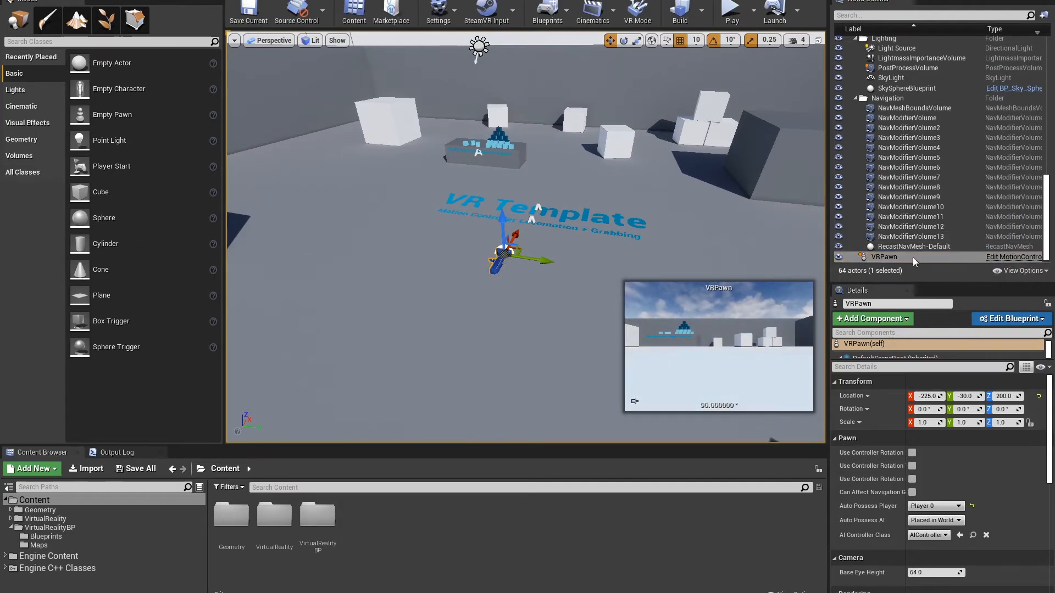
Step: Create a Blueprint class in the Content folder with MotionControllerPawn as parent class and name it NicksPawn
scroll(494, 172, "up", 5)
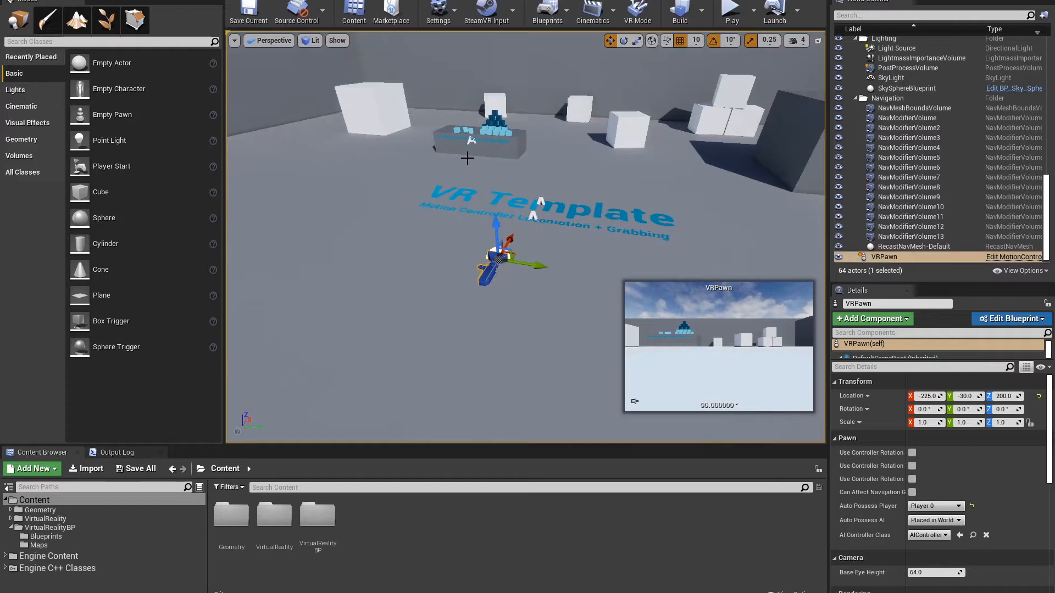
right_click_drag(549, 180, 550, 178)
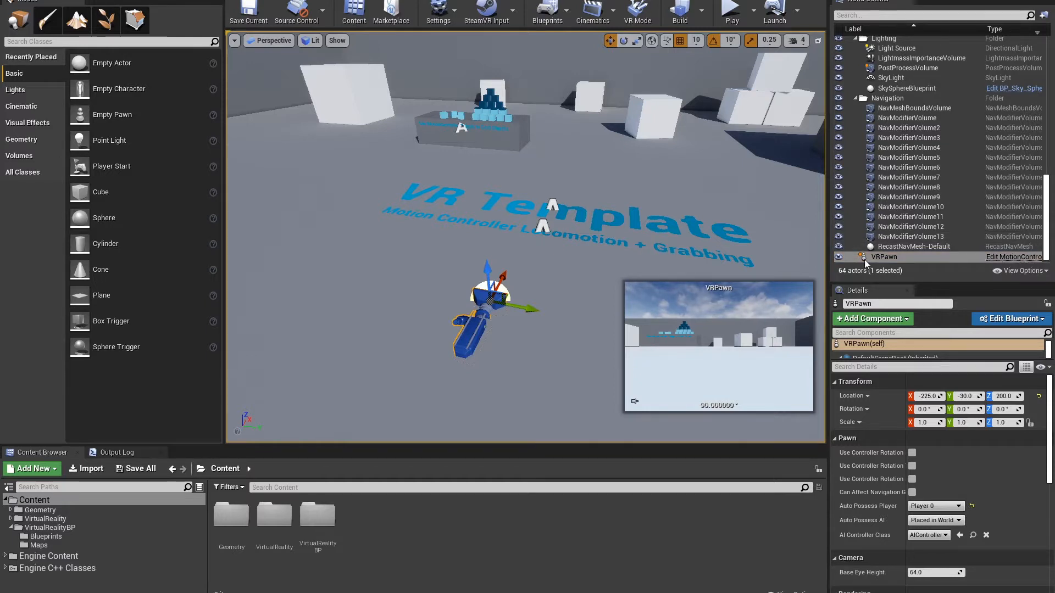
right_click(410, 517)
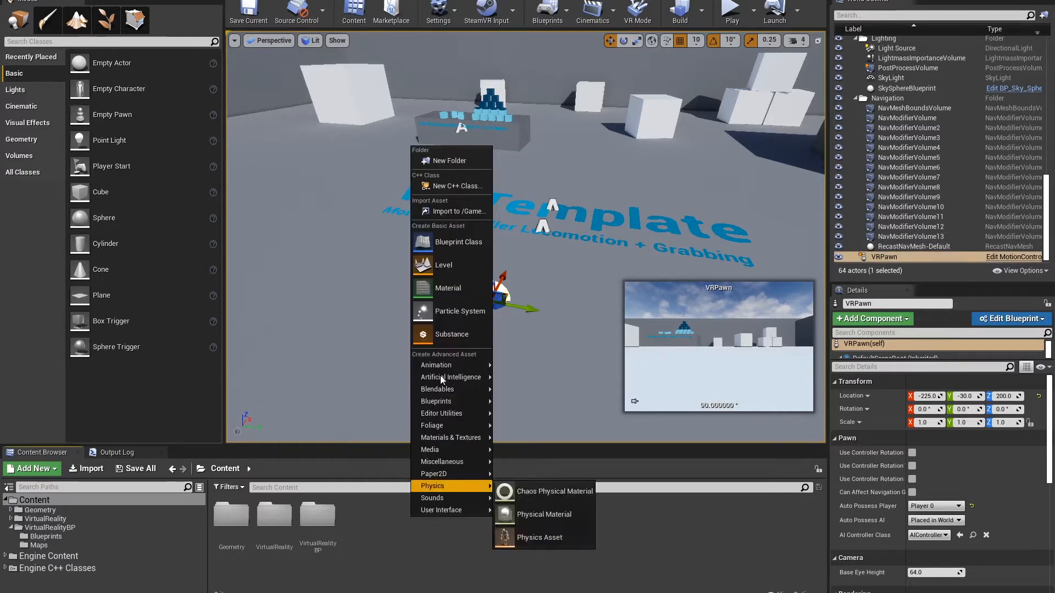
left_click(467, 246)
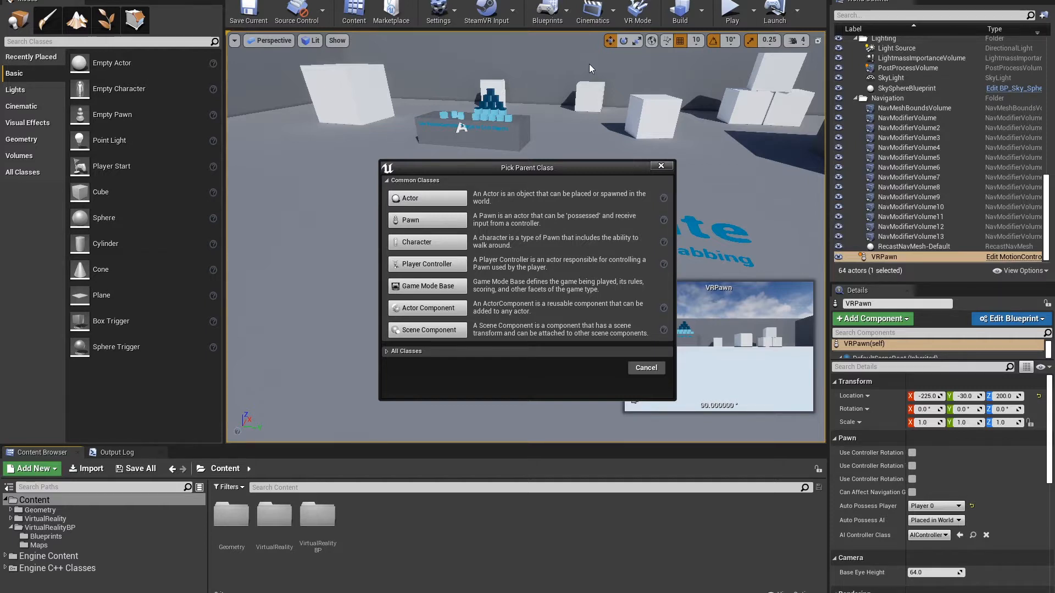
left_click_drag(572, 169, 656, 201)
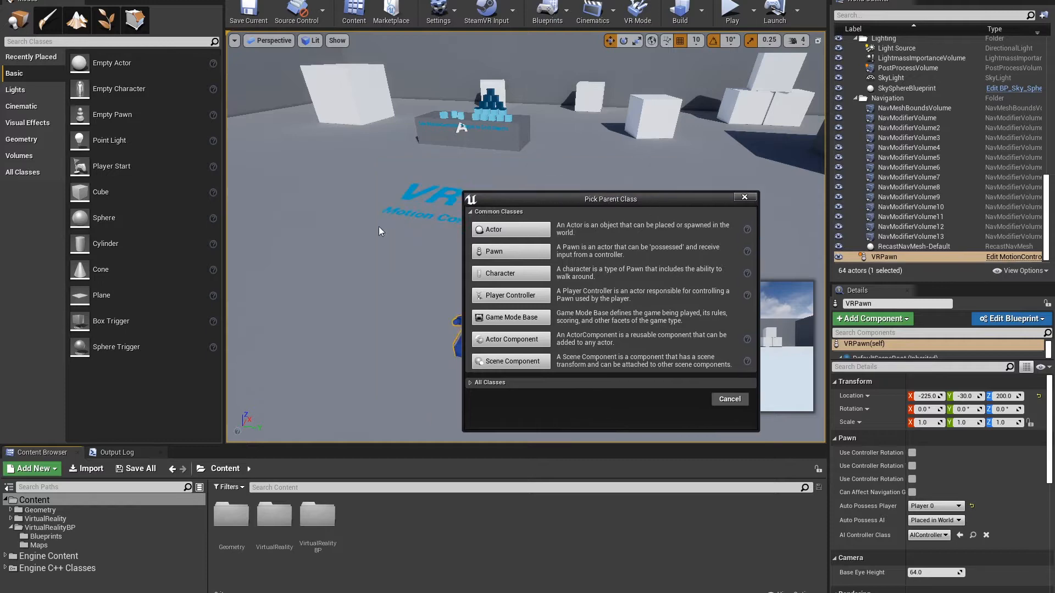
mouse_move(549, 314)
left_click(494, 383)
left_click(515, 394)
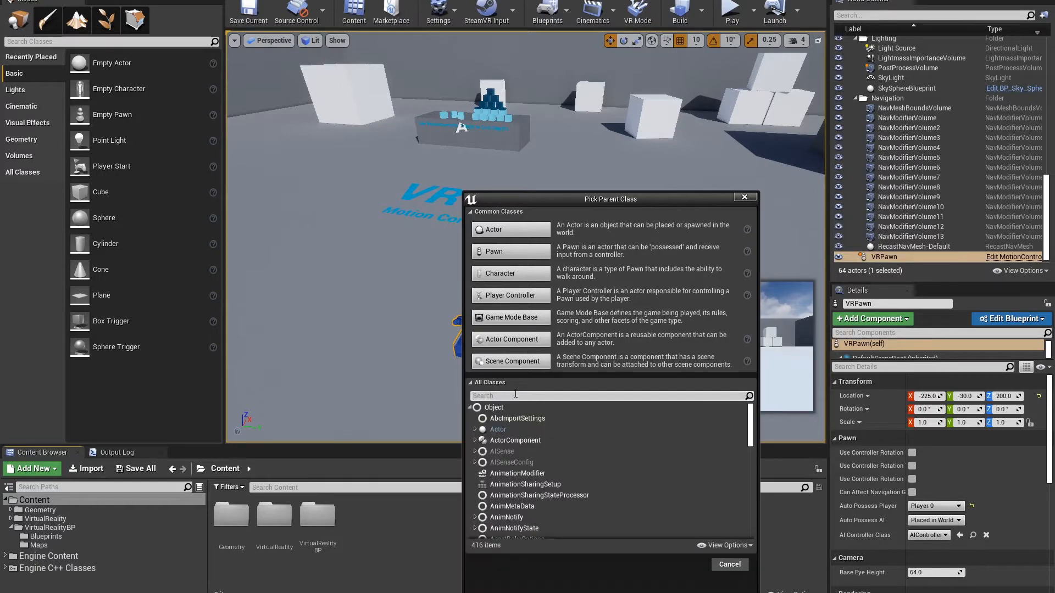
type("motion")
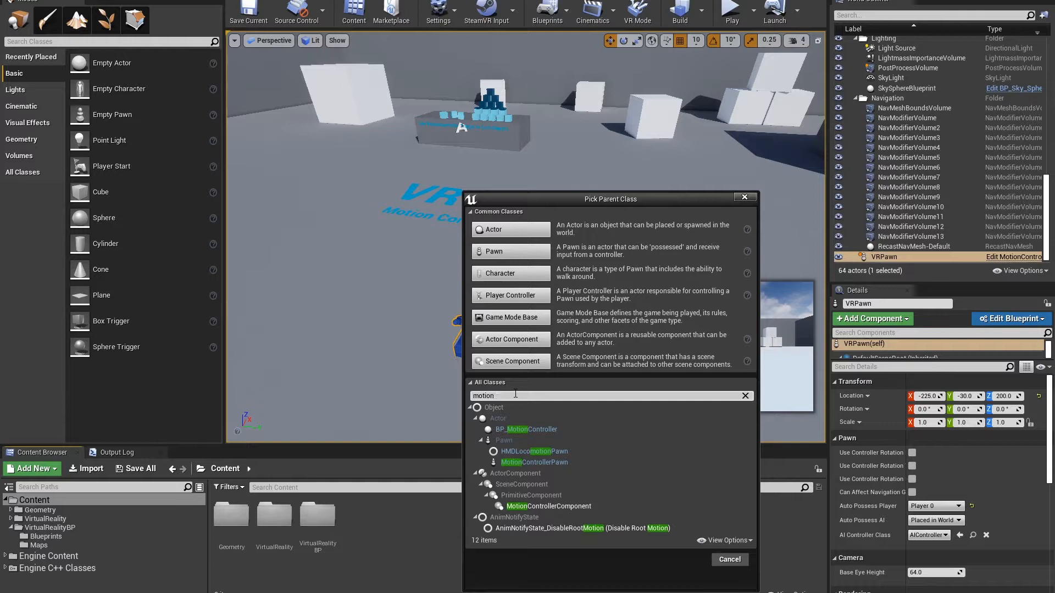
left_click(555, 463)
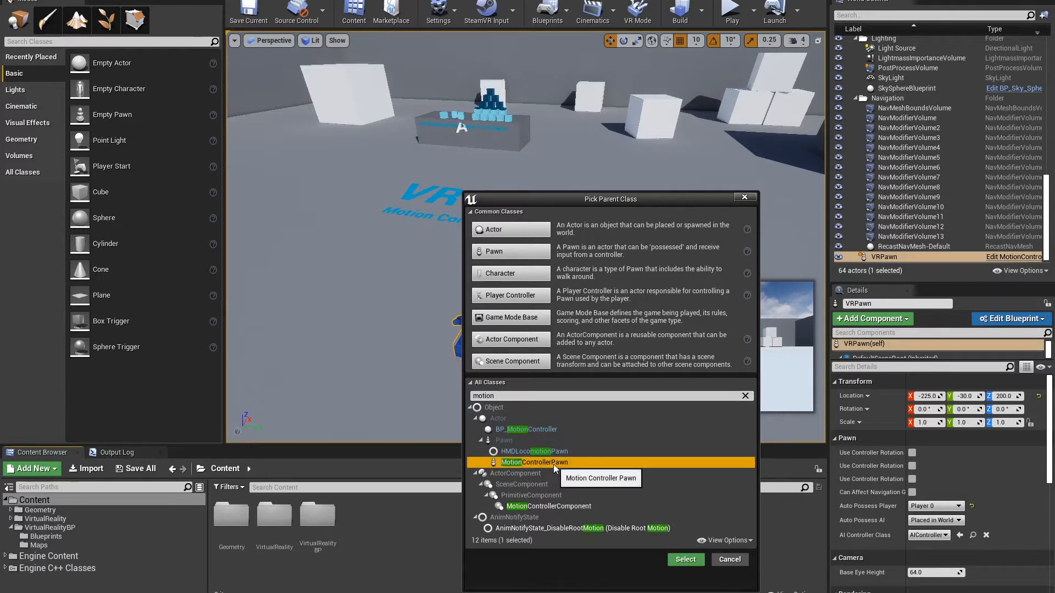
left_click(685, 560)
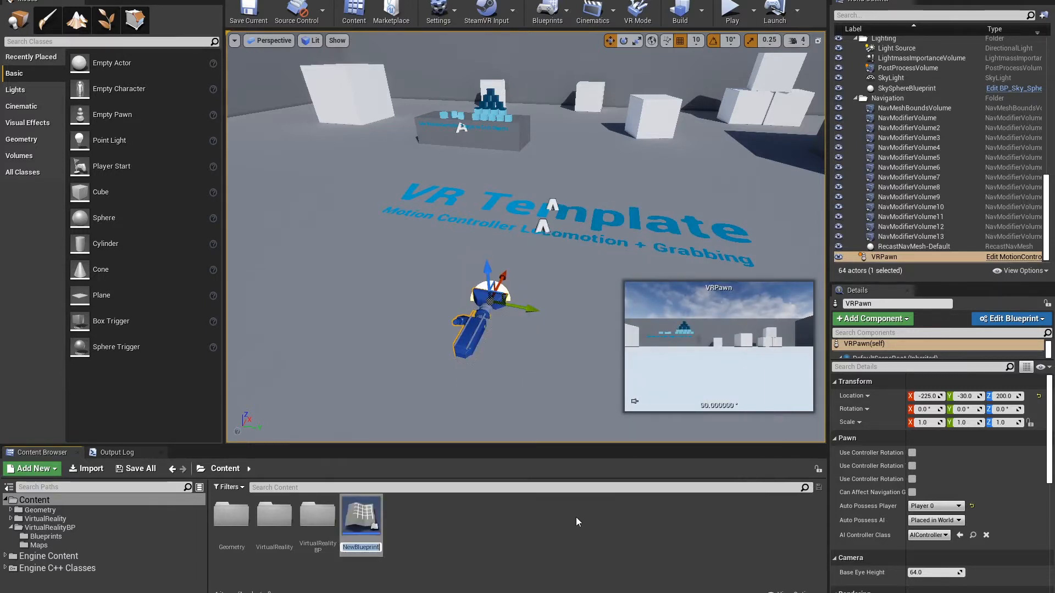
type("NicksPawn")
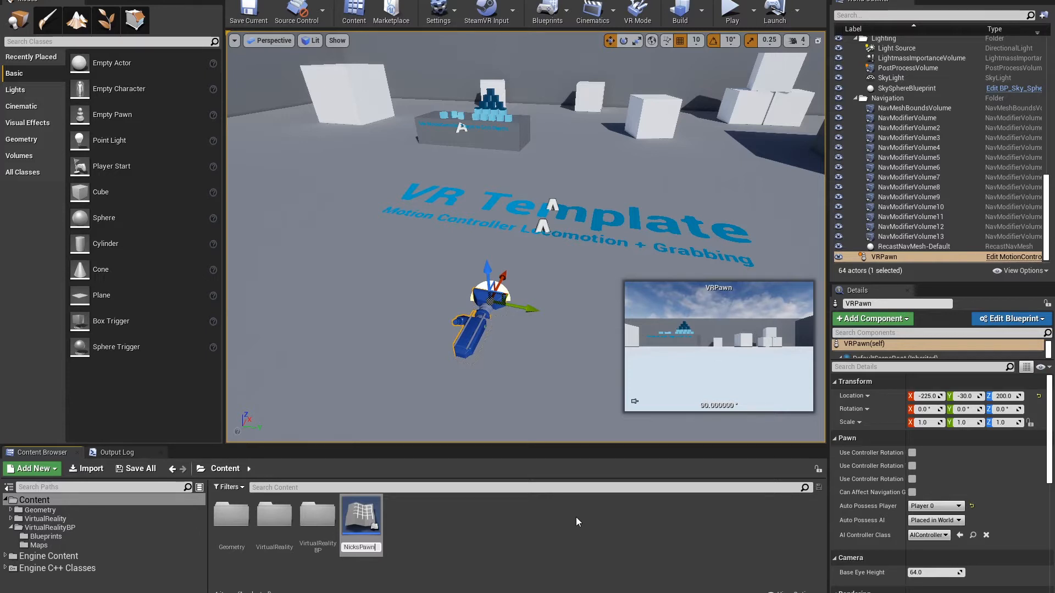
key("Return")
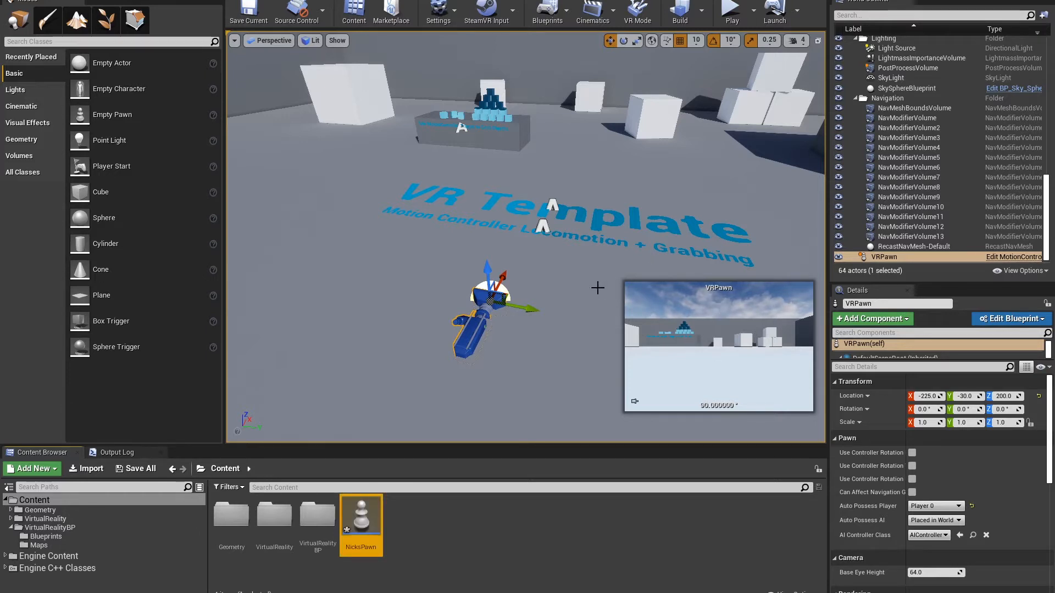
Step: Replace the VRPawn actor in the level with the NicksPawn blueprint and save the level
right_click(473, 324)
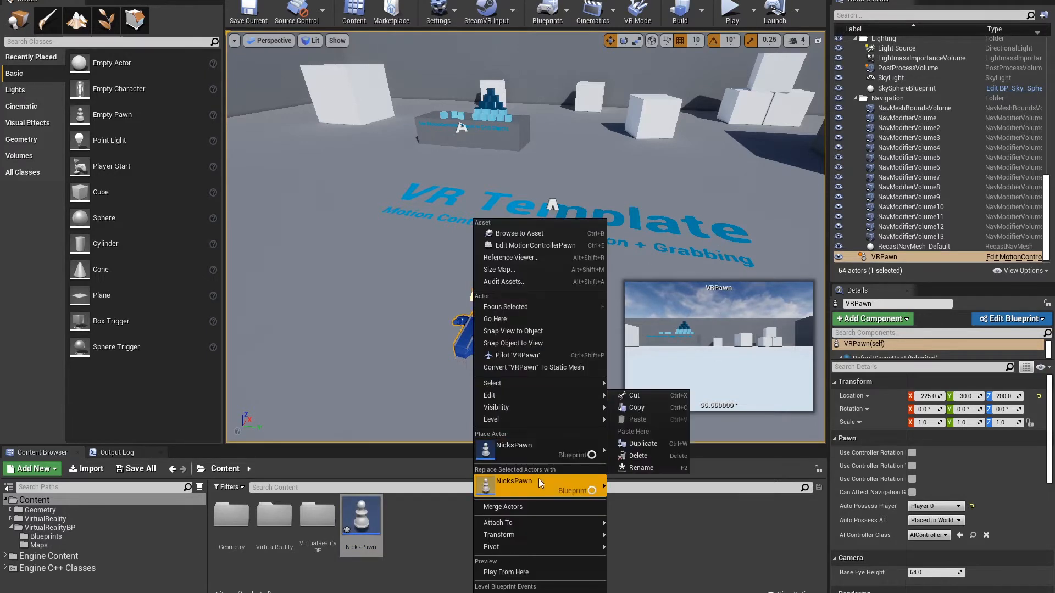
mouse_move(539, 479)
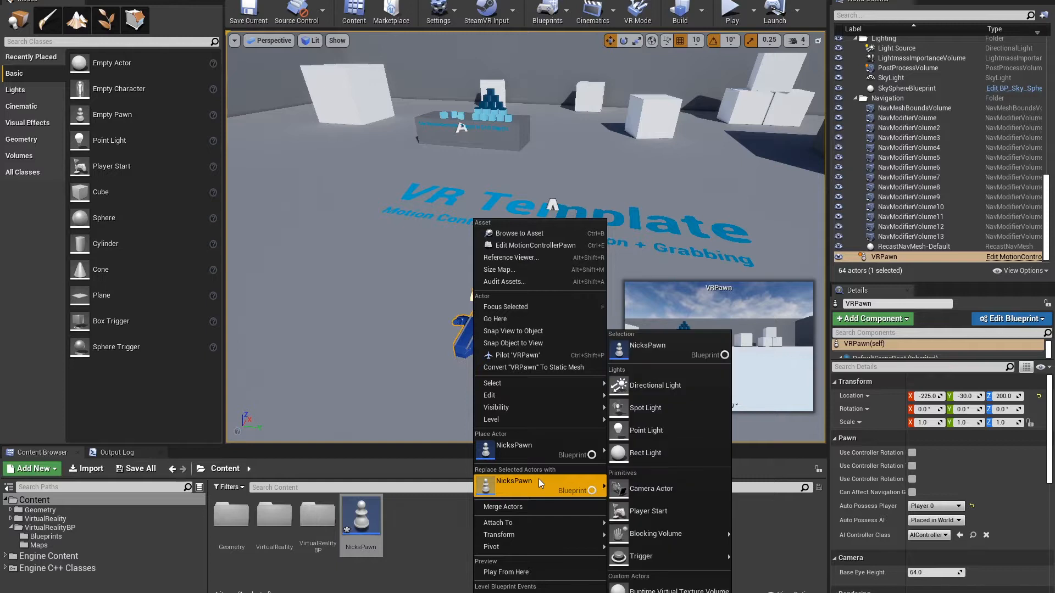
left_click(643, 350)
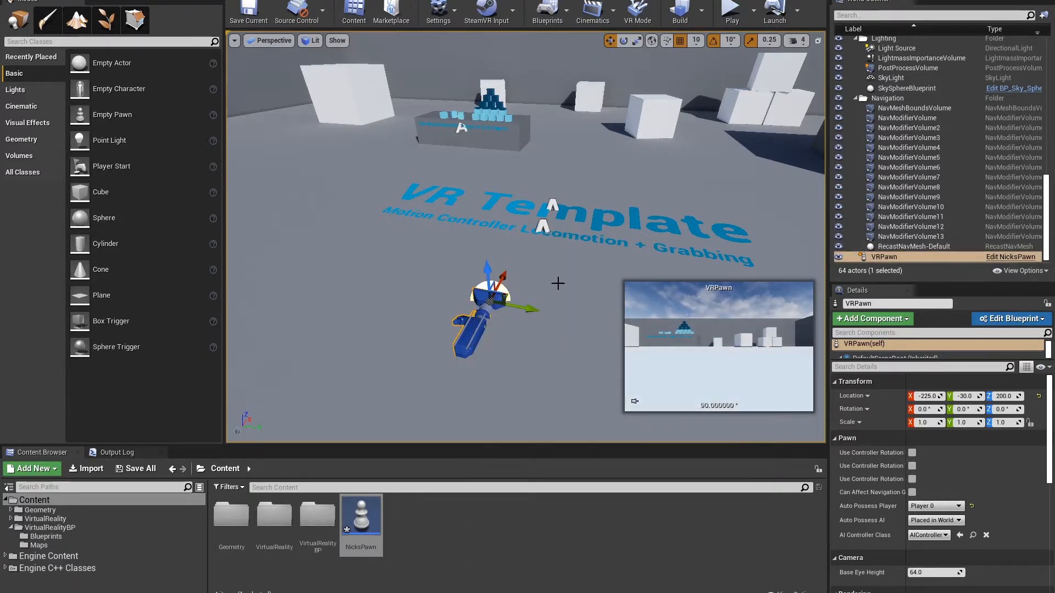
left_click_drag(662, 231, 567, 173, "alt")
key("ctrl+s")
scroll(567, 173, "up", 1)
Step: Open the NicksPawn blueprint for editing in a maximized window and show its Event Graph
left_click(1020, 258)
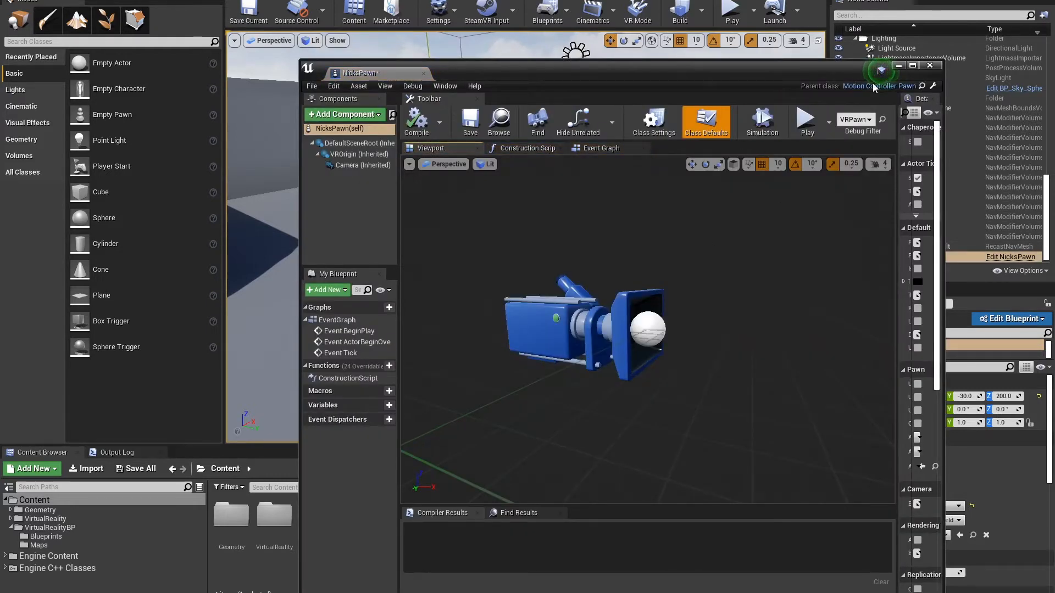
left_click(913, 66)
left_click(361, 48)
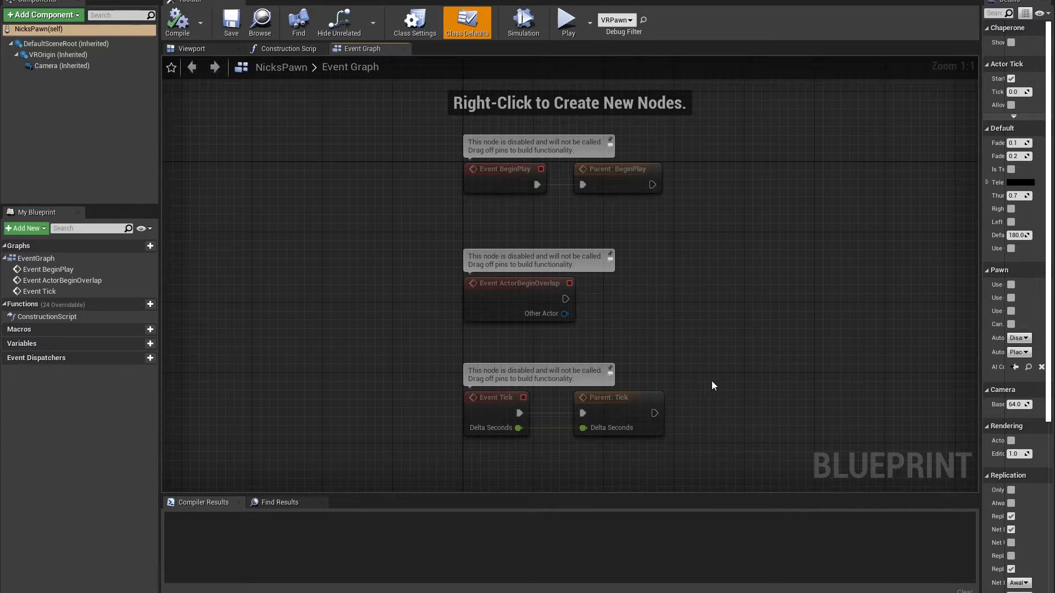
Step: Add a Print String node to the execution output of Parent: BeginPlay and set its In String to "i'm alive"
left_click_drag(658, 183, 721, 150)
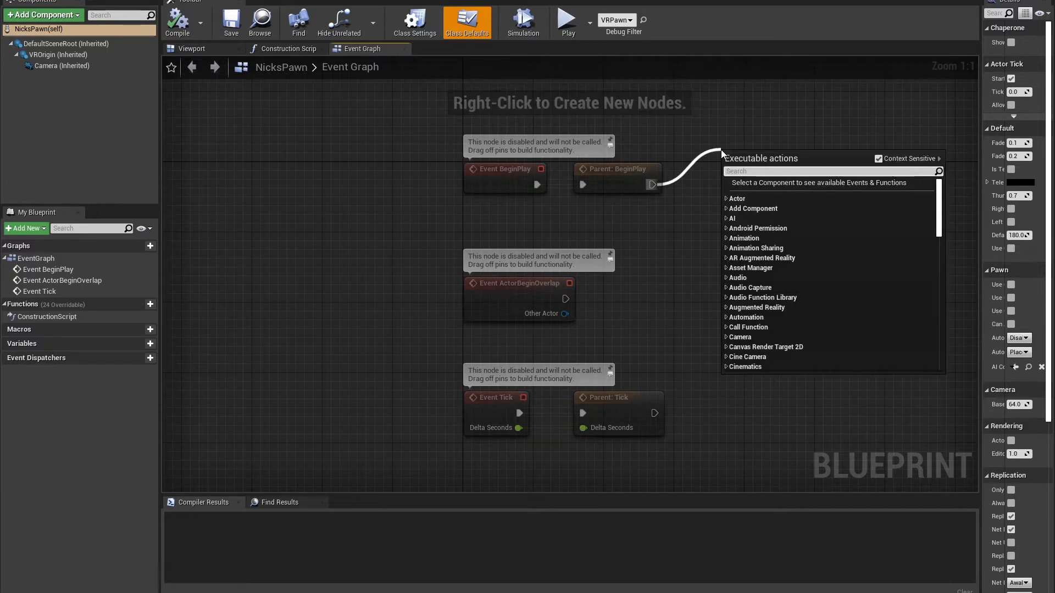
type("print")
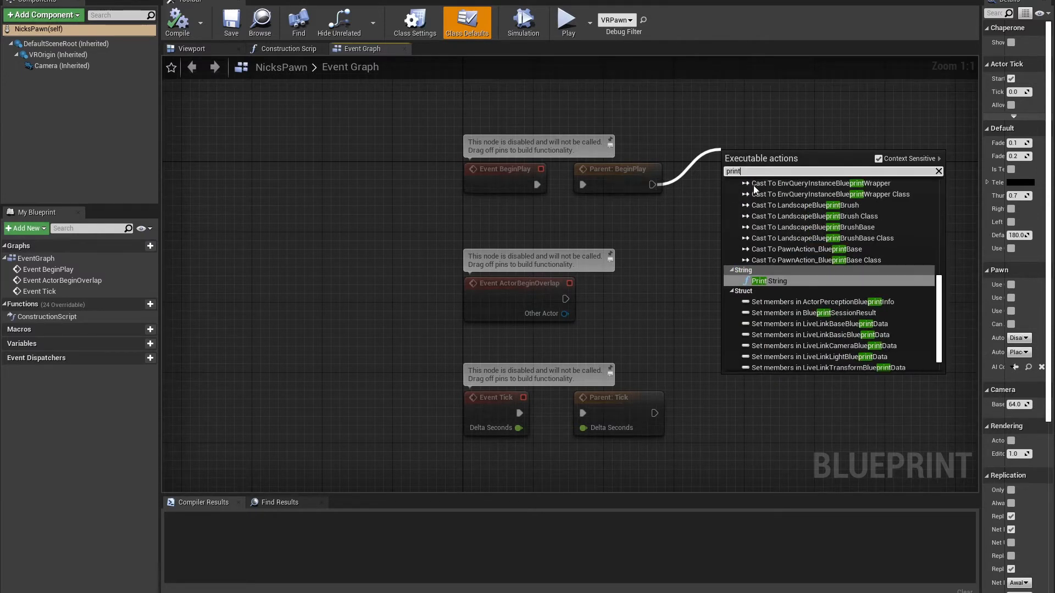
left_click(781, 280)
key("BackSpace")
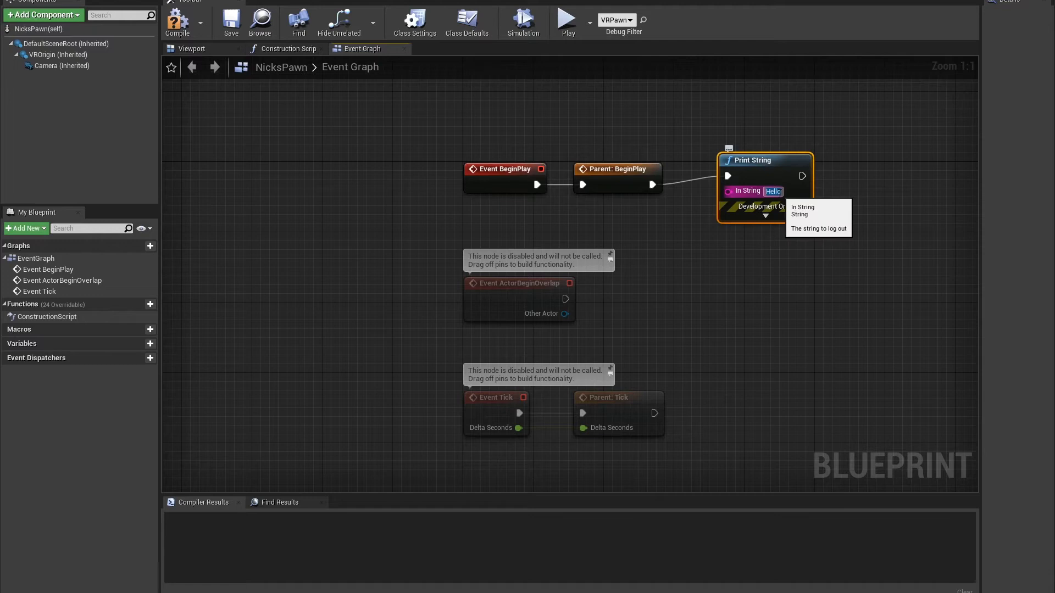
type("I'm alive")
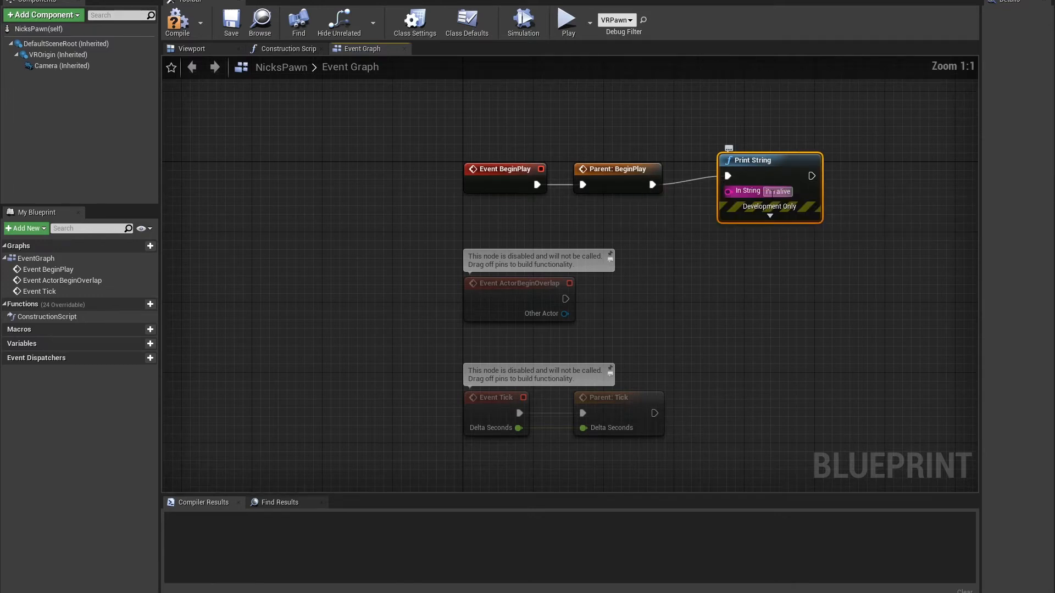
key("Return")
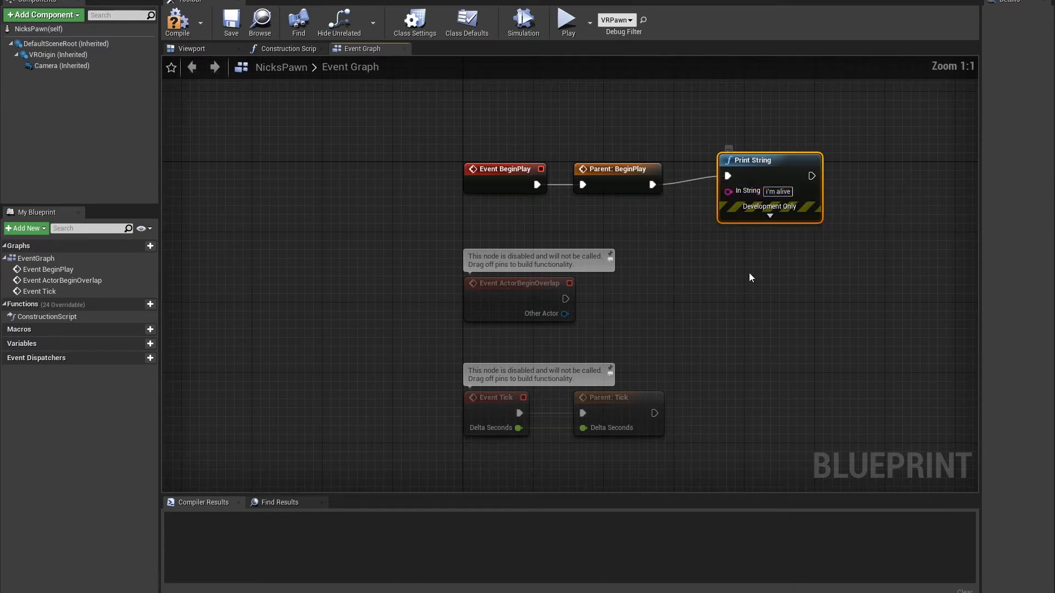
Step: Move the Print String node slightly closer to the Parent: BeginPlay node
right_click_drag(753, 296, 697, 298)
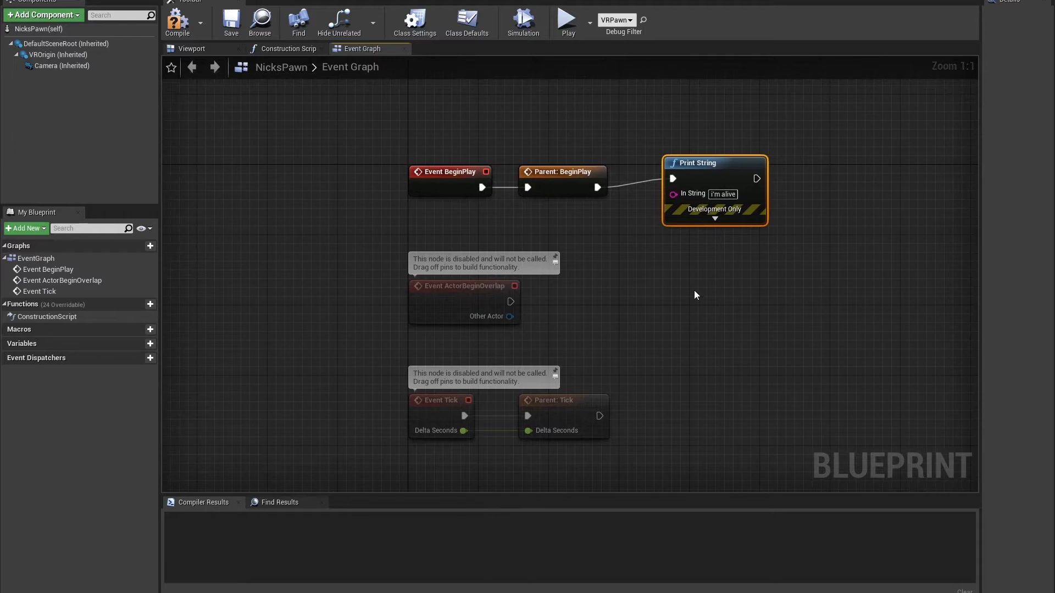
mouse_move(600, 416)
left_mouse_down()
mouse_move(621, 422)
mouse_move(614, 410)
left_mouse_up()
left_click(596, 329)
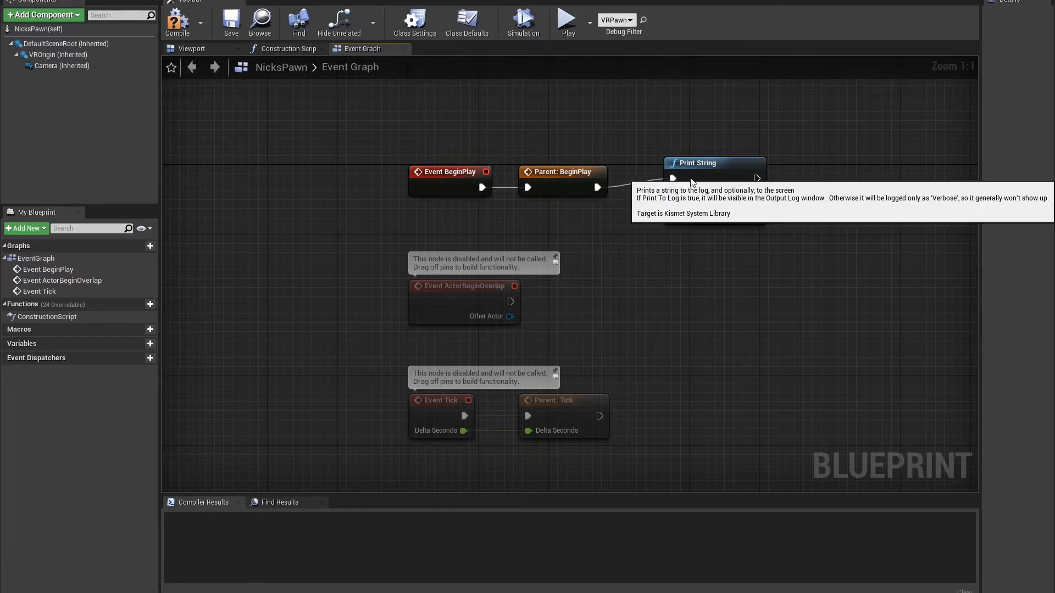
left_click_drag(678, 161, 660, 160)
right_click_drag(788, 258, 783, 257)
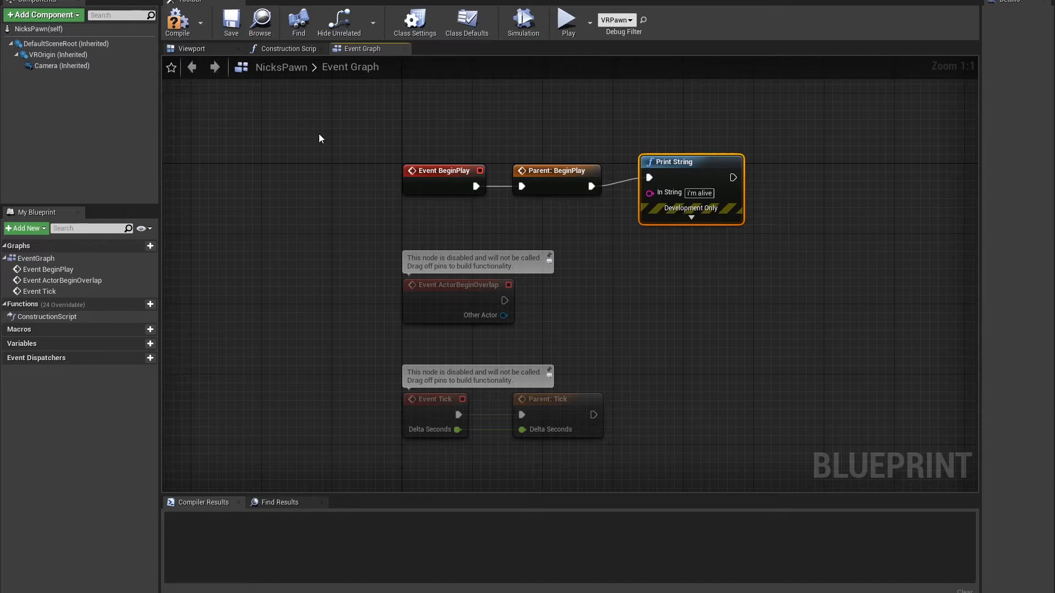
Step: Switch to the Windows display settings and bring up the scale and layout options
key("super")
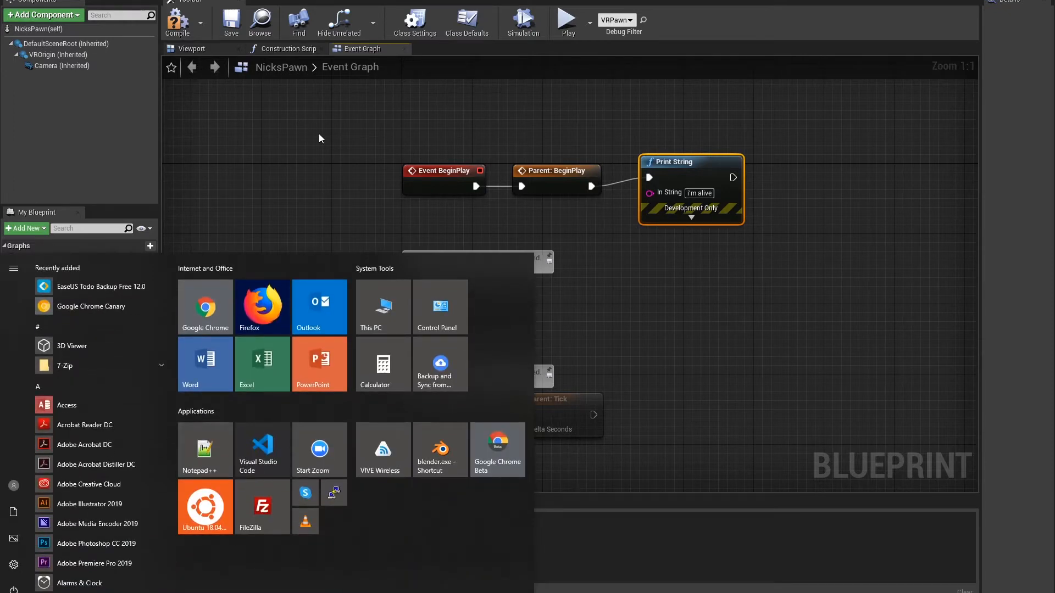
left_click(504, 137)
key("super")
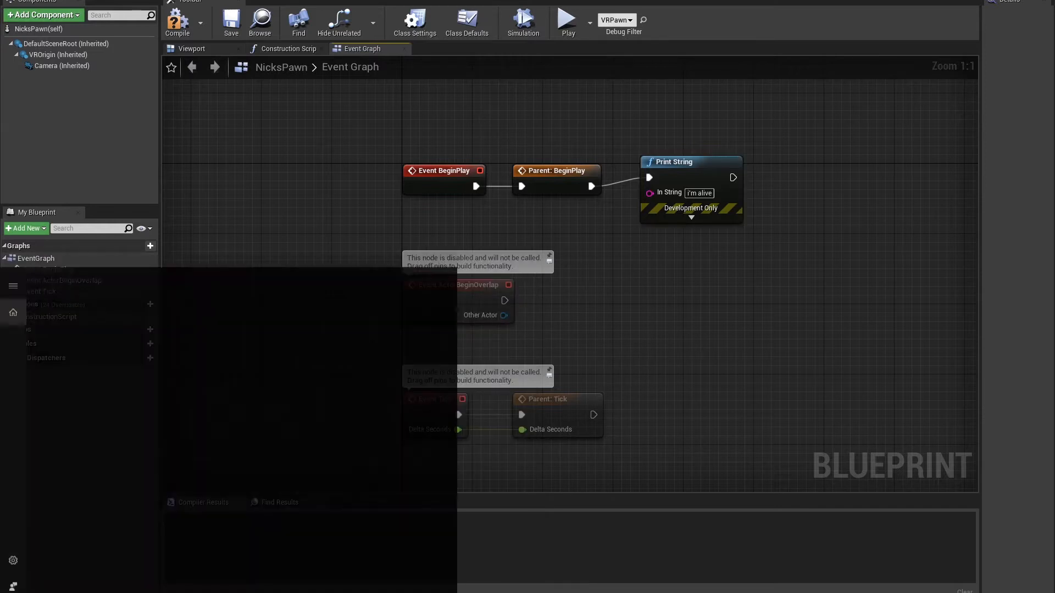
type("display")
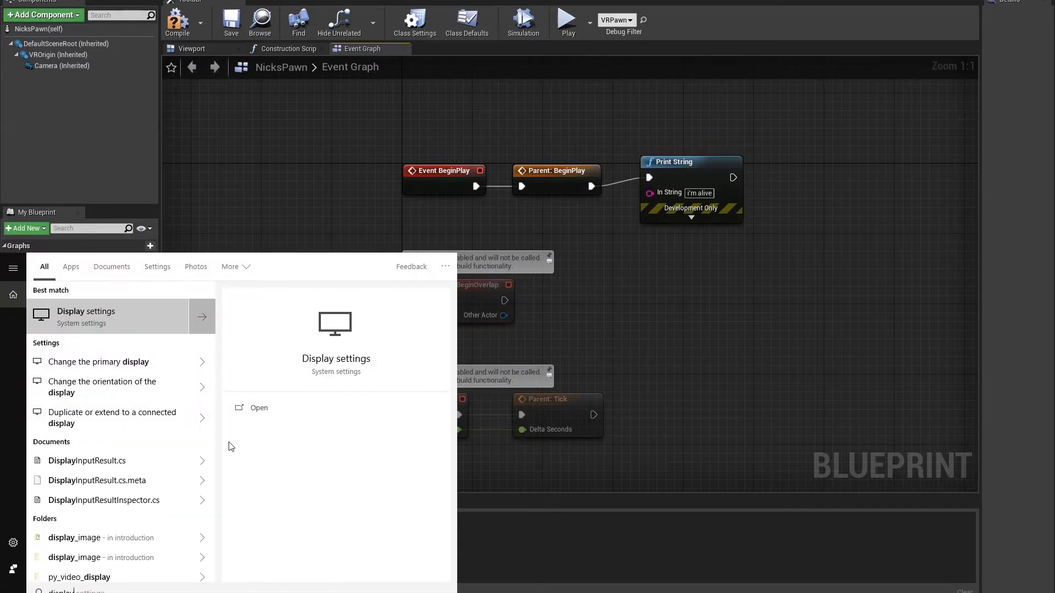
left_click(157, 317)
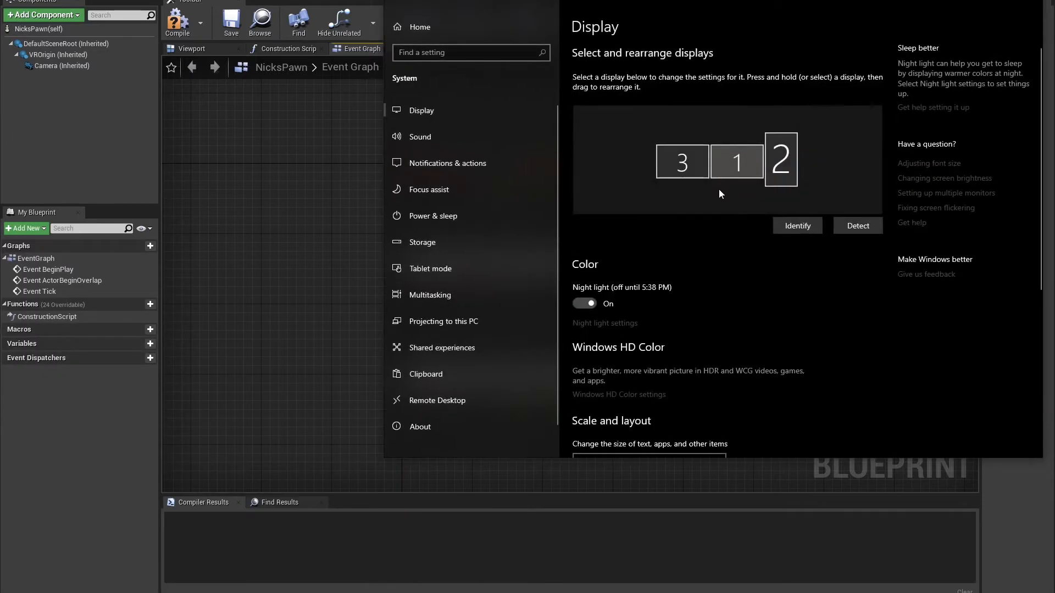
scroll(705, 283, "down", 5)
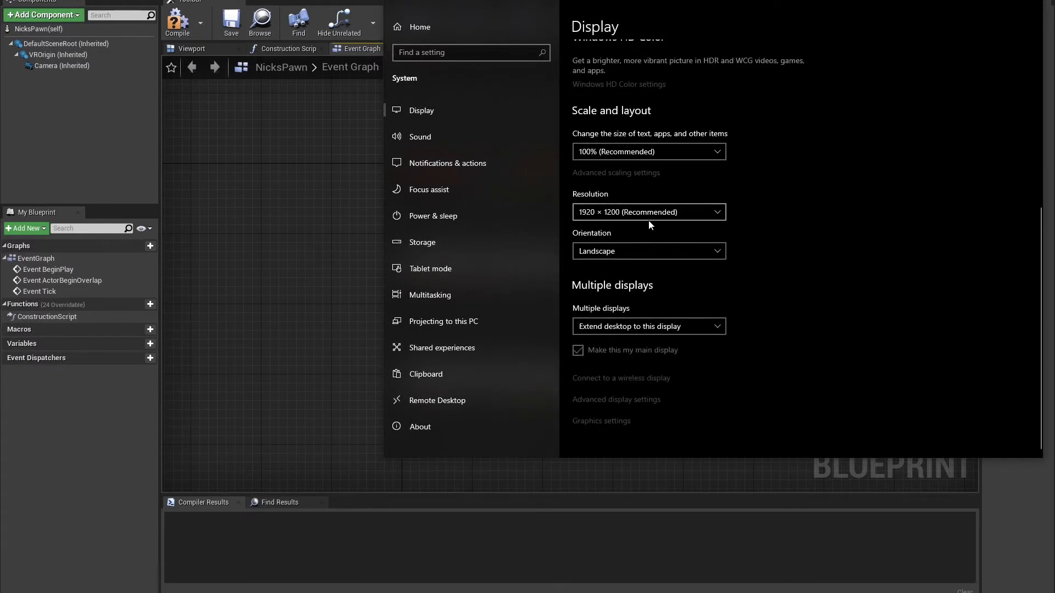
Step: Try a display resolution of 1680 × 1050, and finally set it to 1280 × 1024
left_click(650, 215)
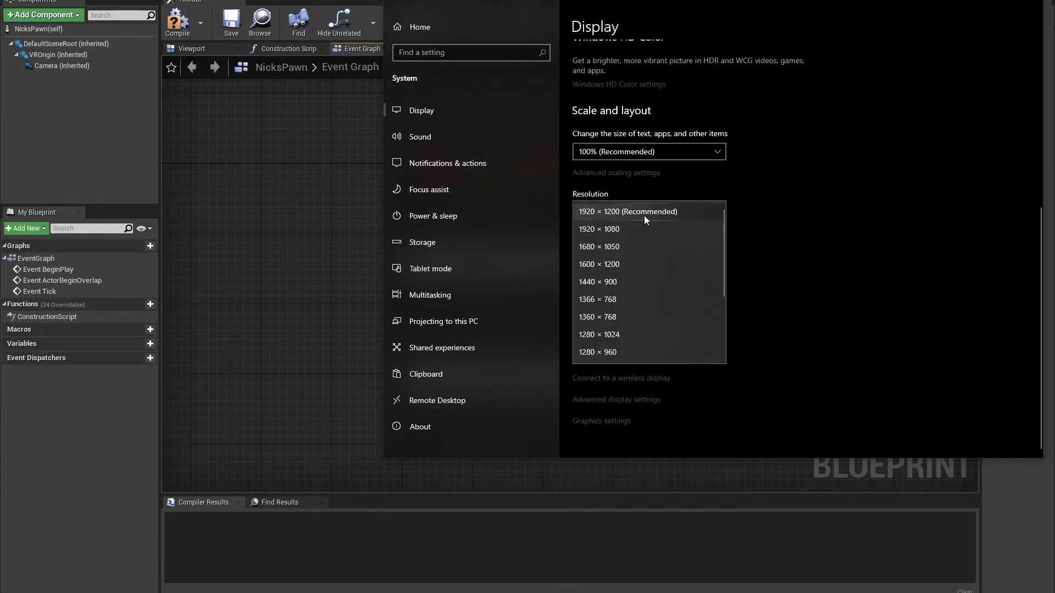
left_click(634, 251)
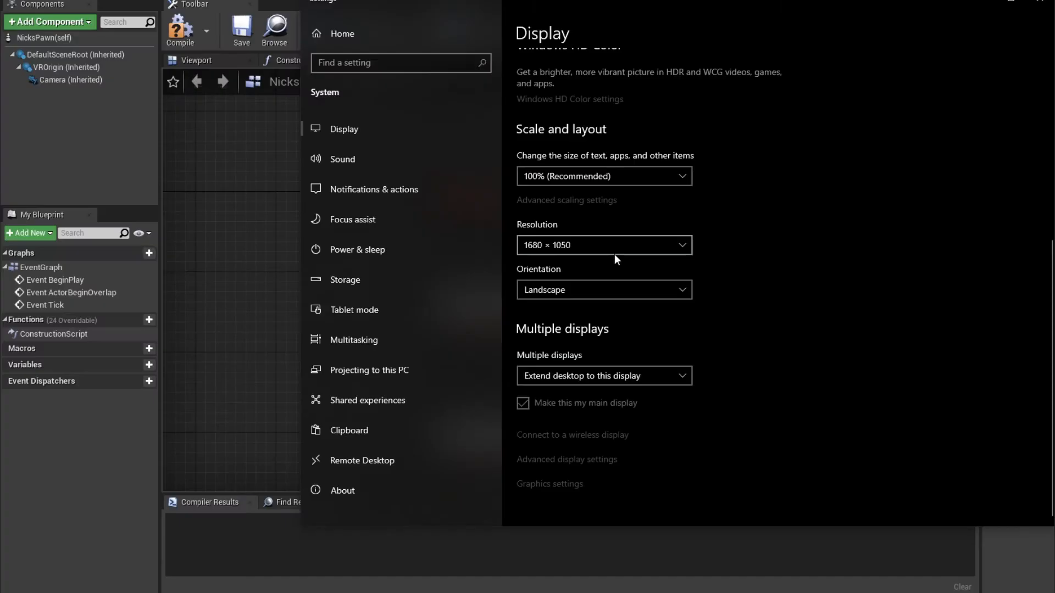
left_click(615, 249)
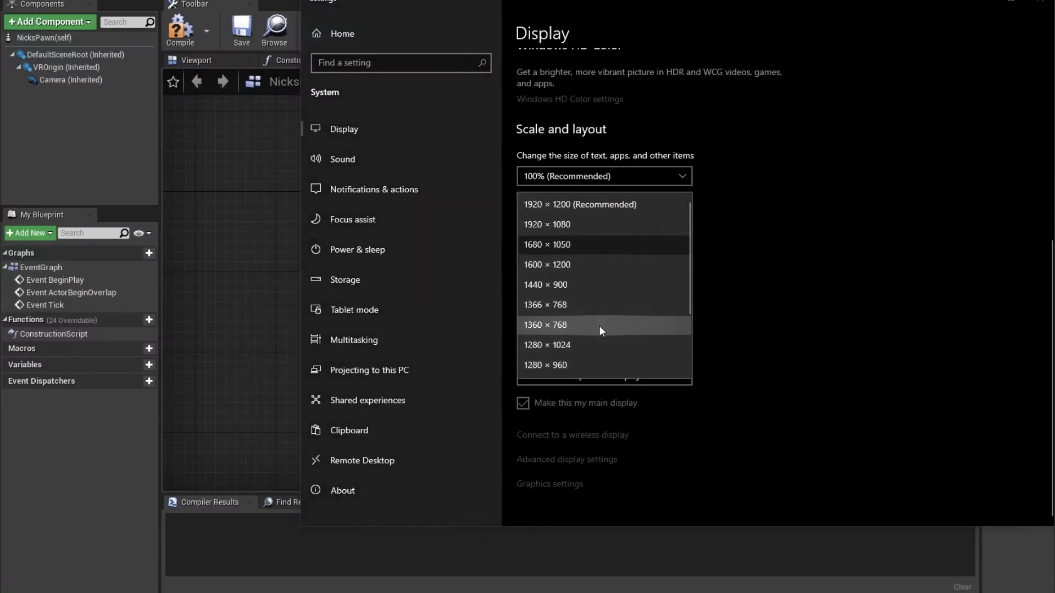
left_click(599, 343)
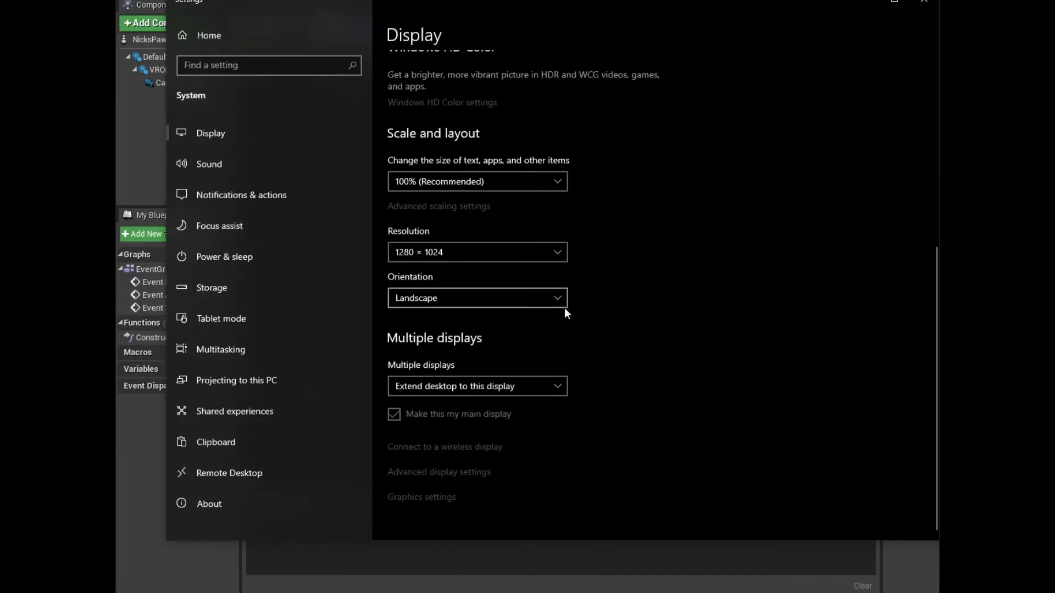
Step: Set the size of text, apps, and other items to 150%
scroll(517, 243, "up", 3)
left_click(525, 387)
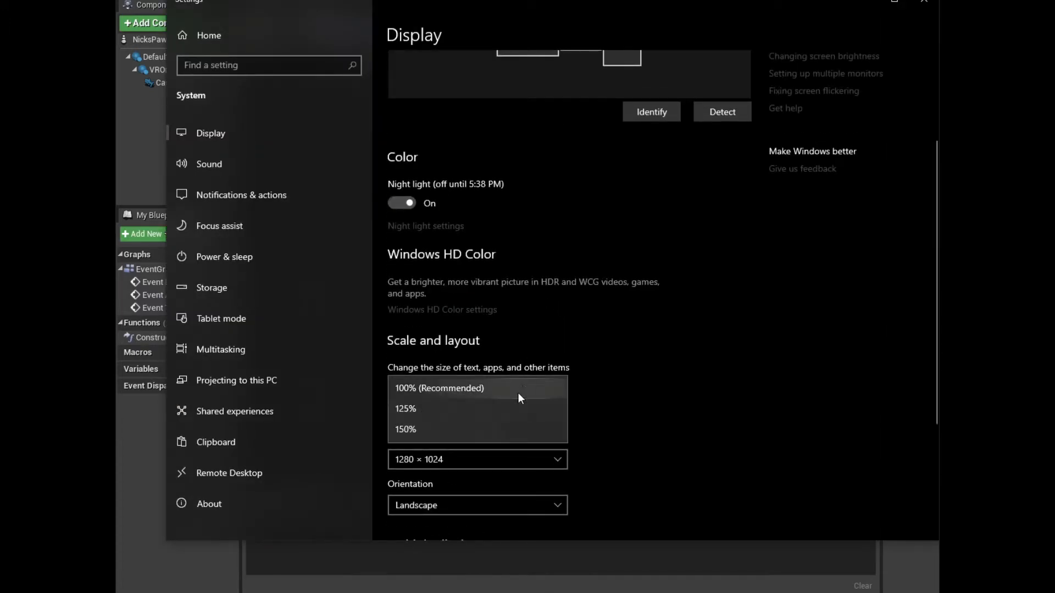
left_click(498, 431)
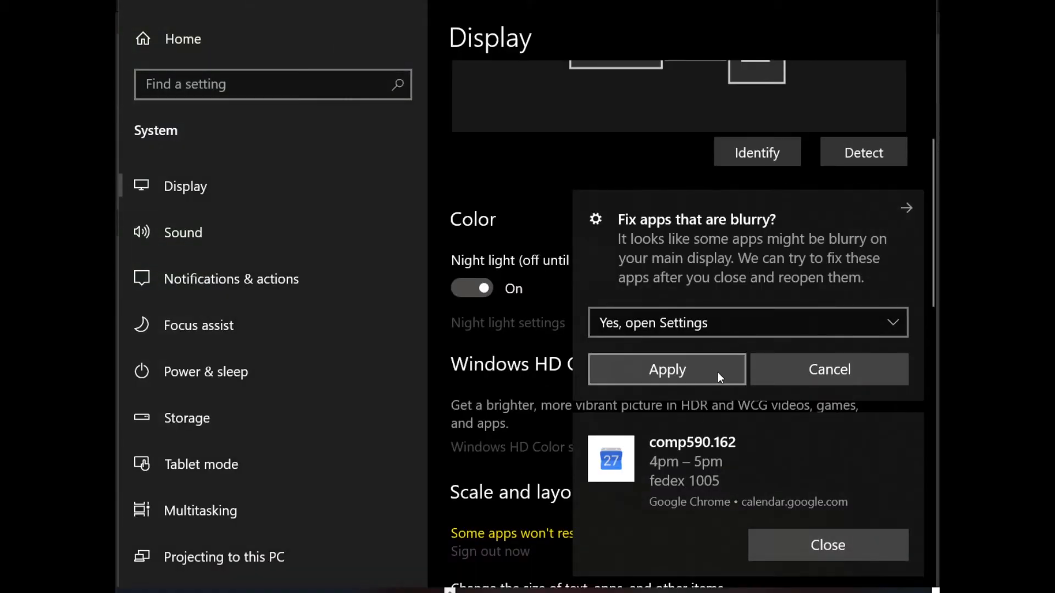
Step: Accept the blurry-apps prompt, dismiss the calendar reminder, and return from the advanced scaling options to the Display settings
left_click(718, 372)
left_click(828, 546)
scroll(427, 349, "down", 2)
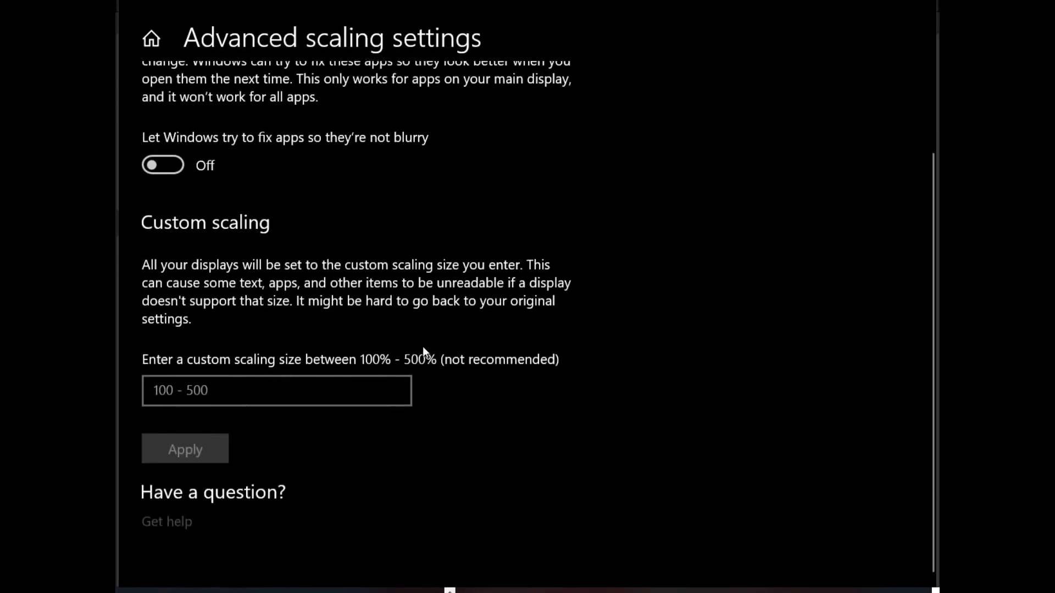
left_click(134, 1)
scroll(394, 324, "down", 3)
scroll(661, 322, "down", 10)
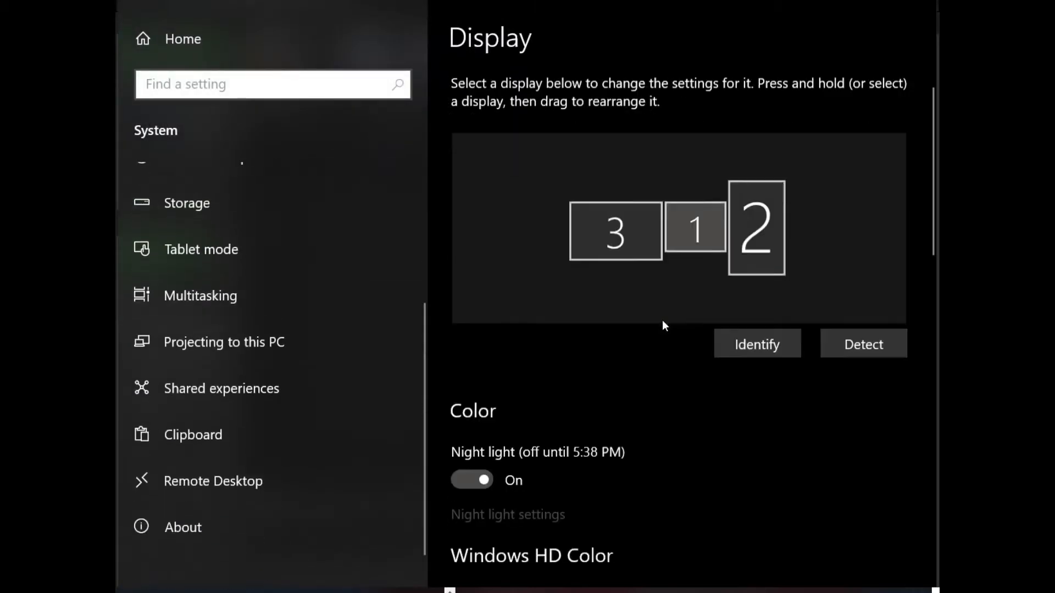
Step: Set the main display's resolution to 1920 × 1200 (Recommended)
scroll(632, 297, "up", 3)
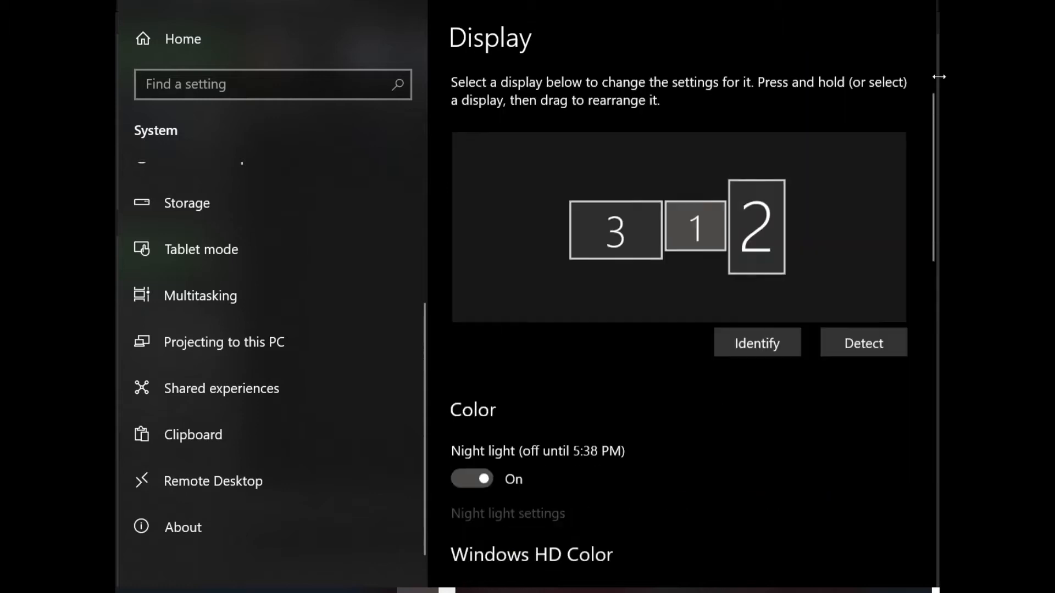
scroll(939, 77, "up", 2)
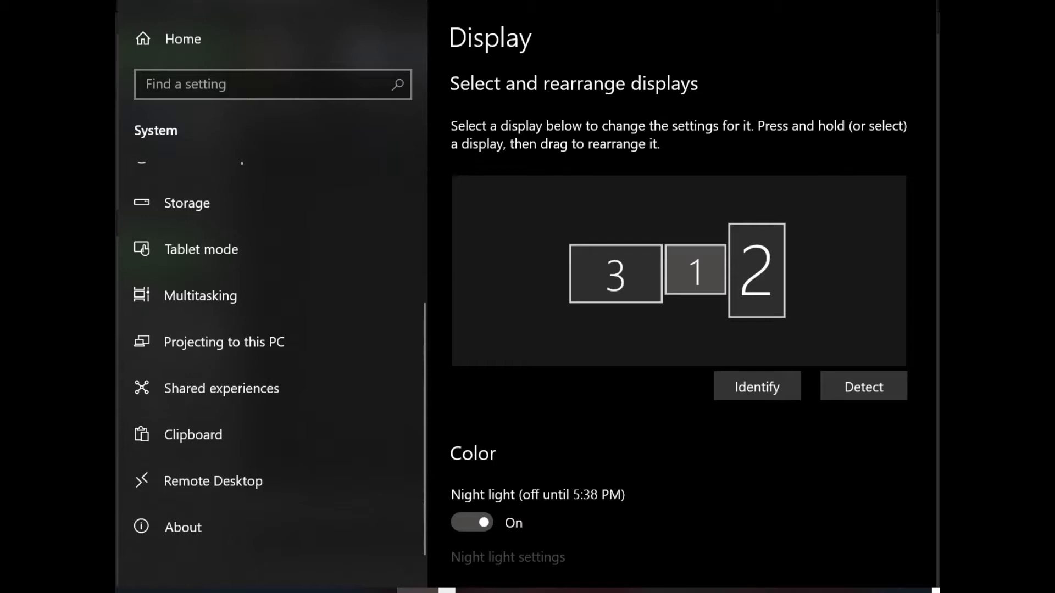
scroll(674, 413, "down", 15)
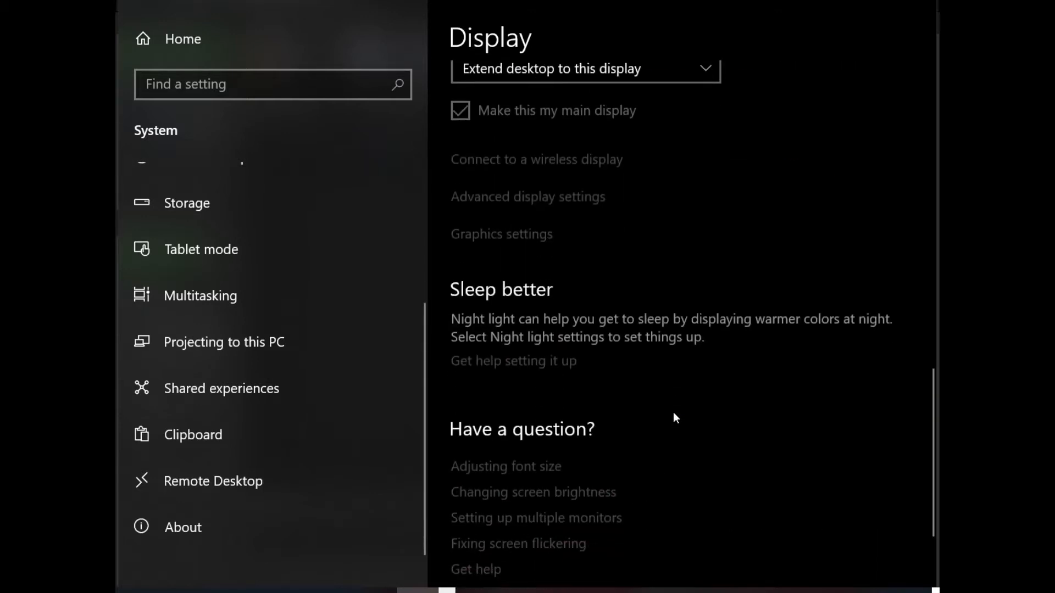
scroll(675, 414, "up", 3)
scroll(621, 306, "up", 5)
left_click(572, 336)
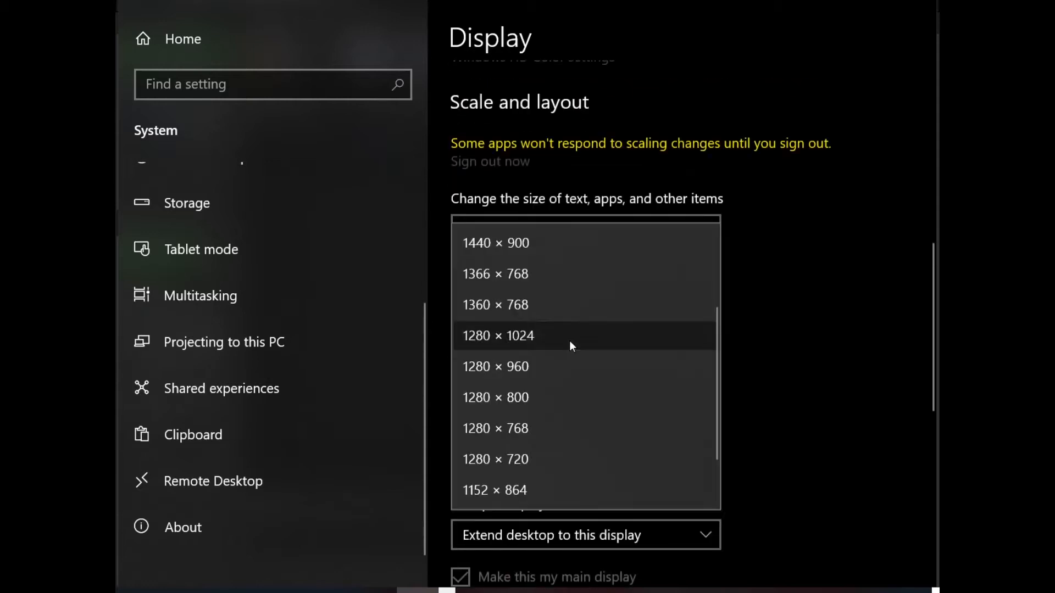
scroll(560, 272, "up", 3)
left_click(538, 247)
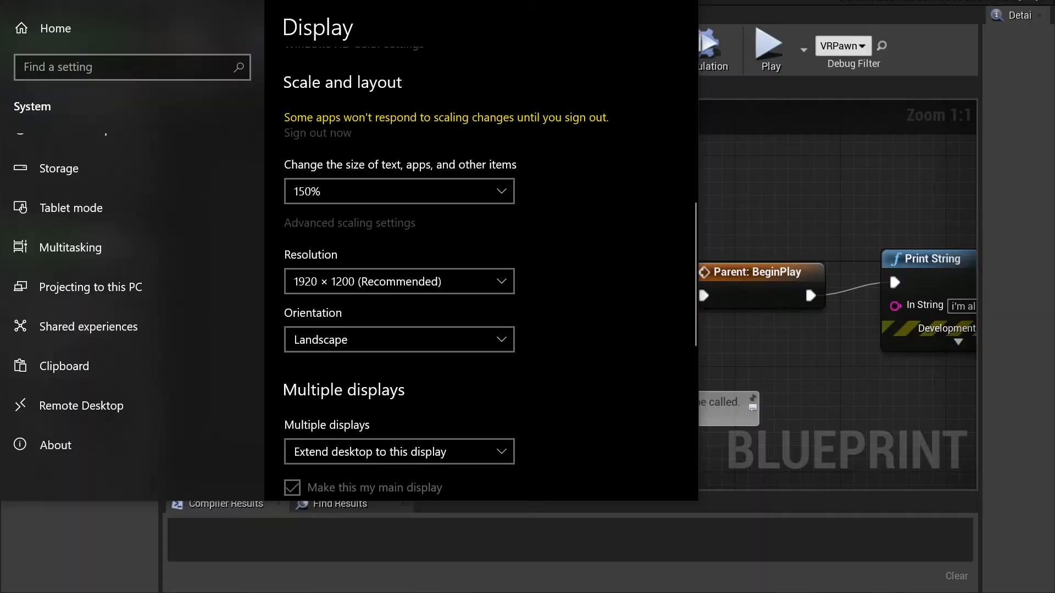
Step: Return to the NicksPawn event graph and add a Print String node connected to the execution output of Parent: Tick
left_click(728, 200)
right_click_drag(727, 199, 544, 179)
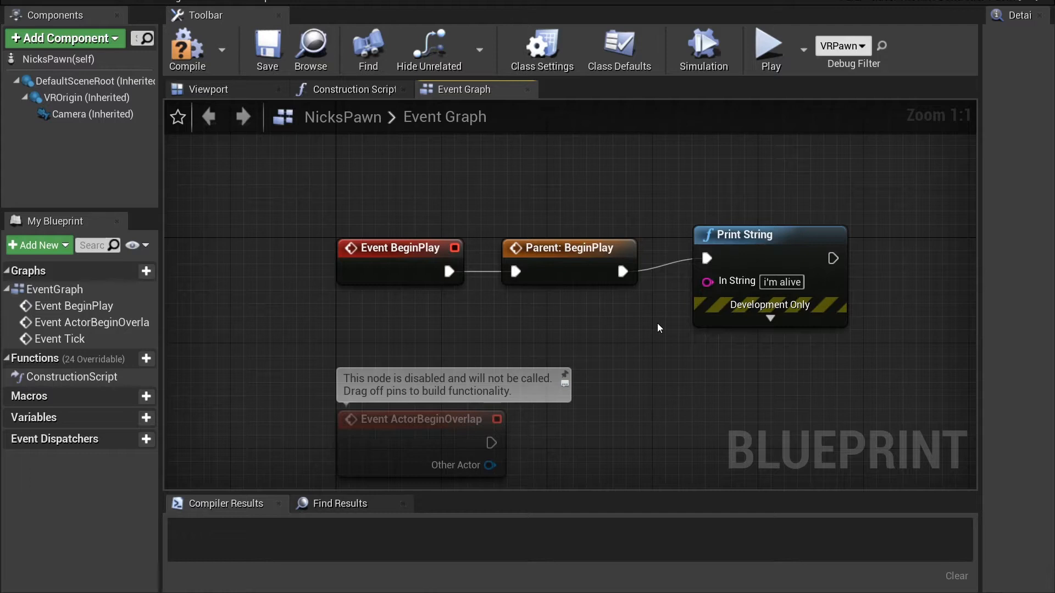
right_click_drag(659, 328, 576, 318)
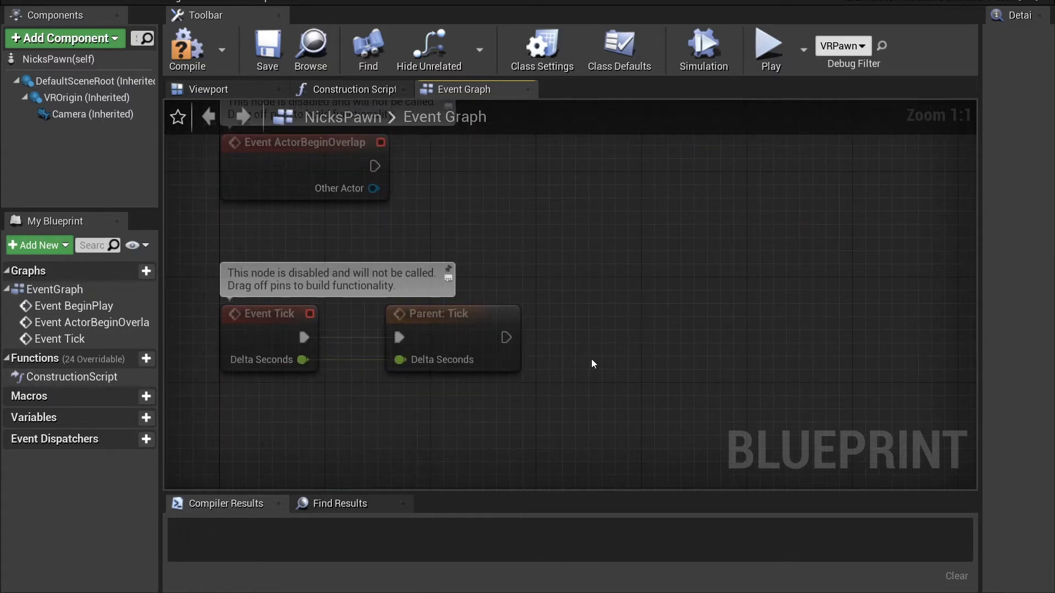
left_click_drag(506, 338, 615, 277)
type("pri")
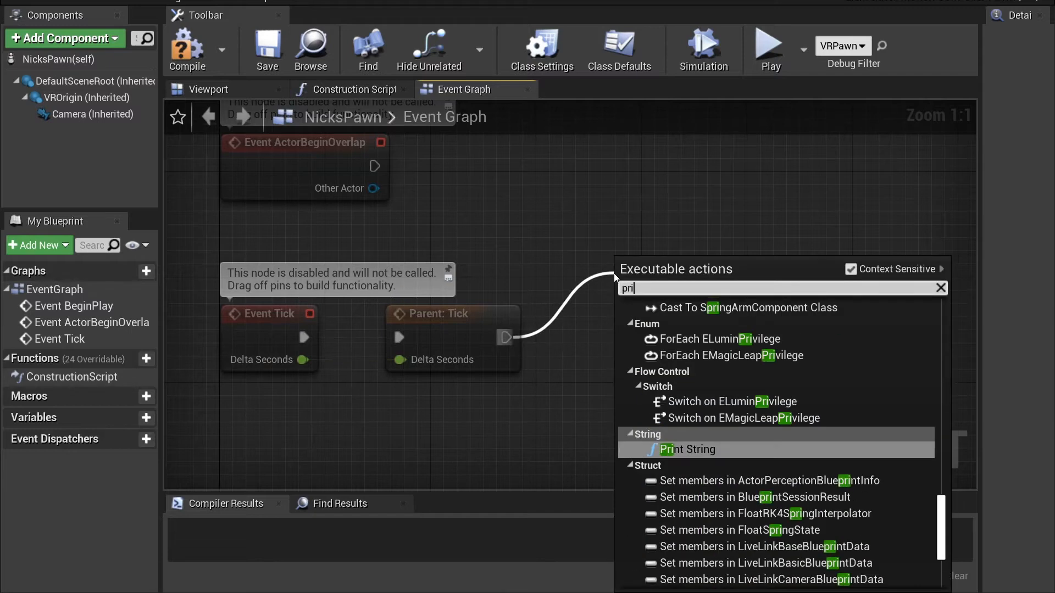
key("Return")
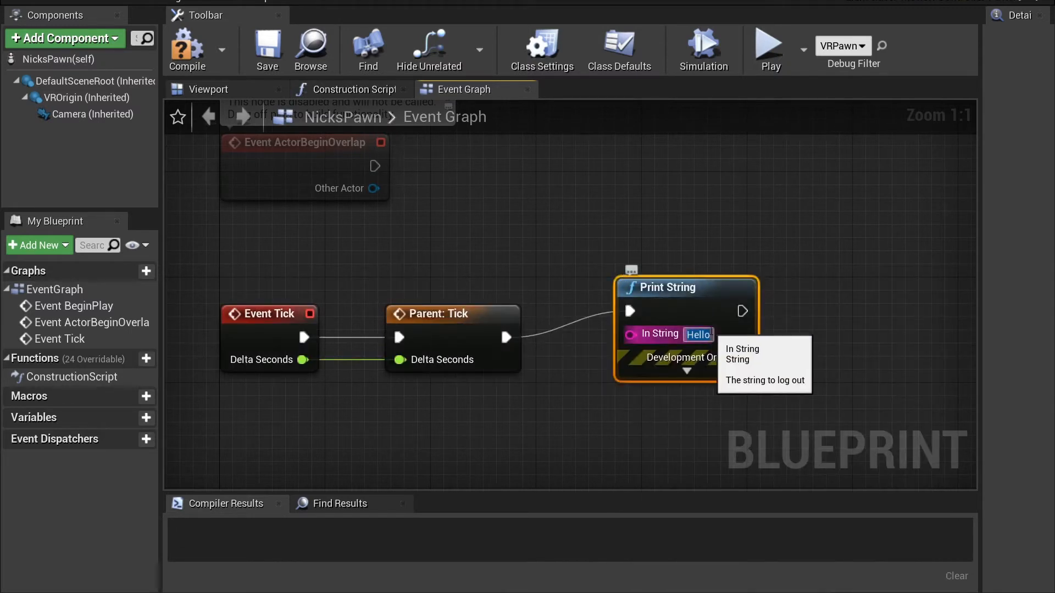
Step: Set the new Print String node's In String value to "tick" and compile the blueprint
key("BackSpace")
type("tick")
key("Return")
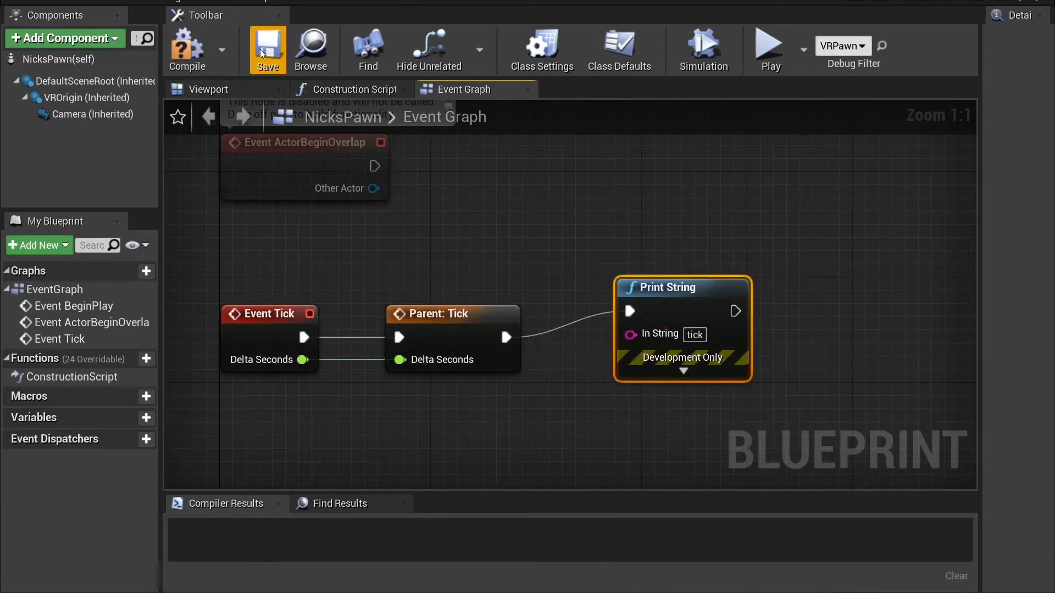
left_click(187, 49)
Step: Switch back to the level editor and bring up the Output Log
left_click(163, 2)
left_click_drag(163, 3, 231, 1)
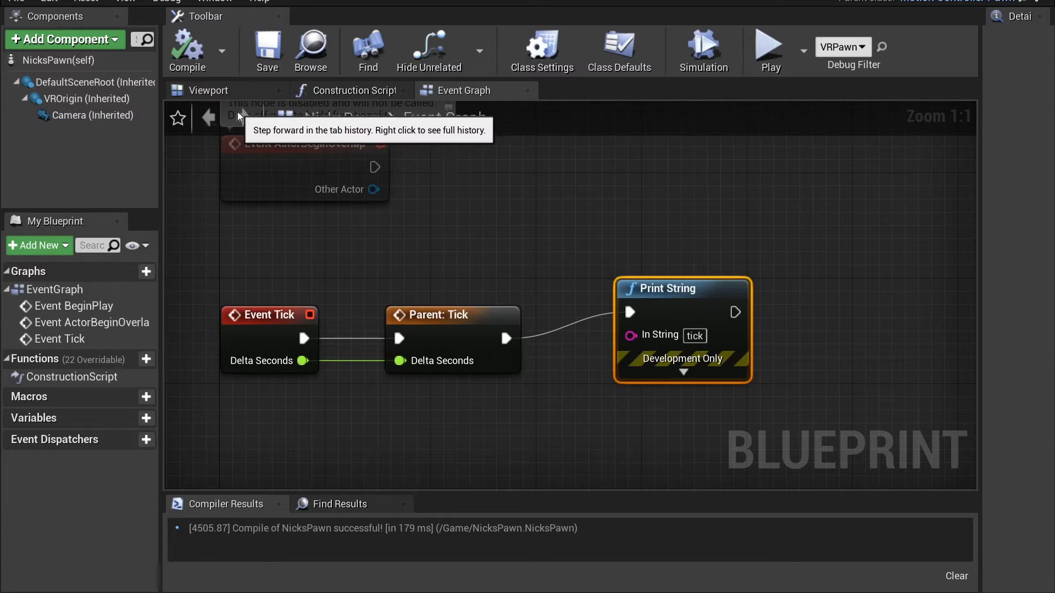
left_click(110, 1)
left_click(241, 1)
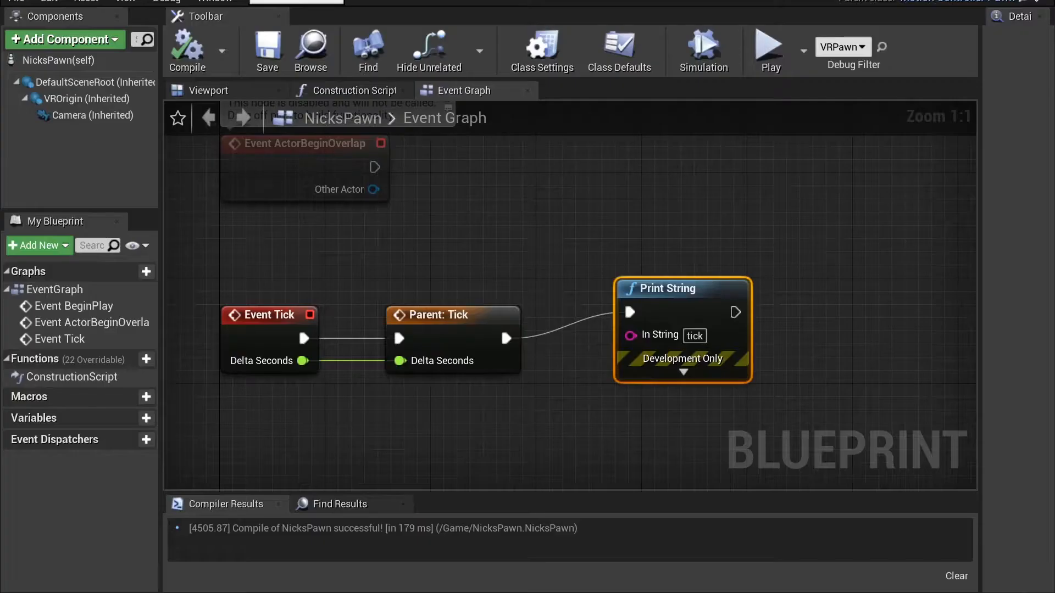
left_click(148, 1)
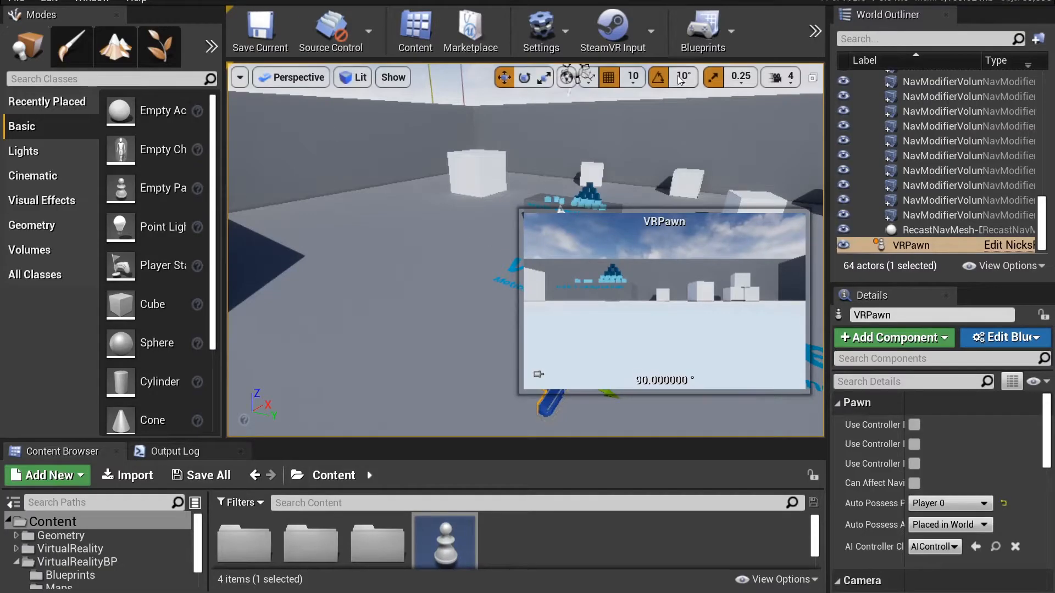
left_click_drag(209, 460, 272, 448)
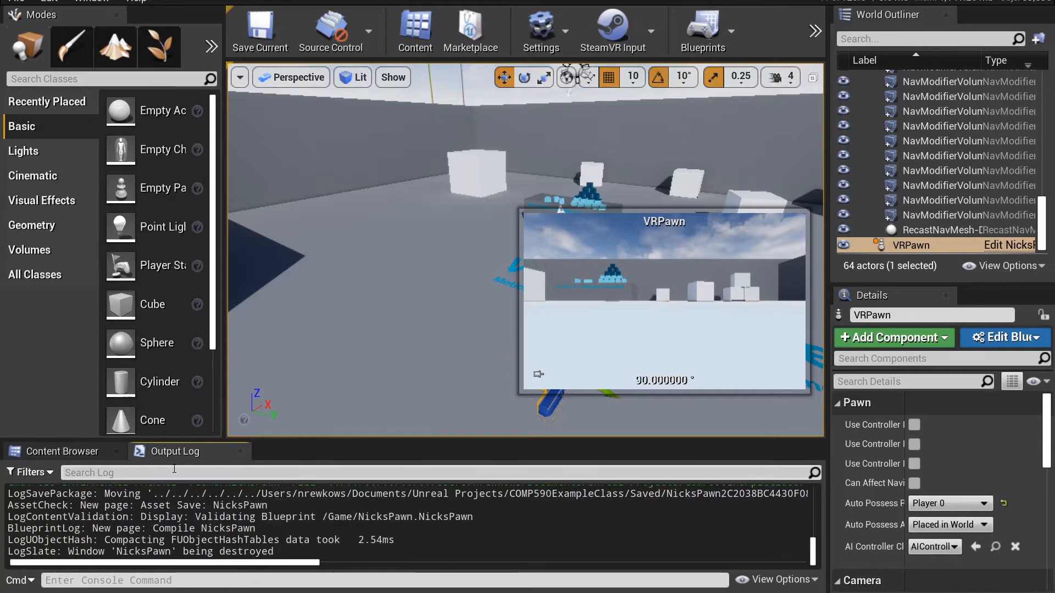
Step: Look through the log categories available in the Output Log's filters
left_click(45, 475)
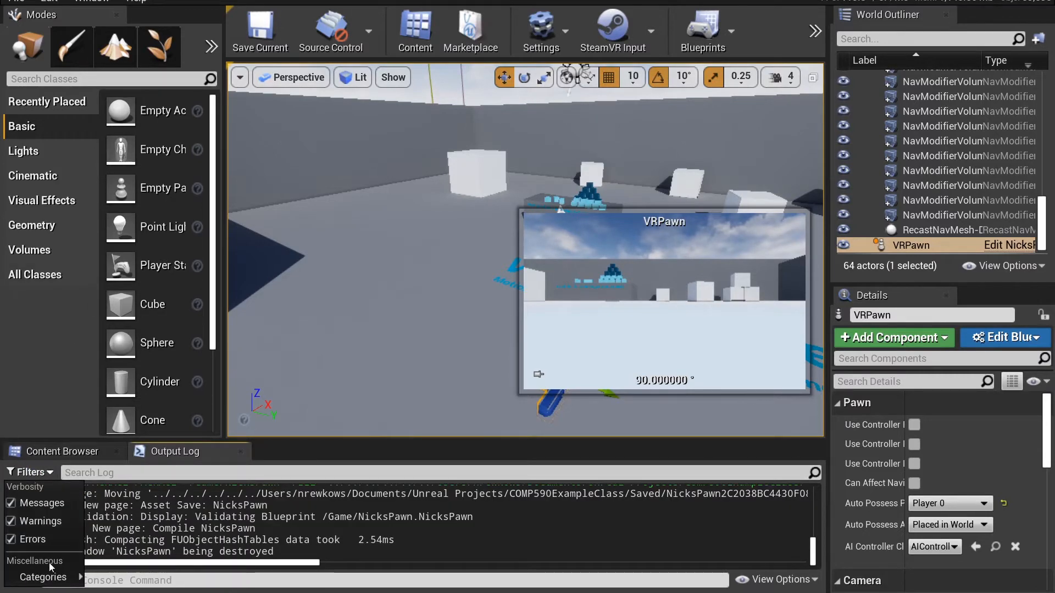
mouse_move(49, 577)
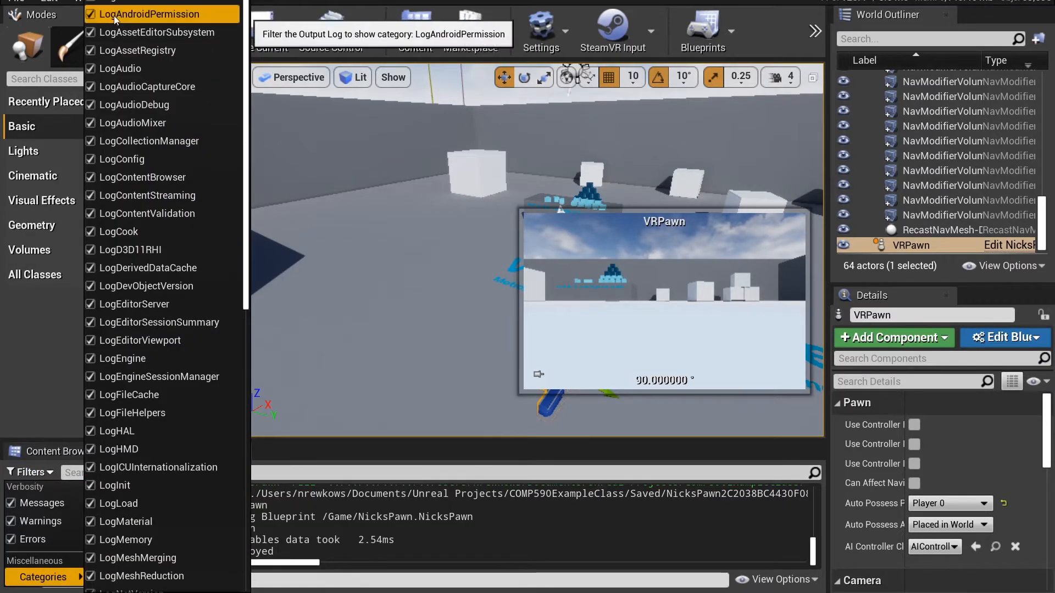
scroll(113, 33, "down", 3)
scroll(113, 44, "up", 3)
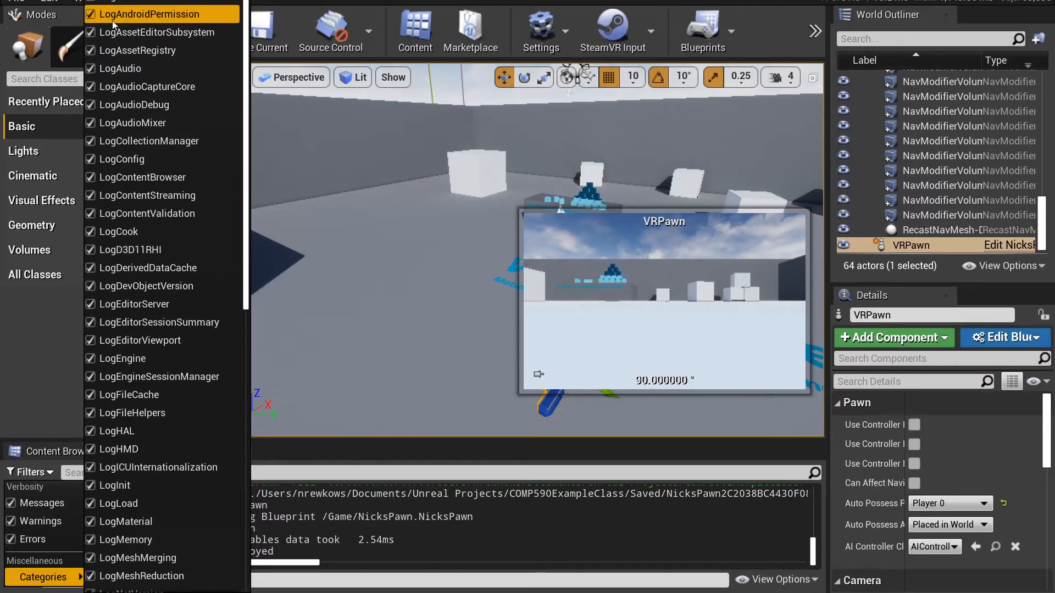
scroll(107, 33, "down", 9)
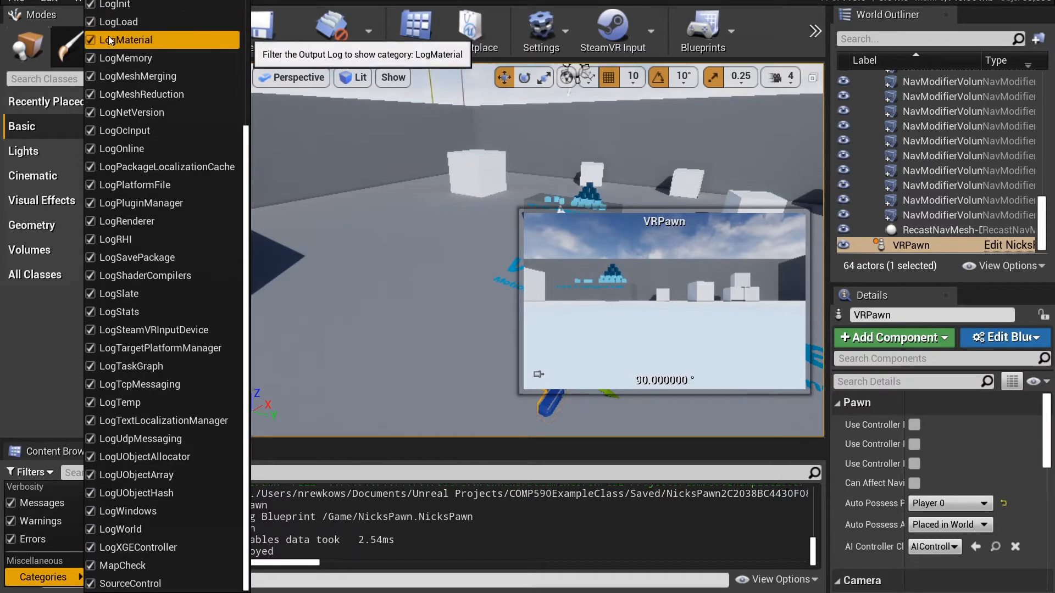
Step: Try hiding Messages, Warnings and Errors in the Output Log, and turn all three back on
left_click(11, 503)
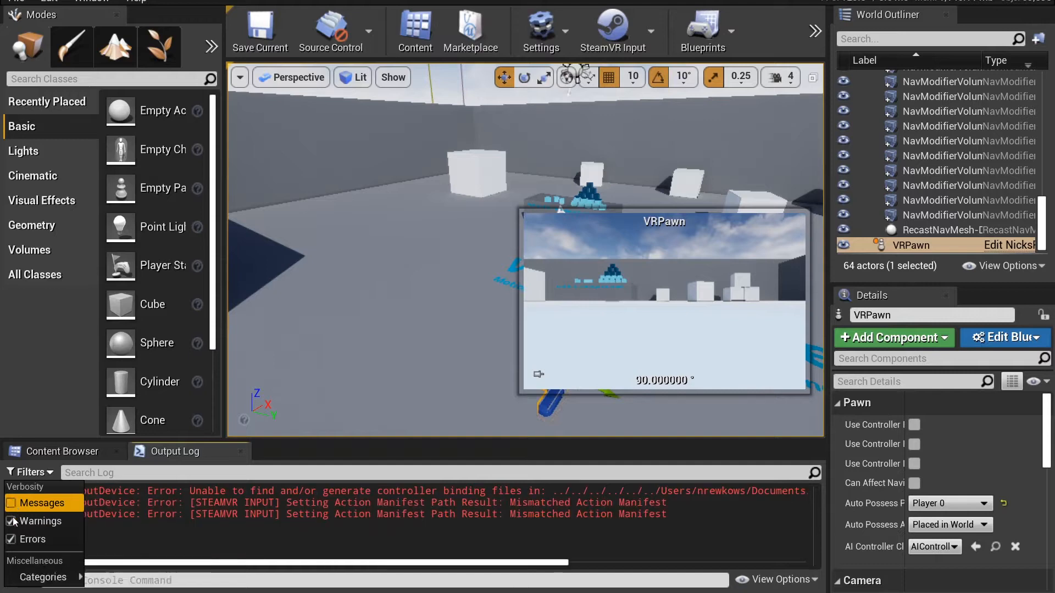
left_click(11, 521)
left_click(11, 540)
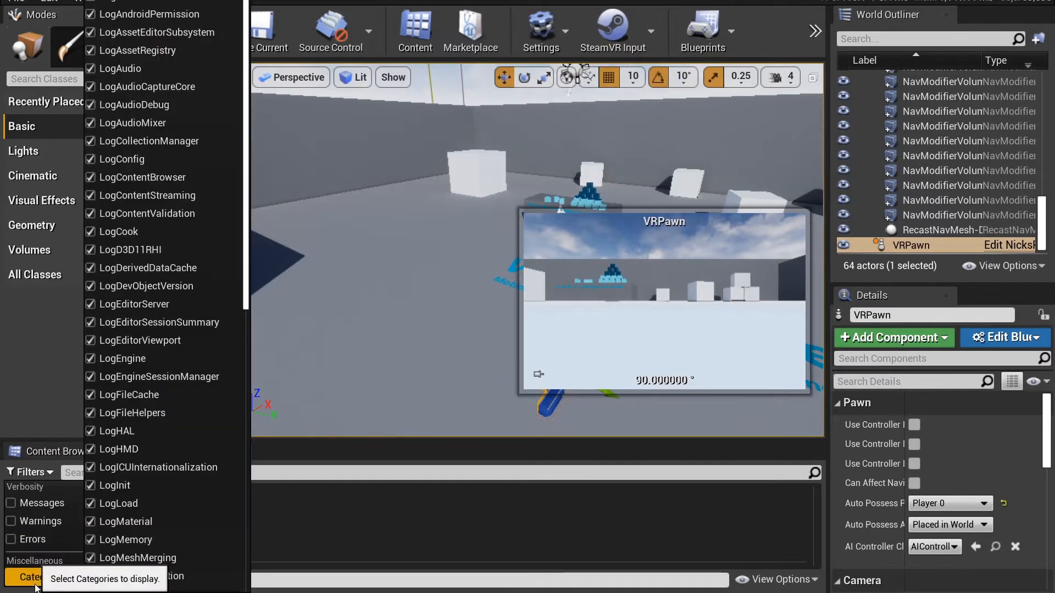
left_click(12, 504)
left_click(11, 522)
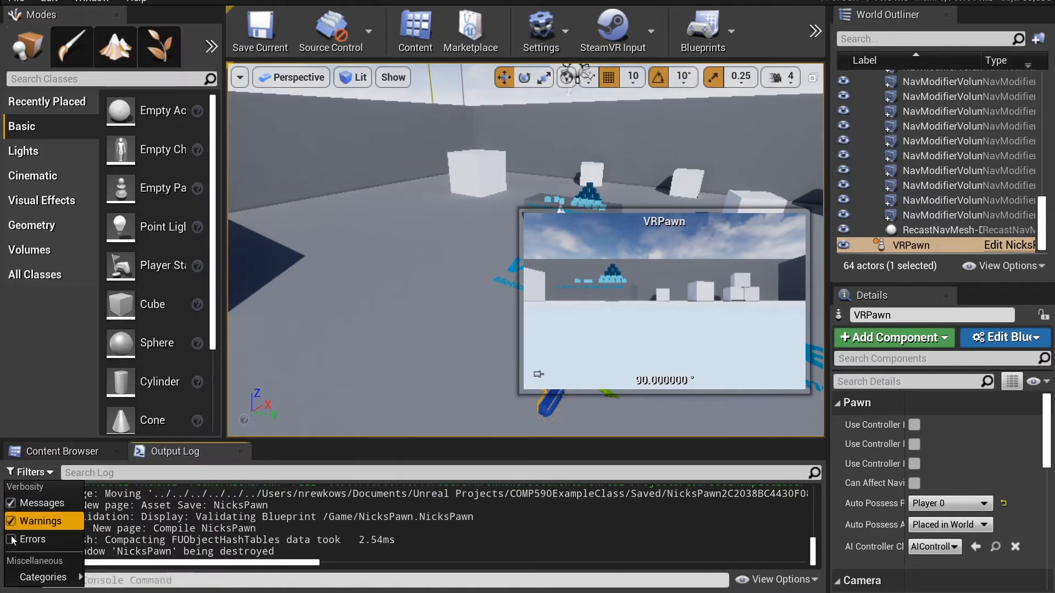
left_click(11, 539)
left_click(165, 527)
Step: Clear the Output Log and enlarge it by shrinking the viewport's height and the width of the side panels
right_click(259, 519)
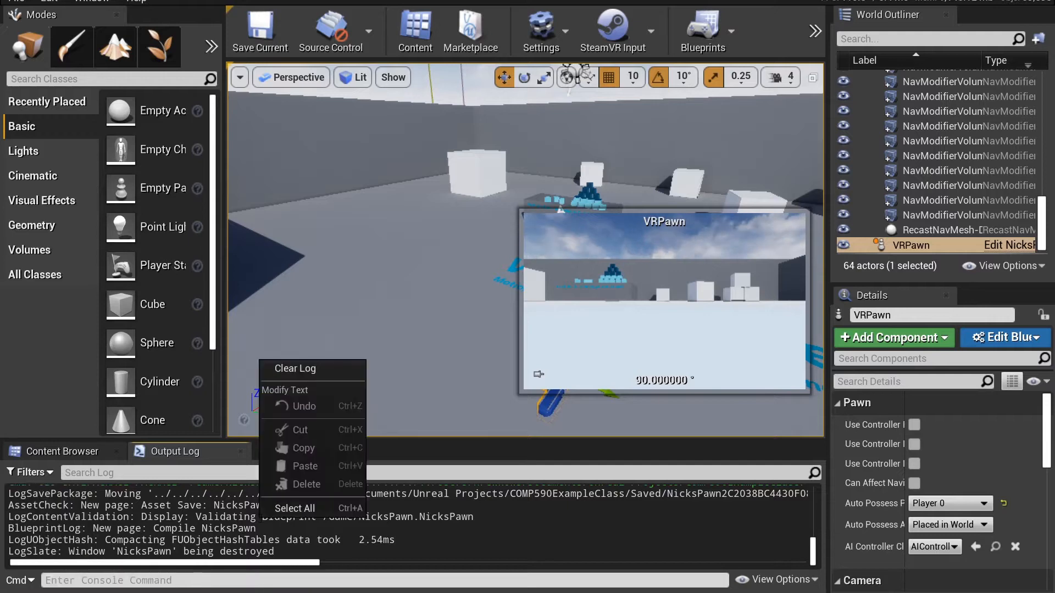
left_click(305, 368)
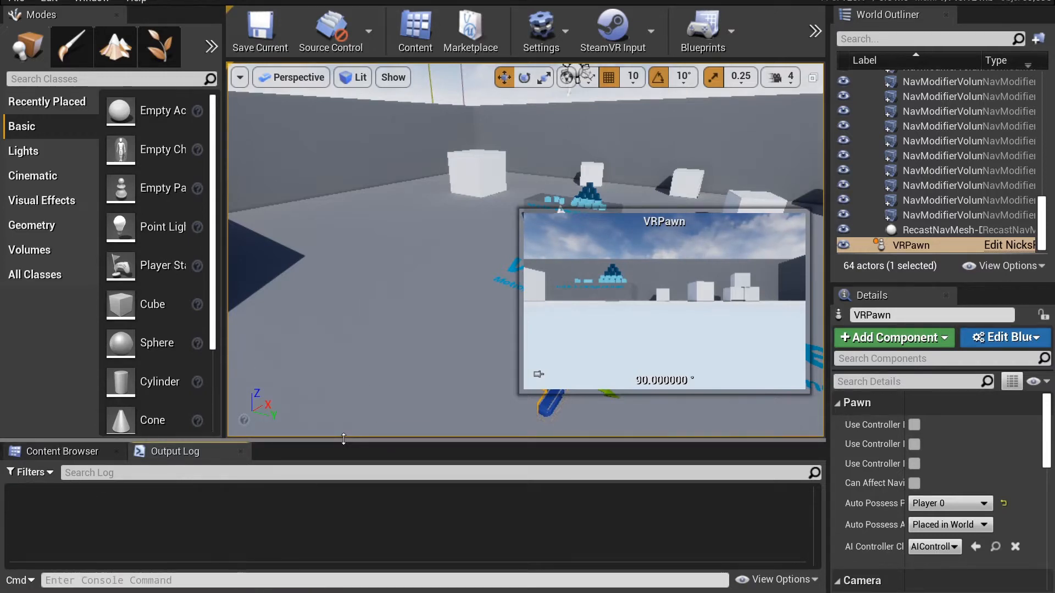
left_click_drag(343, 439, 343, 289)
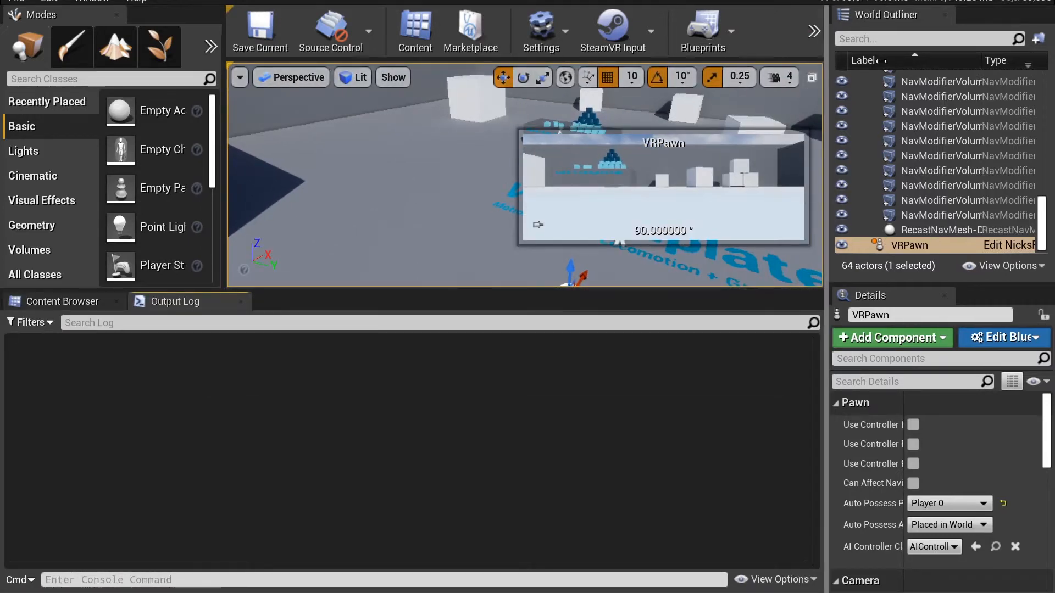
left_click_drag(881, 61, 1017, 59)
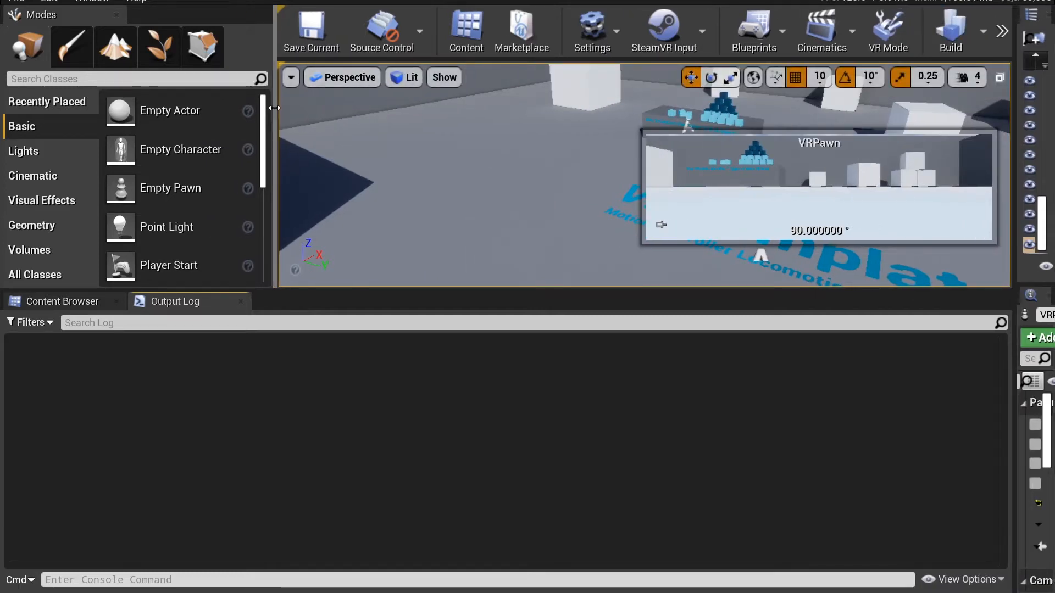
left_click_drag(274, 108, 59, 107)
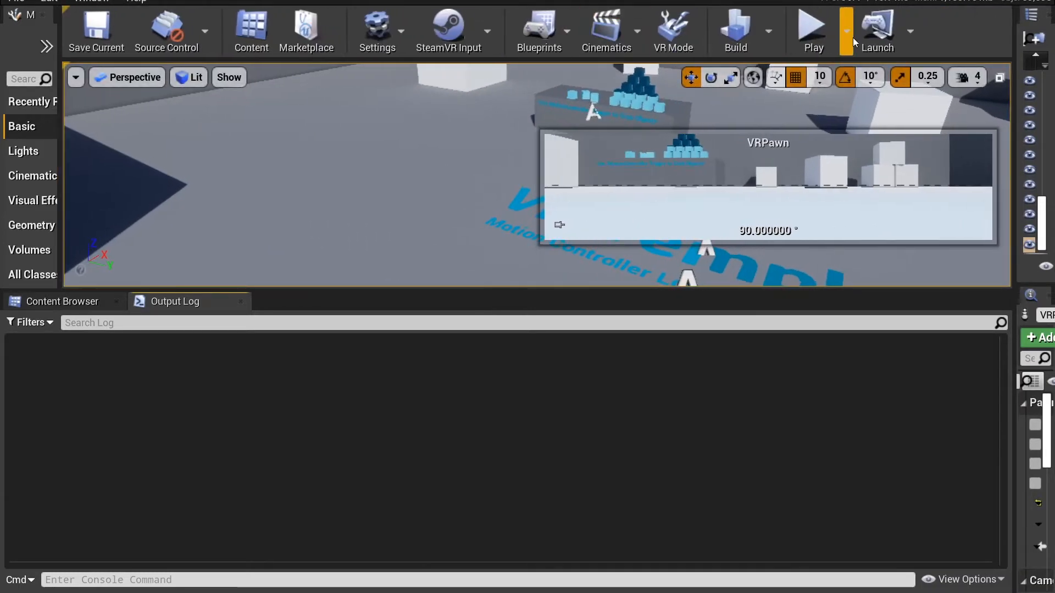
Step: Play the level to check the pawn's printed messages in the viewport and Output Log, and stop the session
left_click(813, 28)
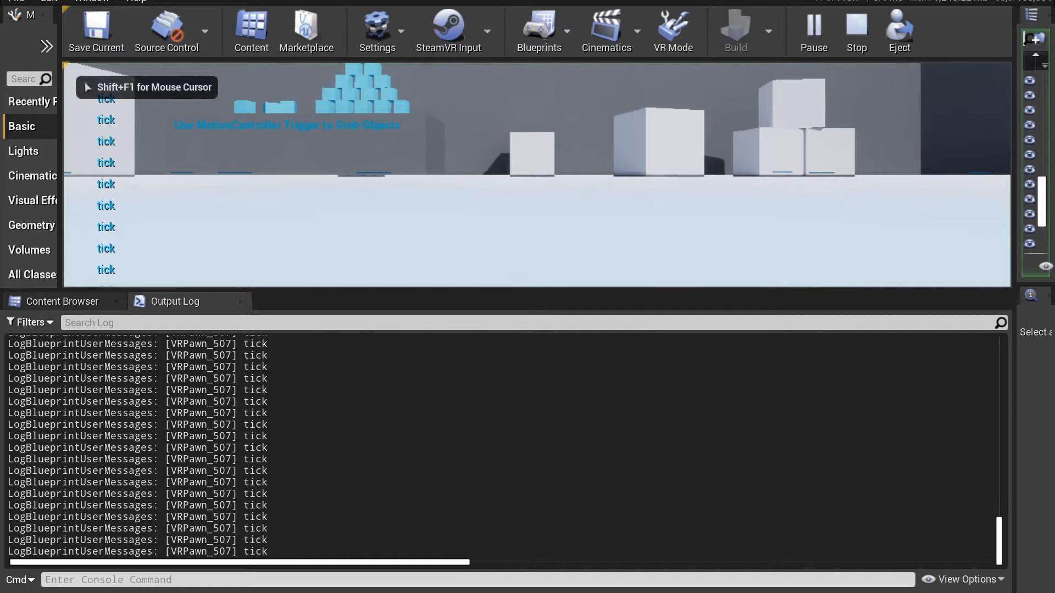
key("Escape")
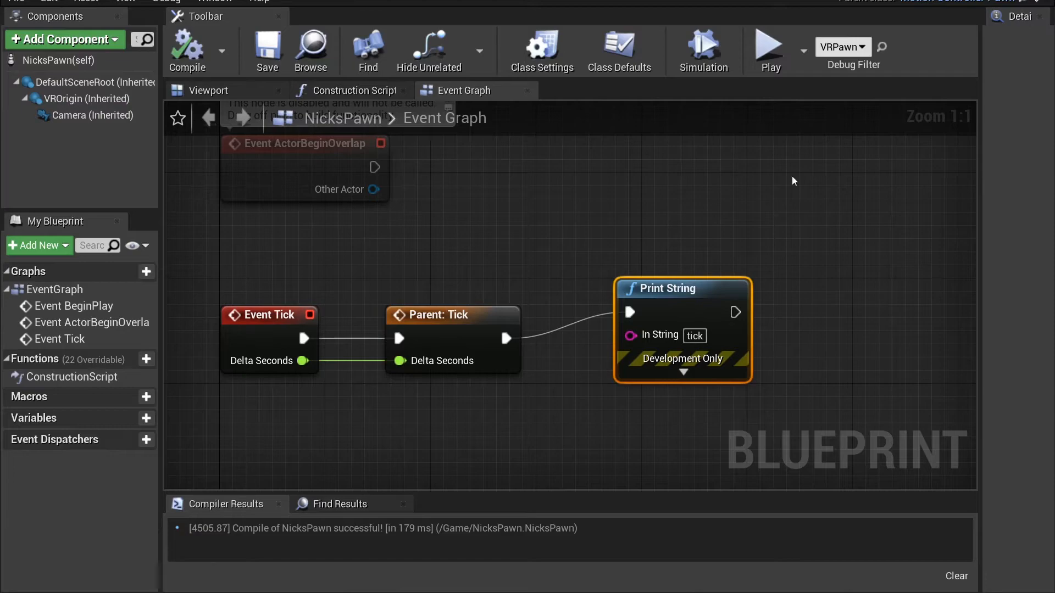
Step: Check the Practice Scenario slide in the browser, and review the BeginPlay nodes in the NicksPawn event graph
key("alt+Tab")
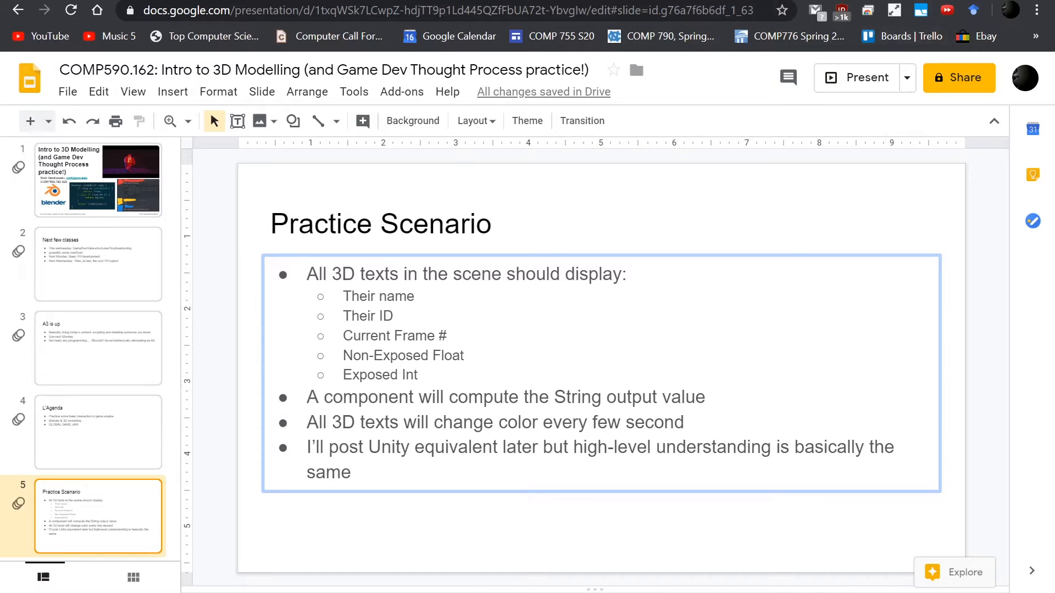
key("alt+Tab")
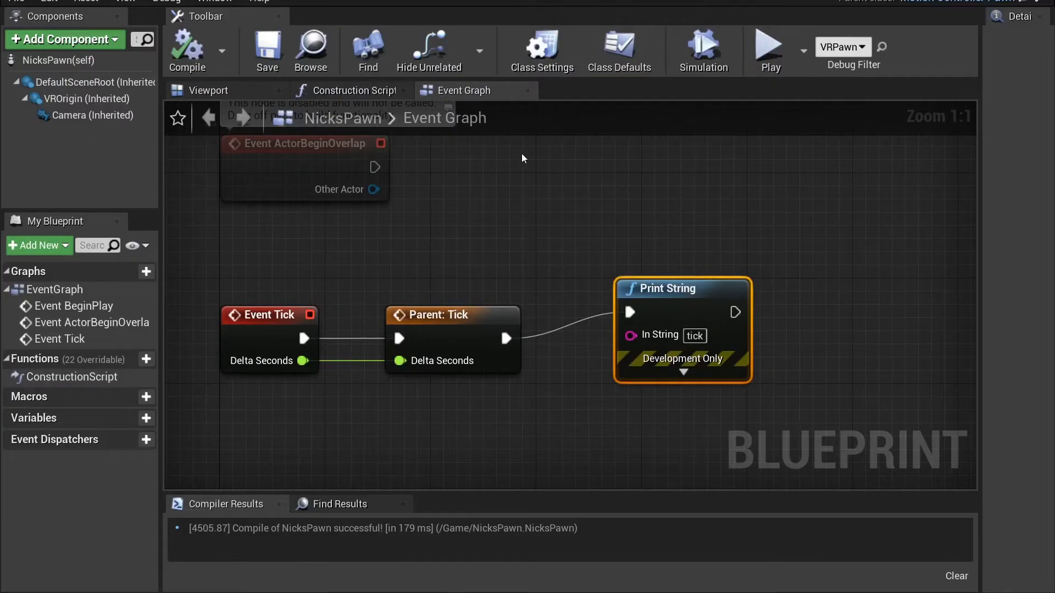
left_click(297, 430)
right_click_drag(454, 369, 451, 416)
right_click_drag(456, 297, 524, 485)
right_click_drag(595, 317, 473, 335)
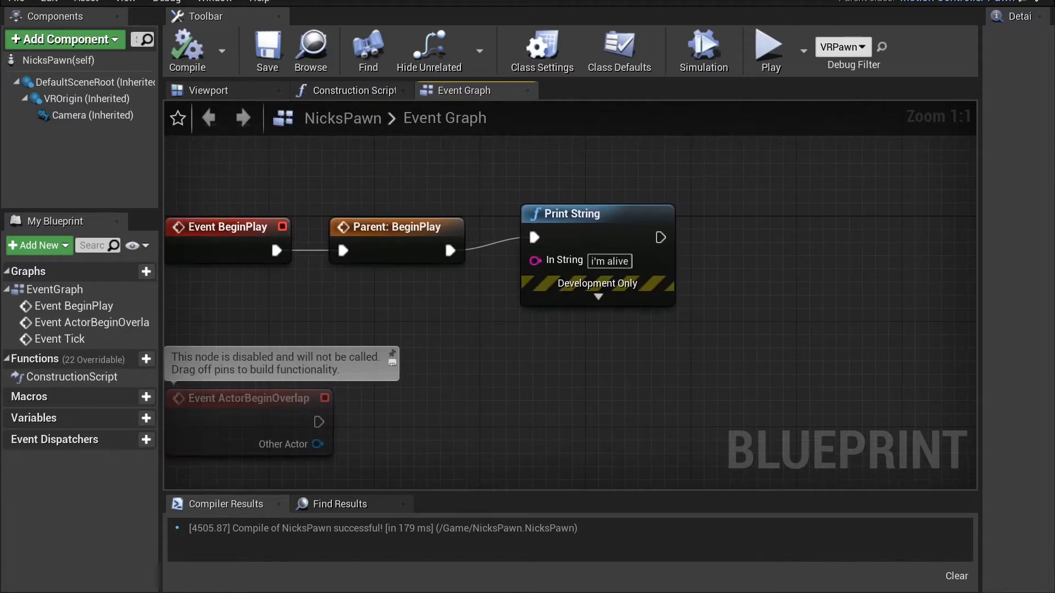
Step: Return to the level editor and widen the World Outliner and Details panels
left_click(146, 0)
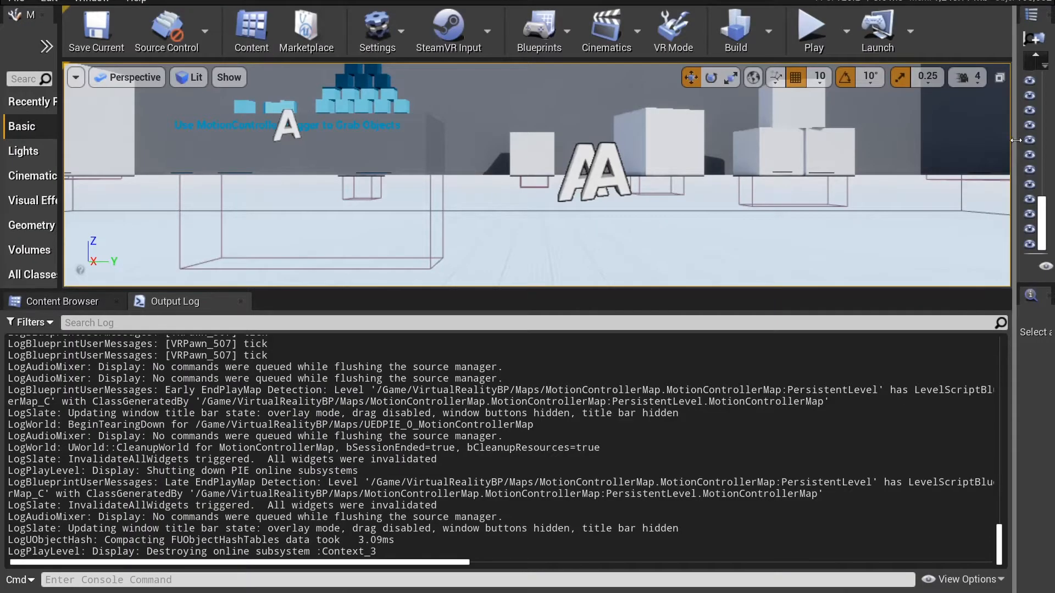
left_click_drag(1007, 138, 776, 138)
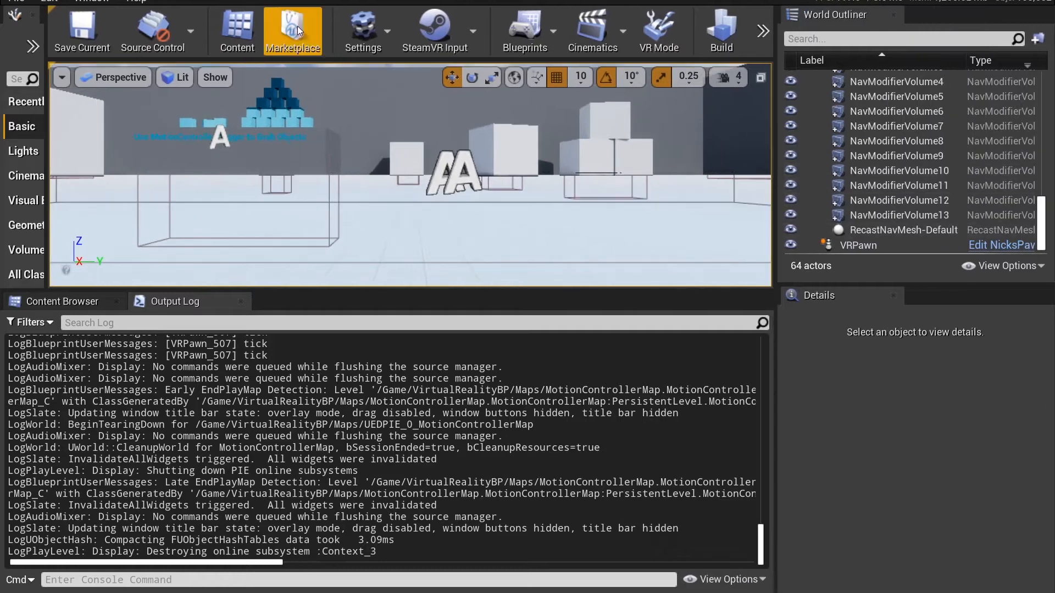
Step: Open the VRPawn actor's NicksPawn blueprint and add a new variable named allTexts
left_click(923, 245)
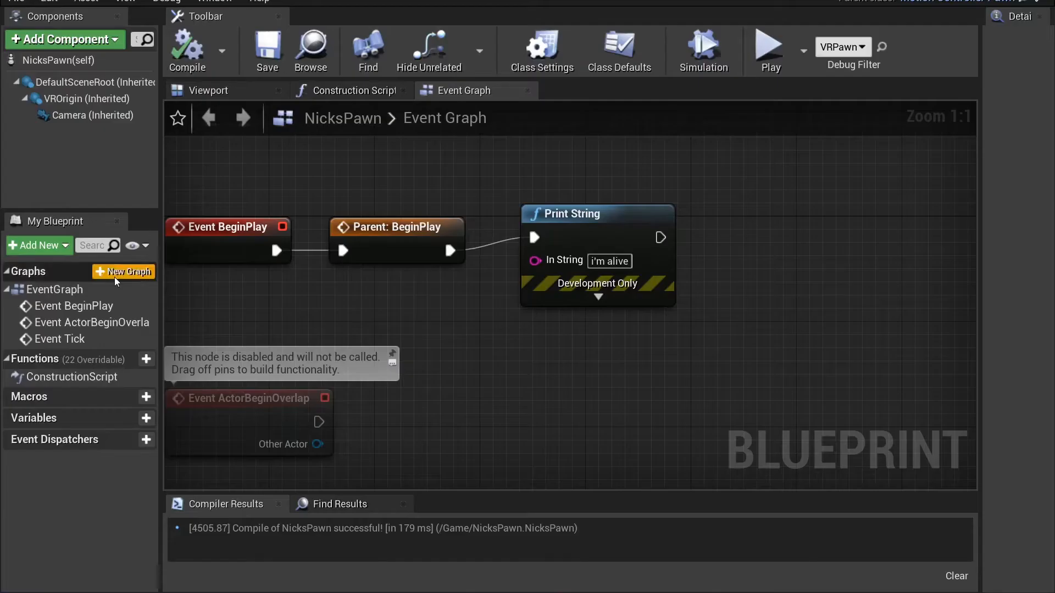
left_click(127, 419)
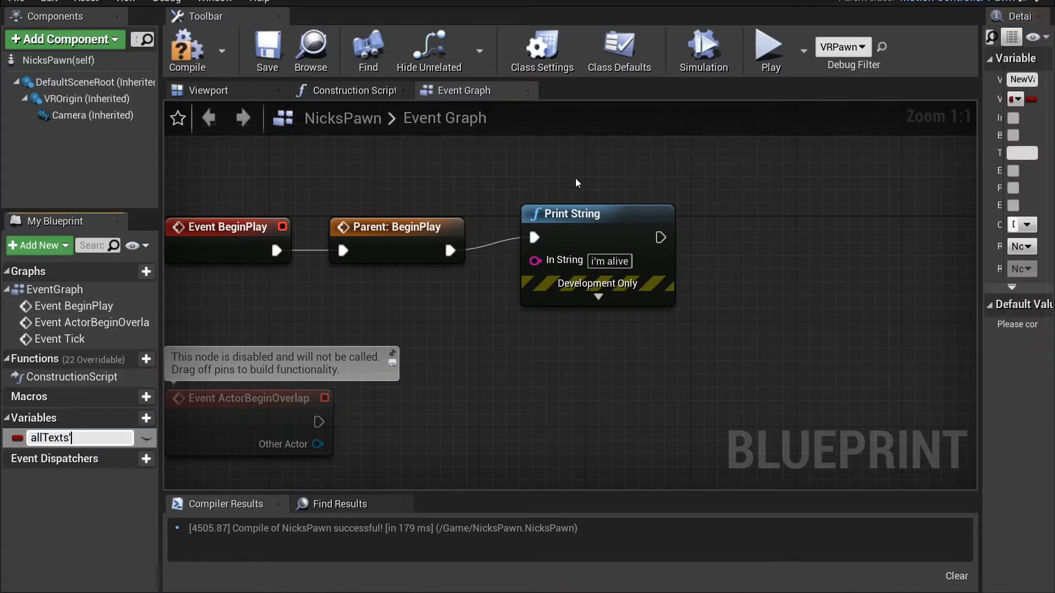
key("Return")
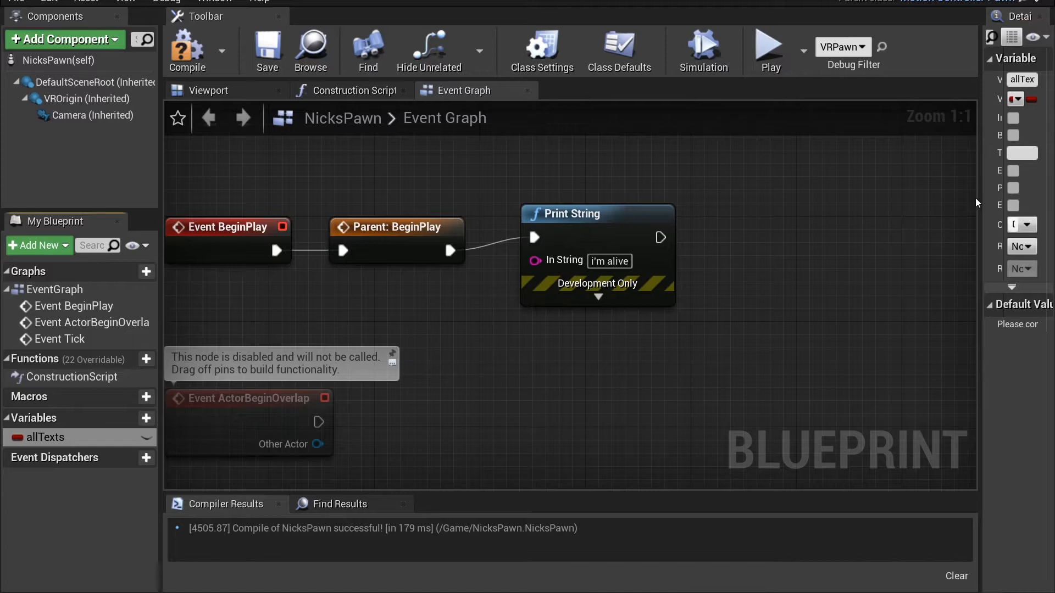
Step: Widen the Details panel and set the allTexts variable type to a Text Render Actor object reference
left_click_drag(977, 198, 857, 165)
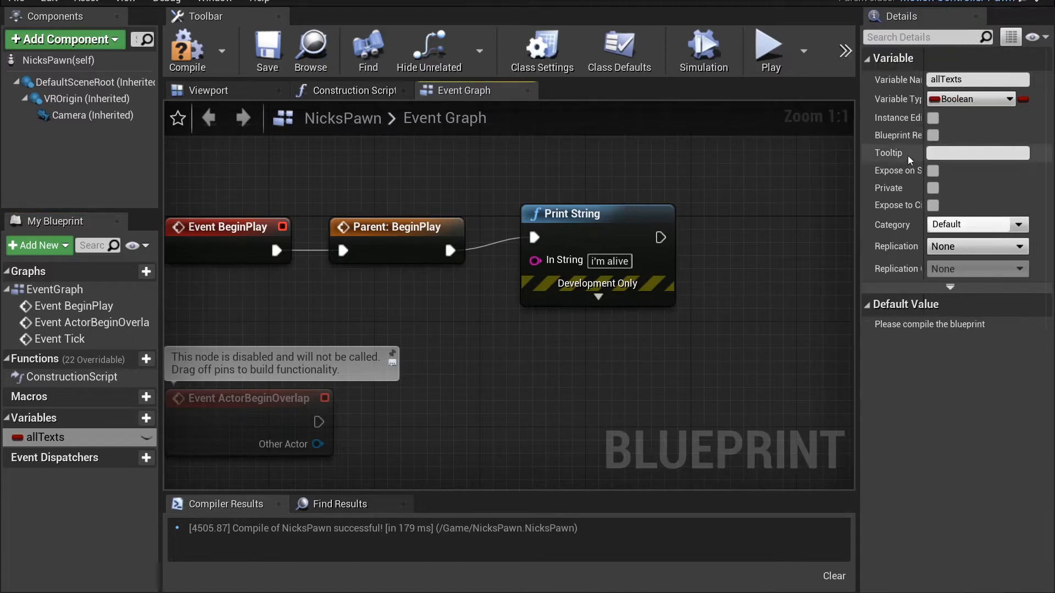
left_click(942, 104)
type("text")
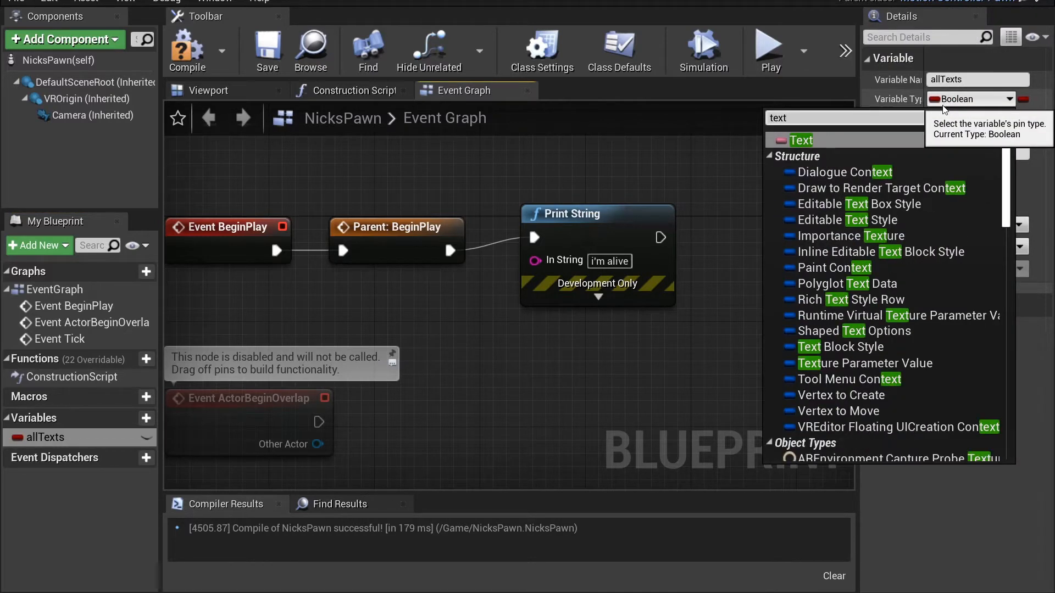
type("rend")
mouse_move(879, 157)
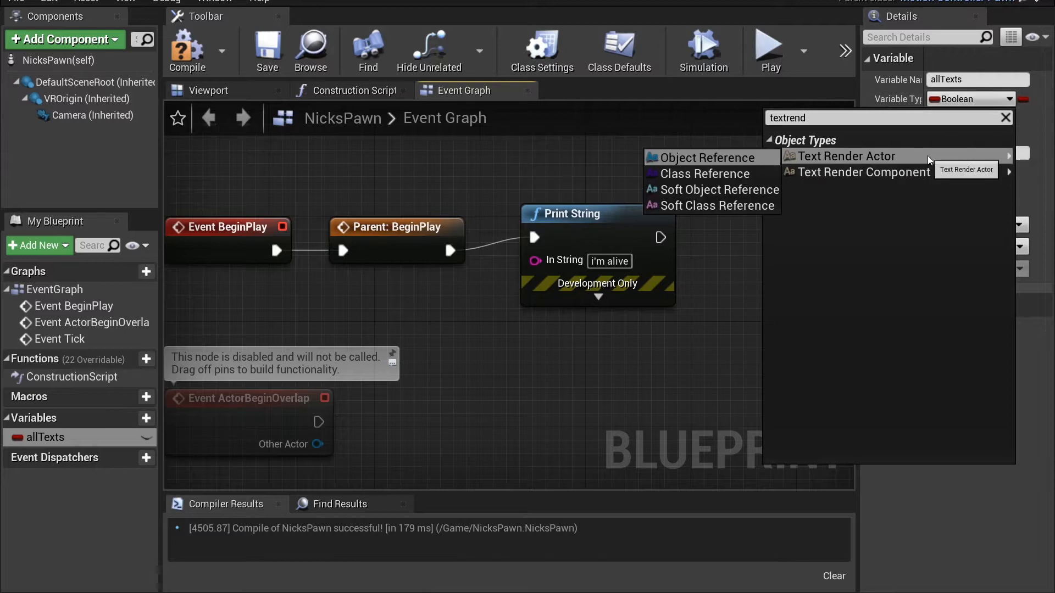
left_click(712, 157)
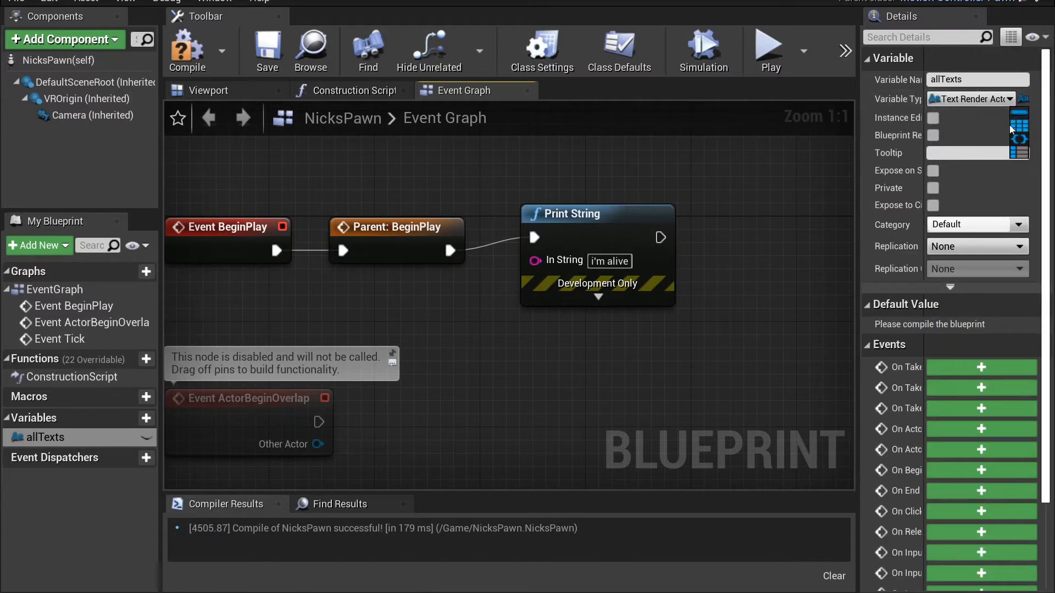
Step: Turn the allTexts variable into an array, and save and compile the NicksPawn blueprint
left_click(1023, 99)
left_click(1029, 131)
left_click(267, 49)
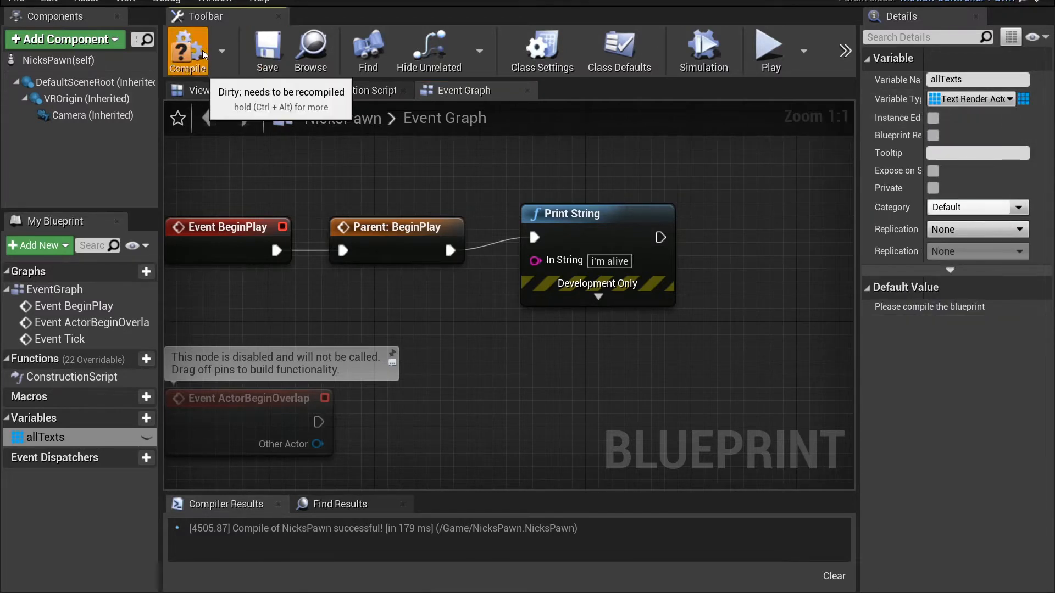
left_click(187, 50)
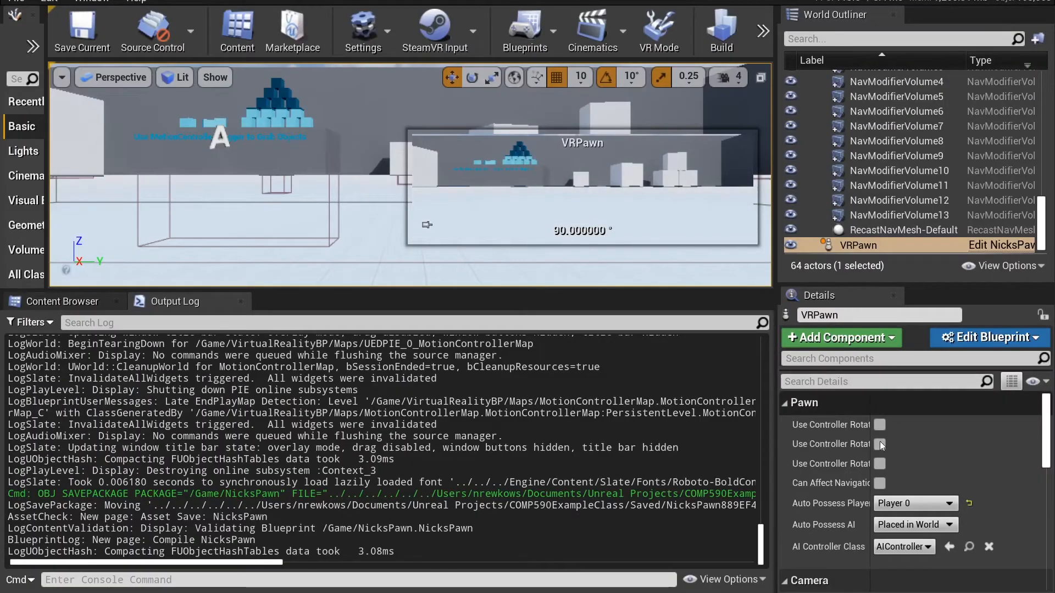
Step: Select VRPawn in the level and look through its details for the allTexts variable
left_click(883, 235)
left_click(879, 244)
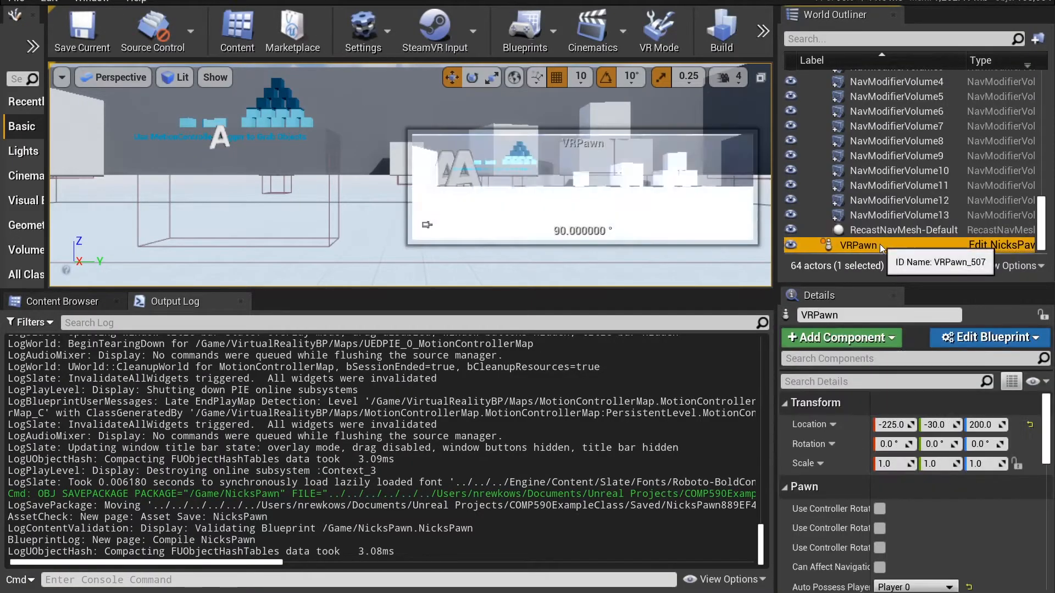
scroll(948, 451, "down", 3)
scroll(948, 451, "down", 5)
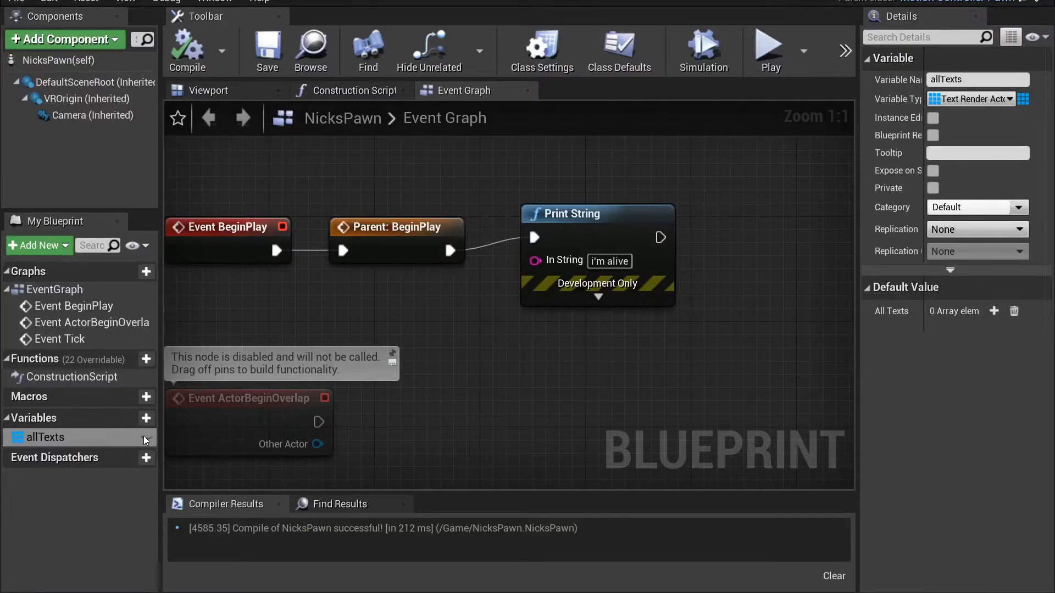
Step: Make allTexts instance editable, save and compile NicksPawn, and check for All Texts in VRPawn's details in the level
left_click(146, 438)
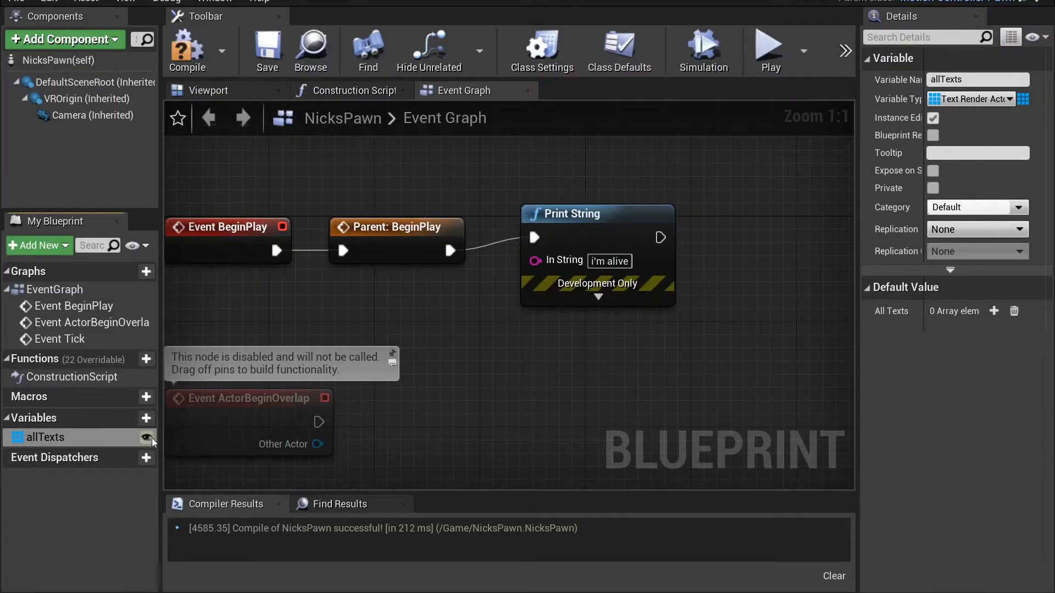
left_click(266, 55)
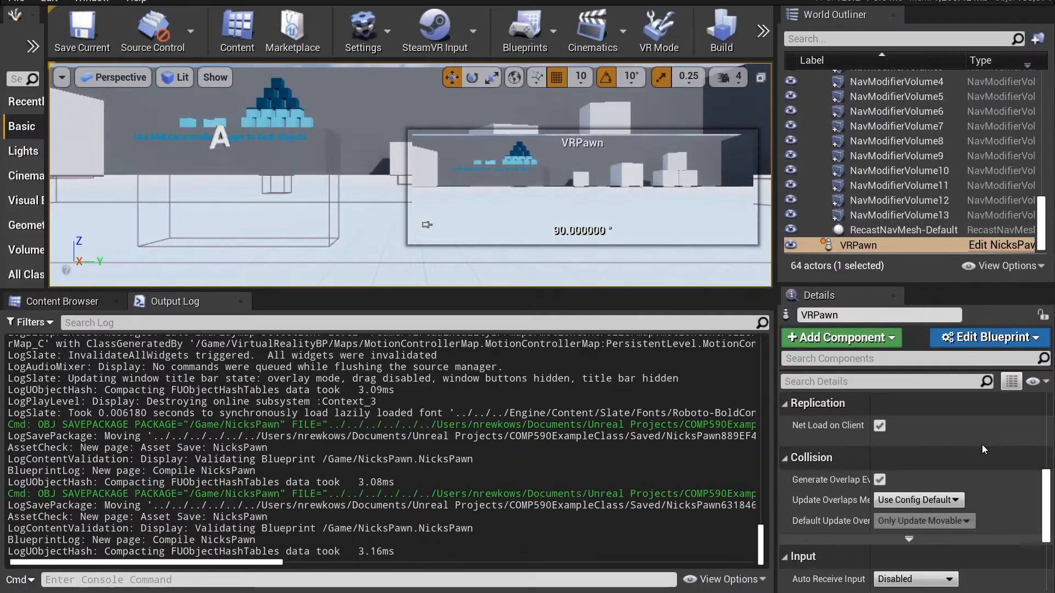
scroll(982, 444, "up", 5)
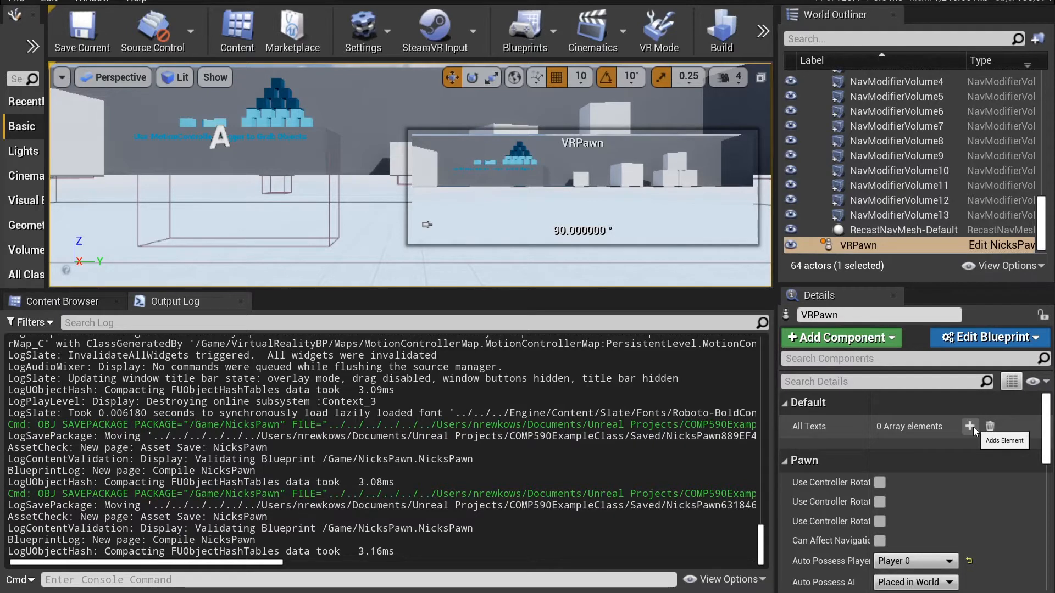
Step: Add three elements to the All Texts array of the VRPawn placed in the level
left_click(224, 0)
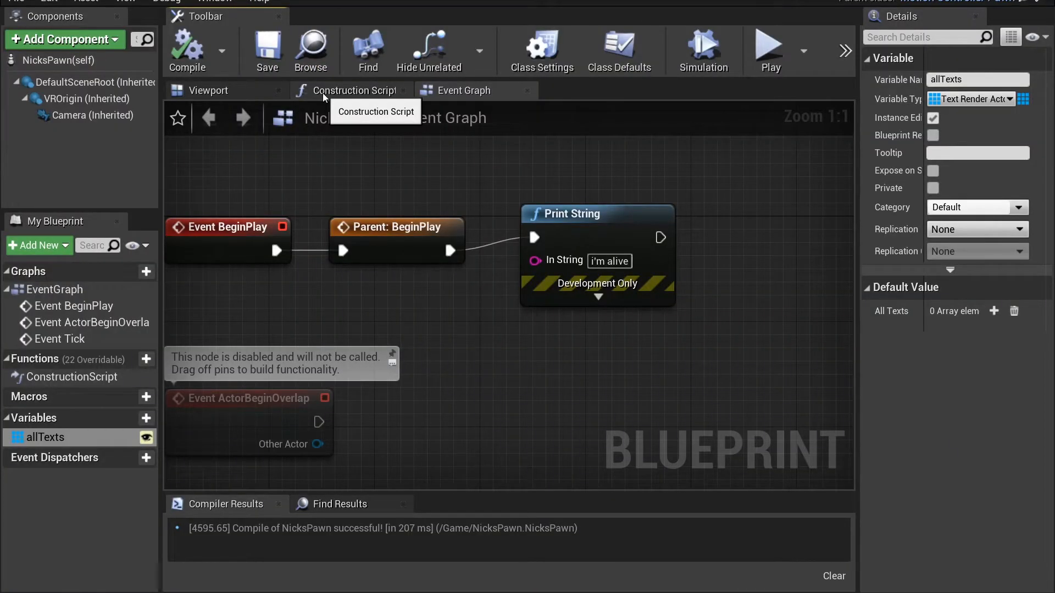
left_click(122, 1)
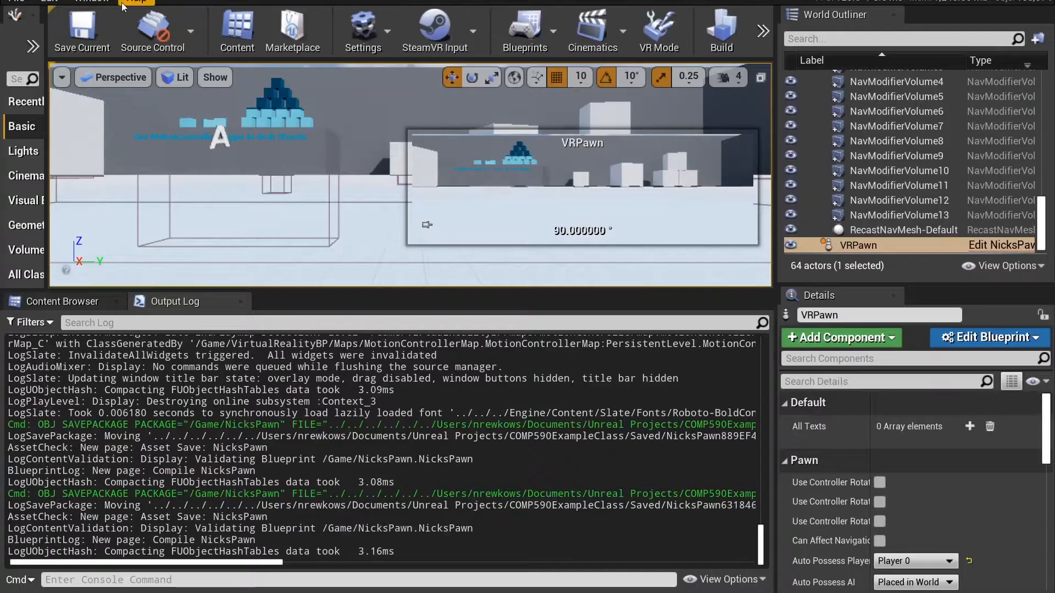
left_click(970, 427)
left_click(970, 427)
left_click(970, 427)
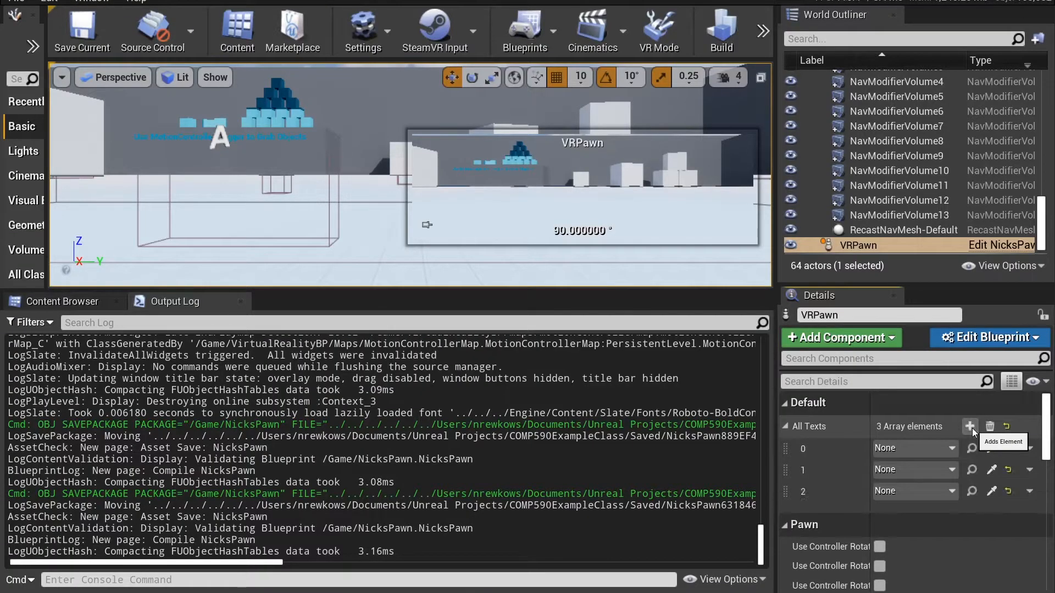
Step: Assign TextRenderActor, TextRenderActor2 and TextRenderActor3 to All Texts elements 0, 1 and 2, and save the current level
scroll(872, 197, "up", 10)
mouse_move(637, 191)
right_mouse_down()
mouse_move(610, 230)
mouse_move(615, 220)
right_mouse_up()
left_click(906, 447)
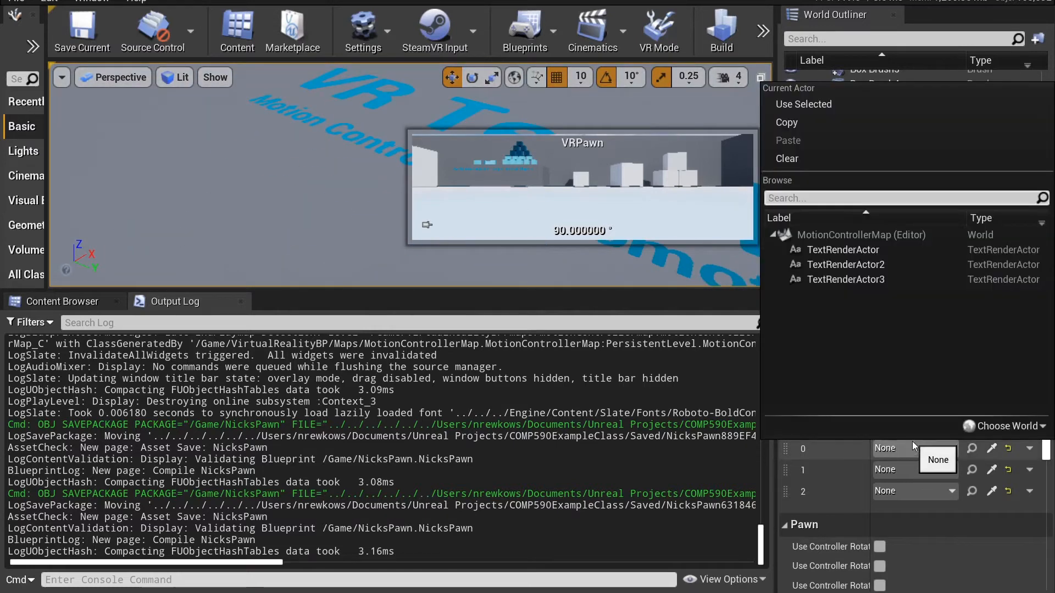
left_click(871, 249)
left_click(914, 469)
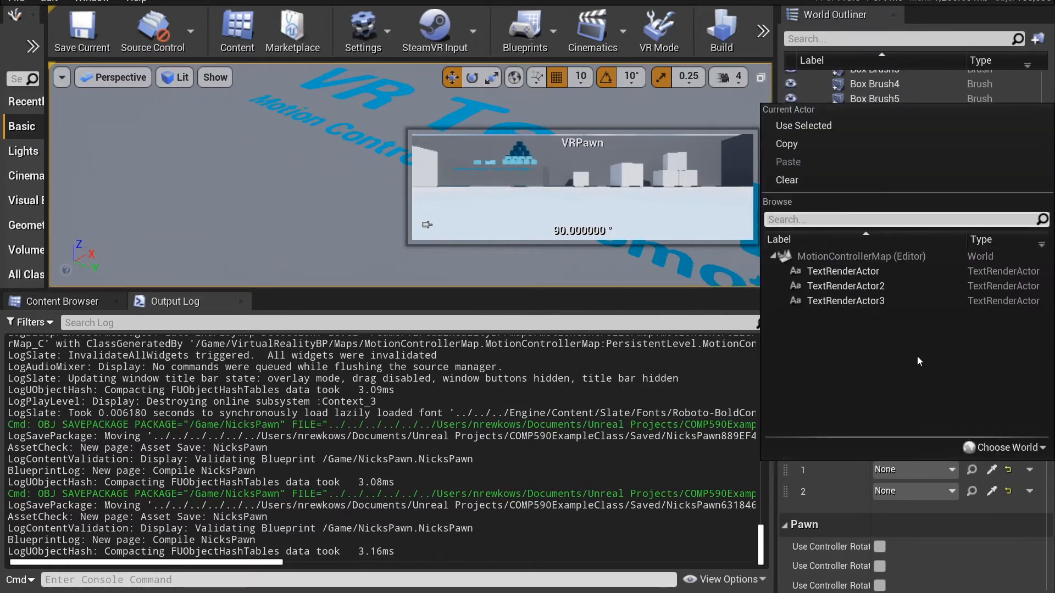
left_click(888, 287)
left_click(922, 489)
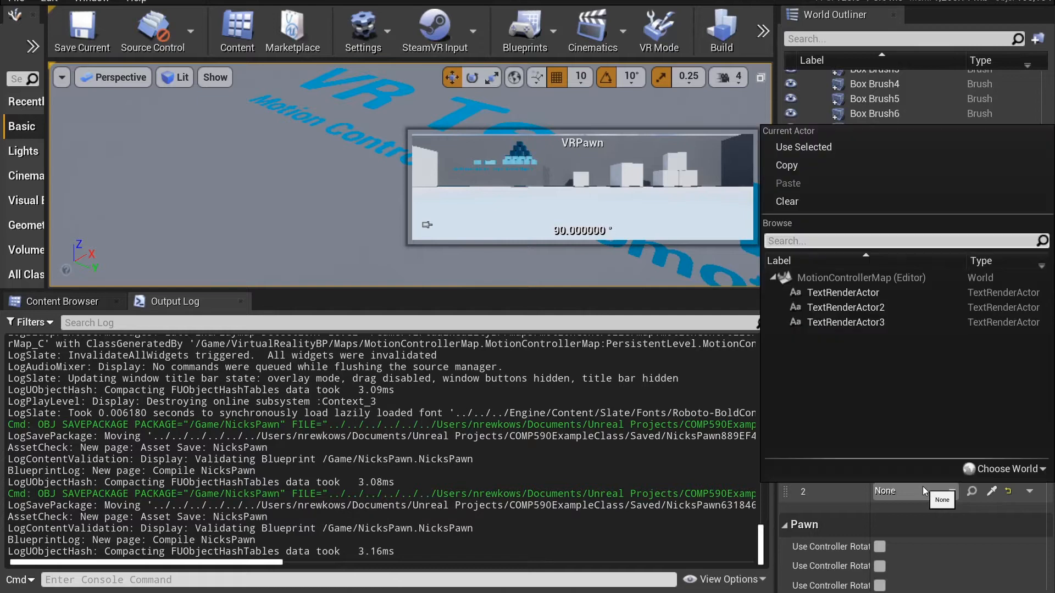
left_click(895, 324)
left_click(82, 30)
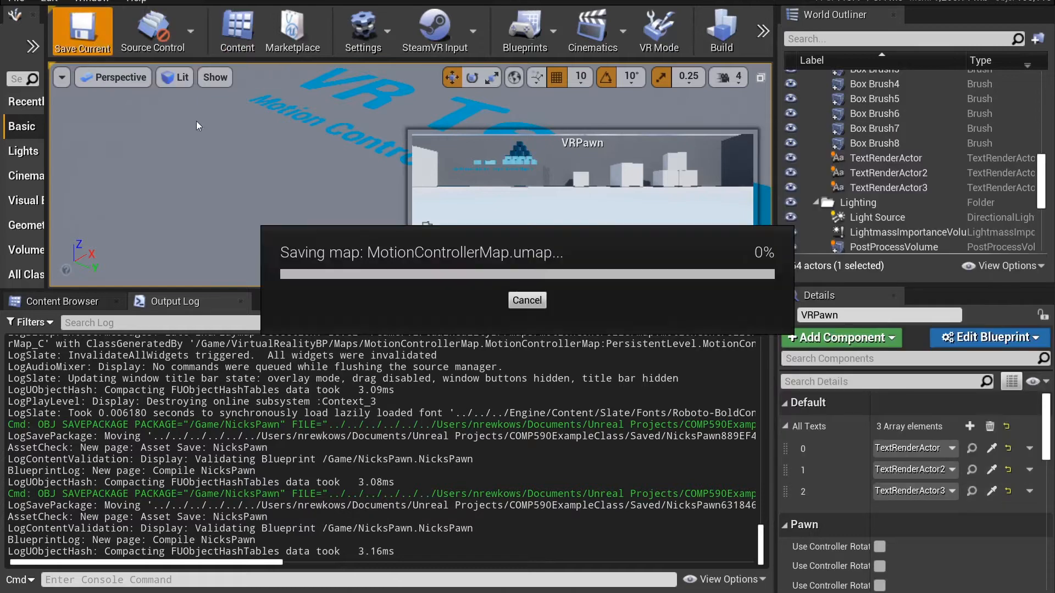
scroll(231, 148, "down", 15)
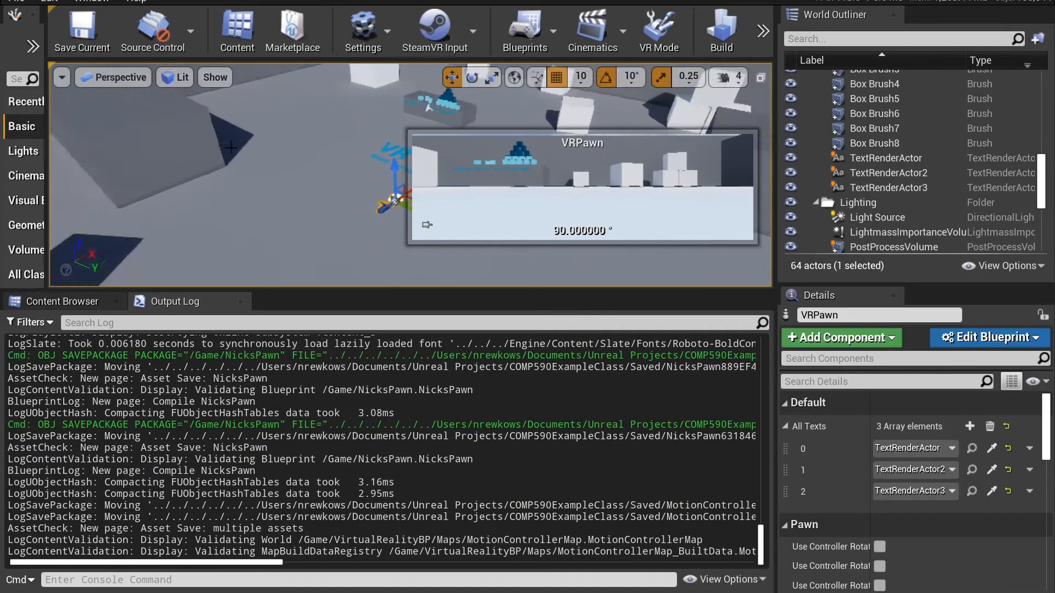
middle_click_drag(231, 147, 218, 145)
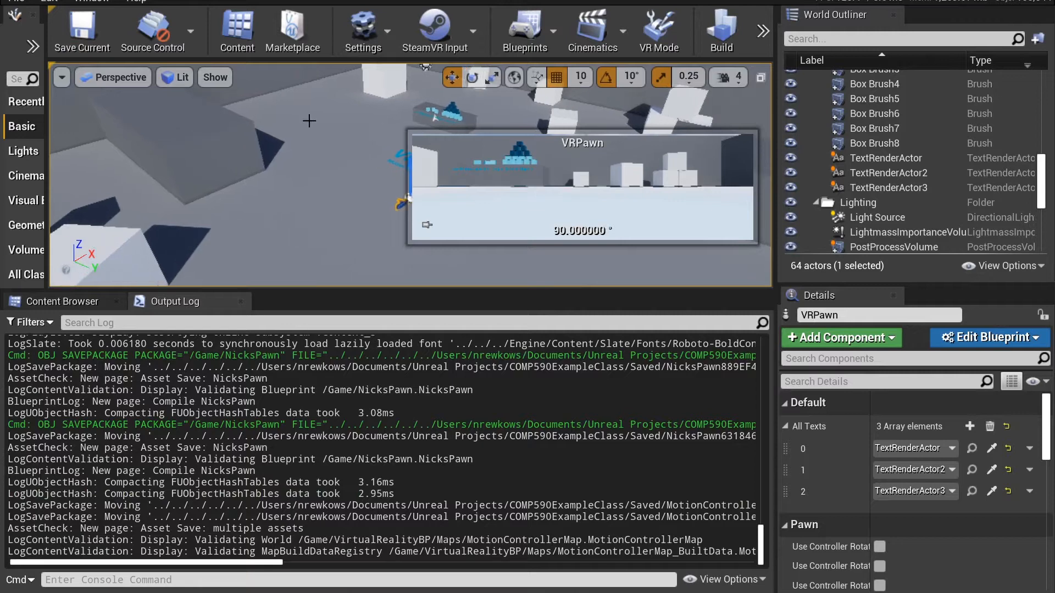
right_click_drag(309, 121, 354, 108)
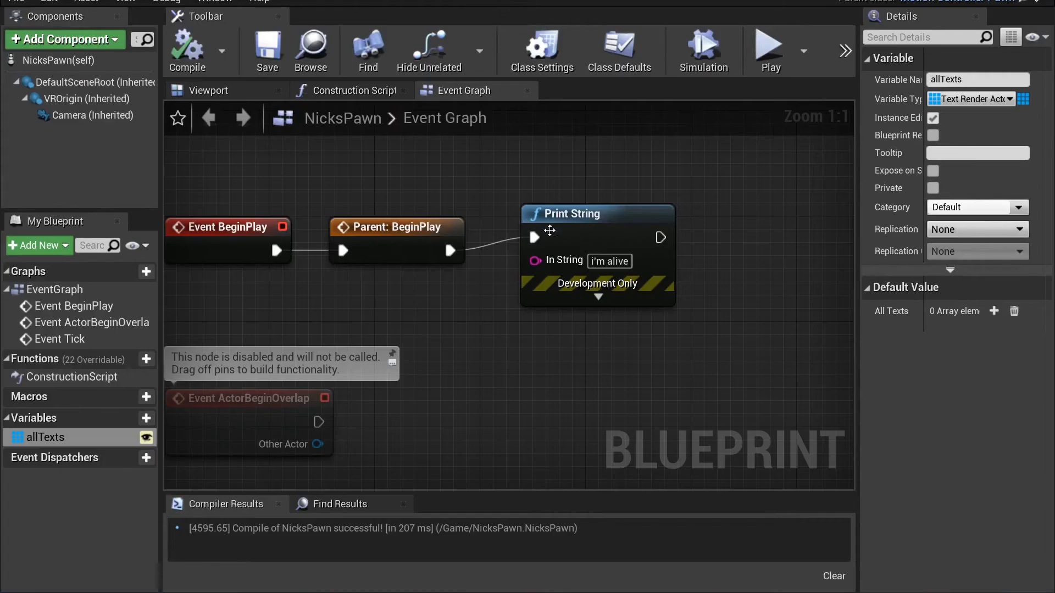
Step: In NicksPawn's Tick chain, feed an All Texts getter into a For Each Loop executed after the "tick" Print String
right_click_drag(590, 419, 730, 105)
right_click_drag(673, 291, 264, 393)
scroll(473, 297, "down", 2)
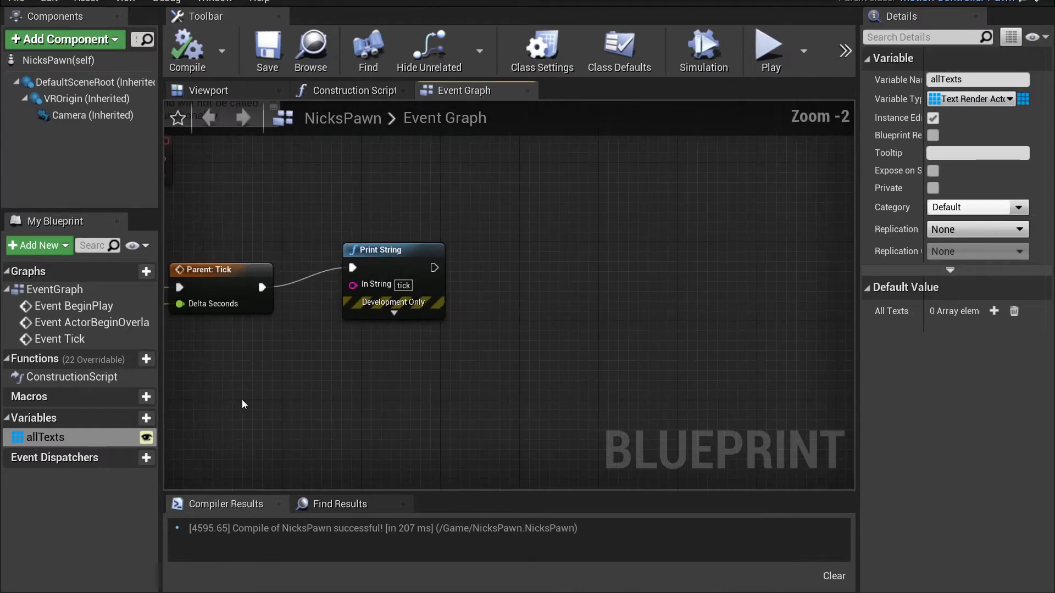
left_click_drag(54, 437, 549, 276)
left_click(363, 427)
scroll(396, 420, "up", 2)
type("forea")
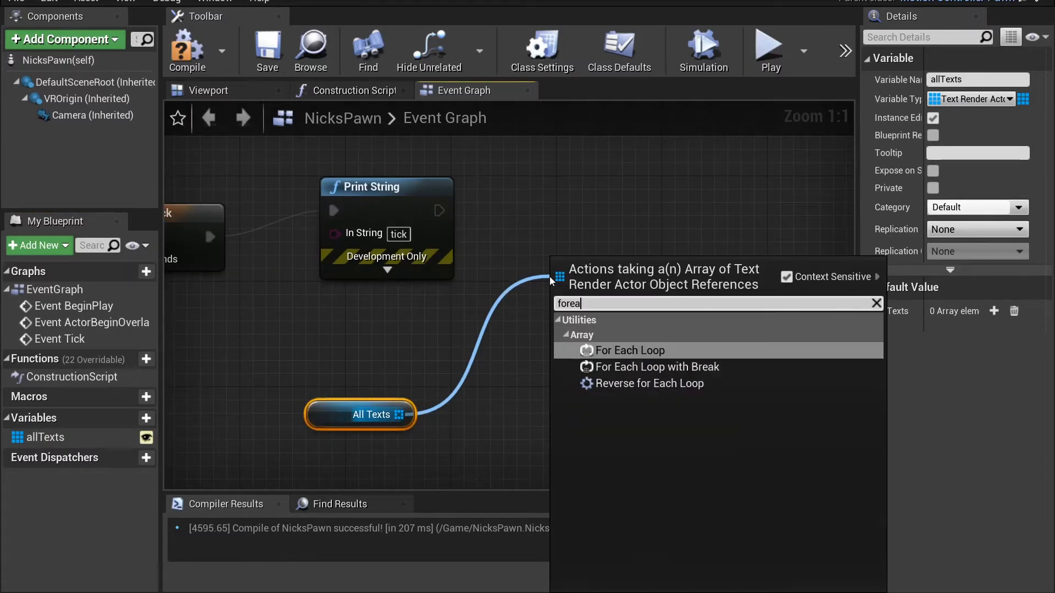
key("Return")
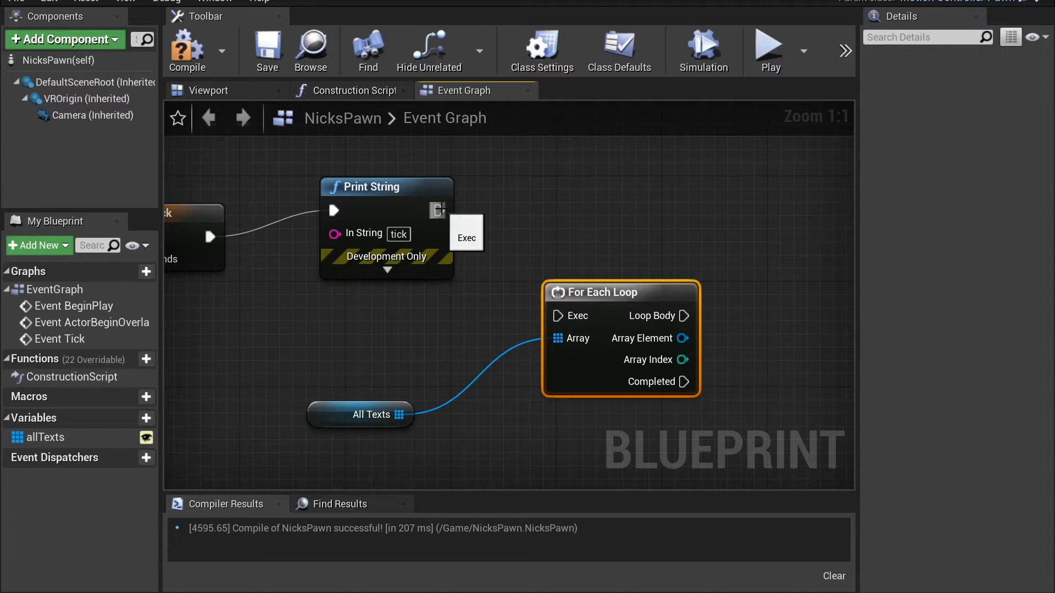
left_click_drag(440, 211, 562, 314)
Step: Add a Set Text (TextRender) node from the loop's Array Element and execute it from the Loop Body
right_click_drag(604, 248, 388, 183)
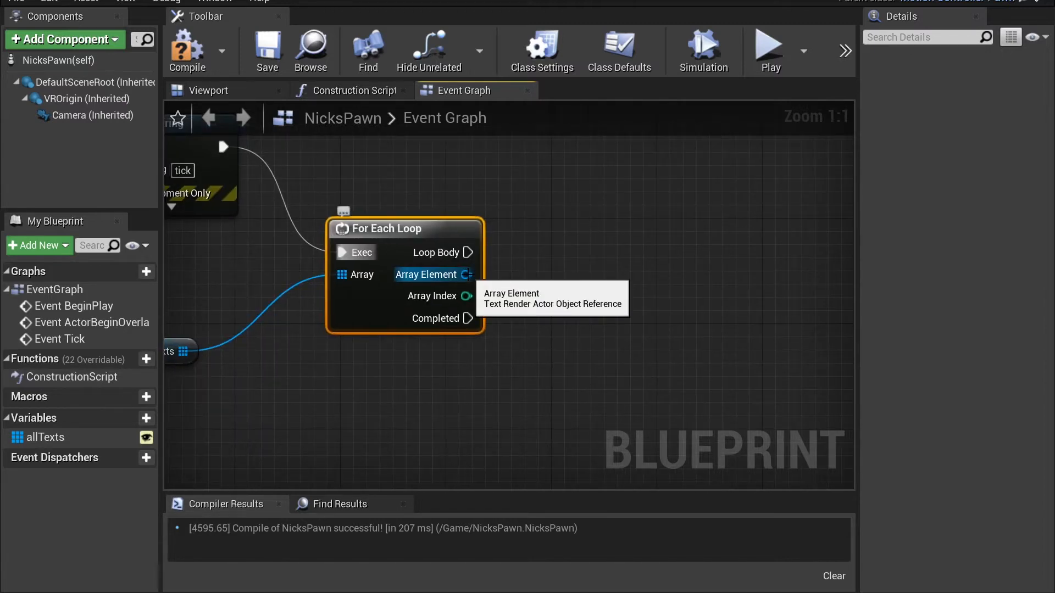
left_click_drag(466, 274, 598, 285)
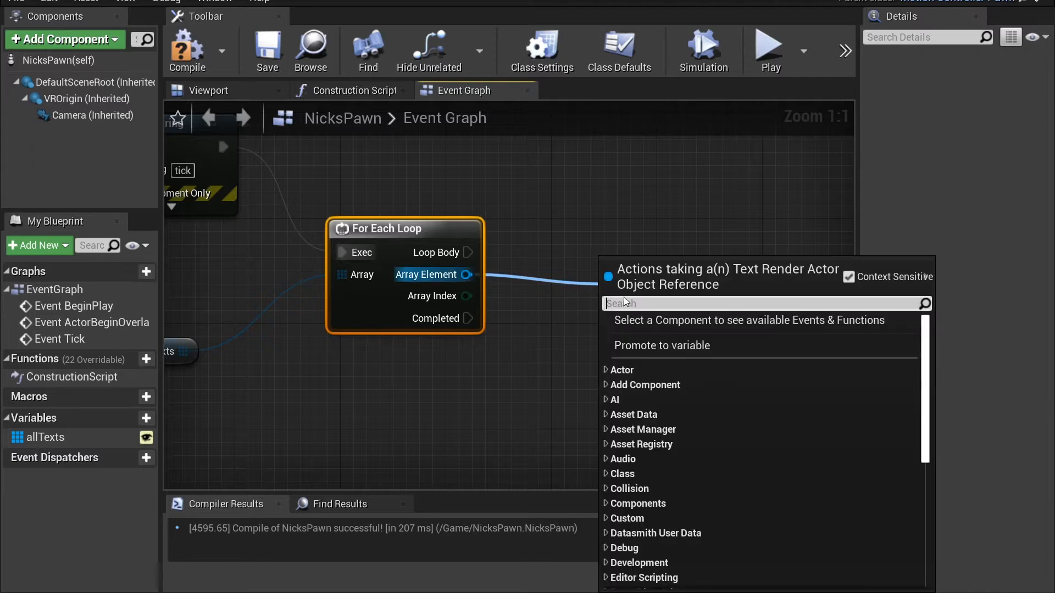
type("settex")
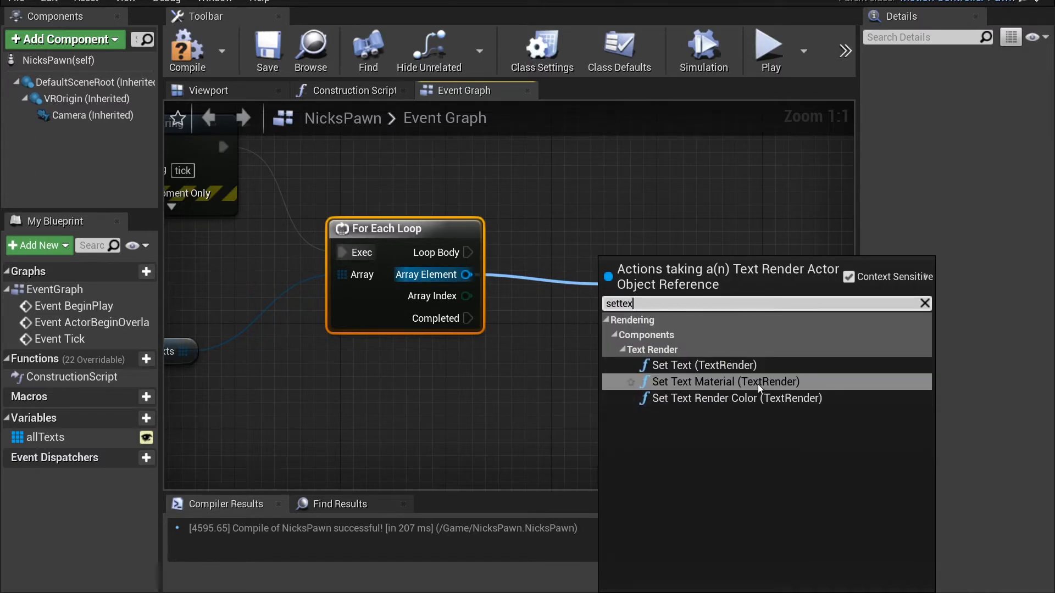
left_click(748, 366)
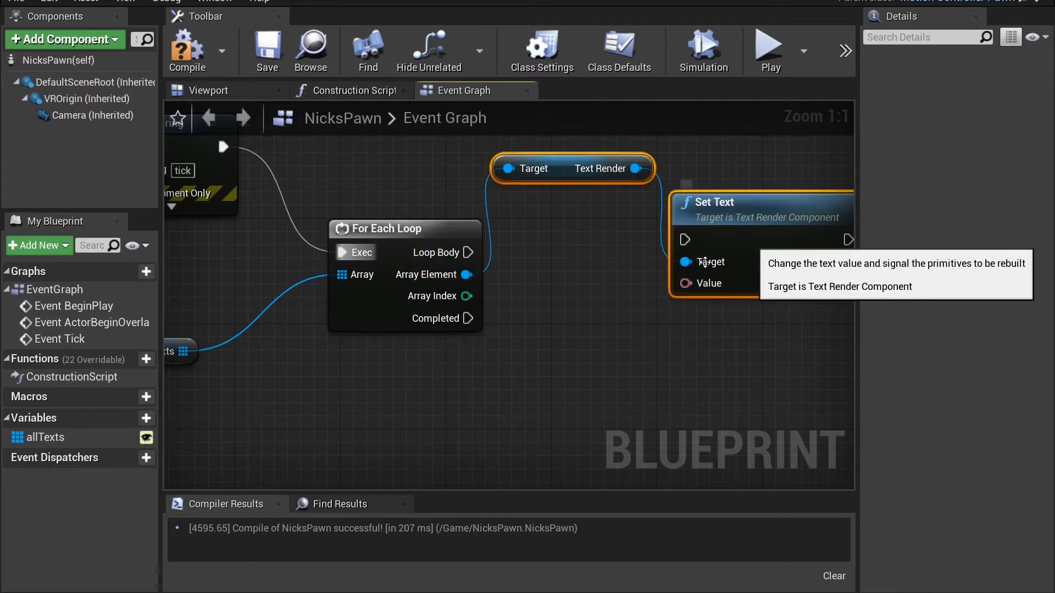
left_click_drag(468, 252, 691, 238)
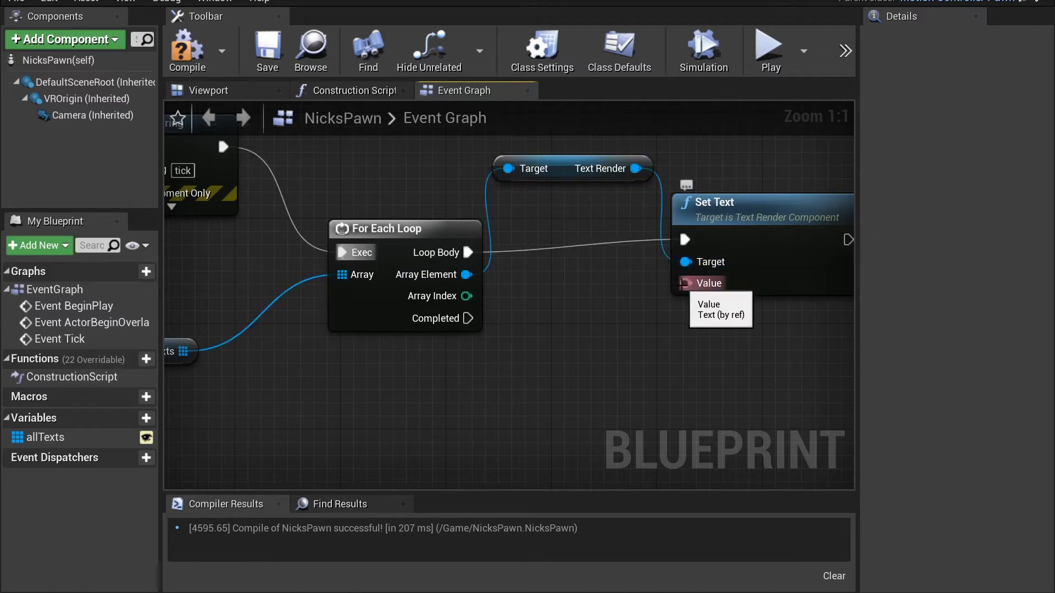
Step: Feed Set Text's Value from a Make Literal Text node containing "I'M A TEXT"
left_click_drag(683, 283, 584, 356)
type("make l")
key("Return")
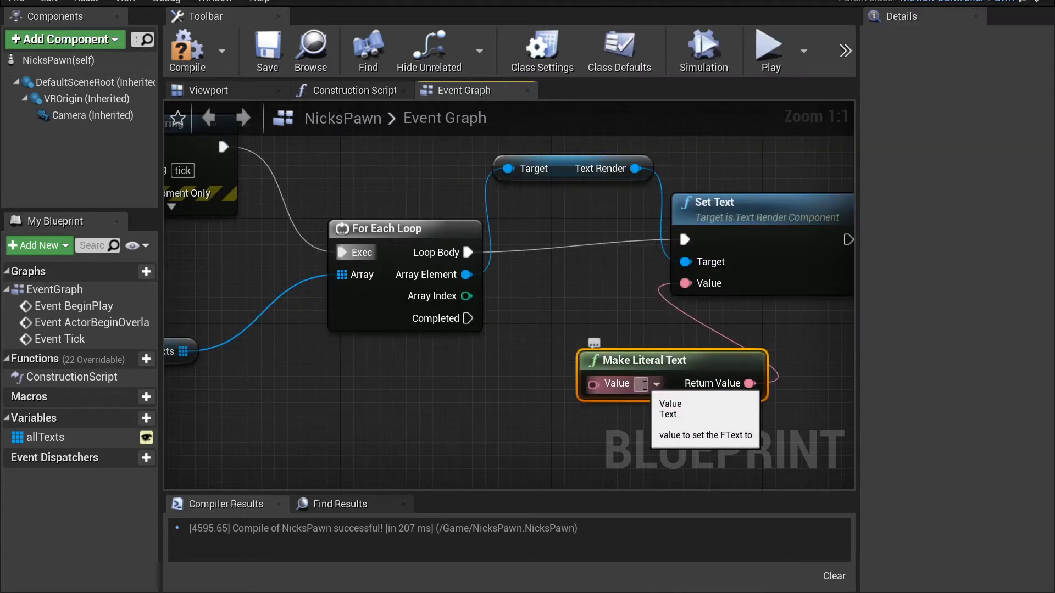
left_click(641, 385)
type("I'M A TEXT")
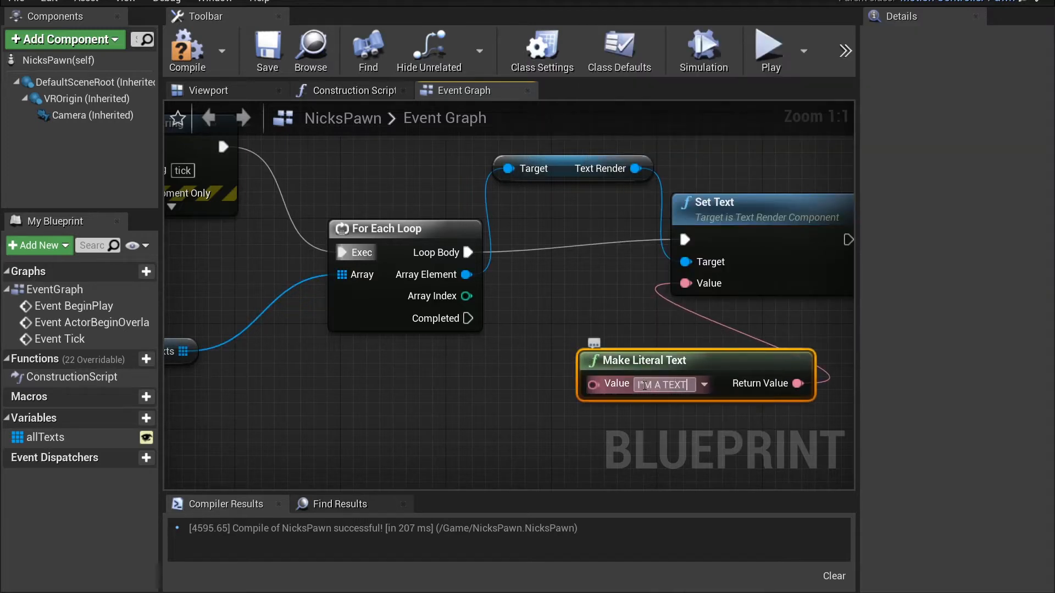
scroll(604, 306, "down", 4)
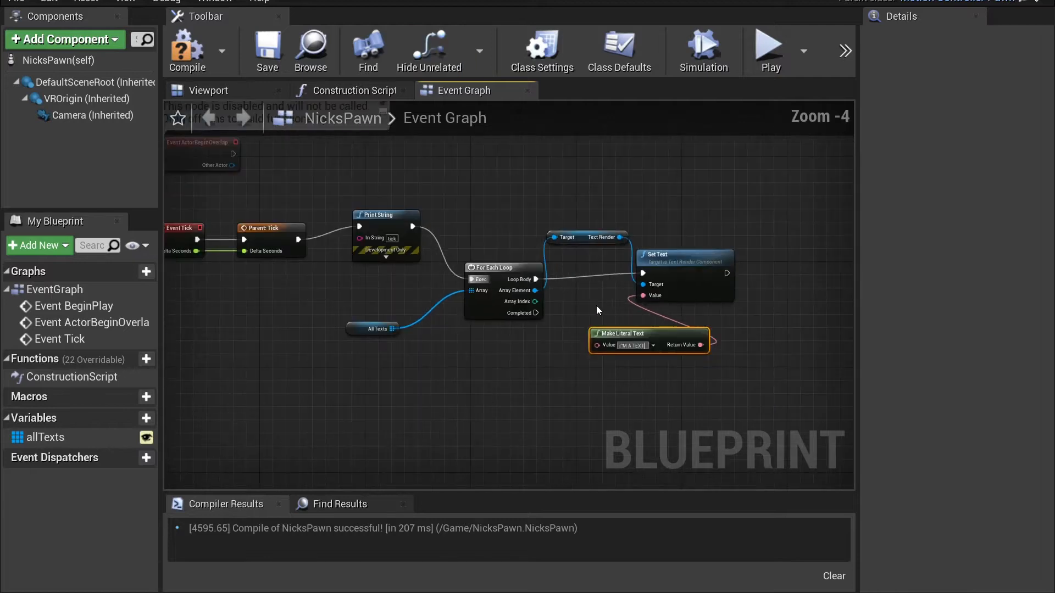
Step: Save and compile the NicksPawn blueprint and return to the MotionControllerMap level
scroll(463, 348, "up", 2)
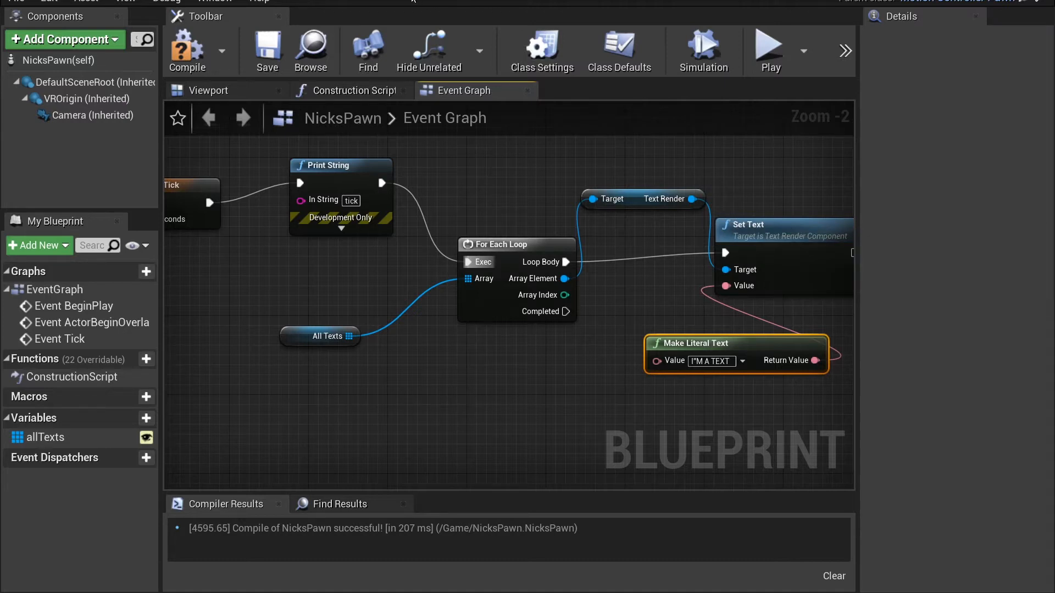
left_click(268, 51)
left_click(188, 51)
left_click(110, 0)
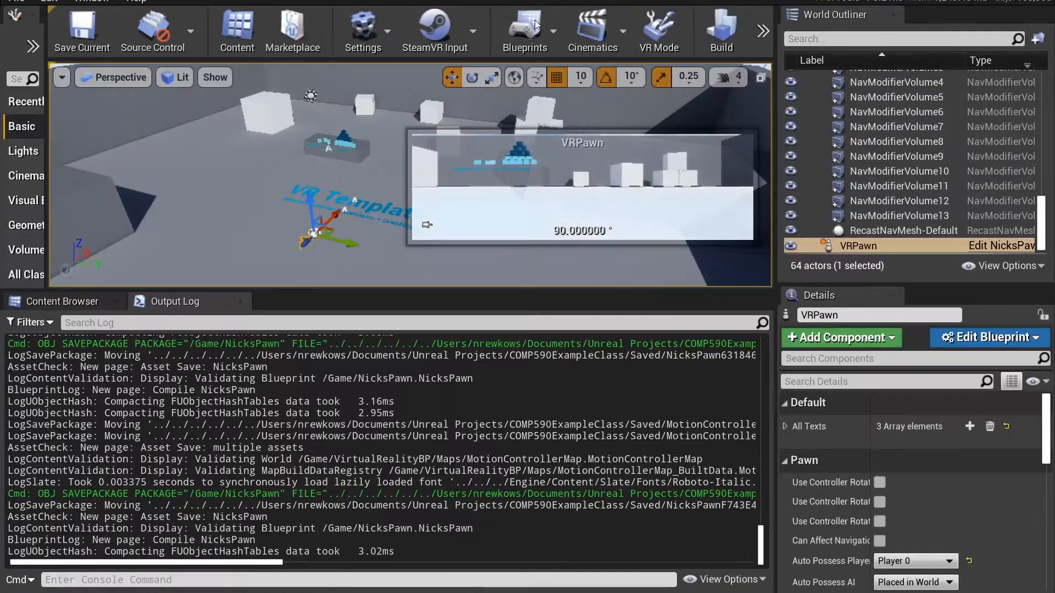
Step: Play the level, eject from the pawn to inspect the text on the floor, and stop the session
left_click_drag(774, 49, 932, 49)
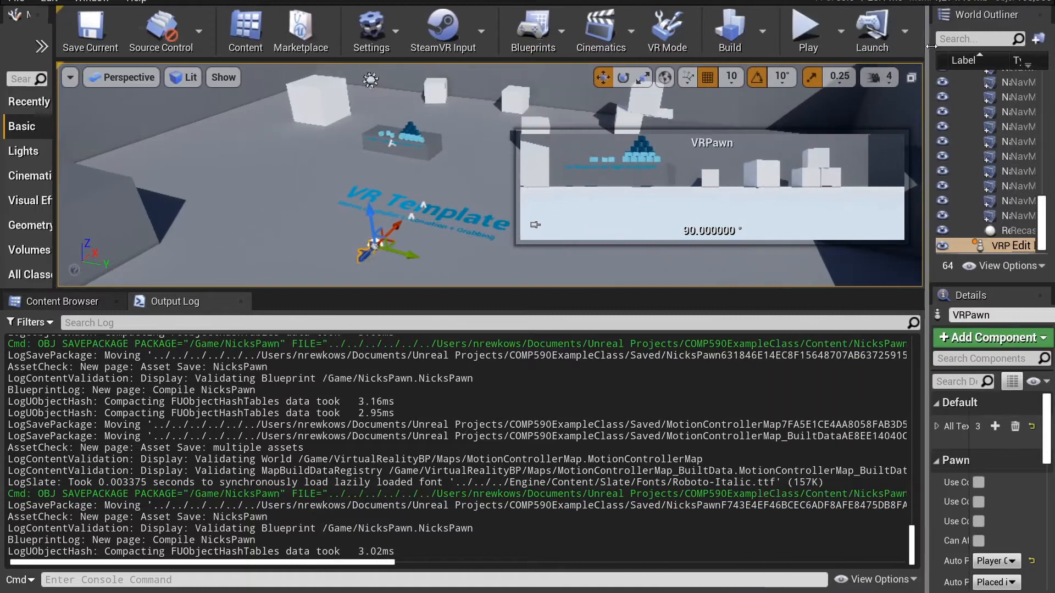
left_click(808, 30)
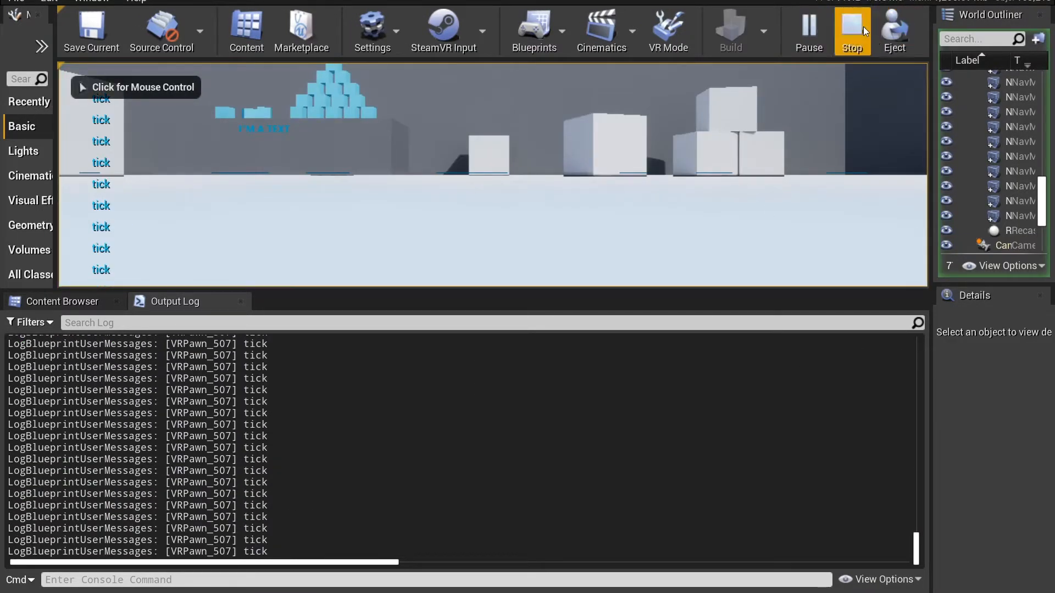
left_click(882, 33)
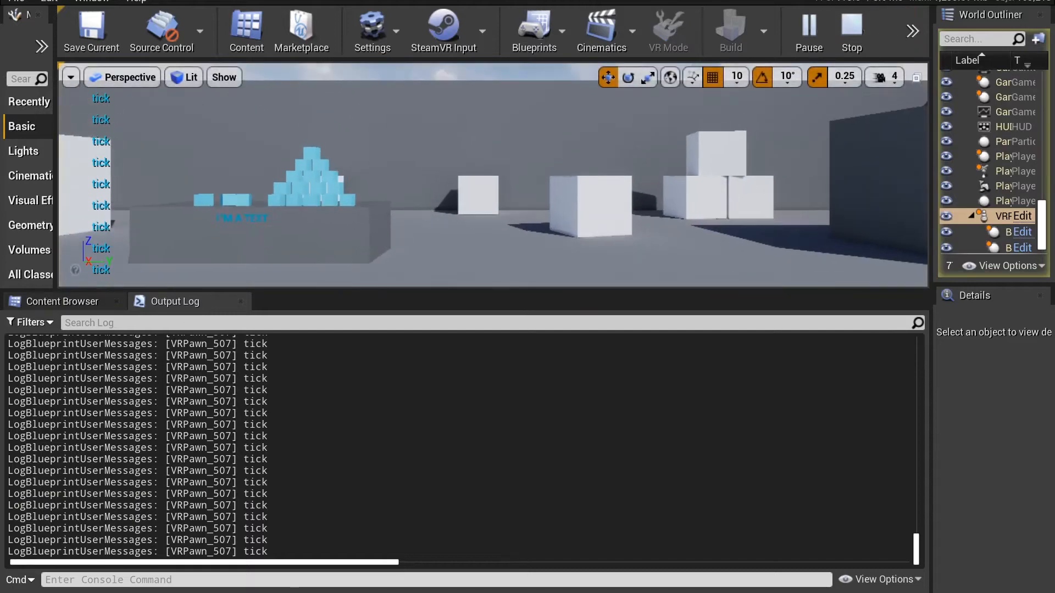
right_click_drag(635, 196, 636, 247)
scroll(634, 194, "down", 5)
right_click_drag(489, 175, 497, 118)
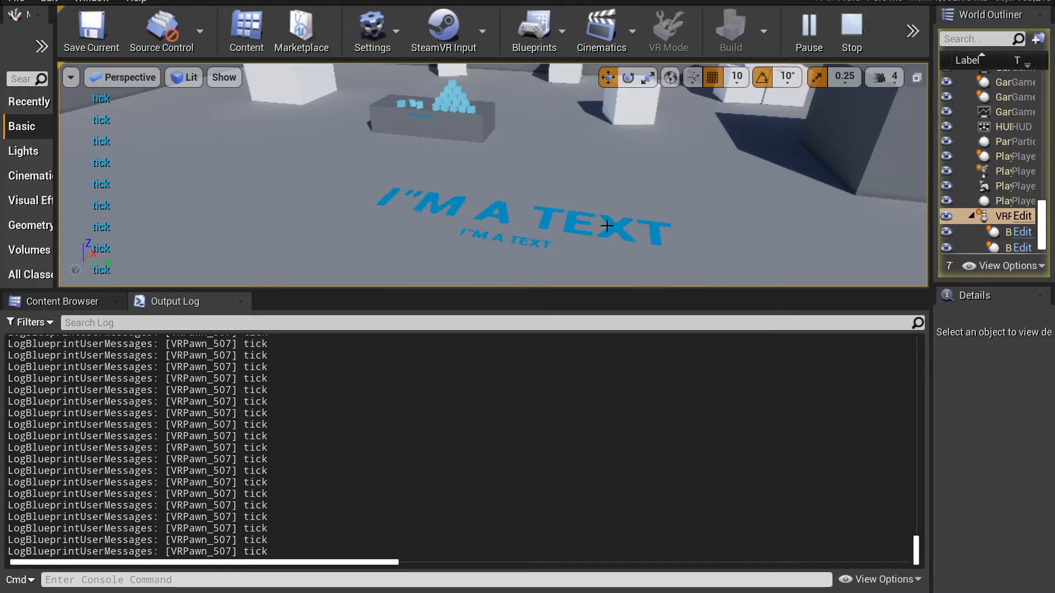
left_click(608, 202)
key("Escape")
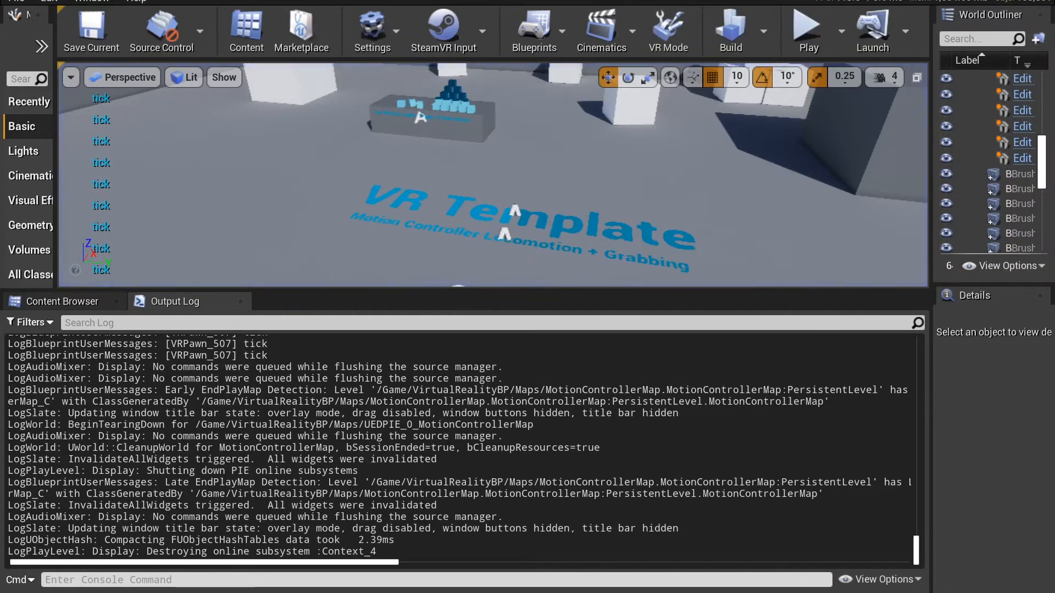
Step: Review the Practice Scenario requirements in the Google Slides presentation and return to NicksPawn's Event Graph in Unreal Editor
key("alt+Tab")
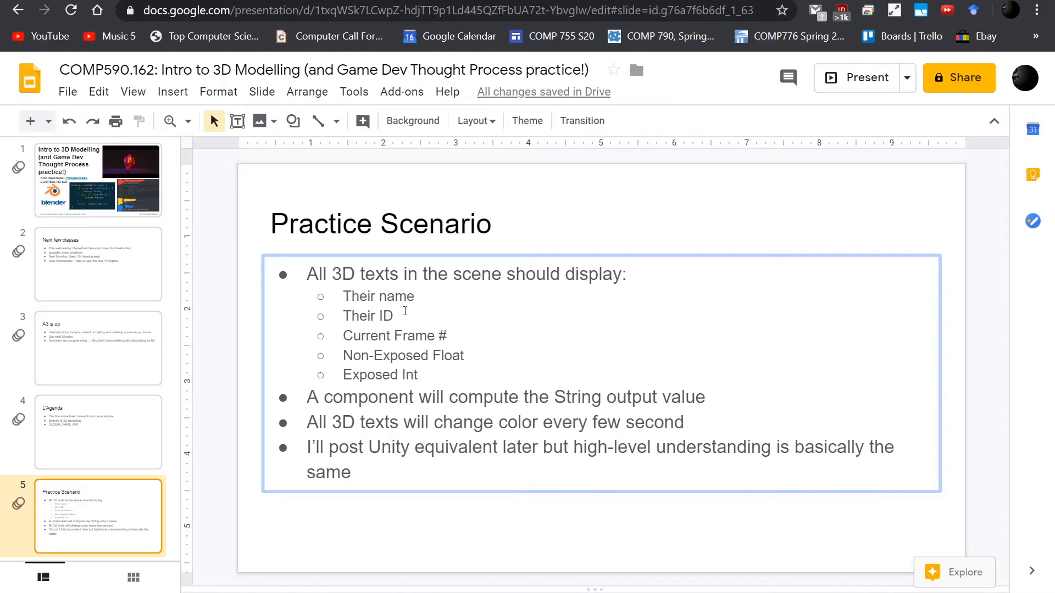
left_click(305, 592)
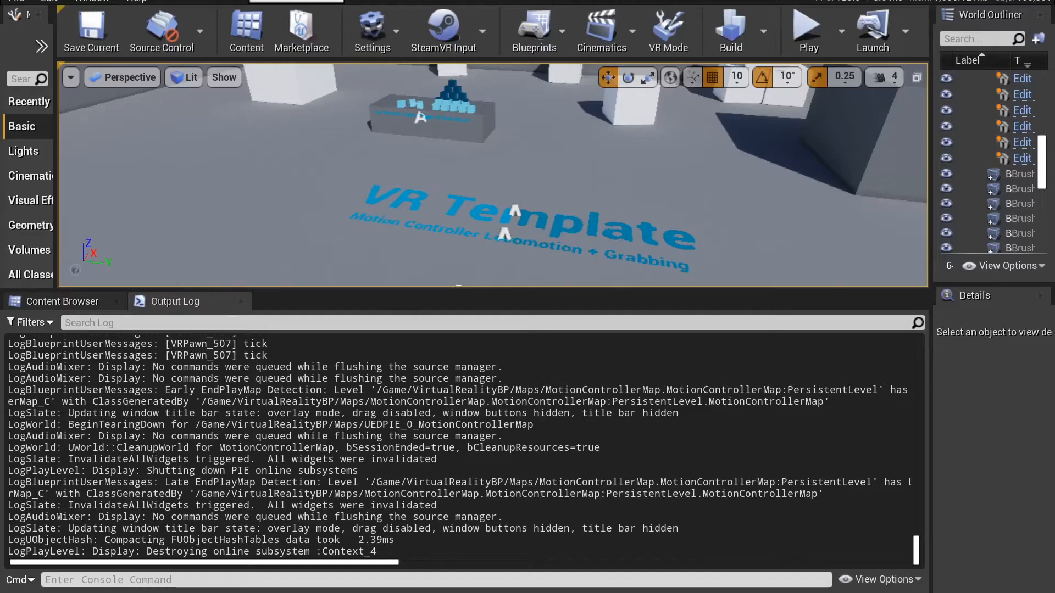
left_click(247, 1)
right_click_drag(618, 372, 573, 321)
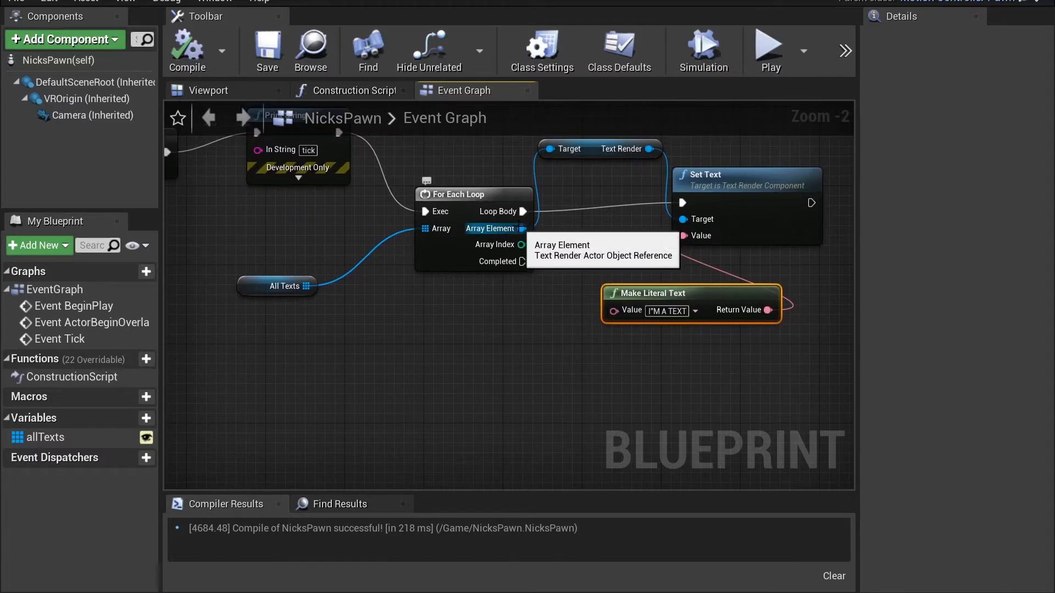
left_click_drag(519, 229, 566, 370)
key("Escape")
left_click(124, 1)
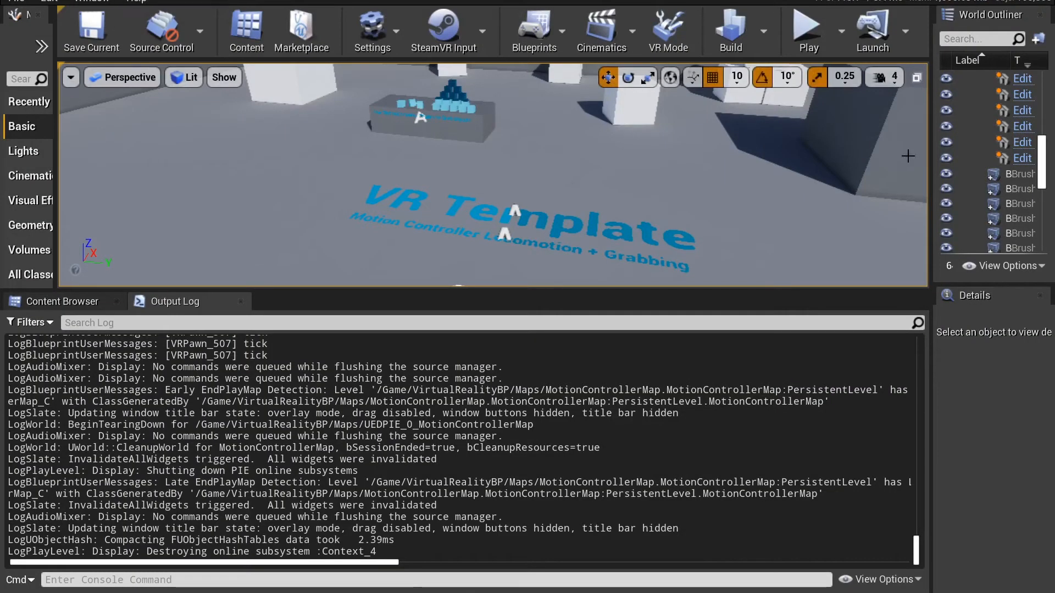
left_click_drag(931, 193, 788, 193)
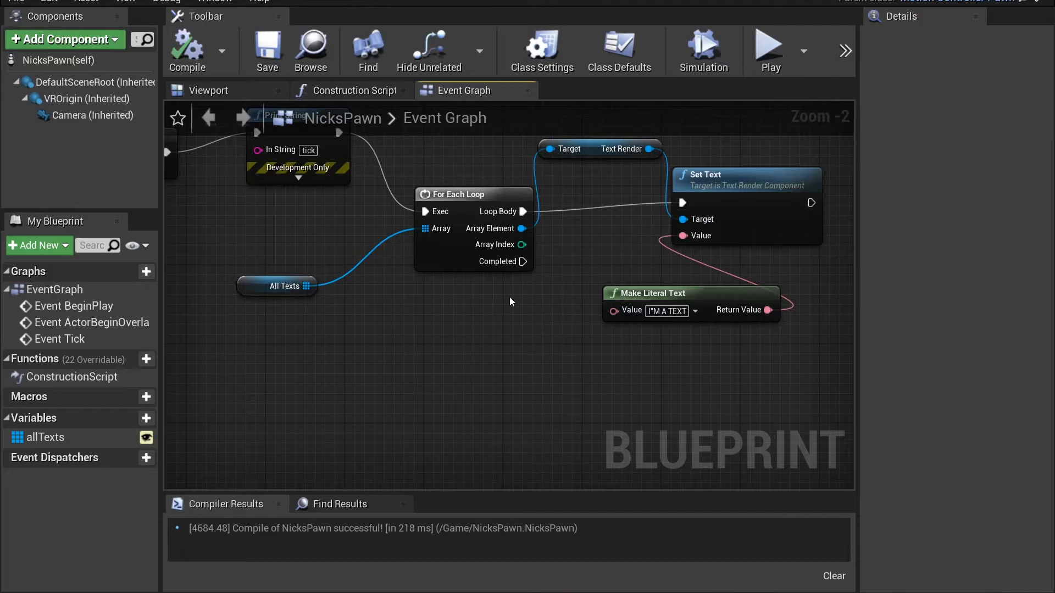
Step: Add a Get Display Name node fed by the For Each Loop's Array Element in NicksPawn's Event Graph
left_click_drag(521, 229, 522, 415)
type("getd")
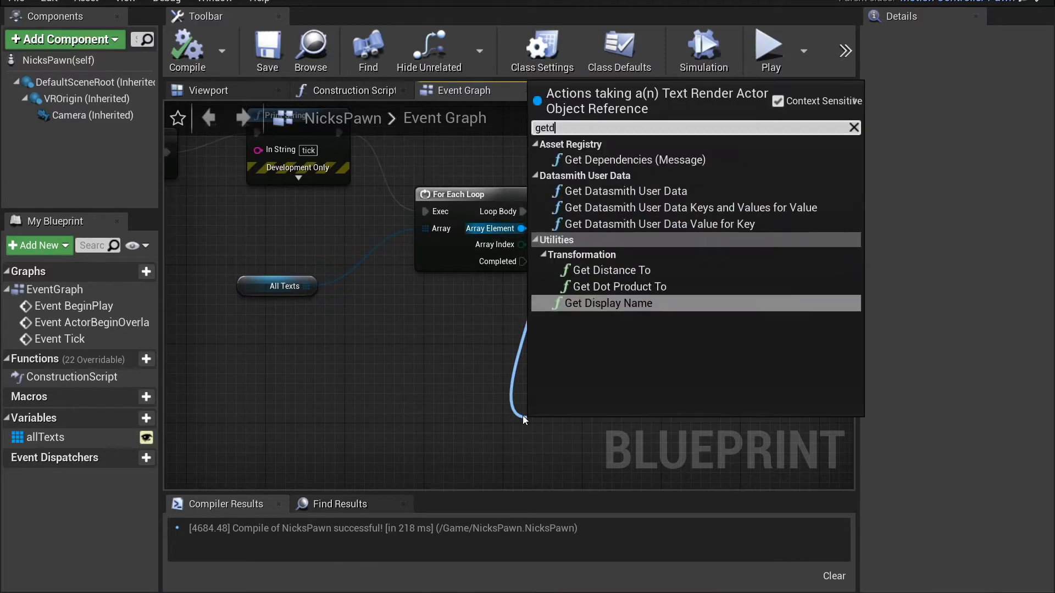
type("isp")
key("Return")
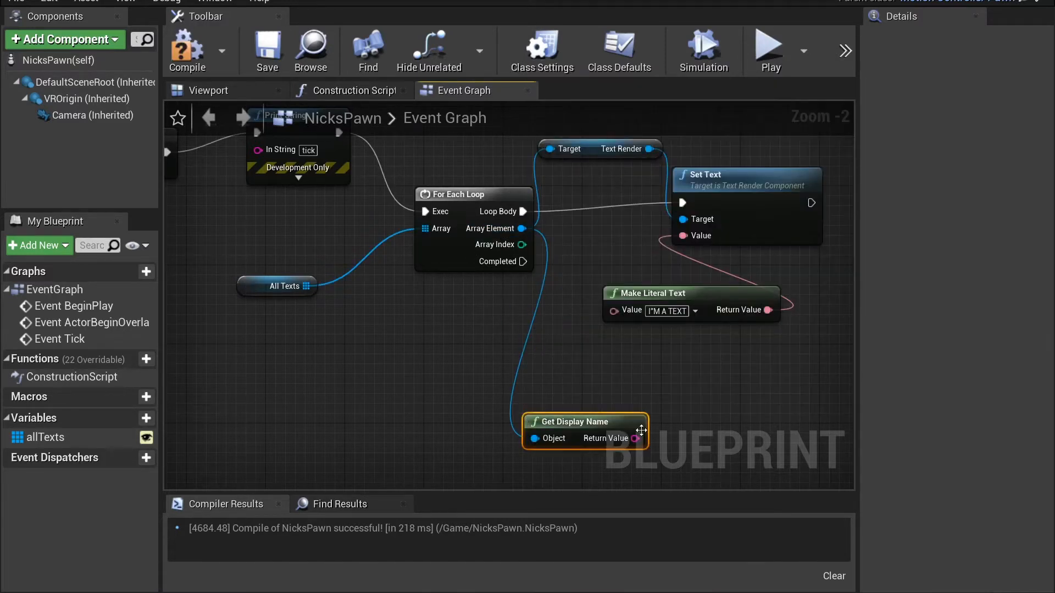
Step: Replace the Make Literal Text node with Get Display Name's output converted through ToText (string) into Set Text's Value, and compile
left_click_drag(633, 440, 701, 238)
key("Delete")
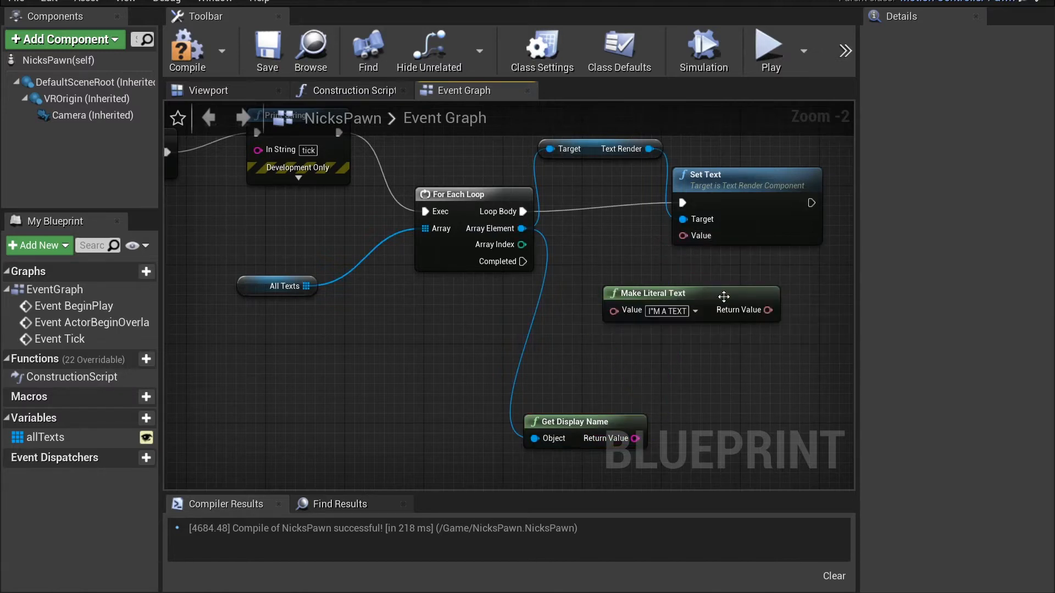
key("ctrl+z")
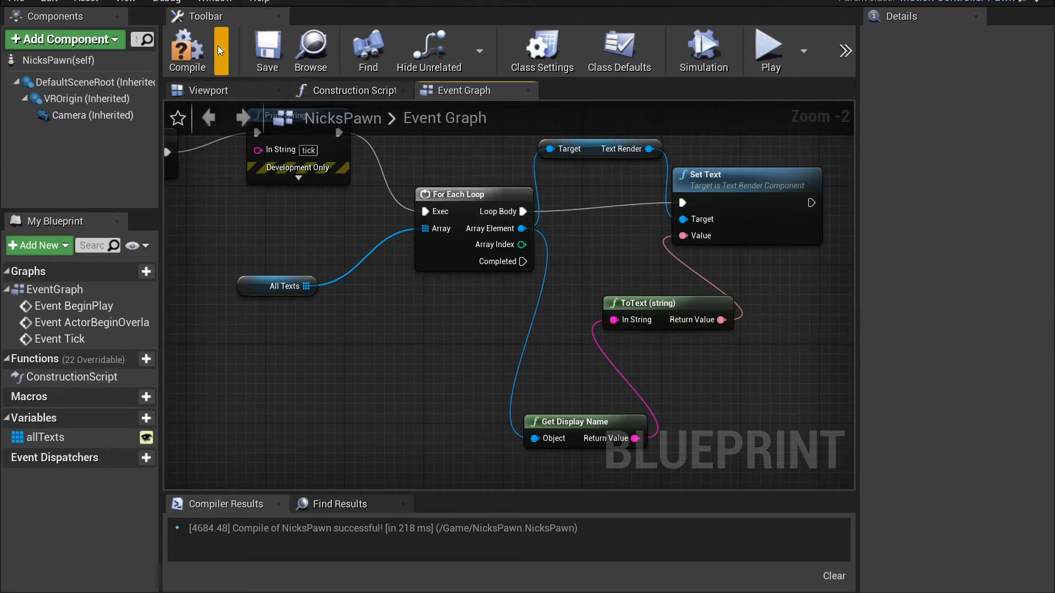
left_click(187, 49)
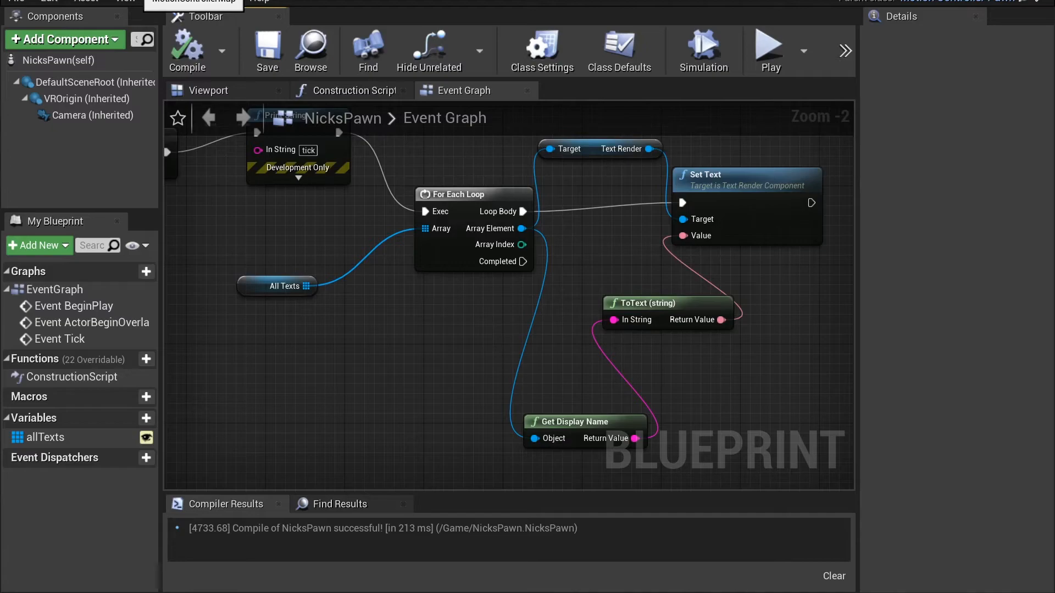
Step: Play the level and eject from the pawn to examine what the floor texts display
left_click(136, 0)
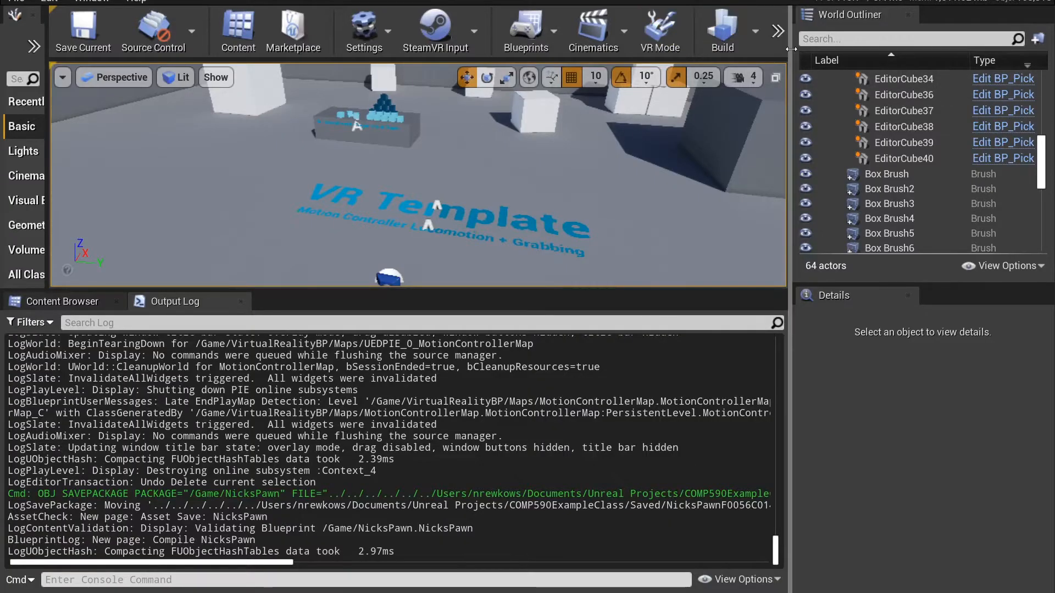
left_click_drag(790, 72, 891, 71)
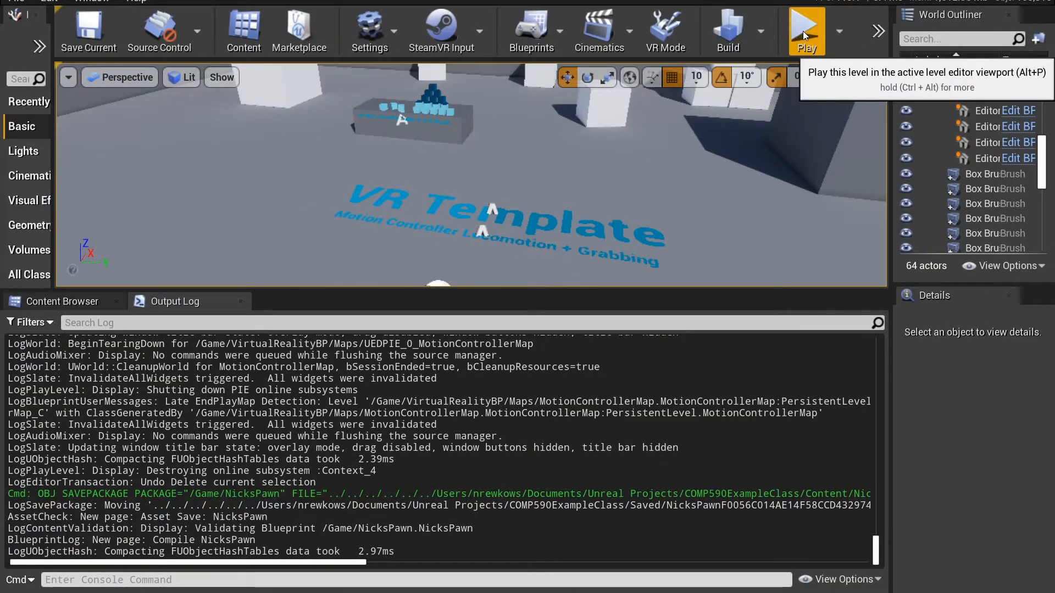
right_click_drag(762, 177, 754, 172)
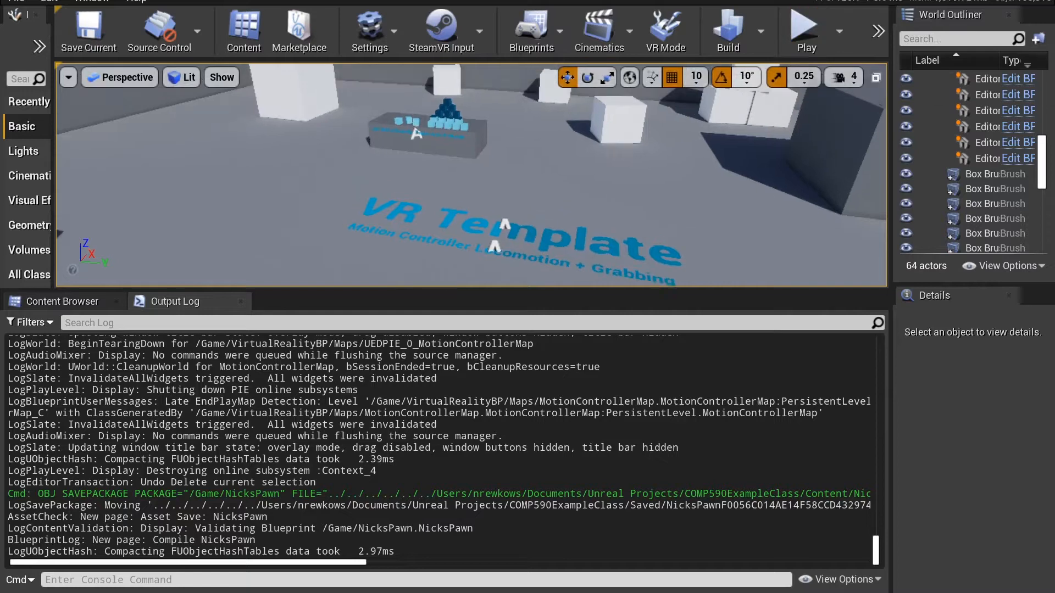
key("alt+p")
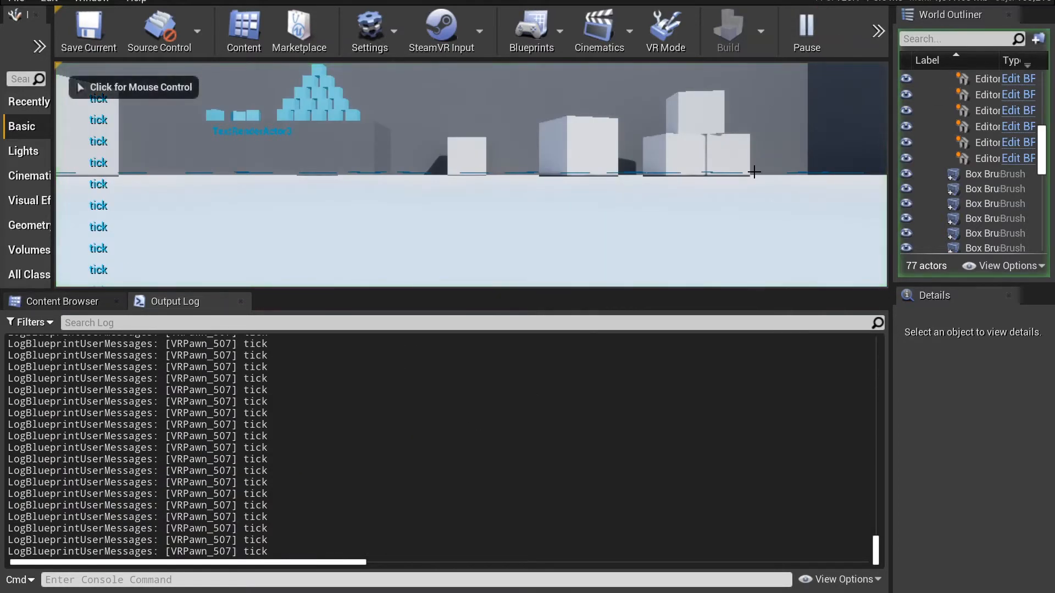
left_click(879, 37)
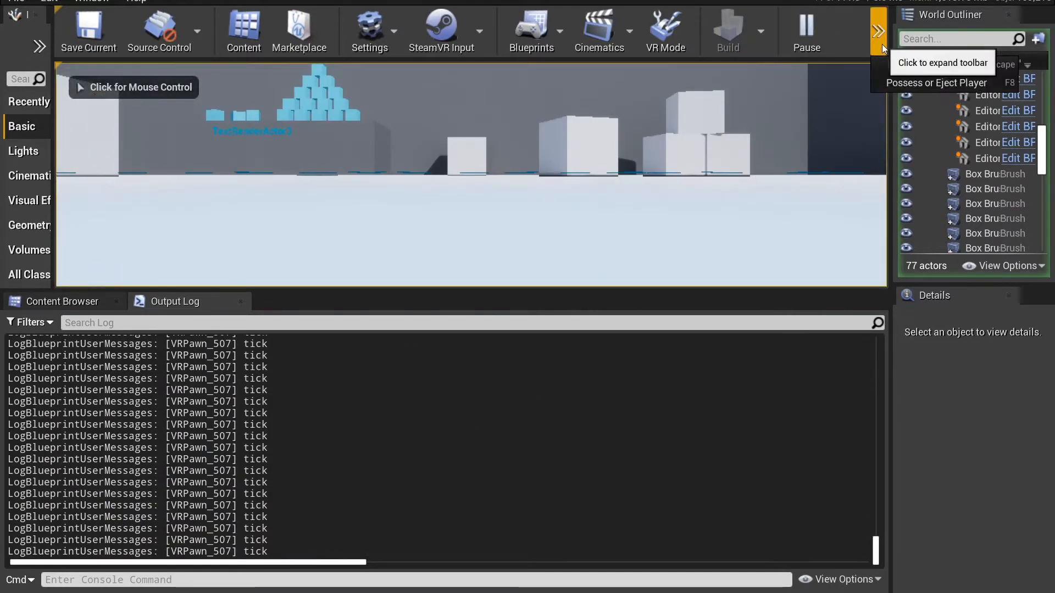
left_click_drag(892, 149, 984, 149)
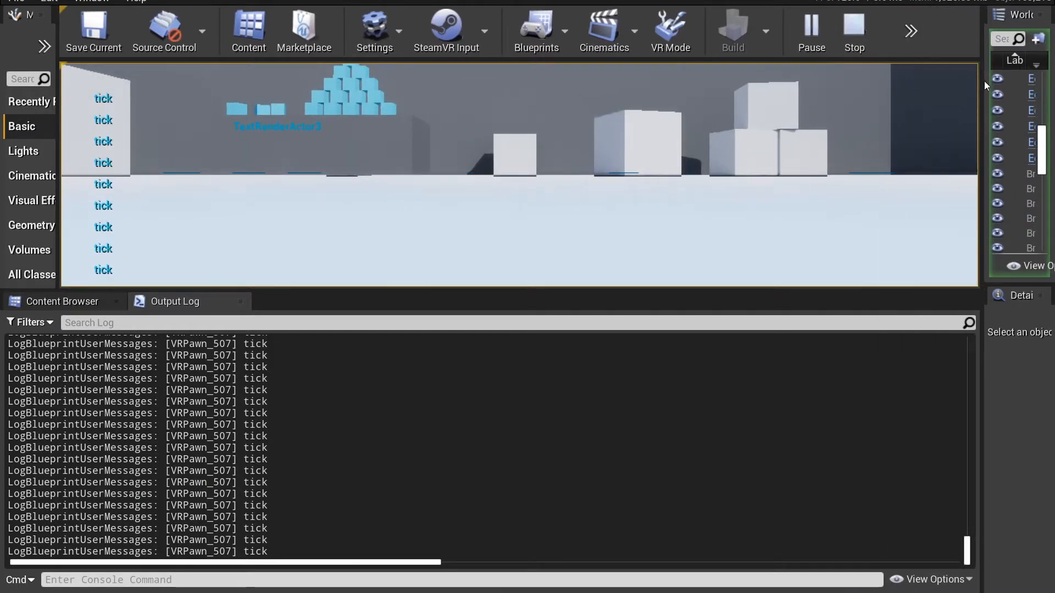
left_click_drag(984, 81, 932, 64)
left_click(898, 50)
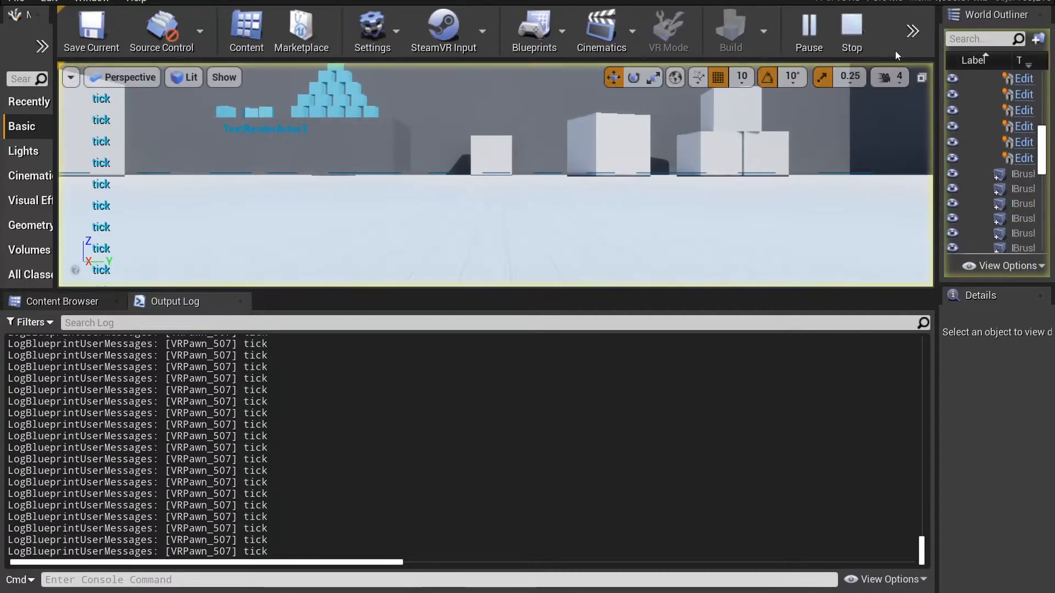
right_click_drag(675, 202, 632, 263)
scroll(671, 208, "down", 5)
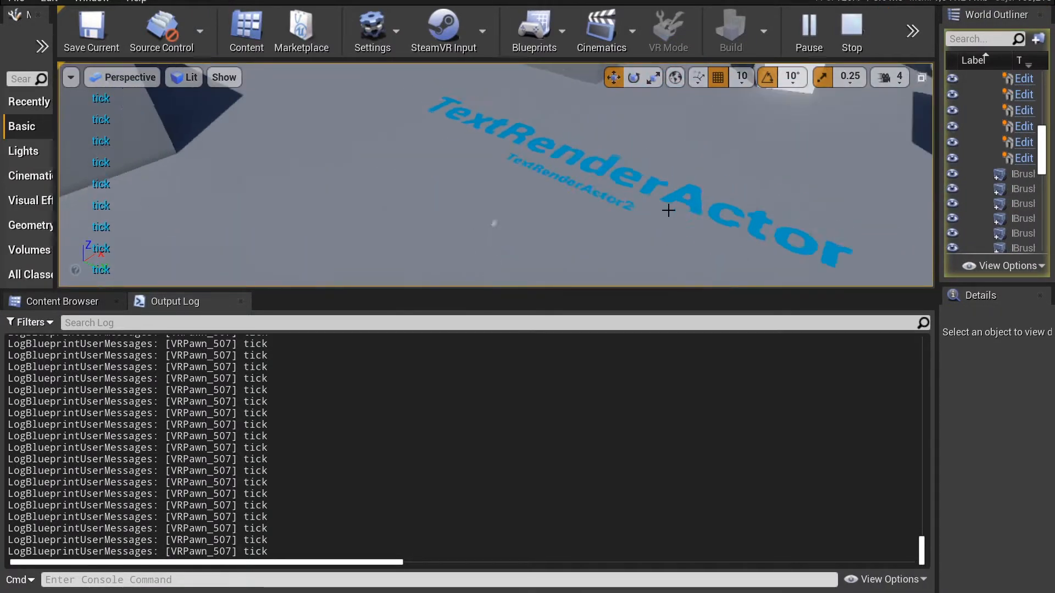
right_click_drag(669, 210, 714, 165)
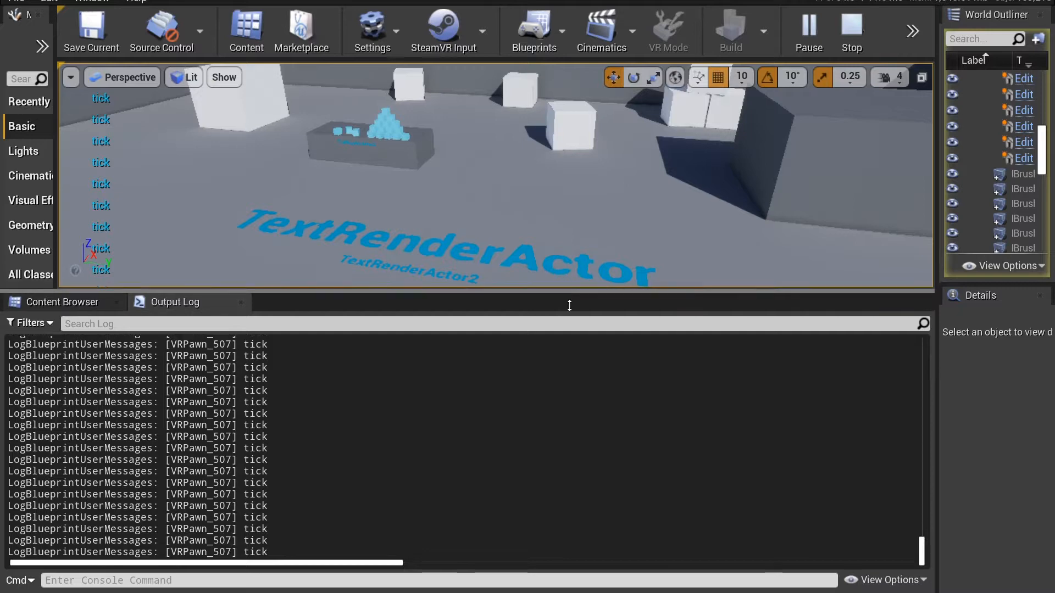
Step: Select TextRenderActor and TextRenderActor3 in the running level to compare their names with their displayed text, and stop playing
left_click_drag(337, 288, 338, 401)
left_click_drag(935, 163, 835, 165)
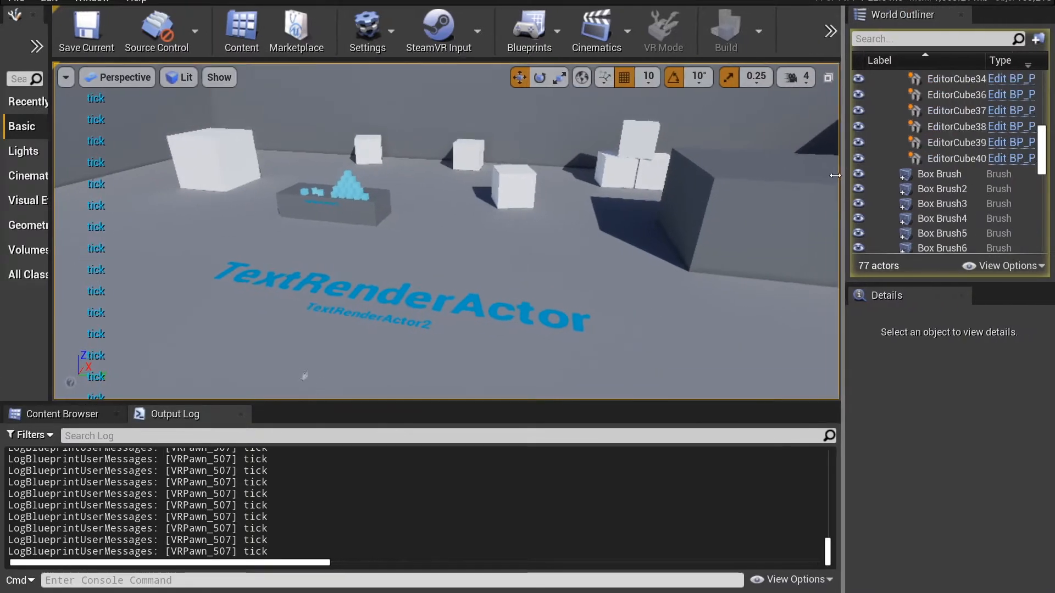
left_click(364, 298)
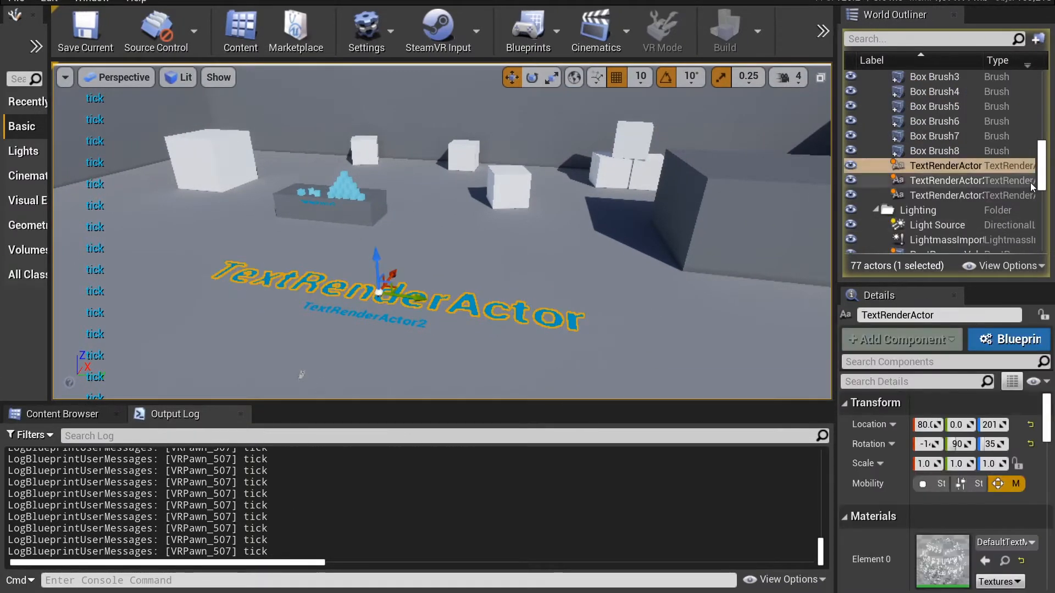
left_click(315, 202)
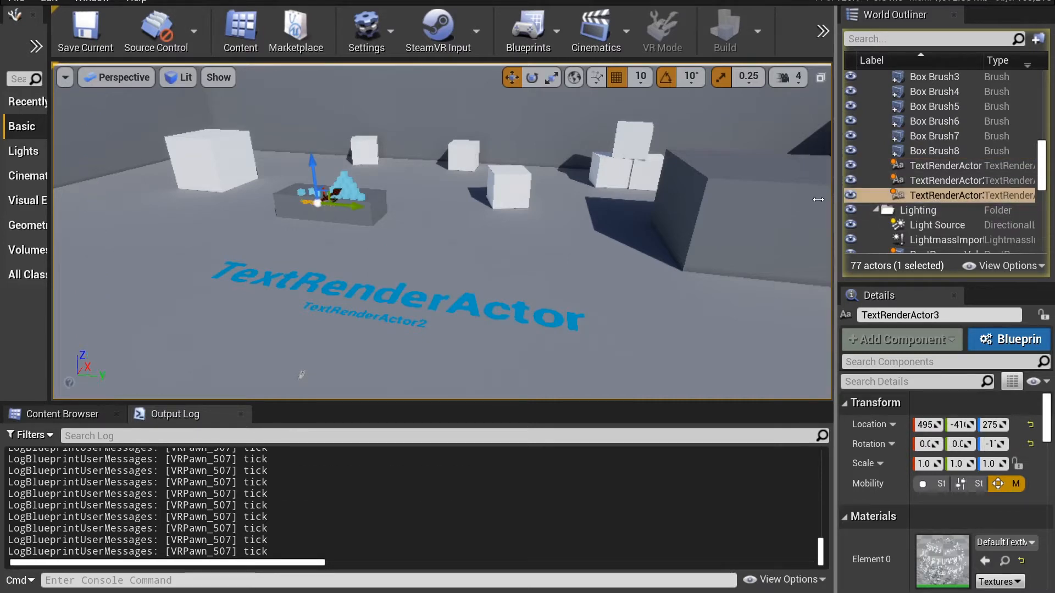
left_click_drag(836, 198, 757, 195)
right_click_drag(523, 213, 629, 201)
key("w")
key("f")
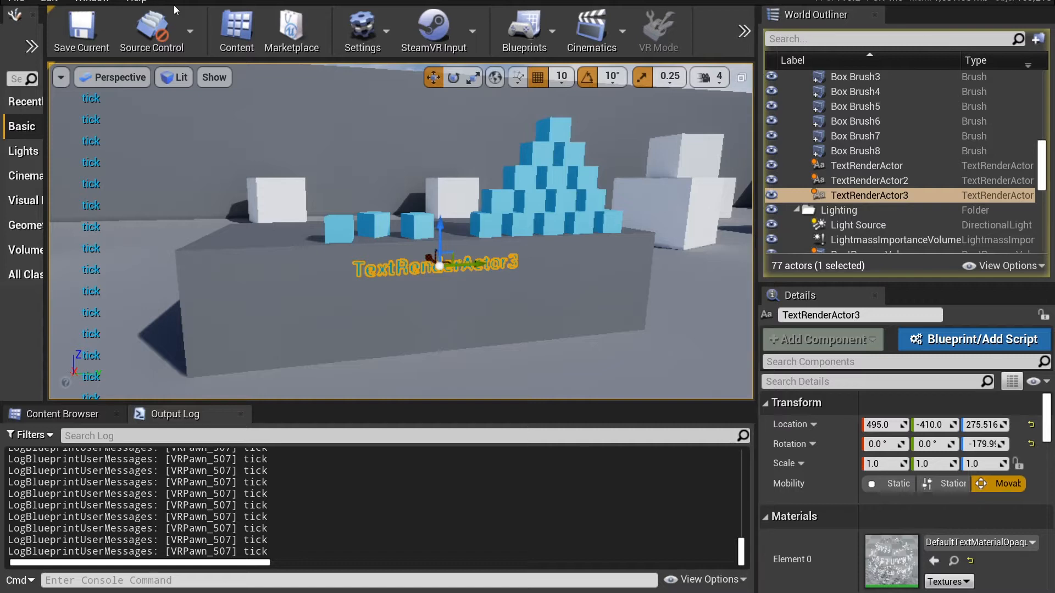
left_click(492, 224)
key("Escape")
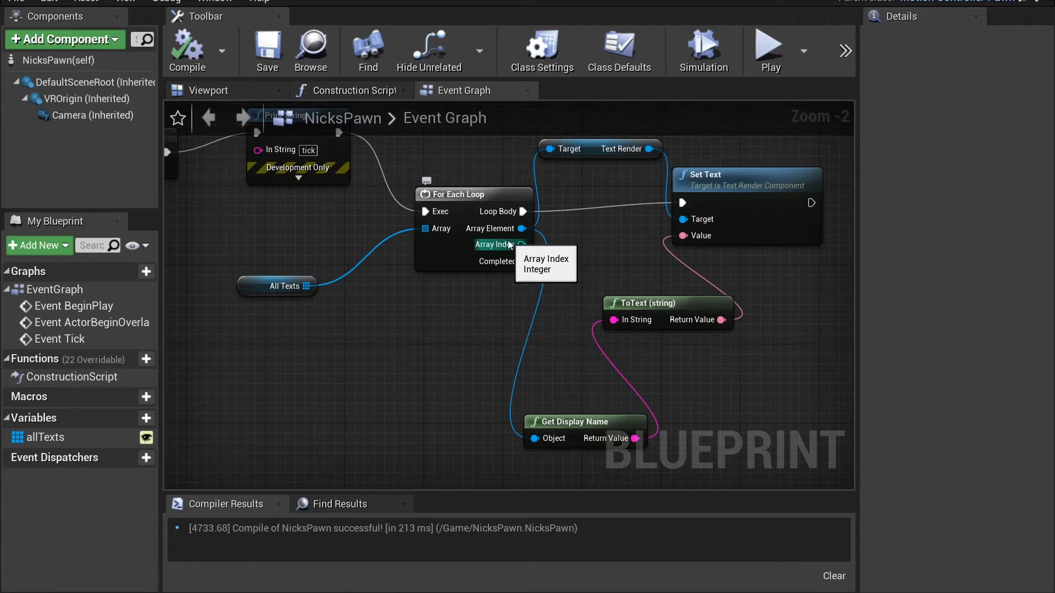
Step: Add an Append node in NicksPawn's graph with Get Display Name's Return Value feeding its A input
scroll(634, 347, "down", 2)
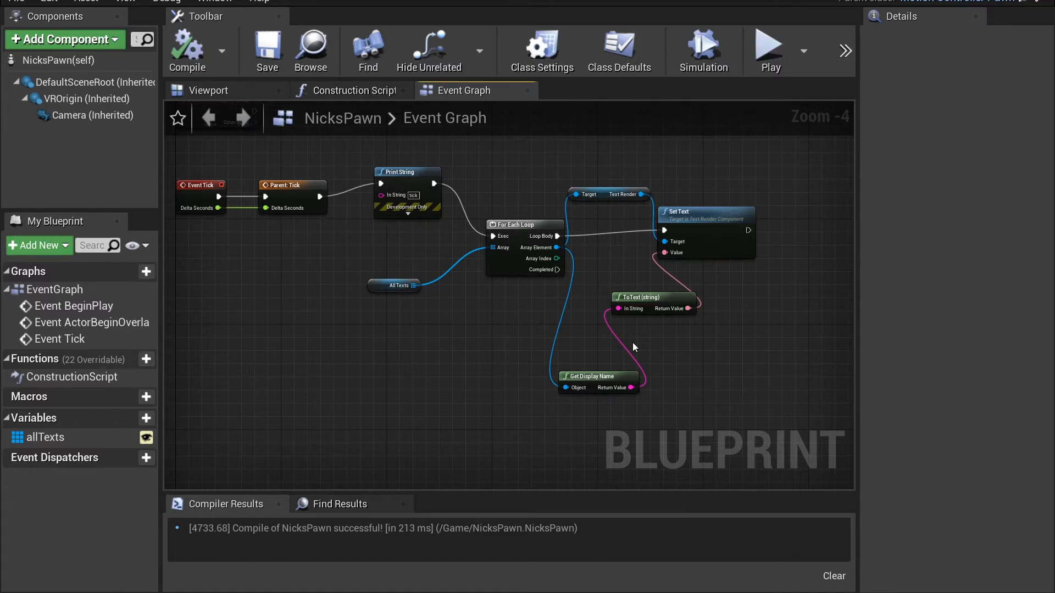
scroll(640, 344, "up", 5)
scroll(649, 344, "down", 5)
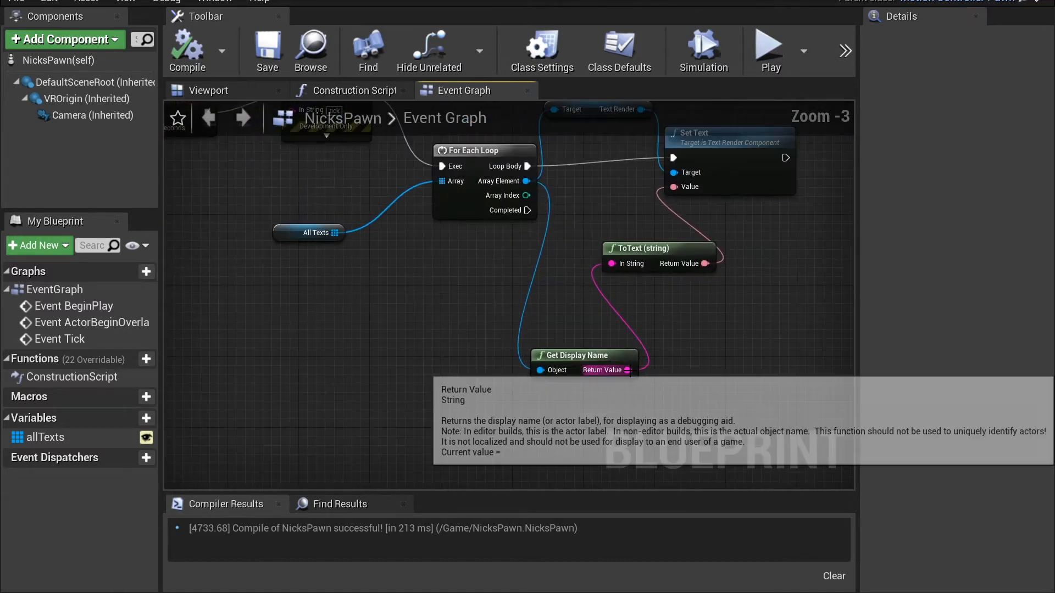
left_click_drag(628, 369, 712, 367)
type("appe")
key("Return")
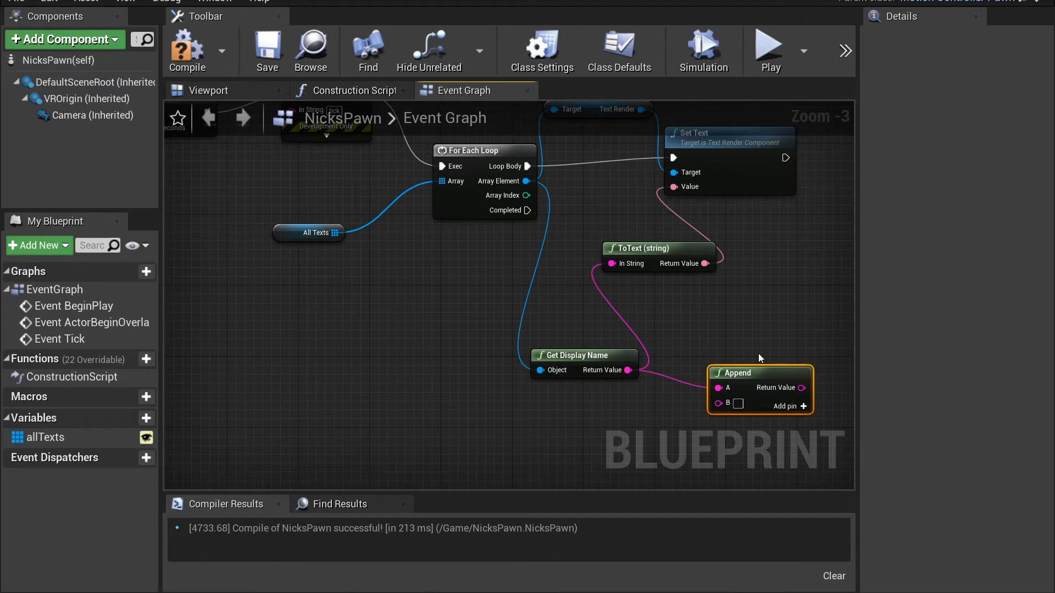
Step: Add five more input pins, C through G, to the Append node
left_click(794, 407)
left_click(794, 407)
left_click(794, 407)
left_click(794, 406)
left_click(794, 407)
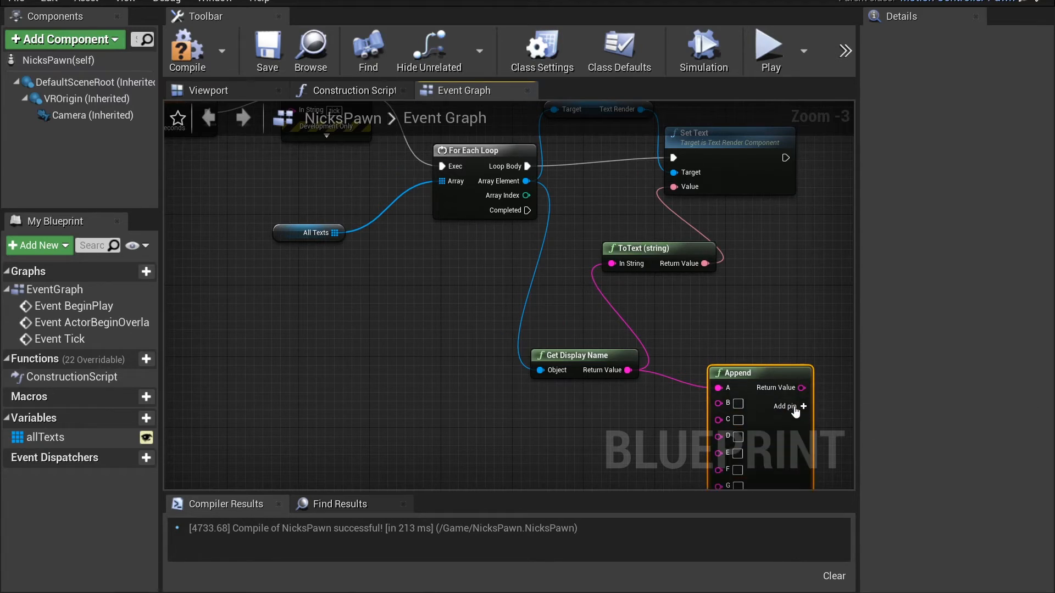
Step: Enter underscores as the Append node's B input and feed the For Each Loop's Array Index into its C input
scroll(795, 411, "up", 3)
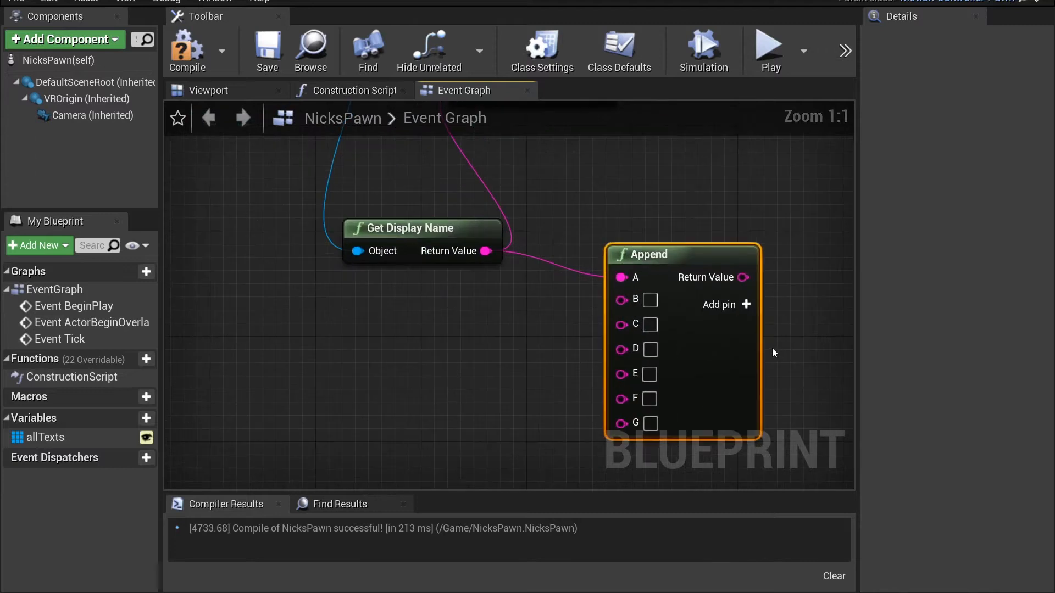
left_click(650, 299)
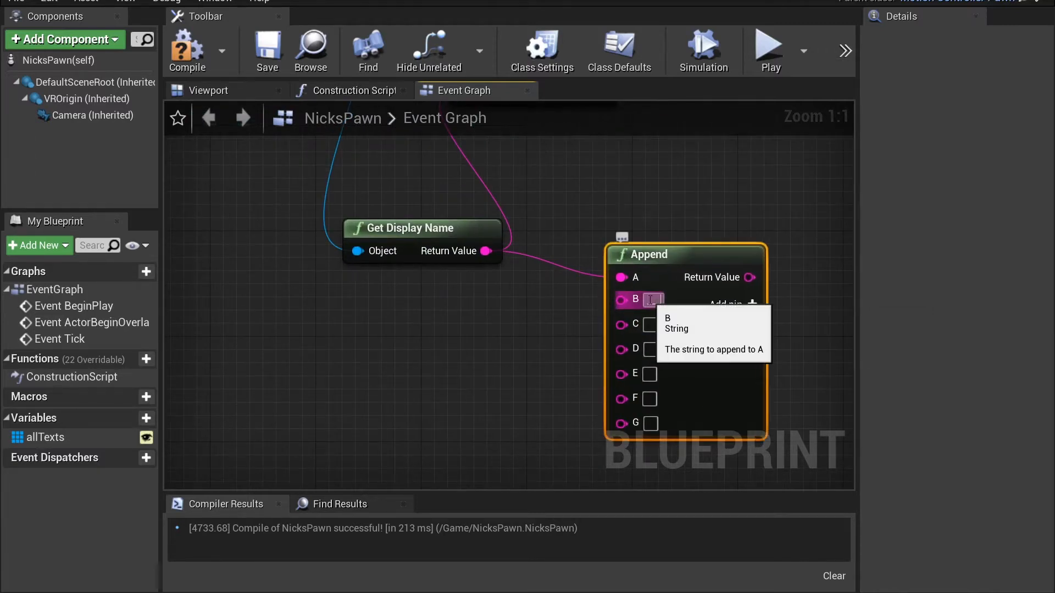
scroll(681, 236, "down", 3)
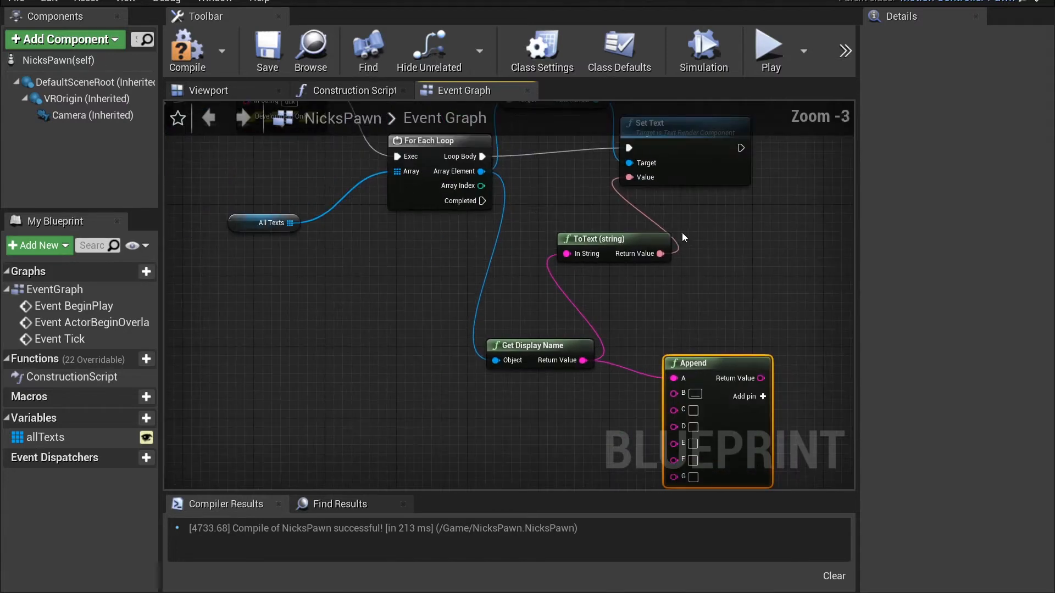
left_click_drag(482, 186, 688, 409)
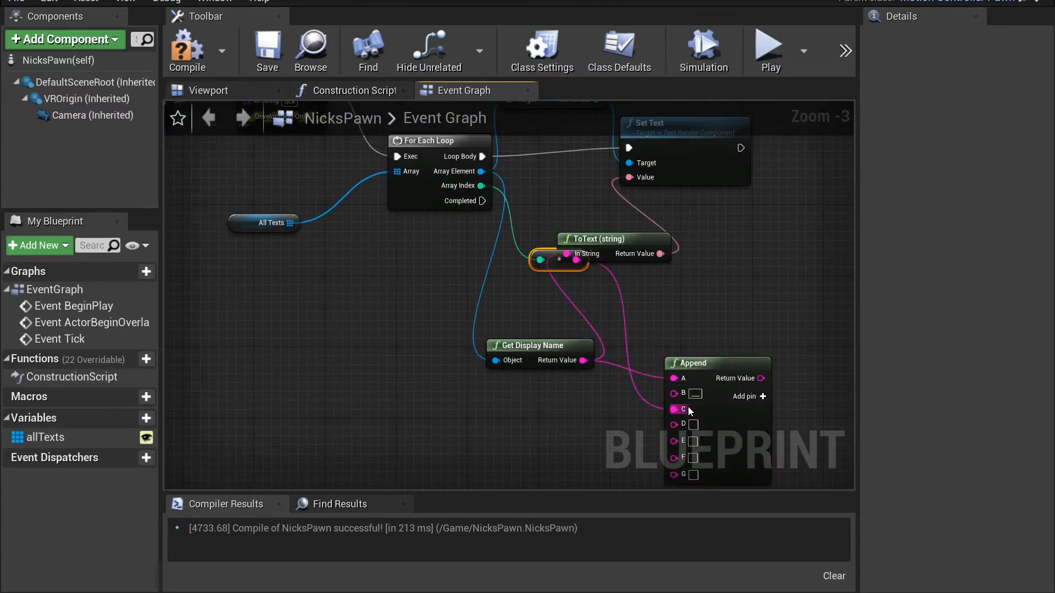
Step: Connect the Append node's Return Value to ToText (string)'s In String input and compile NicksPawn
left_click_drag(761, 378, 744, 232)
left_click(707, 327)
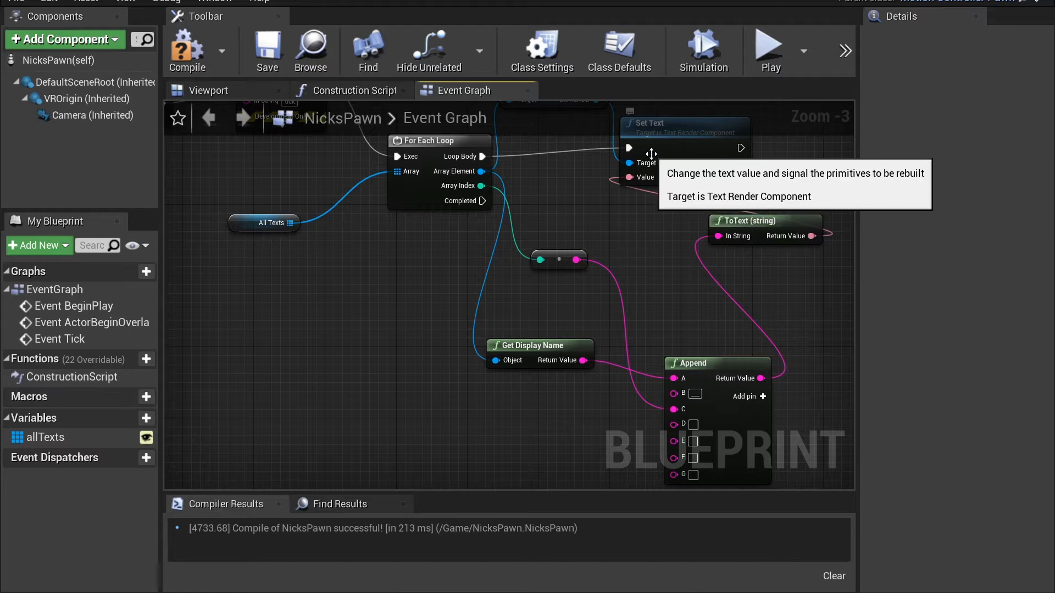
left_click(195, 55)
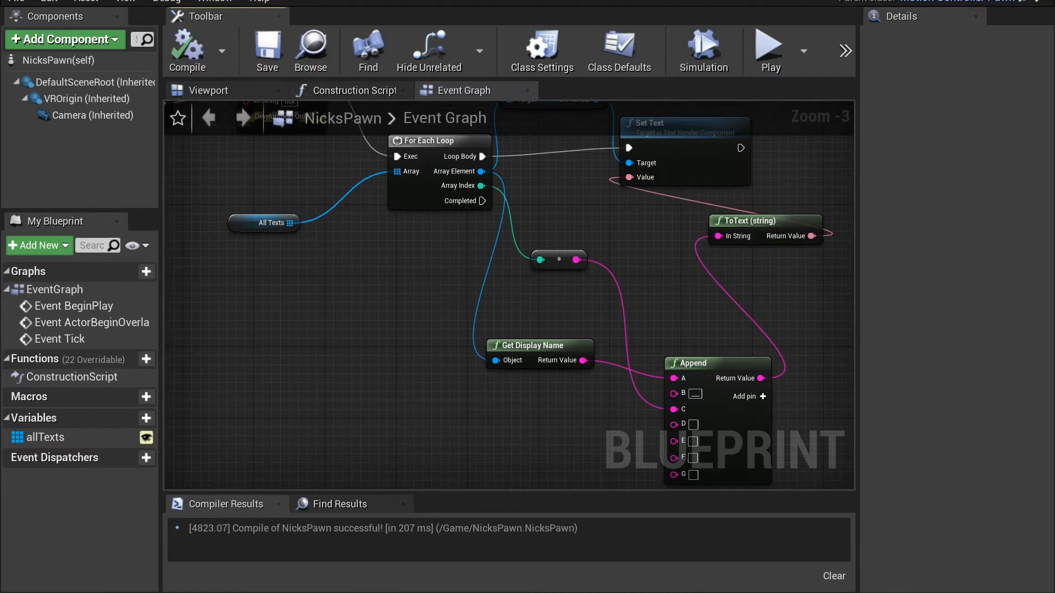
Step: Switch to the level editor and widen the viewport by narrowing the panels on both sides
left_click(88, 0)
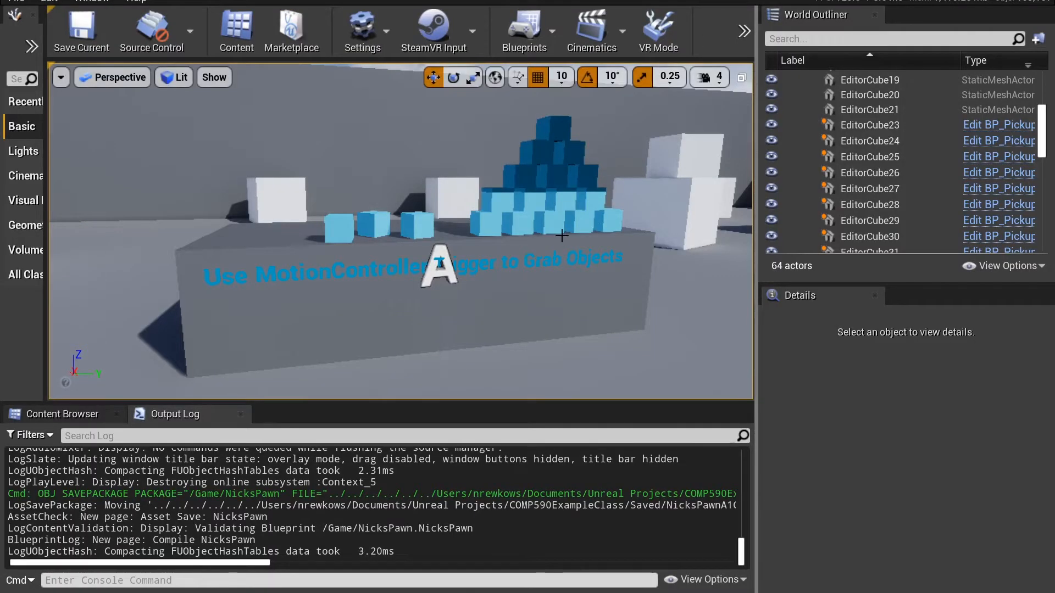
left_click_drag(755, 209, 879, 202)
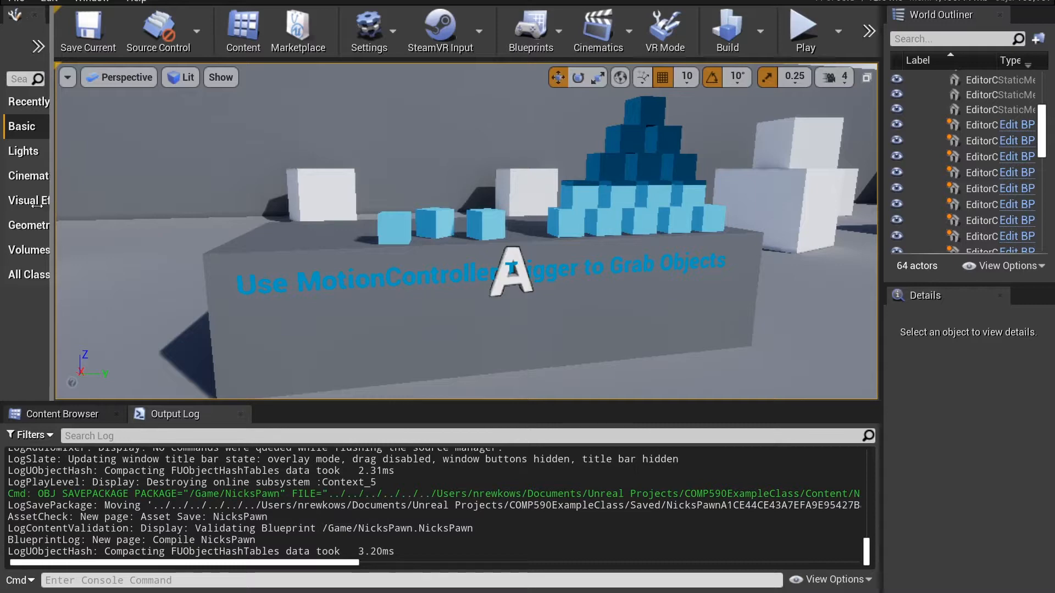
left_click_drag(53, 209, 6, 209)
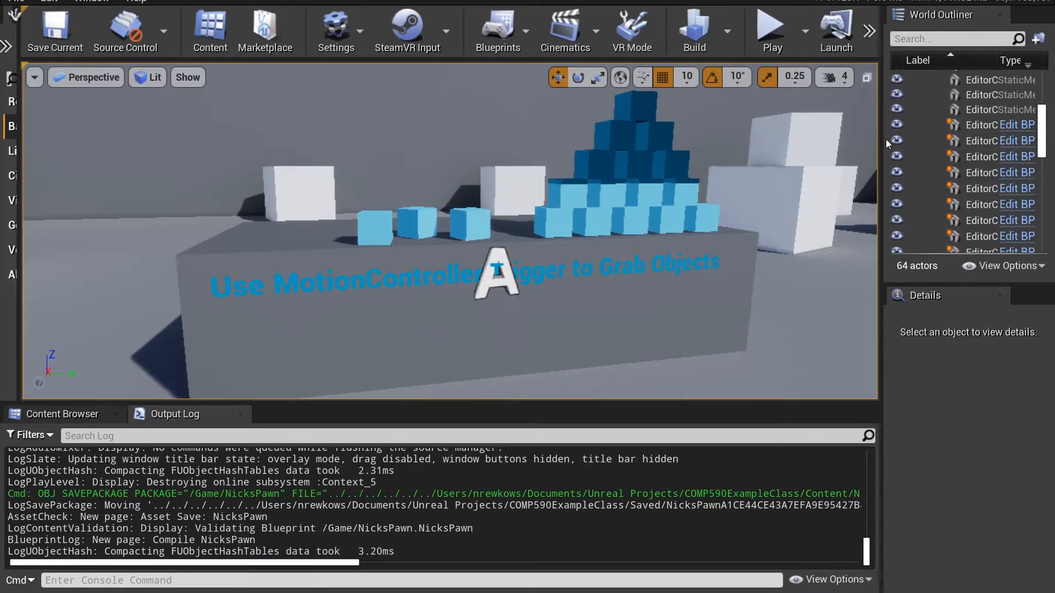
left_click_drag(884, 139, 933, 140)
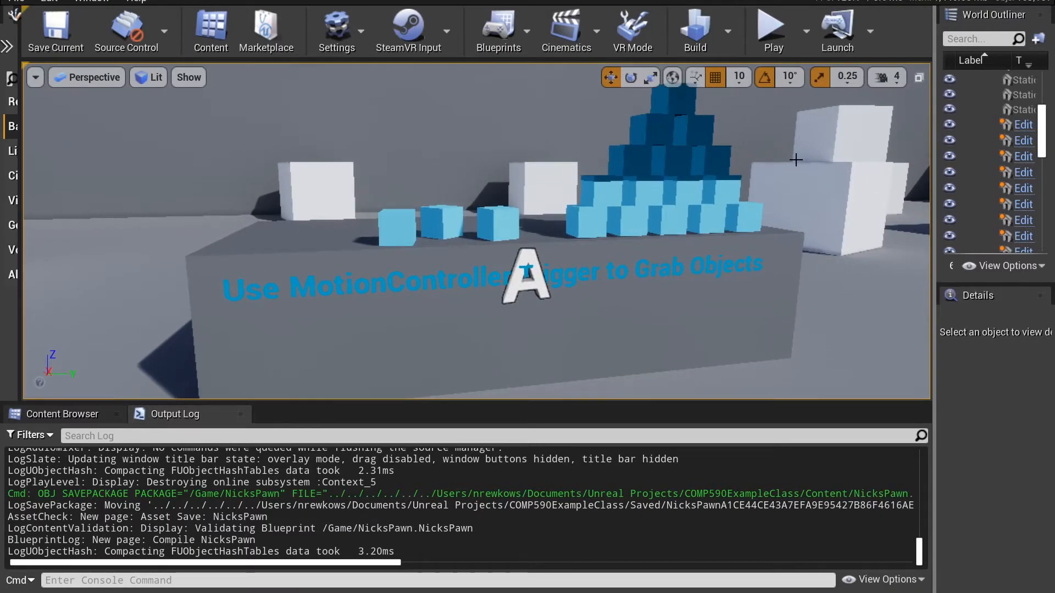
Step: Play the level and eject from the pawn to examine the texts on the floor
left_click(773, 33)
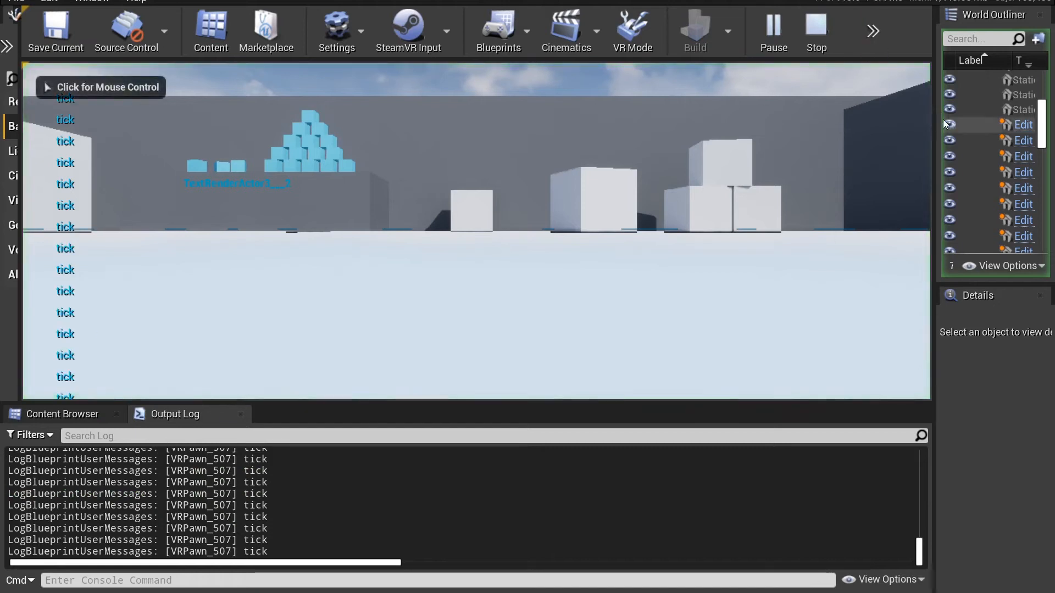
left_click_drag(936, 123, 891, 110)
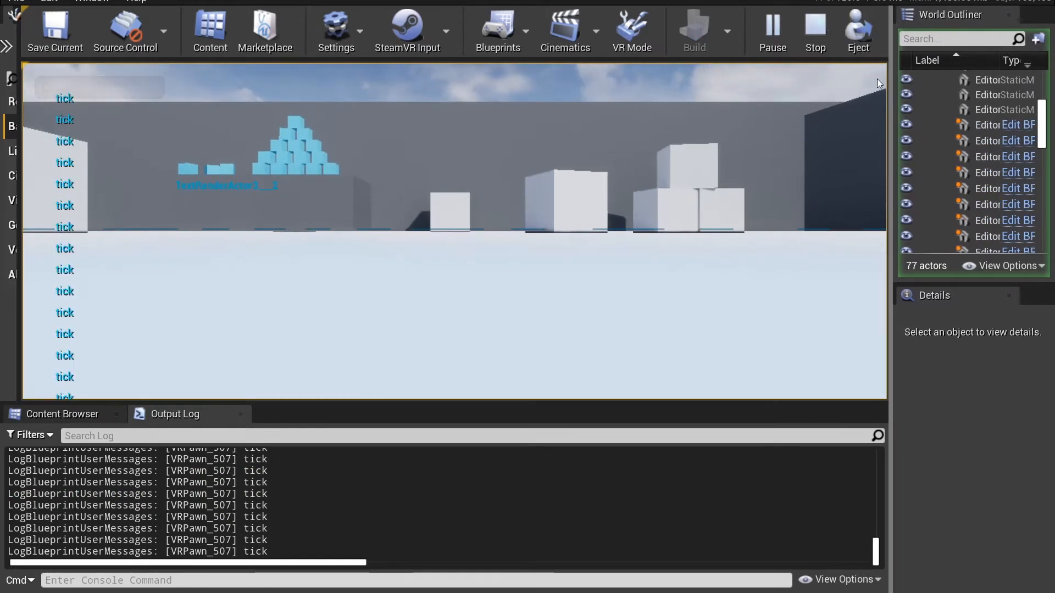
left_click(859, 31)
right_click_drag(711, 188, 716, 278)
scroll(634, 211, "down", 4)
scroll(632, 269, "down", 2)
Step: Select TextRenderActor and VRPawn in the running level and expand VRPawn's All Texts array to read its elements
left_click(582, 269)
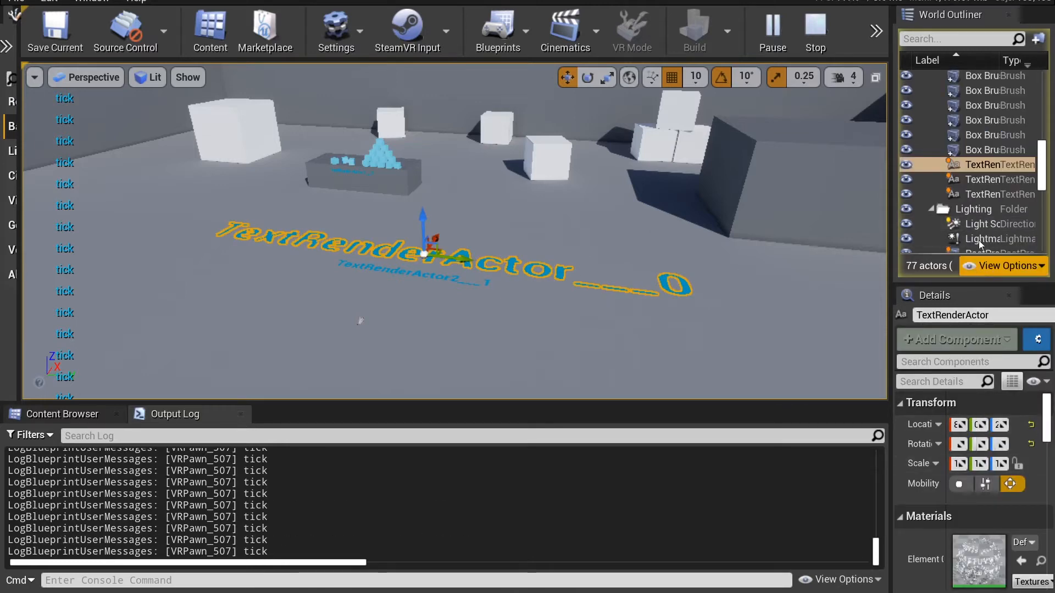
scroll(980, 242, "down", 6)
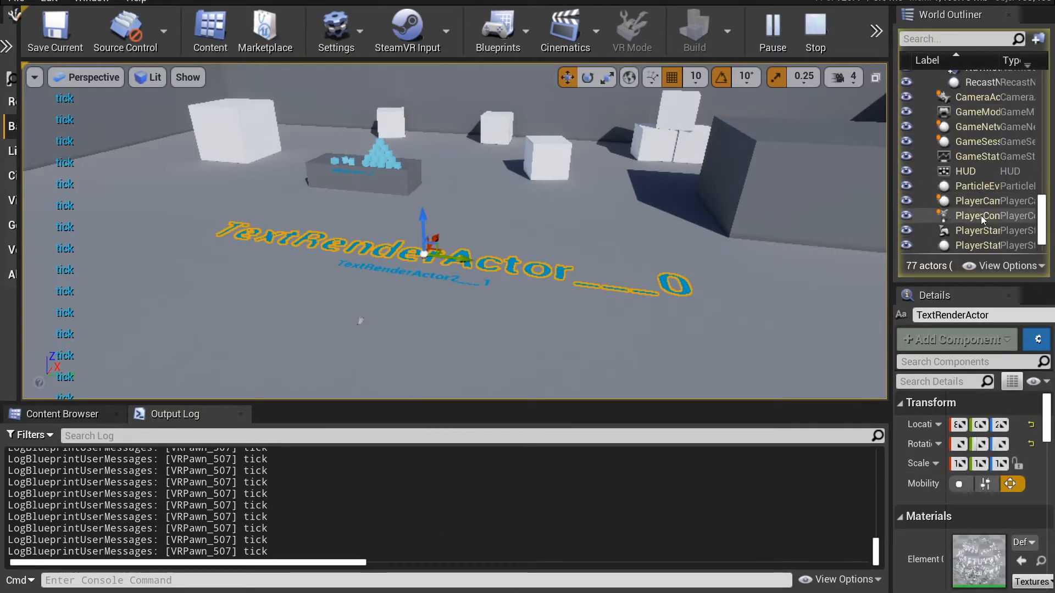
scroll(983, 220, "down", 1)
left_click(973, 212)
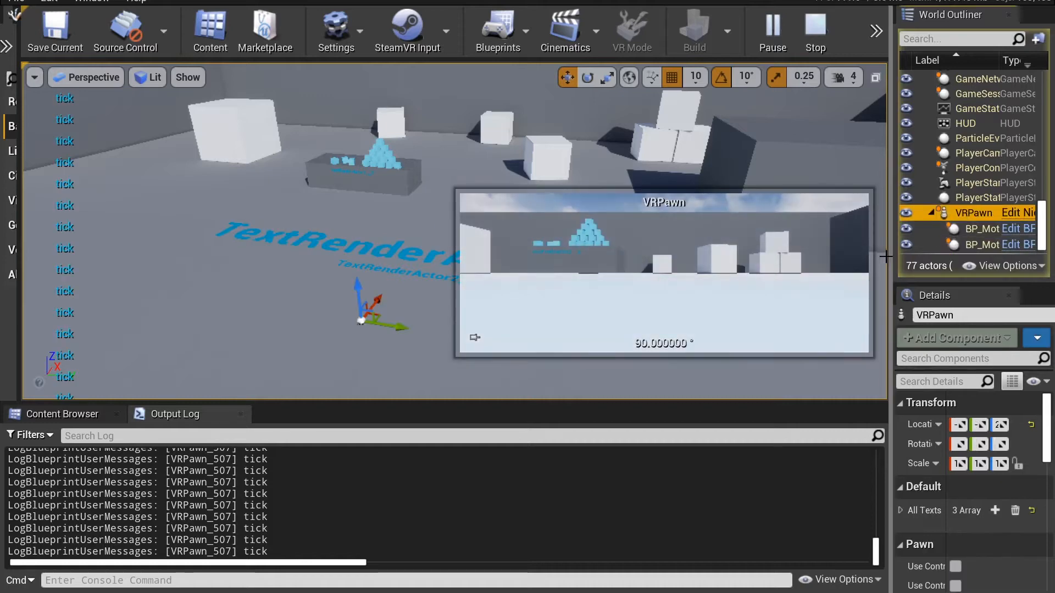
left_click(899, 511)
scroll(907, 511, "down", 1)
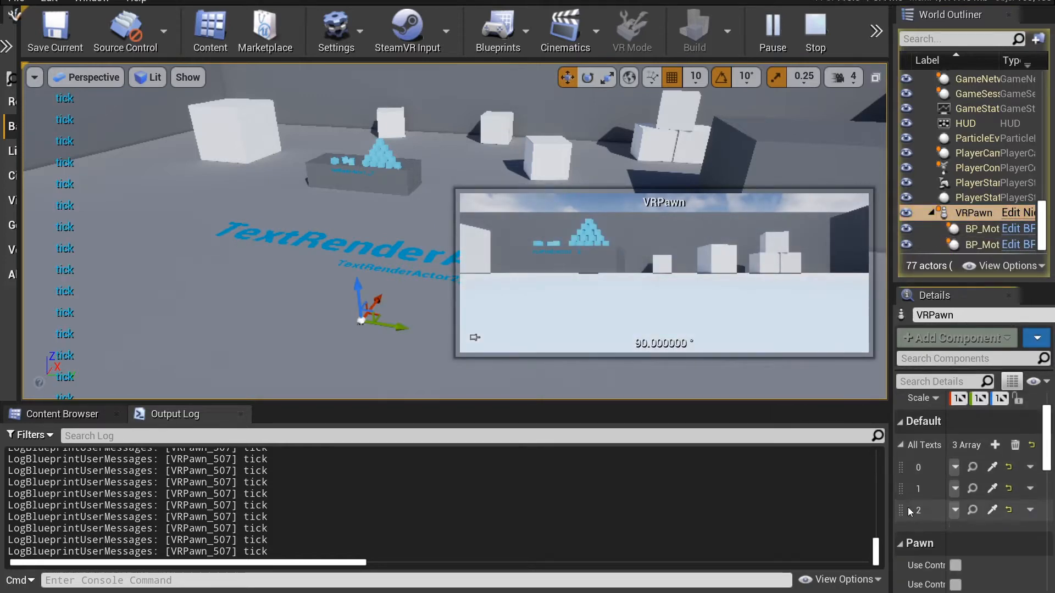
left_click_drag(892, 483, 703, 483)
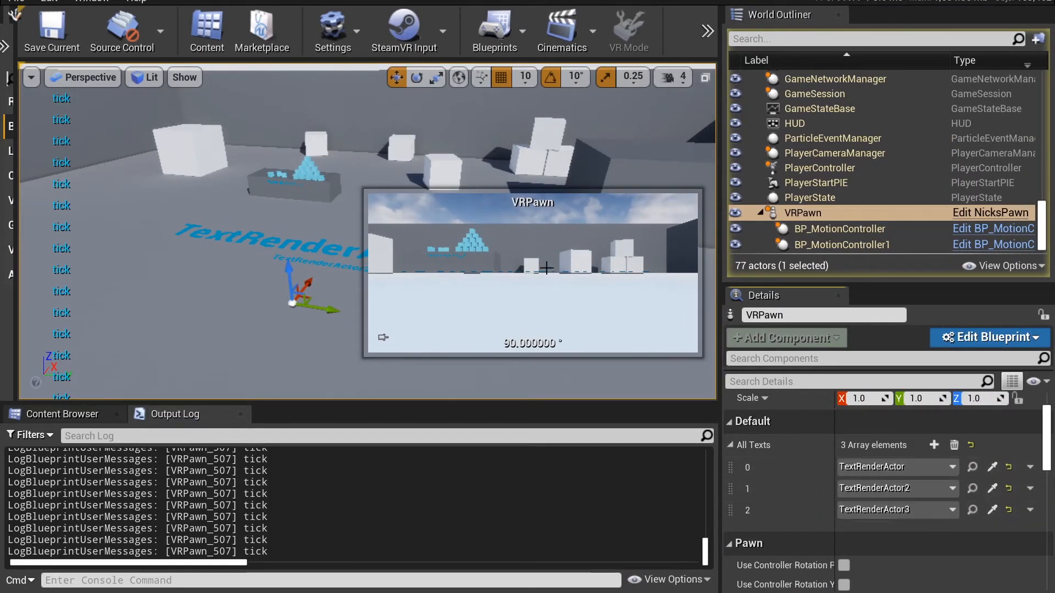
Step: Examine the floor texts up close to compare their appended numbers with the All Texts indices, and stop playing
right_click_drag(252, 199, 335, 196)
right_click_drag(423, 200, 385, 207)
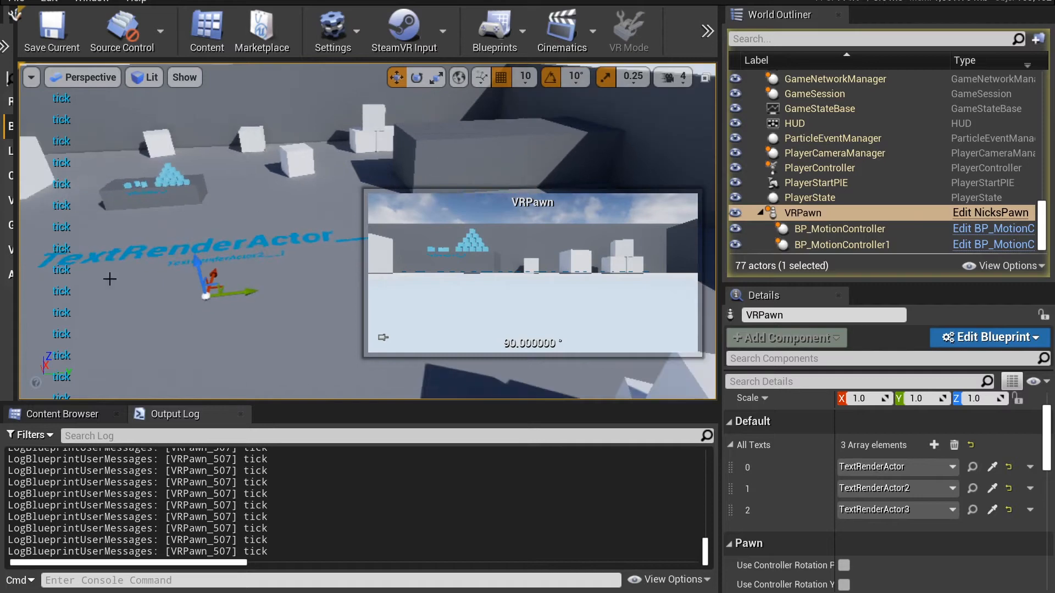
left_click(110, 279)
right_click_drag(478, 209, 357, 226)
scroll(410, 229, "up", 4)
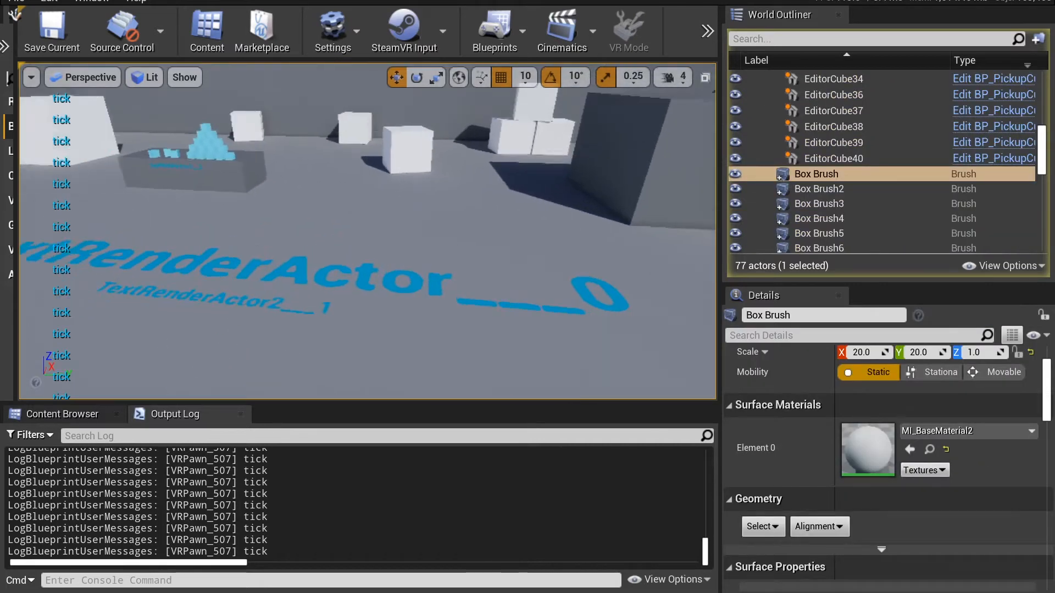
right_click_drag(505, 264, 497, 266)
right_click_drag(391, 281, 345, 322)
scroll(379, 281, "up", 3)
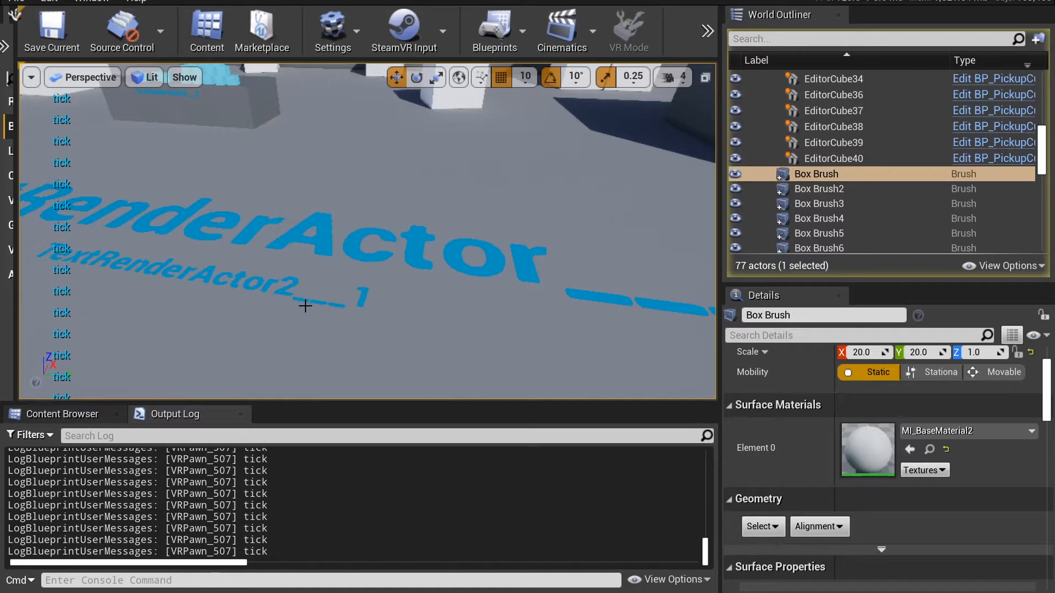
key("Escape")
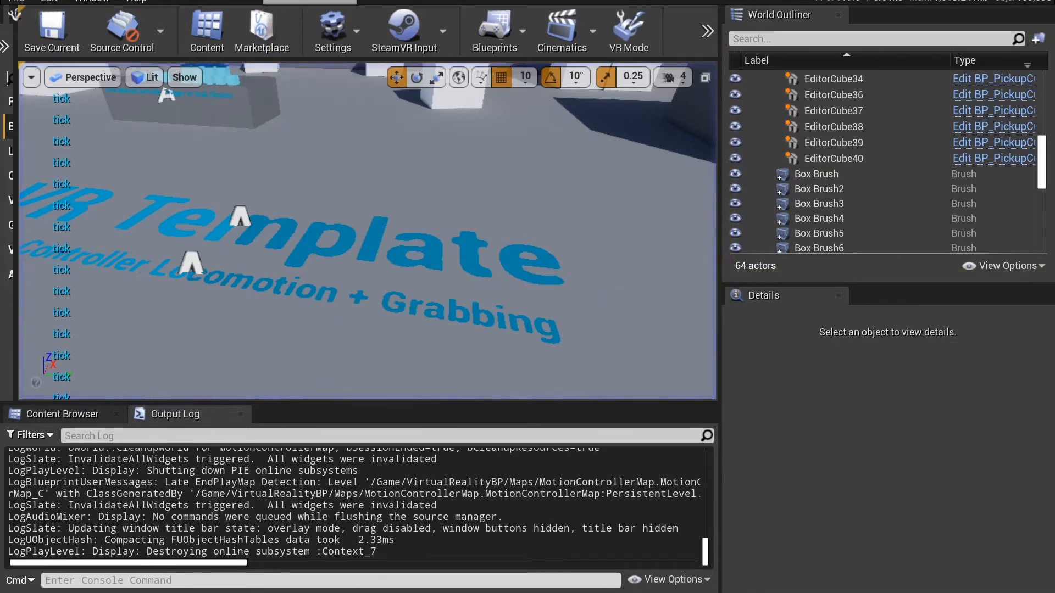
Step: Return to the NicksPawn blueprint and add a variable named currentFrame
left_click(244, 1)
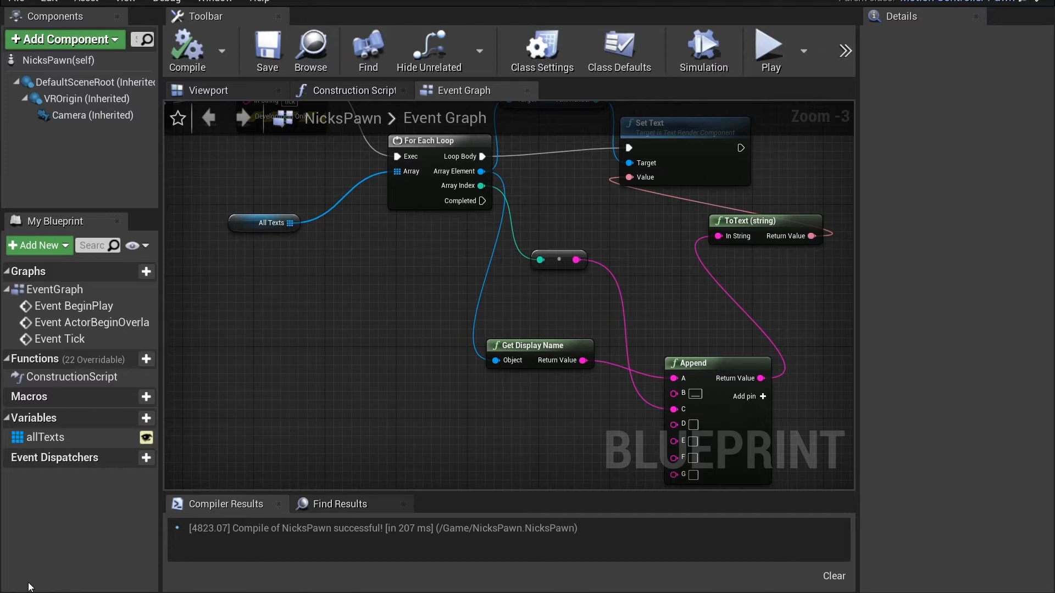
left_click(147, 419)
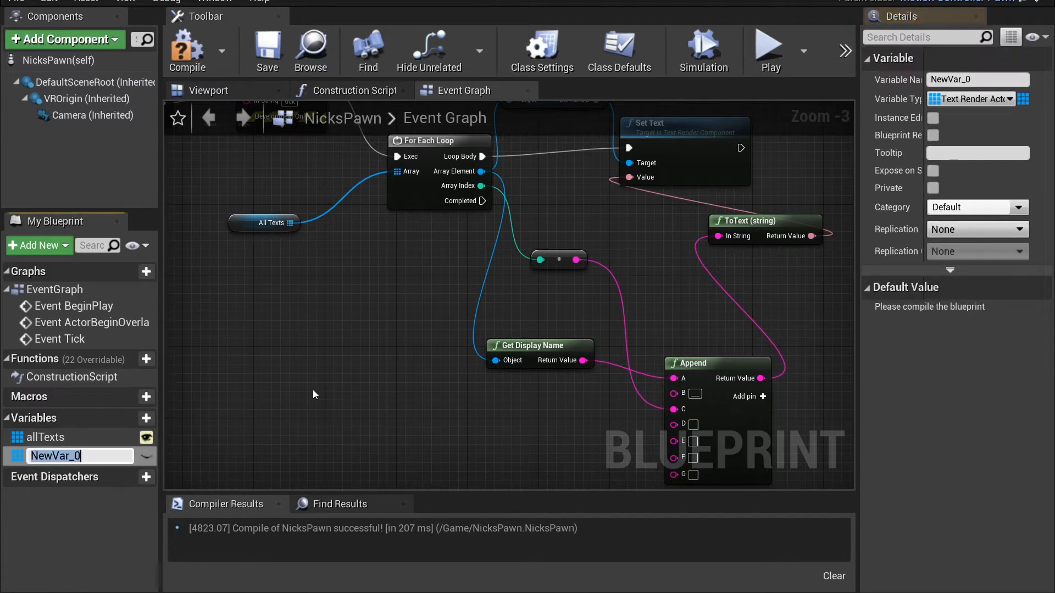
type("currentFrame")
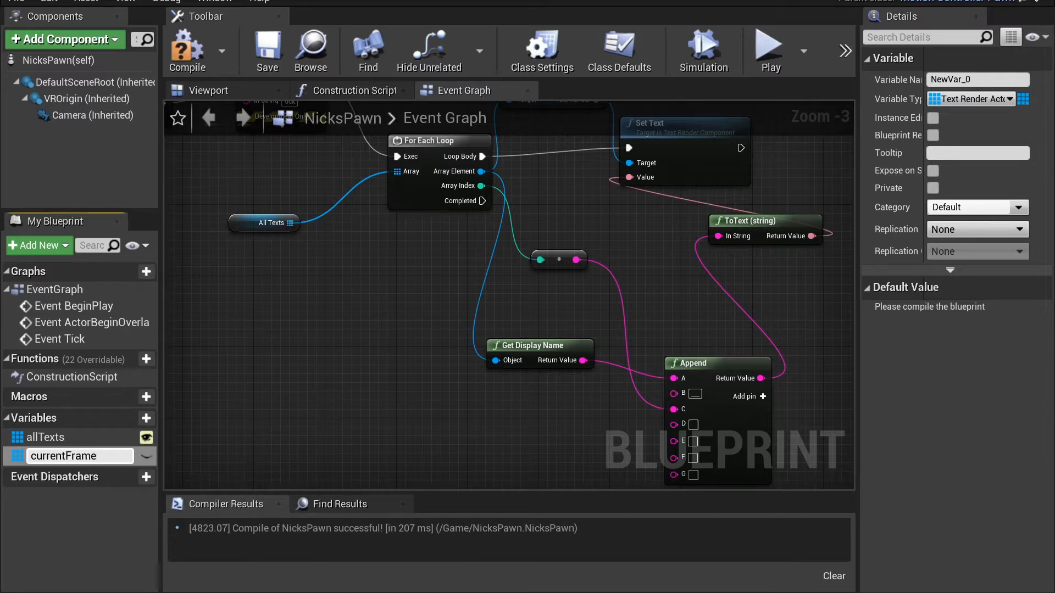
key("Return")
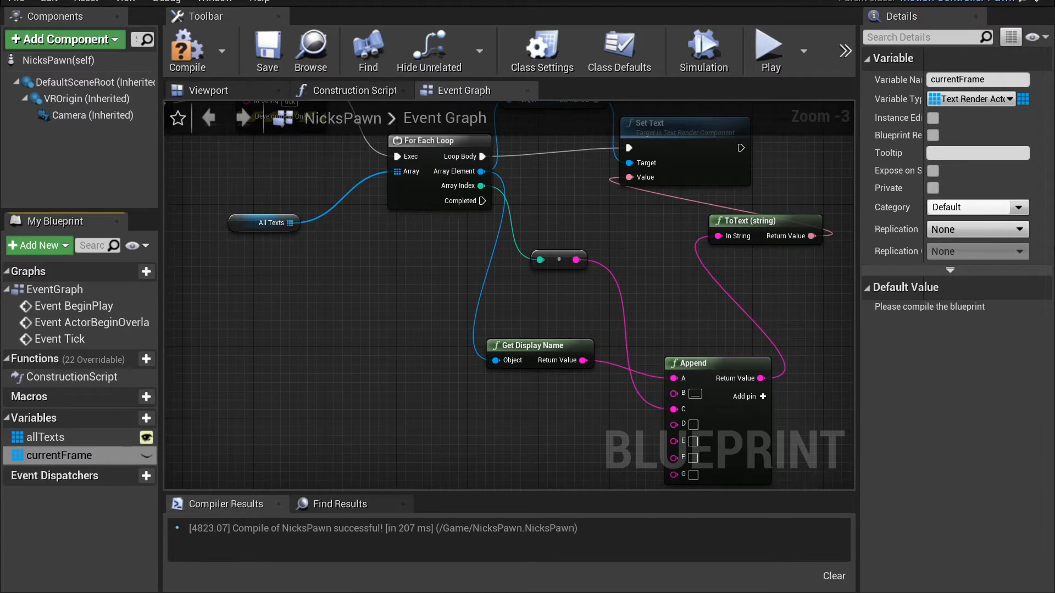
Step: Make currentFrame a single Integer variable instead of an array, and compile the blueprint
left_click(998, 101)
left_click(878, 172)
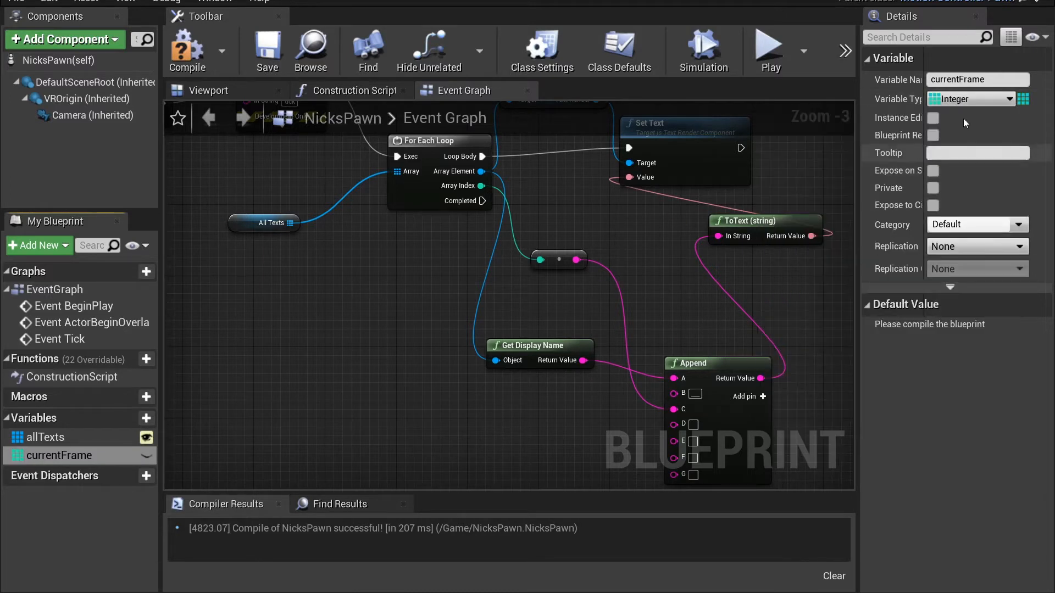
left_click(1024, 99)
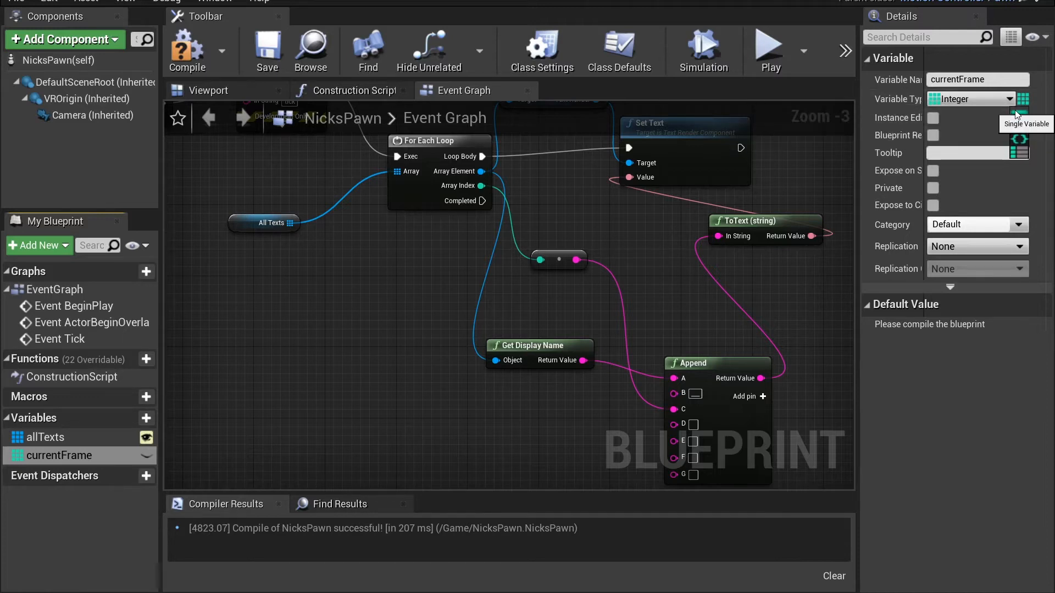
left_click(1018, 113)
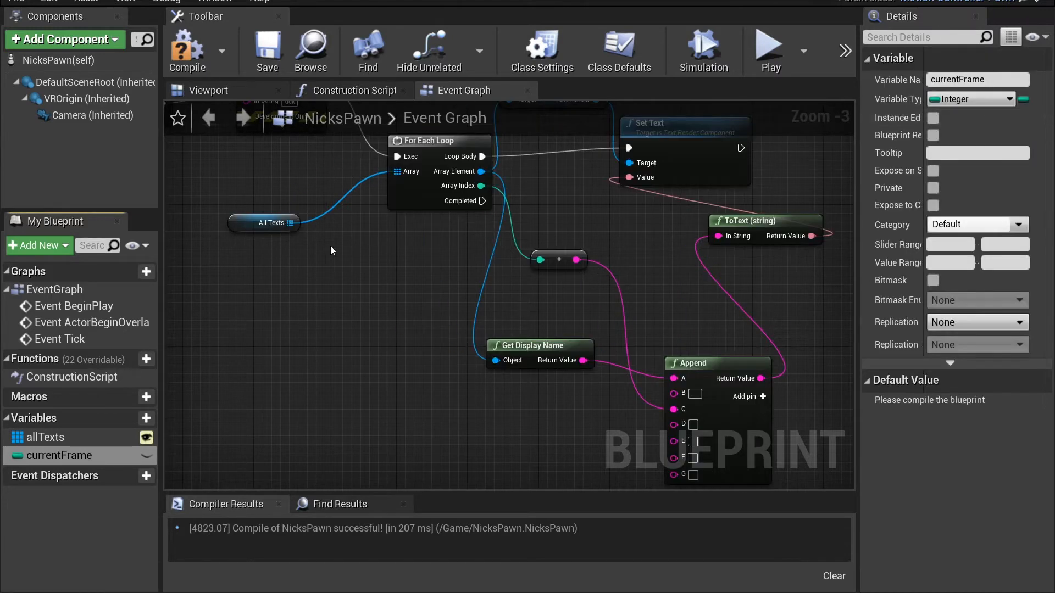
left_click(187, 51)
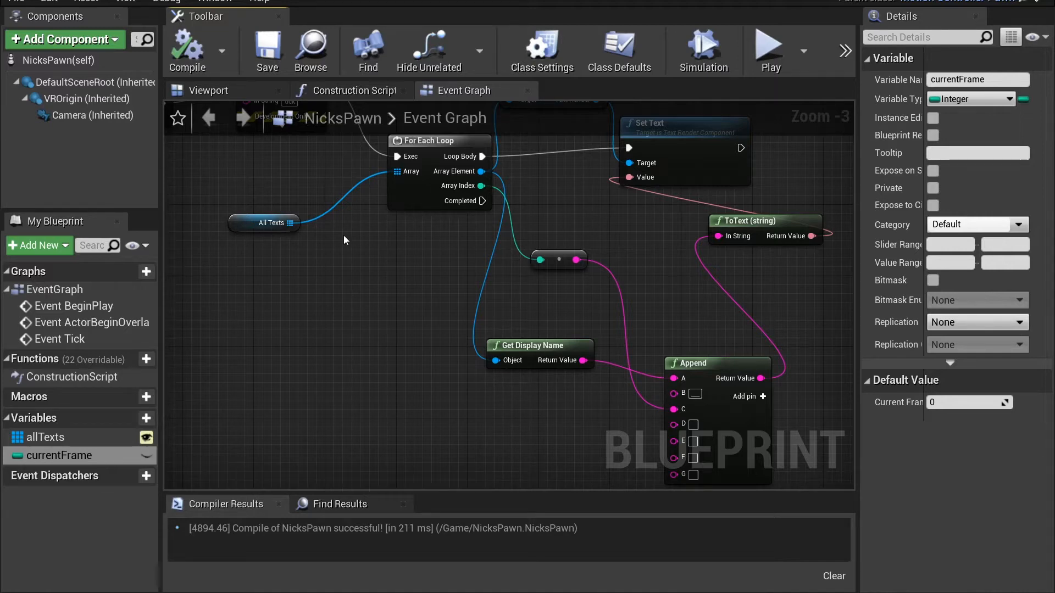
Step: Move the Event Tick and Parent: Tick nodes farther from Print String to make room between them
right_click_drag(344, 235, 558, 376)
left_click_drag(498, 363, 305, 296)
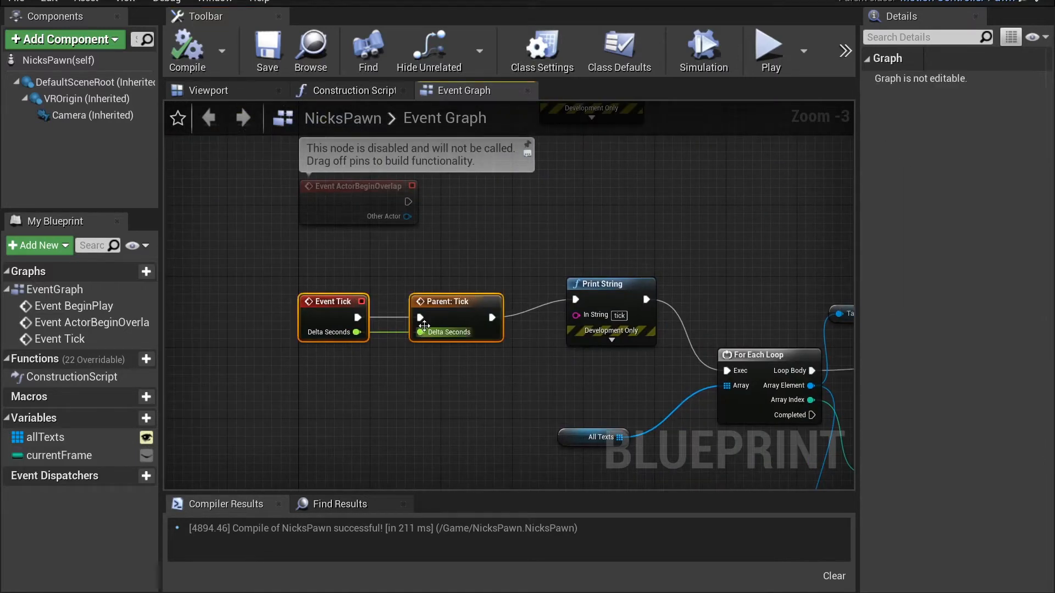
left_click_drag(442, 314, 312, 314)
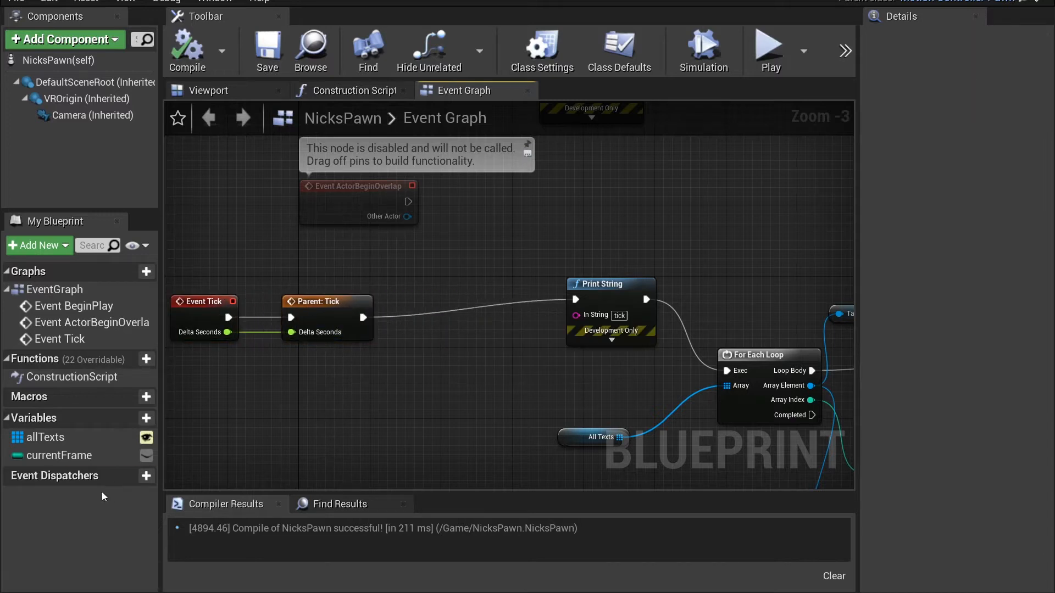
Step: Add a currentFrame getter and feed it into an increment (++) node inserted between Parent: Tick and Print String
left_click_drag(55, 456, 247, 407)
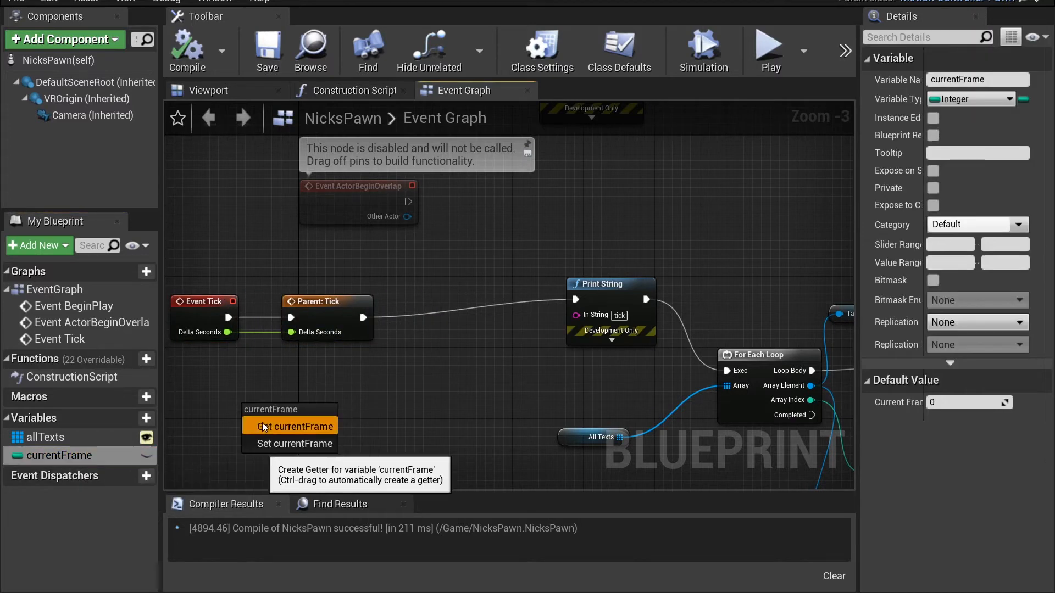
left_click(277, 424)
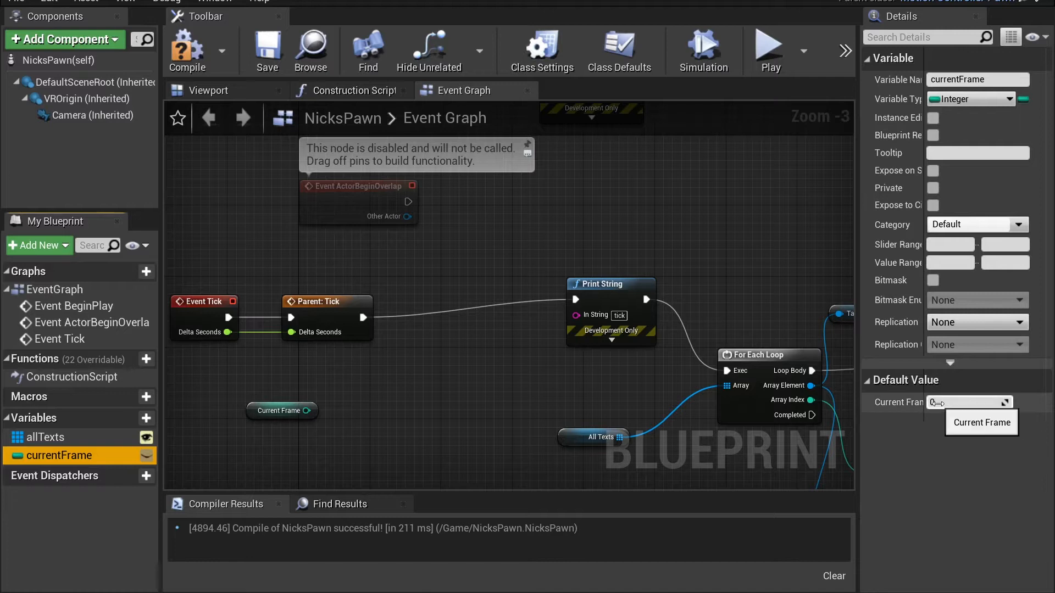
left_click_drag(306, 411, 575, 300)
type("+")
key("Up")
key("Return")
left_click_drag(460, 335, 363, 317)
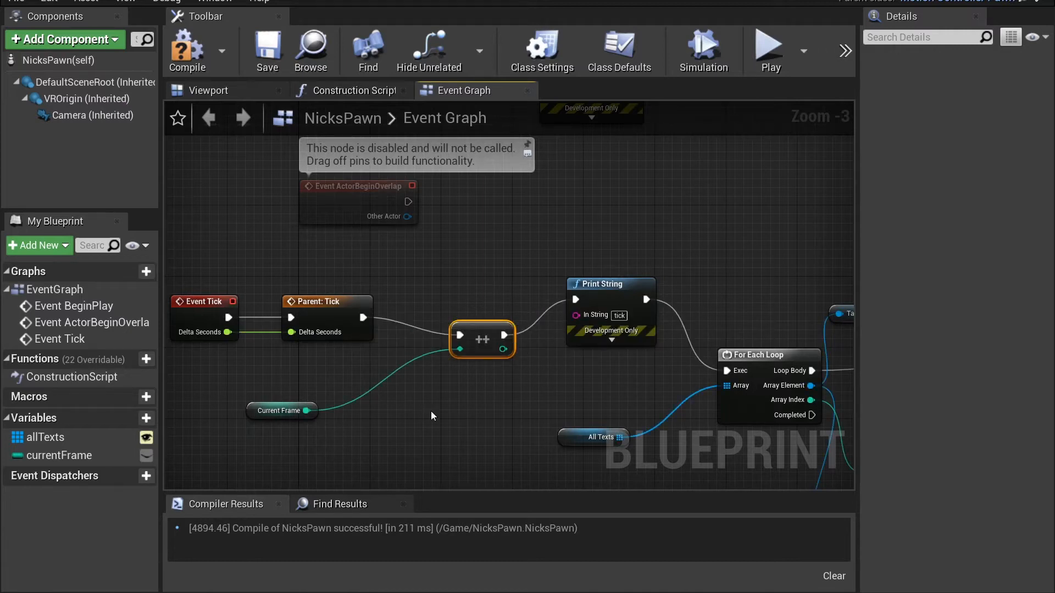
right_click_drag(431, 411, 402, 315)
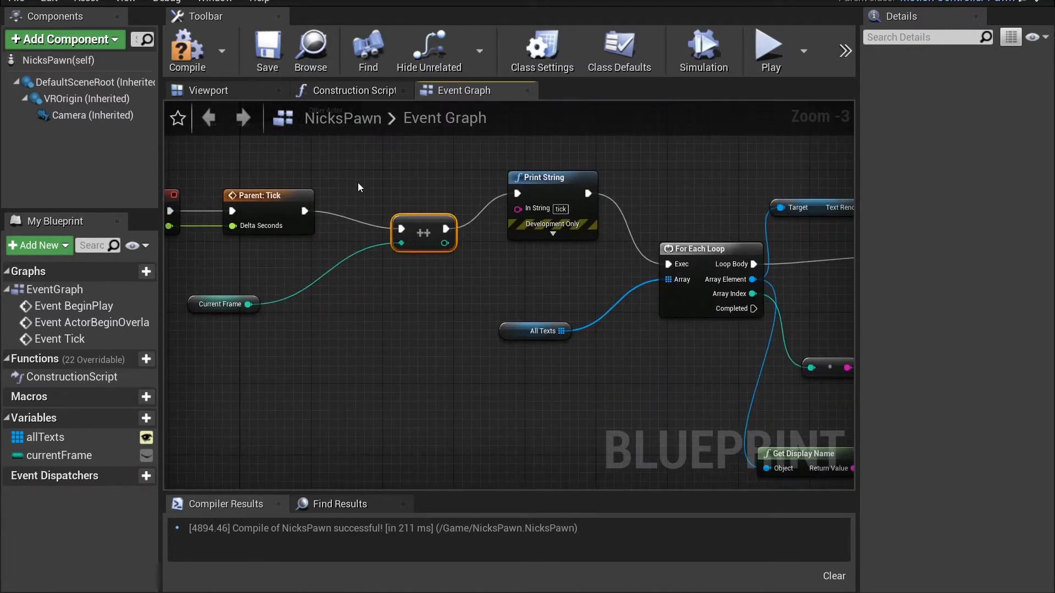
Step: Move the Current Frame getter below the All Texts getter, closer to the Append node
right_click_drag(379, 275, 358, 226)
right_click_drag(587, 372, 551, 362)
left_click_drag(191, 245, 433, 346)
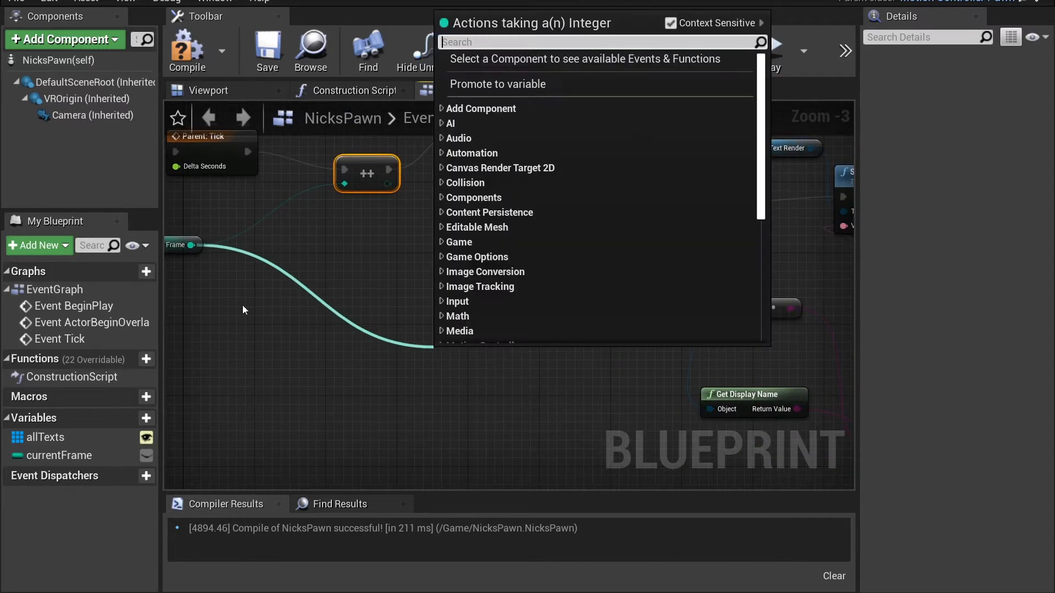
left_click(245, 310)
left_click_drag(190, 246, 495, 387)
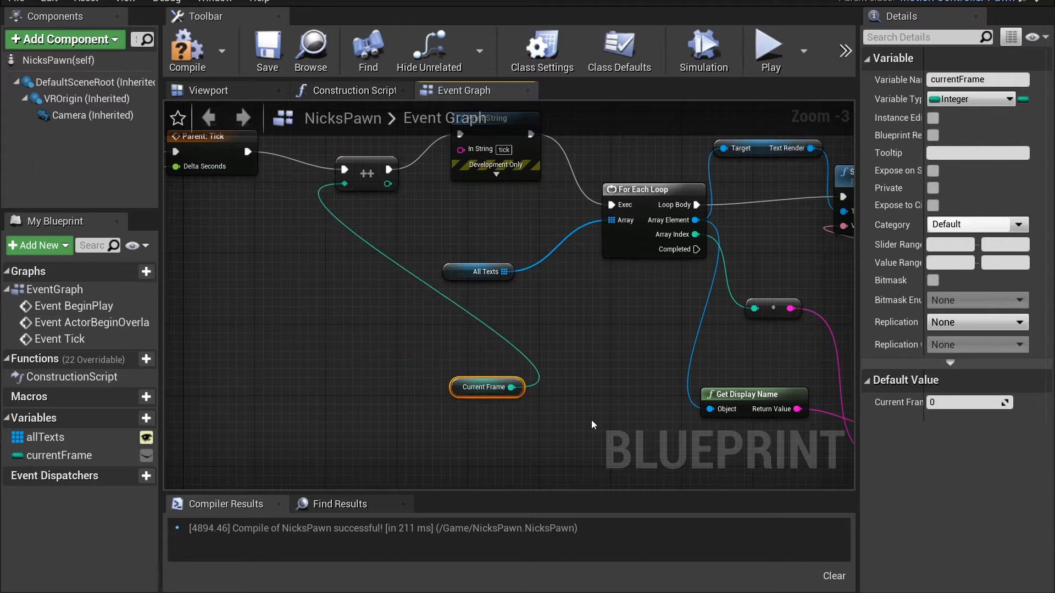
Step: Connect Current Frame to input E of the Append node through an integer-to-string conversion, and compile the blueprint
right_click_drag(591, 420, 214, 216)
right_click_drag(343, 289, 520, 366)
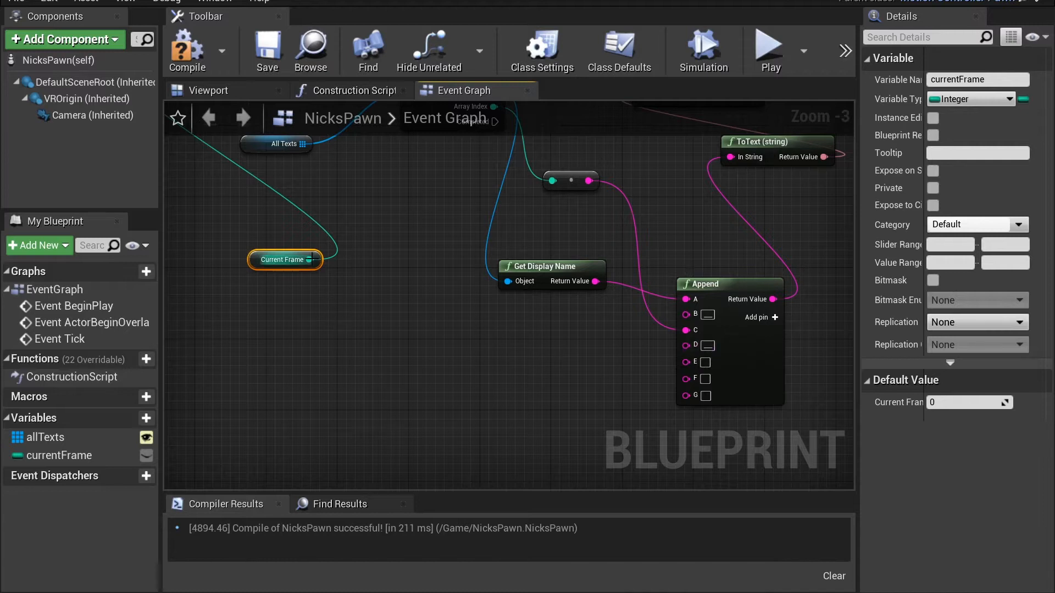
left_click_drag(317, 260, 692, 367)
left_click_drag(490, 279, 490, 321)
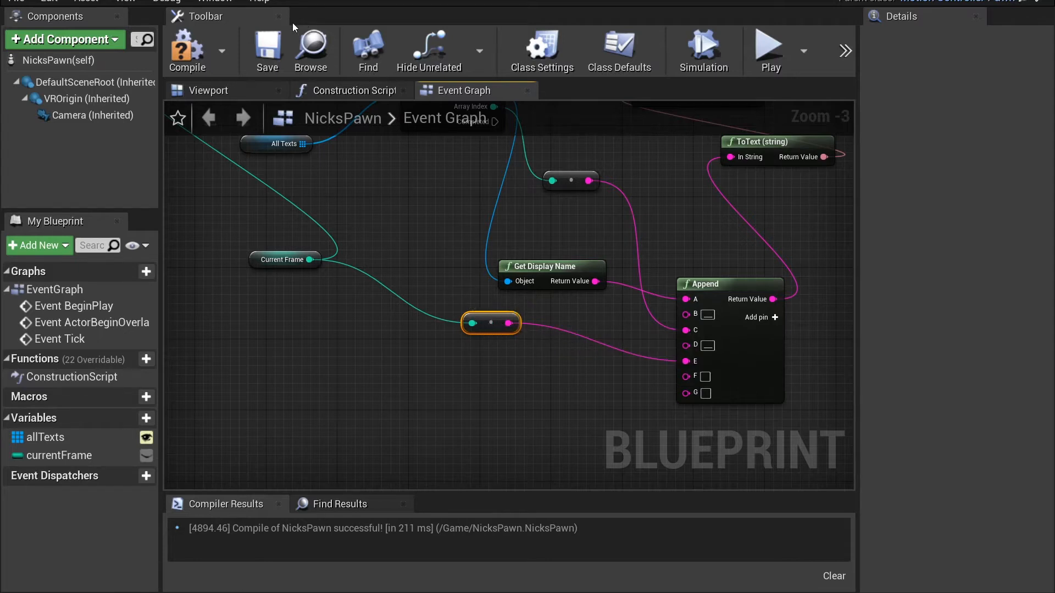
left_click(184, 47)
Step: Return to the level editor, widen the viewport and play the level in it
left_click(138, 1)
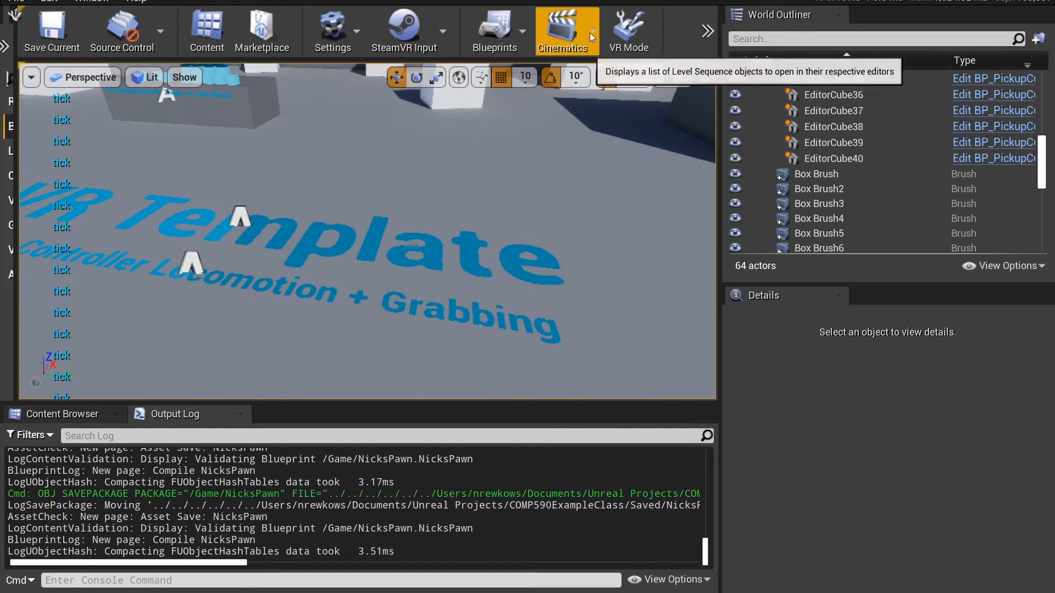
left_click_drag(720, 66, 934, 72)
left_click(845, 123)
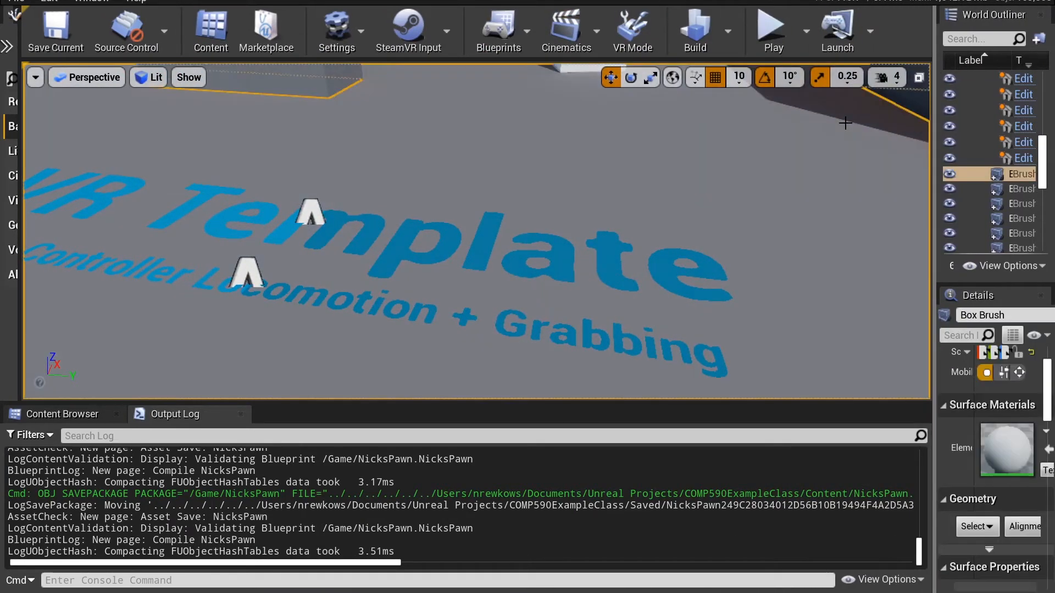
key("alt+p")
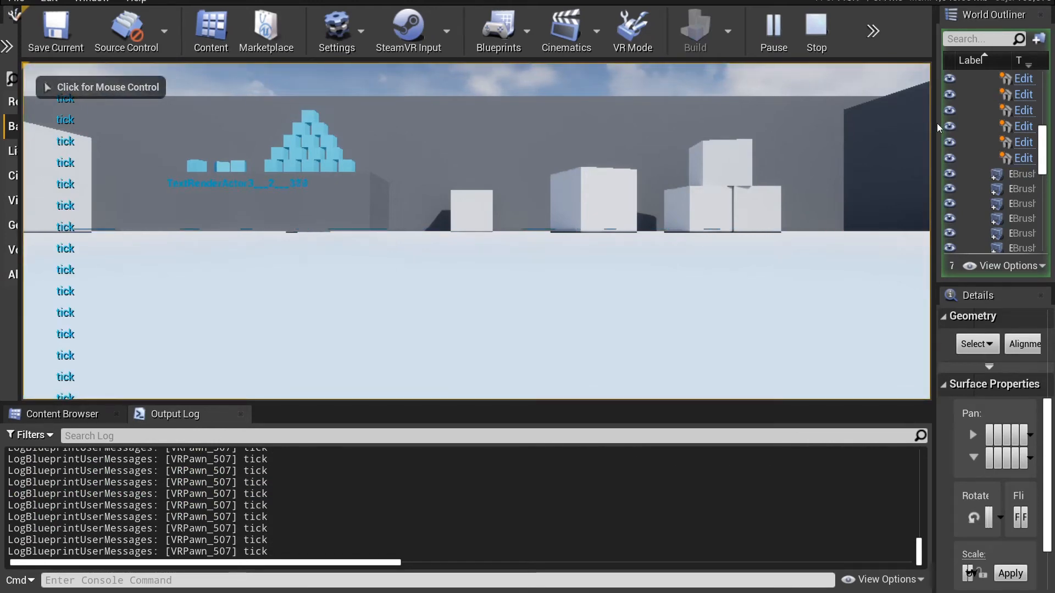
left_click_drag(934, 129, 893, 123)
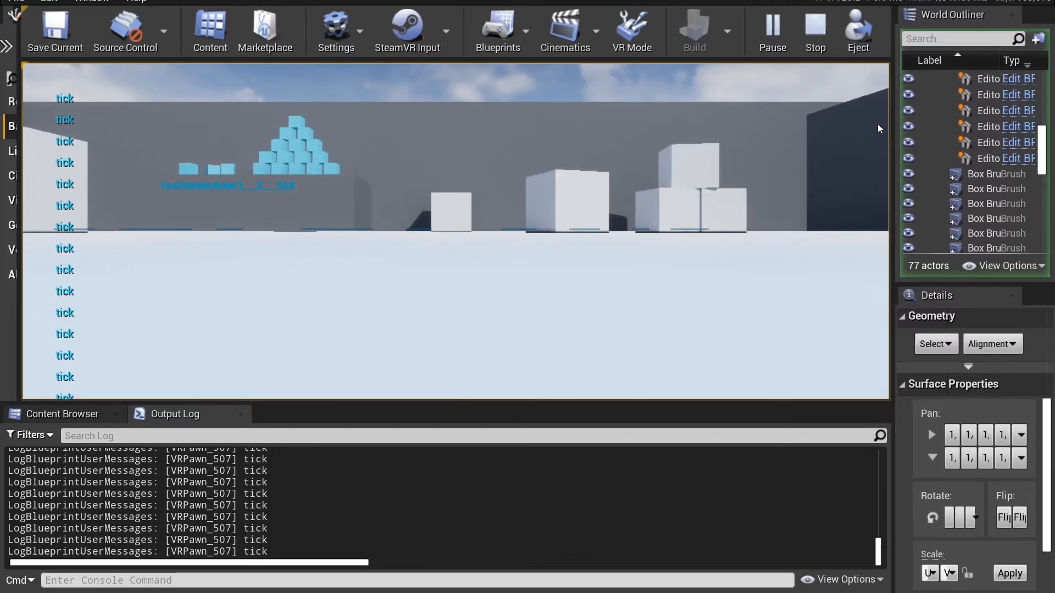
Step: Eject from the pawn, examine the frame counter in the floor texts from farther away, and stop the play session
left_click(849, 40)
key("e")
right_click_drag(619, 184, 680, 222)
scroll(645, 268, "down", 5)
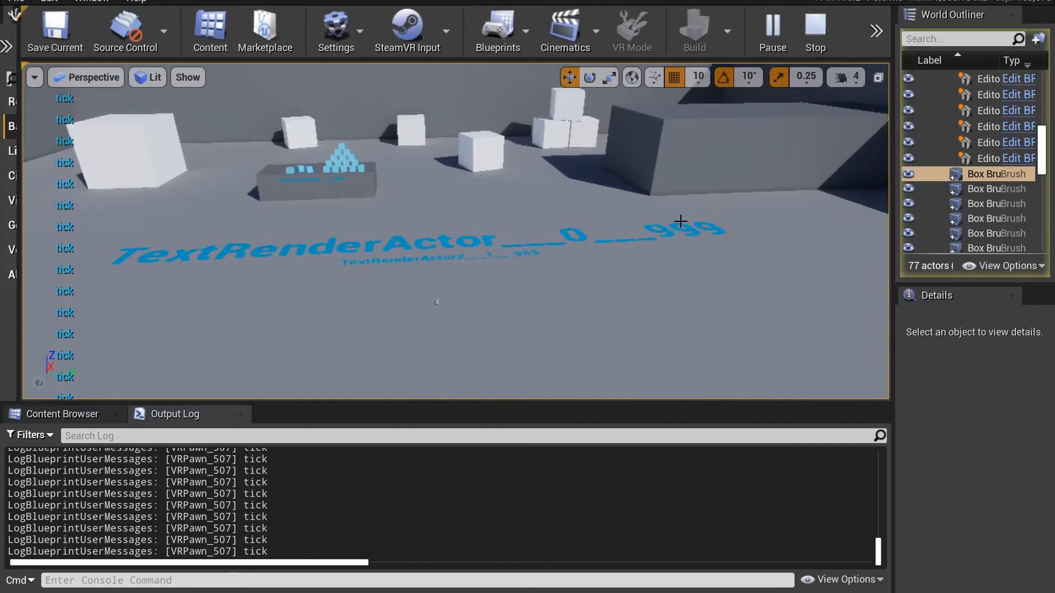
scroll(680, 222, "up", 2)
scroll(680, 221, "down", 1)
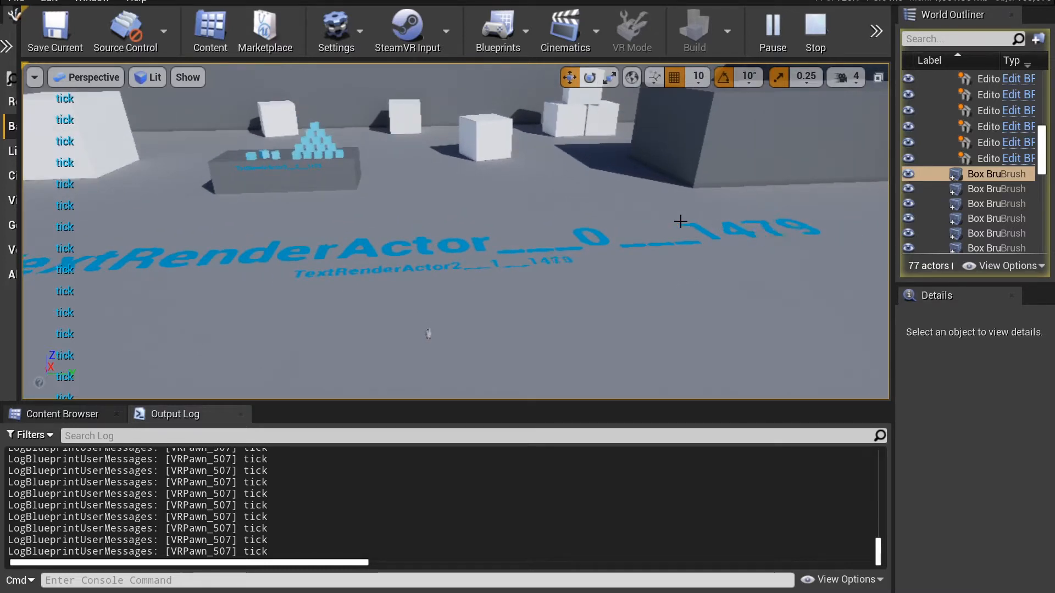
key("Escape")
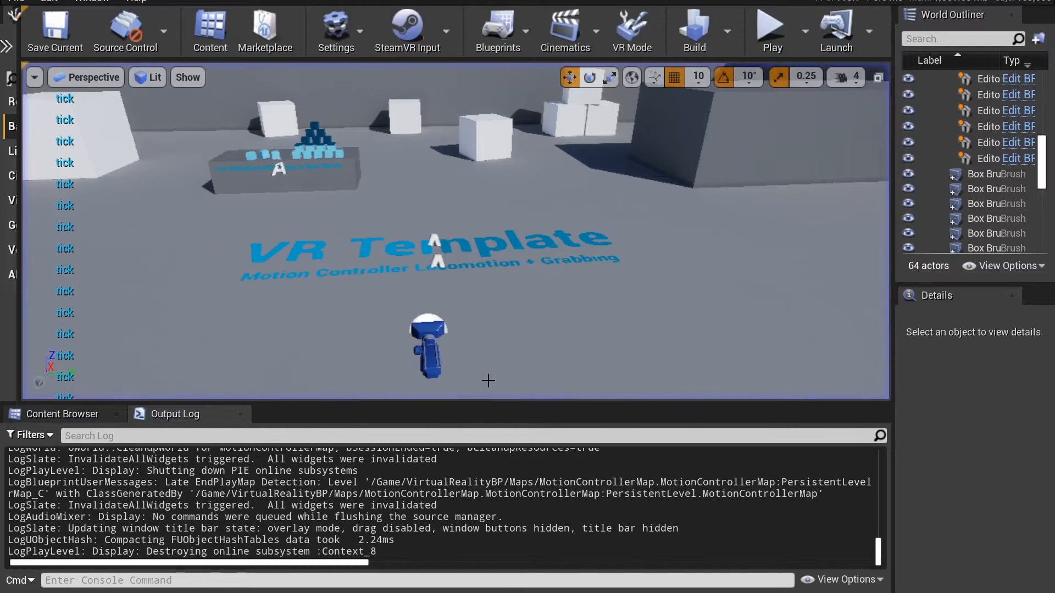
Step: Consult the Practice Scenario slide and, back in the NicksPawn blueprint, add a variable named nonExposedFloat
key("alt+Tab")
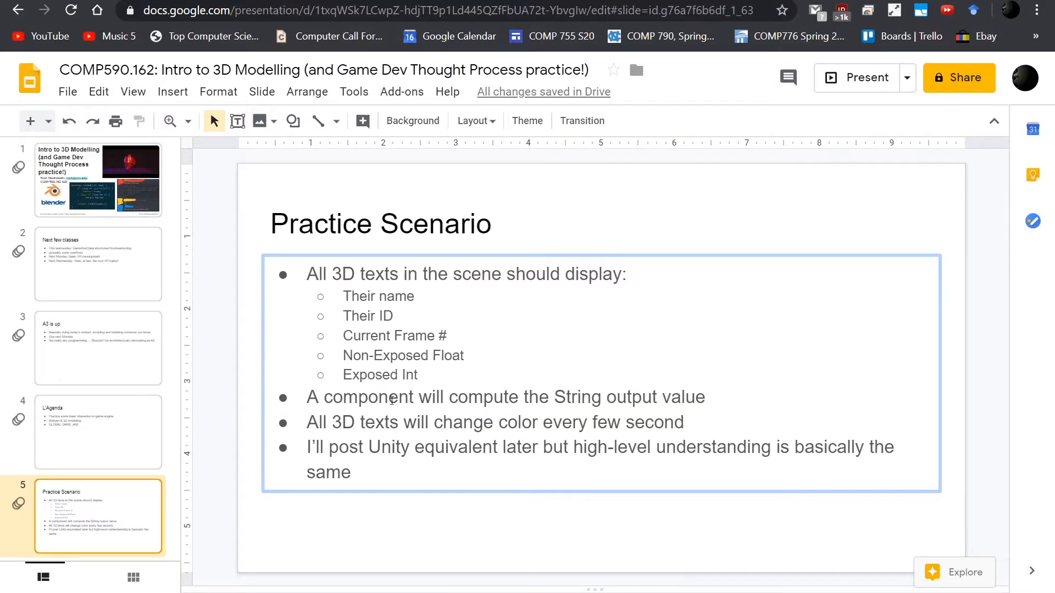
key("alt+Tab")
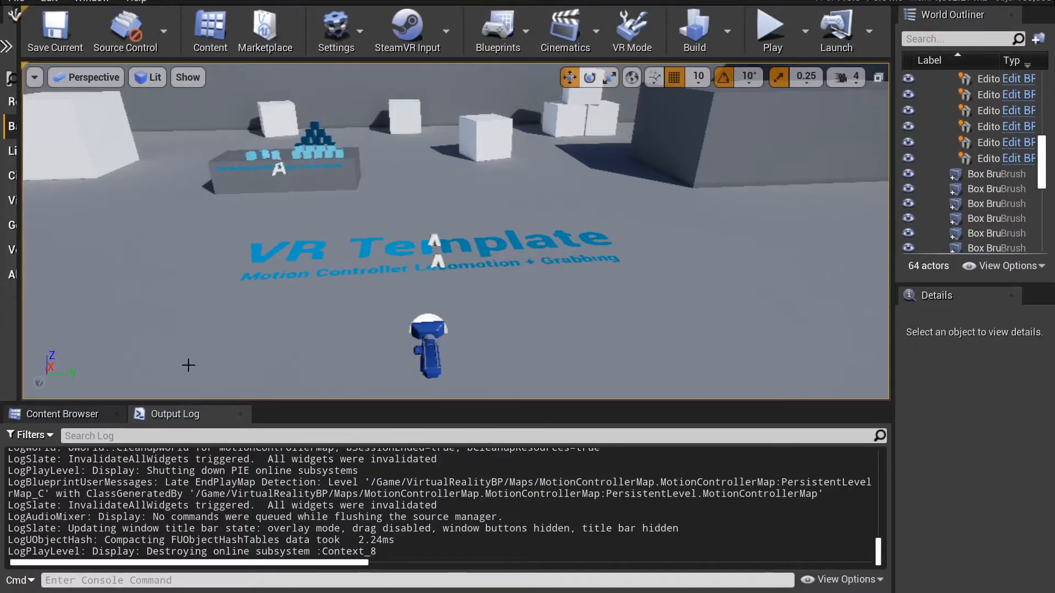
left_click(257, 1)
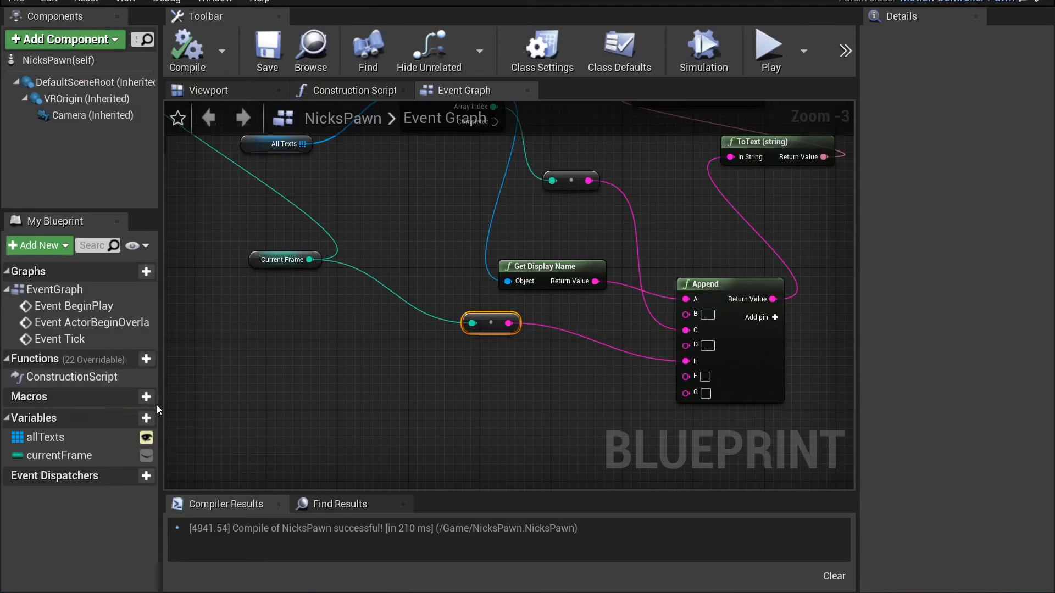
left_click(140, 421)
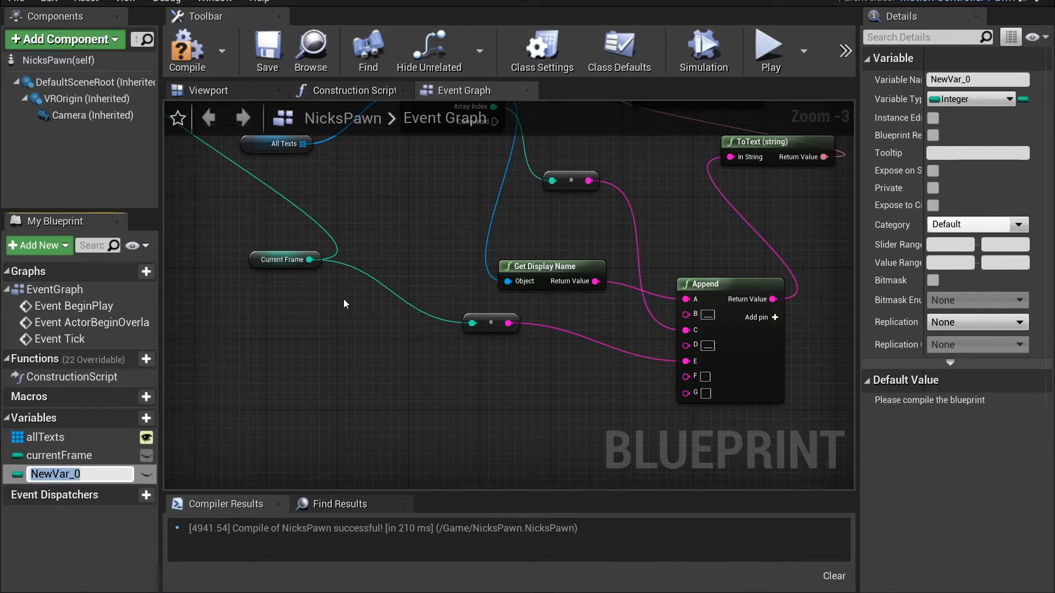
type("non")
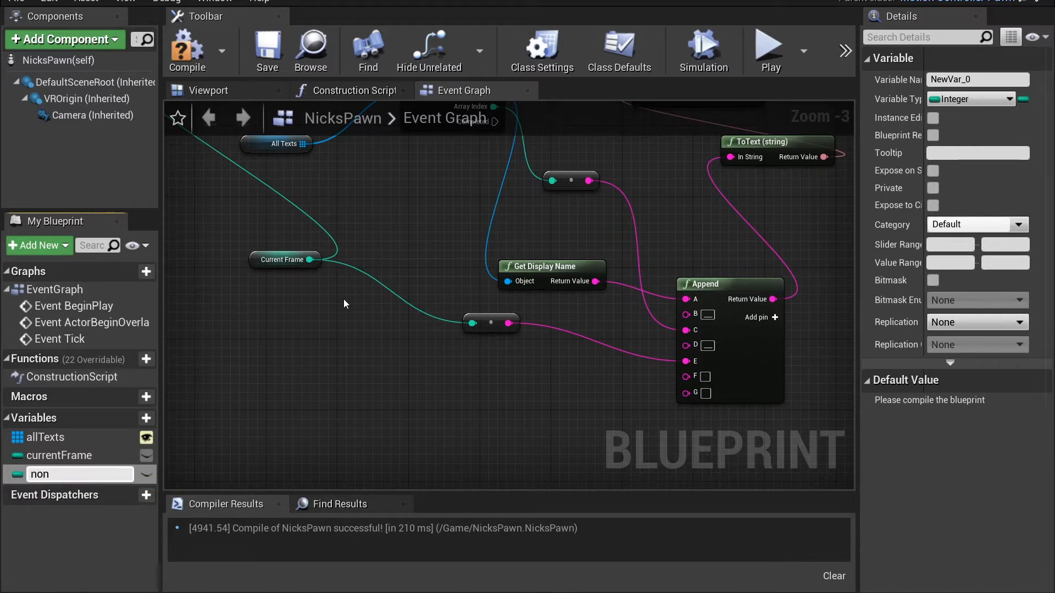
type("ExposedFloat")
key("Return")
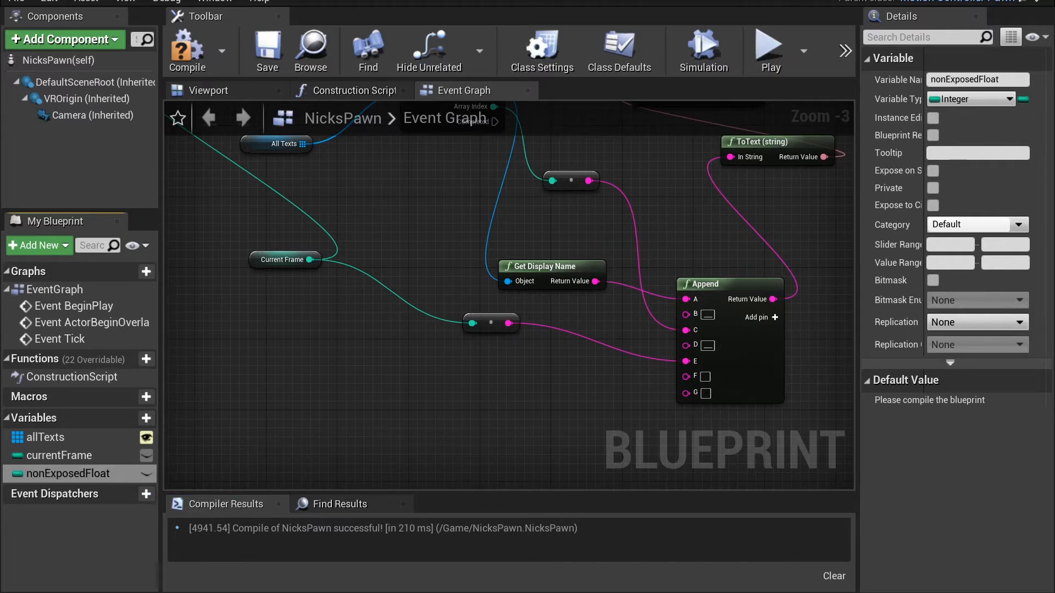
Step: Change the type of nonExposedFloat to Float and compile the blueprint
left_click(970, 99)
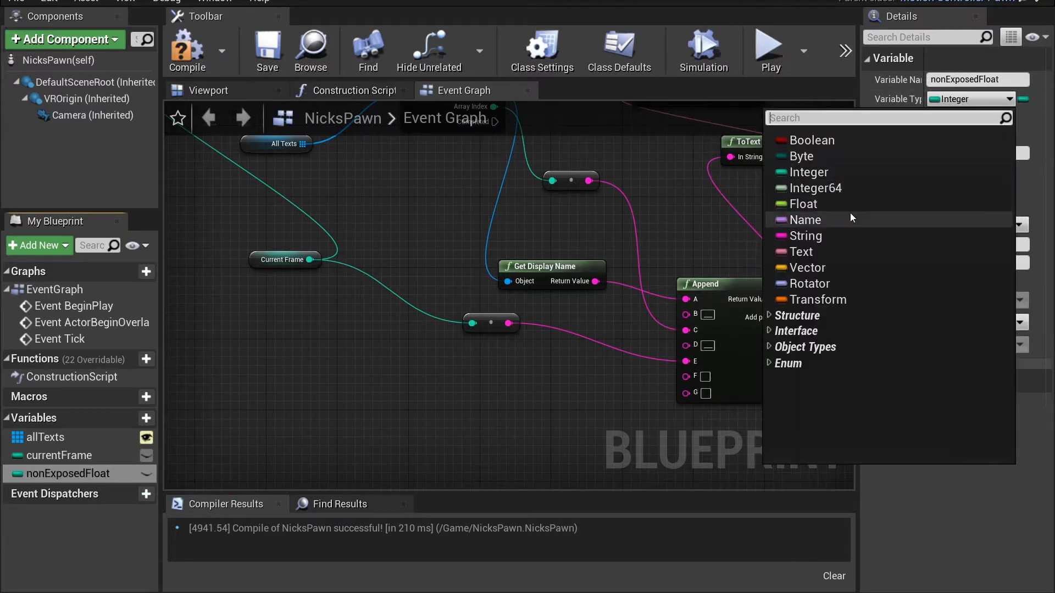
left_click(851, 219)
left_click(956, 99)
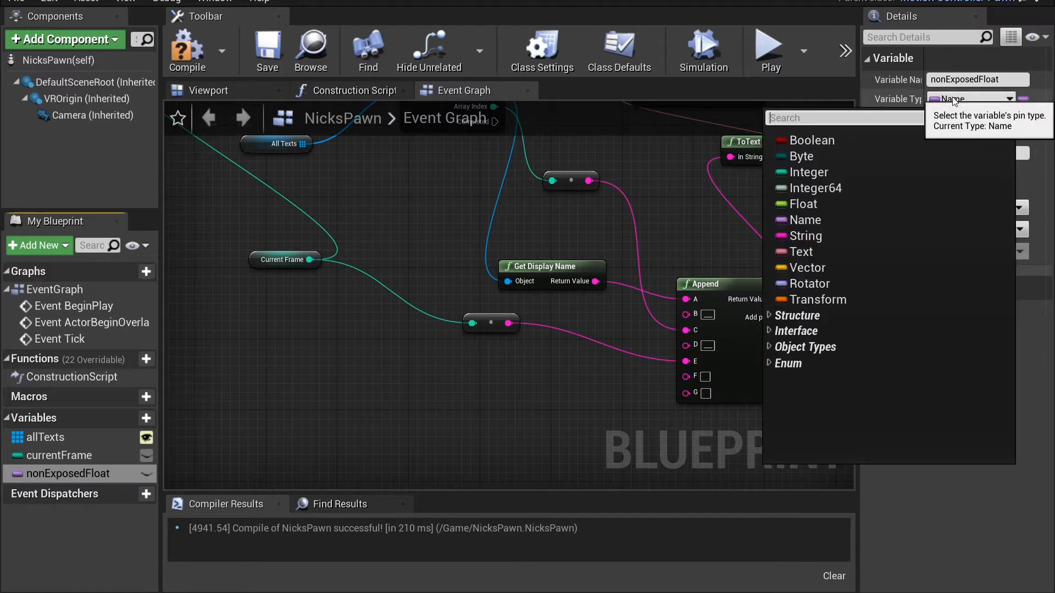
left_click(846, 210)
left_click(187, 50)
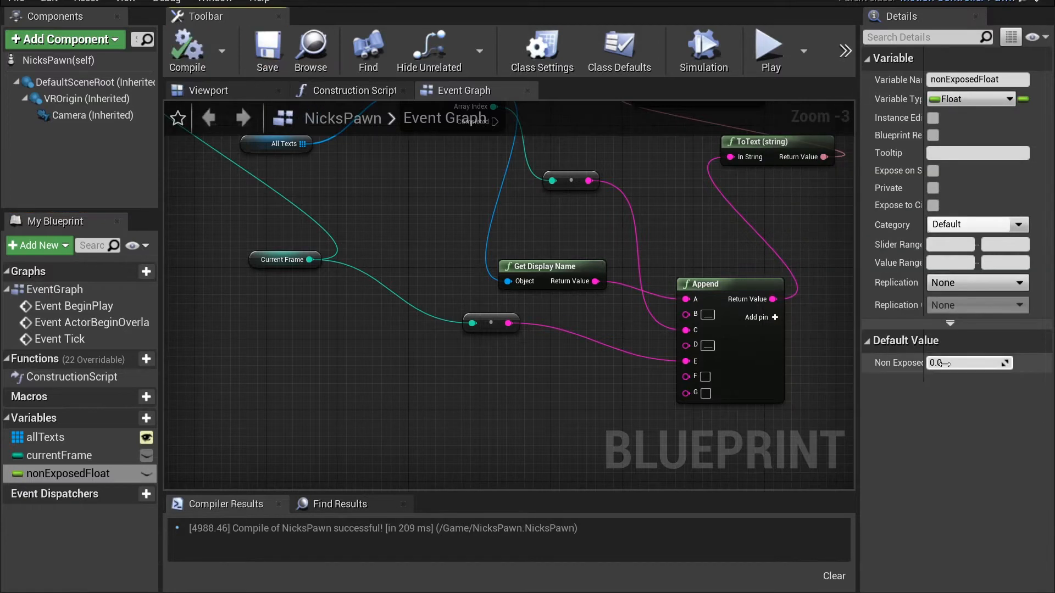
Step: Set the default value of nonExposedFloat to 2.5 and compile the blueprint
left_click_drag(941, 363, 976, 362)
left_click(976, 362)
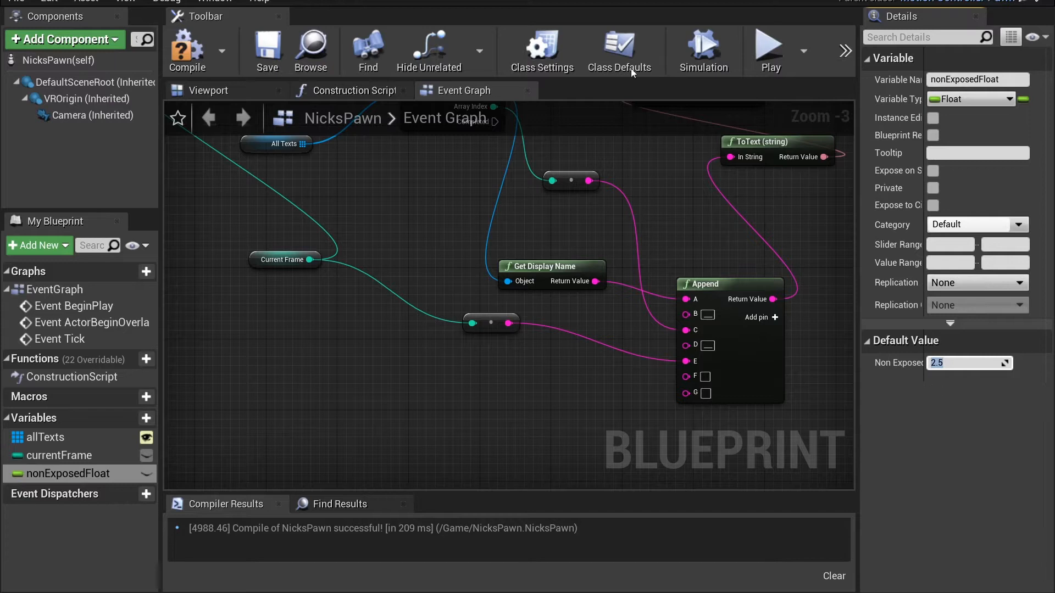
left_click(187, 49)
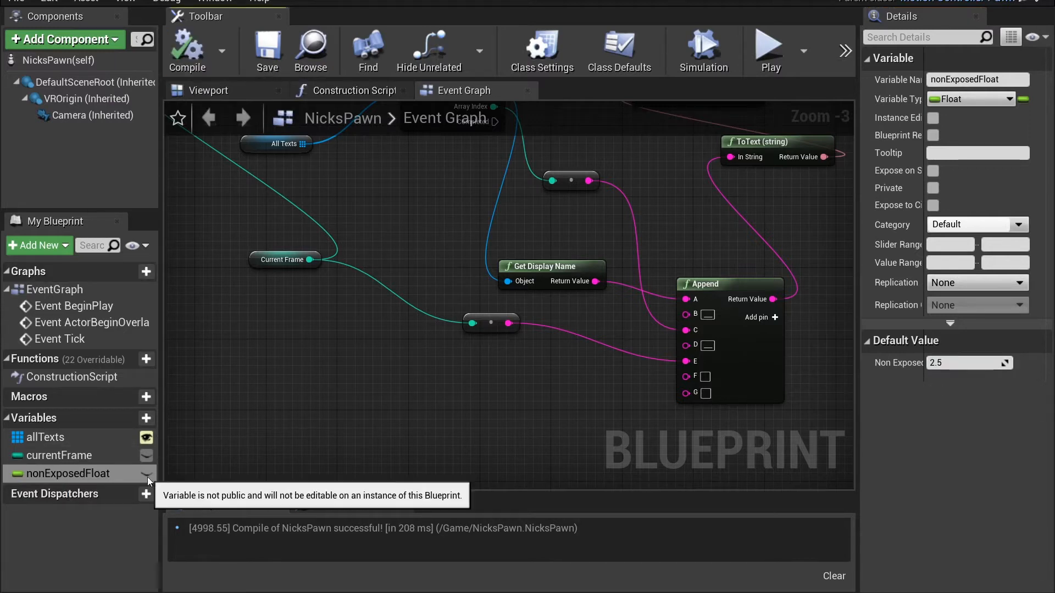
Step: Select the VRPawn actor in the level editor and check which variables its details expose
left_click(97, 2)
scroll(984, 159, "down", 5)
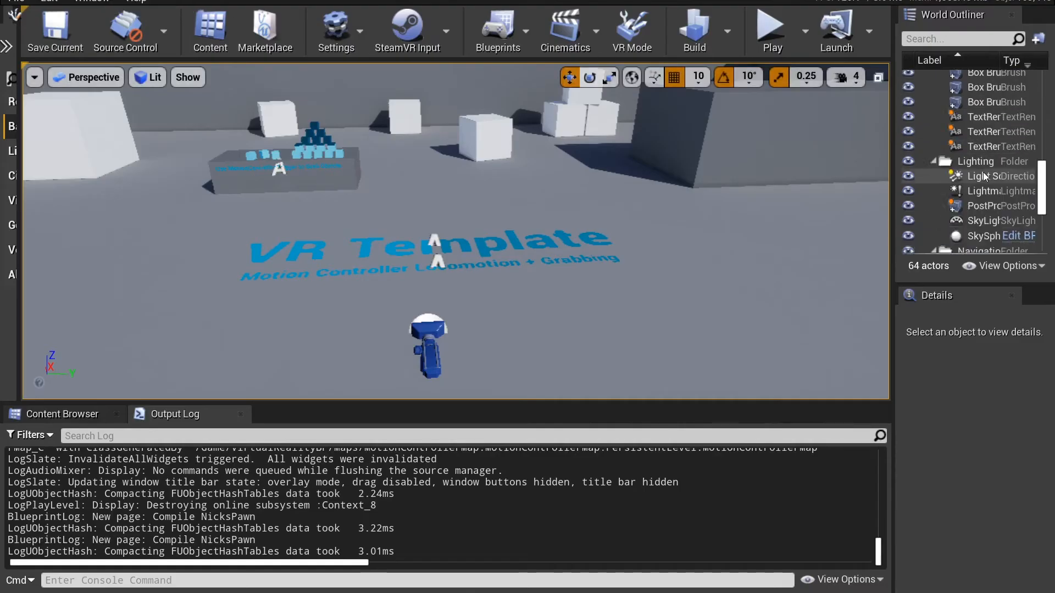
scroll(984, 176, "down", 5)
left_click(976, 245)
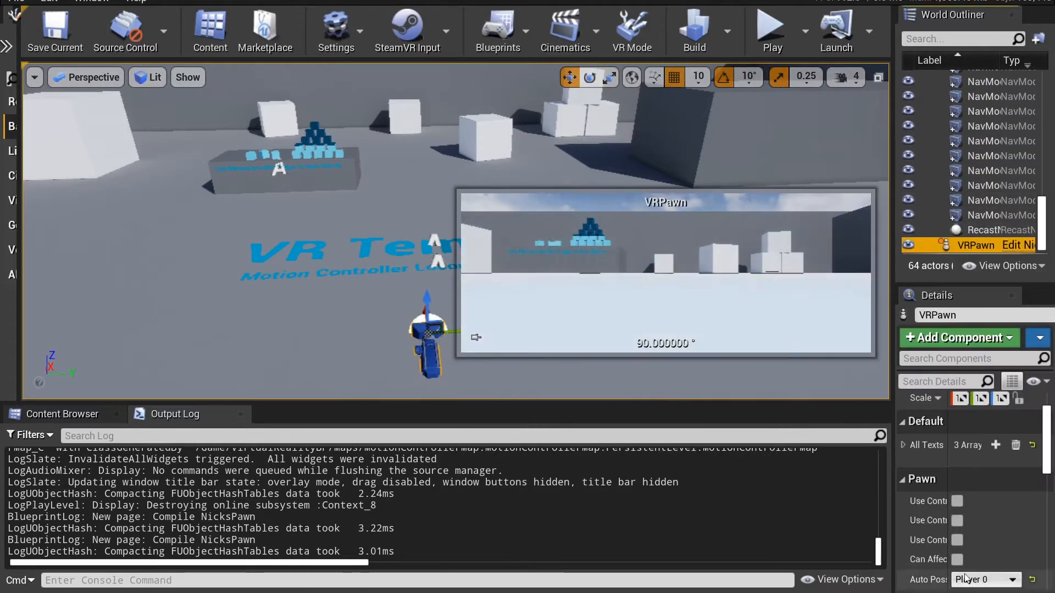
Step: Return to the NicksPawn blueprint, add an Integer variable named exposedInt and compile
left_click(253, 3)
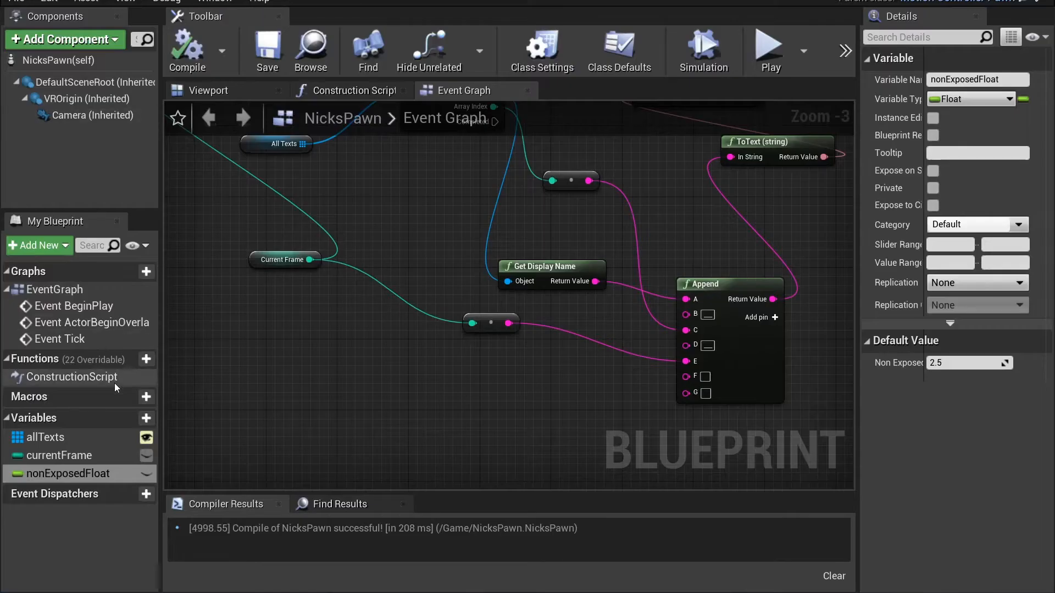
left_click(146, 418)
type("e")
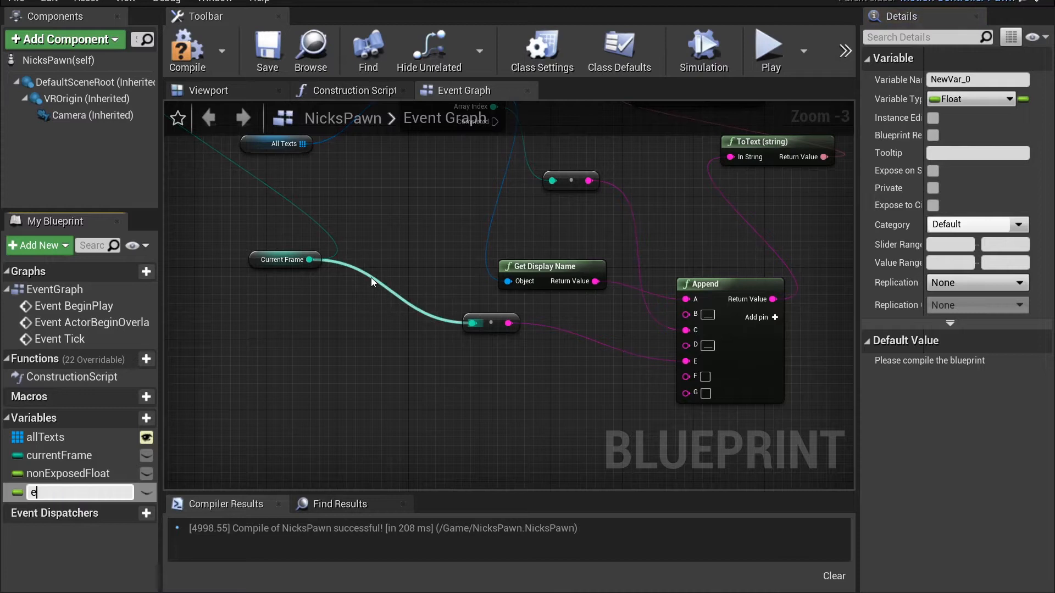
type("xposedInt")
key("Return")
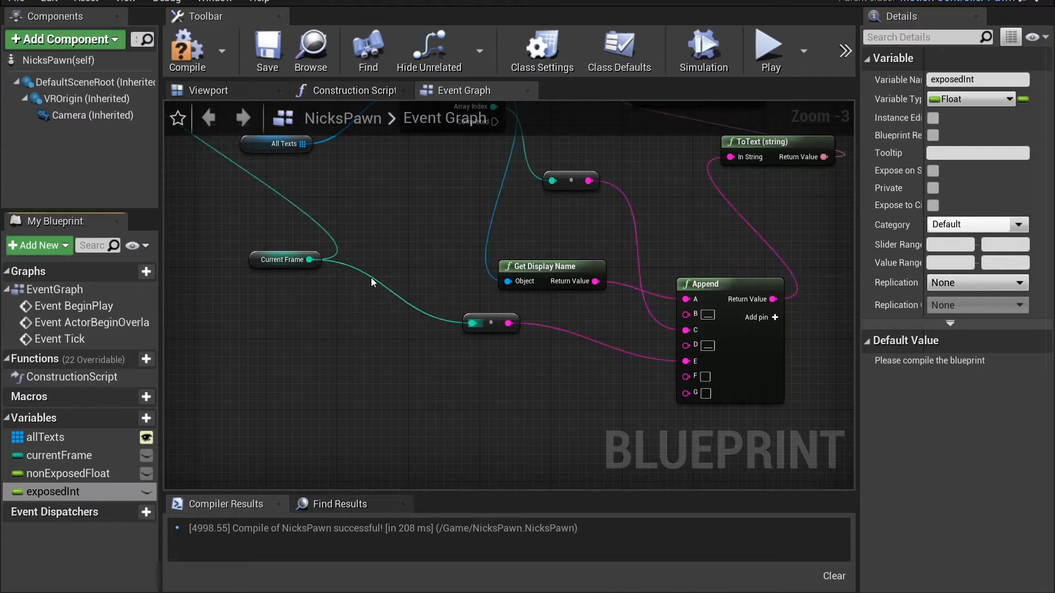
left_click(981, 100)
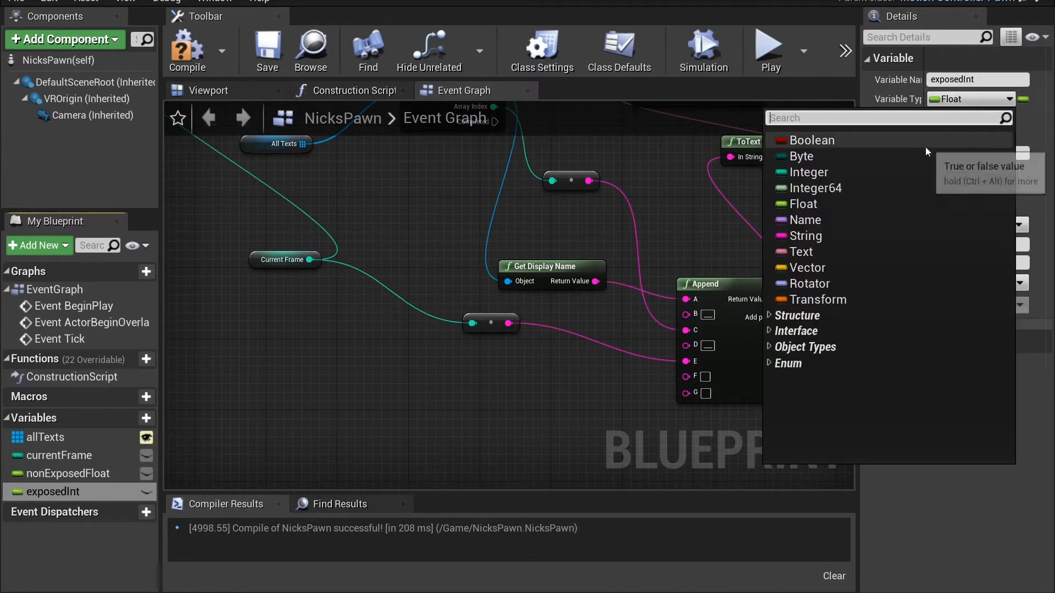
left_click(879, 173)
key("F7")
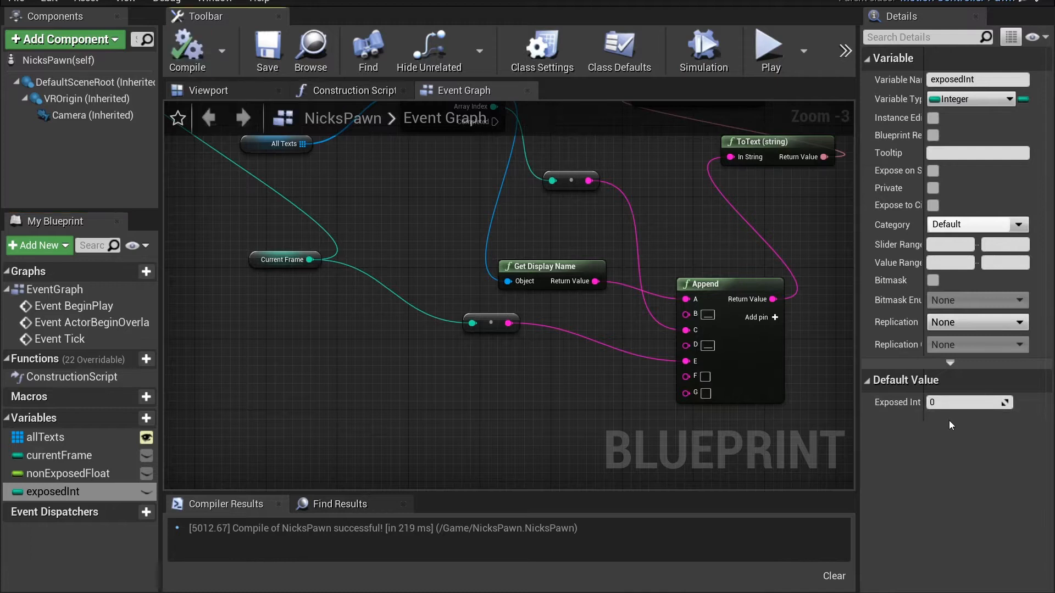
Step: Give exposedInt a default value of 123 and make it instance editable, compiling the blueprint with the changes
left_click(964, 404)
type("1")
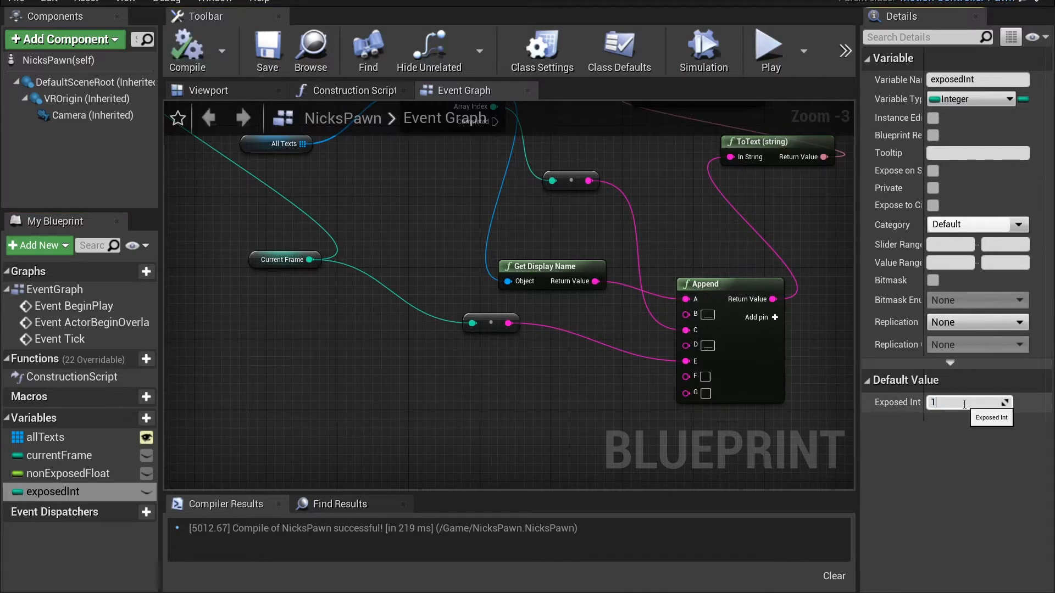
type("23")
key("Return")
left_click(188, 51)
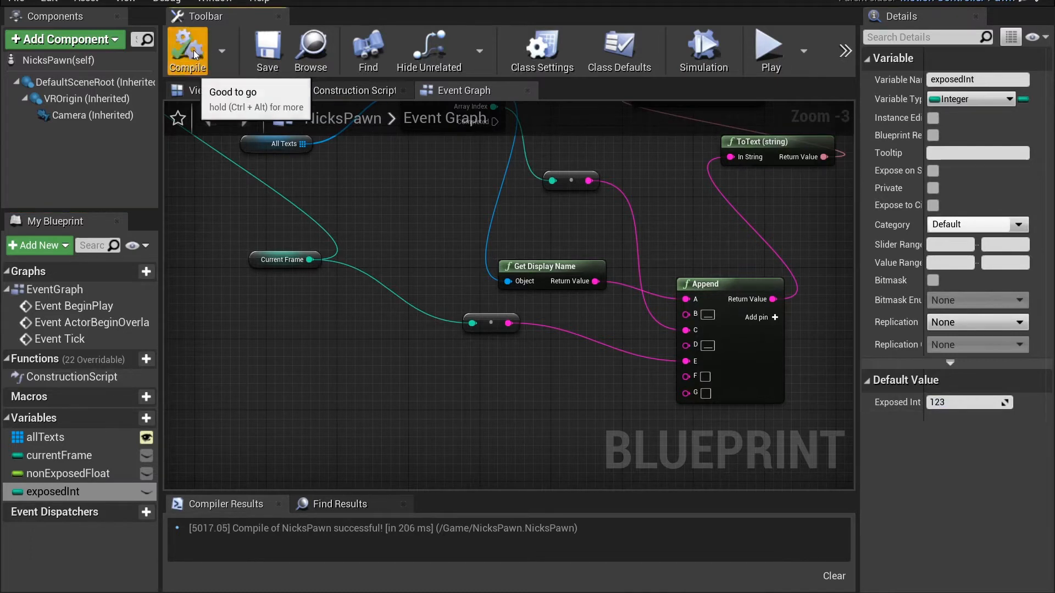
left_click(146, 491)
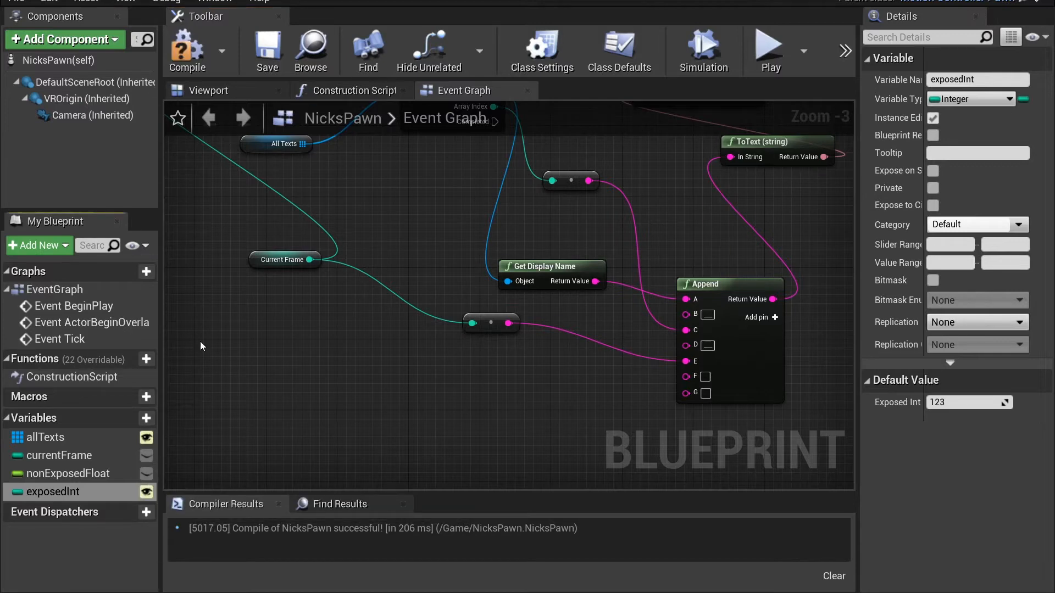
left_click(189, 51)
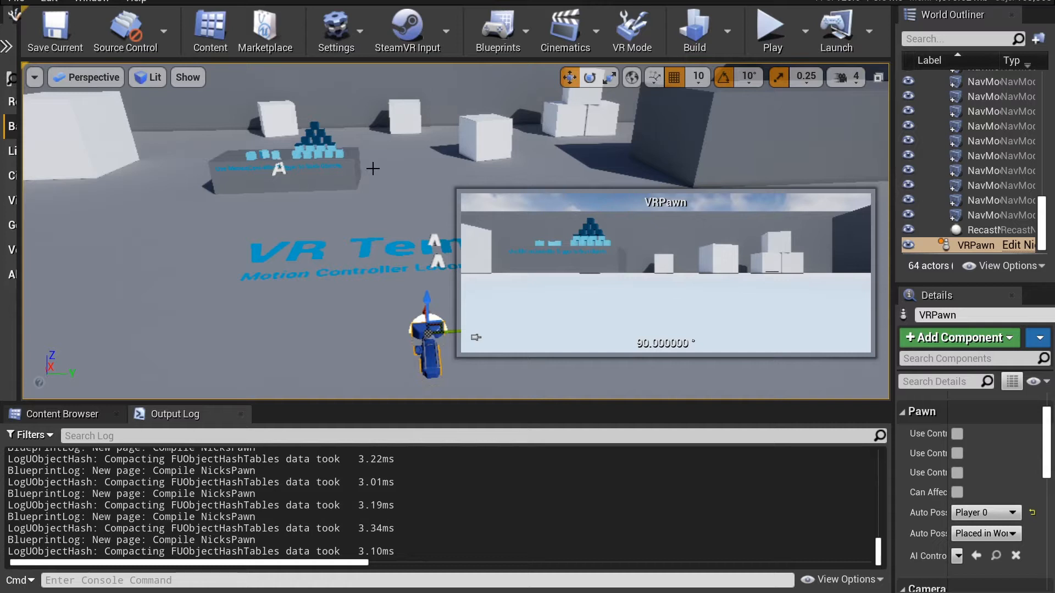
Step: In the level editor, set the Exposed Int value of the VRPawn actor to 456
scroll(985, 497, "down", 3)
scroll(970, 493, "up", 6)
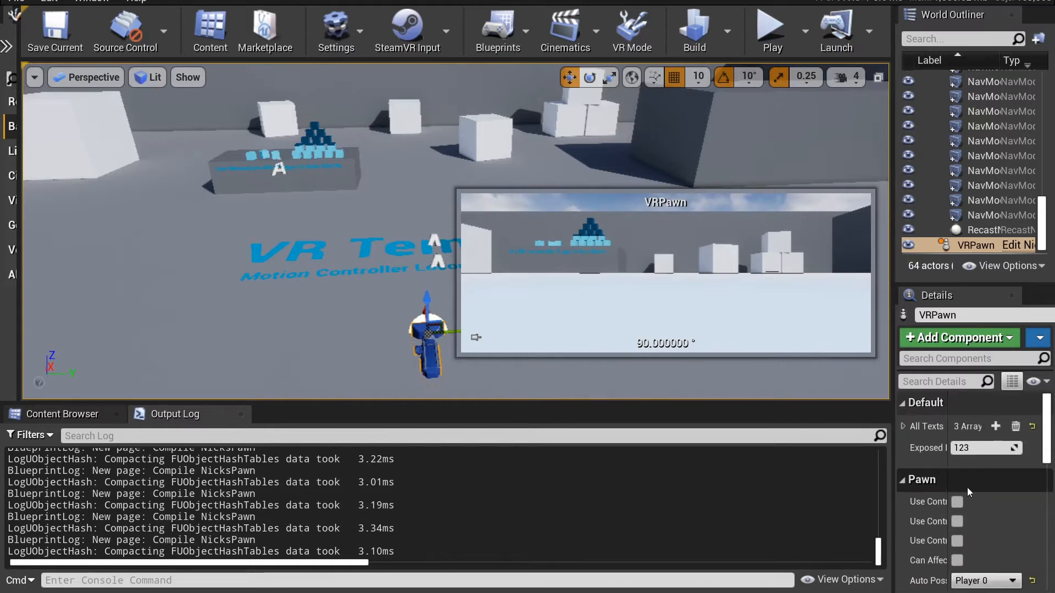
left_click(973, 447)
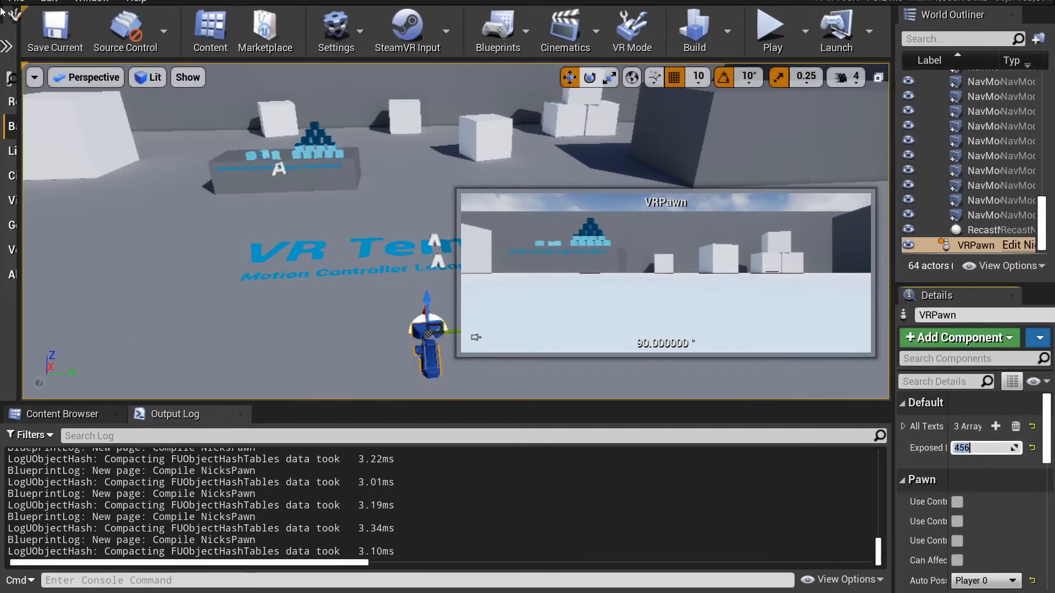
Step: Save the level, return to the NicksPawn event graph and add four more input pins to the Append node
left_click(55, 30)
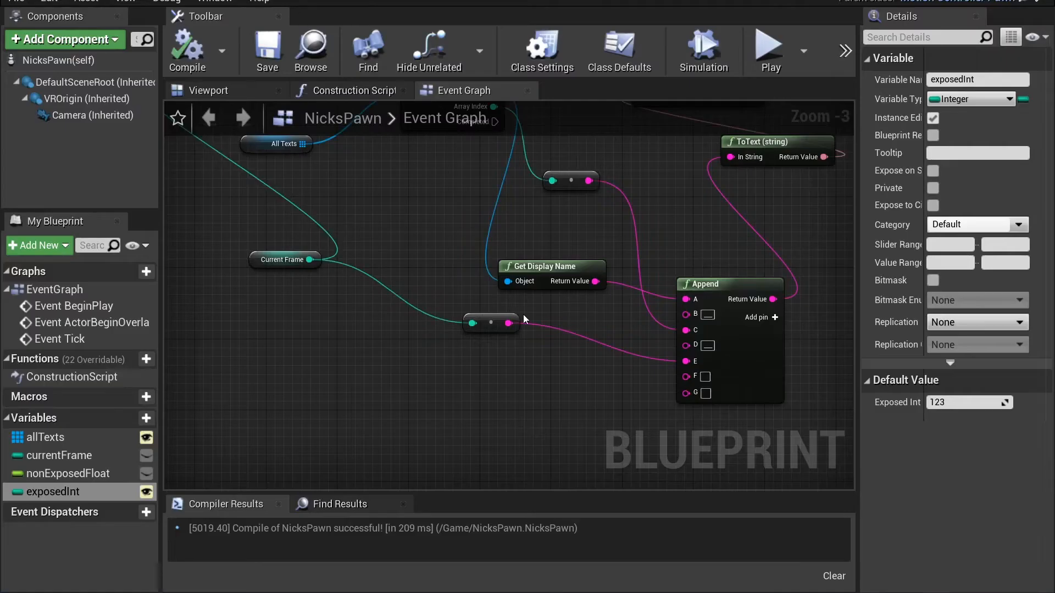
scroll(628, 335, "up", 2)
left_click(736, 244)
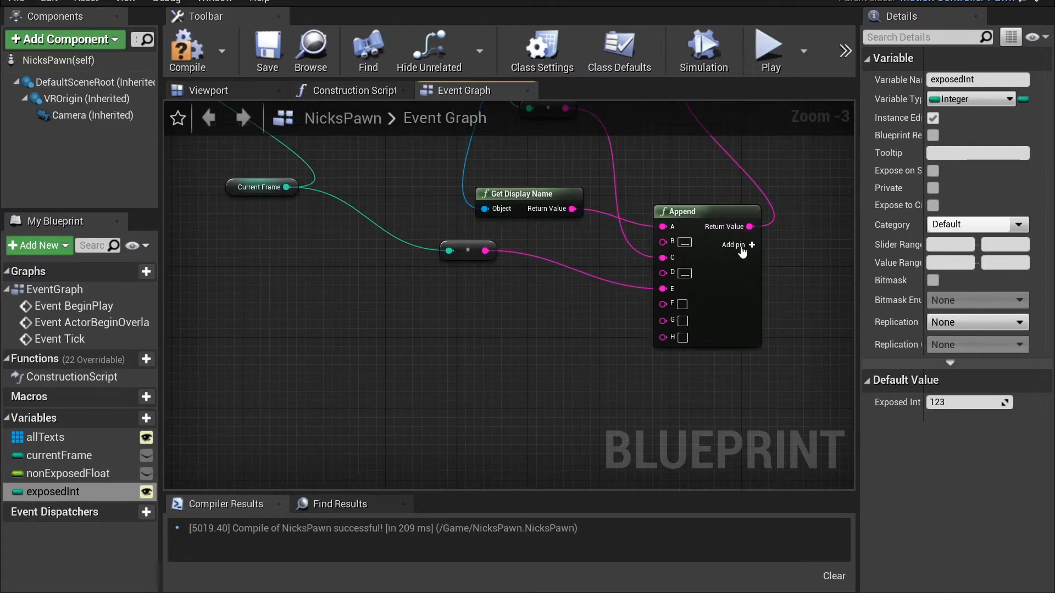
left_click(736, 244)
left_click(736, 244)
left_click(736, 244)
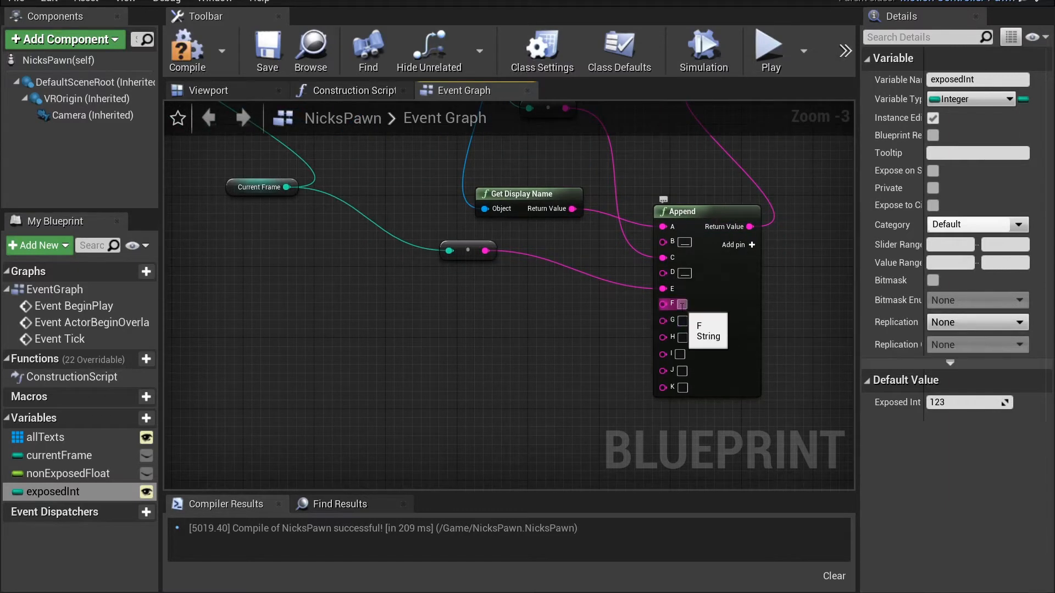
Step: Feed a nonExposedFloat getter into Append's G input as a string, with underscore separators in F and H
left_click_drag(60, 474, 427, 308)
left_click(475, 328)
left_click_drag(494, 311, 662, 320)
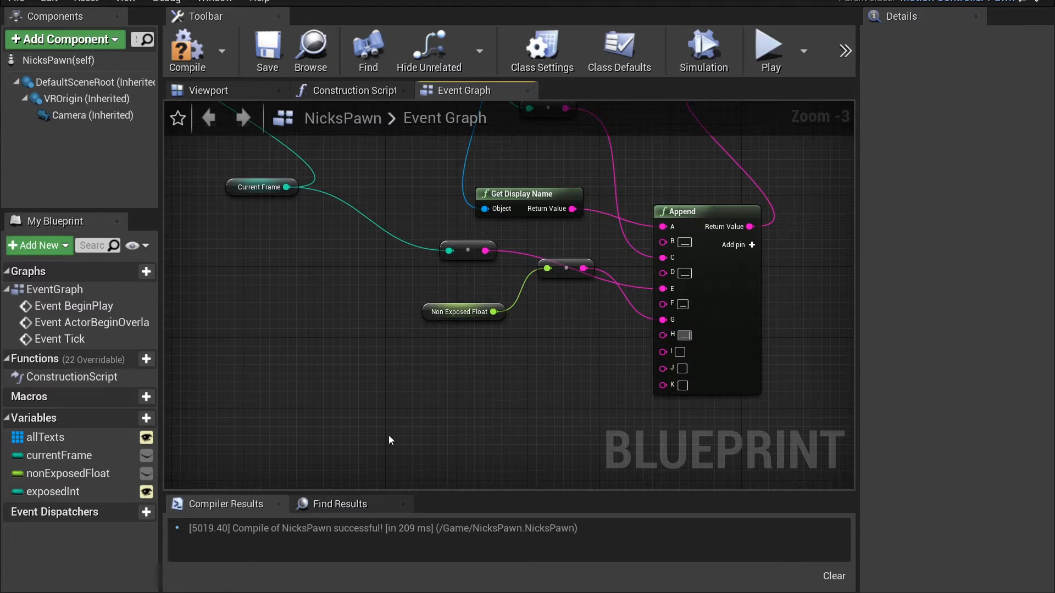
Step: Place an exposedInt getter, connect it as a string to Append's I input, and compile NicksPawn
left_click(110, 493)
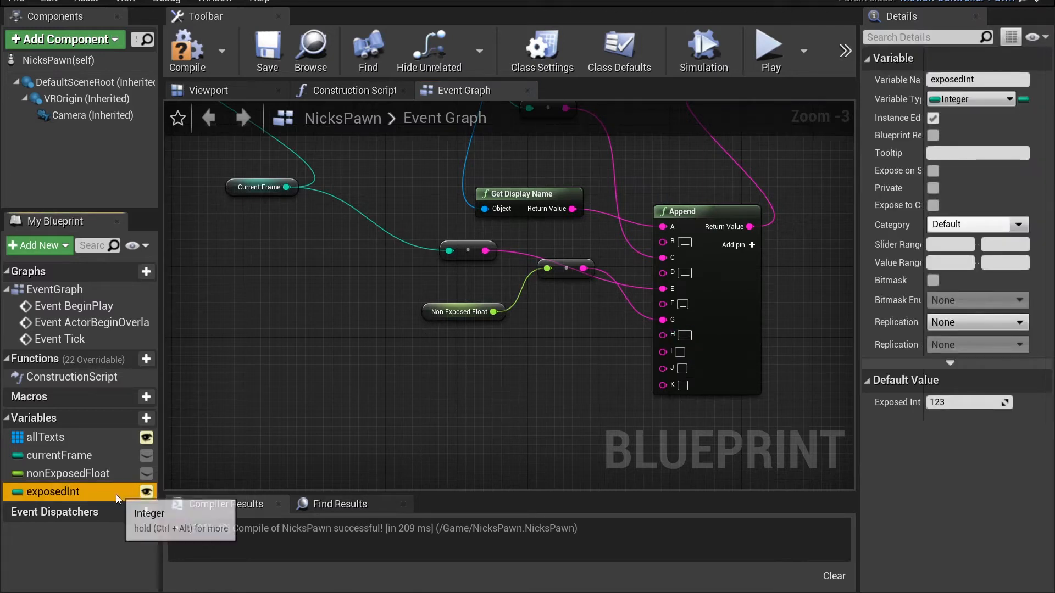
left_click_drag(116, 495, 454, 364)
left_click(486, 385)
left_click_drag(518, 374, 663, 351)
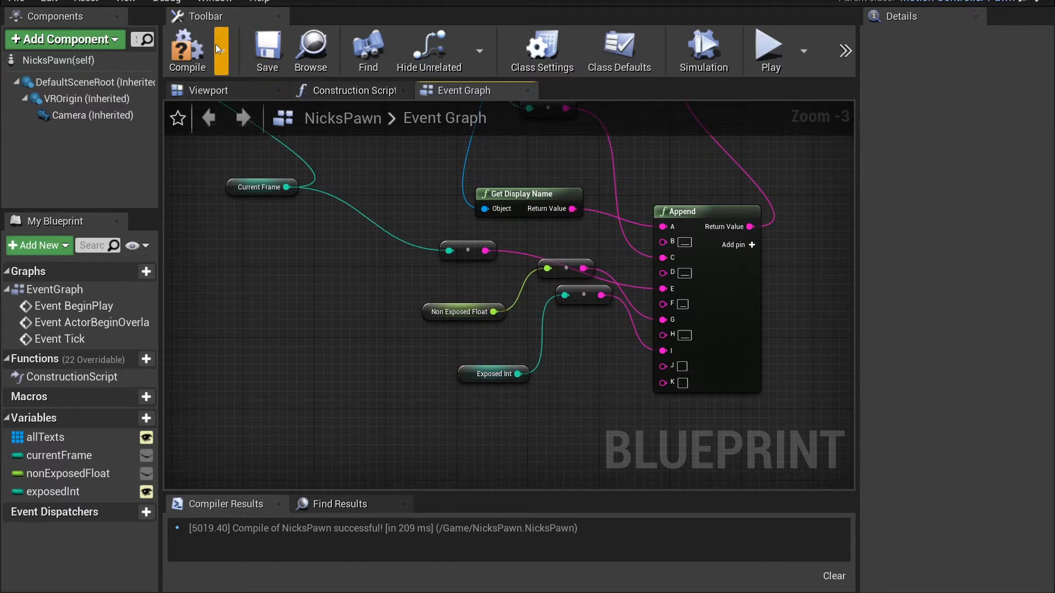
left_click(187, 53)
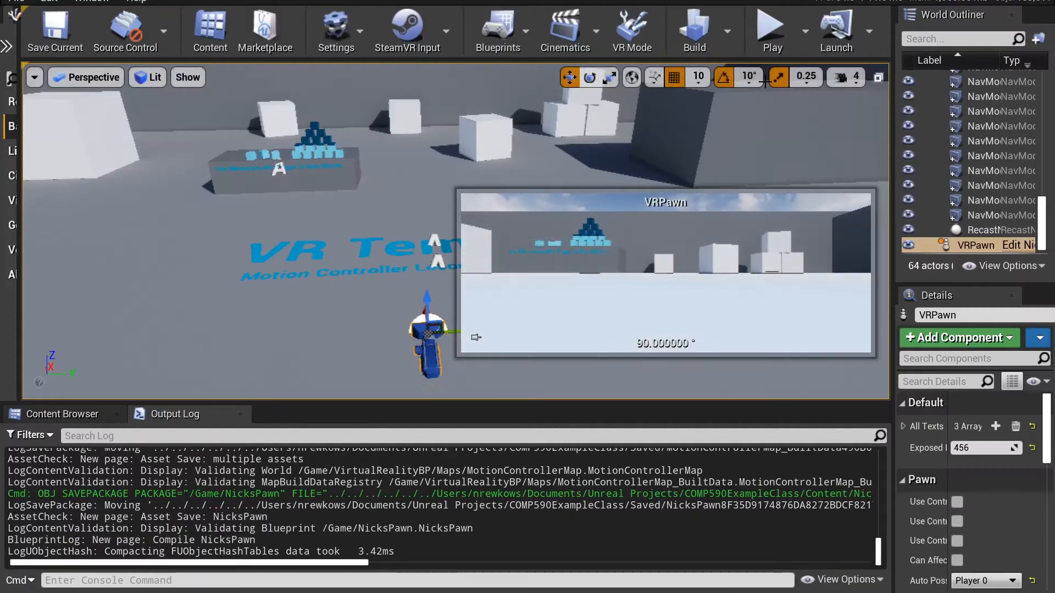
Step: Play the level, eject from the pawn to inspect the Text Render actors' output up close, and stop the session
left_click(777, 34)
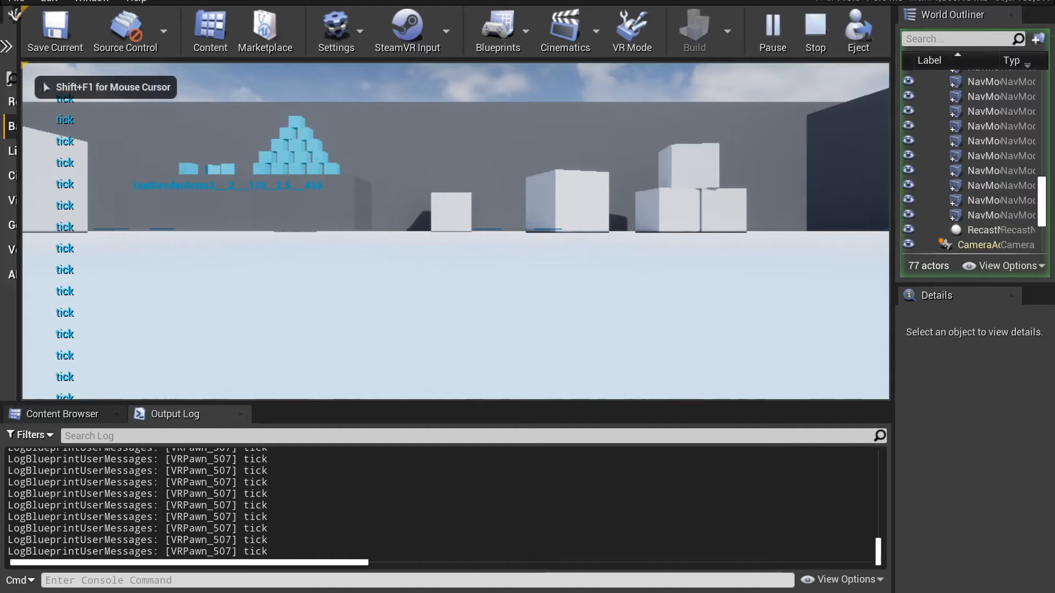
key("shift+F1")
left_click(858, 34)
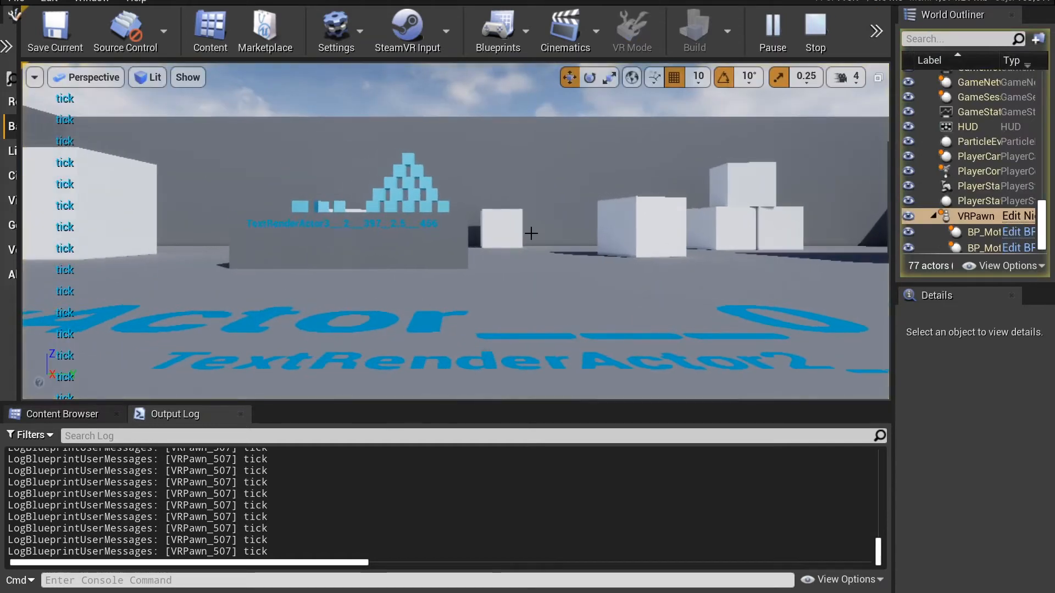
scroll(396, 187, "up", 7)
scroll(396, 190, "down", 2)
right_click_drag(404, 231, 329, 231)
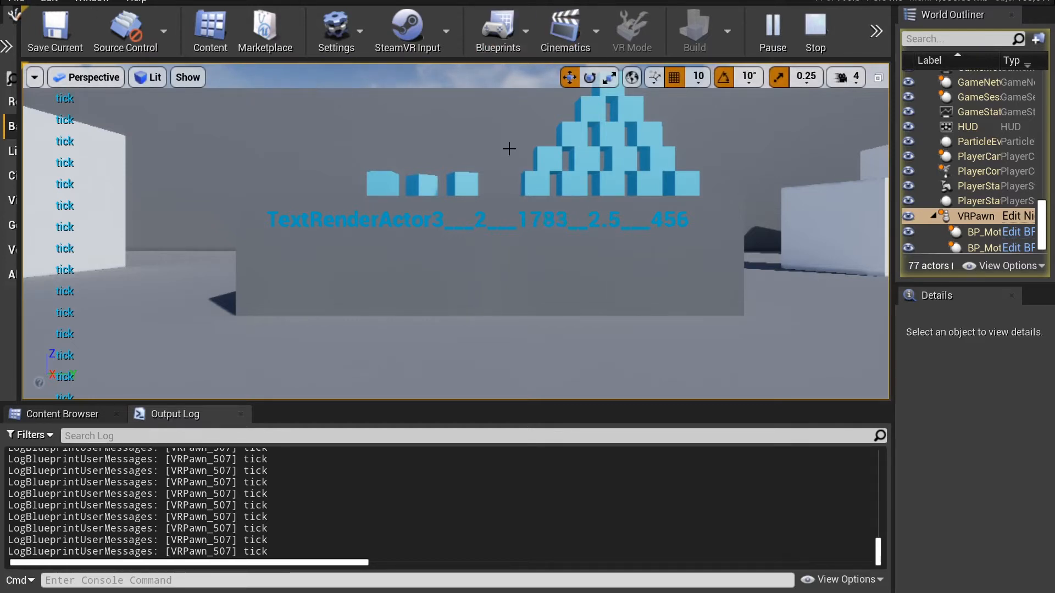
key("Escape")
Step: Open NicksPawn's parent class MotionControllerPawn and examine the Handle Teleportation and Handle Controller Input sections of its event graph
left_click(286, 4)
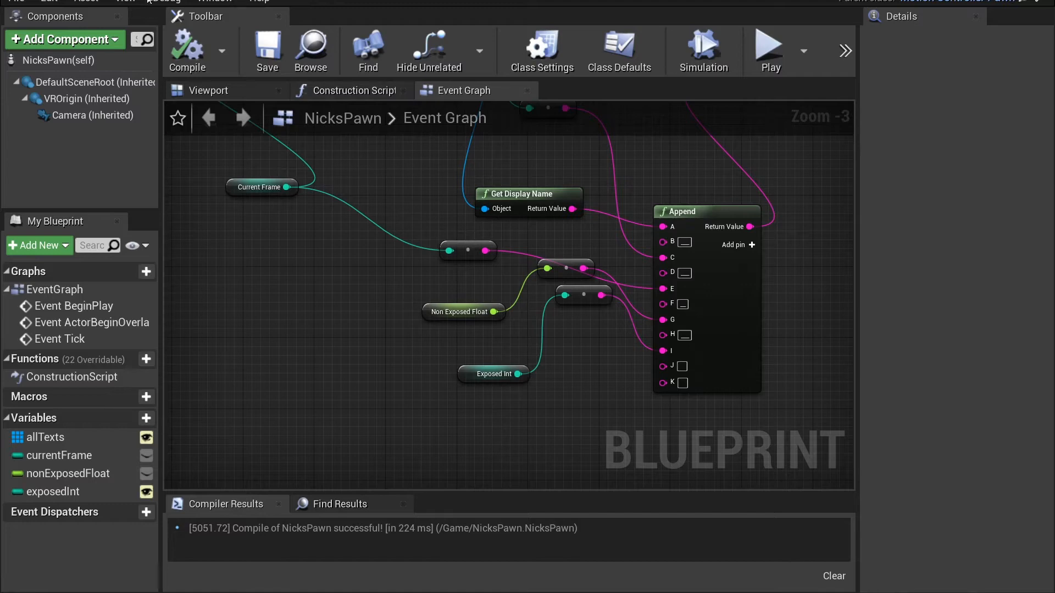
left_click(1036, 2)
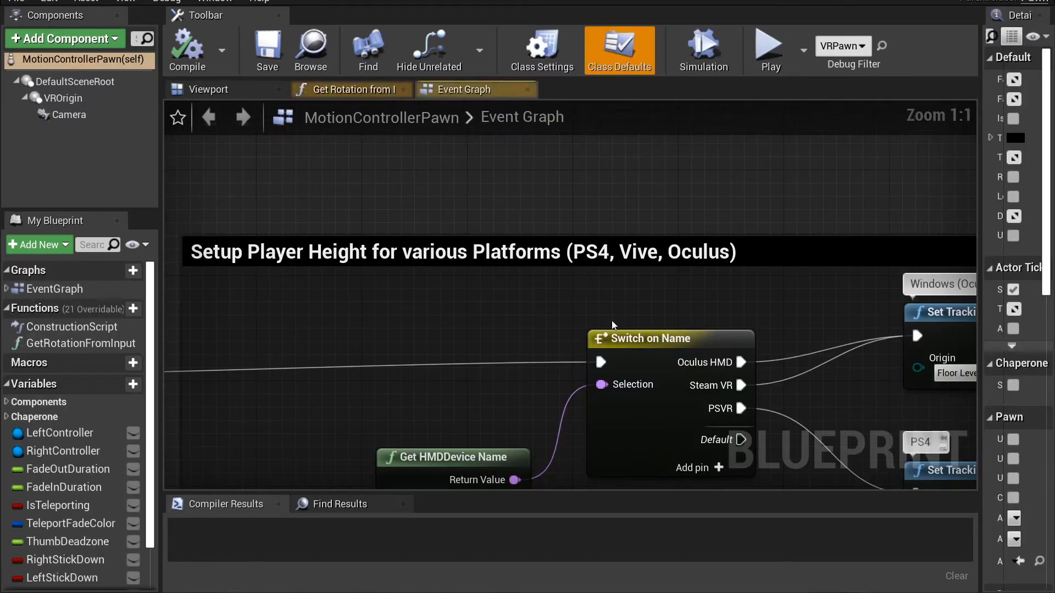
right_click_drag(473, 351, 441, 191)
scroll(442, 191, "down", 12)
right_click_drag(351, 391, 443, 326)
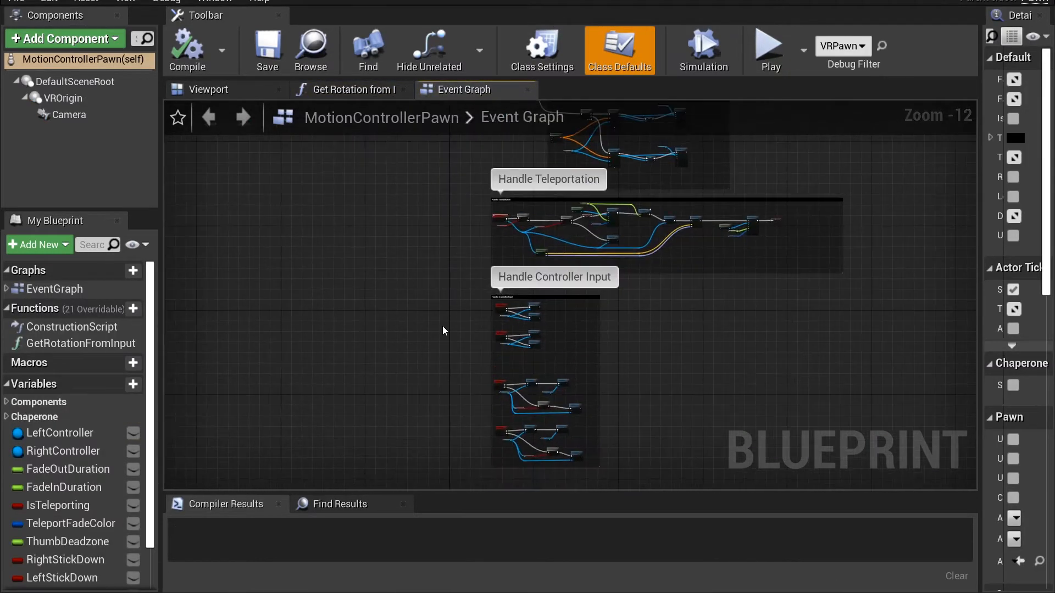
scroll(446, 323, "up", 4)
scroll(526, 222, "up", 5)
right_click_drag(527, 222, 406, 487)
right_click_drag(516, 313, 510, 402)
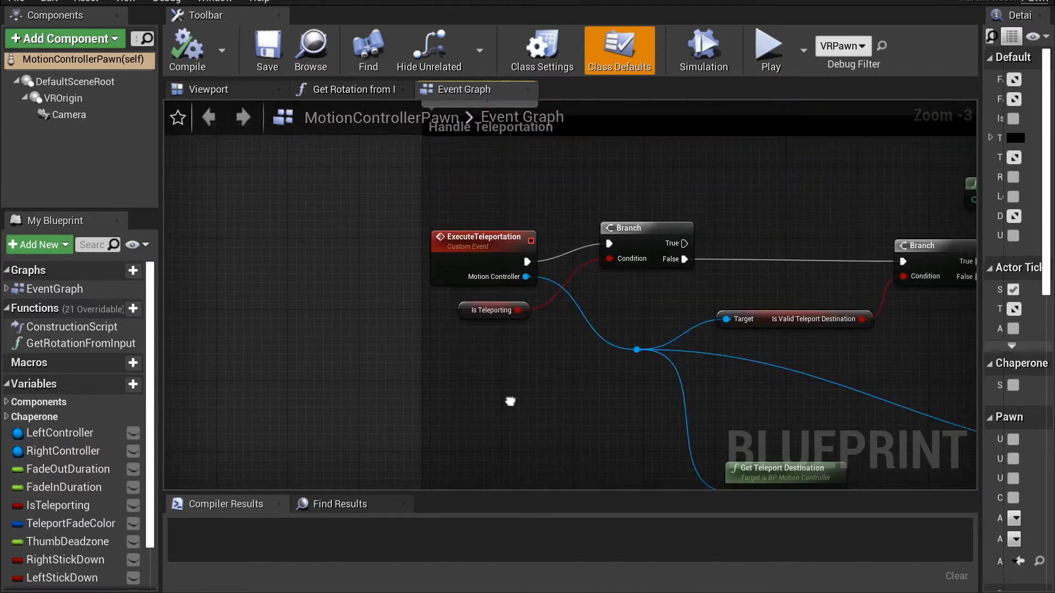
scroll(513, 363, "down", 7)
right_click_drag(512, 364, 427, 160)
scroll(470, 339, "up", 1)
scroll(332, 359, "up", 4)
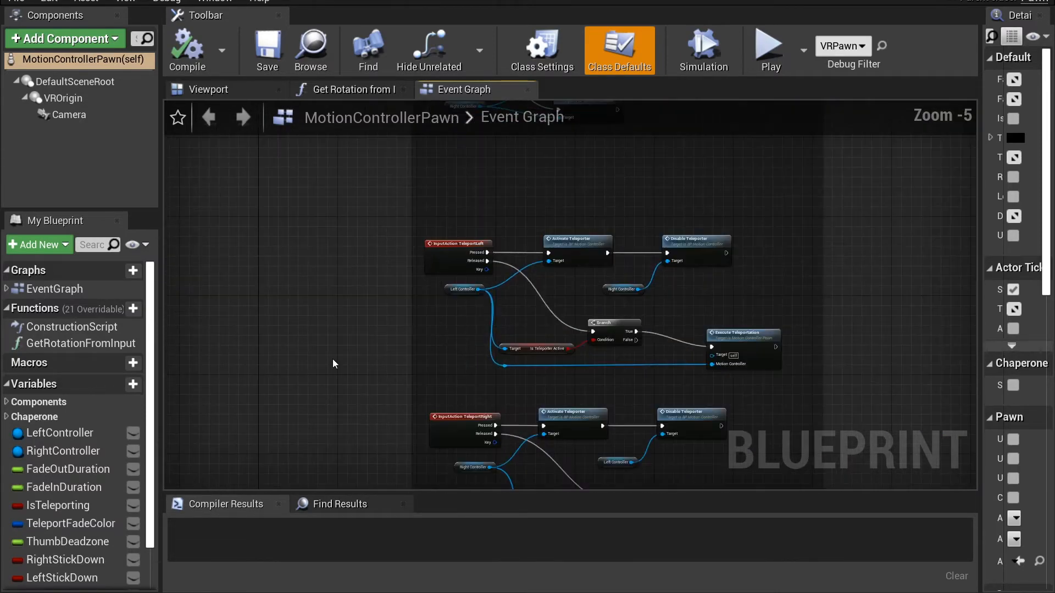
Step: Locate the existing Event Tick in MotionControllerPawn and compare it with the Parent: Tick call in NicksPawn
right_click(310, 291)
type("tick")
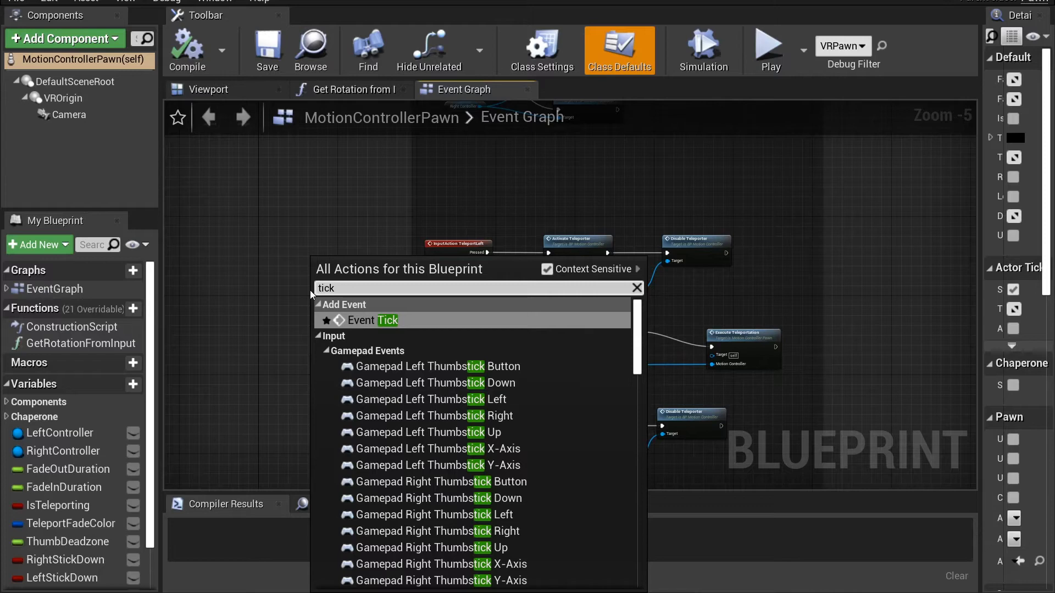
key("Return")
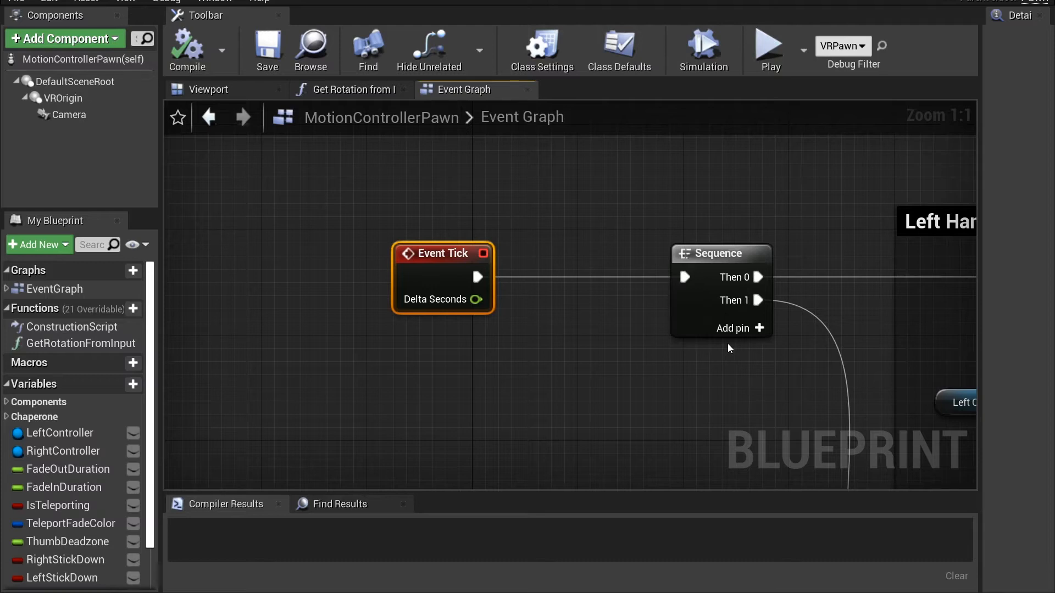
left_click(286, 0)
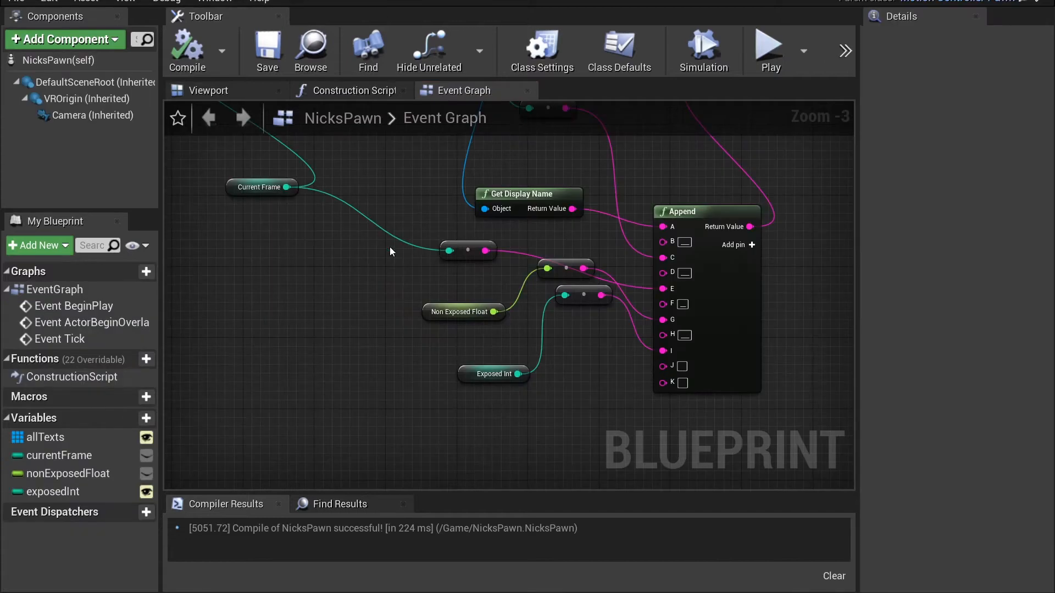
right_click_drag(373, 220, 749, 428)
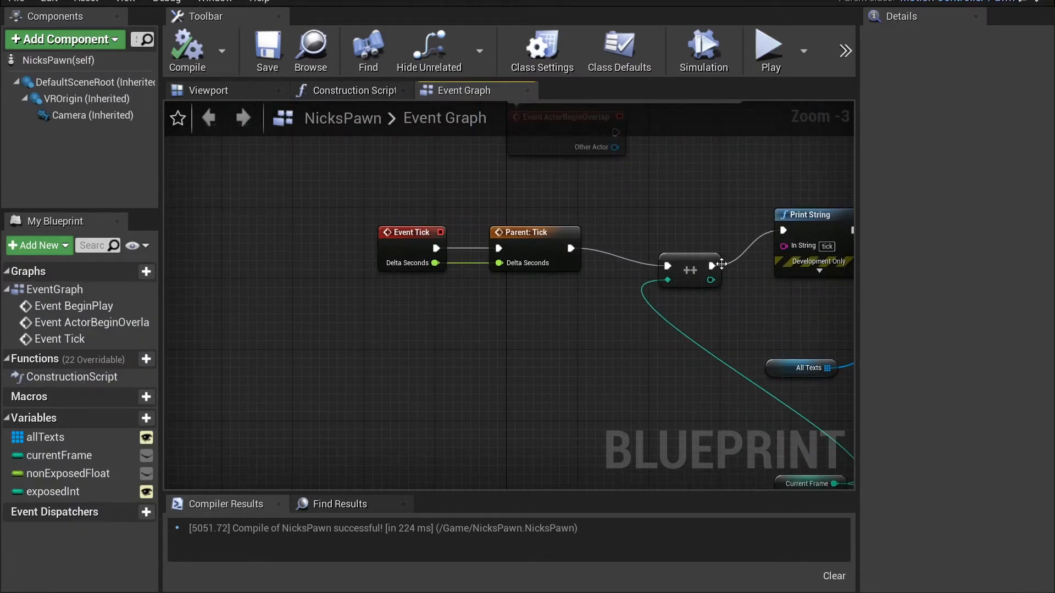
Step: Return to MotionControllerPawn and examine the Left and Right Hand Teleport Rotation logic driven by its Event Tick
left_click(419, 1)
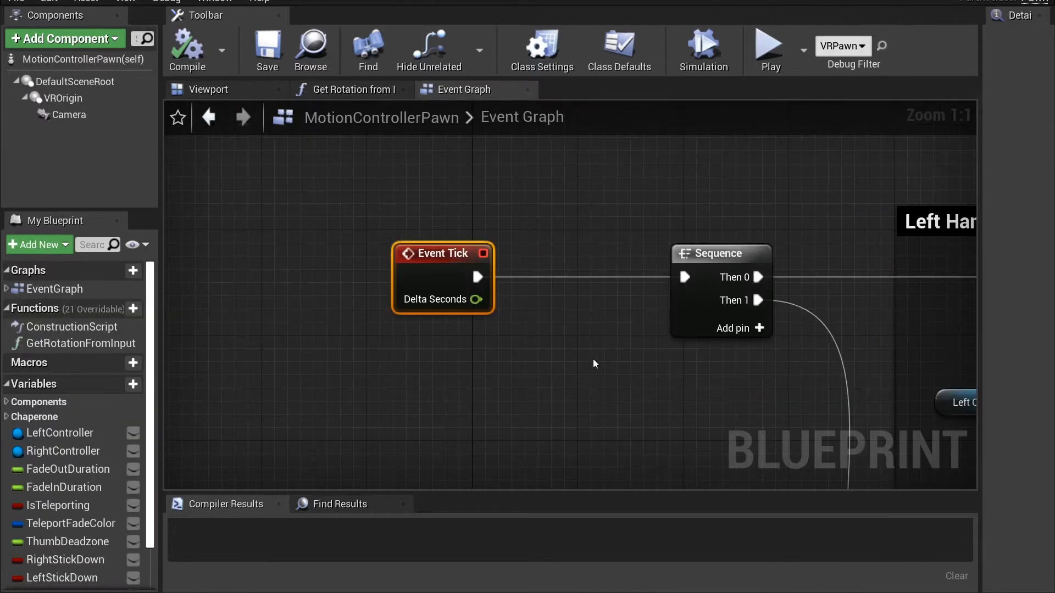
right_click_drag(594, 363, 401, 322)
scroll(451, 328, "down", 4)
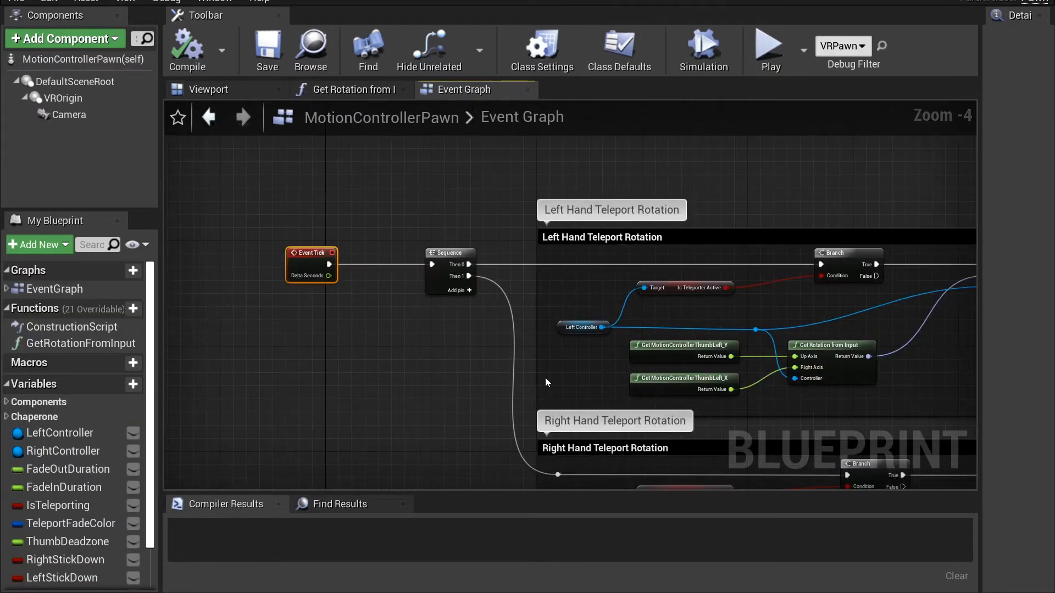
right_click_drag(539, 370, 378, 243)
scroll(431, 286, "down", 3)
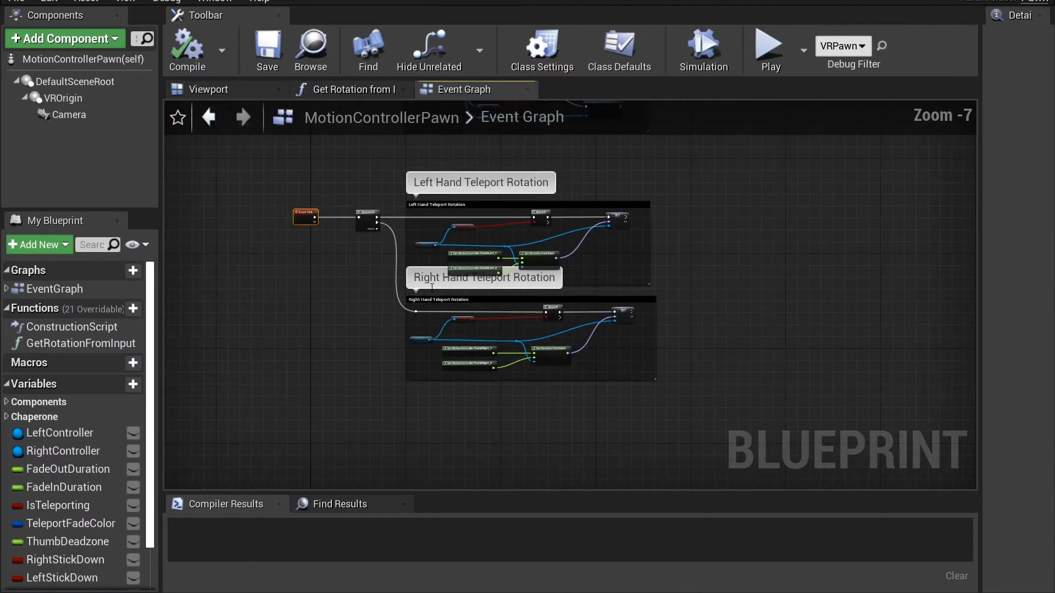
scroll(432, 286, "up", 3)
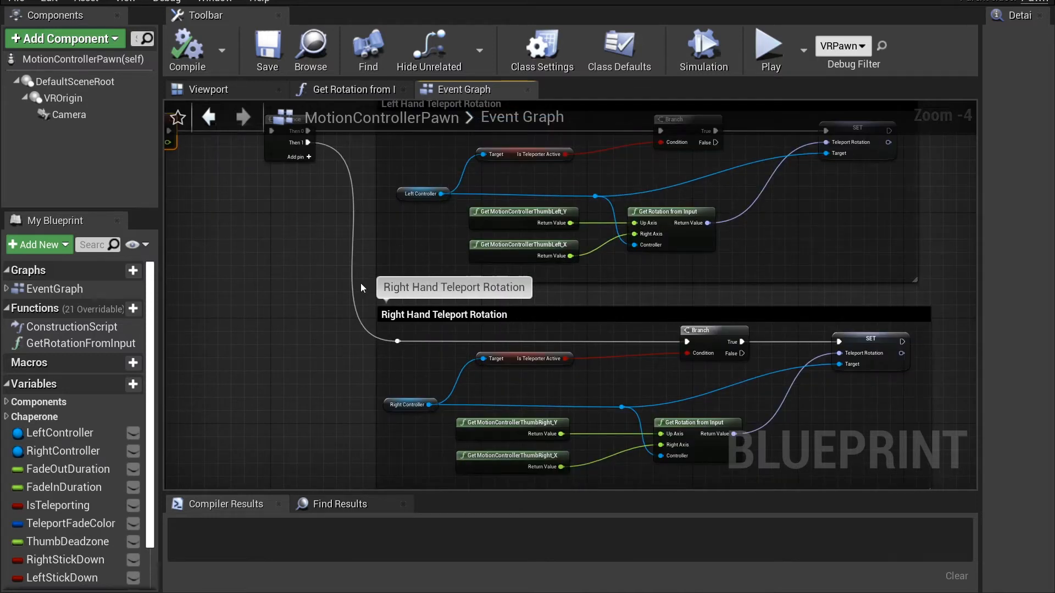
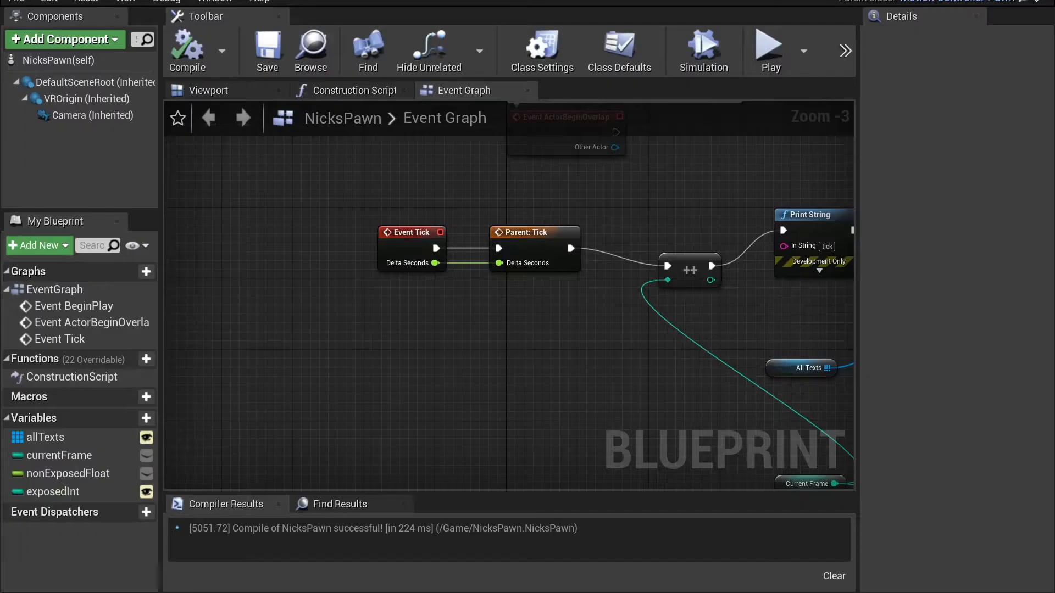
Step: Review the NicksPawn Tick logic from the frame increment through the For Each Loop to the Append and Set Text nodes
right_click_drag(575, 371, 272, 322)
scroll(274, 325, "down", 4)
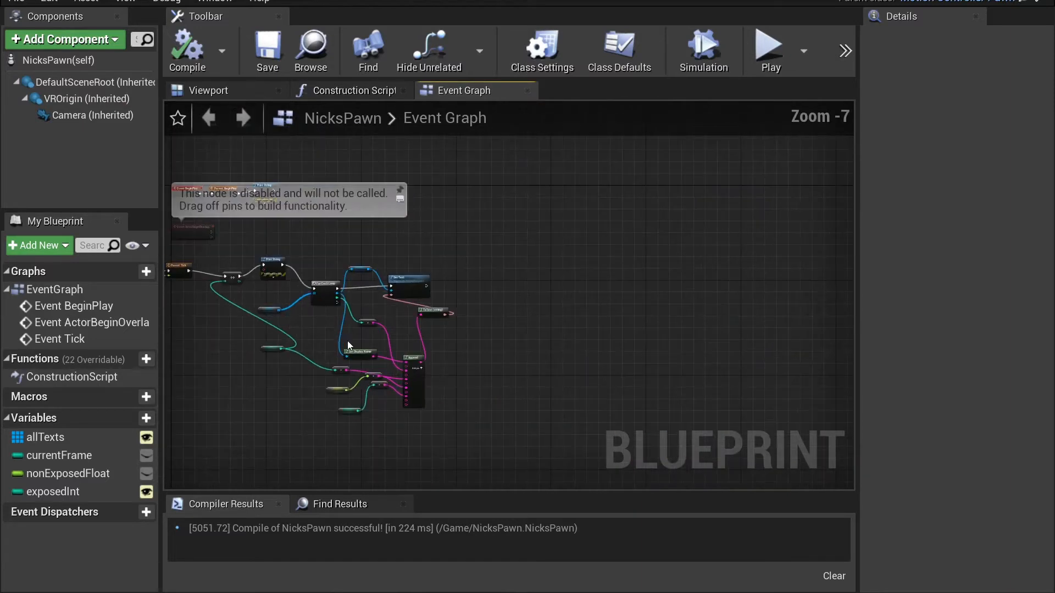
scroll(347, 341, "up", 3)
right_click_drag(323, 374, 462, 346)
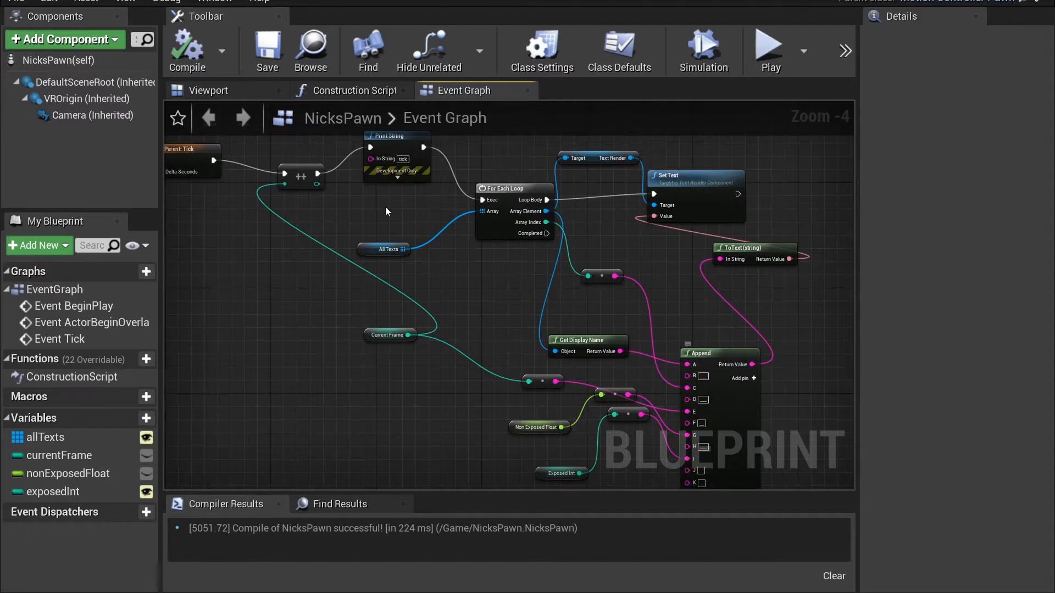
Step: Create an Actor Component blueprint class named stringOutput in the Content folder and save it
left_click(110, 1)
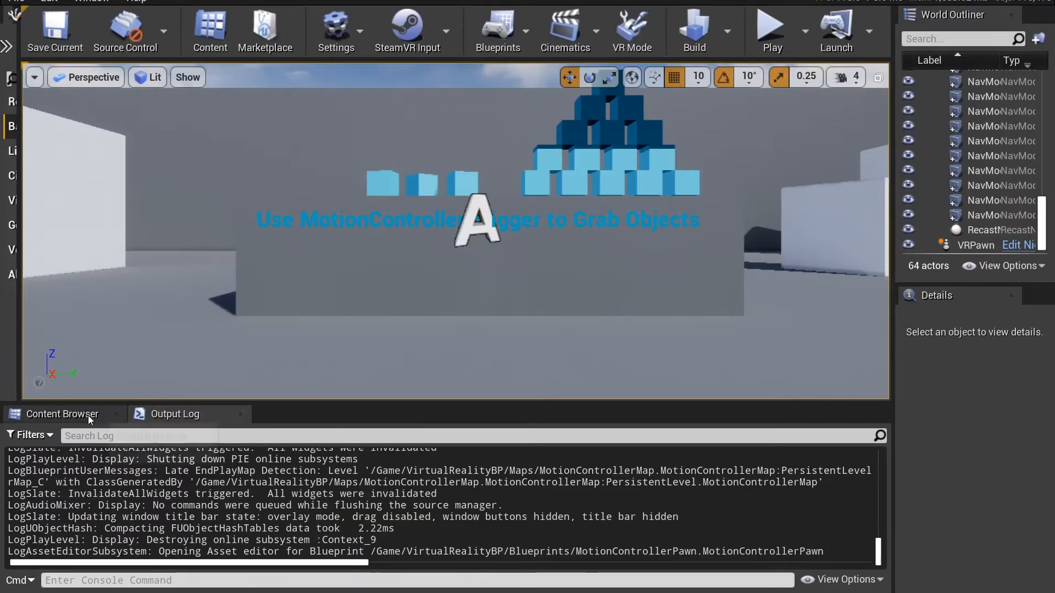
left_click(88, 415)
right_click(554, 499)
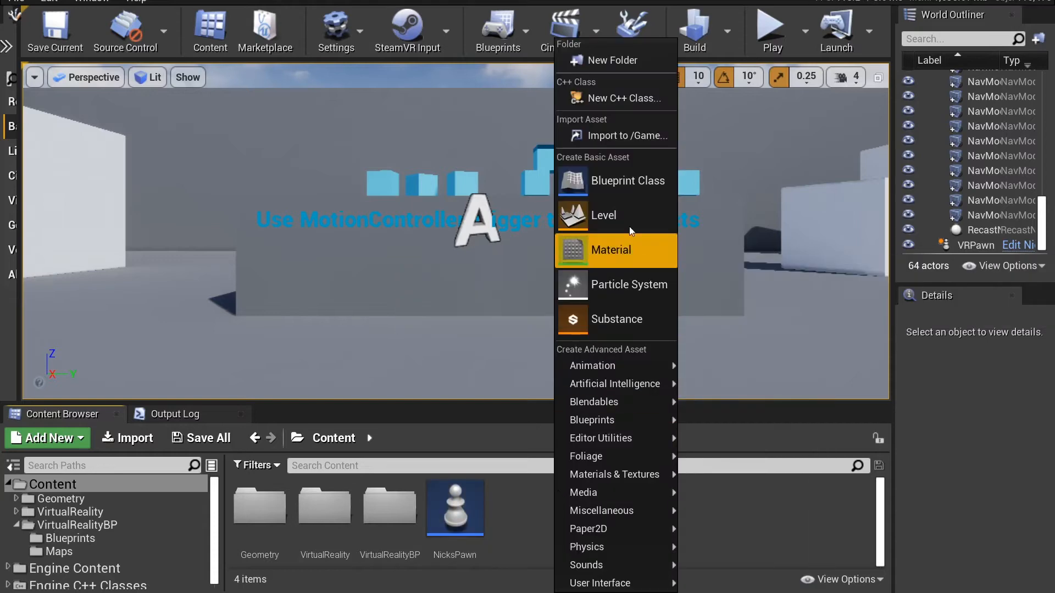
left_click(626, 181)
left_click(408, 286)
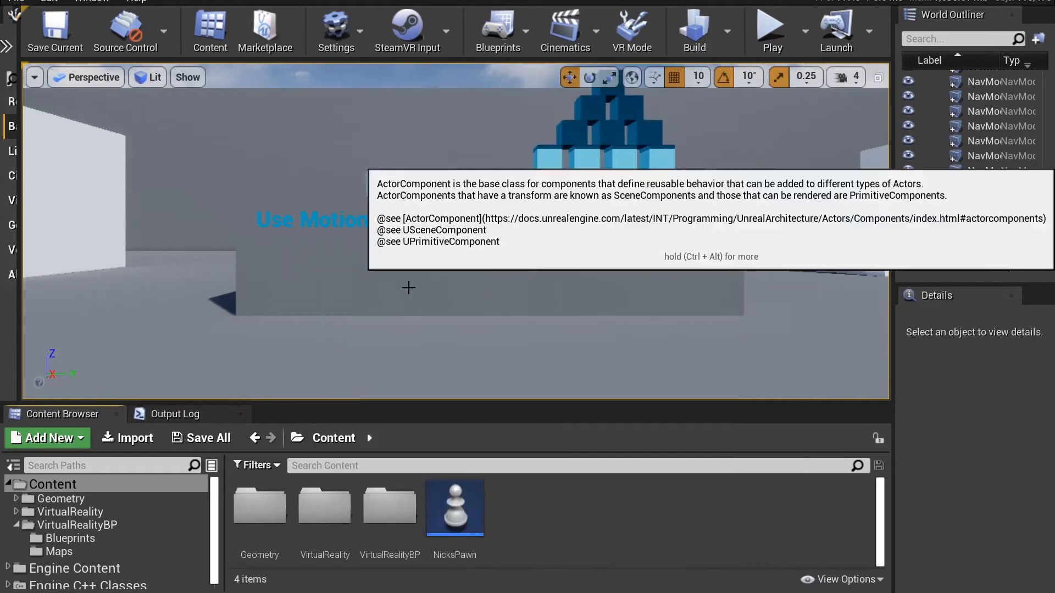
type("stri")
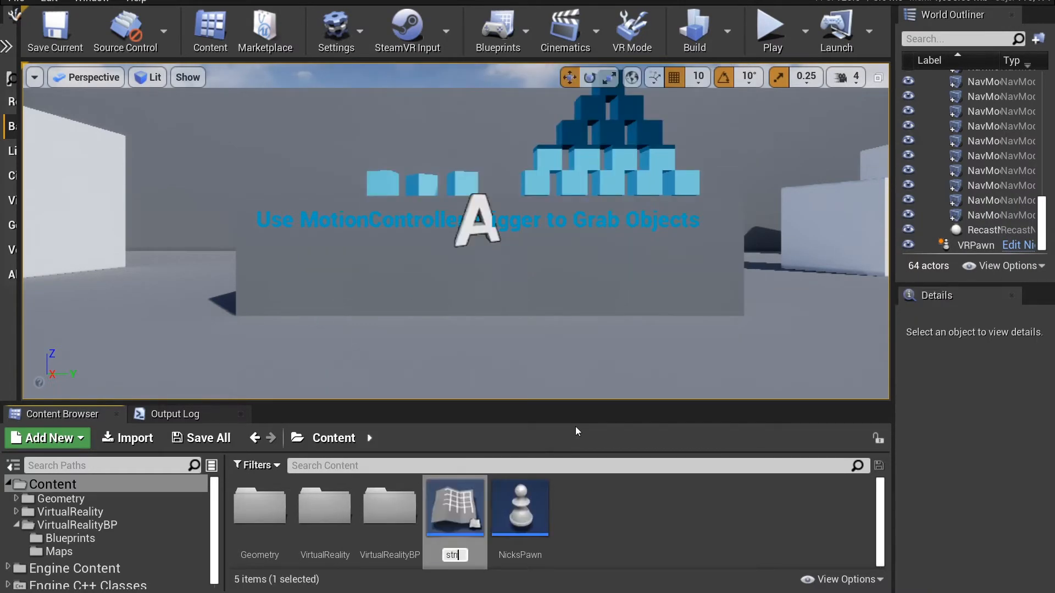
type("ngOutputp")
key("Return")
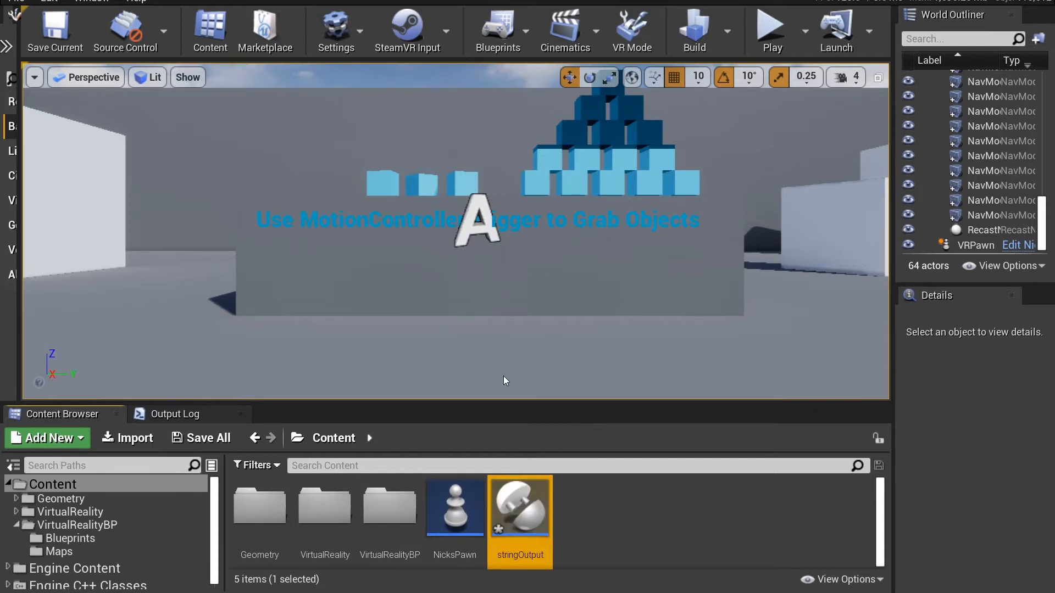
right_click(544, 516)
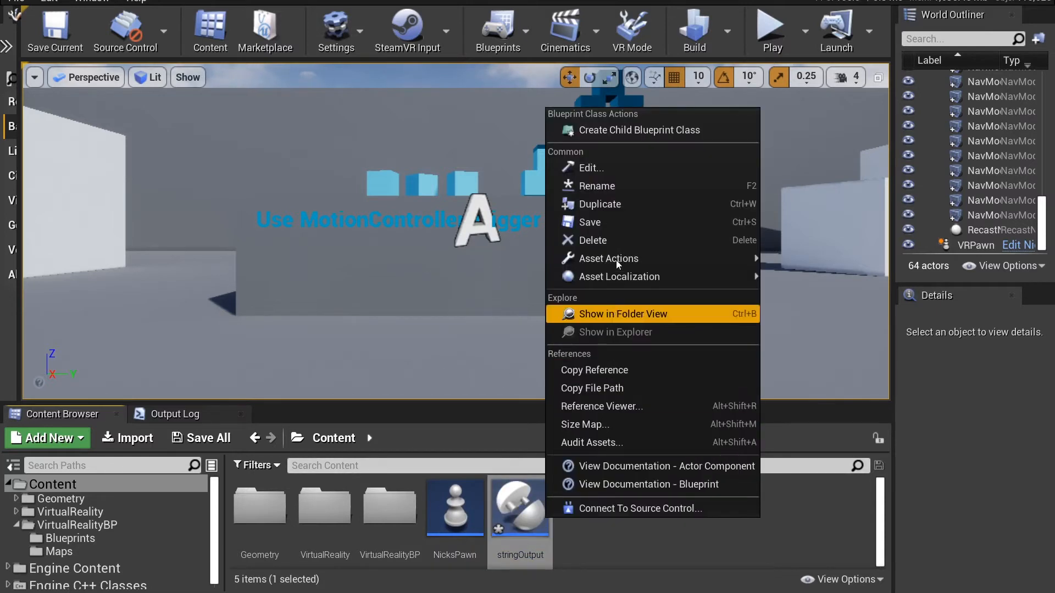
left_click(617, 226)
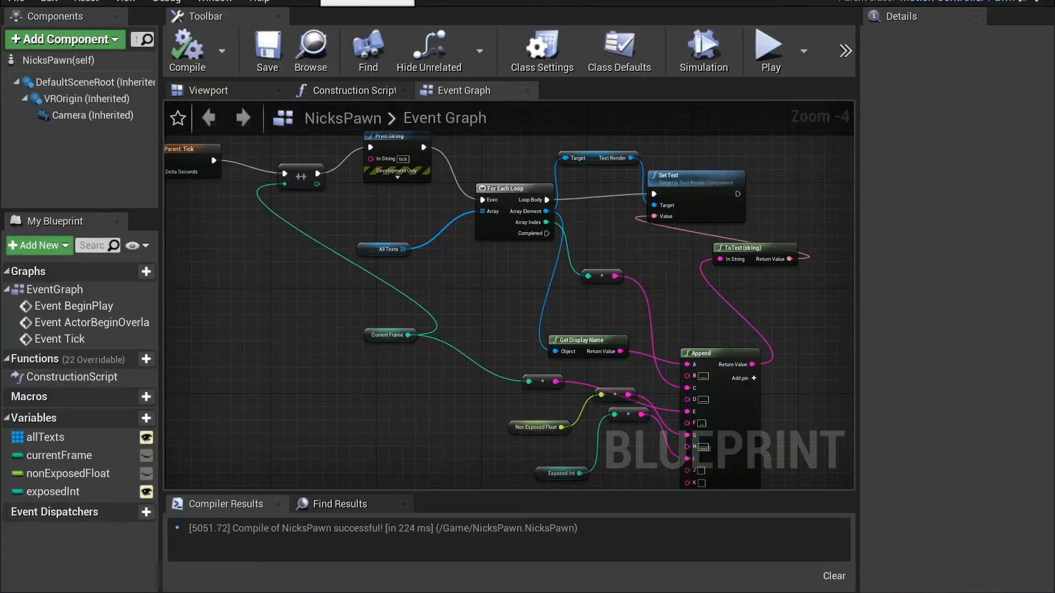
Step: Add the stringOutput component to the NicksPawn blueprint
left_click(94, 41)
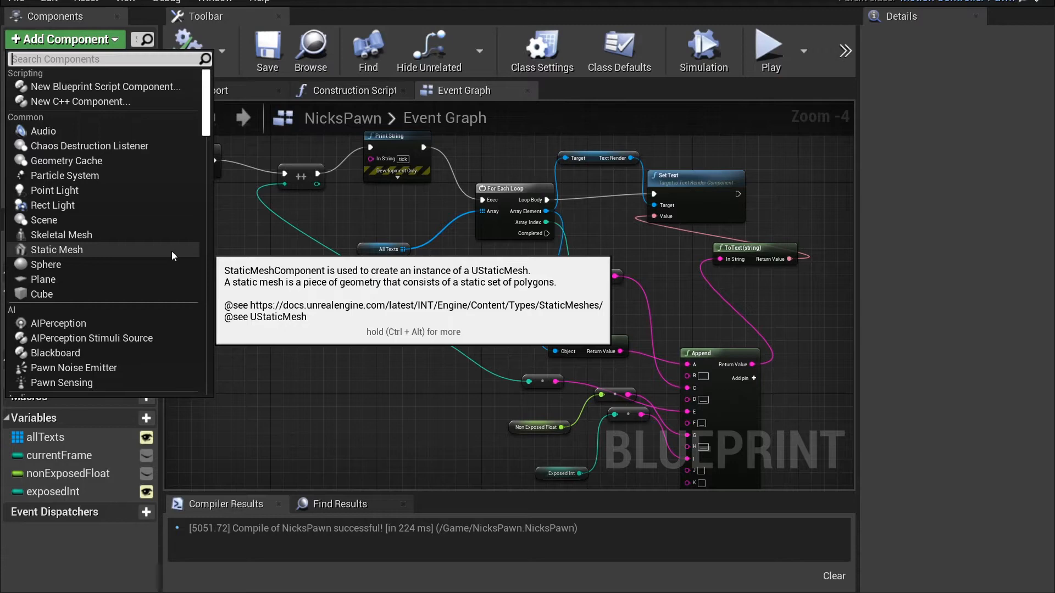
type("string")
key("Return")
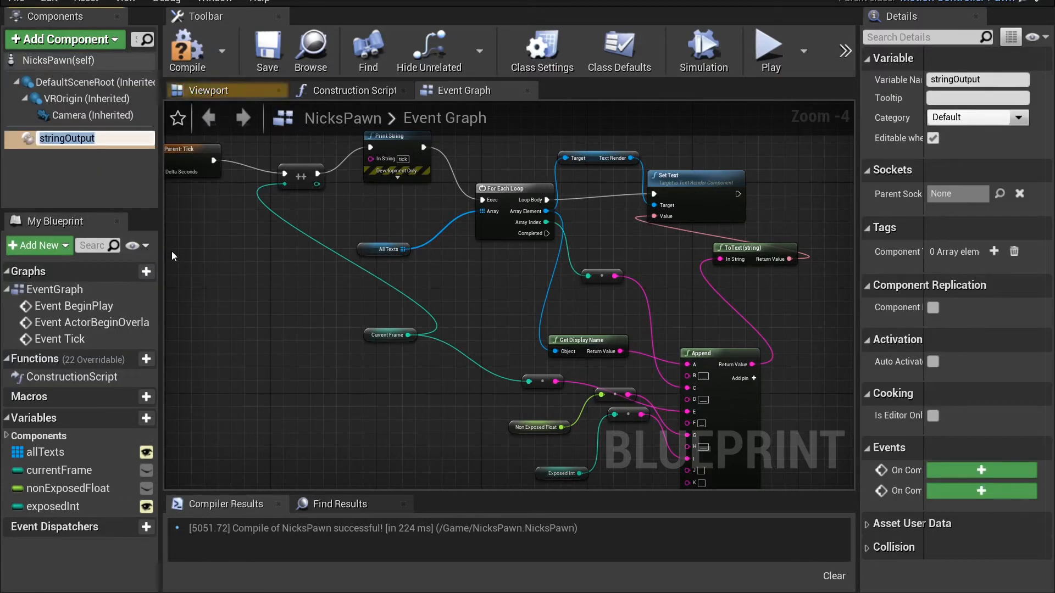
Step: Compile NicksPawn and open the stringOutput component blueprint from the Content folder
left_click(140, 202)
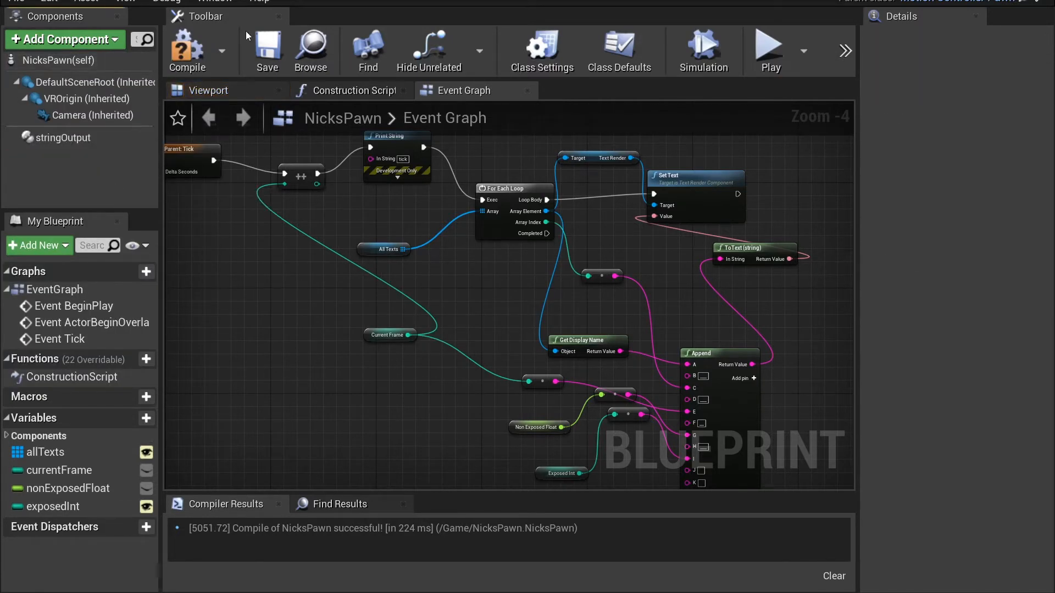
left_click(187, 49)
left_click(61, 136)
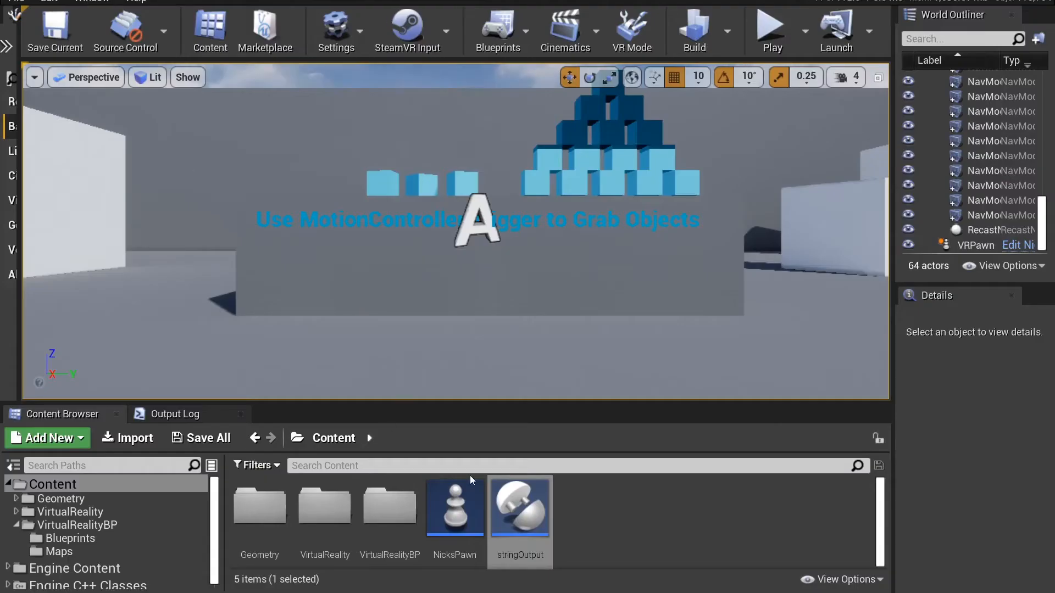
double_click(514, 537)
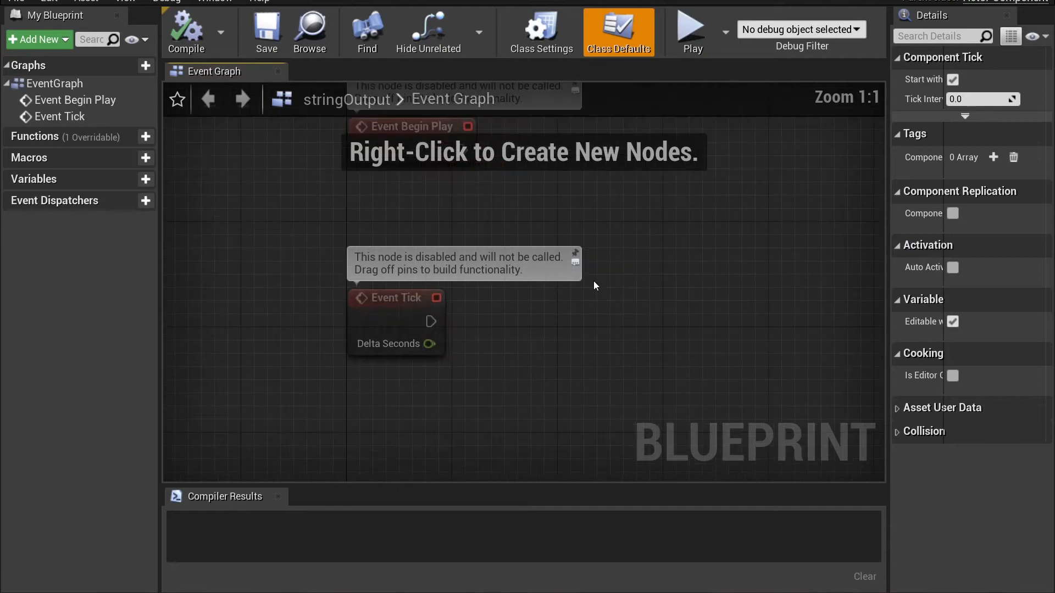
scroll(572, 285, "down", 5)
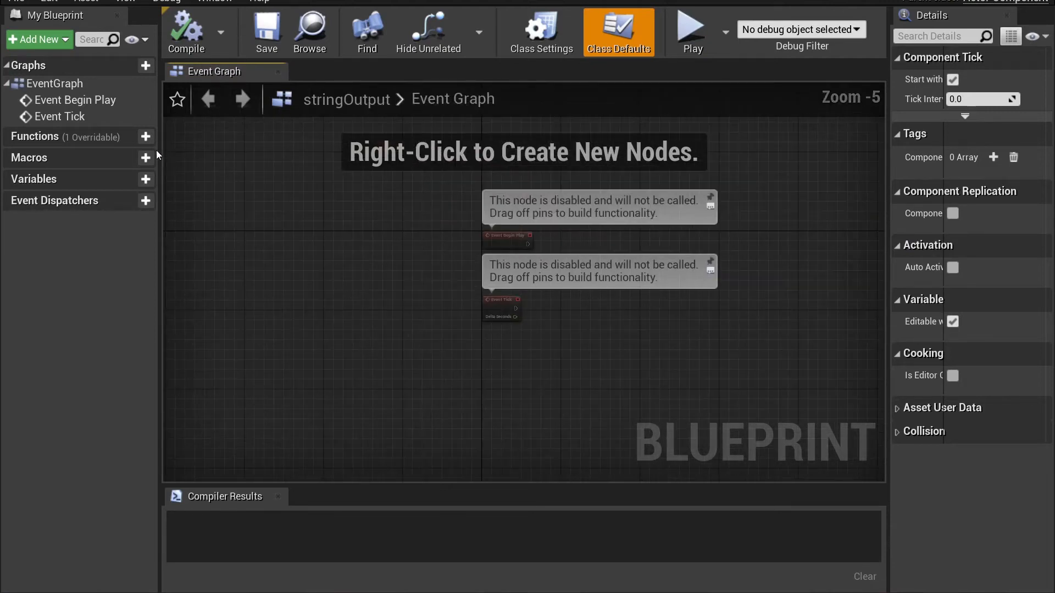
Step: Add a function named createTextOutput to the stringOutput blueprint and compile it
left_click(141, 137)
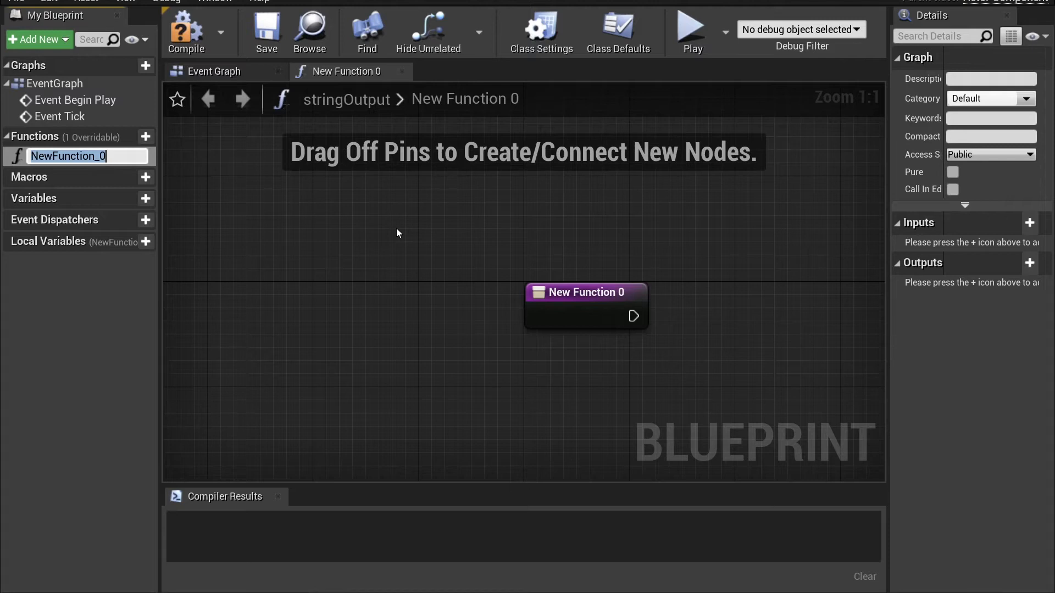
type("createText")
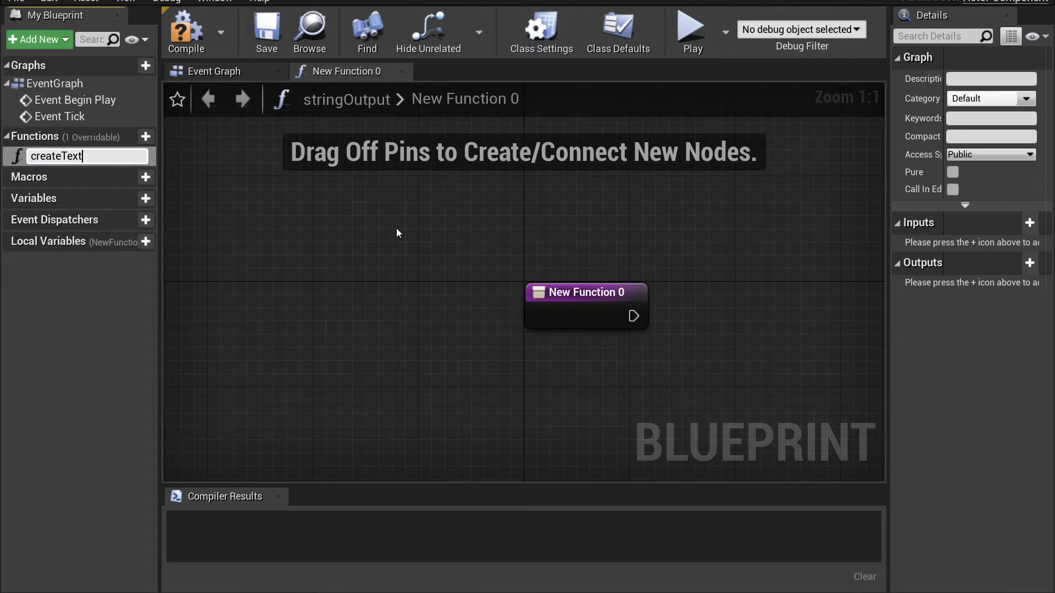
type("Output")
key("Return")
left_click(204, 22)
Step: Review which values feed the Append node in the NicksPawn Event Graph, and return to the stringOutput blueprint
left_click(258, 0)
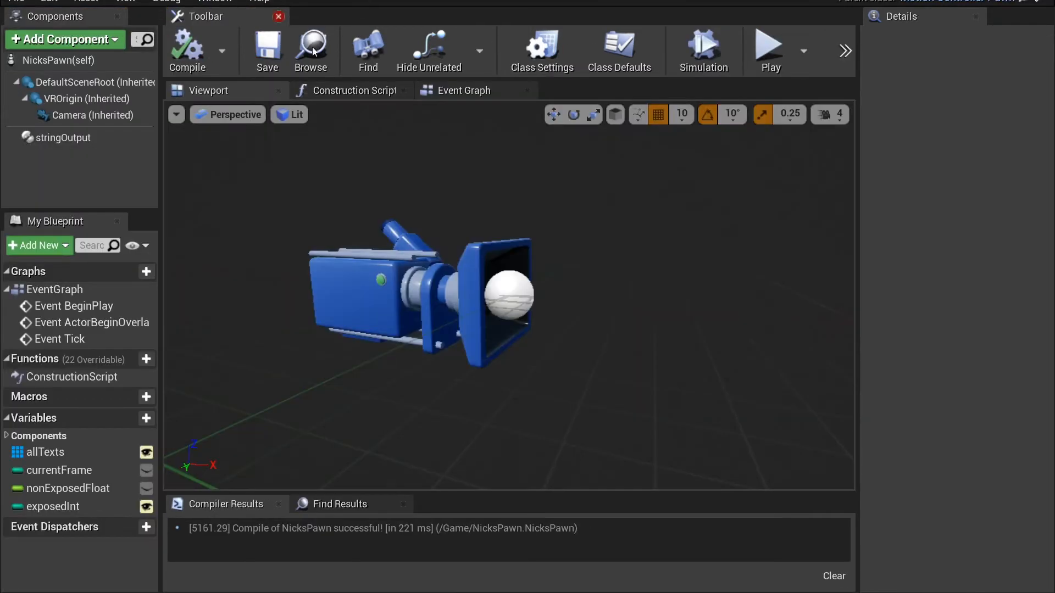
left_click(447, 97)
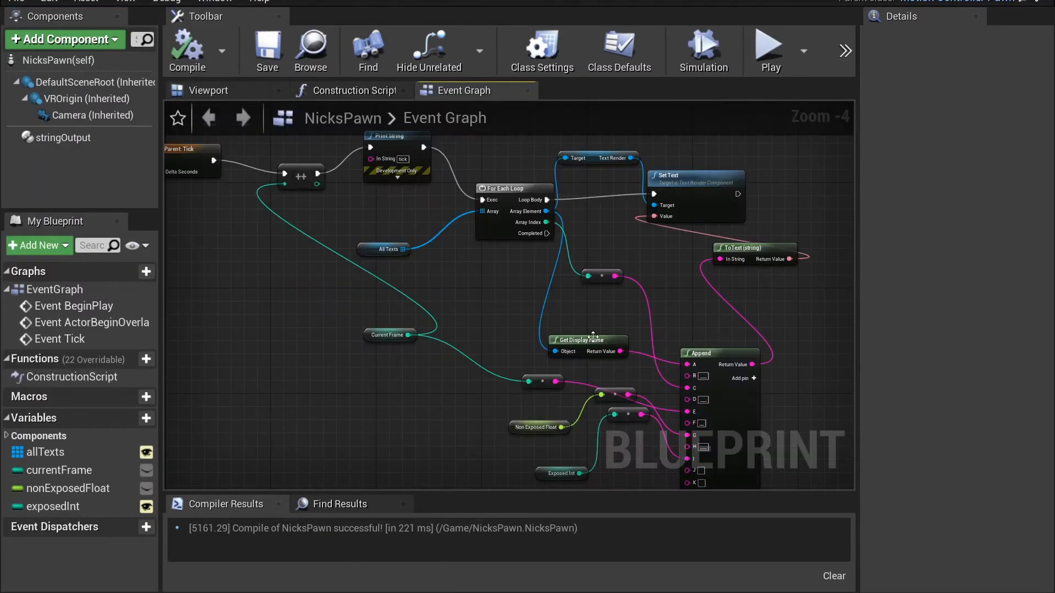
mouse_move(590, 334)
right_mouse_down()
mouse_move(559, 304)
mouse_move(593, 324)
right_mouse_up()
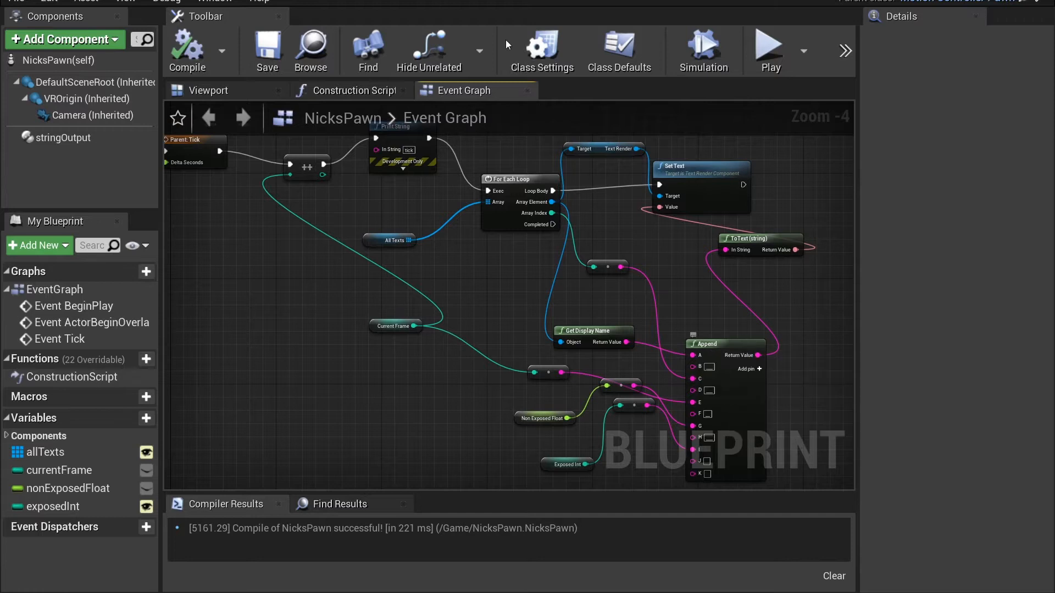
left_click(582, 1)
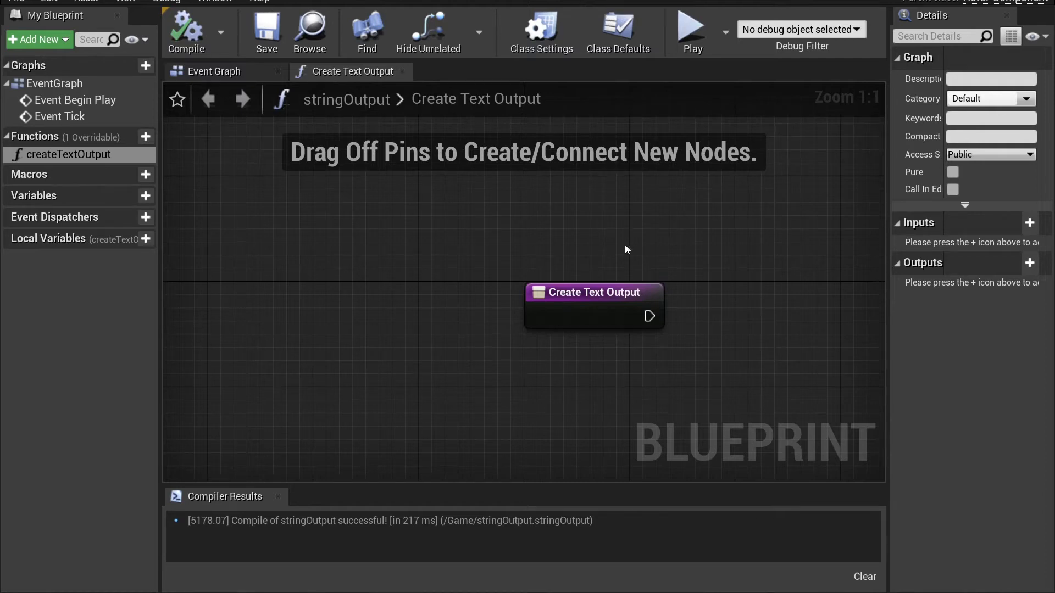
Step: Add a Text output parameter to createTextOutput and space the entry and Return nodes farther apart
left_click(592, 302)
left_click_drag(592, 302, 381, 271)
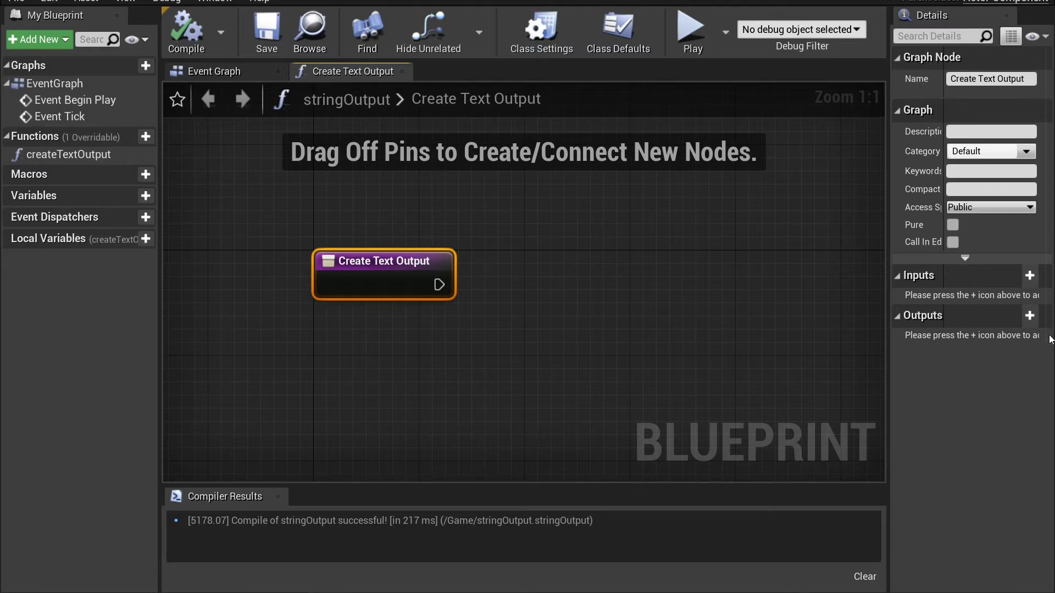
left_click(1030, 316)
left_click(973, 284)
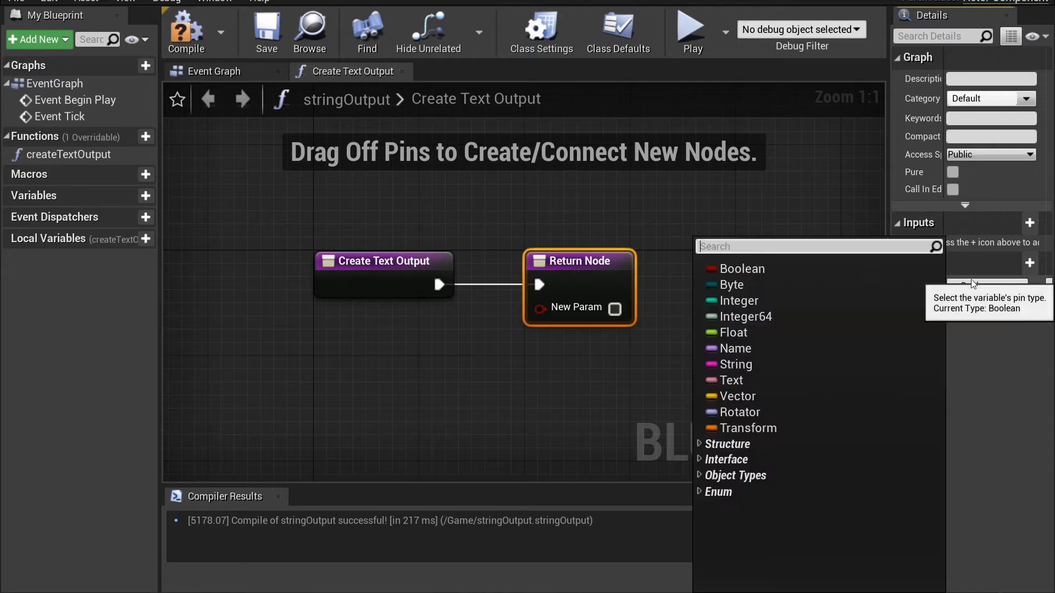
type("text")
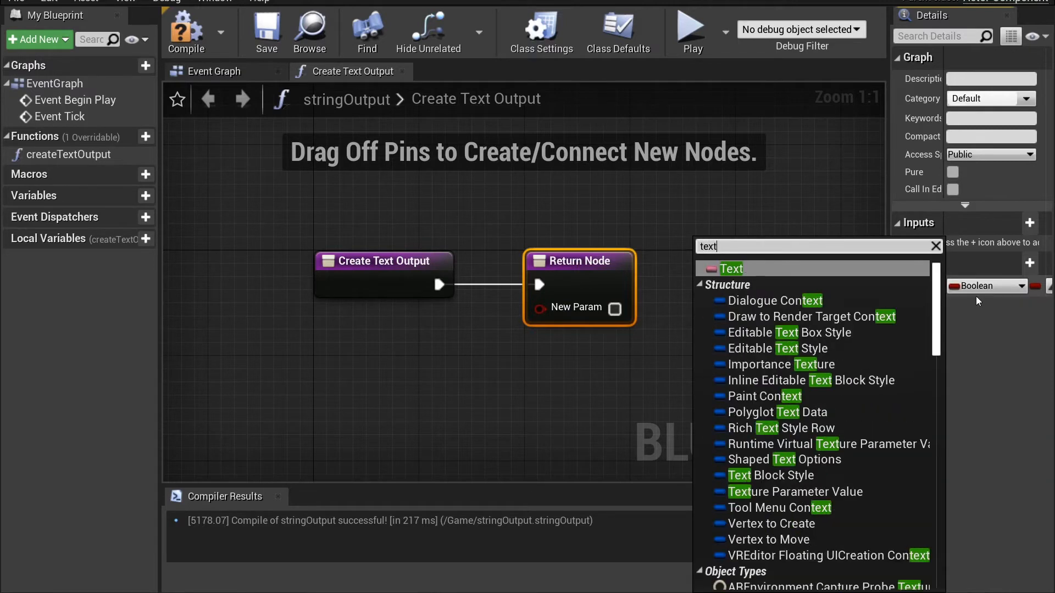
left_click(849, 270)
left_click_drag(598, 275, 745, 268)
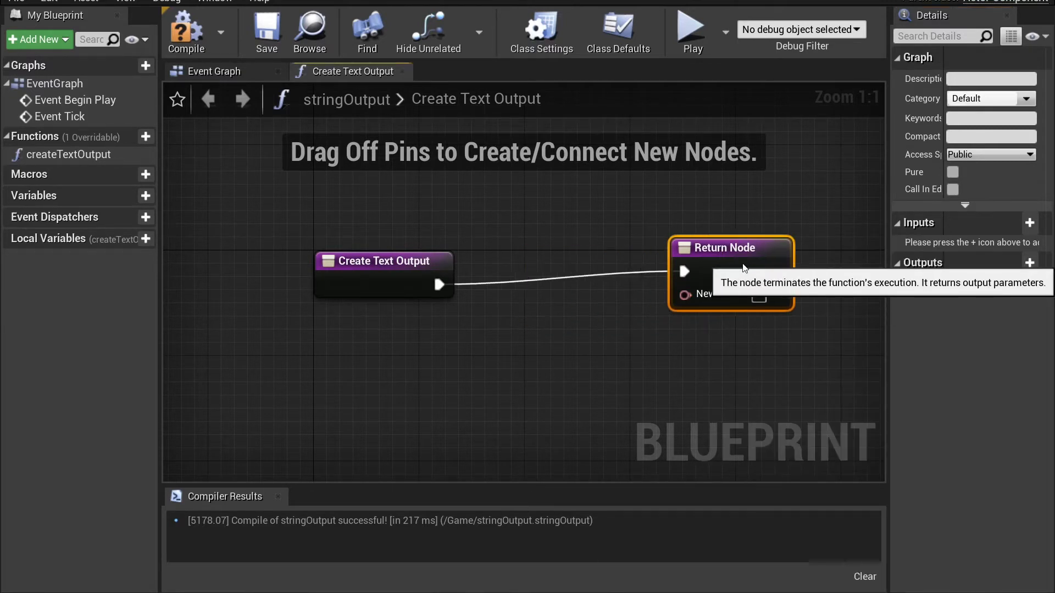
left_click_drag(424, 278, 316, 251)
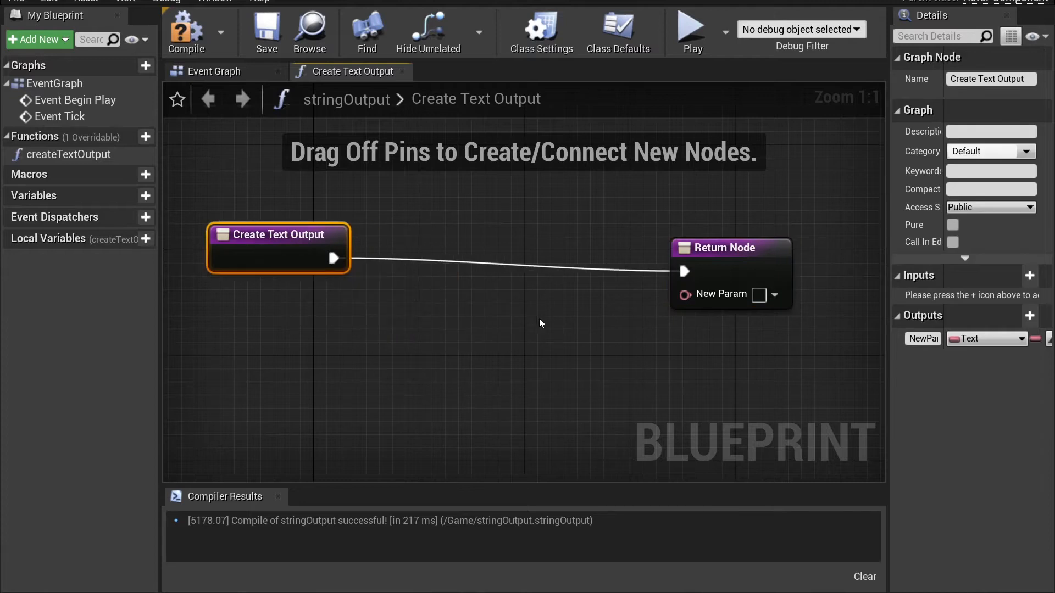
left_click(541, 323)
Step: Add an input parameter named displayName to the createTextOutput function
left_click(307, 231)
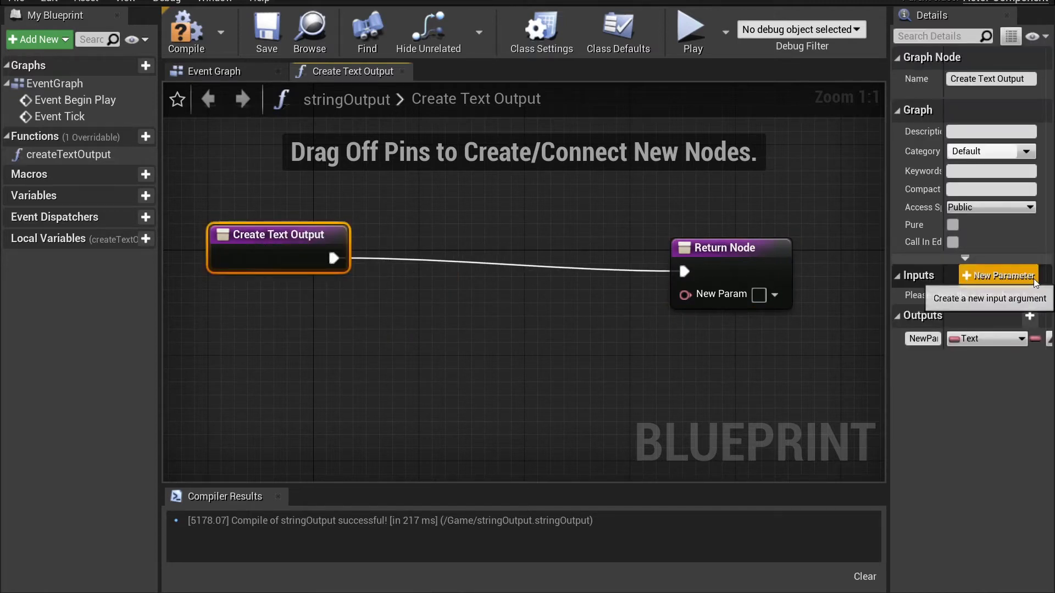
left_click(1033, 278)
left_click(923, 299)
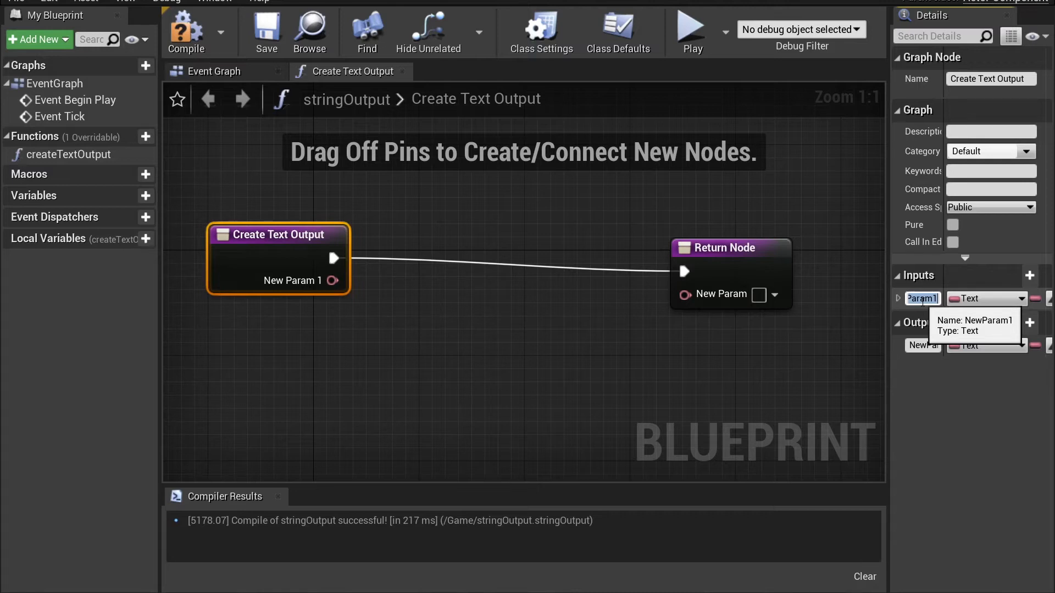
type("displayName")
key("Return")
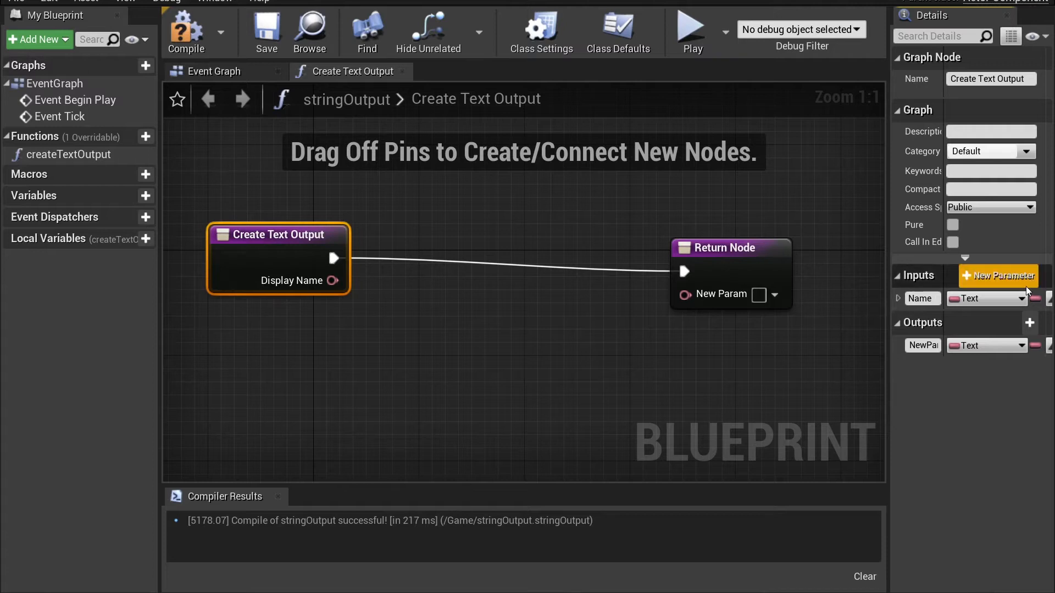
Step: Set the displayName input's type to String and add an Integer input named id
left_click(1030, 276)
left_click(1000, 297)
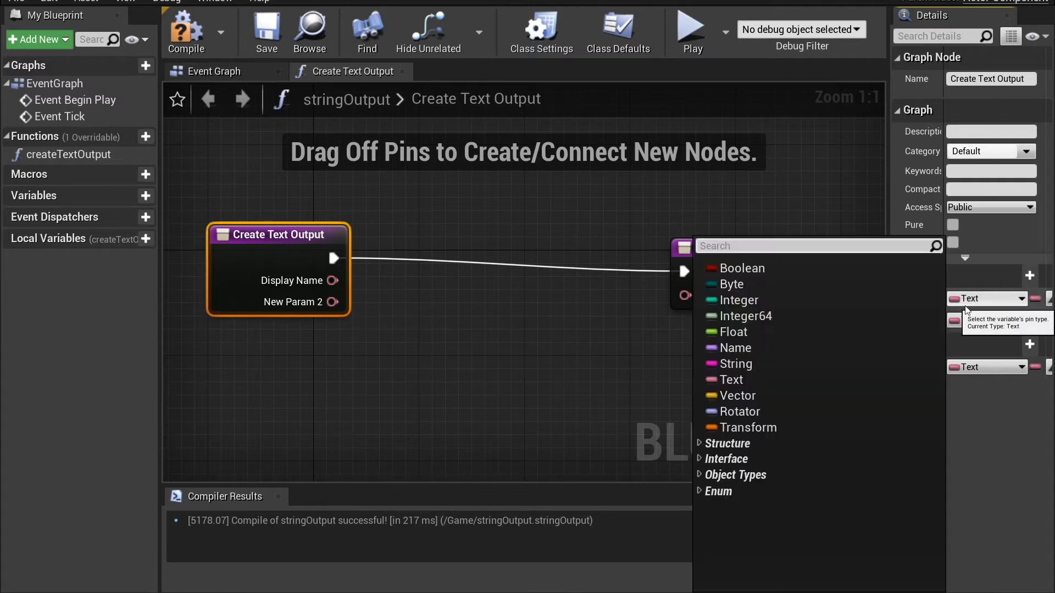
left_click(782, 363)
left_click(981, 320)
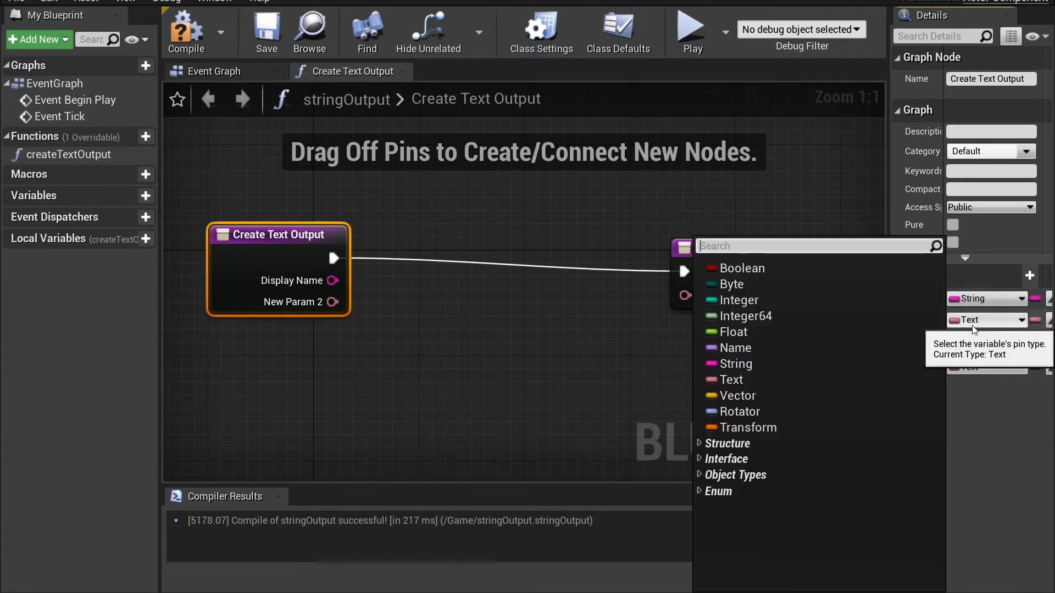
left_click(739, 301)
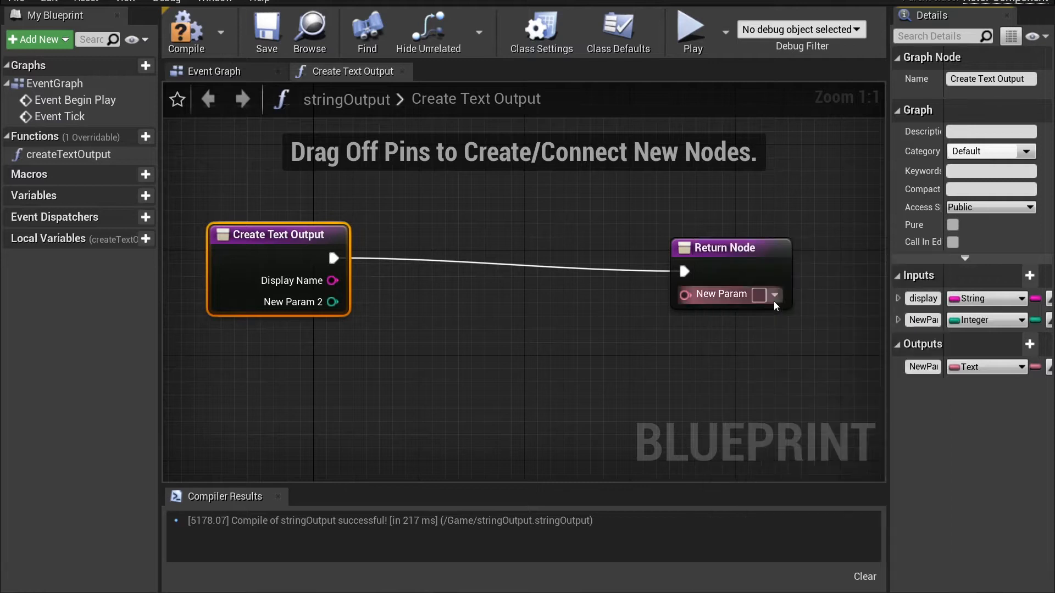
left_click(924, 320)
type("id")
key("Return")
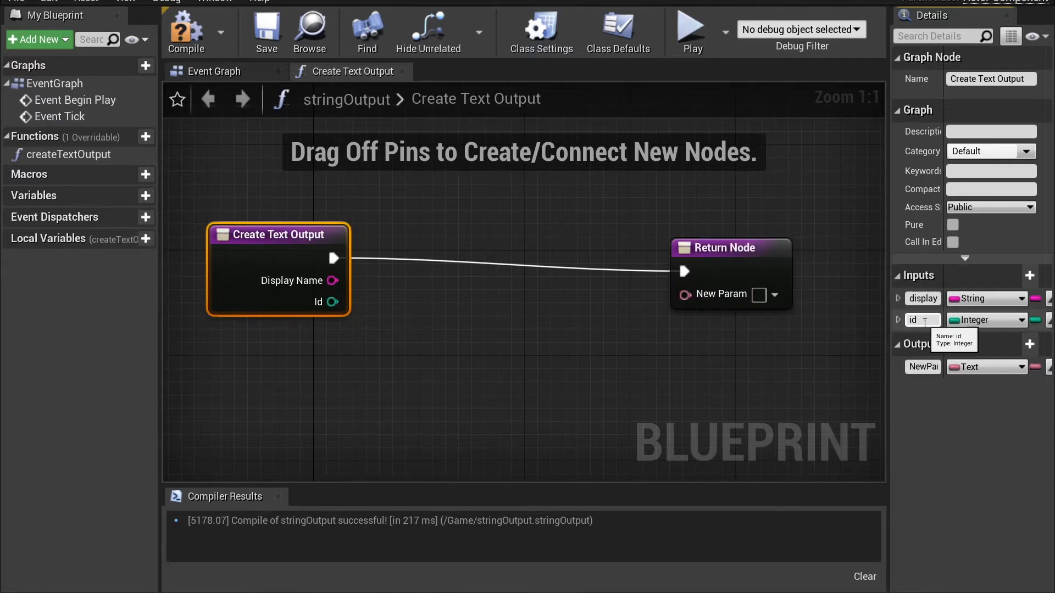
Step: Add an Integer input named frame to the createTextOutput function
left_click(1031, 276)
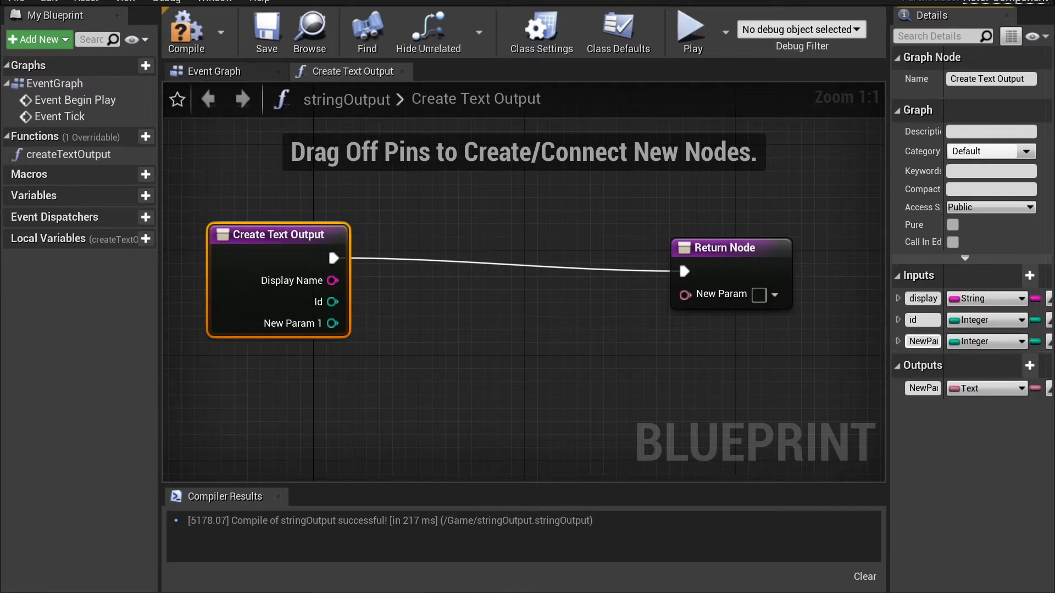
left_click(174, 2)
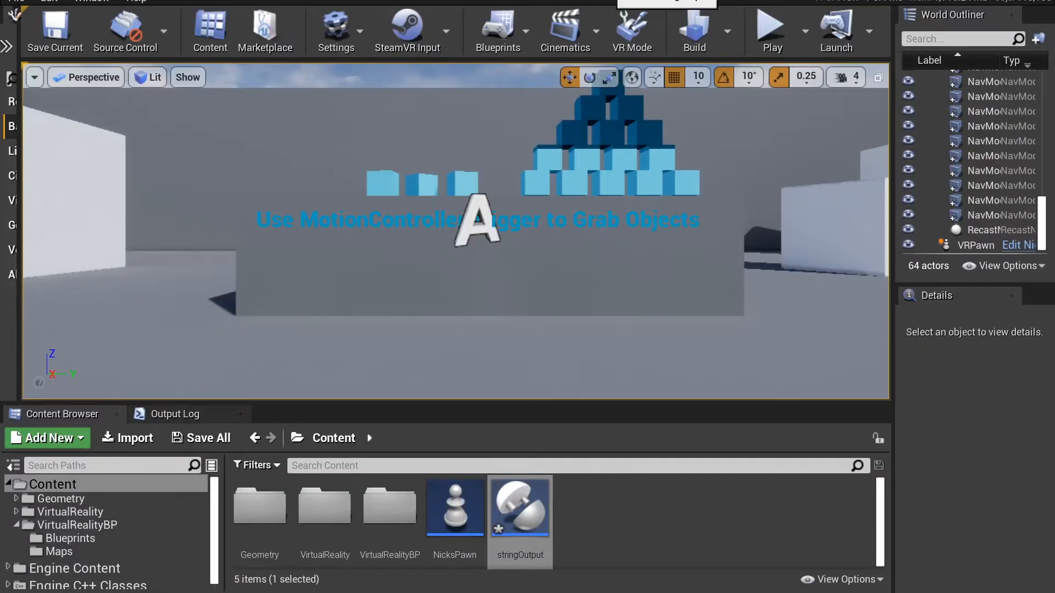
left_click(666, 3)
double_click(922, 341)
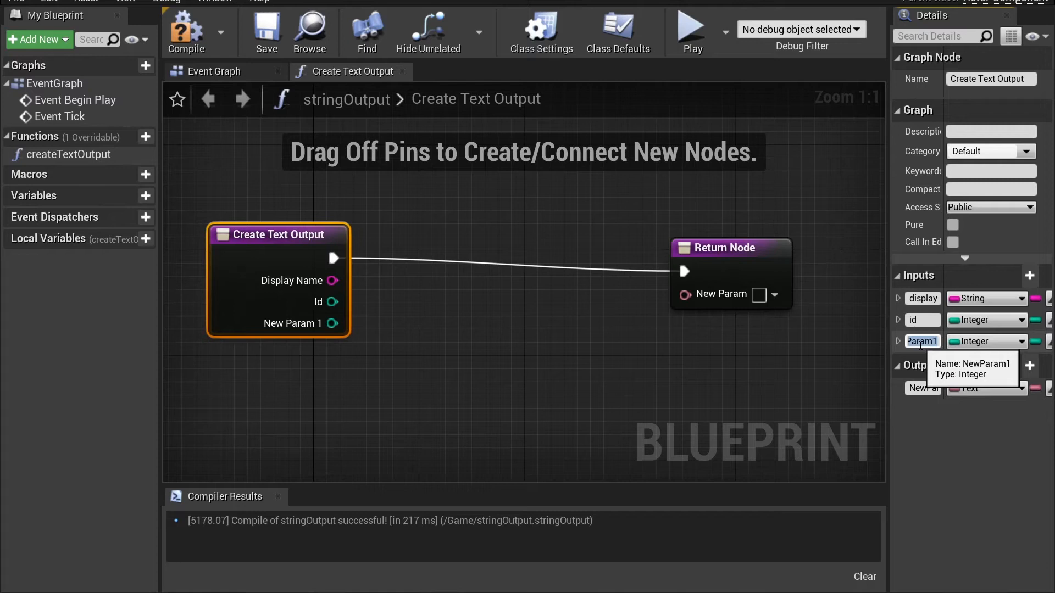
type("frame")
key("Return")
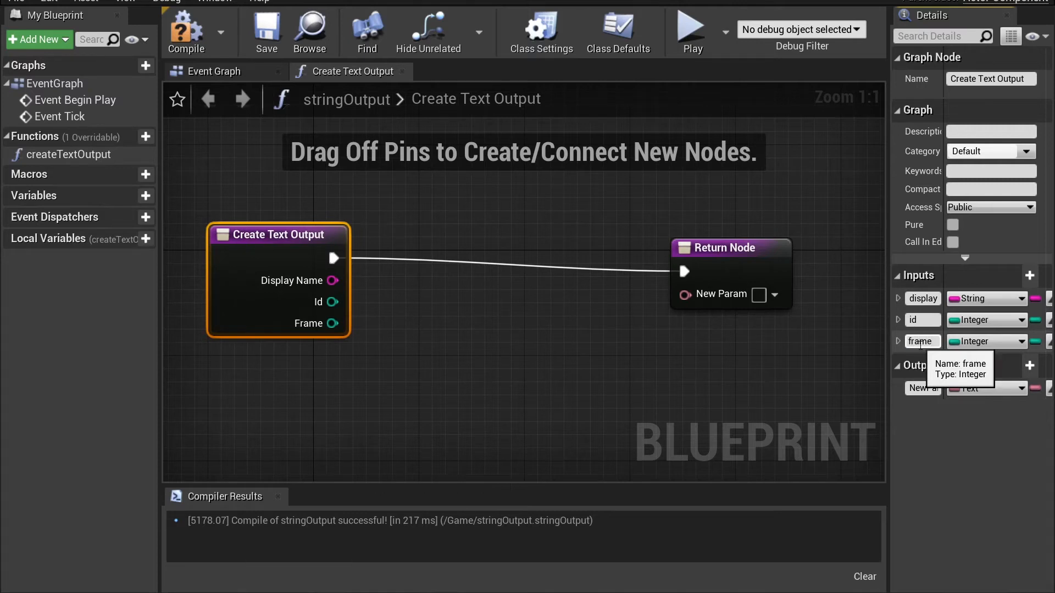
Step: Add an input named exposedfloat to createTextOutput and set its type to Float
left_click(1030, 275)
type("expos")
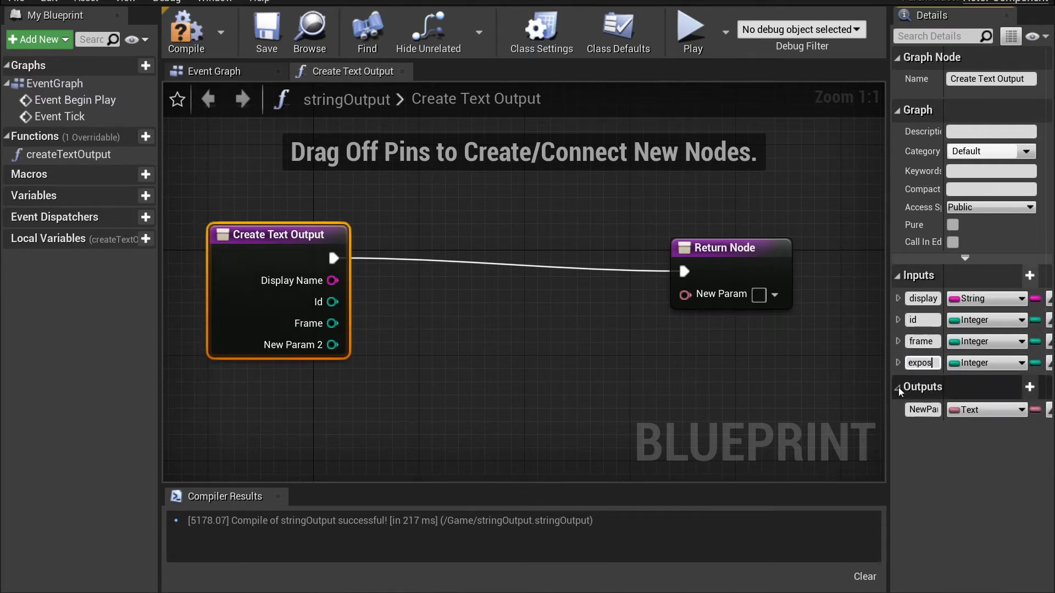
type("edfloat")
key("Return")
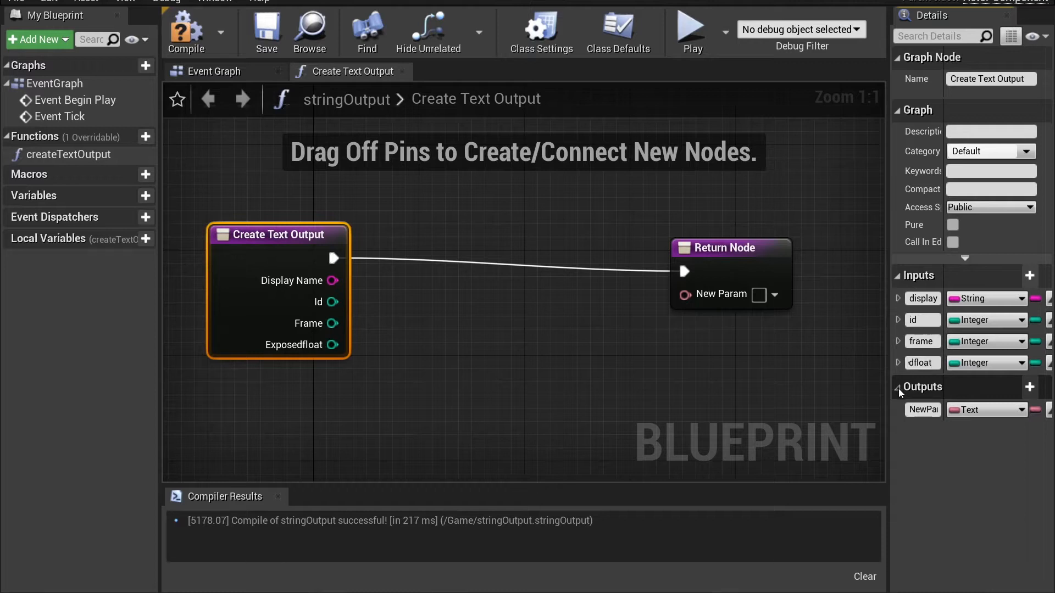
left_click(976, 362)
left_click(857, 98)
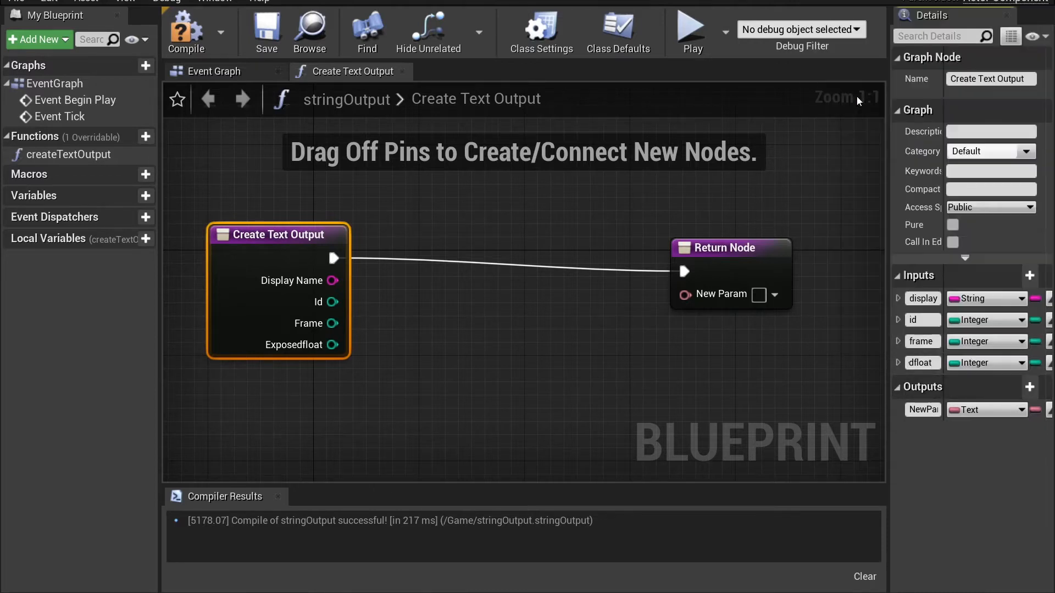
Step: Add one more input parameter and rename the exposedfloat input as nonexposedfloat
left_click(1030, 275)
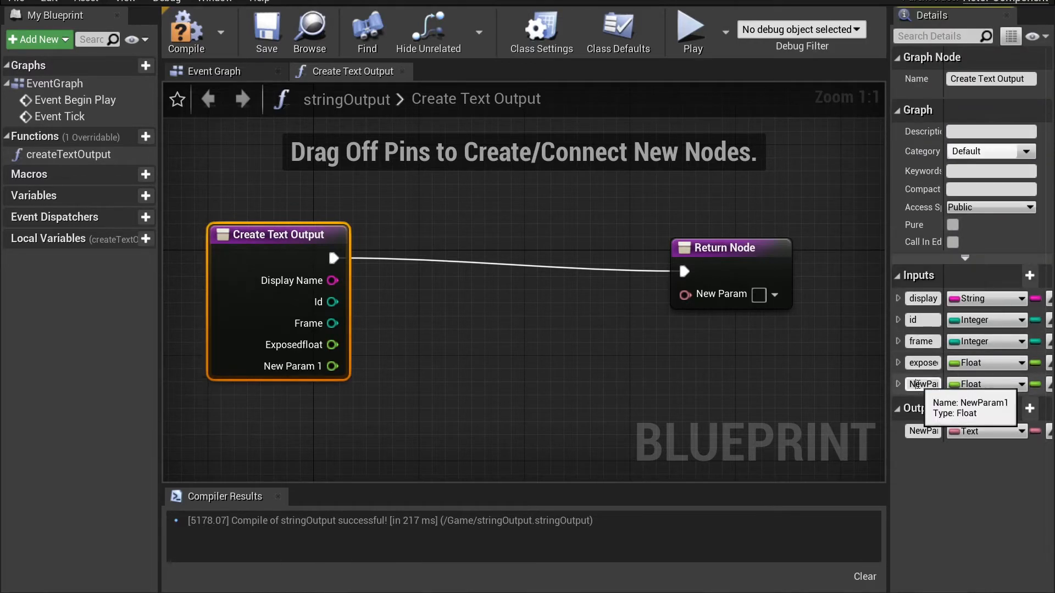
left_click(918, 384)
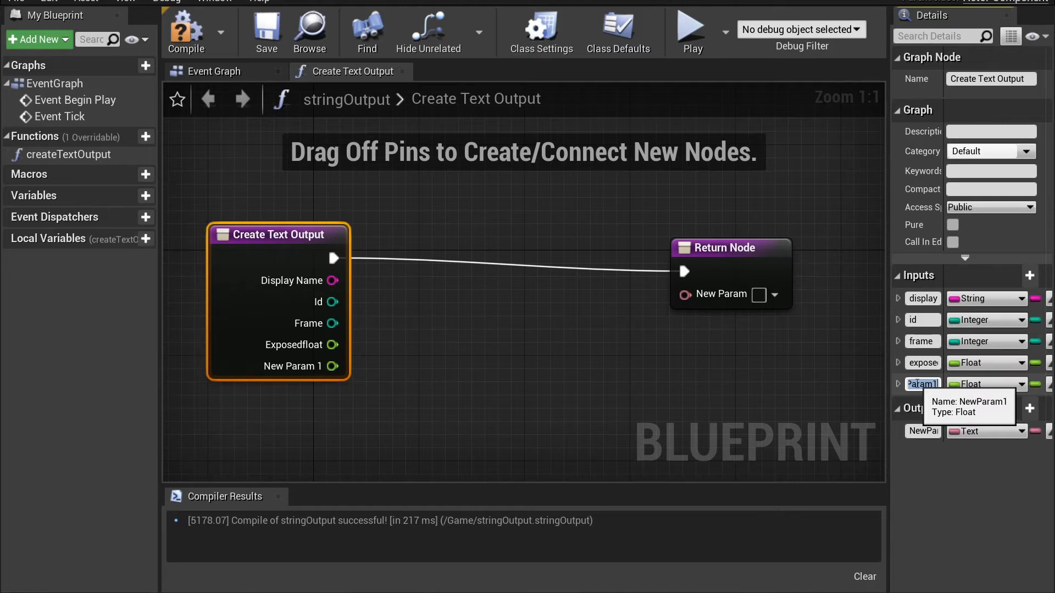
left_click(910, 363)
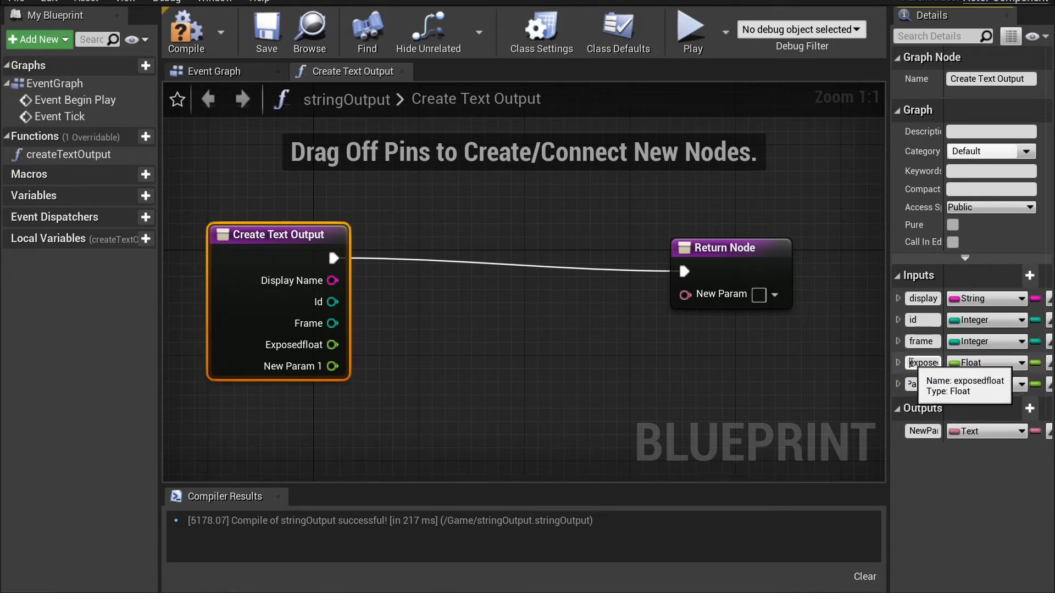
type("nonex")
key("Return")
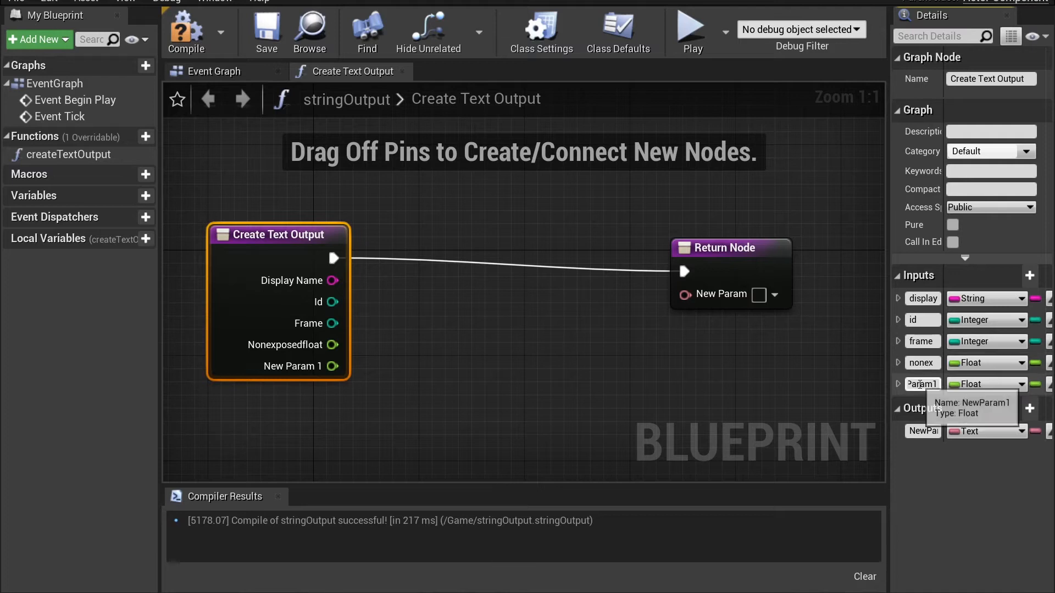
Step: Rename the last createTextOutput input as exposedInt, set its type to Integer and compile the blueprint
left_click(920, 384)
type("expose")
type("dIn")
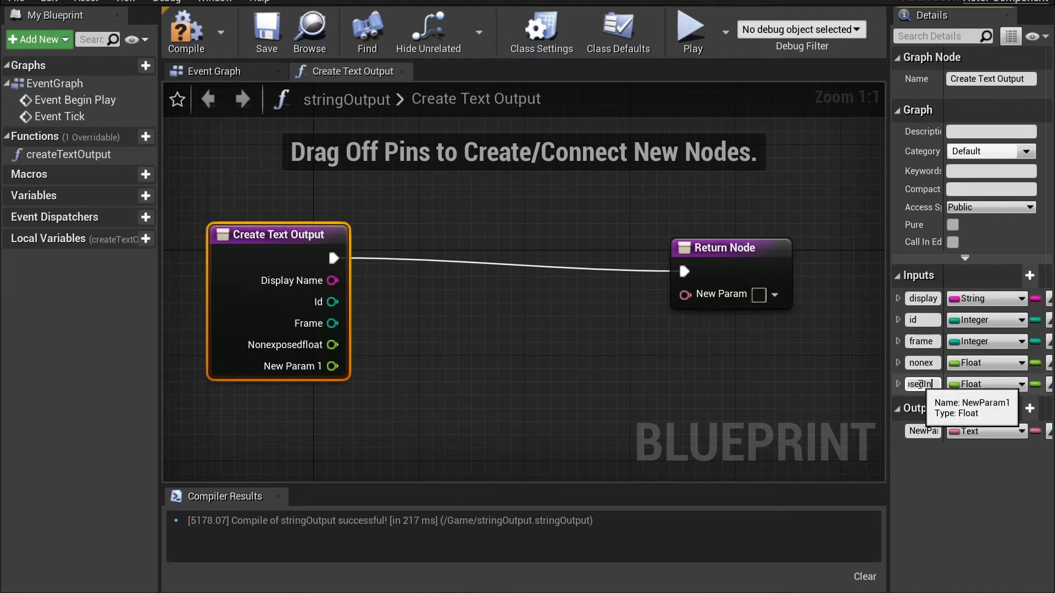
type("t")
key("Return")
left_click(983, 384)
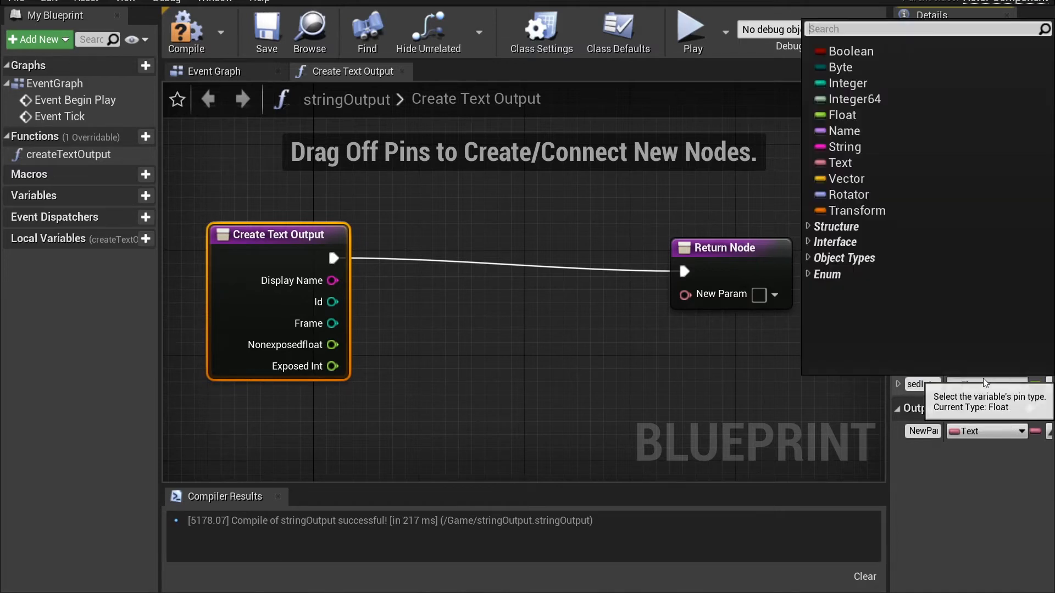
left_click(877, 87)
left_click(700, 387)
right_click_drag(696, 379, 727, 375)
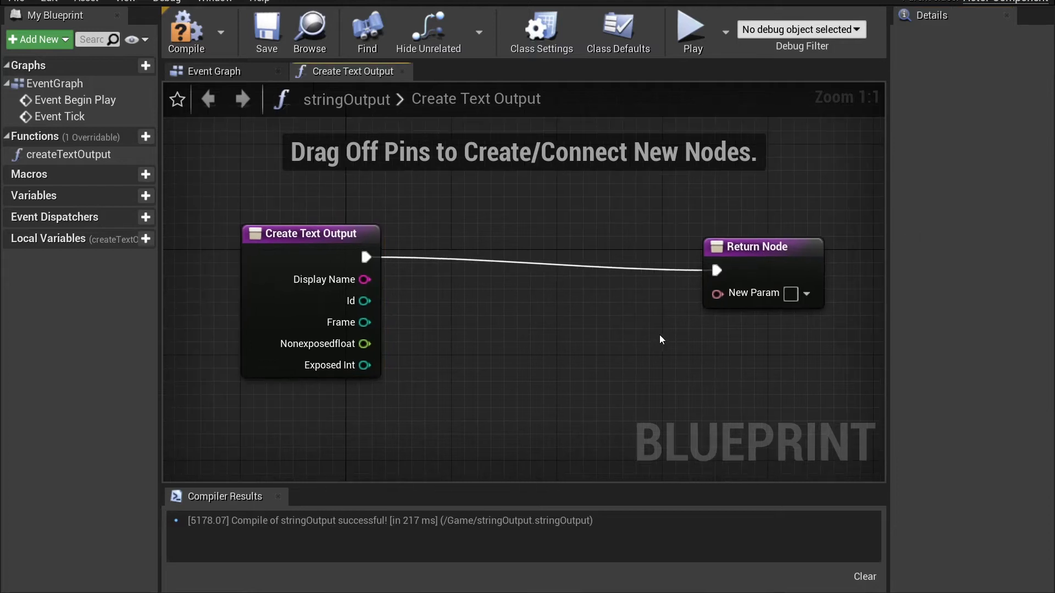
left_click(195, 38)
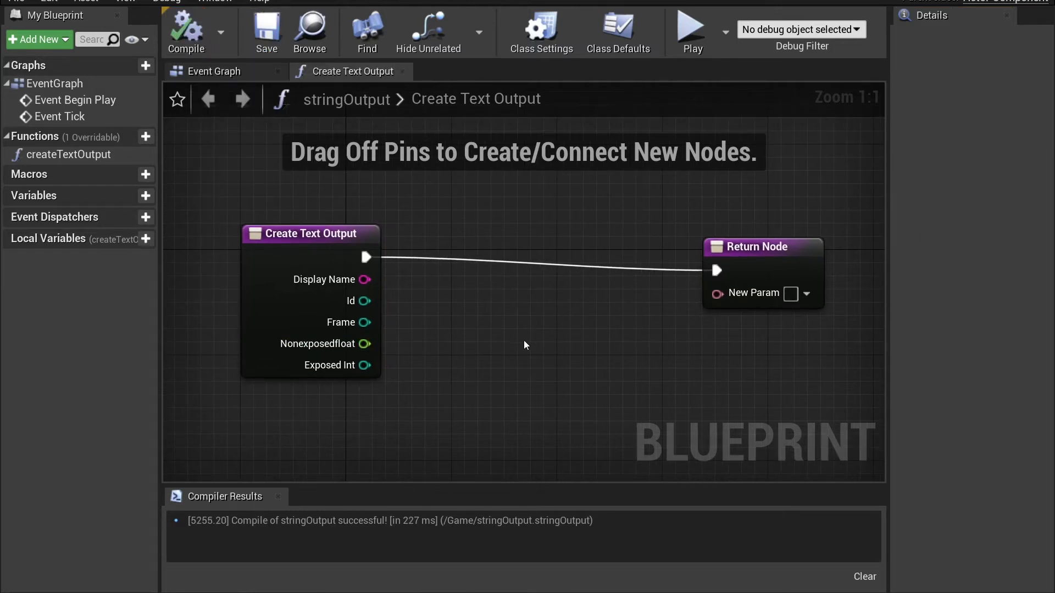
left_click(341, 226)
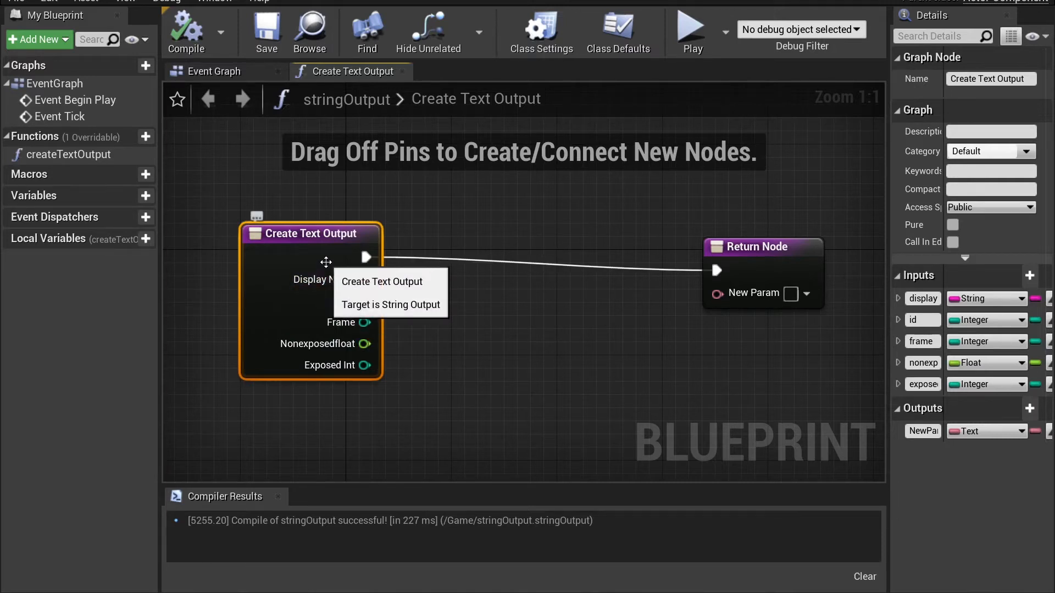
left_click(824, 252)
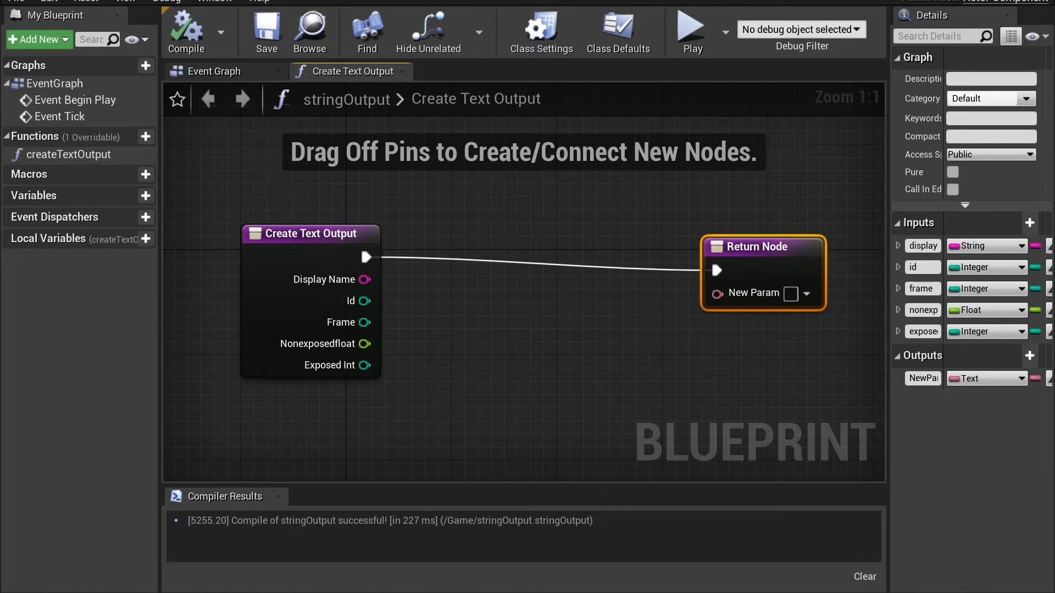
Step: Switch to the NicksPawn event graph and bring up the Append node and its string conversion nodes
left_click(342, 0)
right_click_drag(572, 433, 463, 377)
left_click_drag(481, 421, 307, 362)
left_click(537, 420)
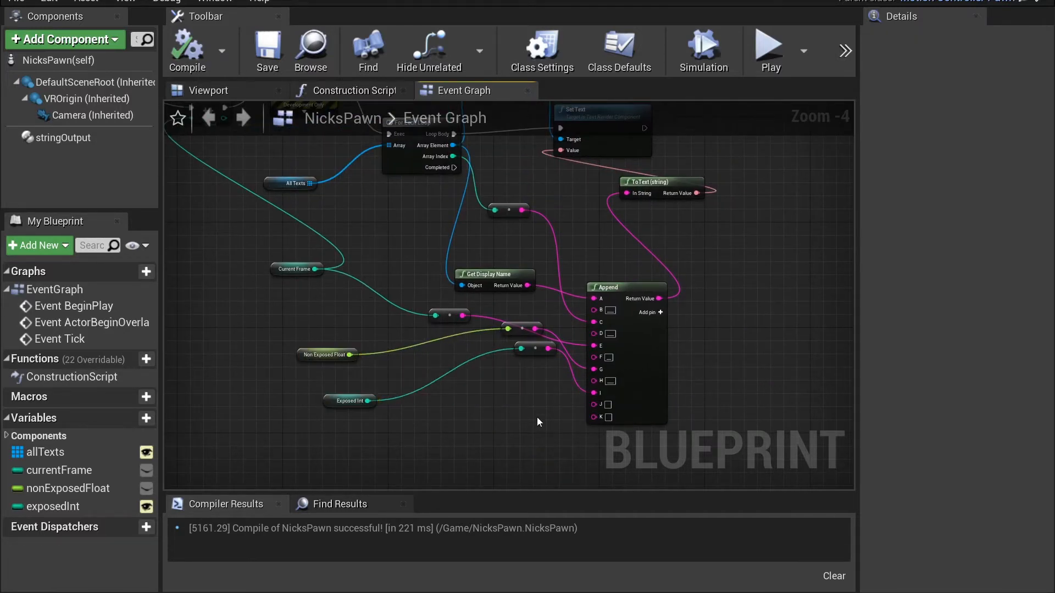
left_click_drag(667, 407, 443, 213)
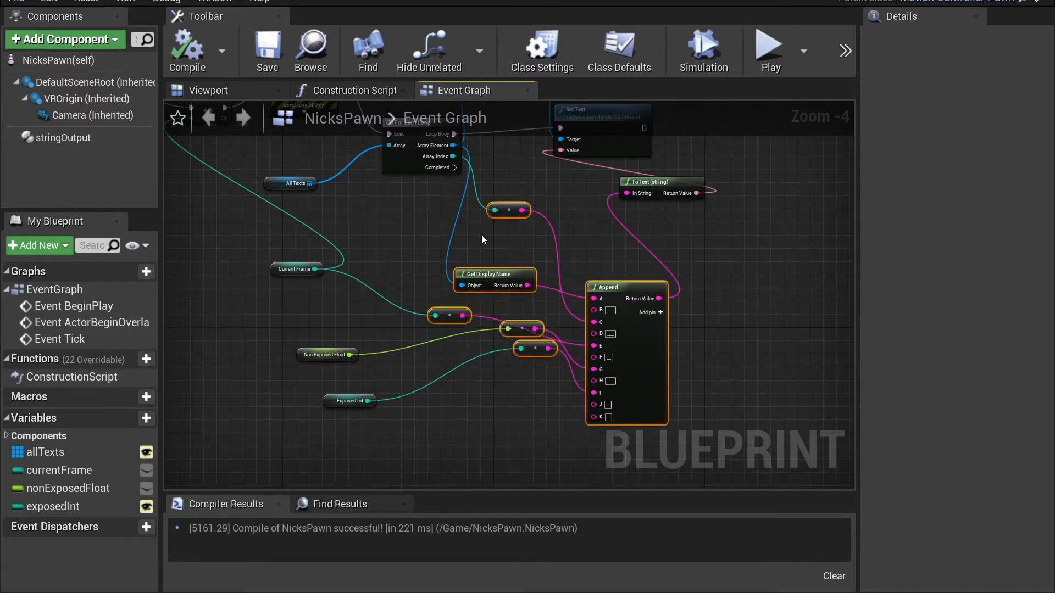
key("Delete")
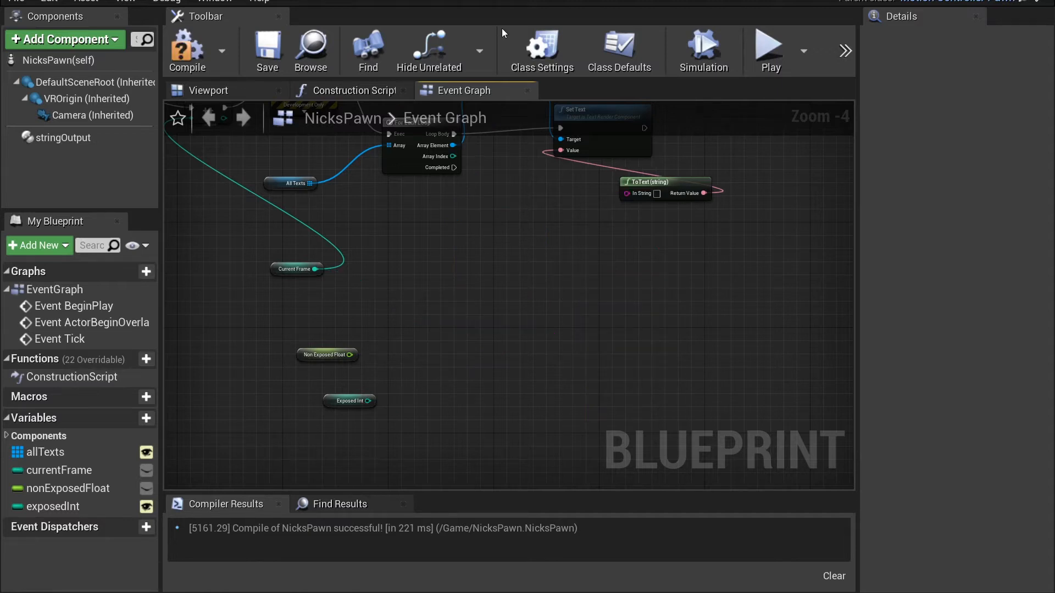
key("ctrl+z")
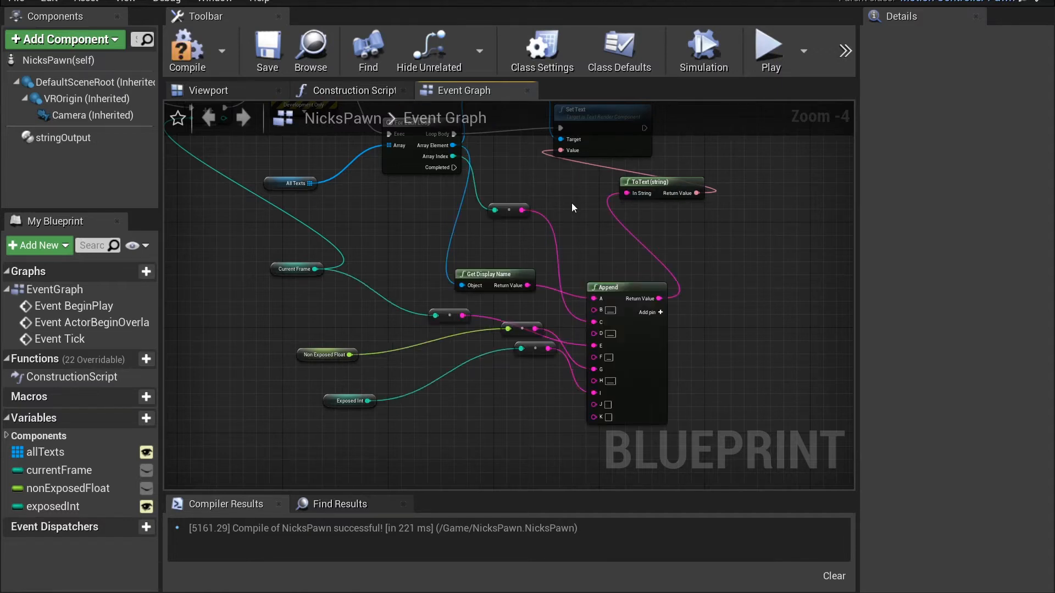
Step: Move Get Display Name away from the other text nodes and shift the Current Frame conversion node closer to Append
left_click(415, 229)
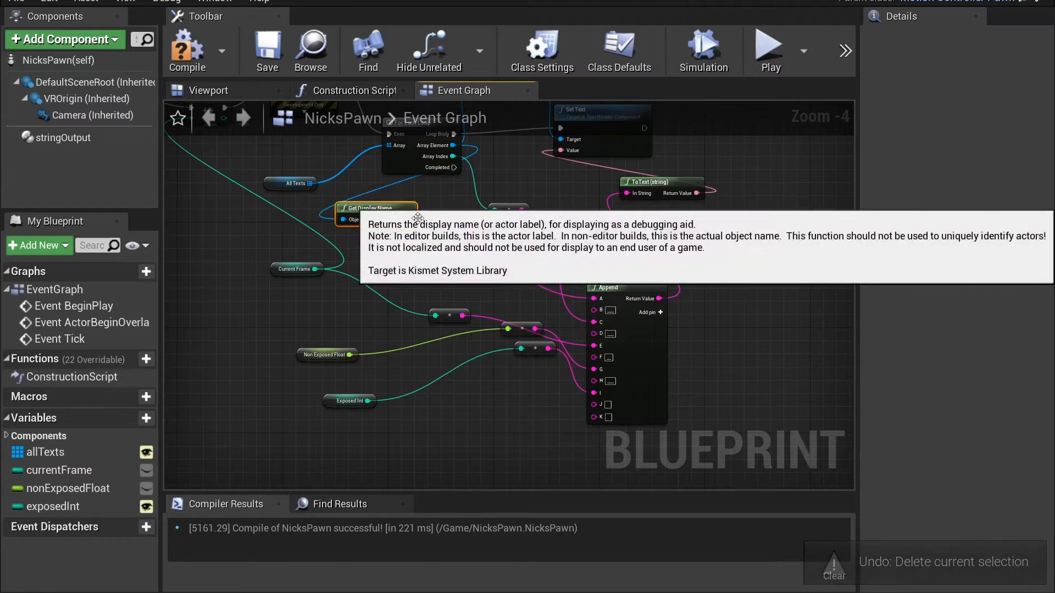
left_click_drag(415, 229, 388, 209)
left_click_drag(450, 315, 529, 289)
Step: Cut the Append node and its four conversion nodes and paste them into the createTextOutput function graph of stringOutput
left_click_drag(483, 200, 618, 418)
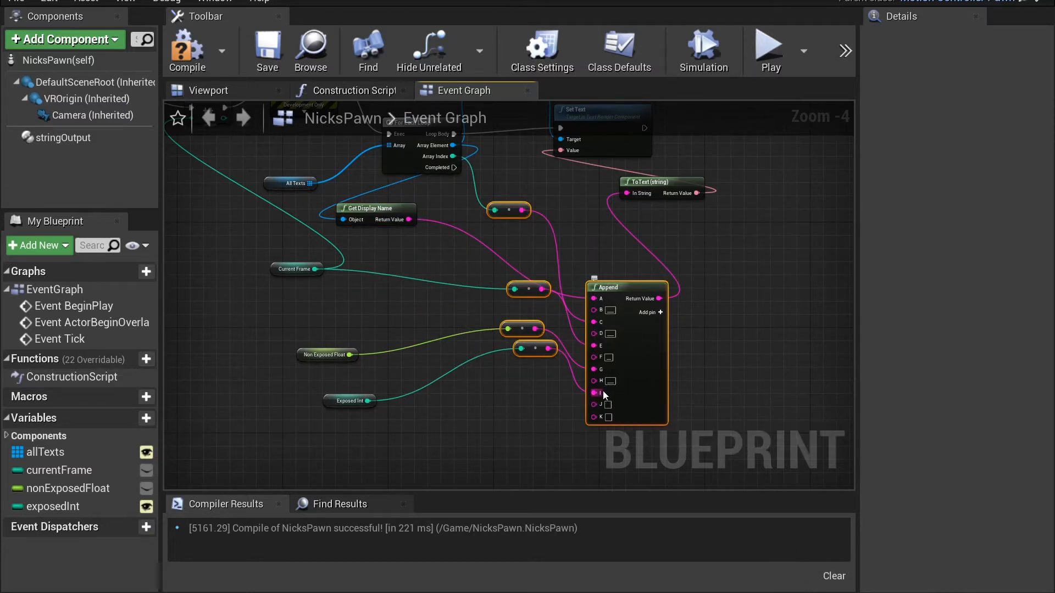
key("Delete")
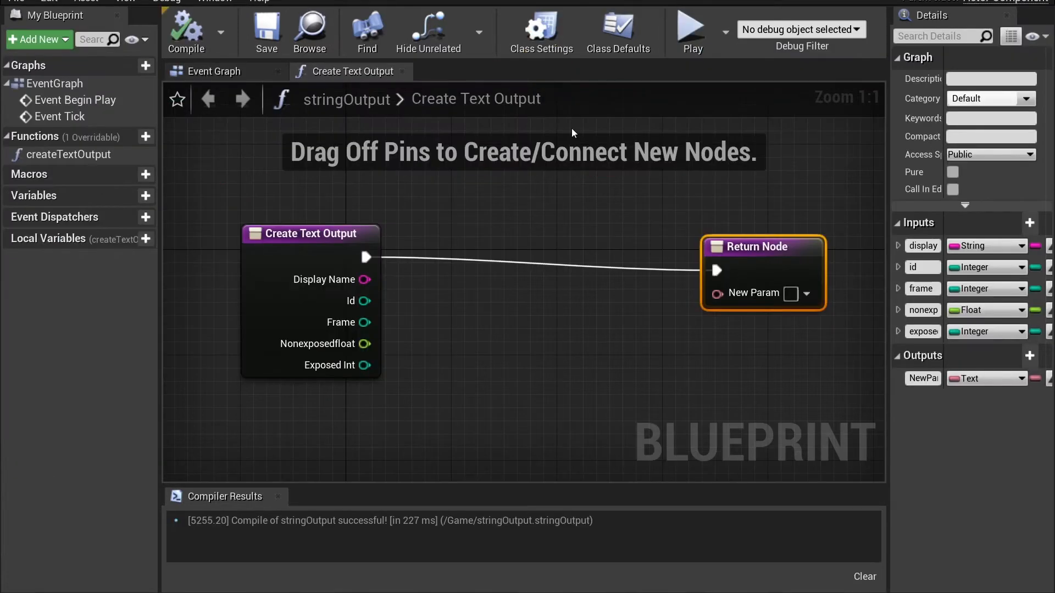
scroll(502, 213, "down", 2)
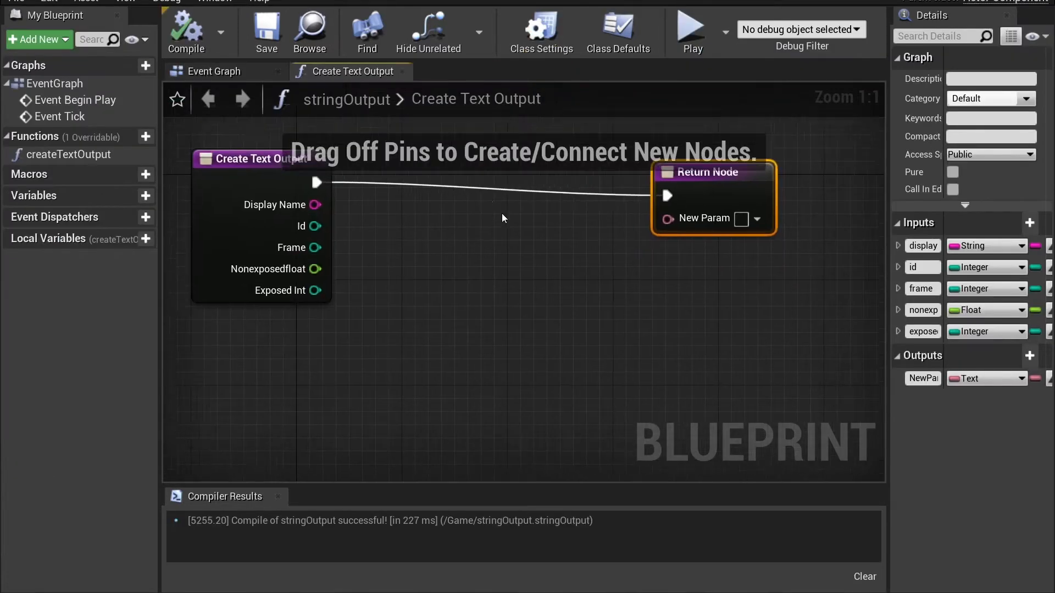
left_click(503, 316)
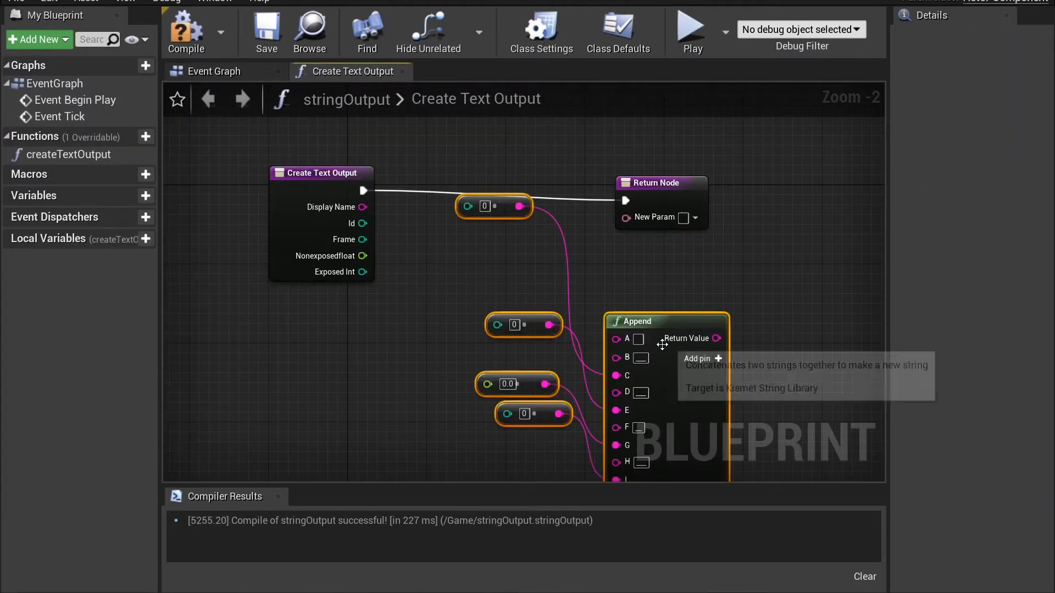
left_click(694, 286)
right_click_drag(694, 285, 655, 247)
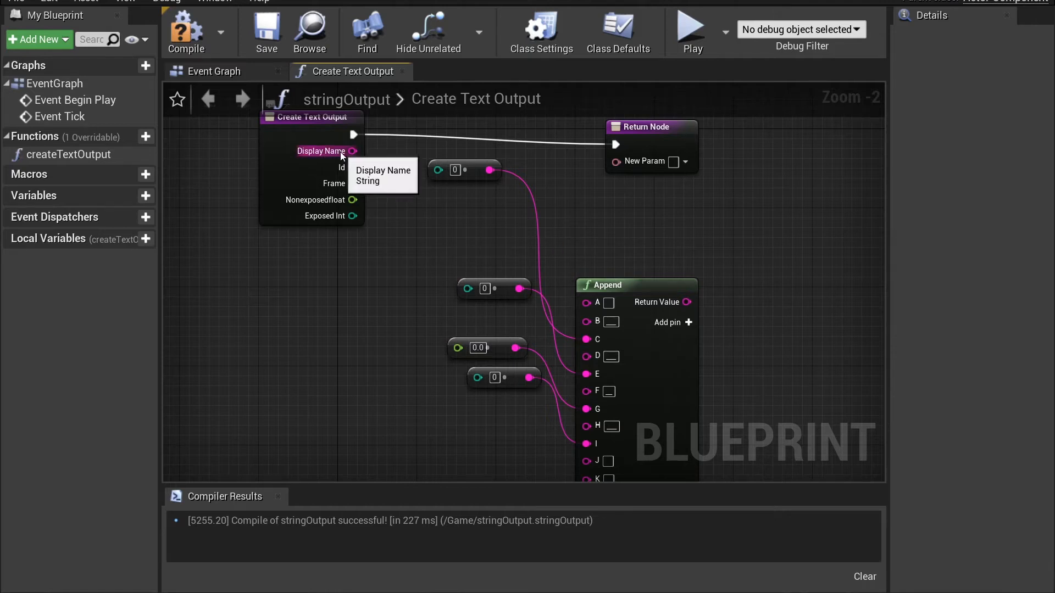
Step: Connect Display Name to Append pin A, and Id, Frame, Nonexposedfloat and Exposed Int to the conversion nodes feeding C, E, G and I
left_click_drag(352, 151, 596, 305)
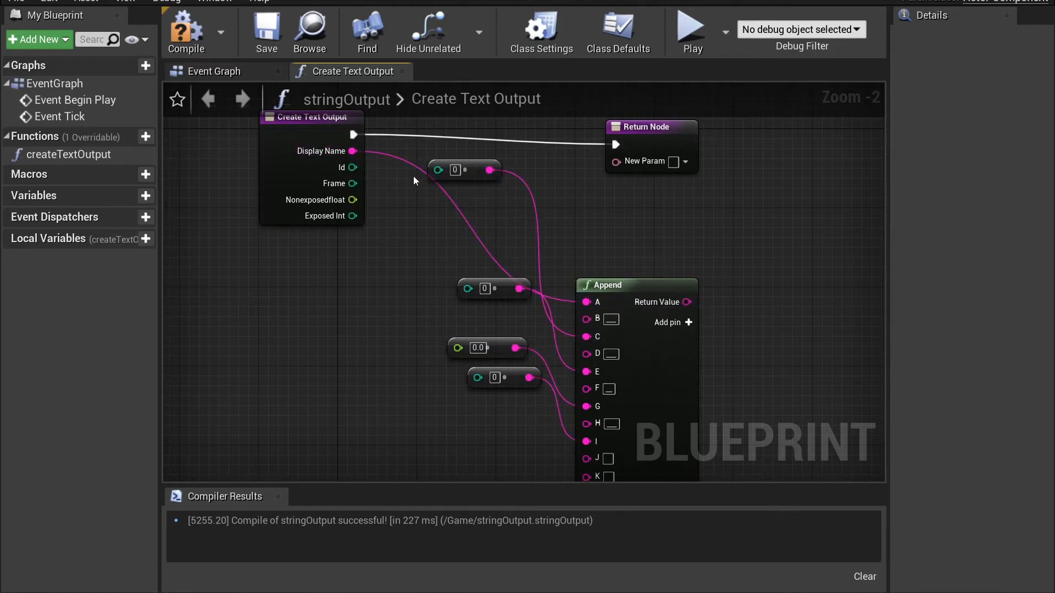
left_click_drag(352, 167, 472, 293)
left_click_drag(352, 183, 463, 371)
left_click(350, 265)
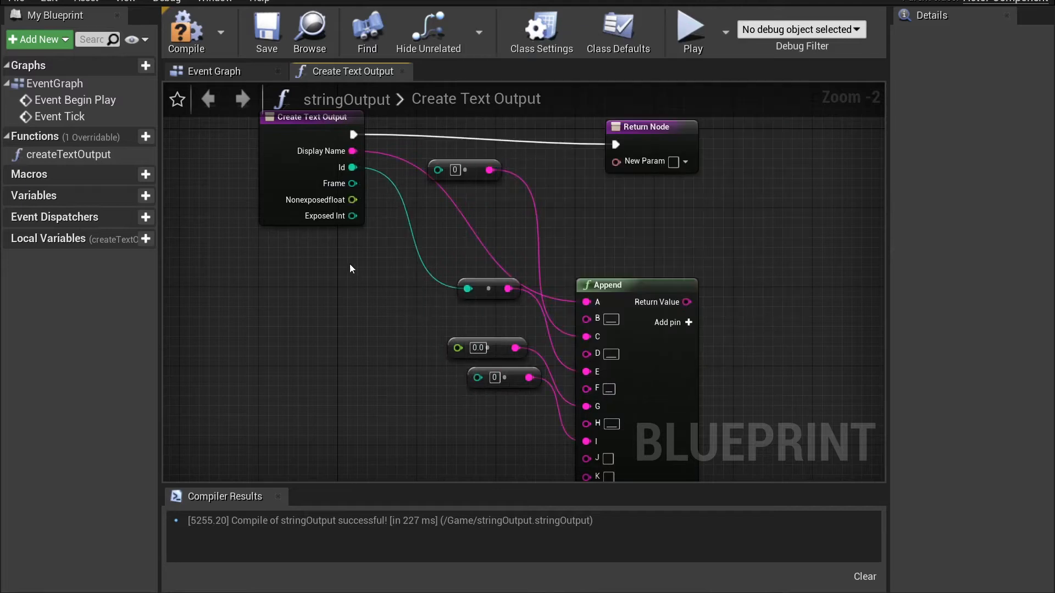
left_click_drag(352, 167, 438, 170)
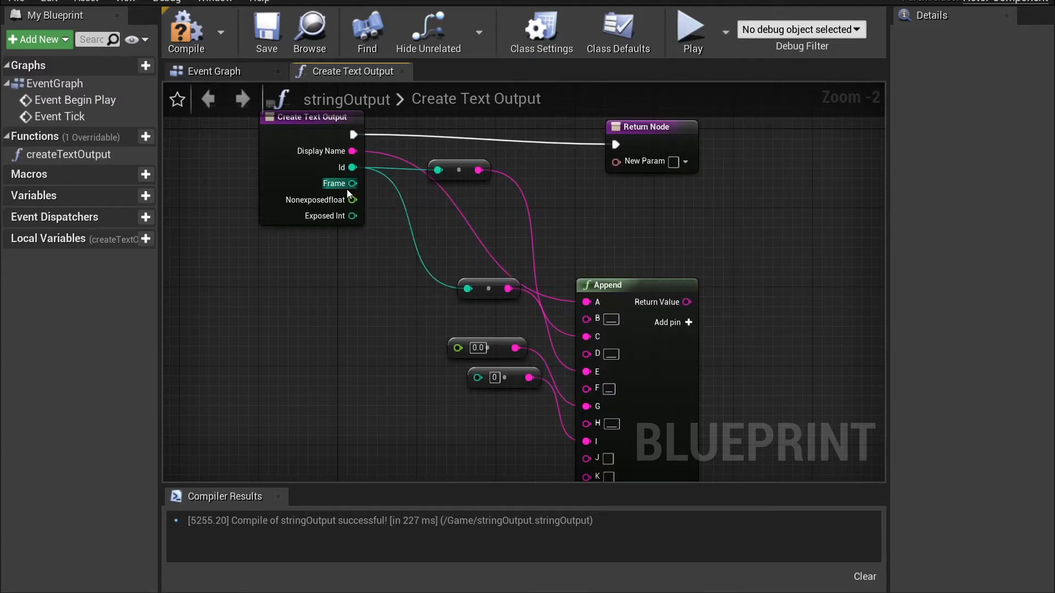
left_click_drag(353, 183, 470, 335)
left_click_drag(353, 216, 484, 379)
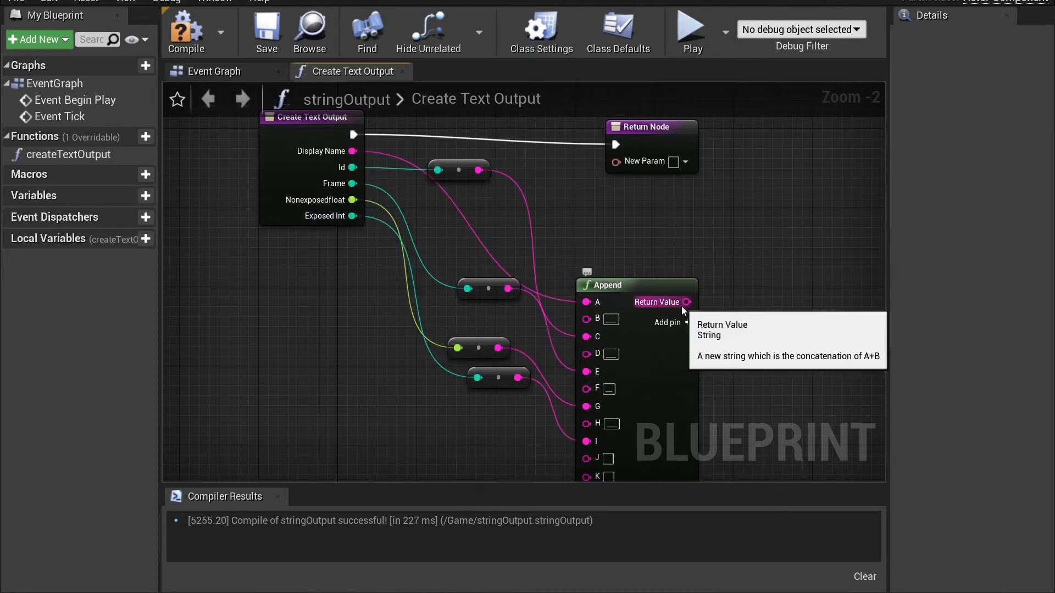
Step: Connect Append's Return Value to the Return Node's New Param through a ToText (string) conversion and compile stringOutput
left_click_drag(686, 303, 638, 160)
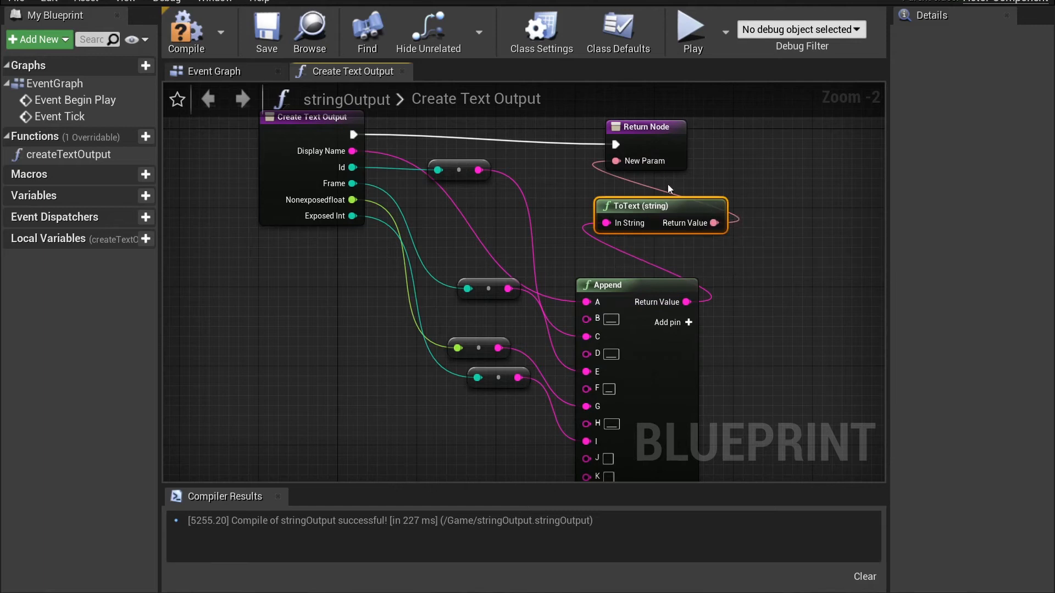
left_click(195, 34)
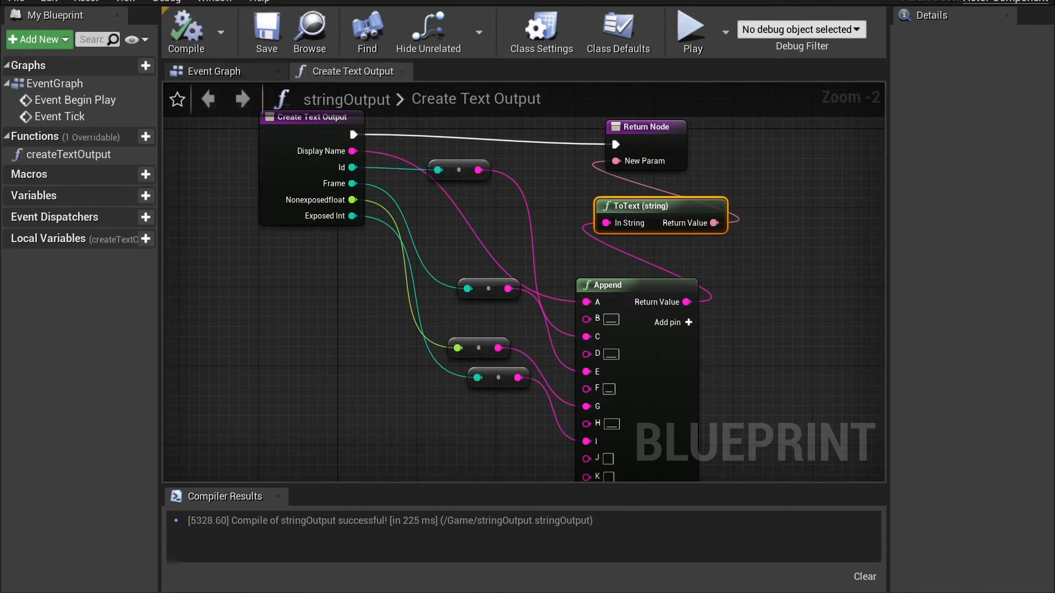
Step: Return to the NicksPawn event graph and move the Set Text and ToText nodes farther away from the For Each Loop
left_click(135, 1)
left_click(258, 1)
right_click_drag(602, 288, 641, 377)
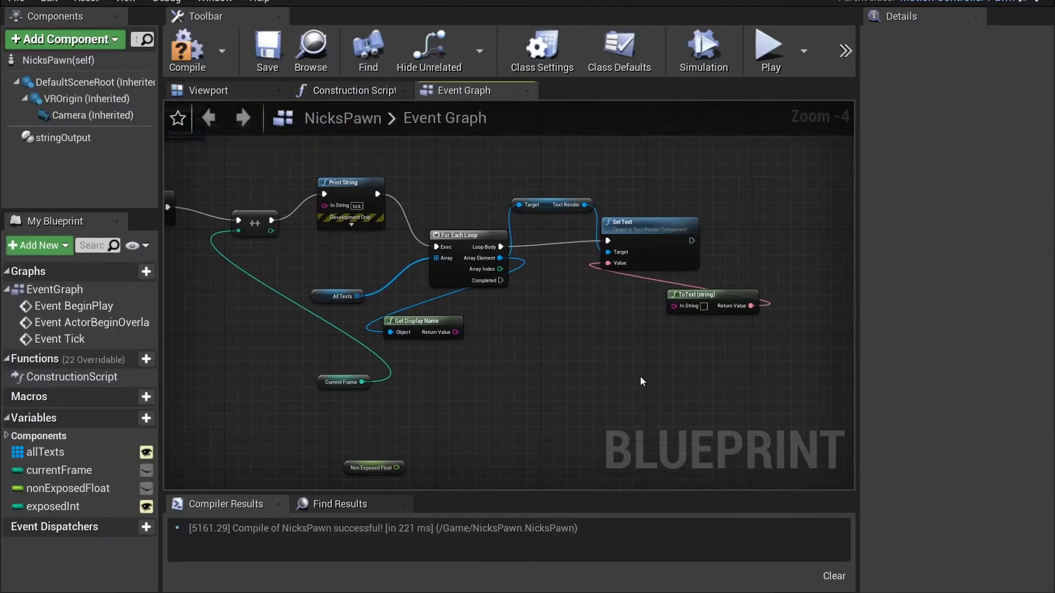
left_click_drag(749, 330, 644, 238)
left_click_drag(651, 239, 770, 240)
left_click(770, 239)
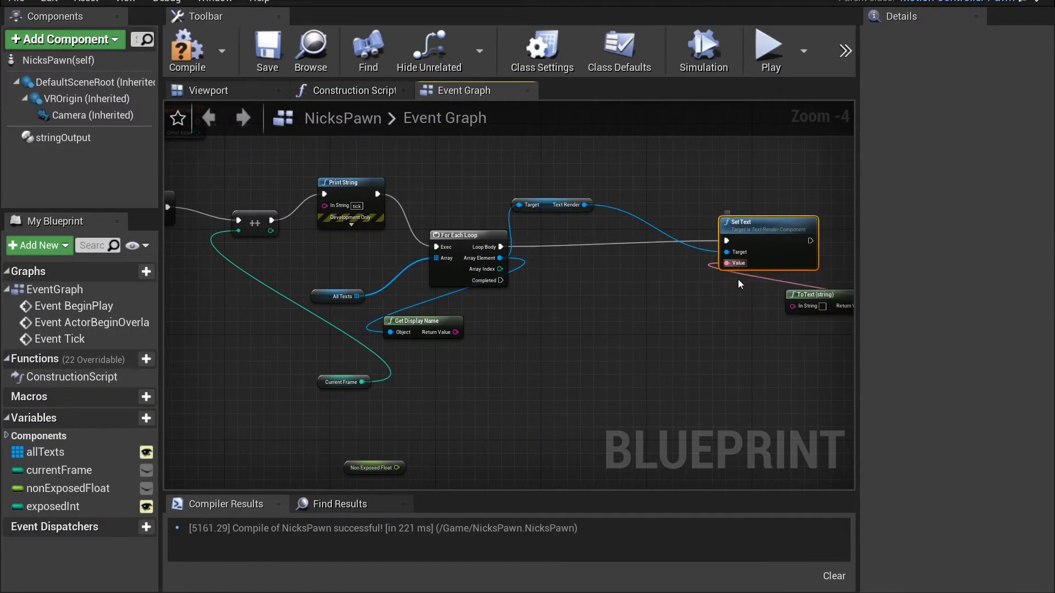
right_click_drag(730, 292, 679, 269)
left_click(681, 272)
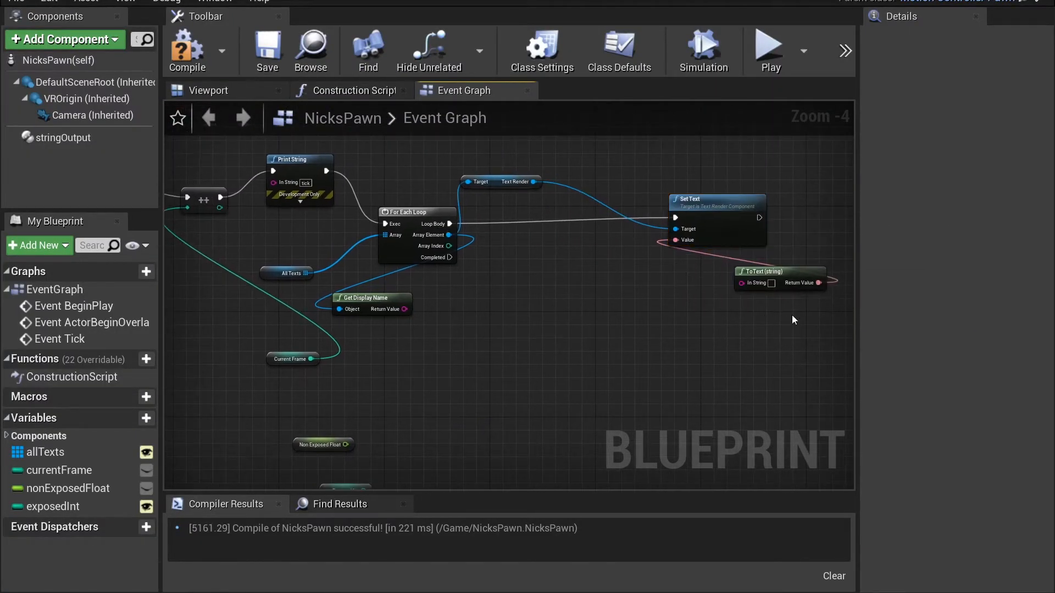
Step: Delete the ToText (string) node that feeds the Set Text value
left_click(754, 272)
key("Delete")
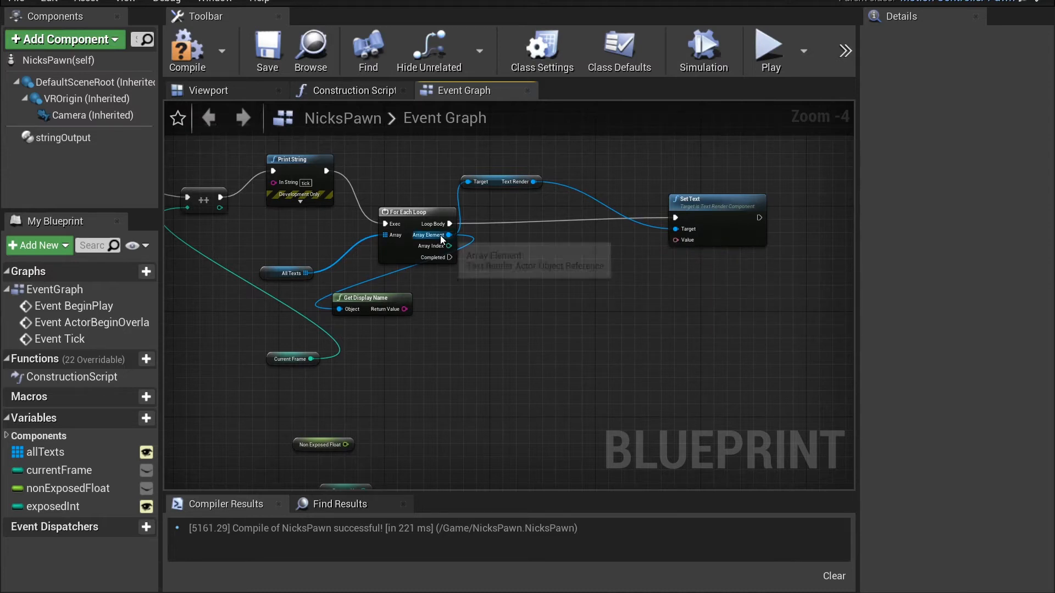
left_click_drag(448, 223, 675, 217, "ctrl")
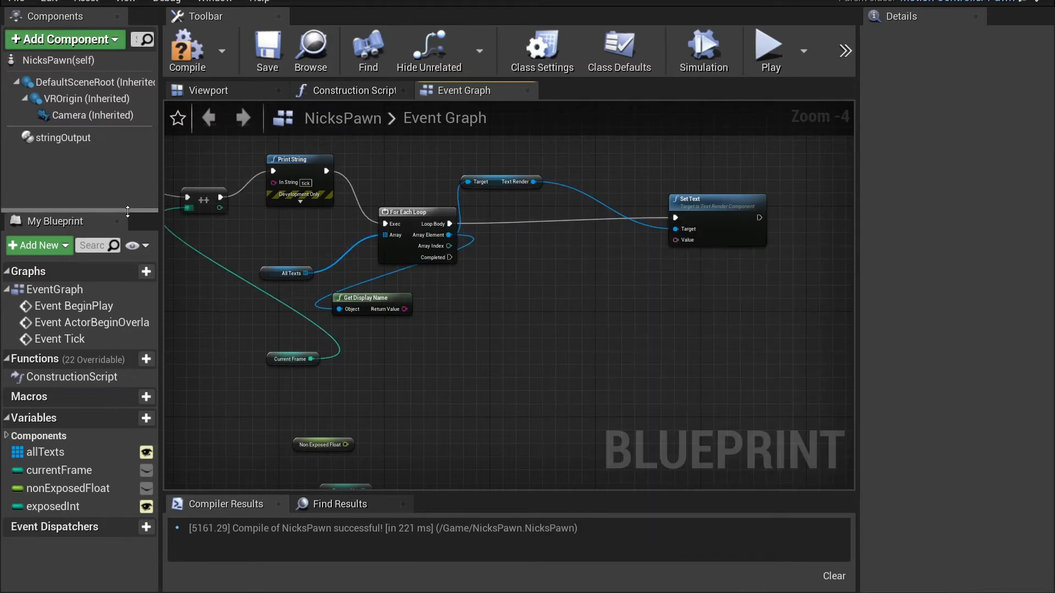
Step: Place a reference to the stringOutput component in the event graph, between the For Each Loop and Set Text
left_click_drag(67, 143, 566, 213)
scroll(522, 289, "up", 1)
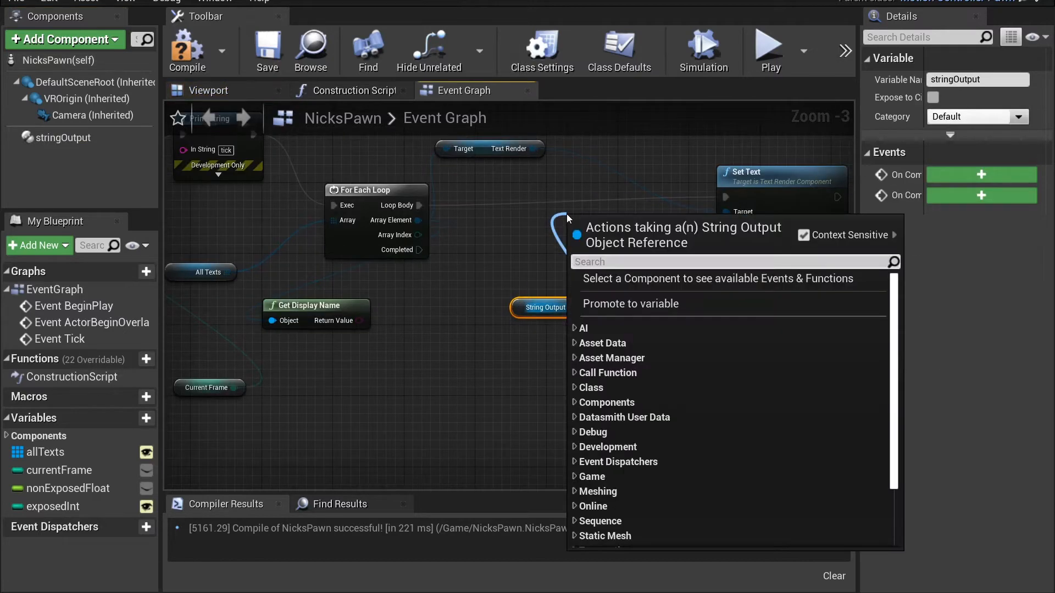
type("display")
key("Return")
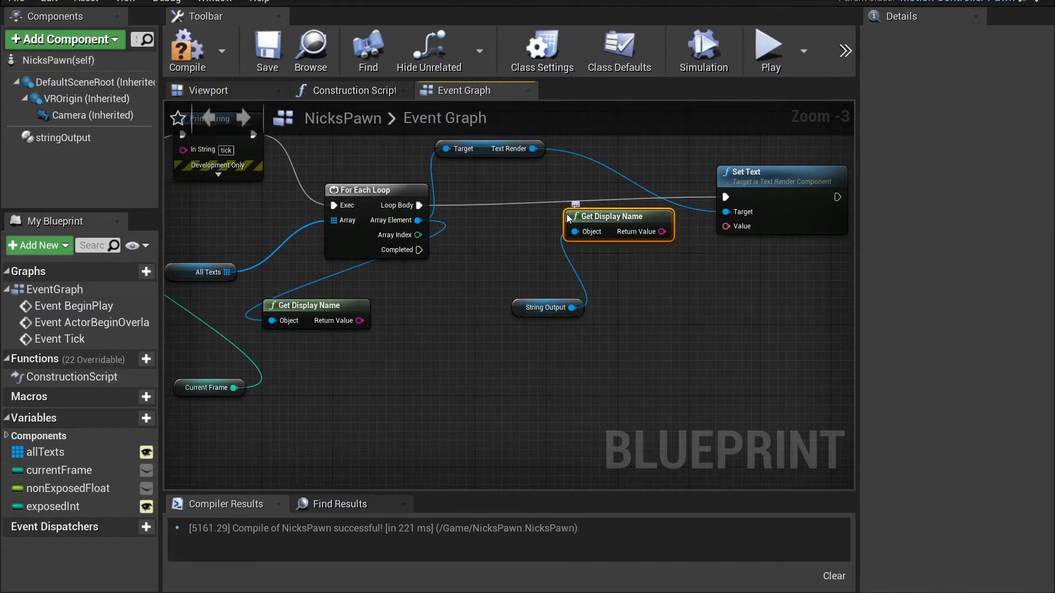
key("Delete")
left_click(571, 1)
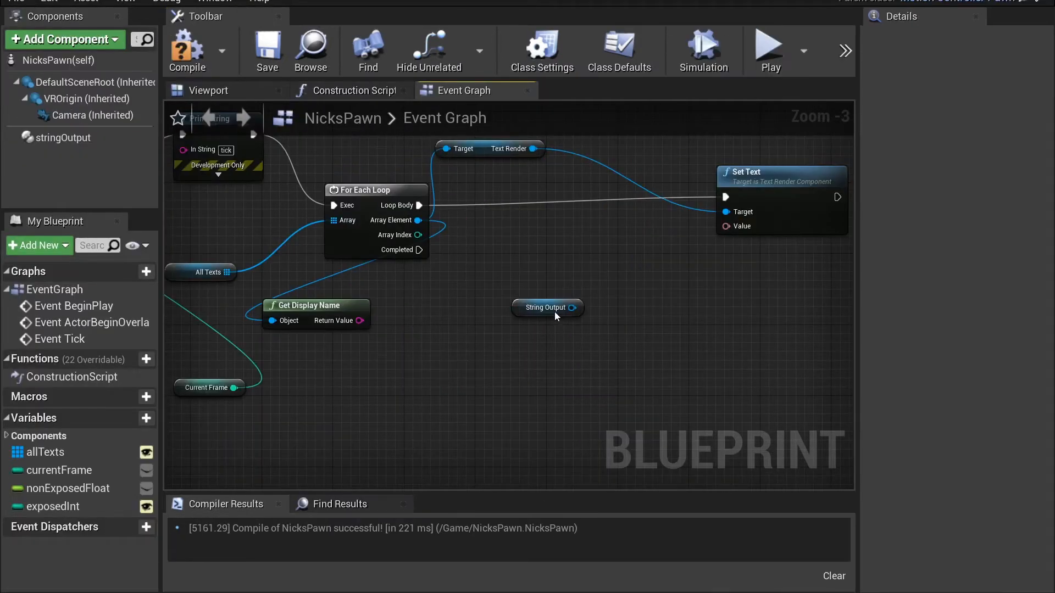
Step: Add a Create Text Output call from the String Output reference and move the reference below the new node
left_click_drag(572, 307, 589, 246)
type("create tex")
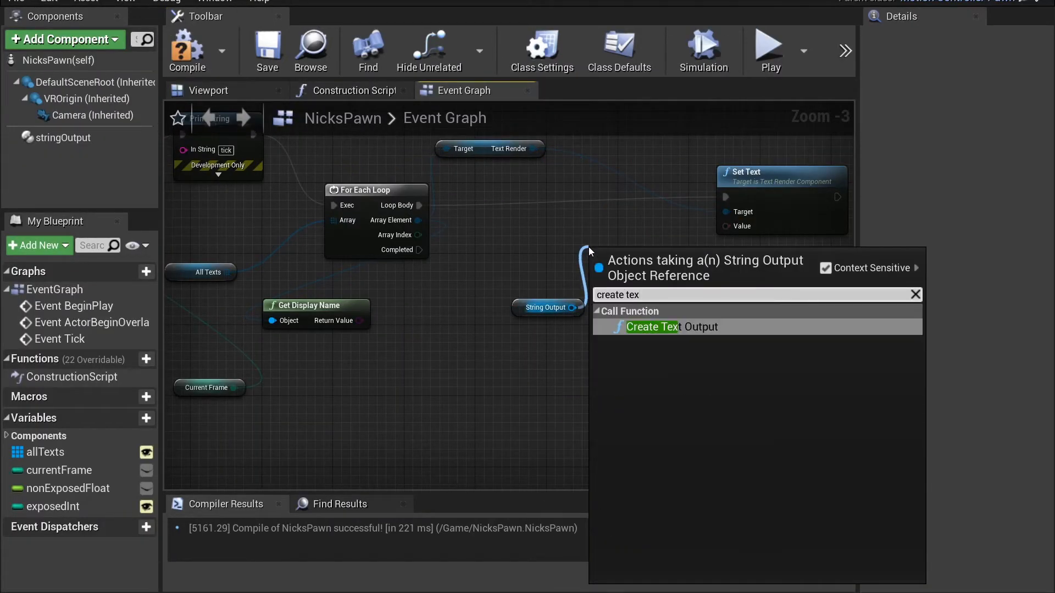
key("Return")
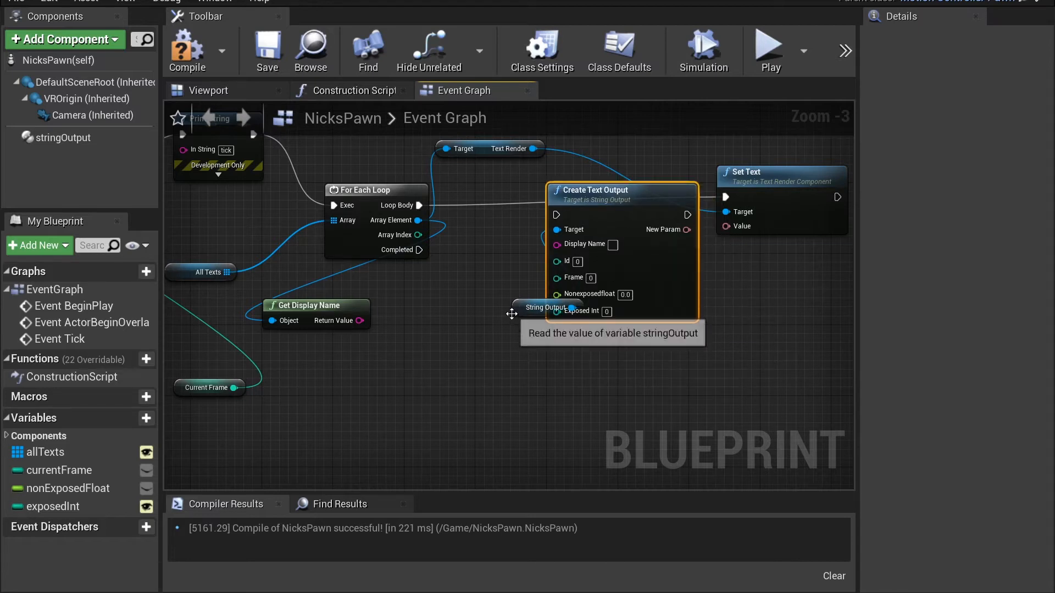
left_click_drag(525, 307, 514, 370)
left_click(702, 216)
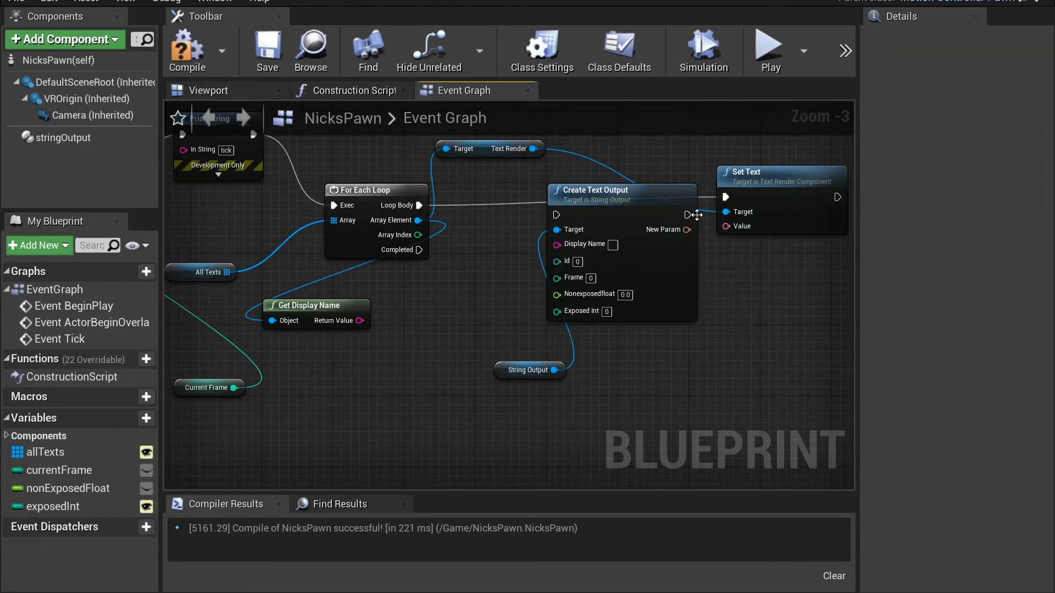
Step: Wire Create Text Output's execution between the For Each Loop body and Set Text, and connect New Param to Set Text's Value
left_click_drag(688, 215, 725, 197)
left_click_drag(556, 214, 421, 205)
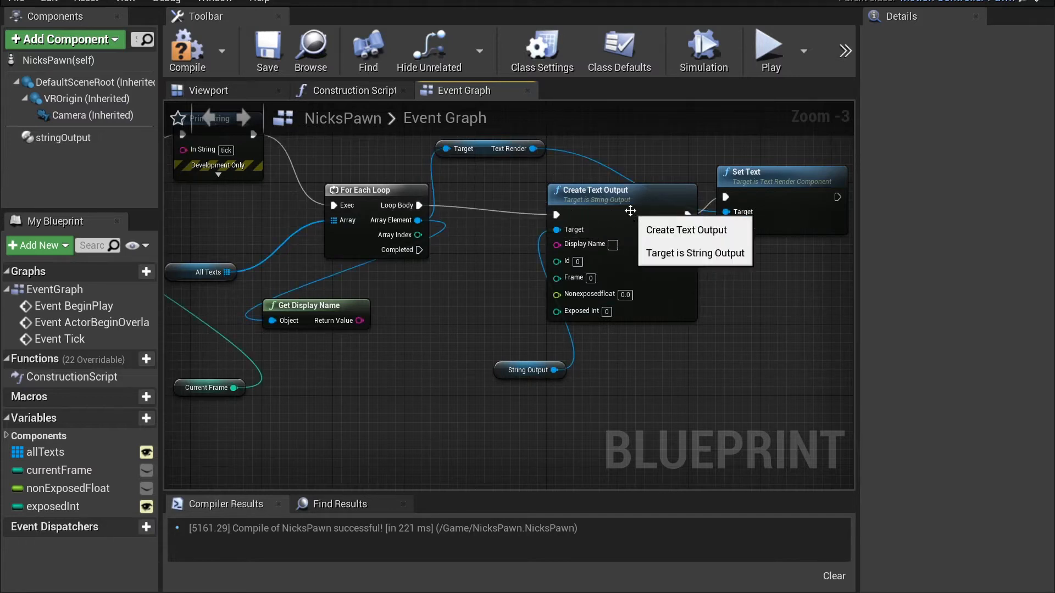
left_click_drag(629, 209, 592, 209)
left_click_drag(648, 230, 726, 226)
right_click_drag(671, 336, 731, 325)
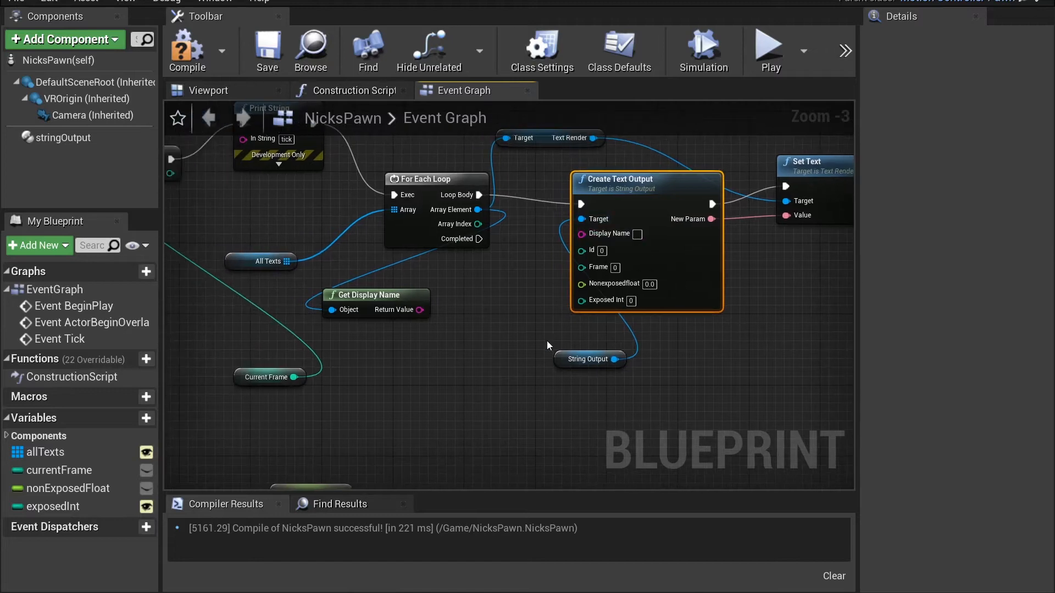
Step: Connect Get Display Name's Return Value to Create Text Output's Display Name, and the For Each Loop's Array Index to Id
left_click_drag(425, 311, 605, 239)
scroll(484, 263, "down", 2)
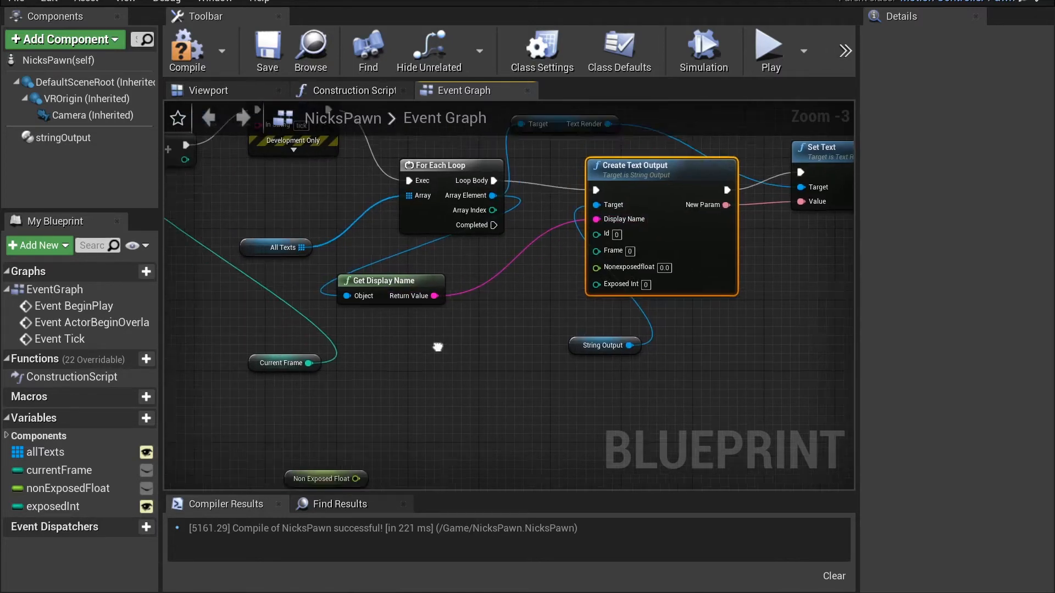
left_click_drag(376, 324, 456, 342)
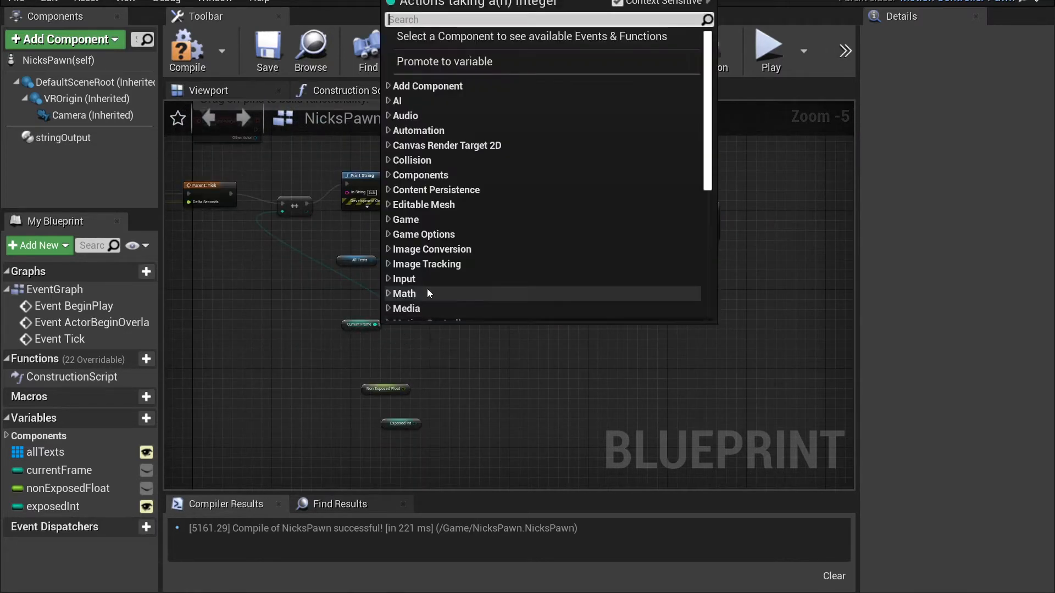
left_click(457, 342)
left_click_drag(480, 240, 545, 252)
Step: Connect Current Frame, Non Exposed Float and Exposed Int to the matching Create Text Output inputs, and compile the blueprint
scroll(374, 326, "up", 3)
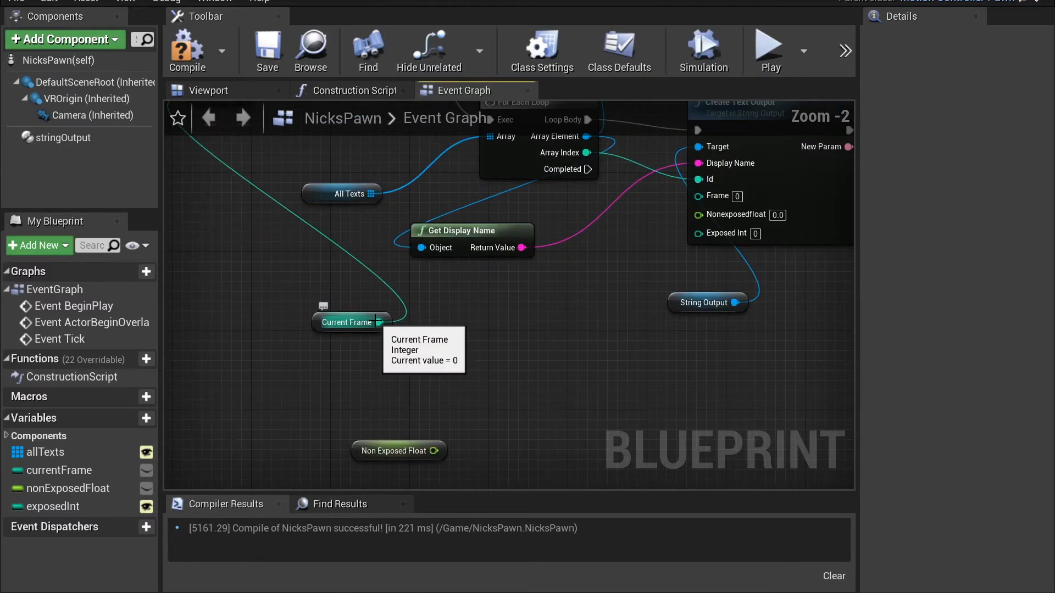
left_click_drag(379, 322, 704, 197)
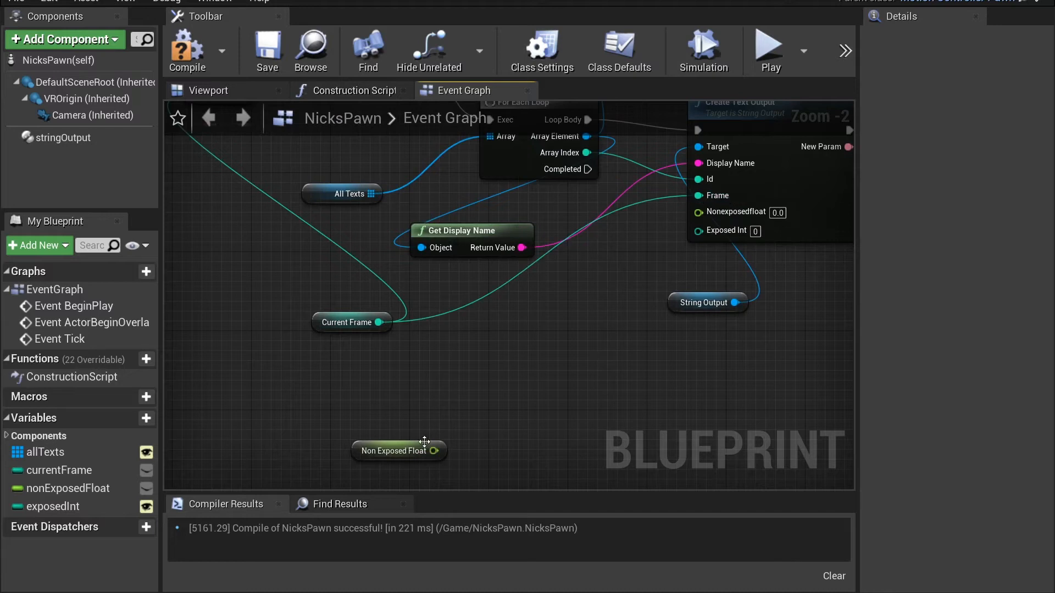
left_click_drag(433, 451, 720, 212)
right_click_drag(588, 372, 577, 332)
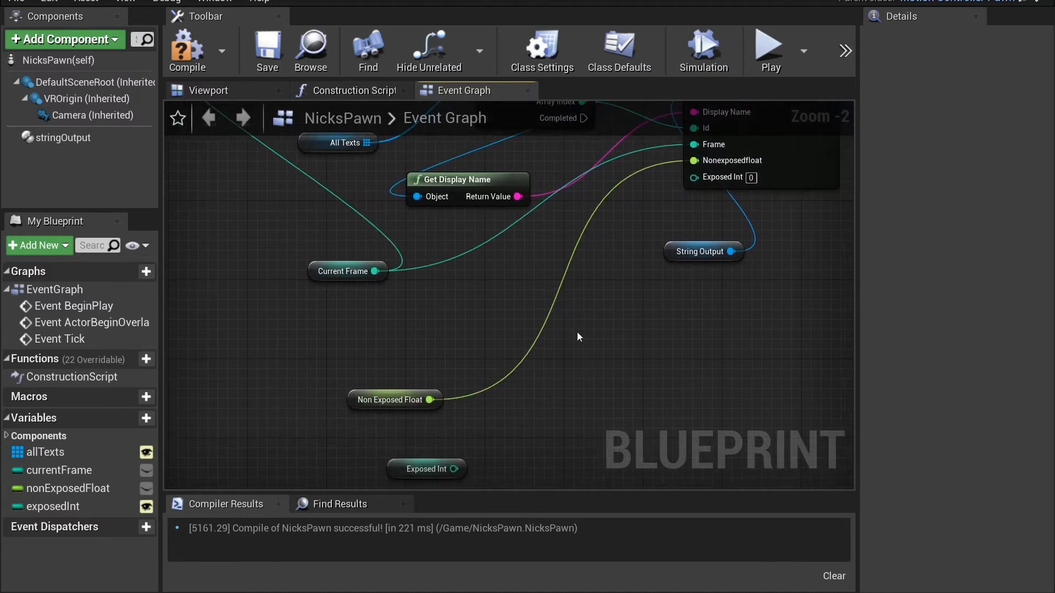
left_click_drag(453, 469, 714, 278)
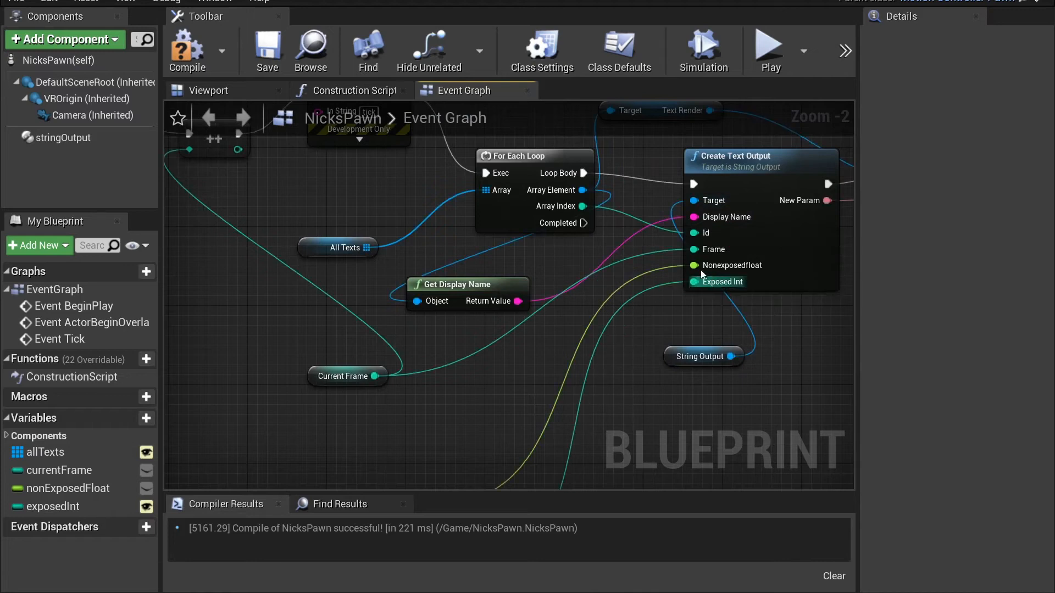
left_click(185, 50)
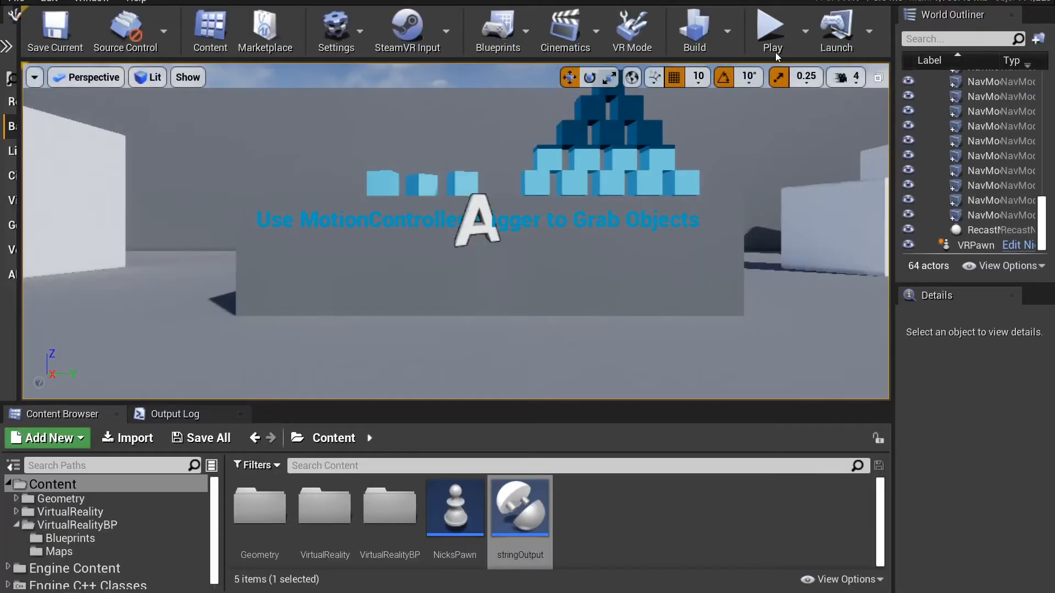
Step: Play the level, eject from the pawn to view the in-scene text output up close, and stop playing
left_click(776, 55)
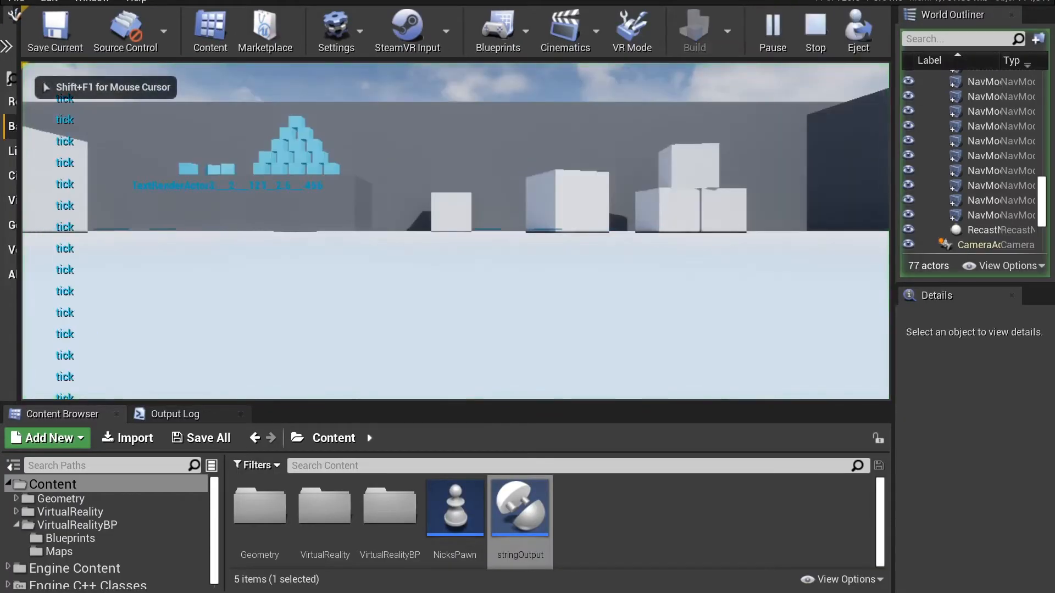
left_click(861, 34)
right_click_drag(481, 212, 482, 215)
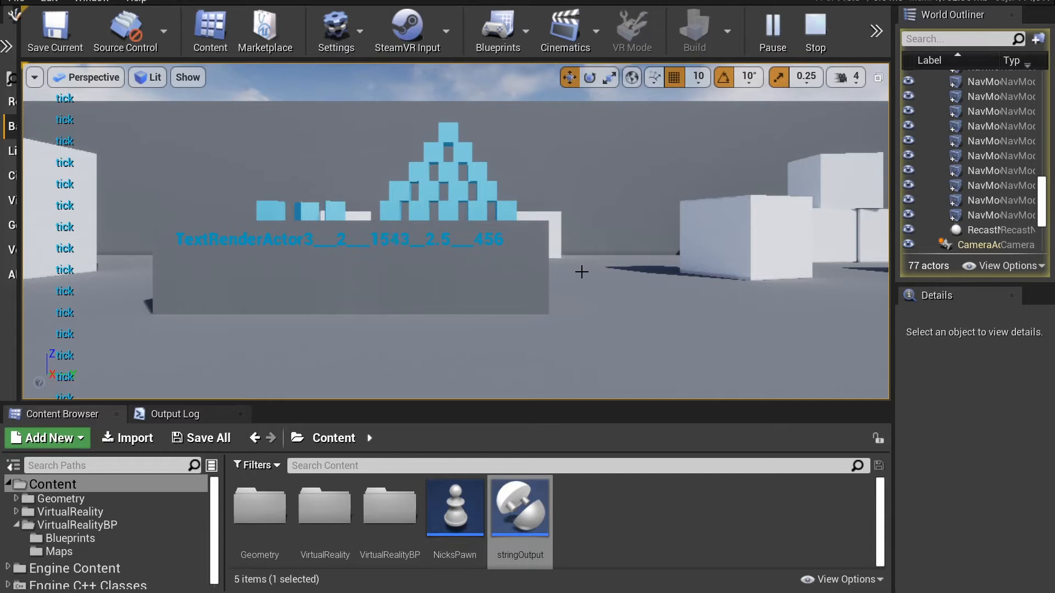
key("Escape")
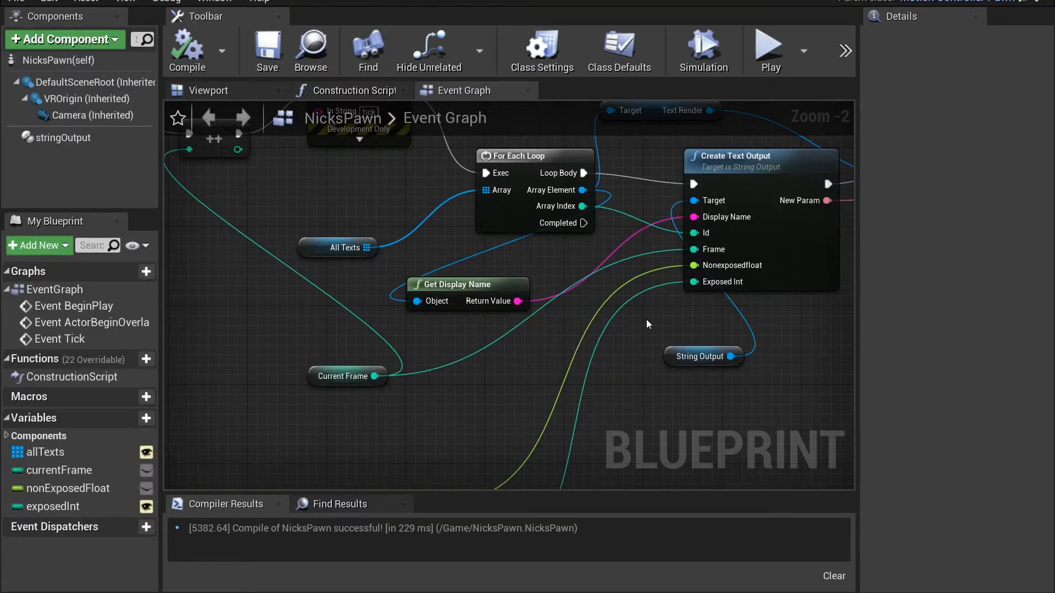
Step: Select the "Use MotionController Trigger to Grab Objects" text actor, examine its text render properties, and return to the NicksPawn graph
scroll(646, 324, "down", 1)
right_click_drag(647, 324, 163, 438)
right_click_drag(536, 363, 675, 332)
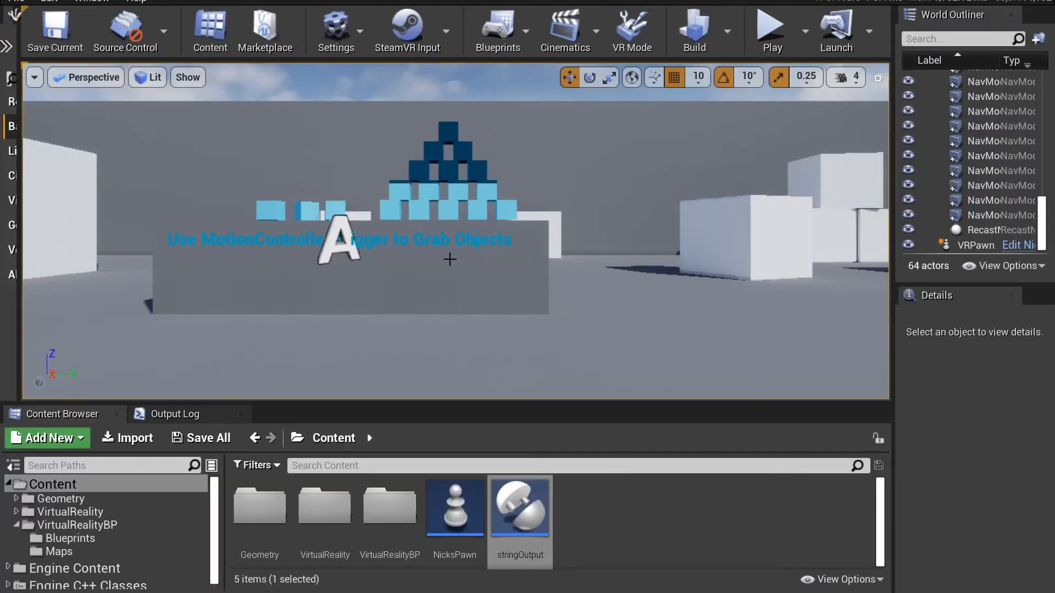
left_click(421, 242)
scroll(944, 465, "down", 8)
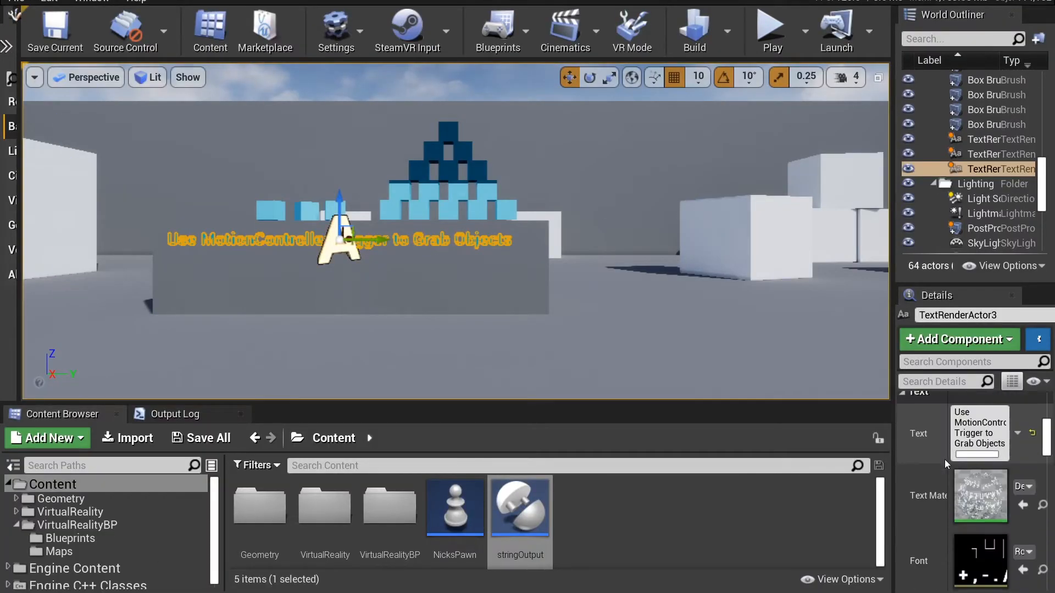
scroll(962, 410, "up", 1)
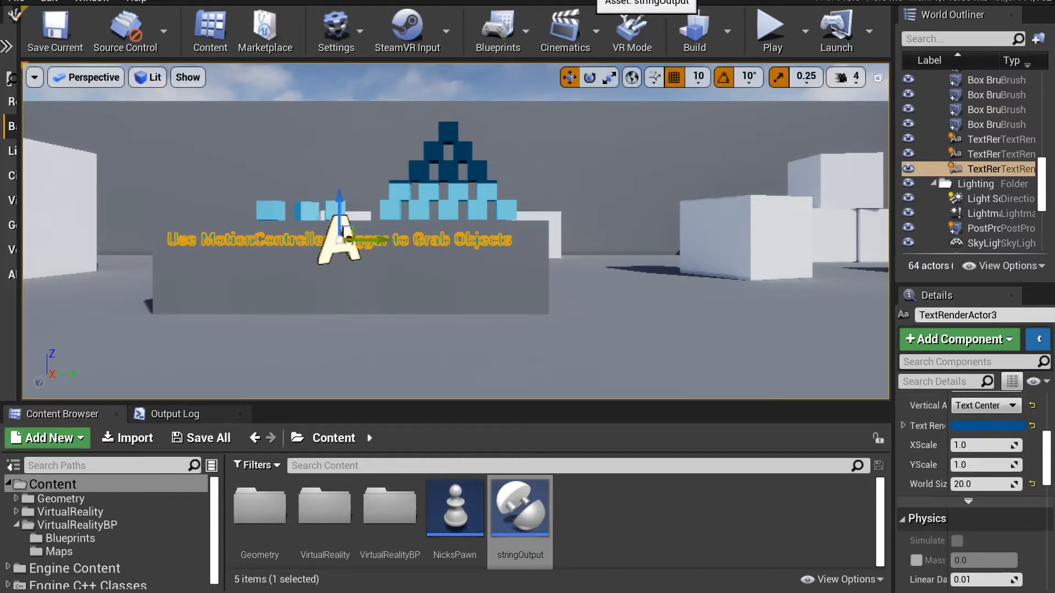
left_click(590, 0)
left_click(329, 1)
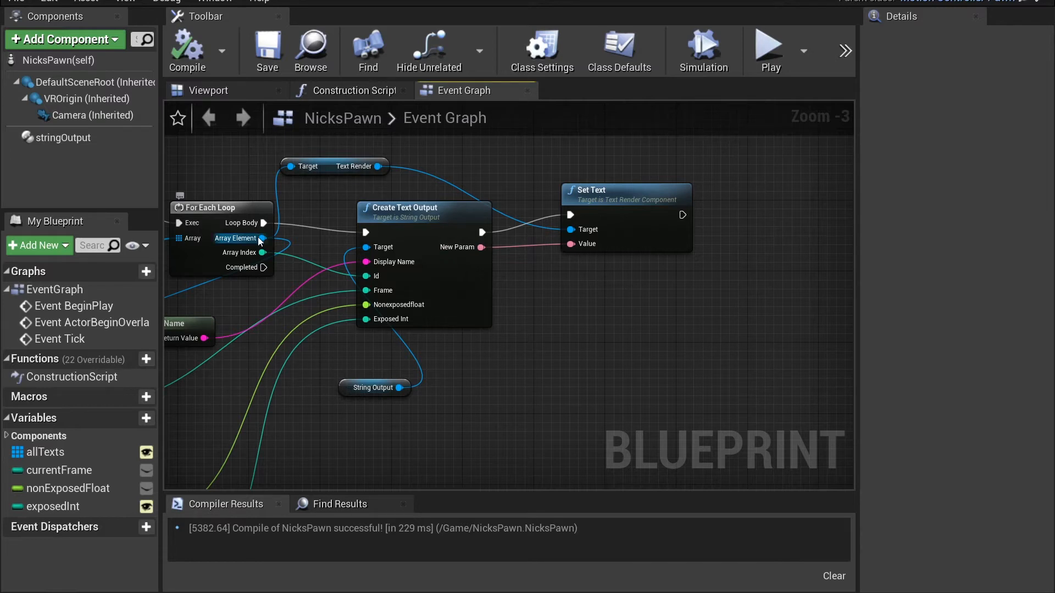
Step: Add a Set Text Render Color node from the For Each Loop's Array Element and place it below Set Text
left_click_drag(260, 242, 644, 309)
type("set c")
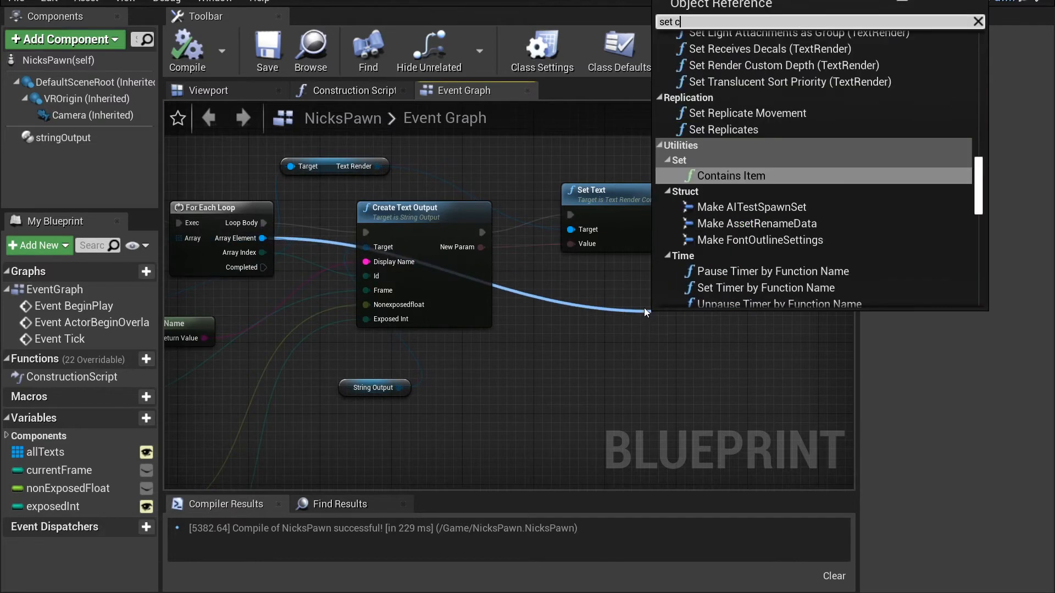
type("olor")
key("Return")
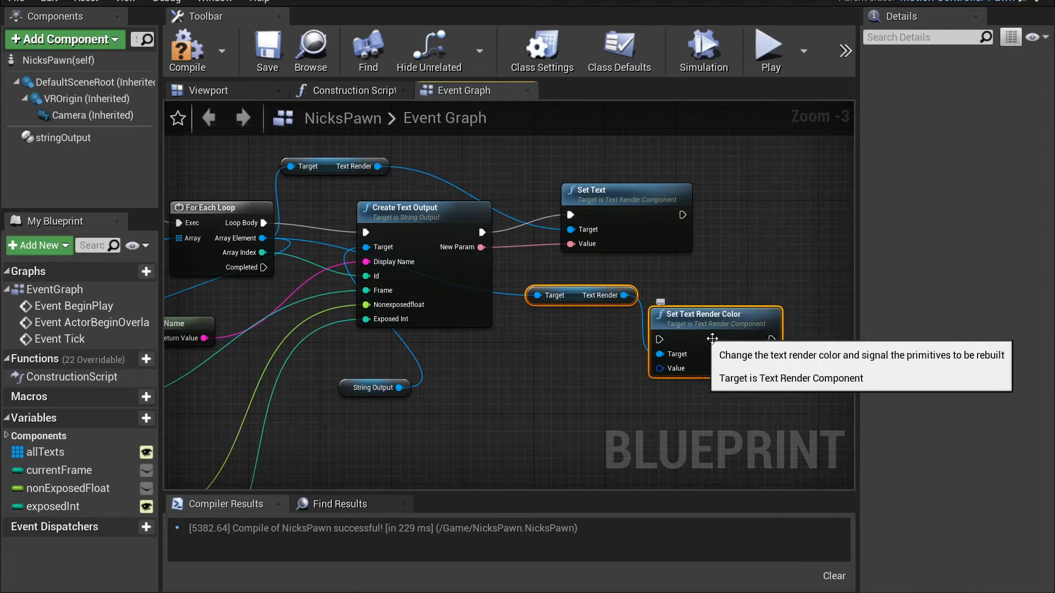
left_click_drag(712, 339, 765, 348)
left_click(755, 279)
right_click_drag(755, 275, 735, 215)
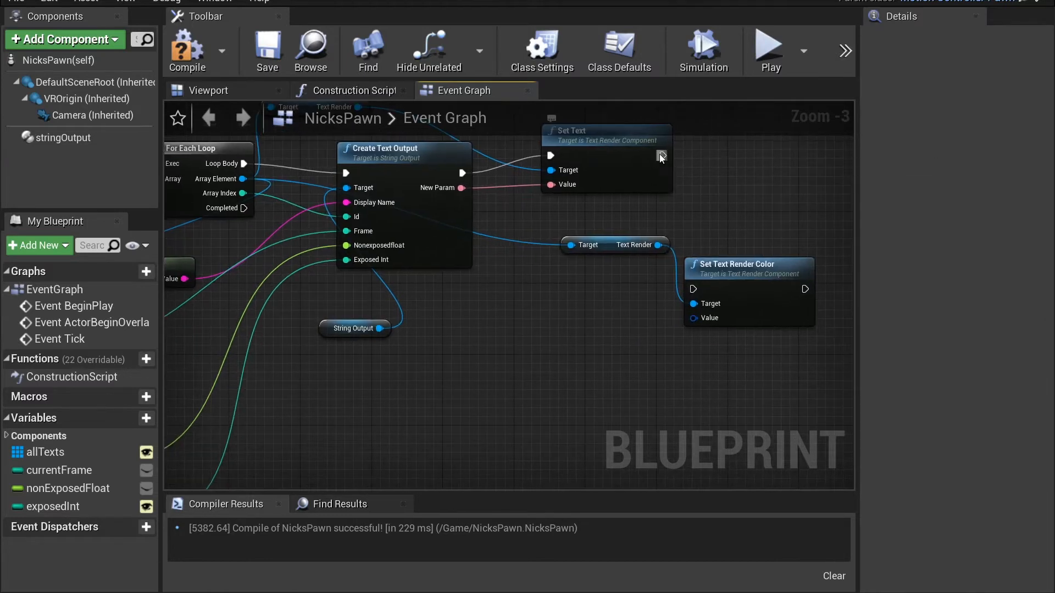
Step: Connect Set Text's execution to Set Text Render Color and feed its Value from a Make Color node with A set to 255
left_click_drag(661, 156, 628, 371)
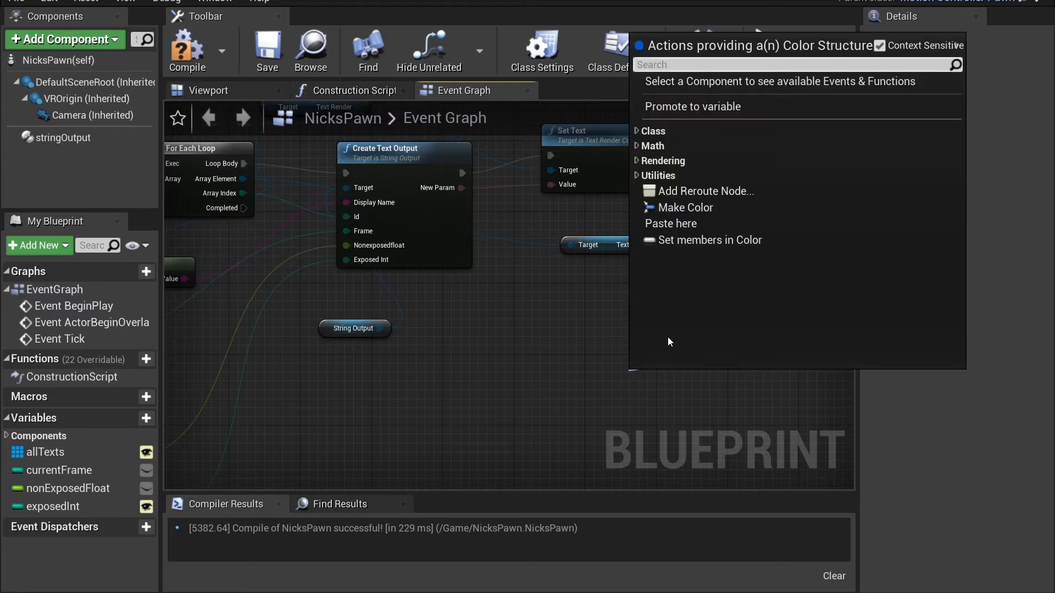
left_click(727, 208)
right_click_drag(602, 478, 618, 372)
scroll(618, 371, "up", 3)
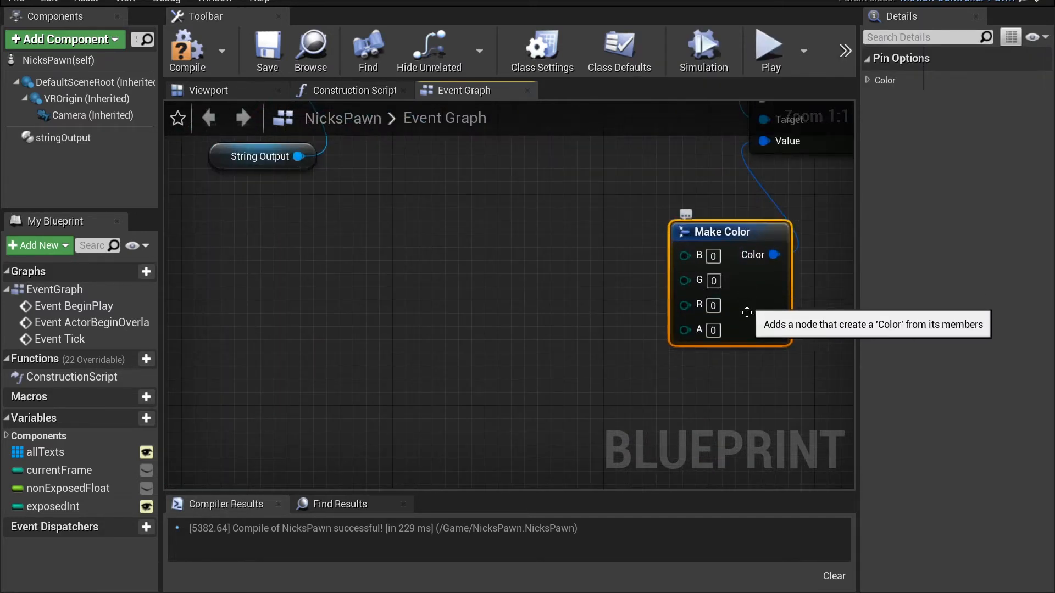
left_click(713, 330)
type("25")
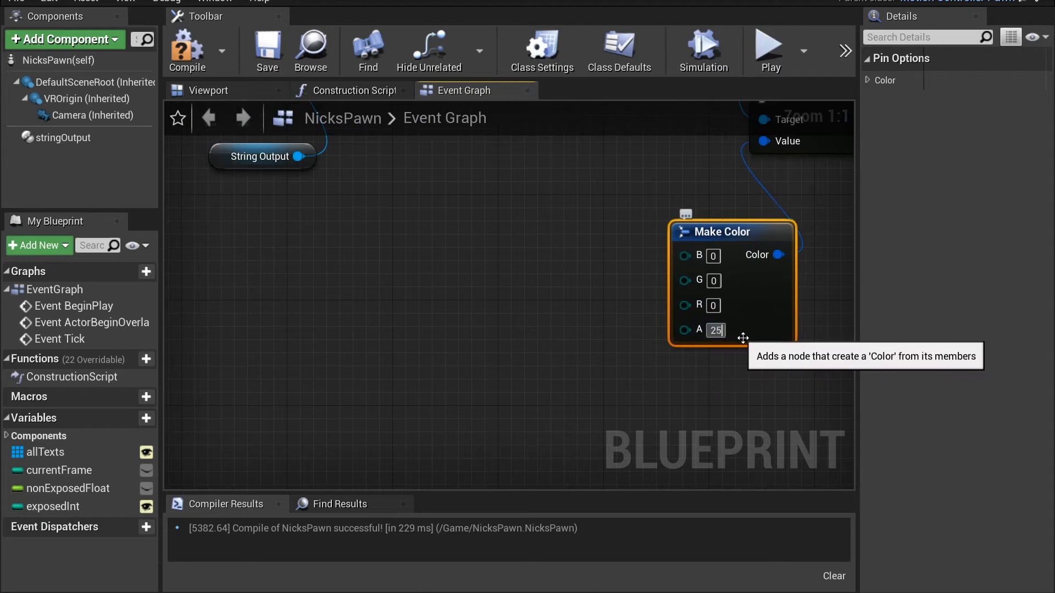
type("5")
left_click(538, 305)
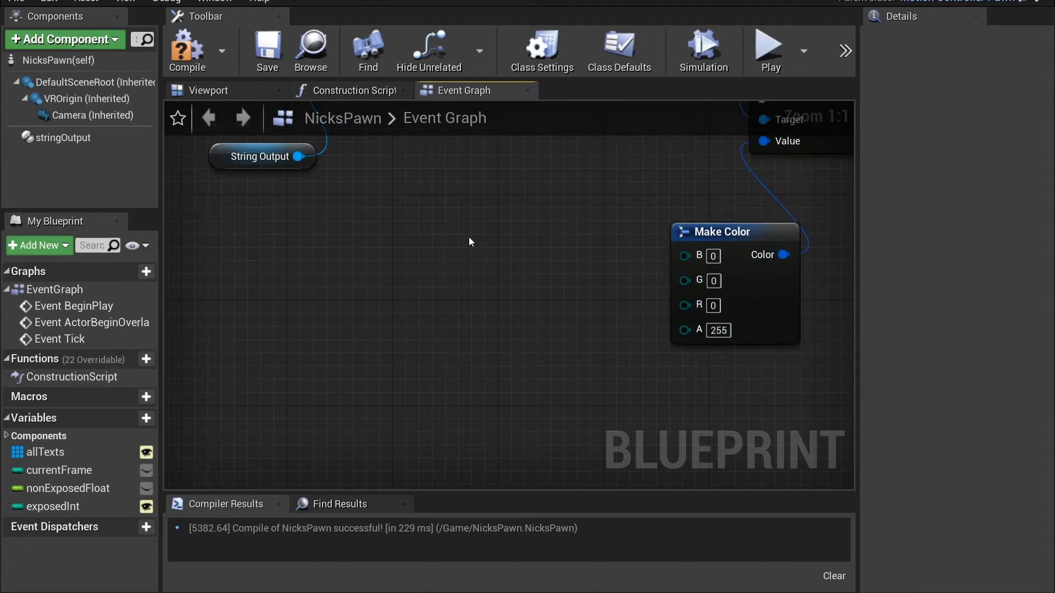
Step: Add a Random Integer node with Max 255 and connect its Return Value to Make Color's B input
right_click(453, 234)
type("rando")
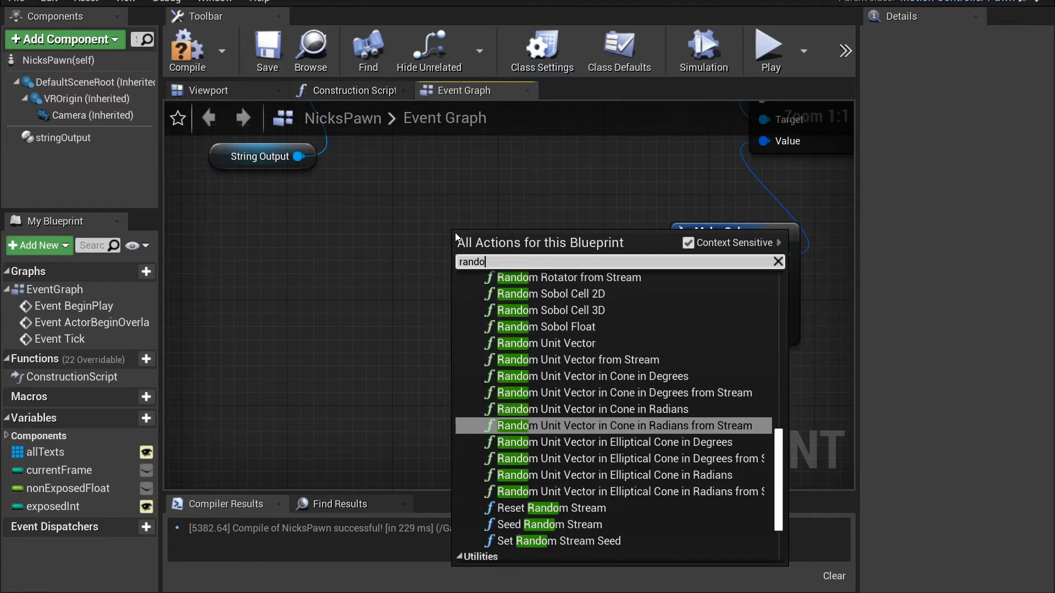
type("m int")
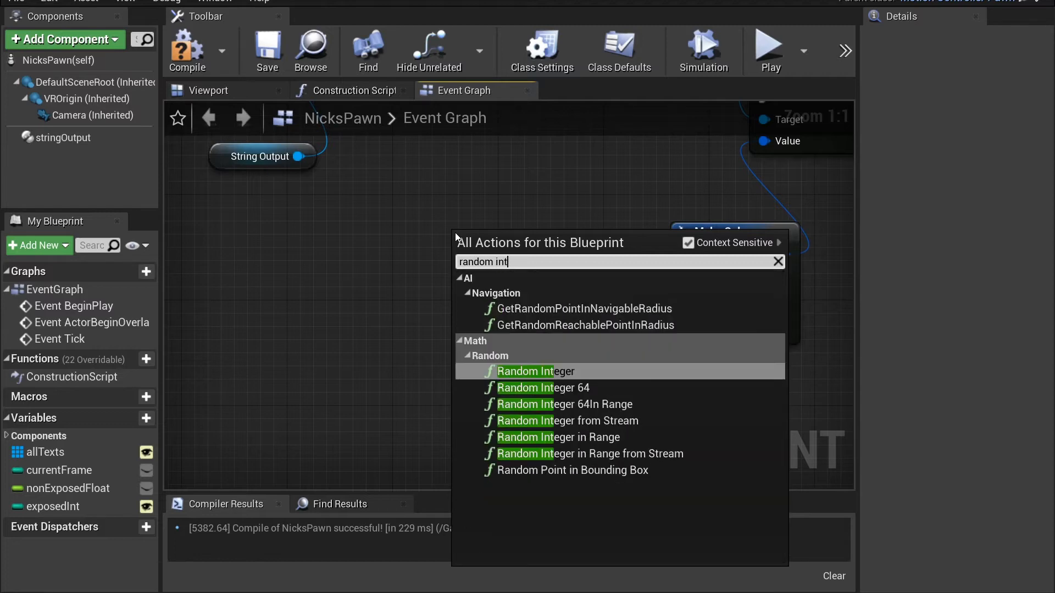
key("Return")
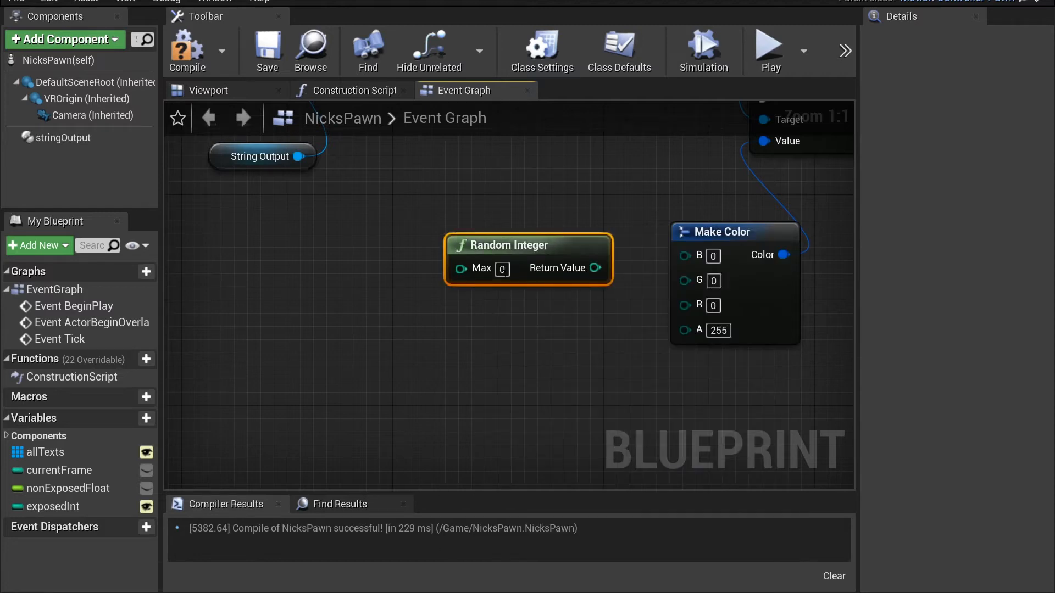
left_click(501, 269)
type("255")
left_click(517, 304)
left_click_drag(588, 269, 703, 256)
left_click_drag(552, 245, 473, 245)
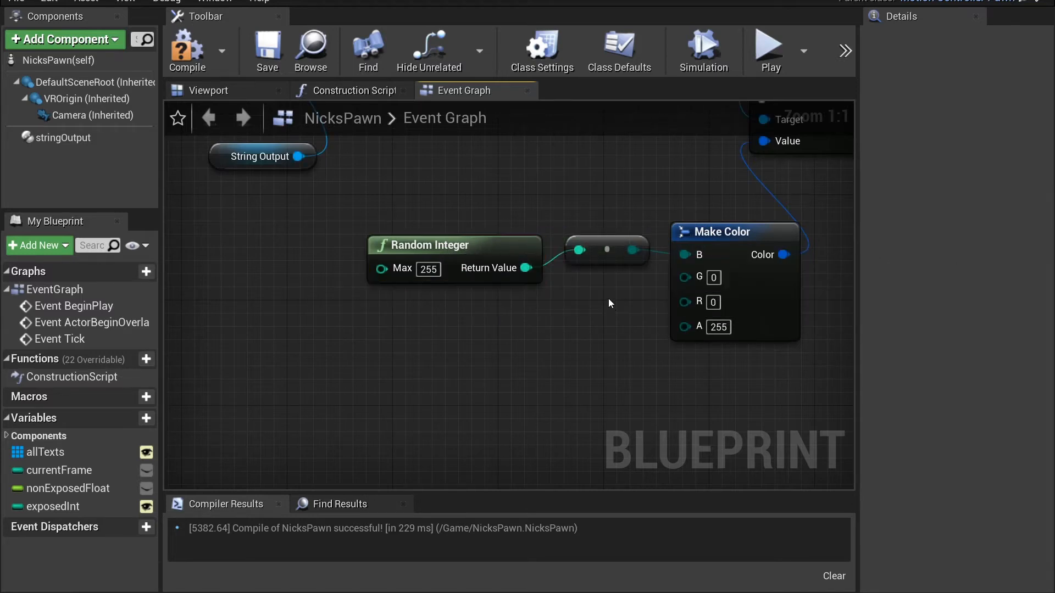
Step: Duplicate the Random Integer and its byte conversion twice, and connect the copies to Make Color's G and R inputs
left_click_drag(606, 297, 449, 233)
key("ctrl+c")
key("ctrl+v")
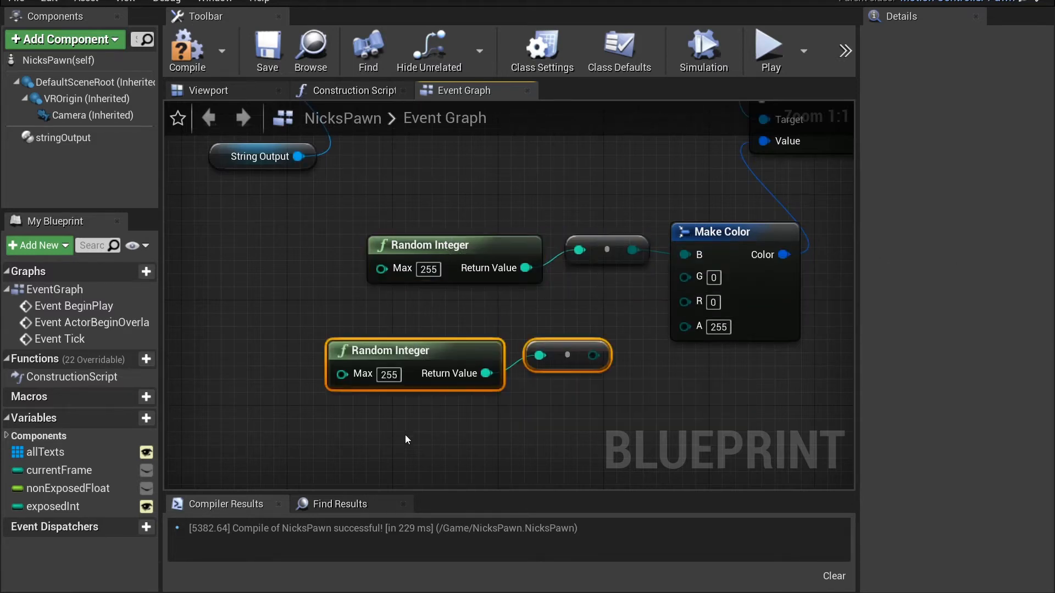
key("ctrl+v")
right_click_drag(646, 406, 658, 352)
left_click_drag(604, 300, 696, 220)
left_click_drag(587, 394, 700, 245)
left_click(617, 273)
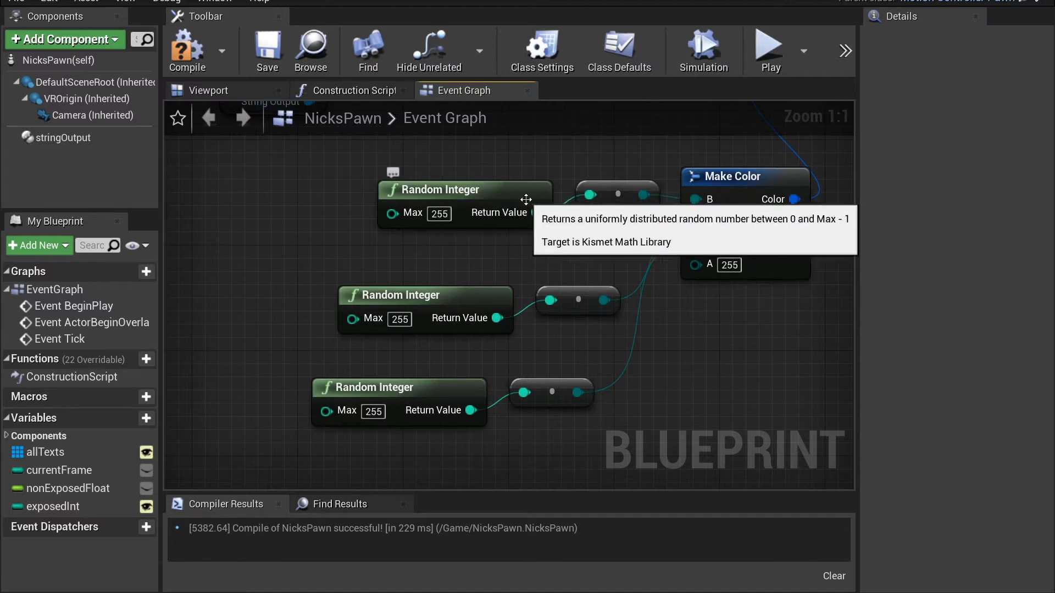
Step: Try feeding Make Color's G and R from the first byte conversion, and reconnect each to its own Random Integer
left_click_drag(643, 195, 674, 237)
left_click(577, 239)
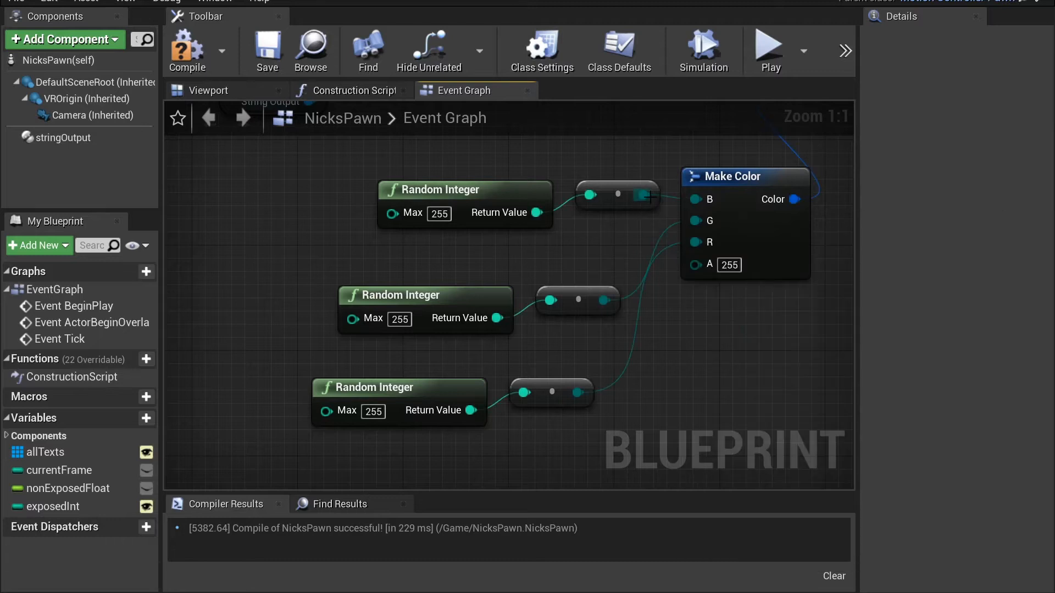
left_click_drag(654, 195, 627, 180)
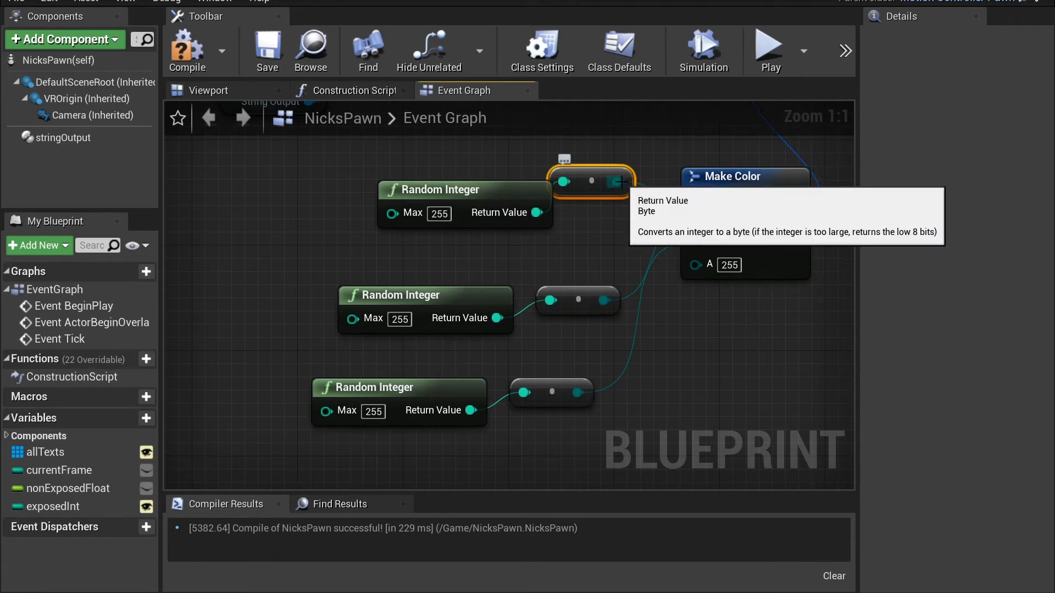
left_click_drag(618, 181, 696, 239)
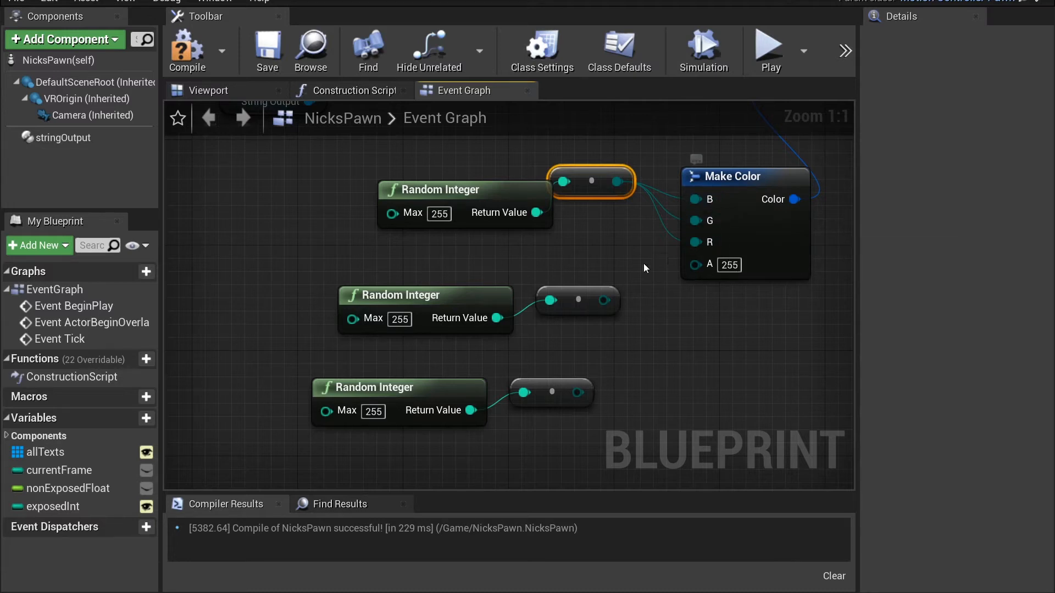
left_click_drag(607, 299, 696, 221)
left_click_drag(578, 392, 707, 243)
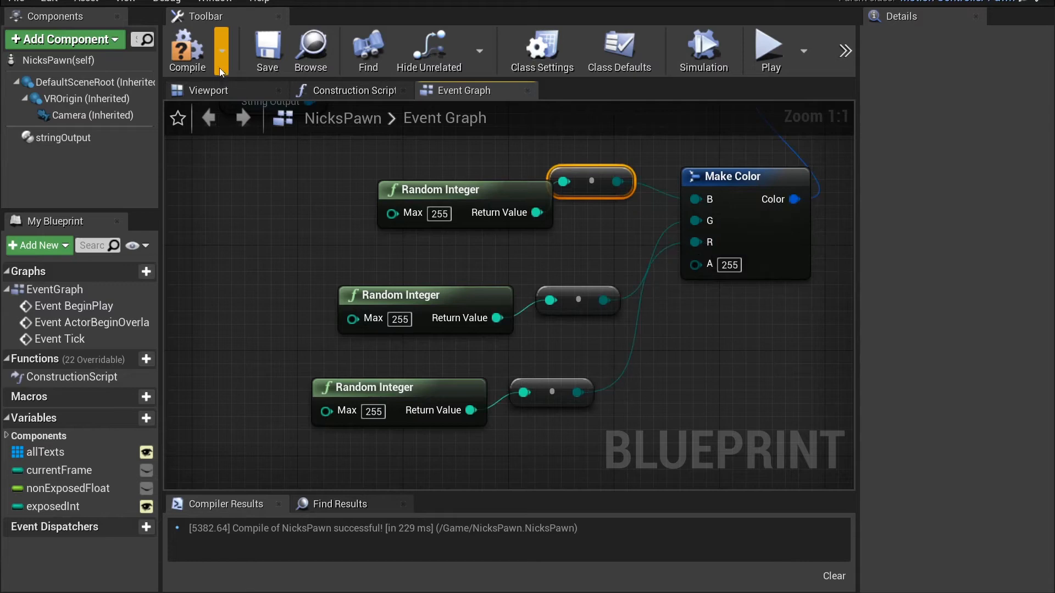
Step: Save and compile NicksPawn, and play the level briefly to check the random text color
left_click(269, 44)
left_click(195, 55)
left_click(128, 1)
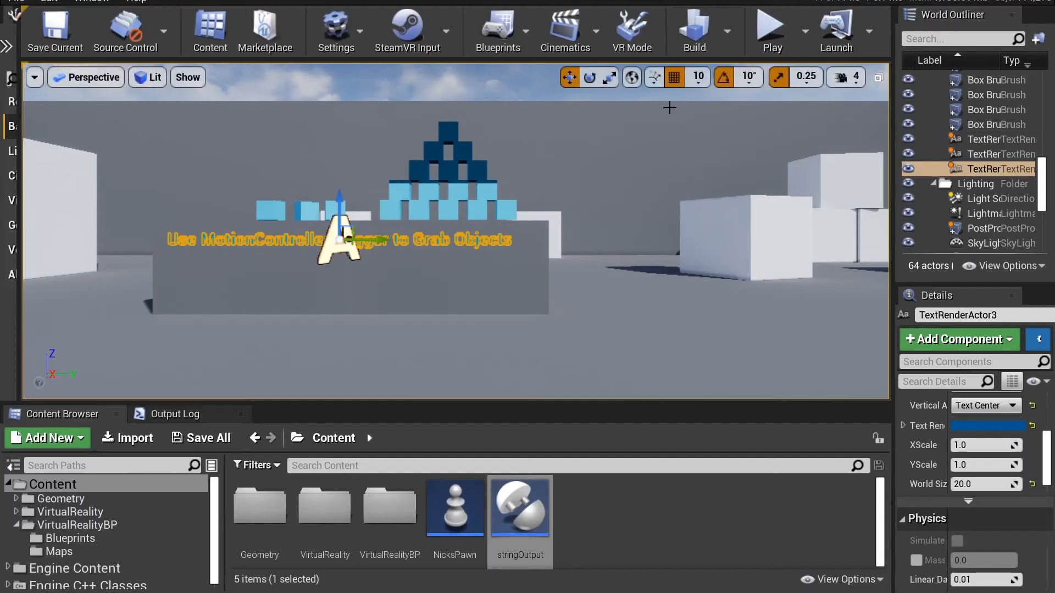
left_click(769, 30)
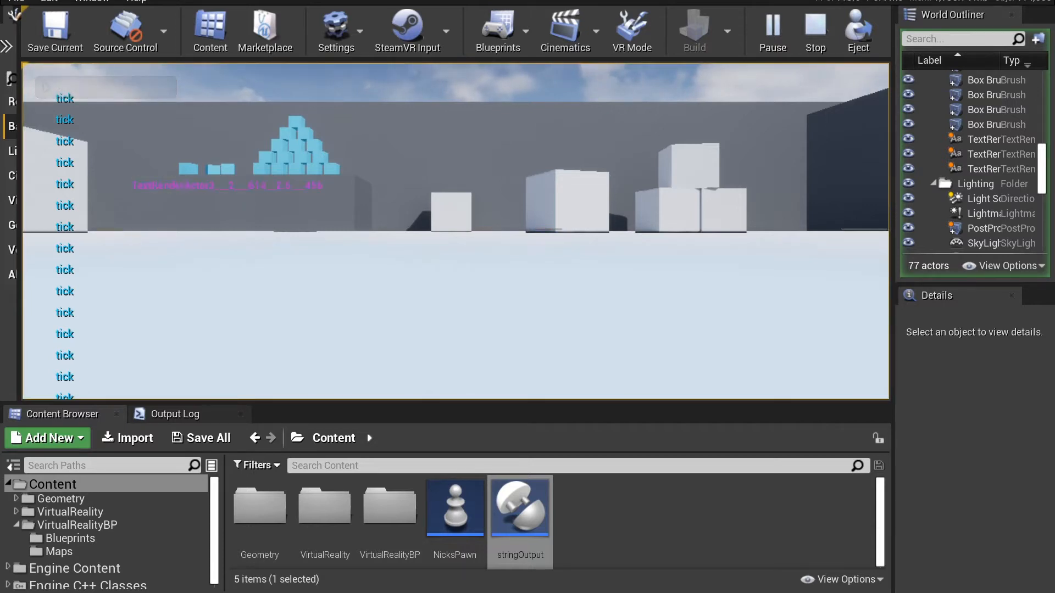
key("Escape")
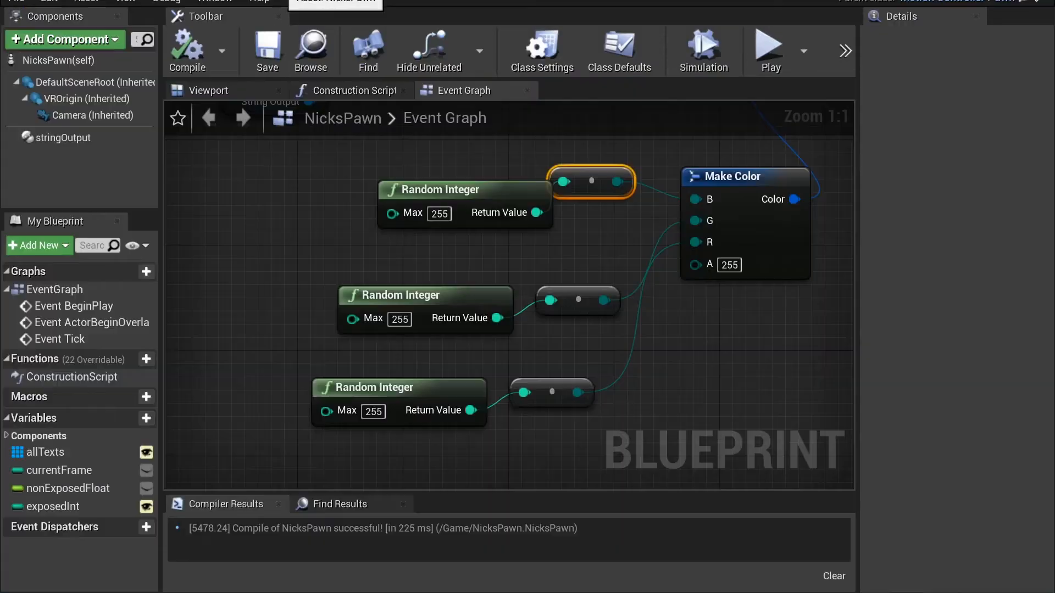
Step: Move the Set Text Render Color node farther from Set Text to make room between them
right_click_drag(703, 362, 694, 404)
right_click_drag(613, 141, 612, 375)
scroll(618, 285, "down", 1)
scroll(618, 286, "down", 1)
left_click_drag(550, 327, 726, 308)
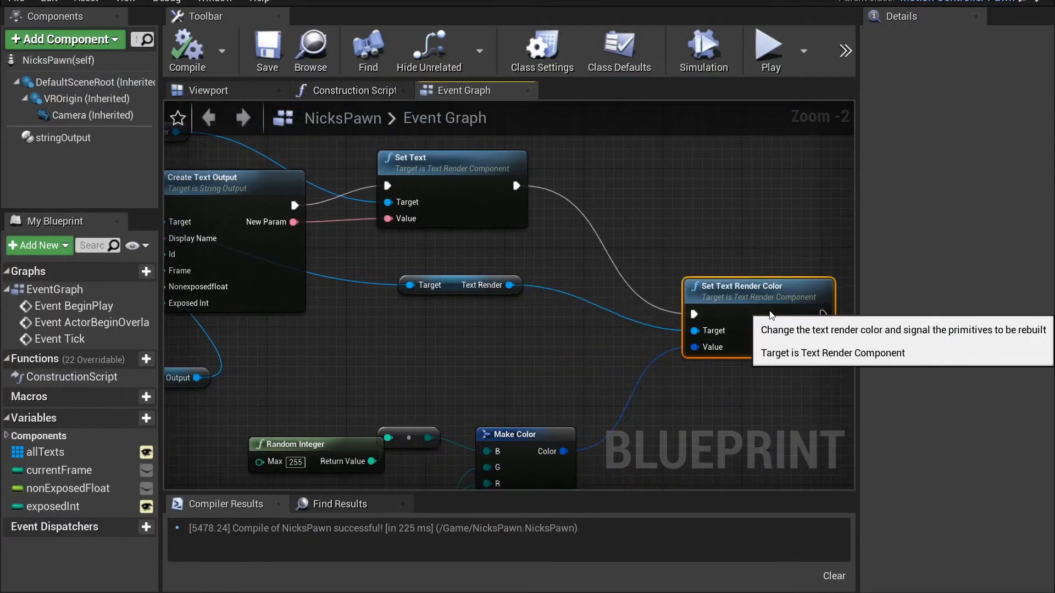
Step: Insert a Branch node between Set Text and Set Text Render Color, running the color change from True, and widen the graph area
right_click_drag(644, 223, 609, 215)
left_click(532, 196)
left_click_drag(453, 178, 595, 190)
type("if")
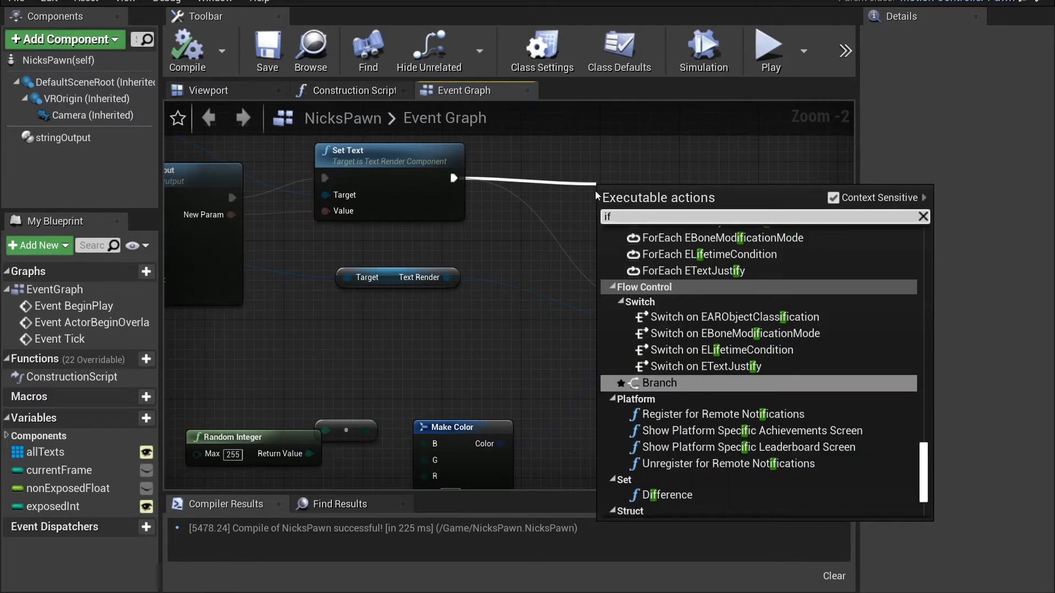
key("Return")
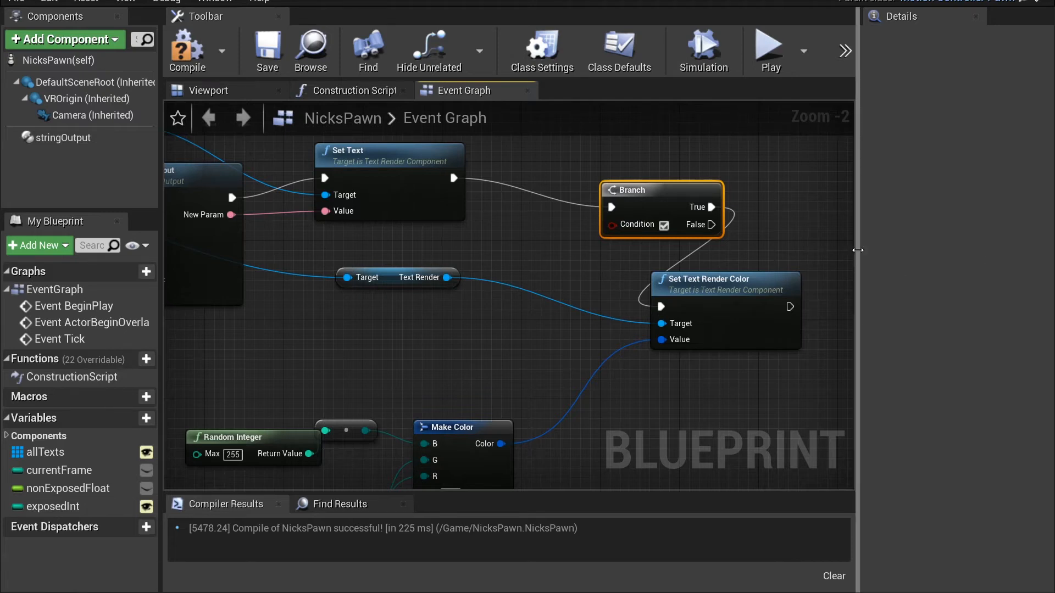
left_click_drag(856, 255, 948, 259)
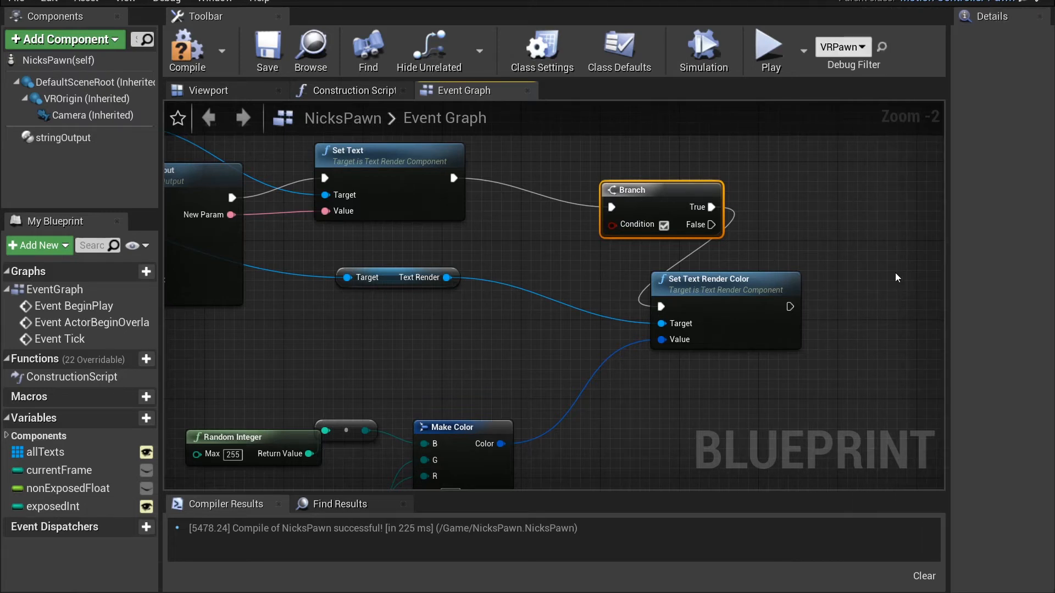
Step: Add an integer modulo (%) node fed by Current Frame, with 120 as its second value
scroll(895, 272, "down", 1)
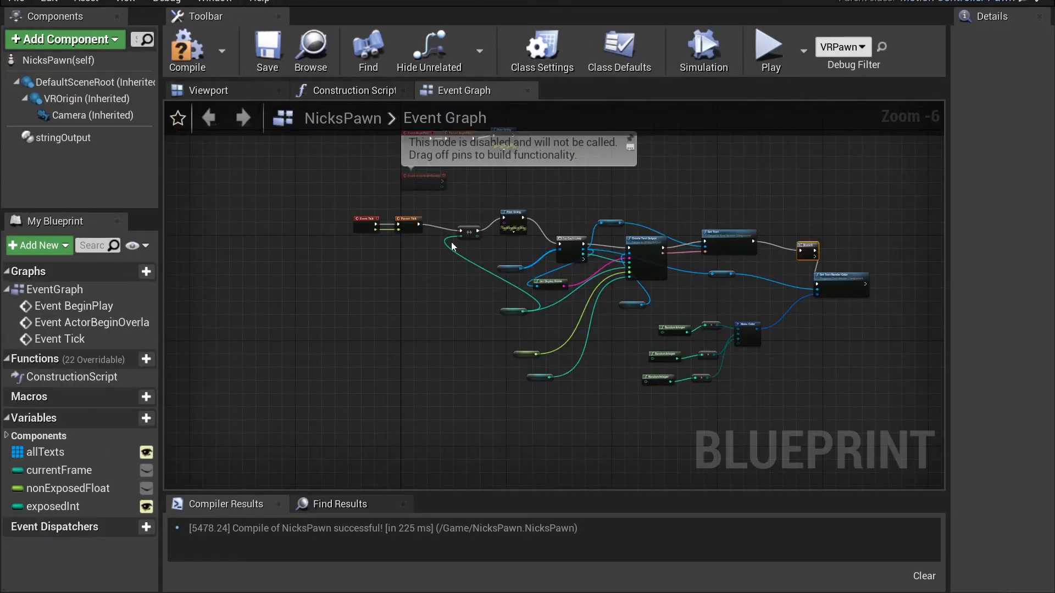
scroll(617, 321, "up", 2)
right_click_drag(610, 324, 464, 327)
left_click_drag(204, 313, 804, 273)
type("%")
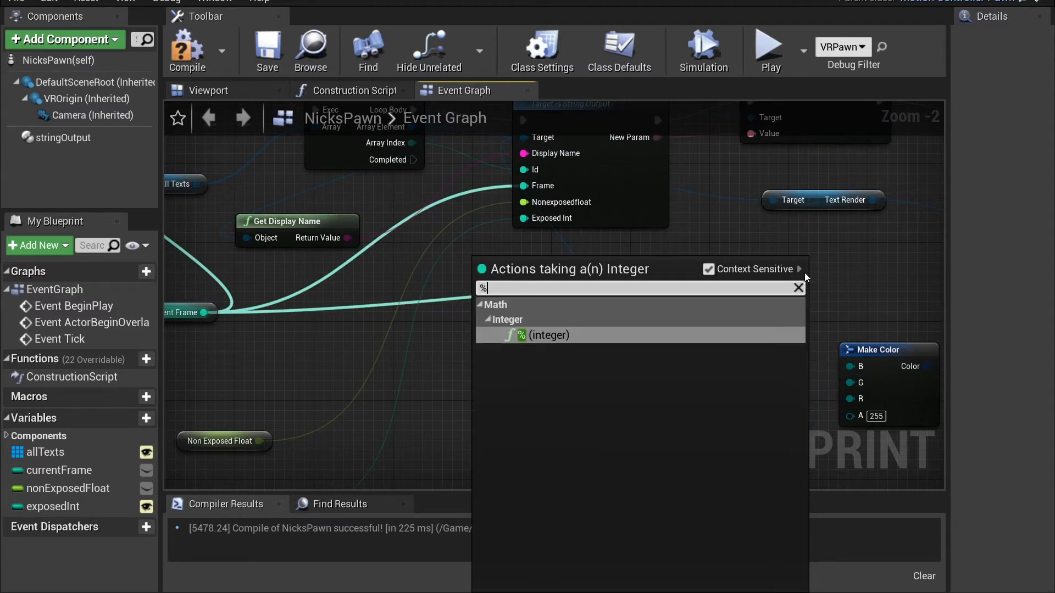
key("Return")
type("120")
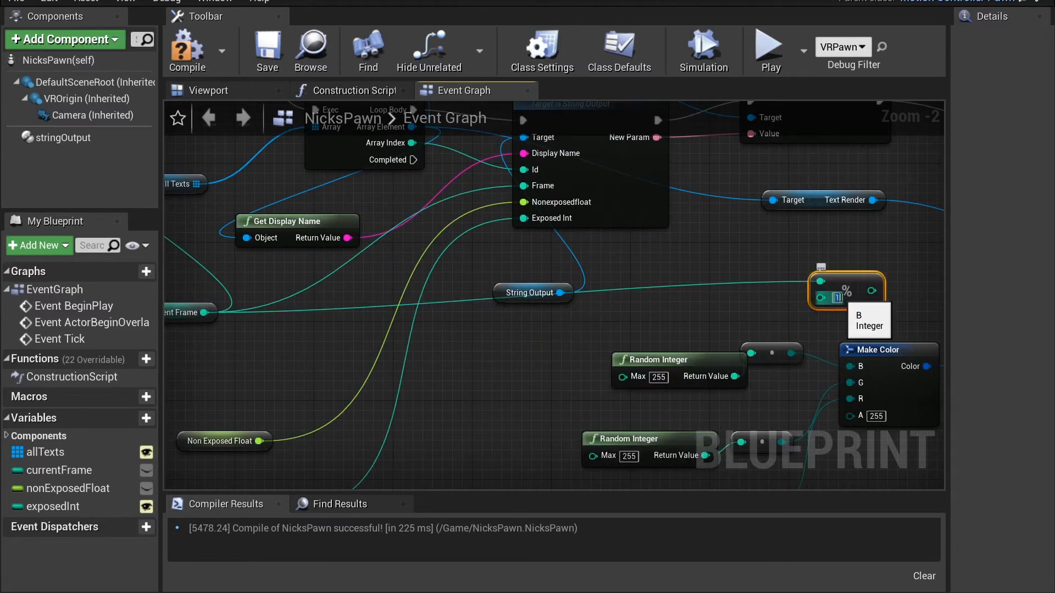
key("Return")
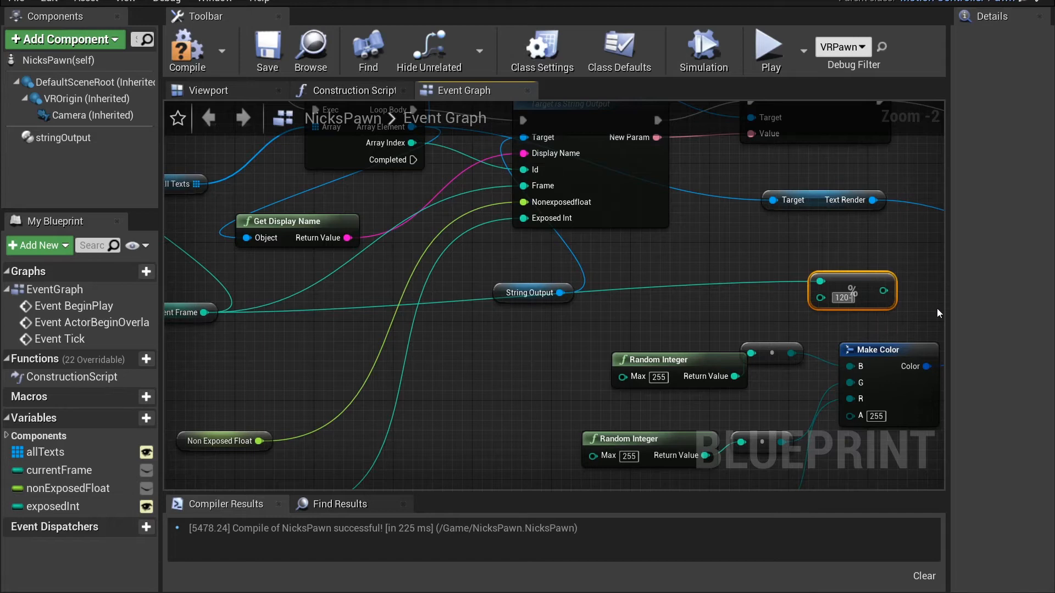
Step: Compare the modulo result with 0 using an Equal (integer) node, and connect the comparison to the Branch's Condition
right_click_drag(938, 309, 594, 342)
left_click_drag(447, 342, 485, 269)
type("=")
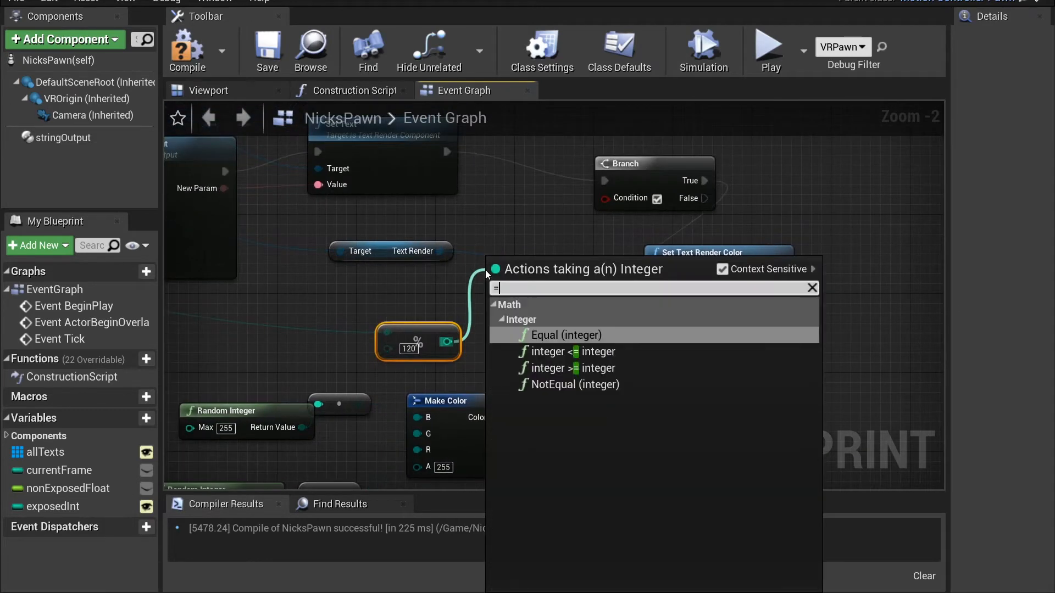
type("=")
left_click(556, 330)
left_click_drag(545, 292, 612, 197)
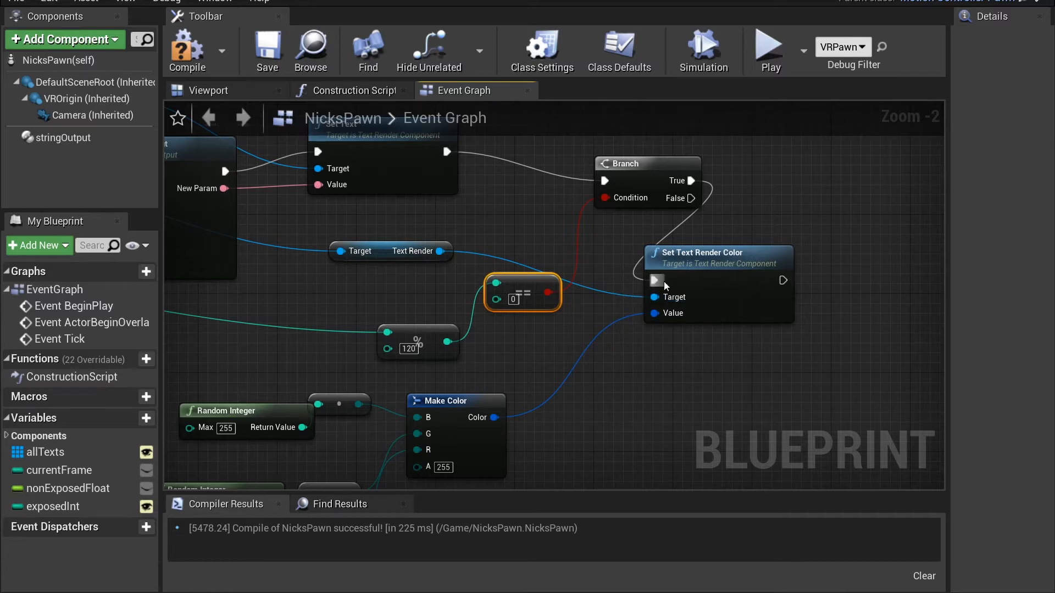
left_click(712, 365)
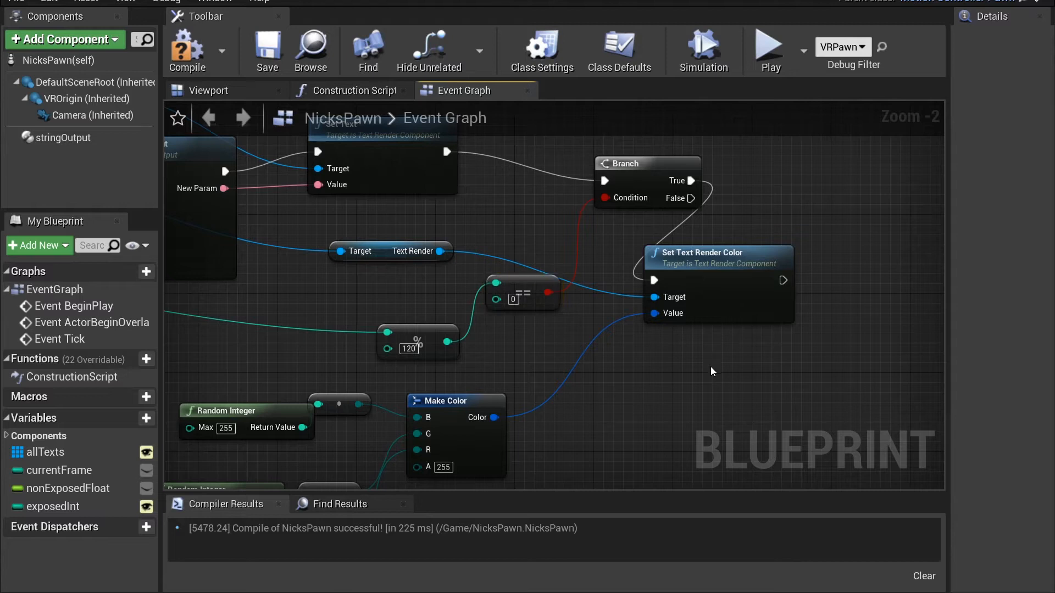
Step: Compile NicksPawn, play the level, and eject from the pawn to view the text actors with a free camera
left_click(209, 56)
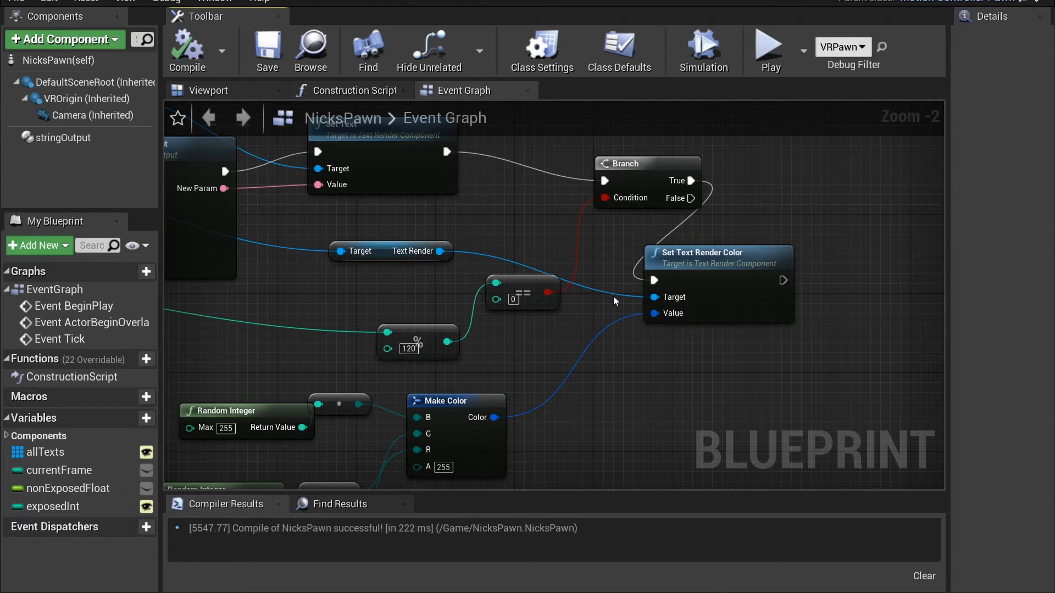
key("alt+Tab")
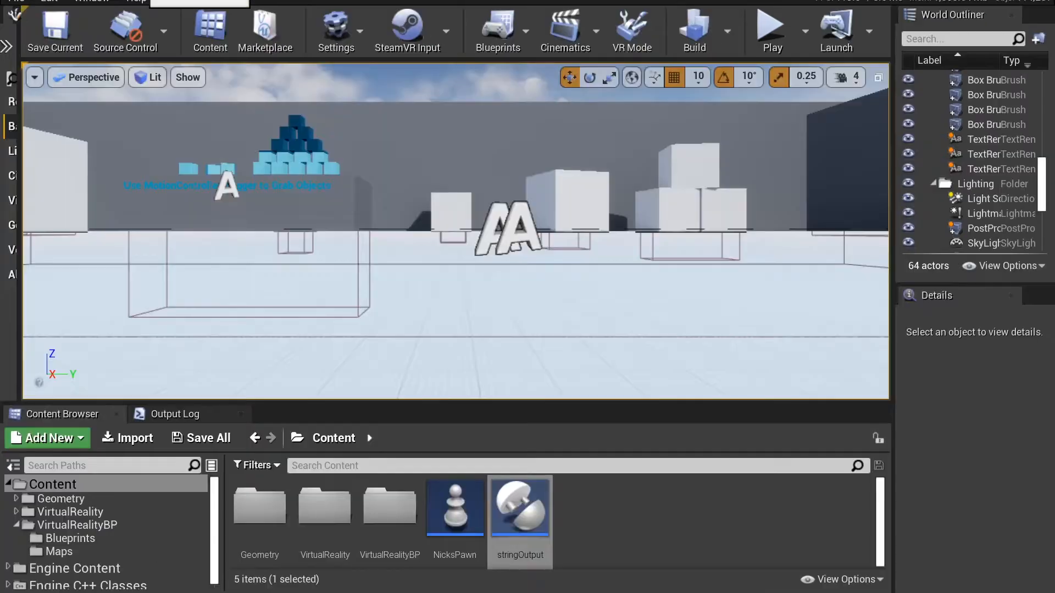
left_click(771, 31)
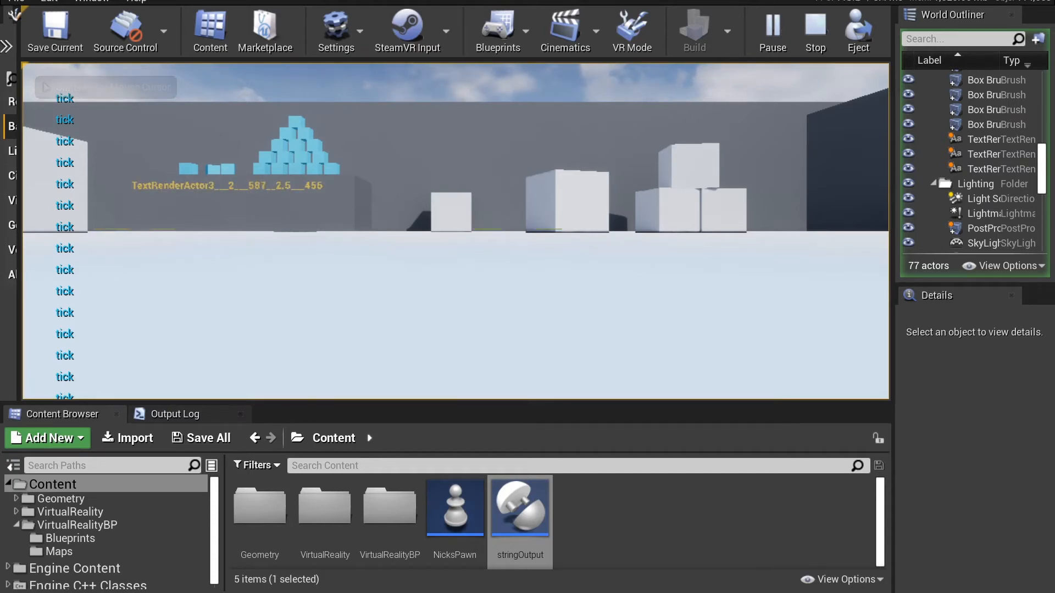
key("shift+F1")
left_click(858, 33)
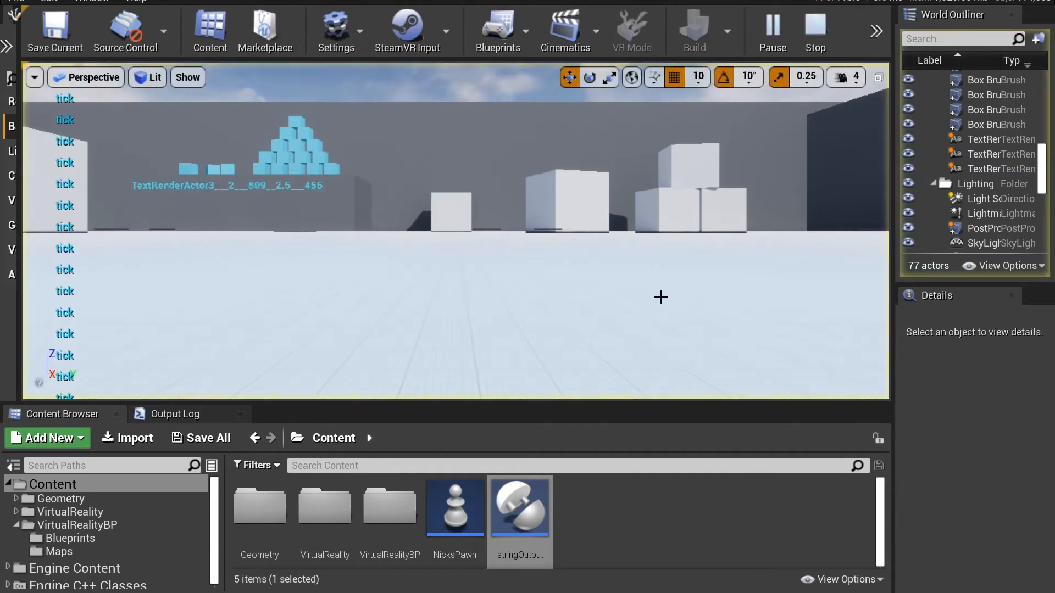
right_click_drag(676, 205, 665, 282)
scroll(666, 285, "down", 5)
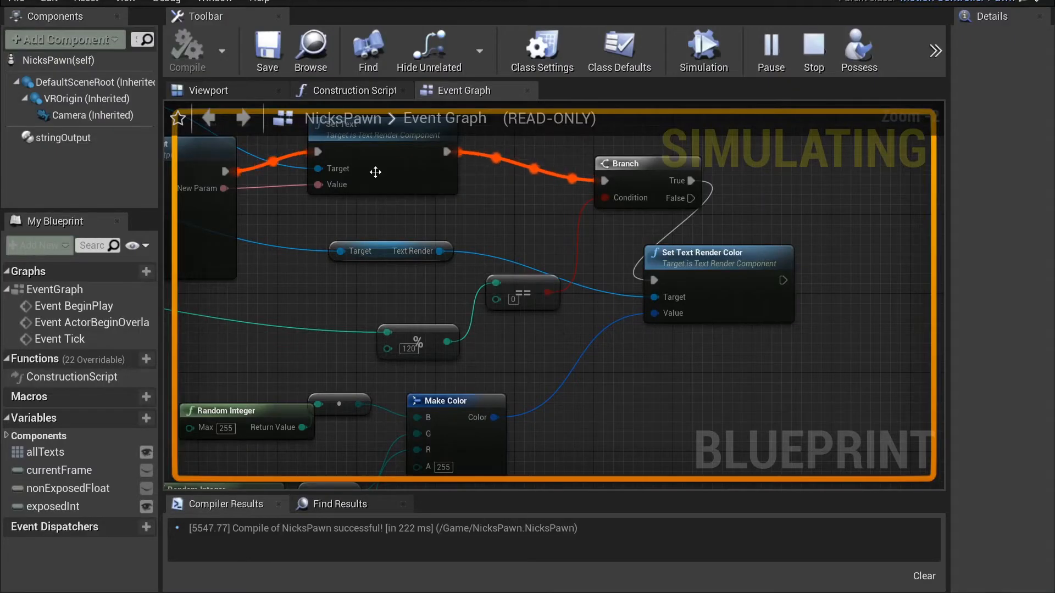
Step: Trace the live execution flow through NicksPawn's Event Graph, and inspect the text actors' colors in the running level
scroll(613, 340, "down", 6)
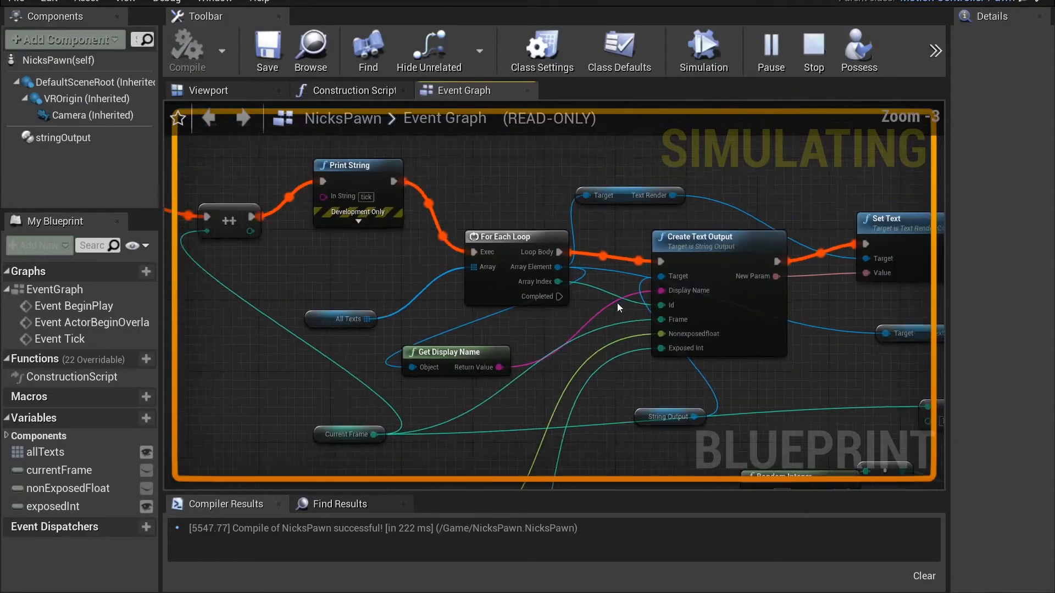
right_click_drag(614, 340, 710, 292)
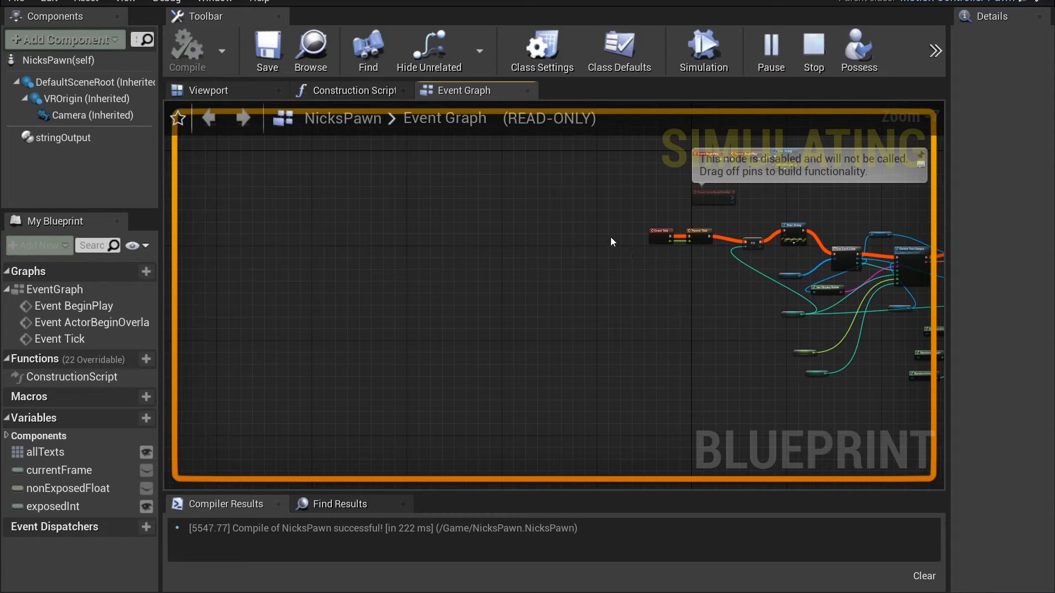
scroll(613, 241, "up", 7)
right_click_drag(753, 238, 617, 249)
mouse_move(617, 250)
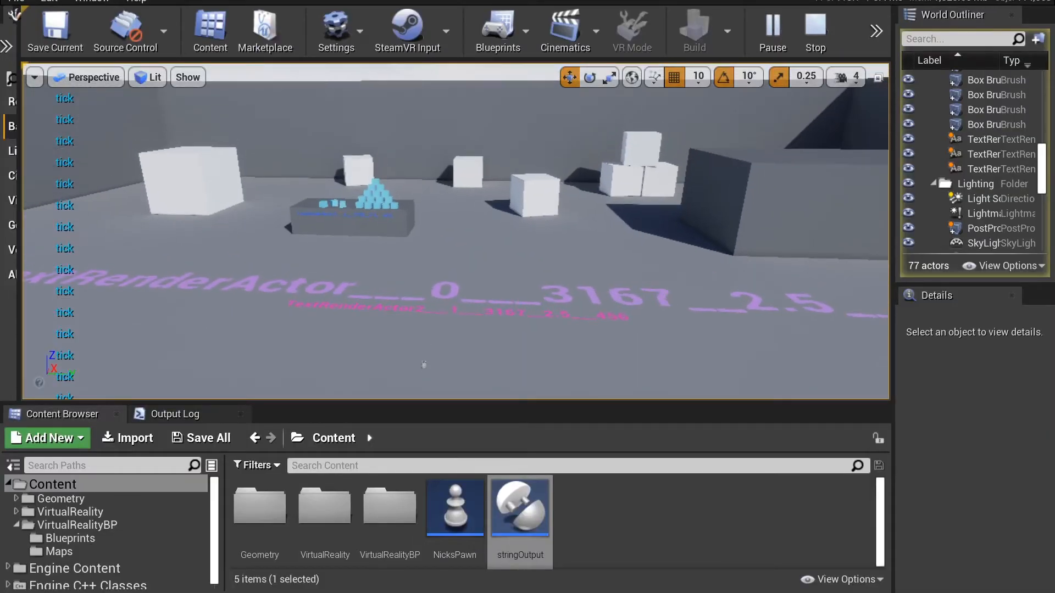
right_click_drag(542, 238, 542, 285)
scroll(538, 234, "down", 5)
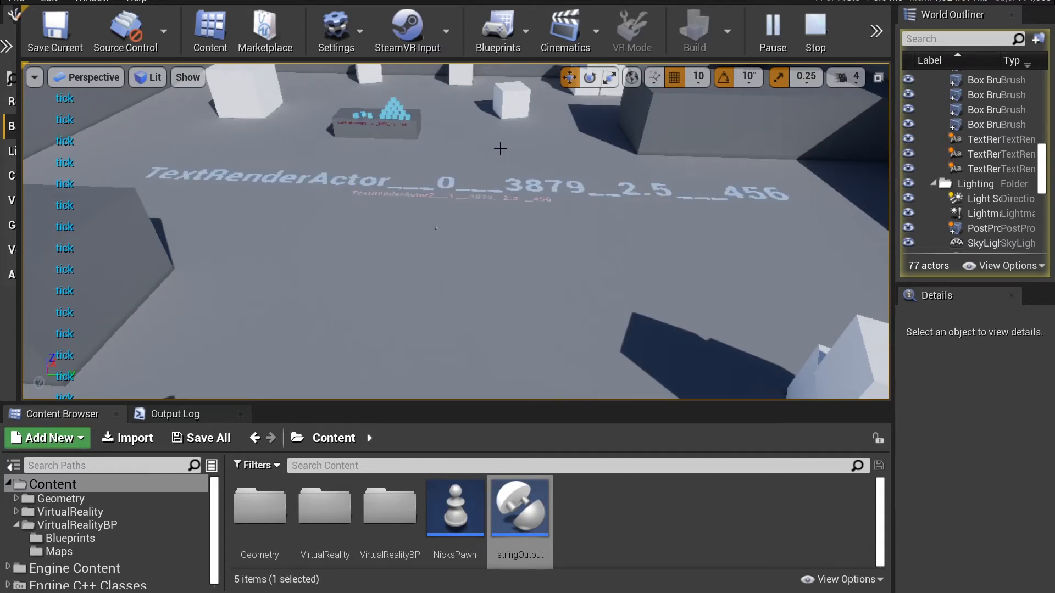
Step: Stop the play session, select VRPawn in the level, and expand its All Texts array
left_click(817, 29)
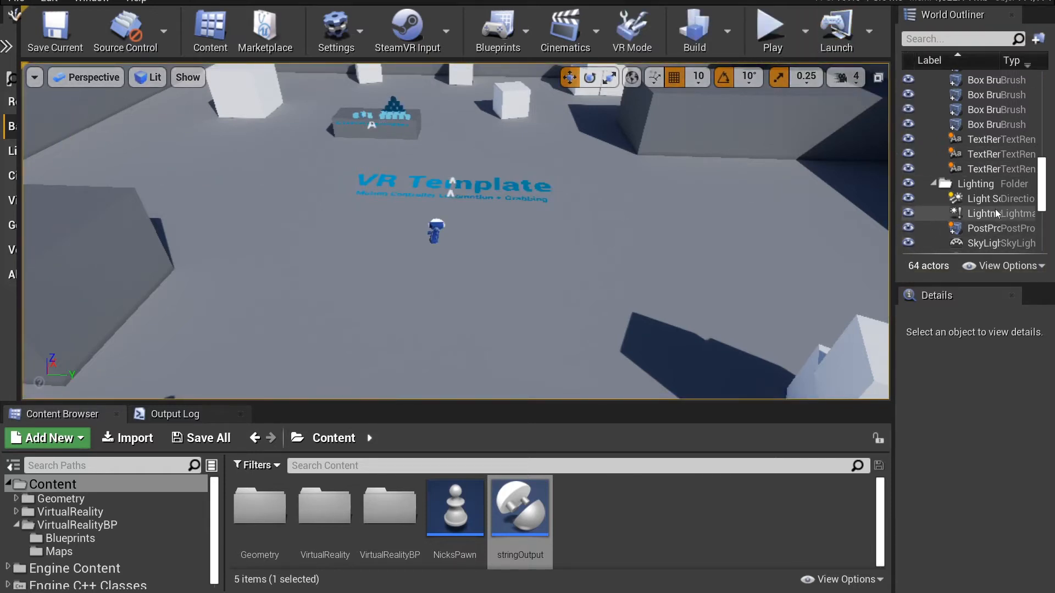
scroll(999, 198, "down", 5)
scroll(999, 198, "down", 2)
left_click(978, 245)
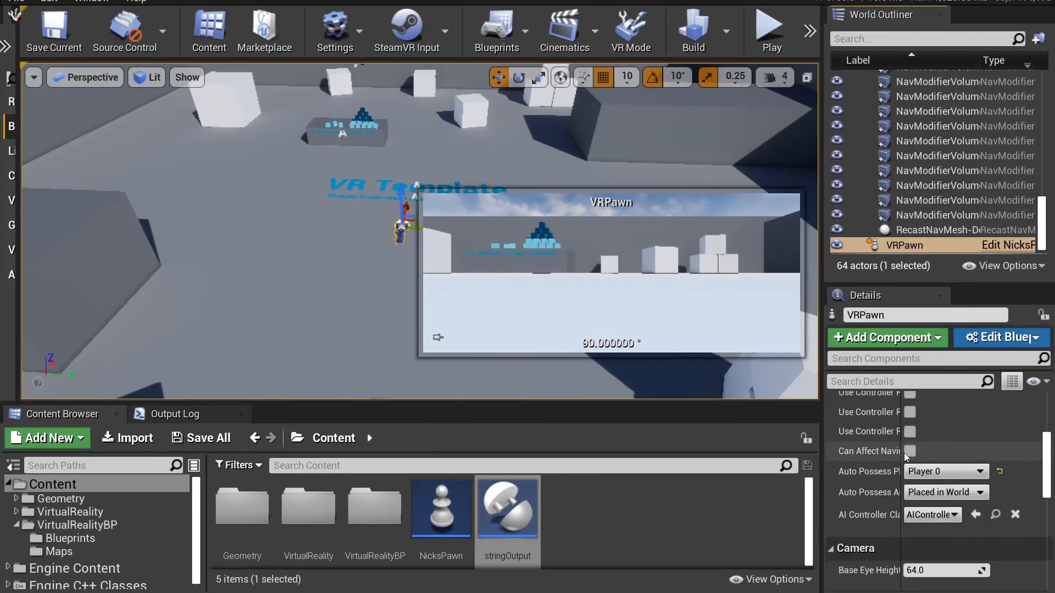
scroll(907, 456, "up", 3)
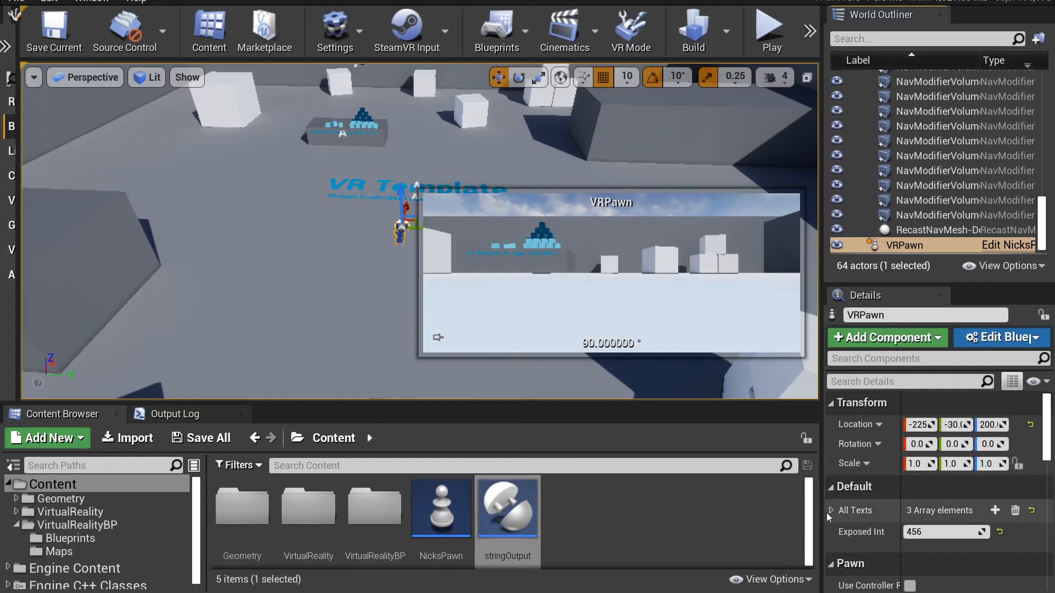
left_click(832, 511)
scroll(832, 517, "down", 2)
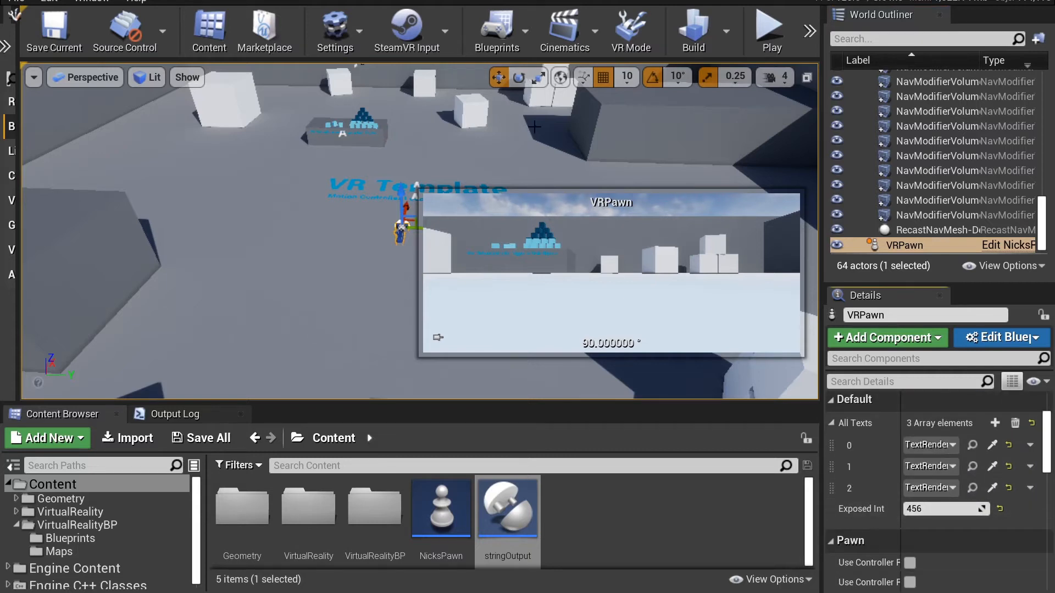
Step: Duplicate TextRenderActor, TextRenderActor2 and TextRenderActor3, and move the copies across the floor to the near side of the originals
scroll(999, 223, "up", 1)
scroll(995, 181, "up", 10)
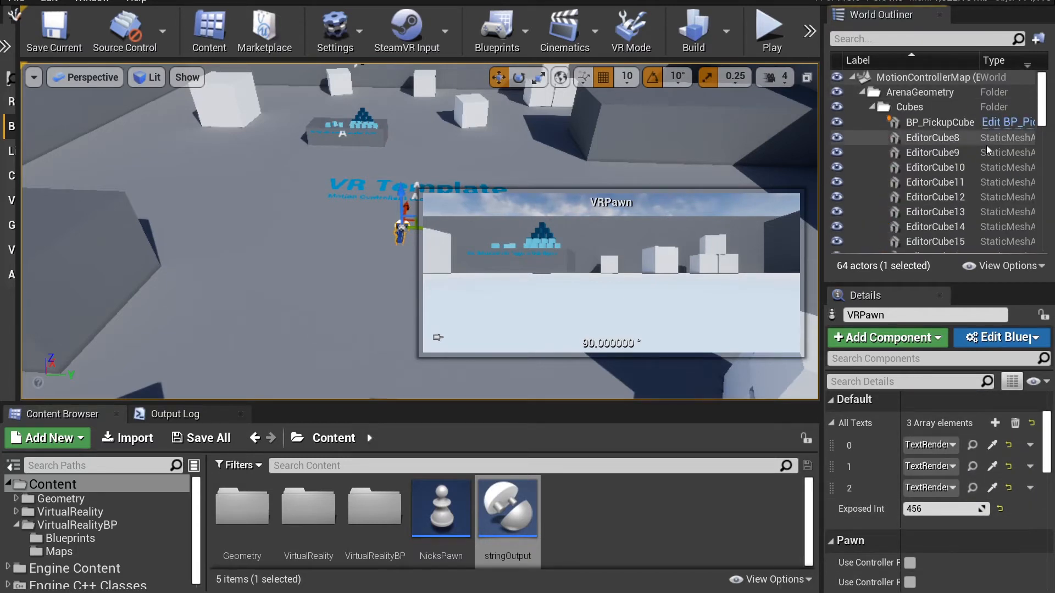
scroll(984, 144, "down", 3)
scroll(972, 137, "down", 8)
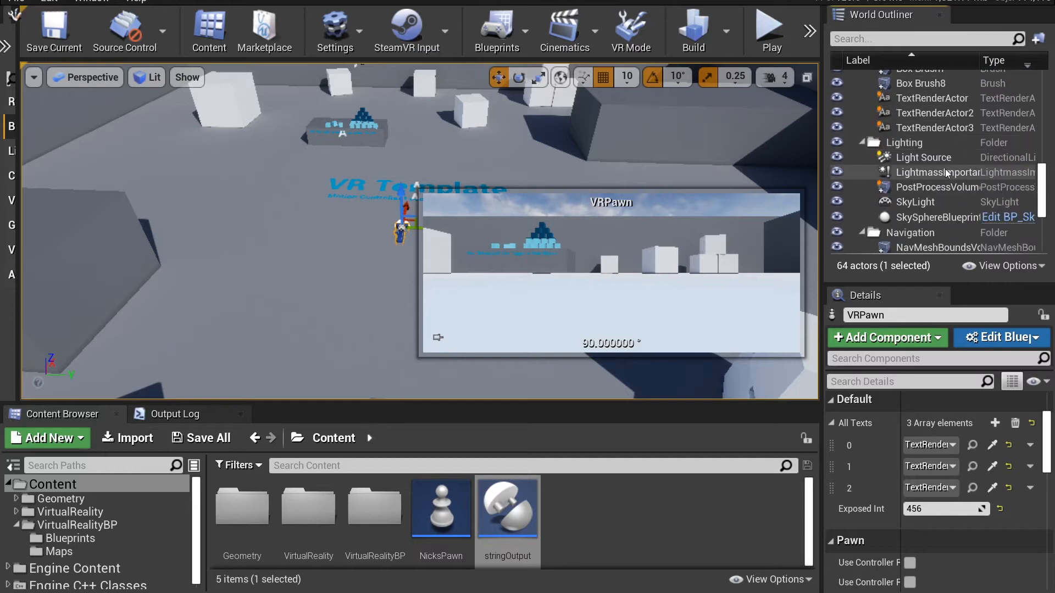
left_click(934, 98)
left_click(934, 127, "shift")
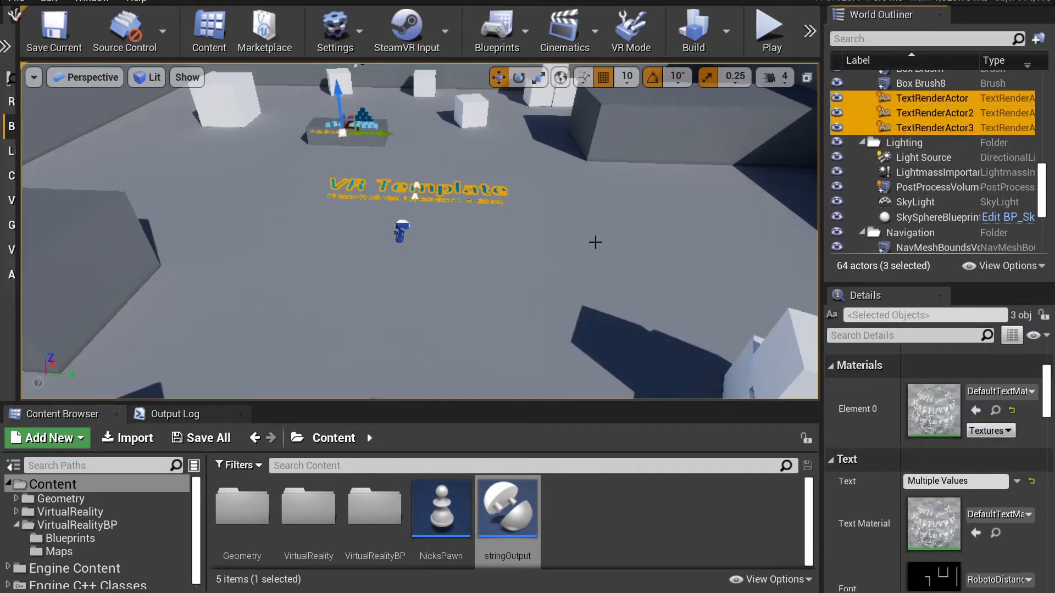
key("ctrl+w")
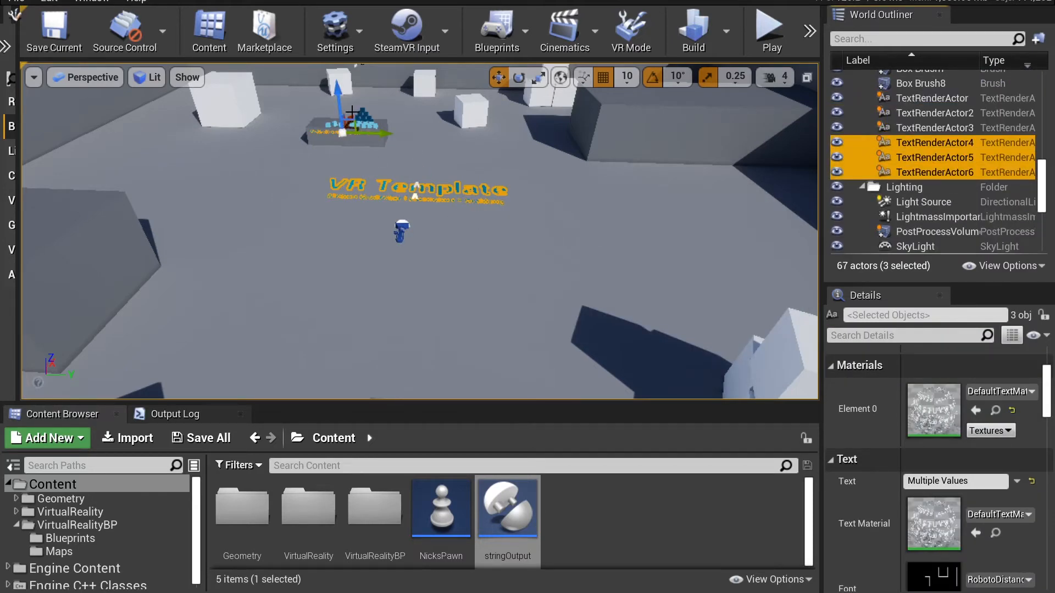
left_click_drag(352, 112, 283, 184)
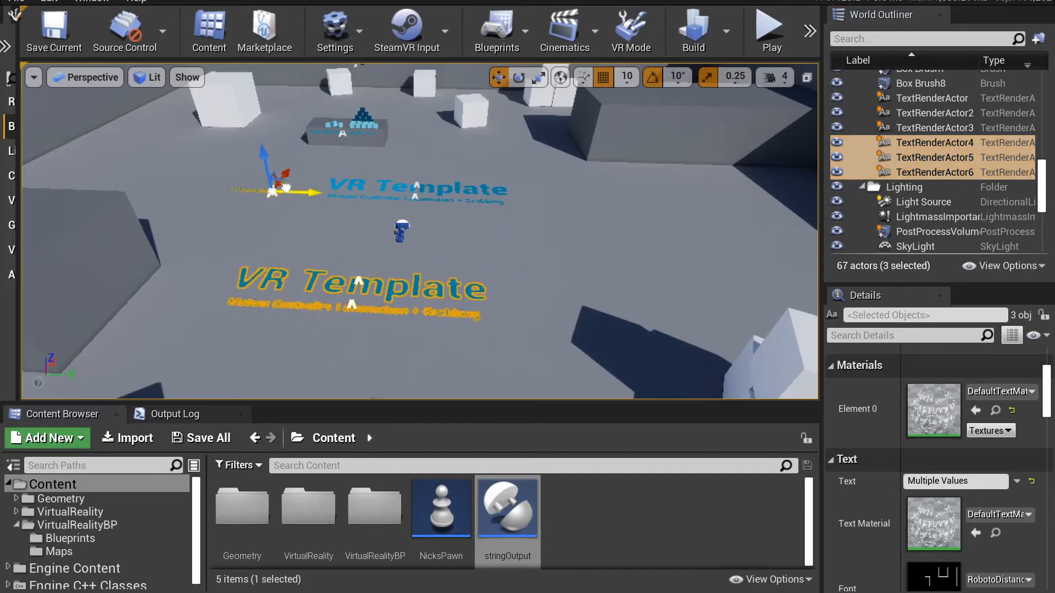
Step: Duplicate all six text render actors and move the copies along the green axis toward the far side wall
left_click(934, 172)
left_click(937, 99, "shift")
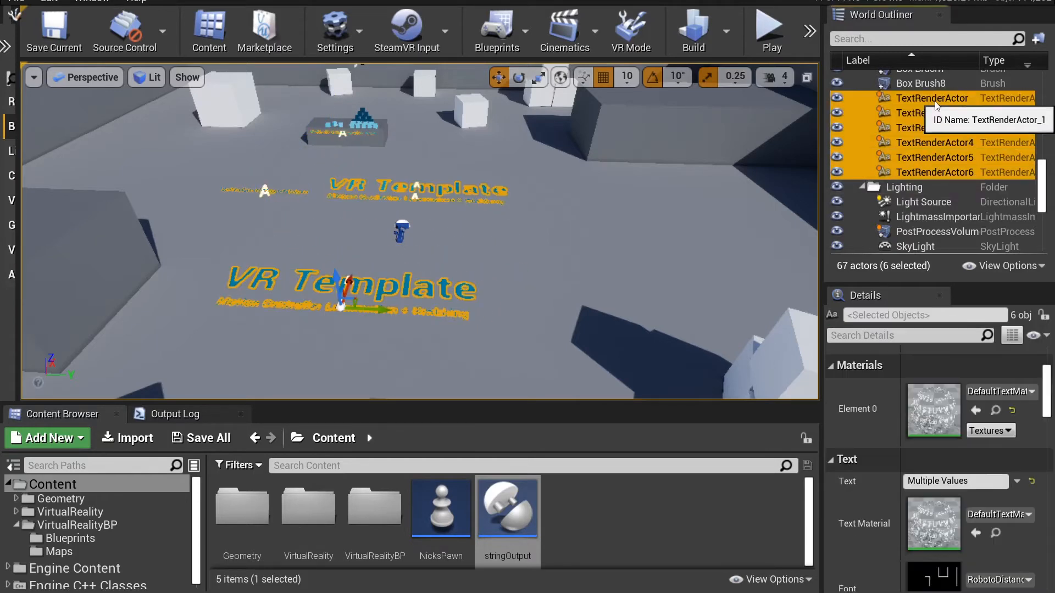
key("ctrl+w")
scroll(437, 224, "down", 2)
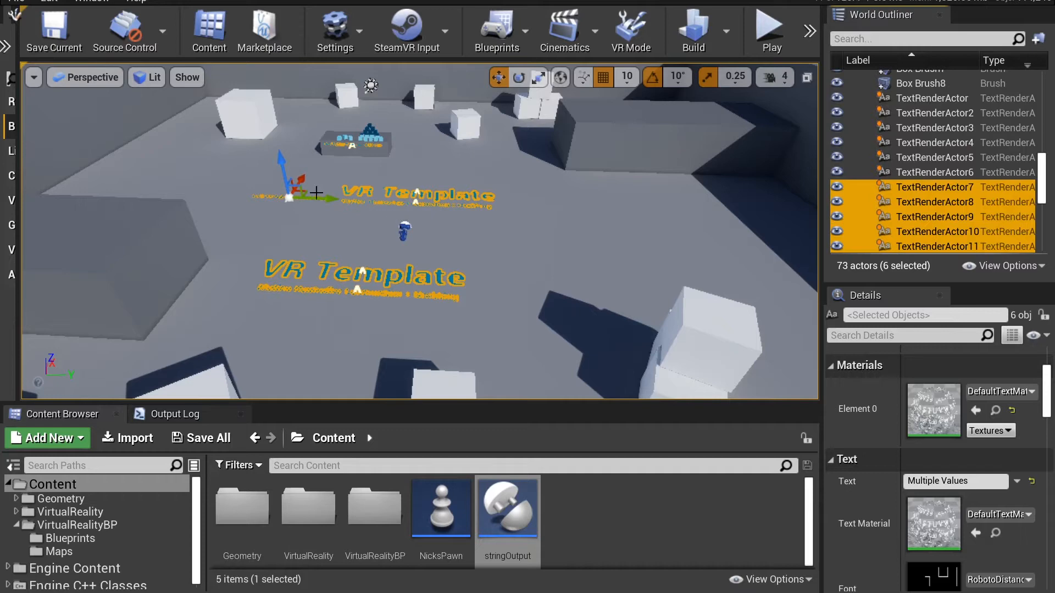
right_click_drag(316, 192, 363, 194)
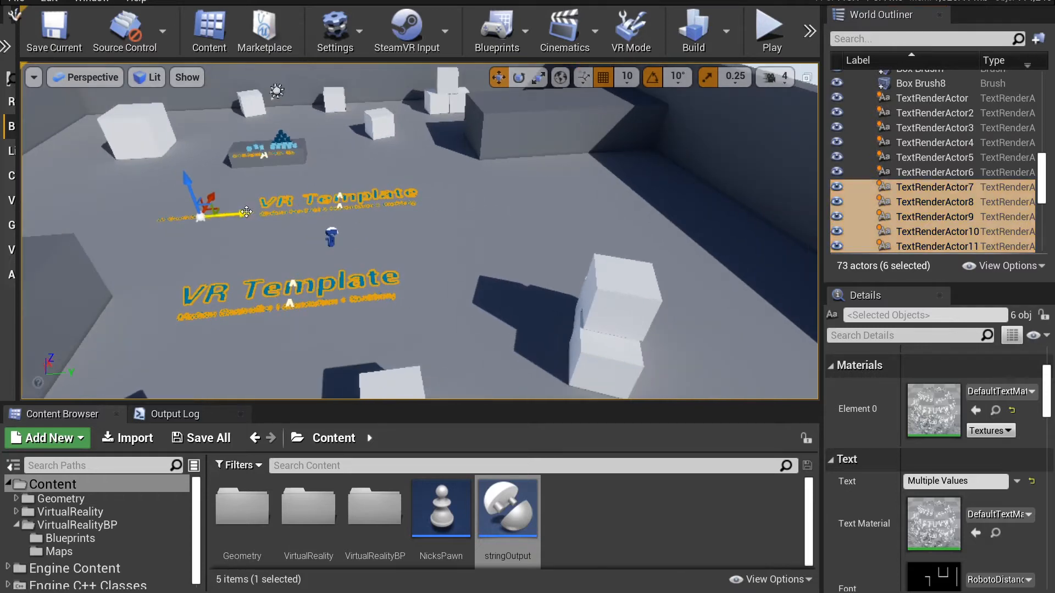
left_click_drag(246, 212, 527, 189)
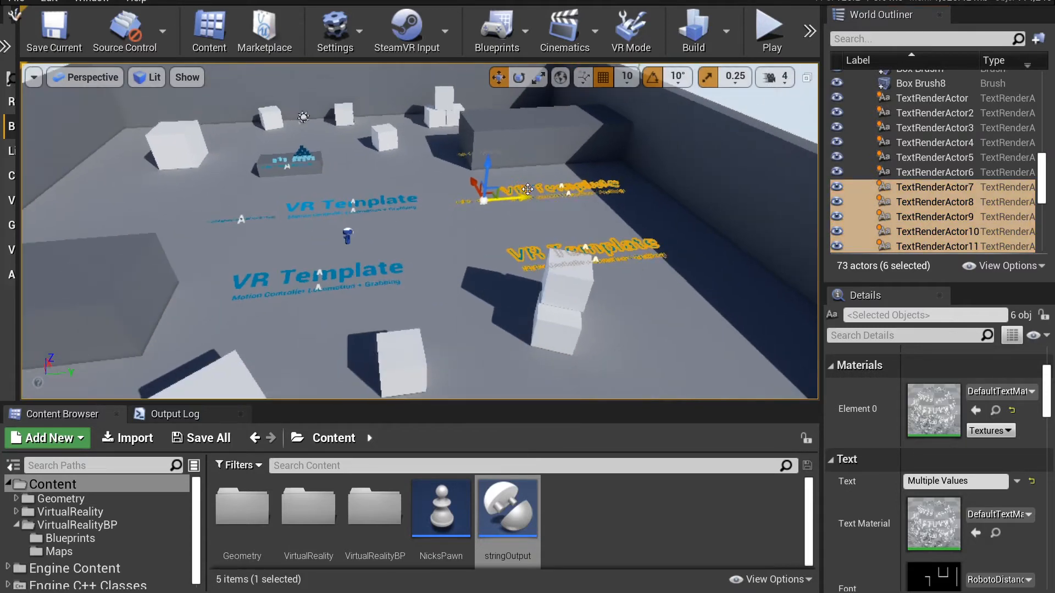
Step: Duplicate all twelve text render actors and move the copies across the floor toward the near end of the arena
left_click(932, 97)
scroll(936, 210, "down", 5)
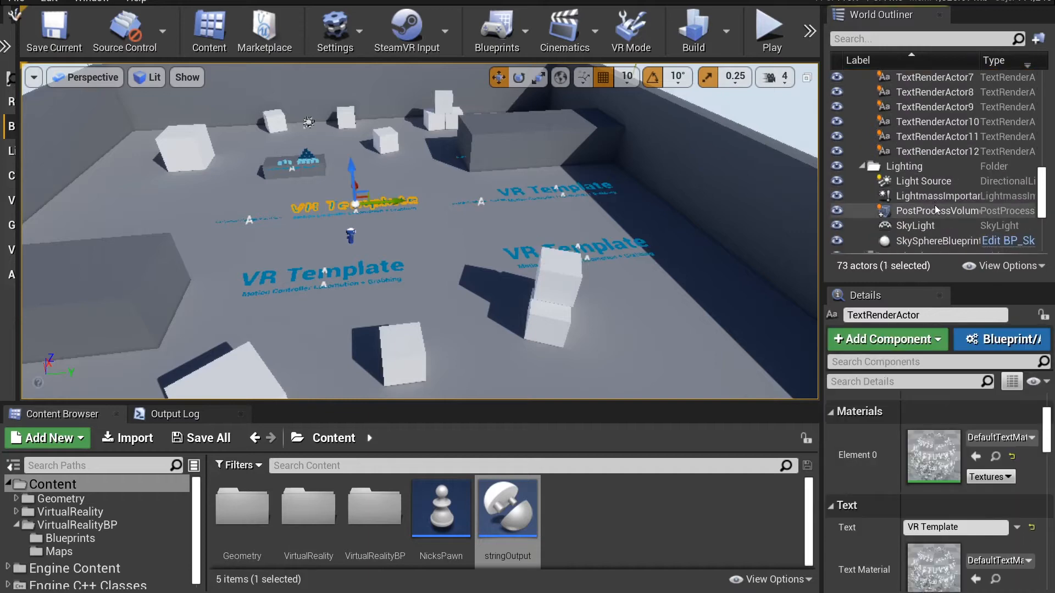
left_click(934, 151, "shift")
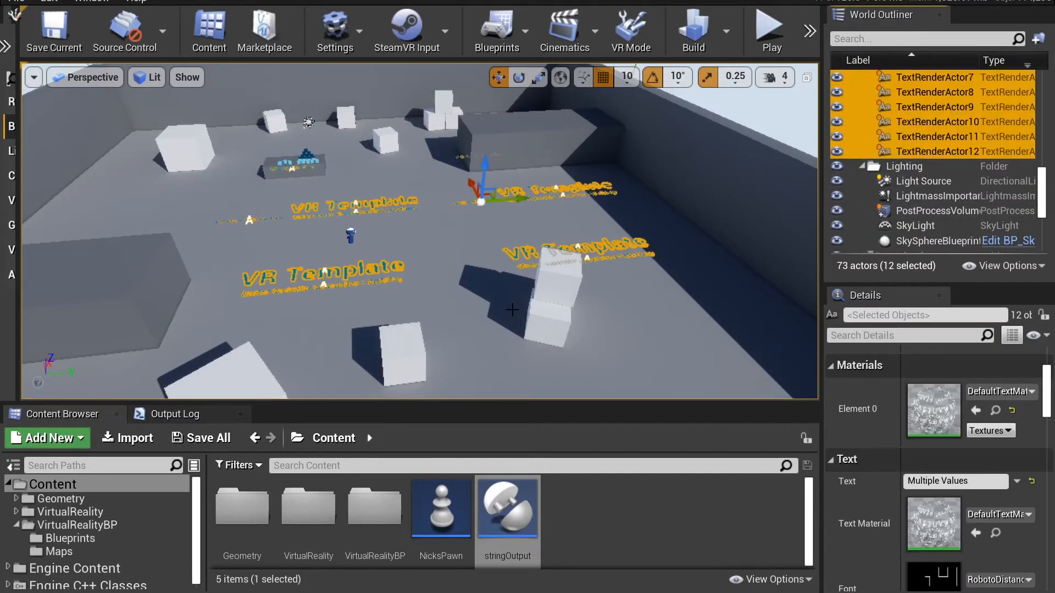
key("ctrl+w")
scroll(512, 310, "down", 3)
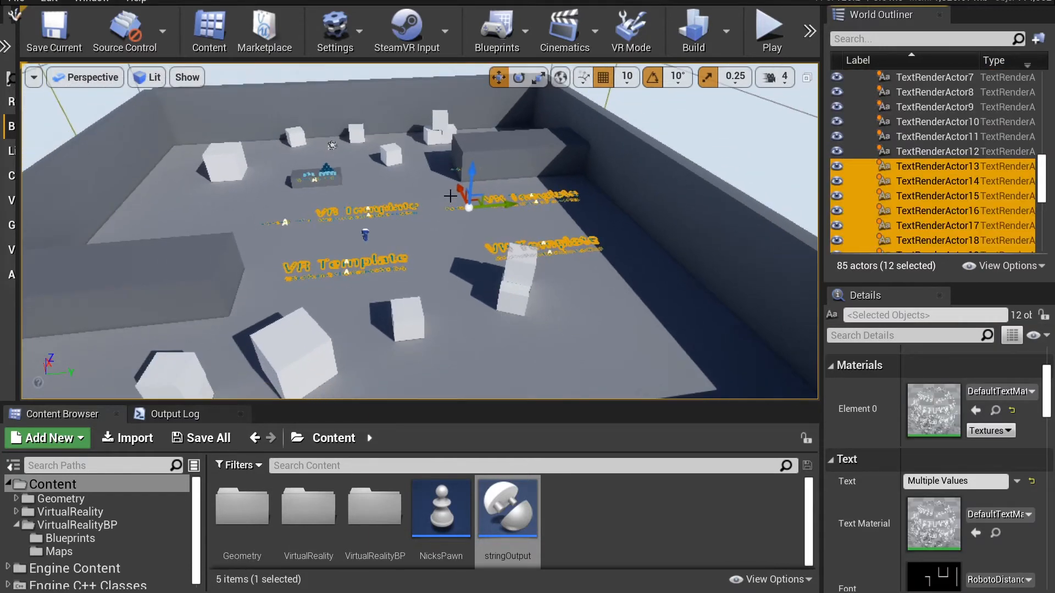
left_click_drag(450, 196, 533, 326)
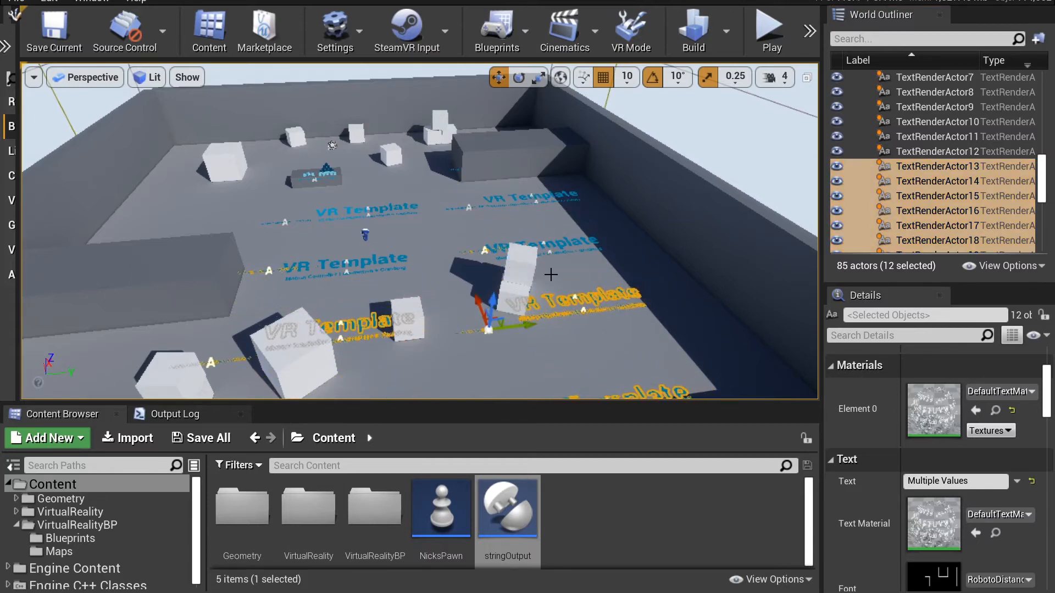
Step: Select VRPawn and remove all elements from its All Texts array
scroll(933, 229, "down", 10)
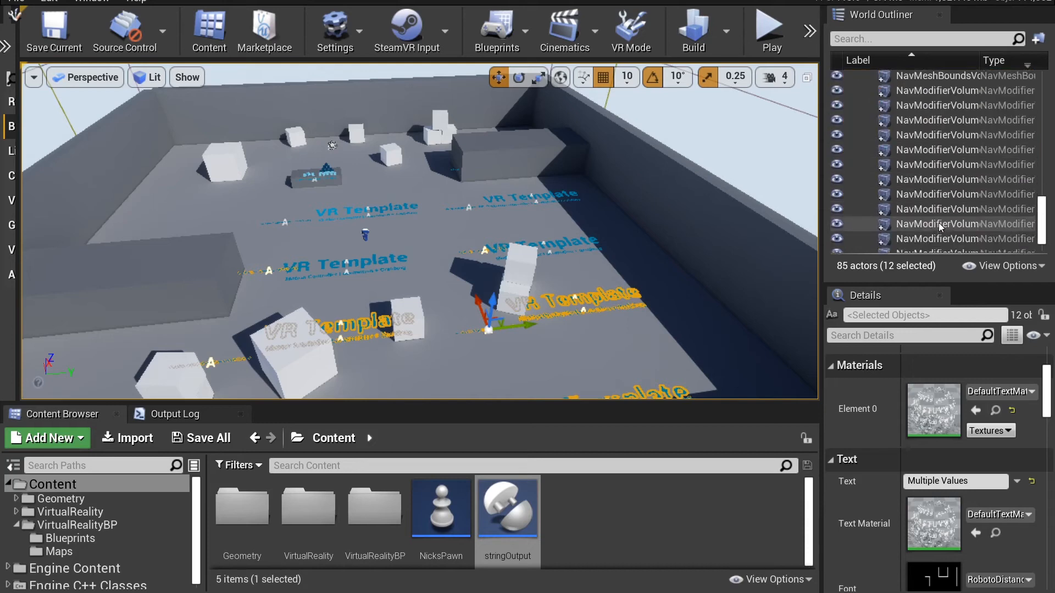
left_click(907, 246)
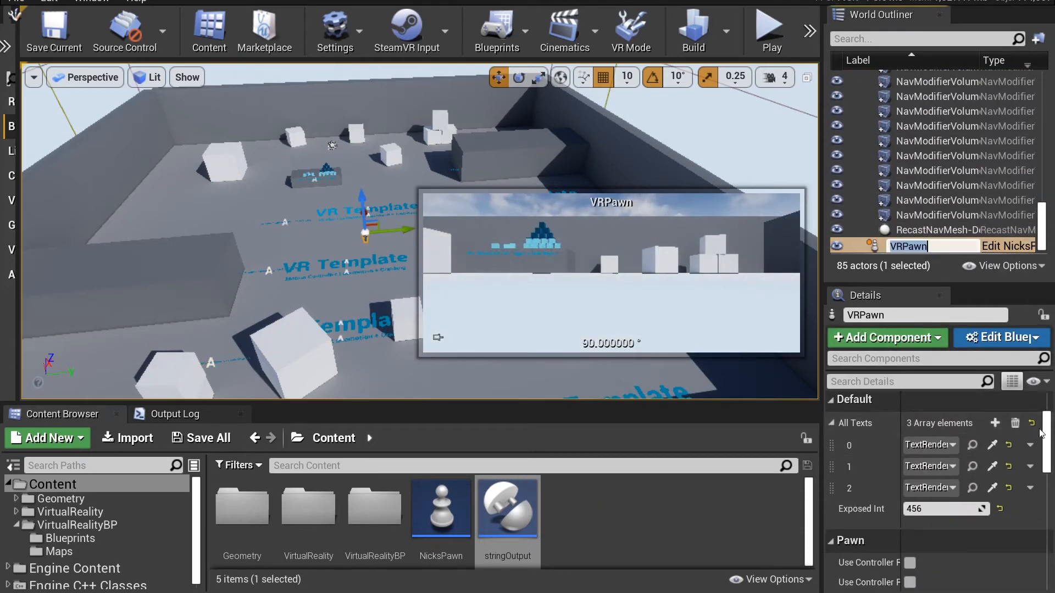
left_click(1015, 431)
left_click(1015, 425)
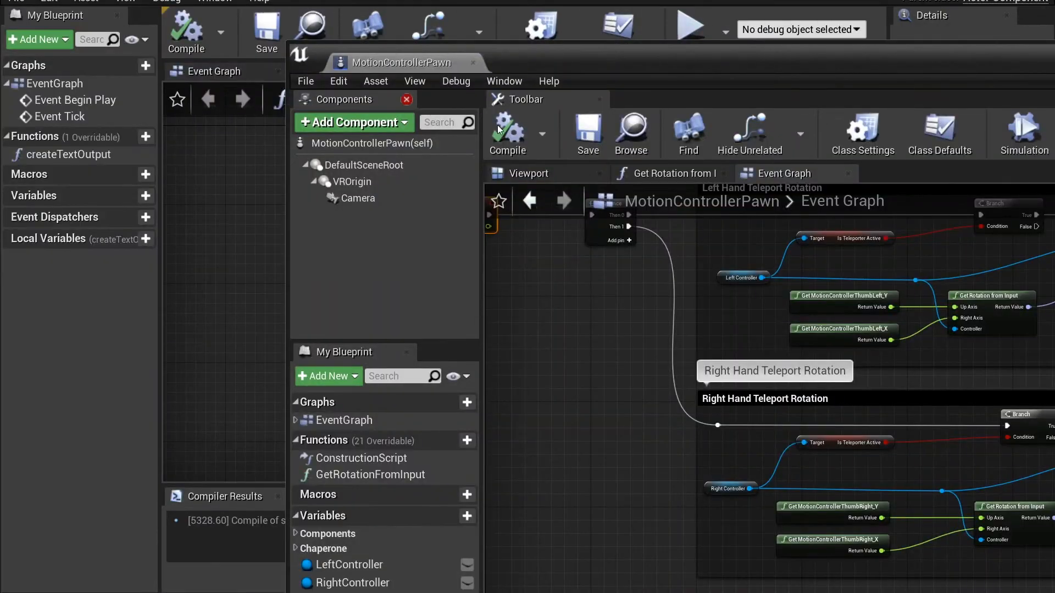
Step: Switch to the NicksPawn blueprint and open its Construction Script at the Parent: Construction Script node
double_click(417, 70)
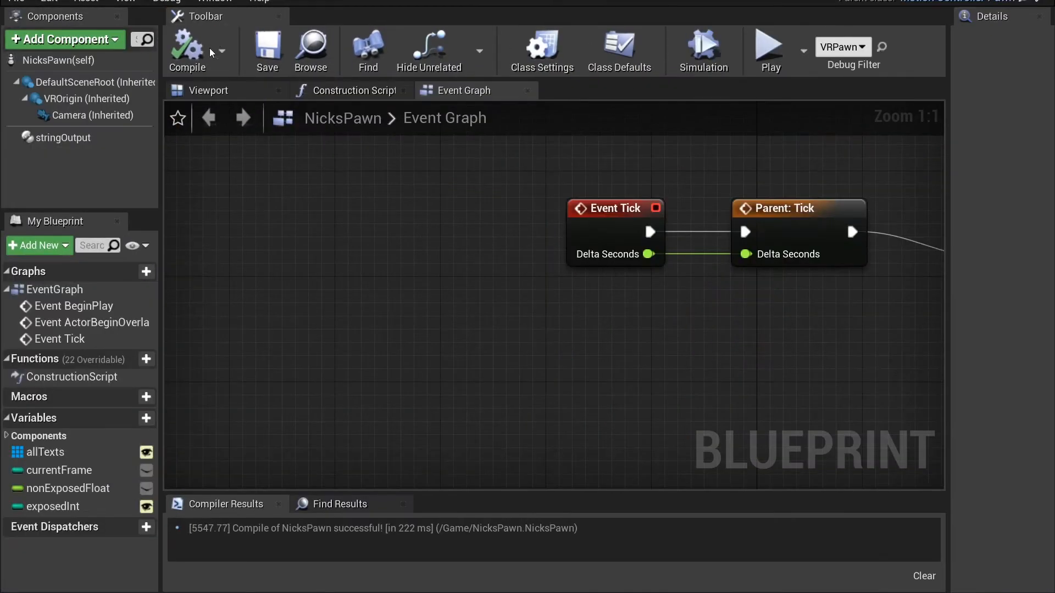
scroll(420, 262, "down", 4)
scroll(420, 262, "down", 1)
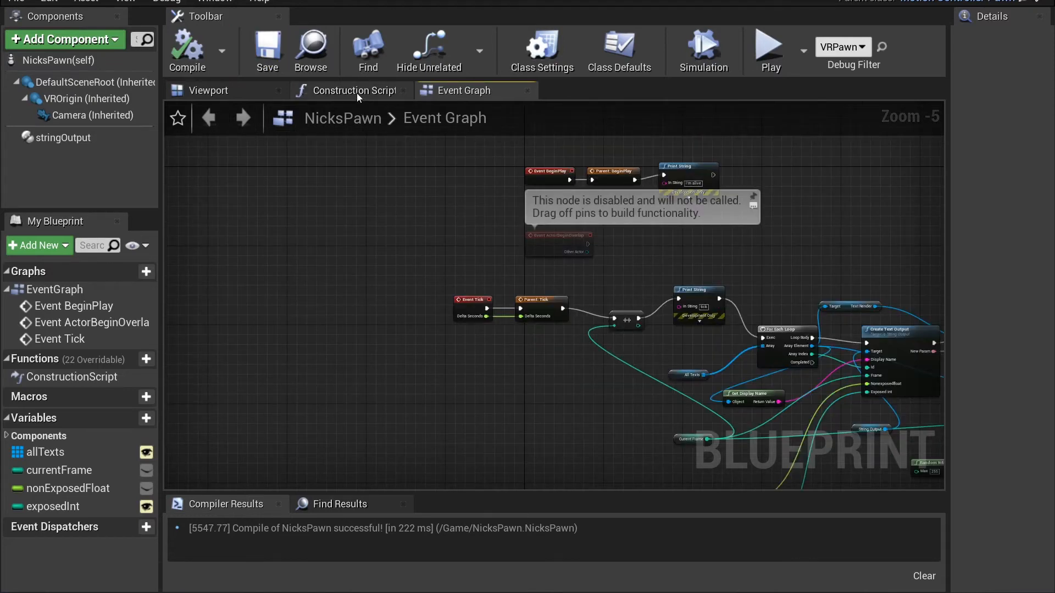
left_click(357, 93)
right_click_drag(631, 255, 201, 226)
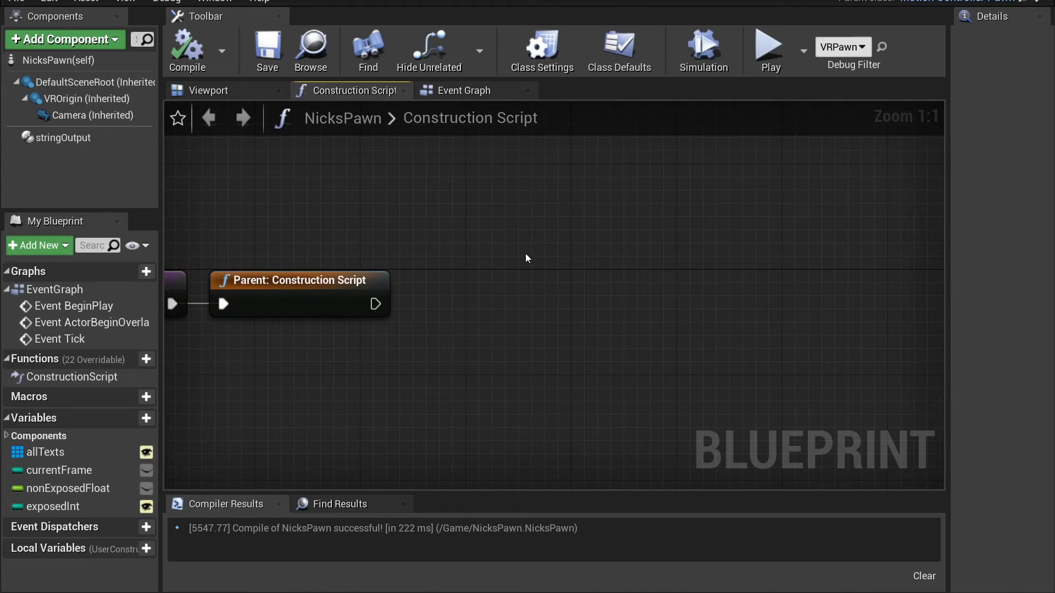
right_click_drag(496, 247, 550, 235)
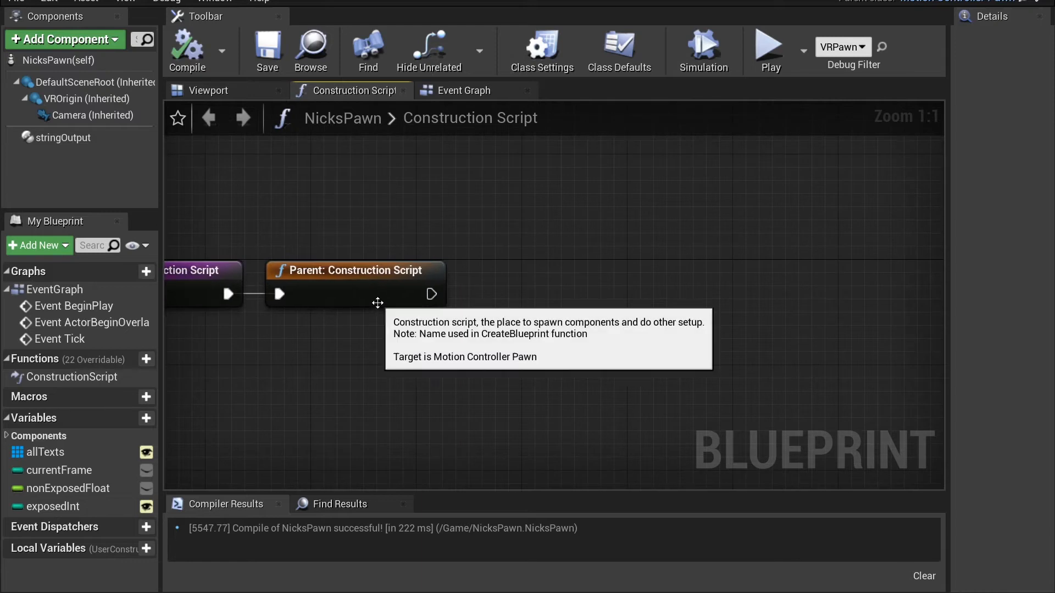
Step: Add a Get All Actors Of Class node after Parent: Construction Script, with Actor Class set to TextRenderActor
left_click_drag(428, 292, 530, 253)
type("g")
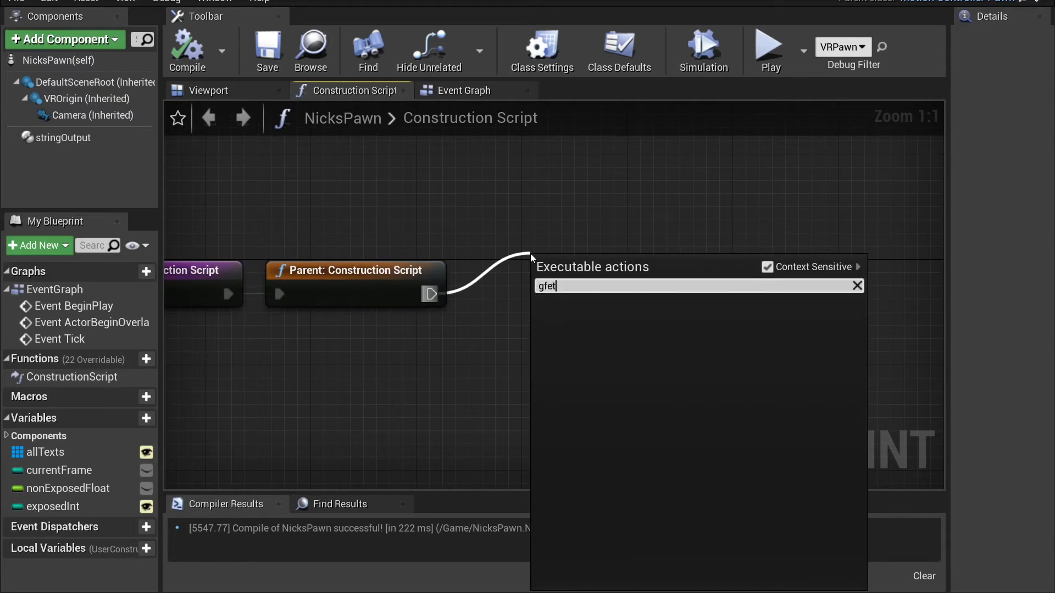
type("etallac")
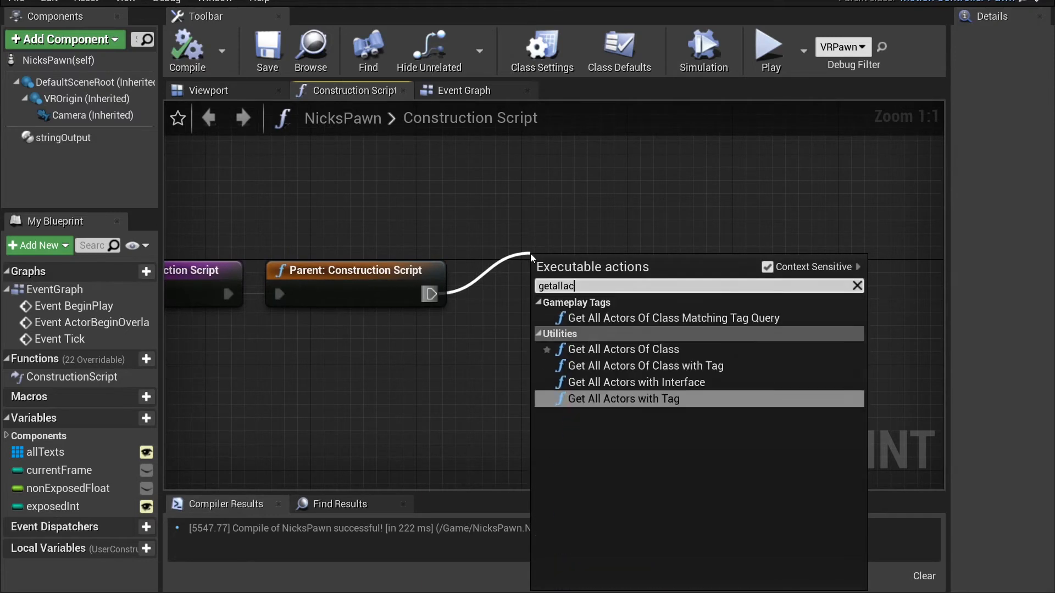
key("Up")
key("Up")
key("Up")
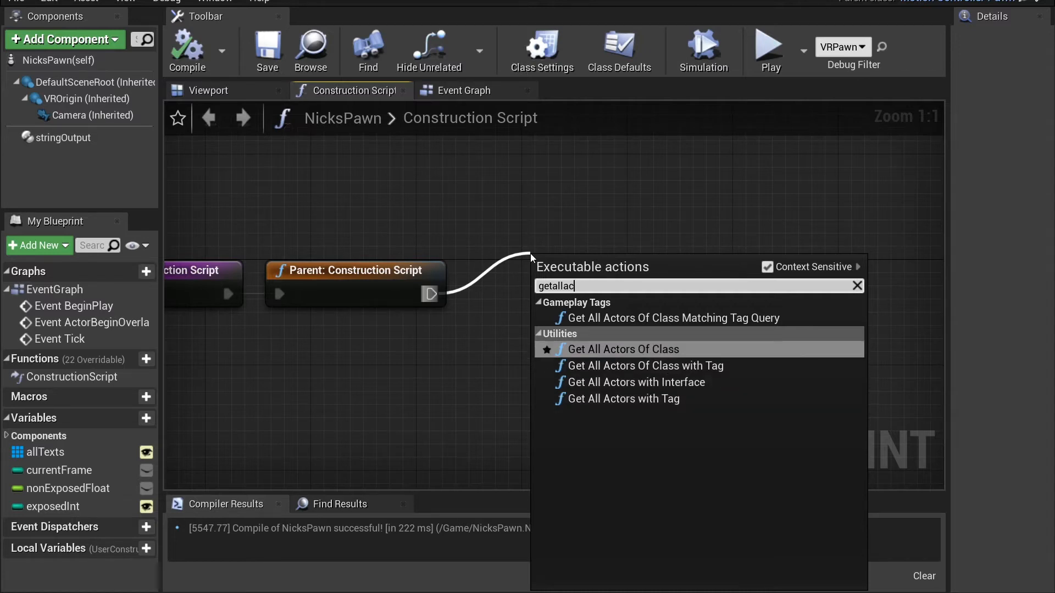
key("Return")
left_click(594, 329)
type("textre")
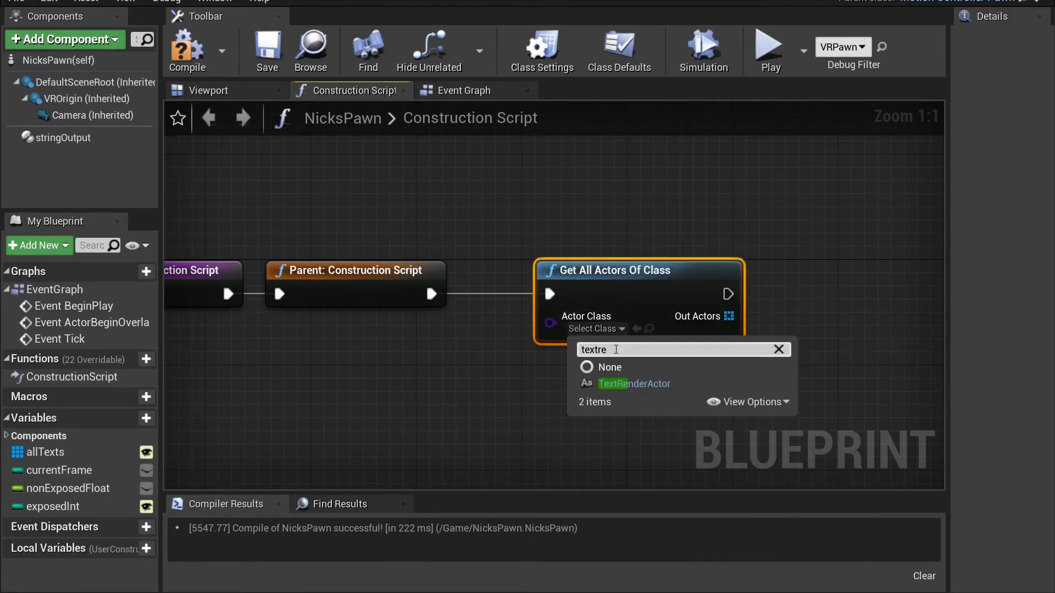
left_click(632, 384)
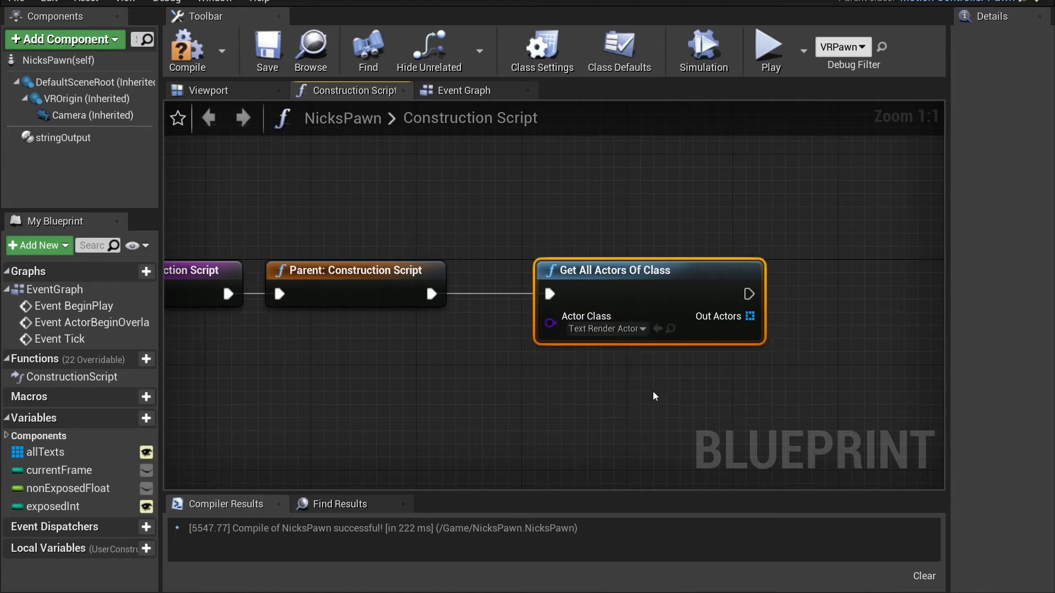
Step: Add a Set allTexts node and connect the execution and Out Actors outputs of Get All Actors Of Class to it
right_click_drag(656, 394, 561, 380)
left_click_drag(67, 454, 763, 268)
left_click(781, 305)
left_click_drag(654, 280, 772, 293)
left_click_drag(655, 302, 773, 316)
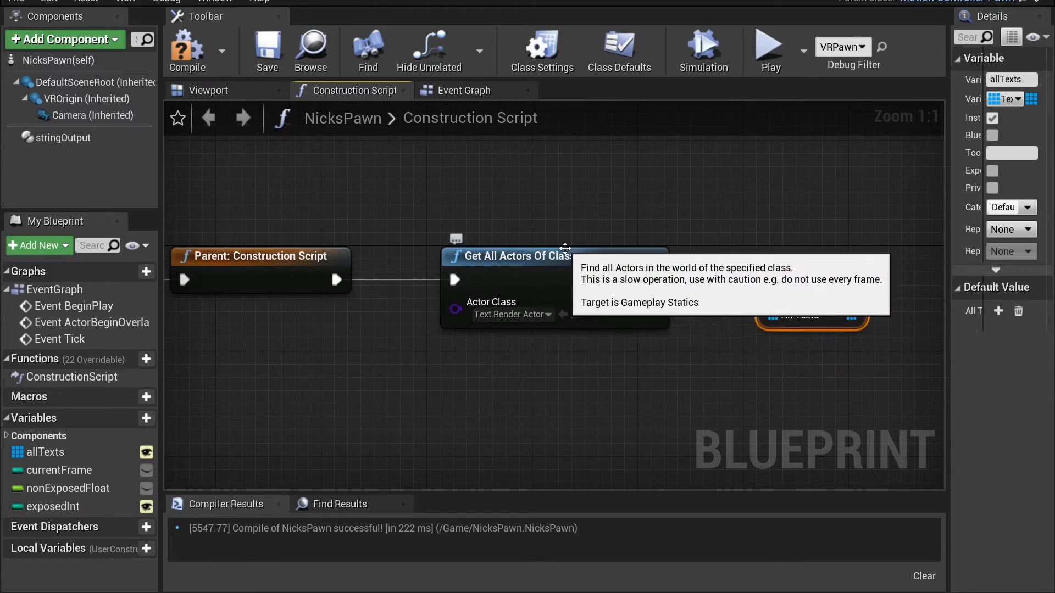
Step: Save NicksPawn, move its window clear of VRPawn's details, and compile the blueprint
left_click(267, 52)
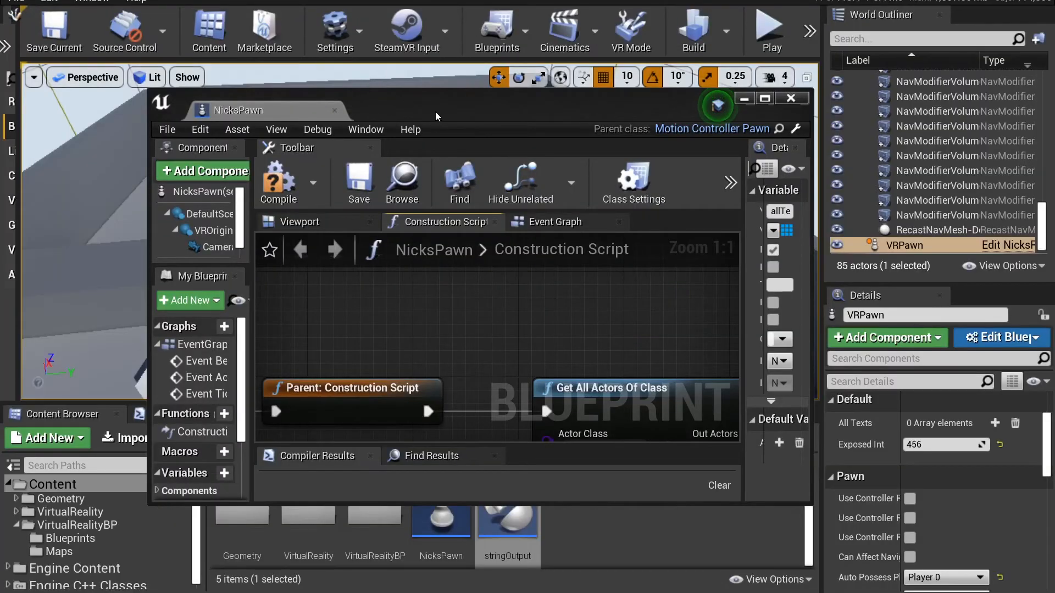
left_click_drag(435, 111, 384, 79)
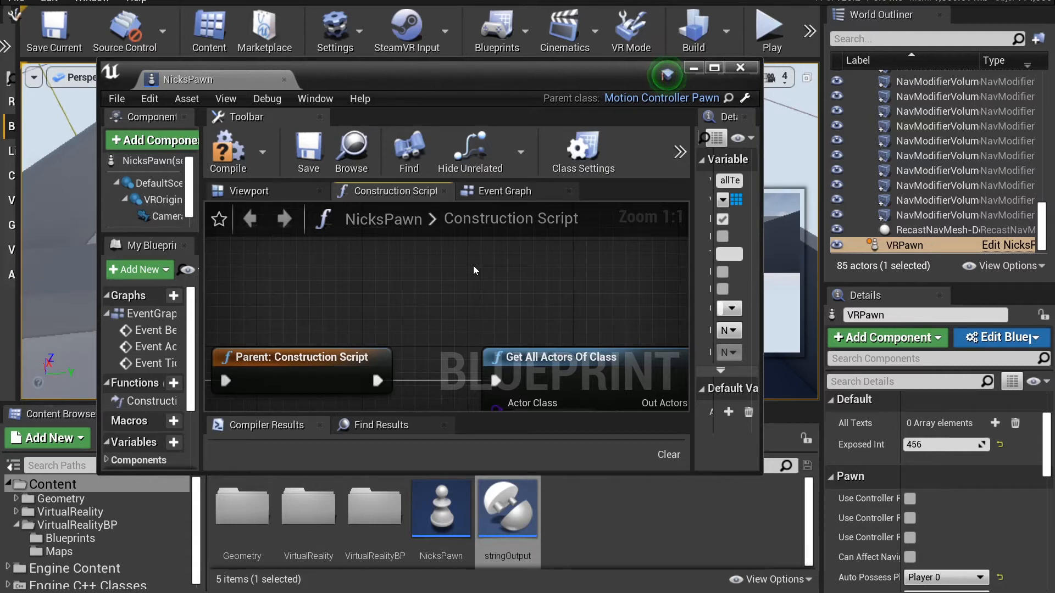
left_click(229, 152)
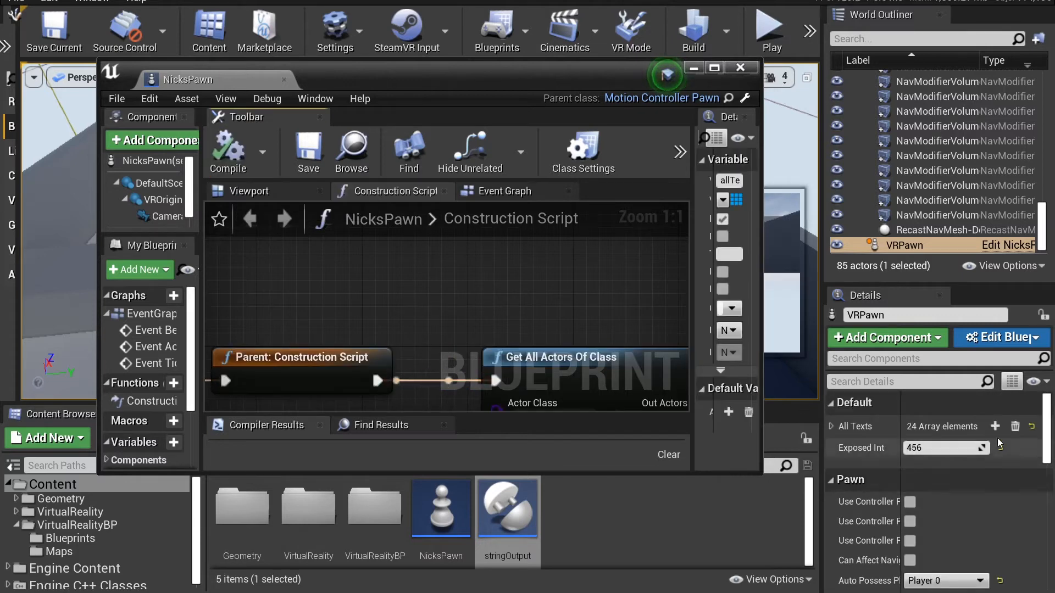
Step: Expand VRPawn's All Texts array and examine the elements assigned to it
left_click(832, 427)
scroll(922, 480, "down", 3)
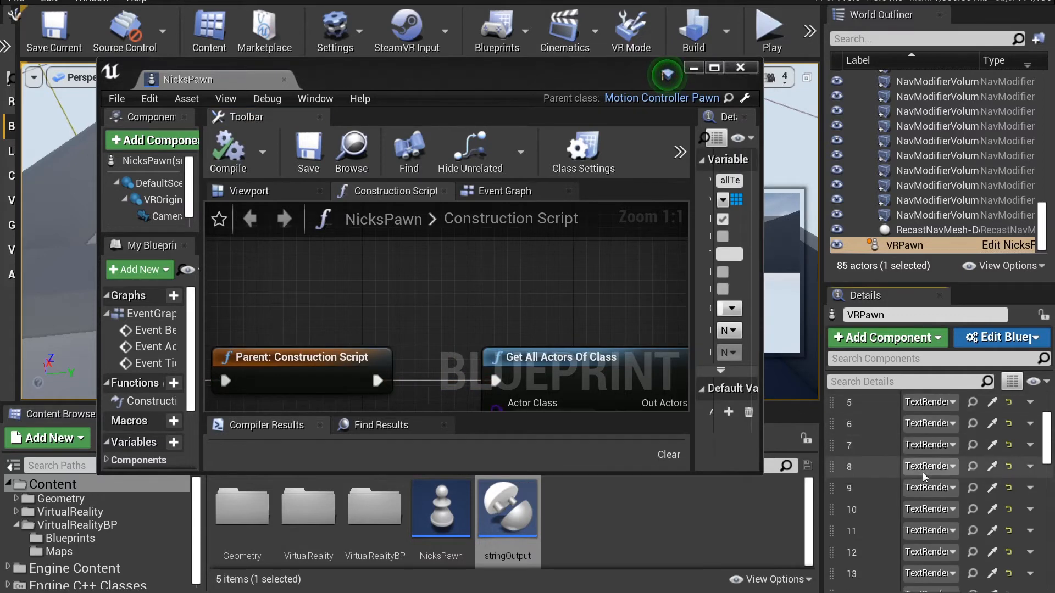
scroll(922, 477, "down", 1)
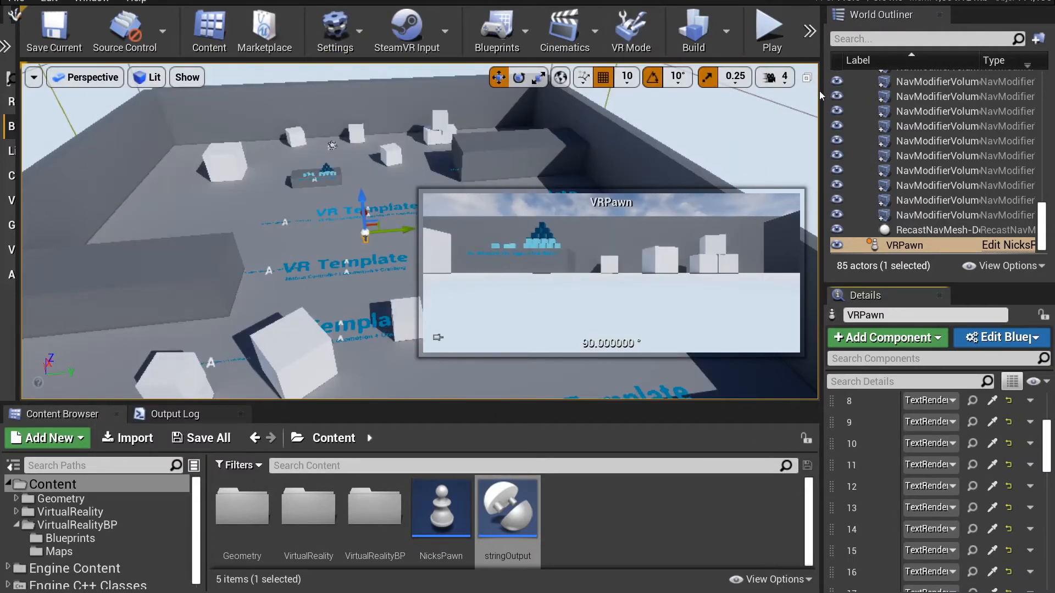
Step: Play the level, widen the viewport, eject from the pawn to examine the text actors from above, and stop playing
left_click(772, 32)
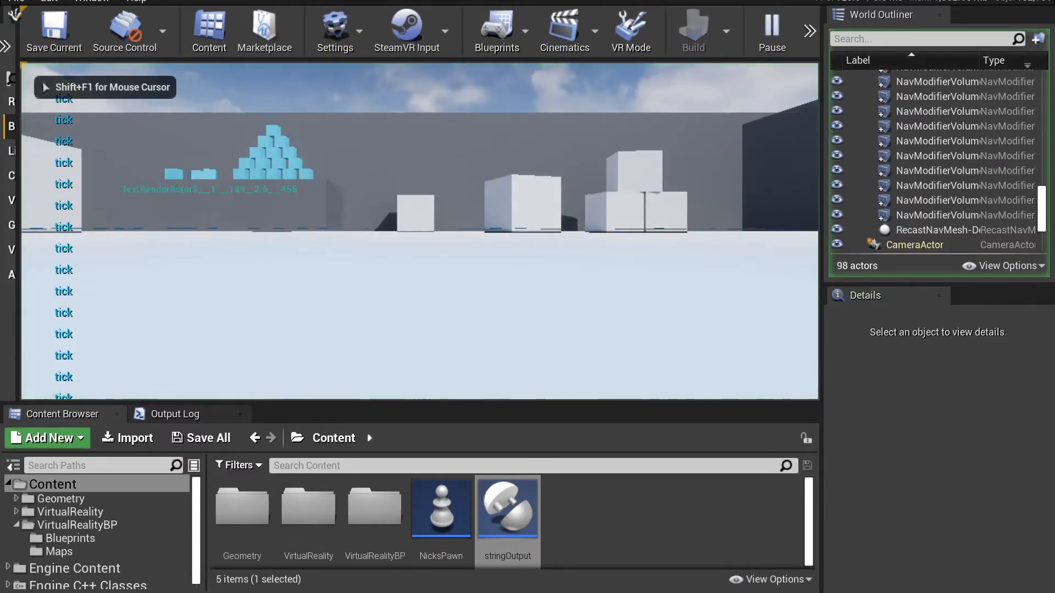
key("shift+F1")
left_click_drag(823, 71, 887, 59)
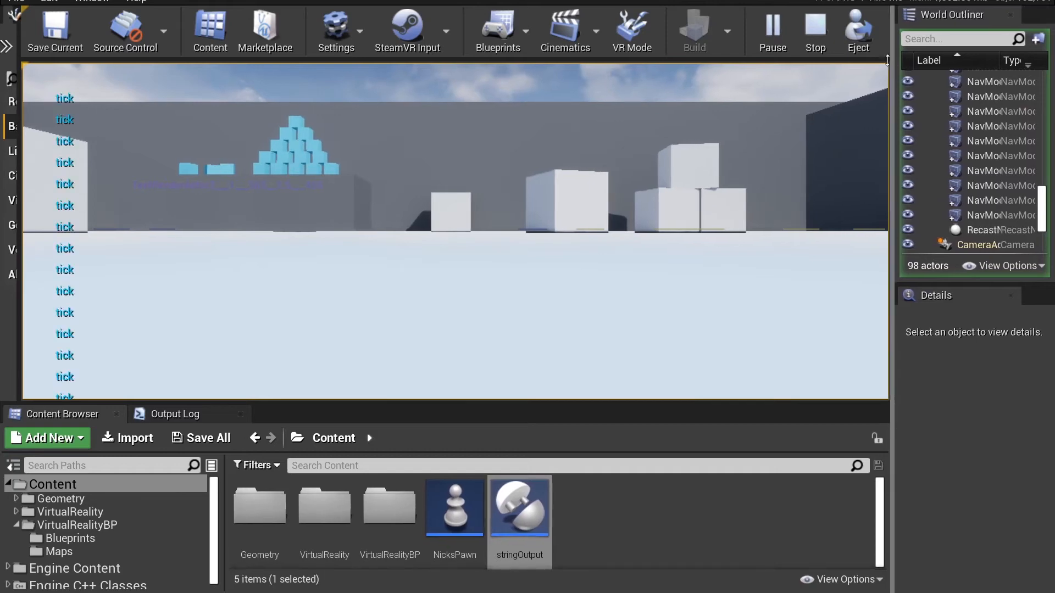
left_click(860, 42)
right_click_drag(709, 189, 620, 321)
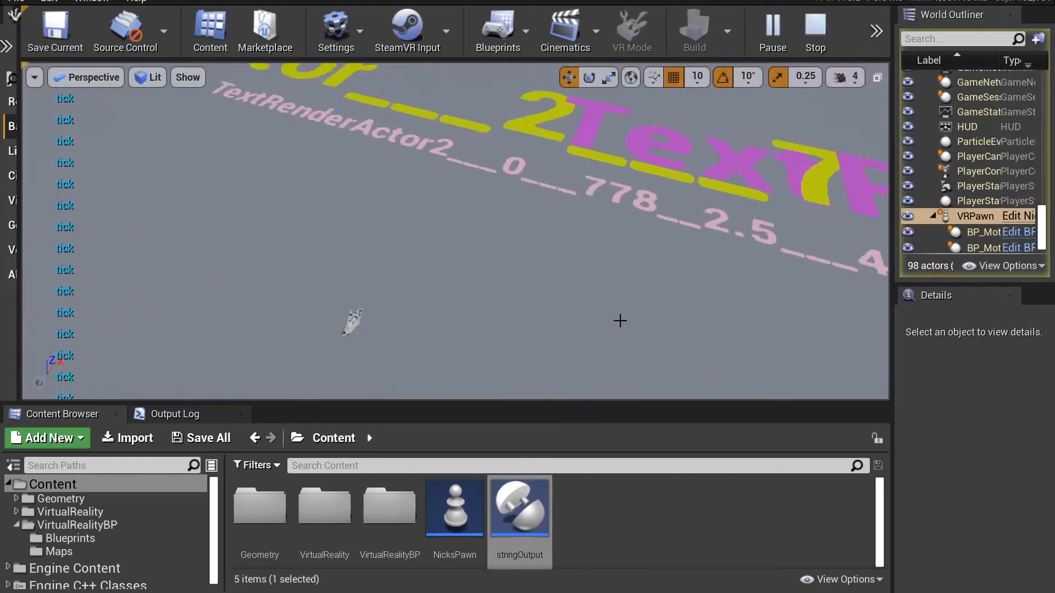
scroll(621, 316, "down", 15)
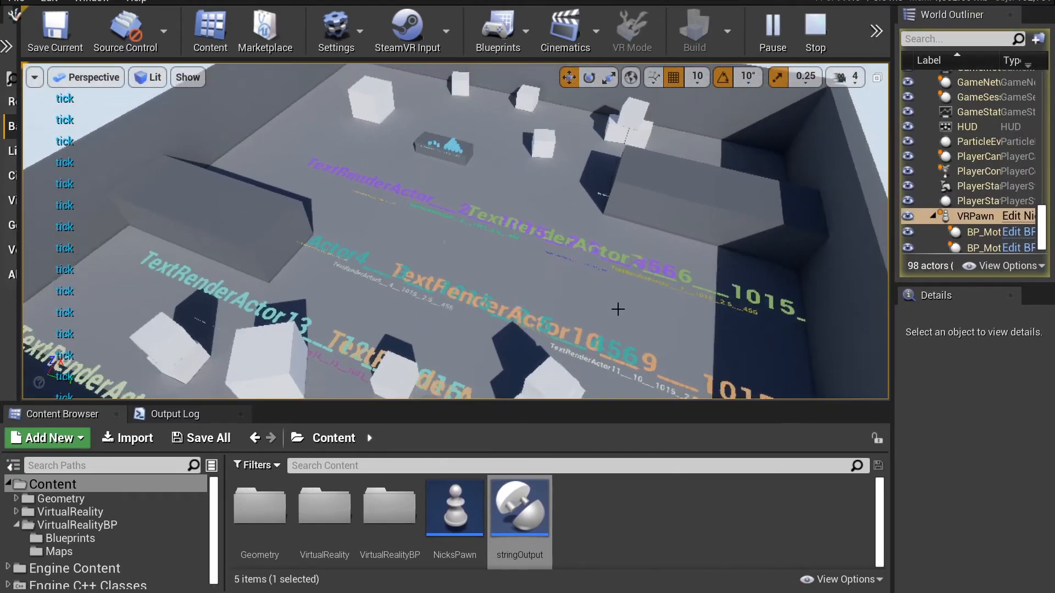
scroll(618, 309, "down", 5)
right_click_drag(618, 309, 603, 333)
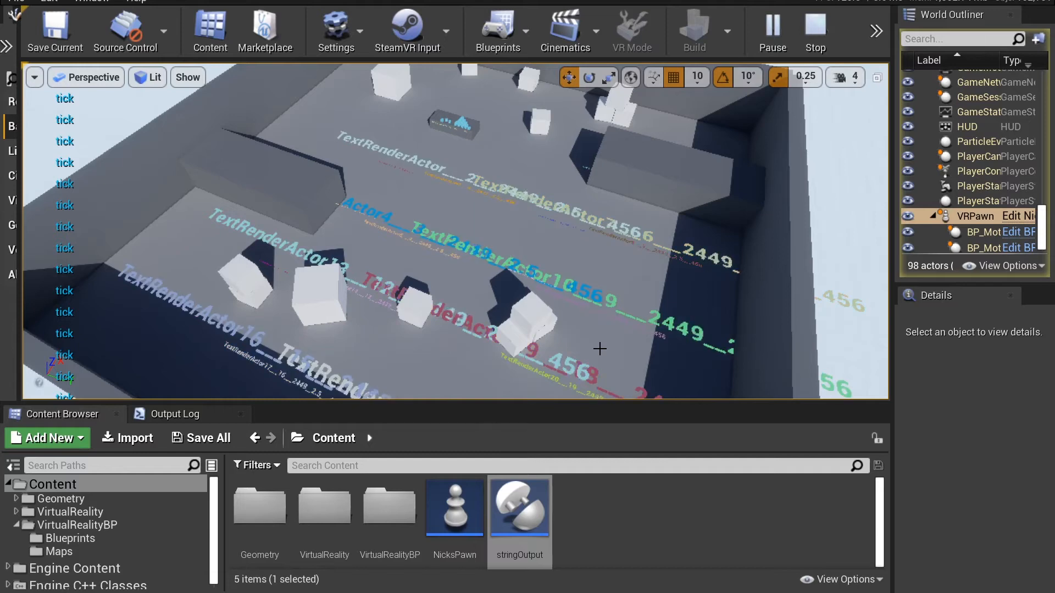
key("Escape")
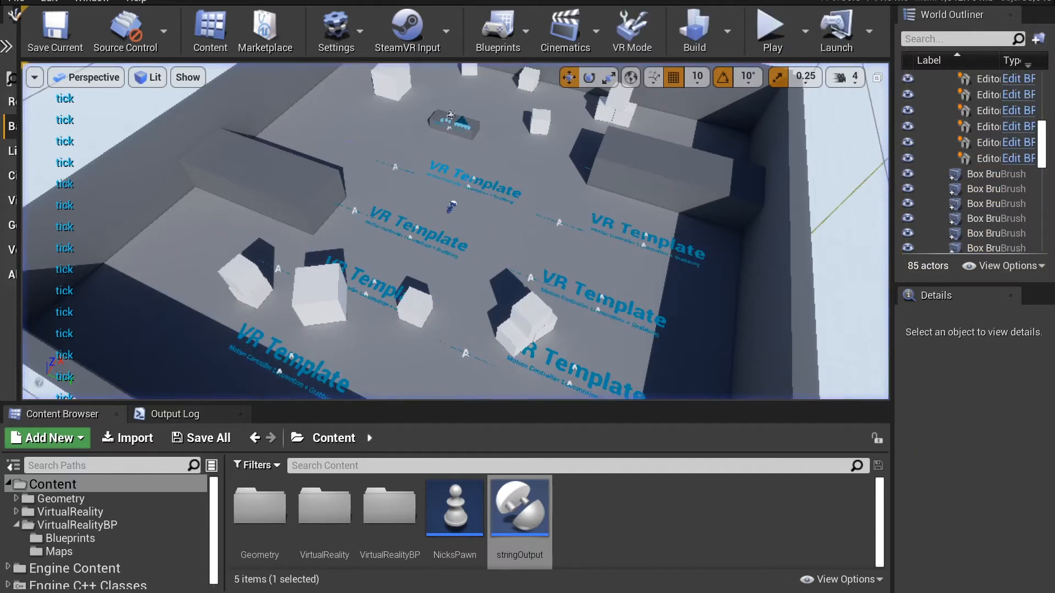
Step: Return to the level editor and save the current level
left_click(245, 1)
left_click(146, 1)
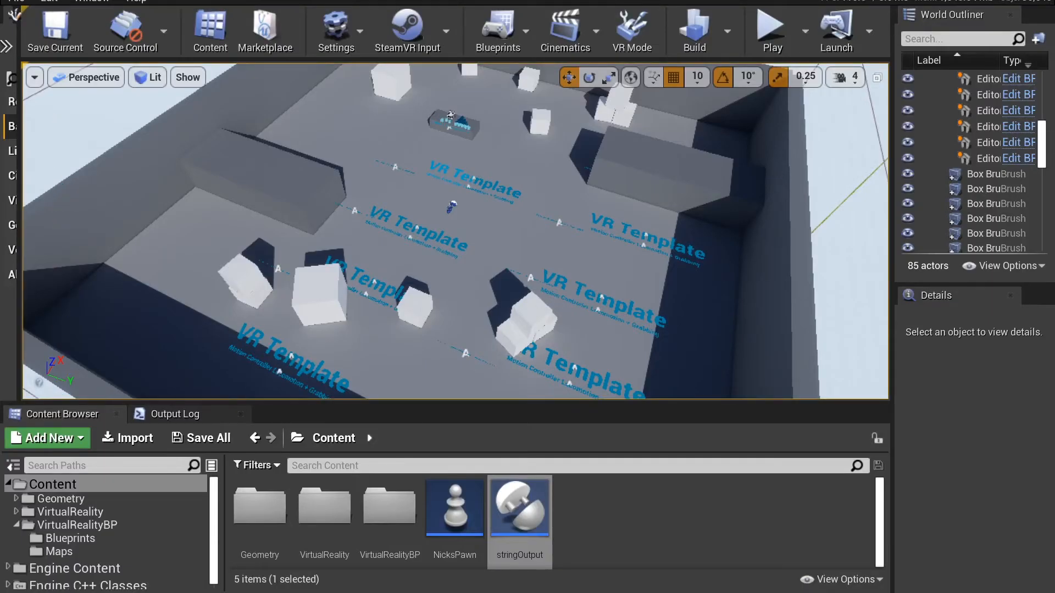
left_click(55, 30)
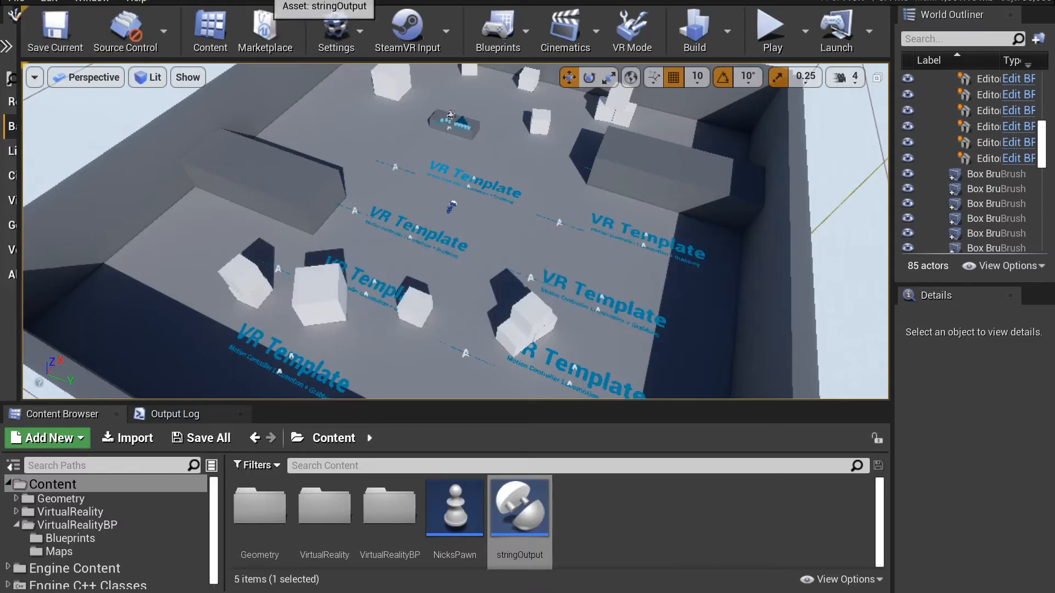
Step: Examine the createTextOutput function graph in the stringOutput blueprint and return to the level
left_click(245, 1)
scroll(555, 258, "down", 5)
scroll(555, 258, "up", 5)
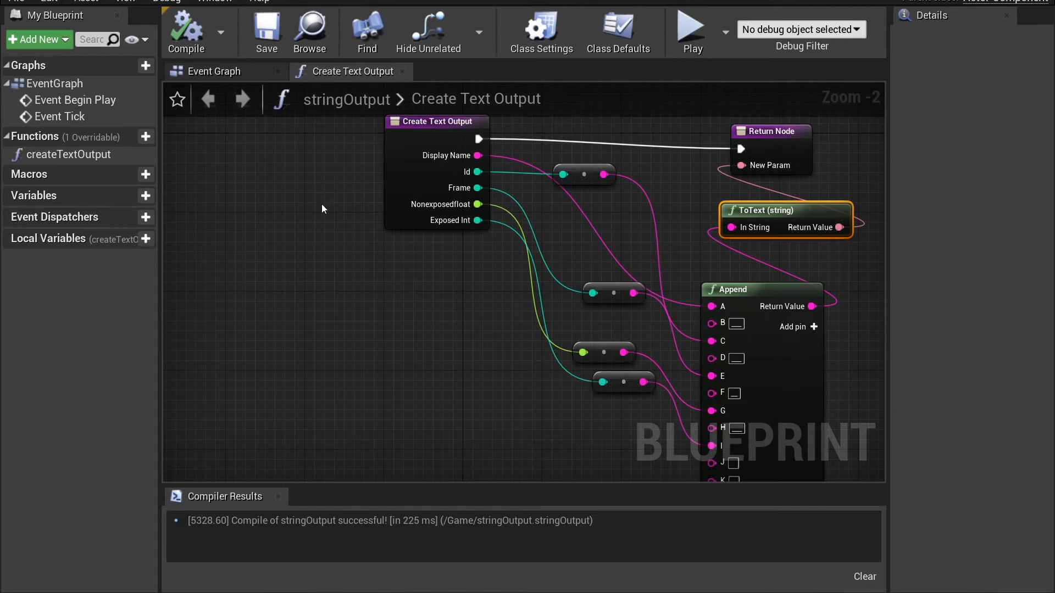
scroll(367, 265, "down", 3)
scroll(368, 264, "up", 3)
right_click_drag(375, 275, 300, 287)
scroll(325, 285, "down", 1)
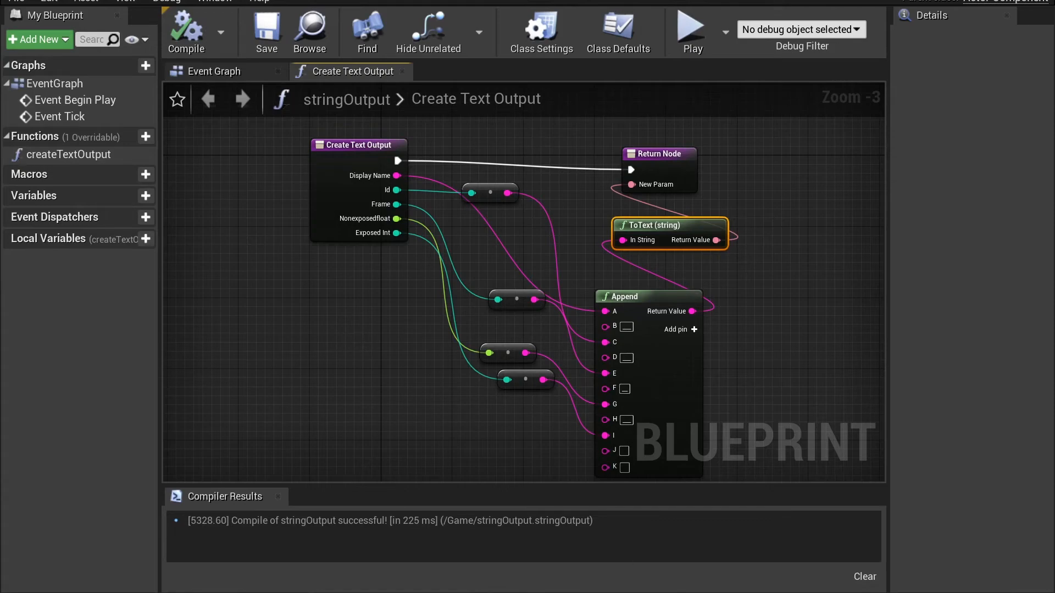
left_click(159, 1)
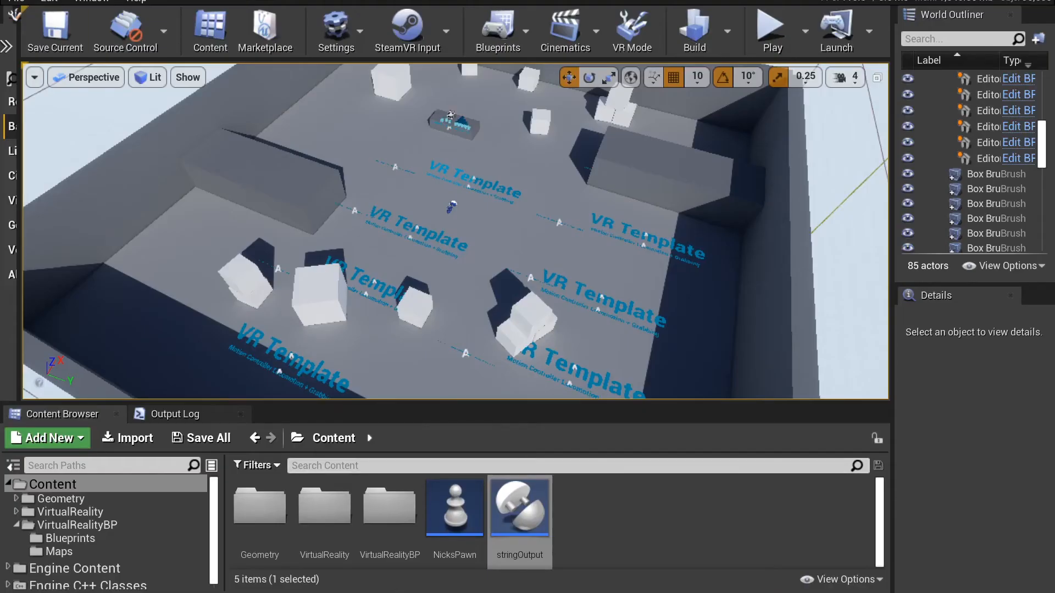
Step: Switch to the Windows display settings, set the scale of text, apps and other items to 100%, and close them
mouse_move(214, 592)
left_click(303, 533)
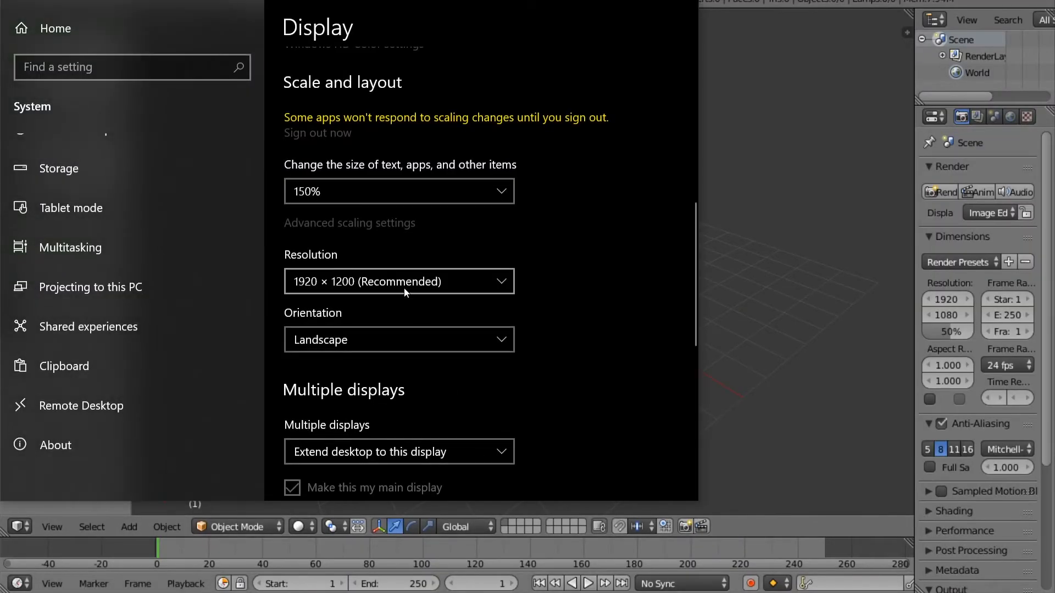
scroll(404, 287, "down", 5)
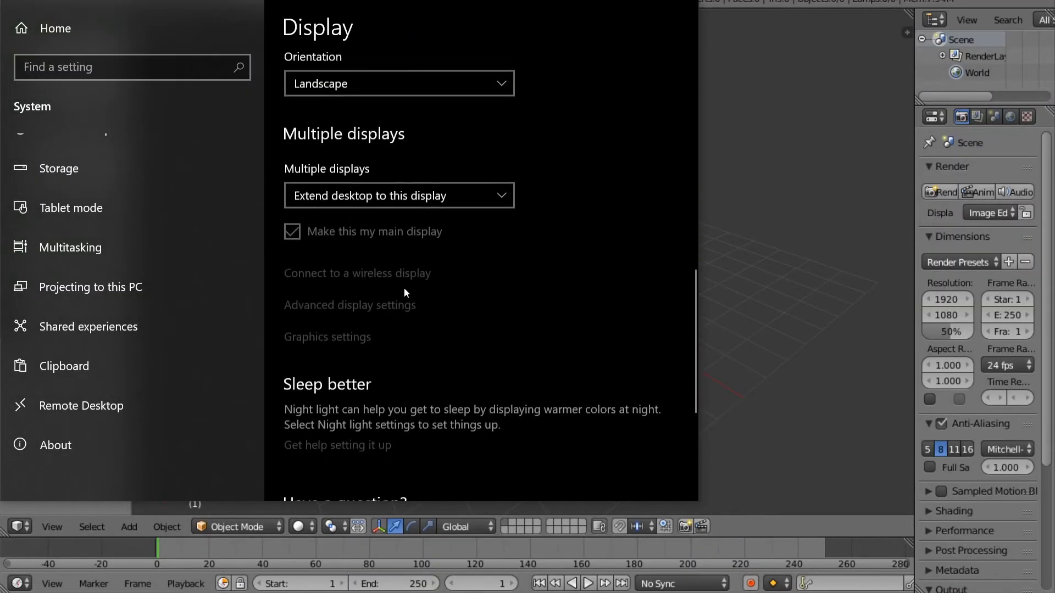
scroll(404, 287, "up", 6)
left_click(406, 252)
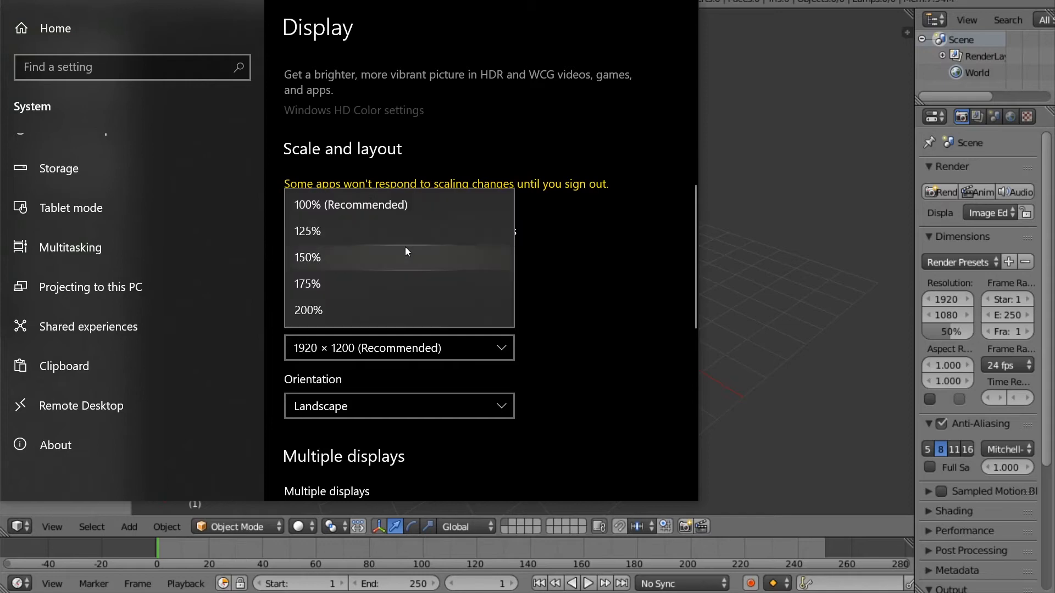
left_click(374, 209)
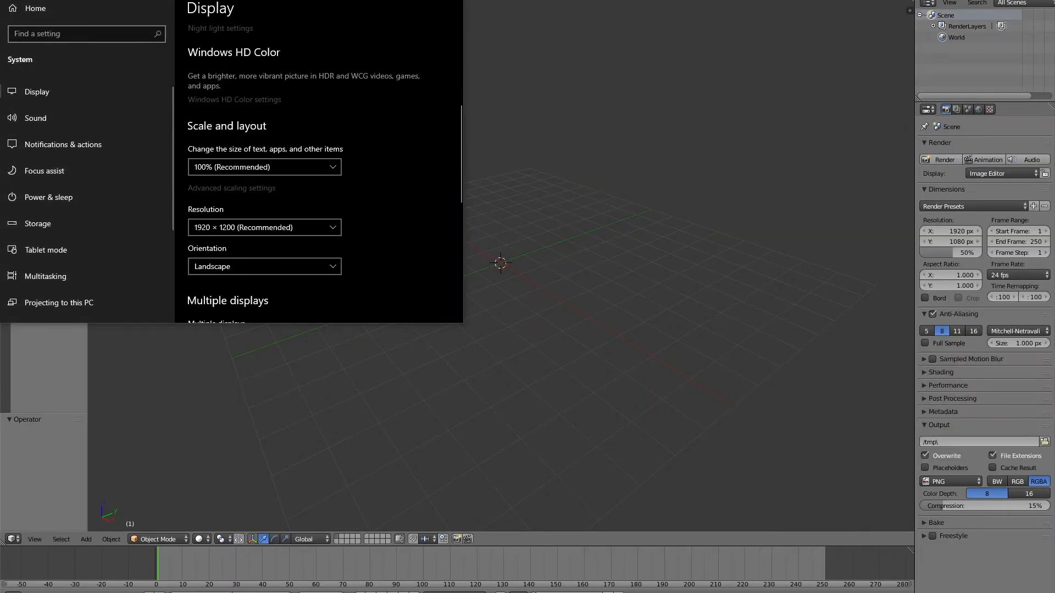
left_click(451, 0)
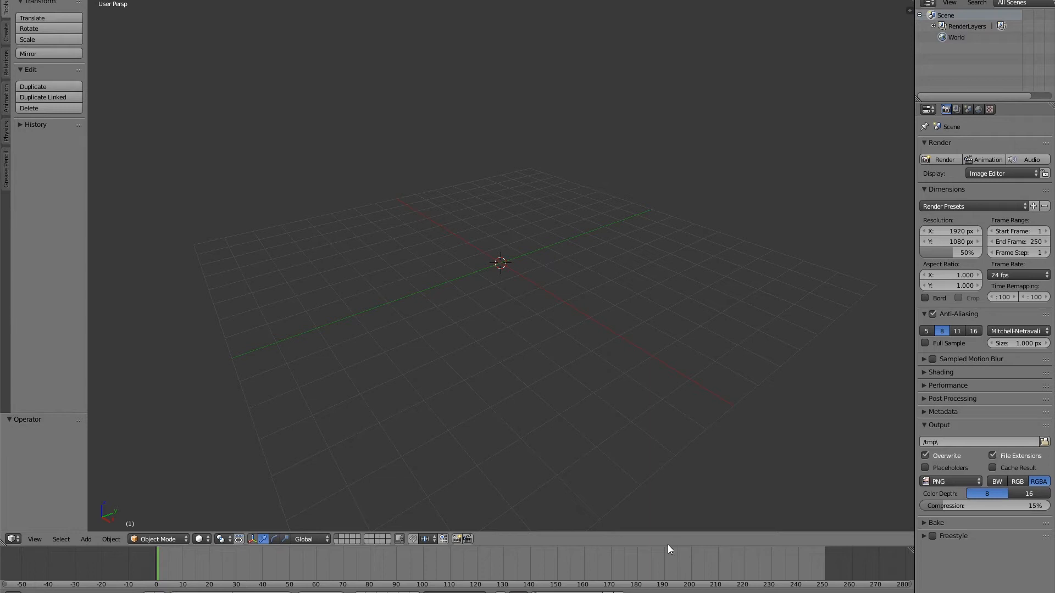
Step: Reopen the Windows display settings, set the scale of text and apps to 150%, and dismiss the blurry-apps notification and the settings
left_click(654, 180)
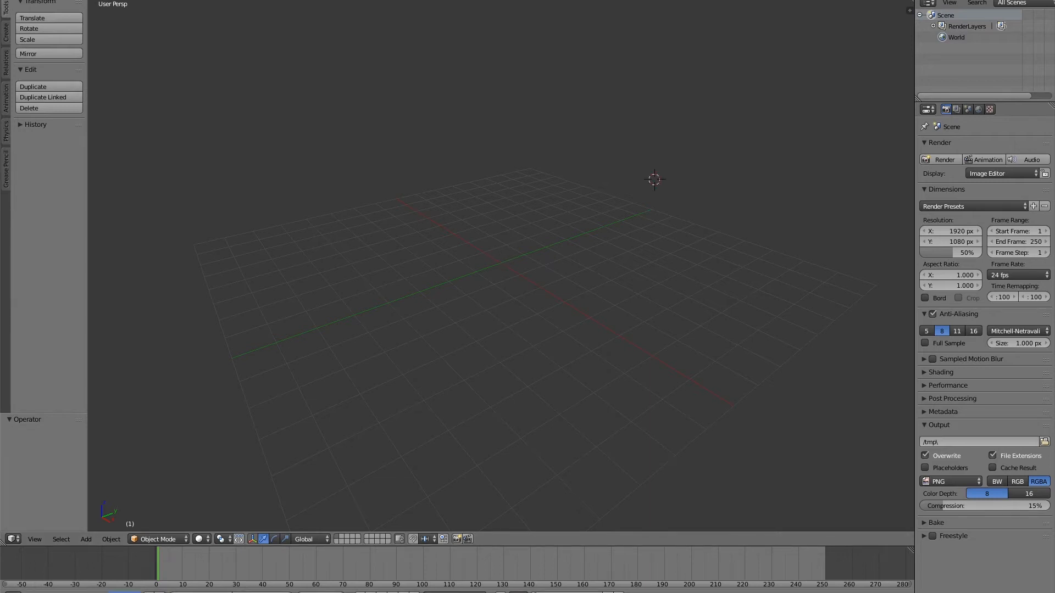
key("super+s")
type("settings")
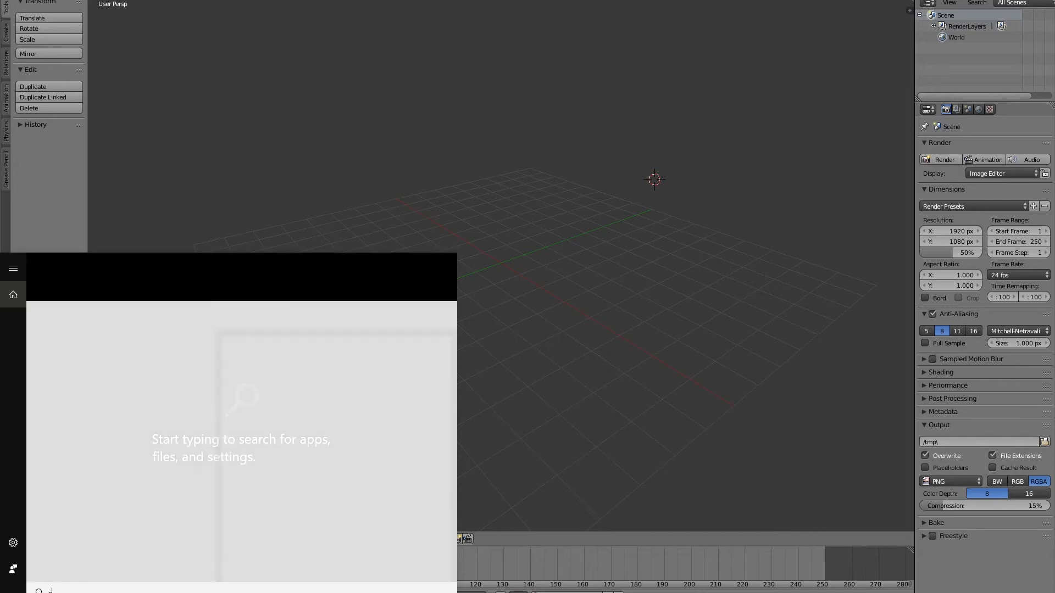
key("Return")
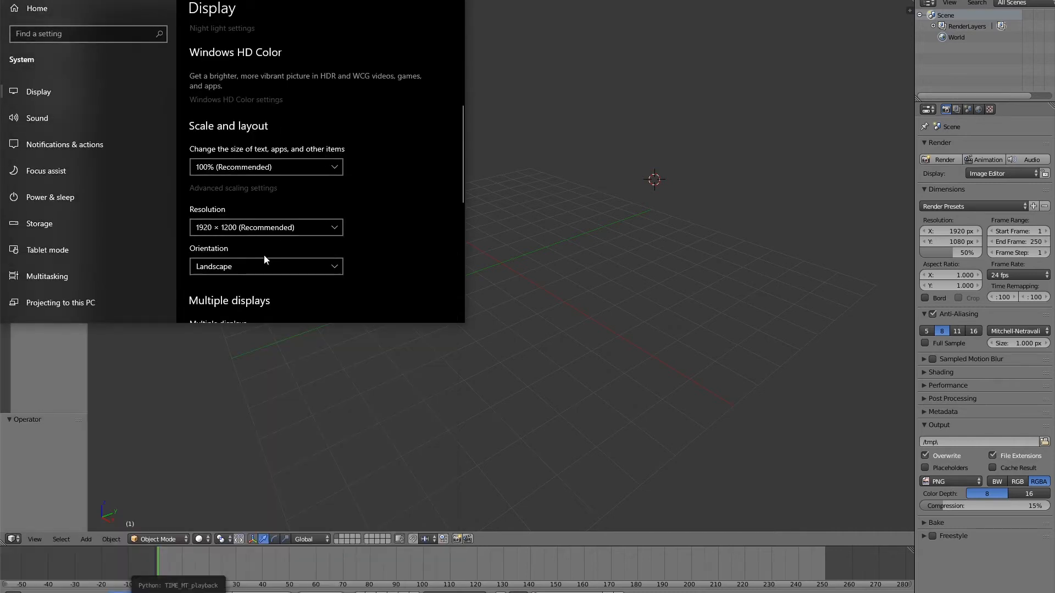
scroll(248, 252, "up", 3)
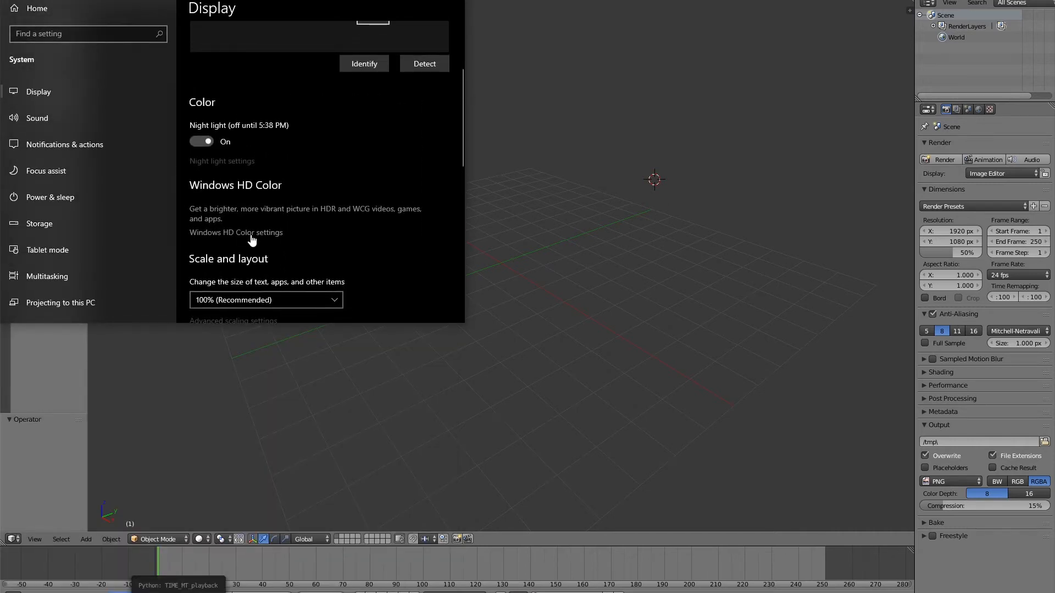
scroll(251, 238, "down", 1)
left_click(255, 253)
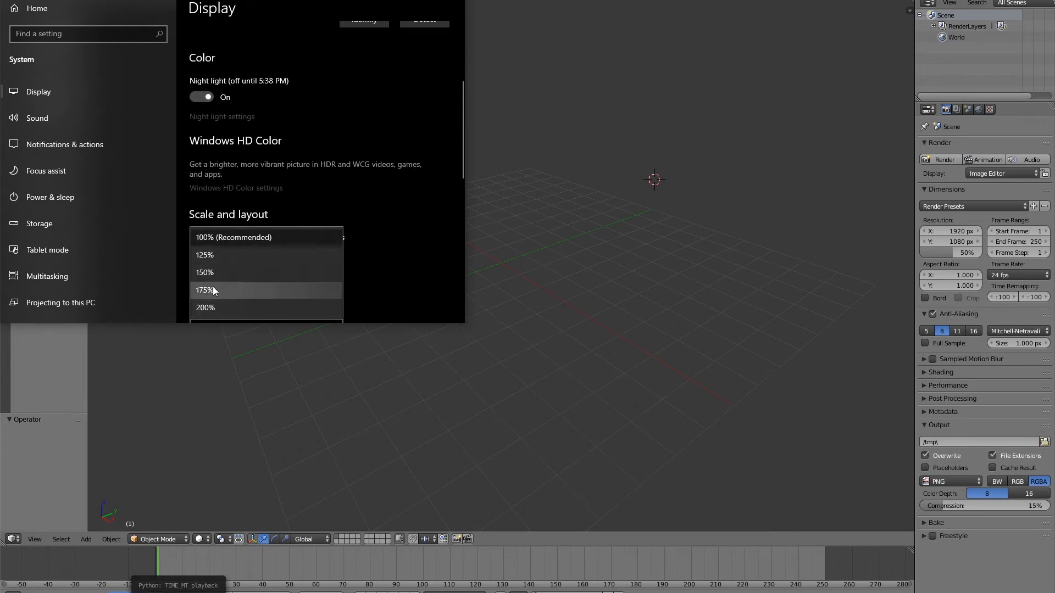
left_click(208, 273)
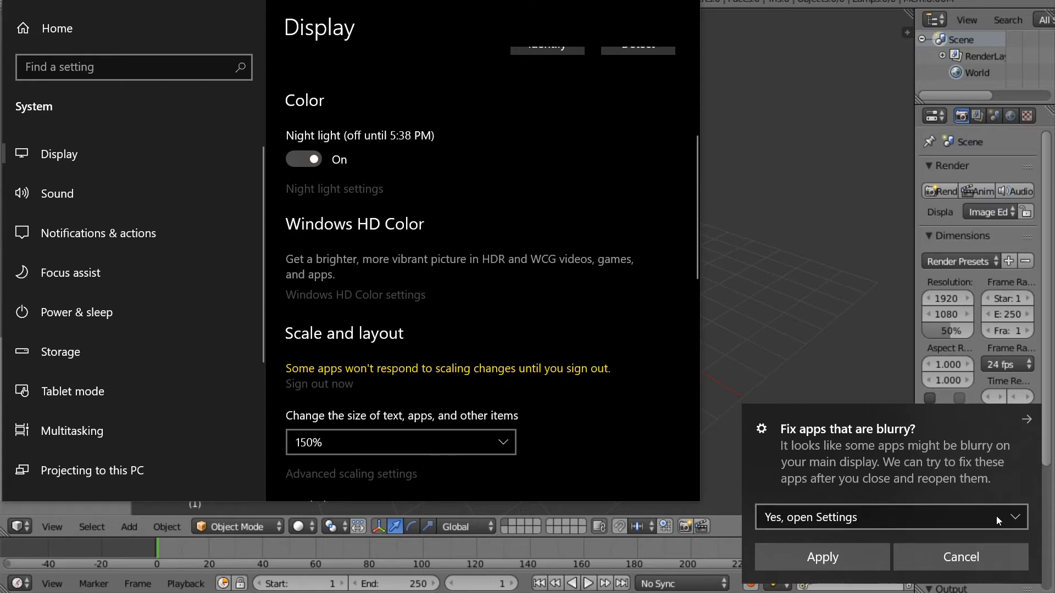
left_click(1027, 420)
left_click(682, 1)
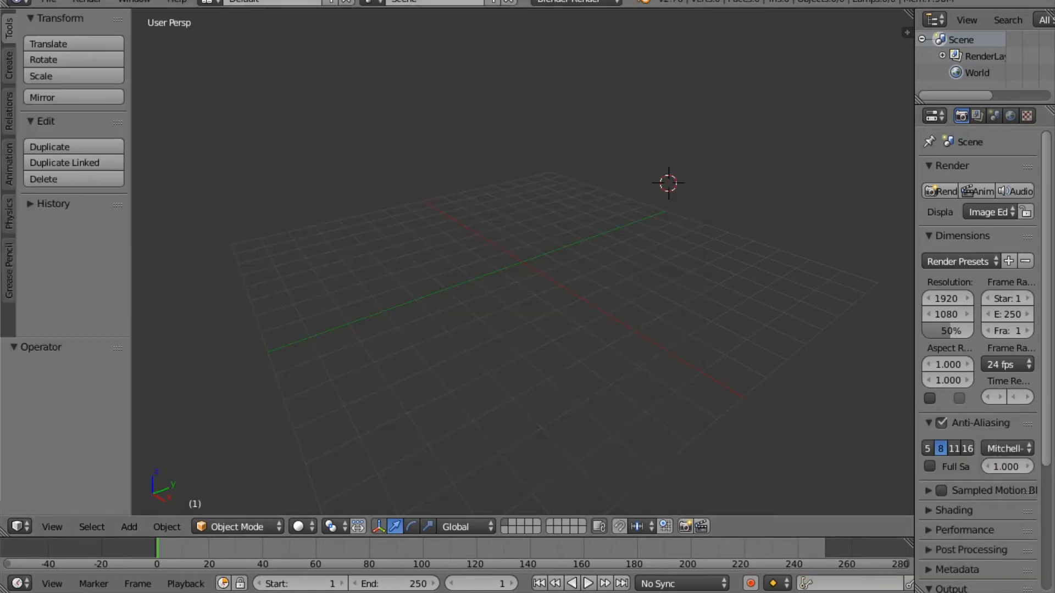
middle_click_drag(616, 74, 645, 124)
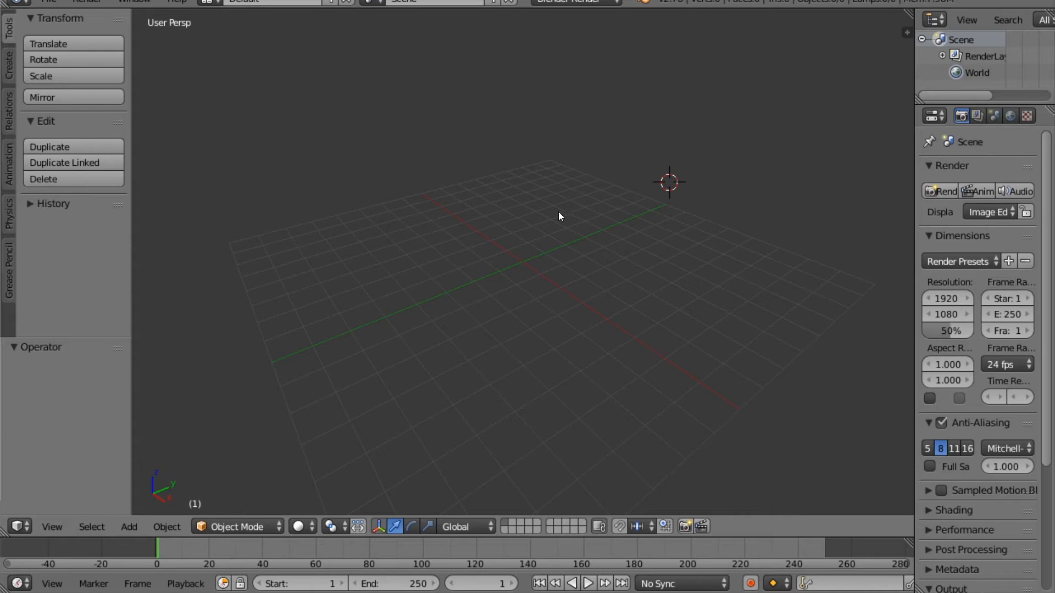
scroll(558, 212, "down", 2)
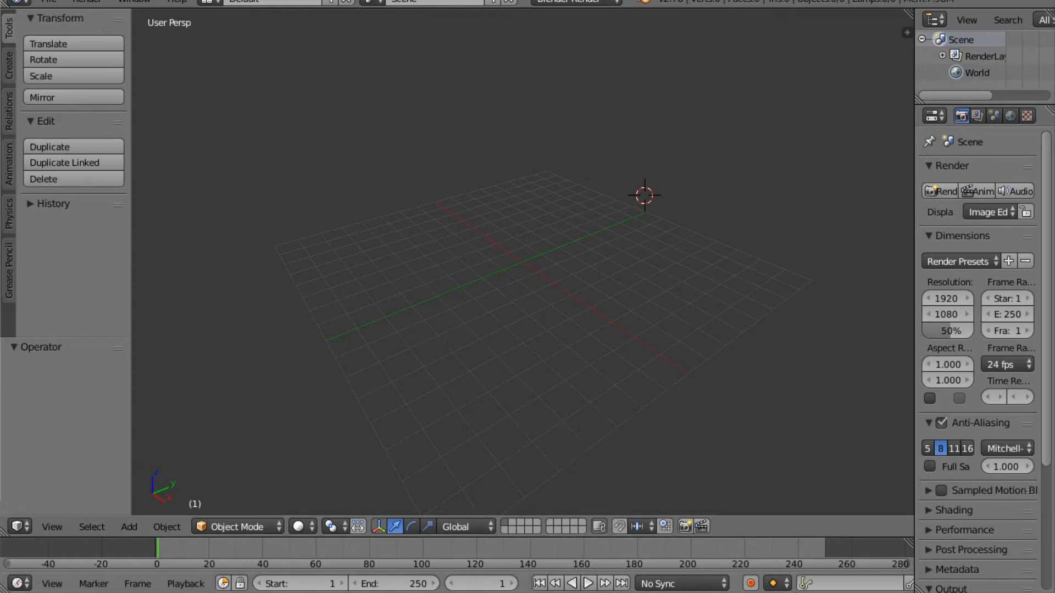
key("super+s")
type("ta")
key("Return")
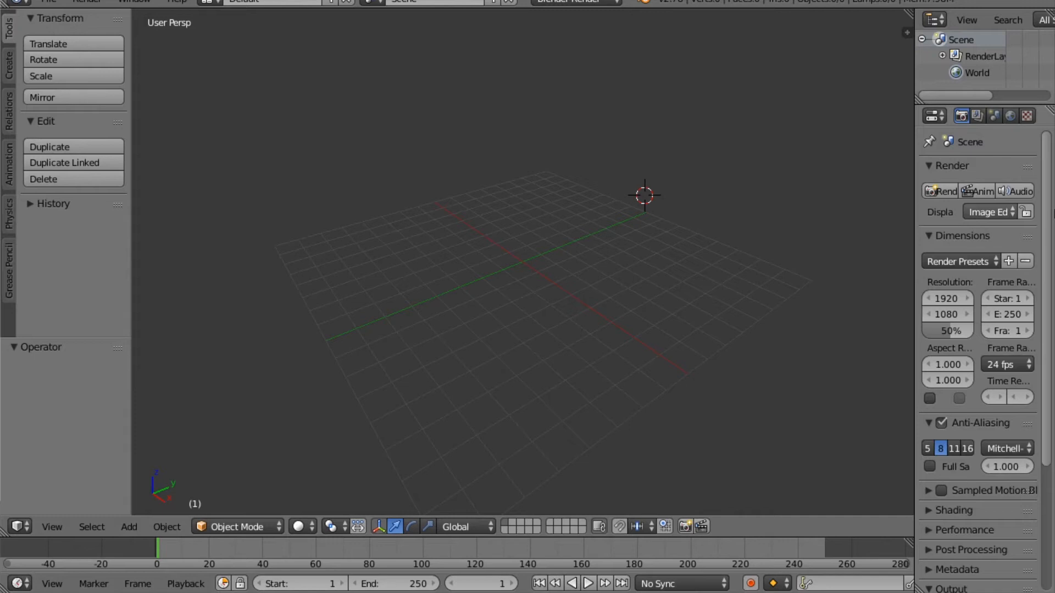
middle_click_drag(519, 199, 582, 209)
middle_click_drag(677, 219, 692, 234)
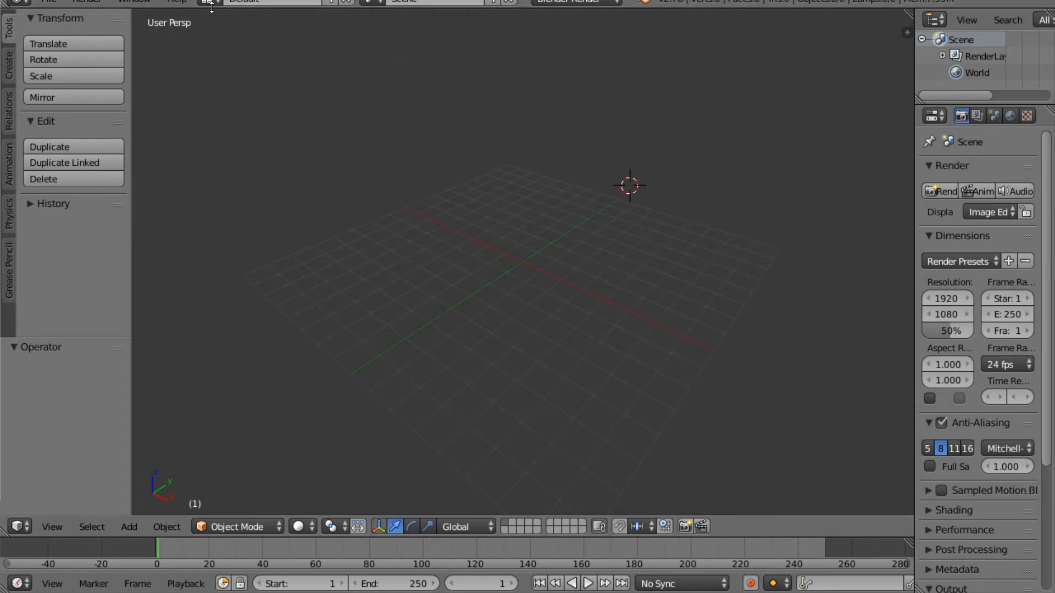
left_click(49, 2)
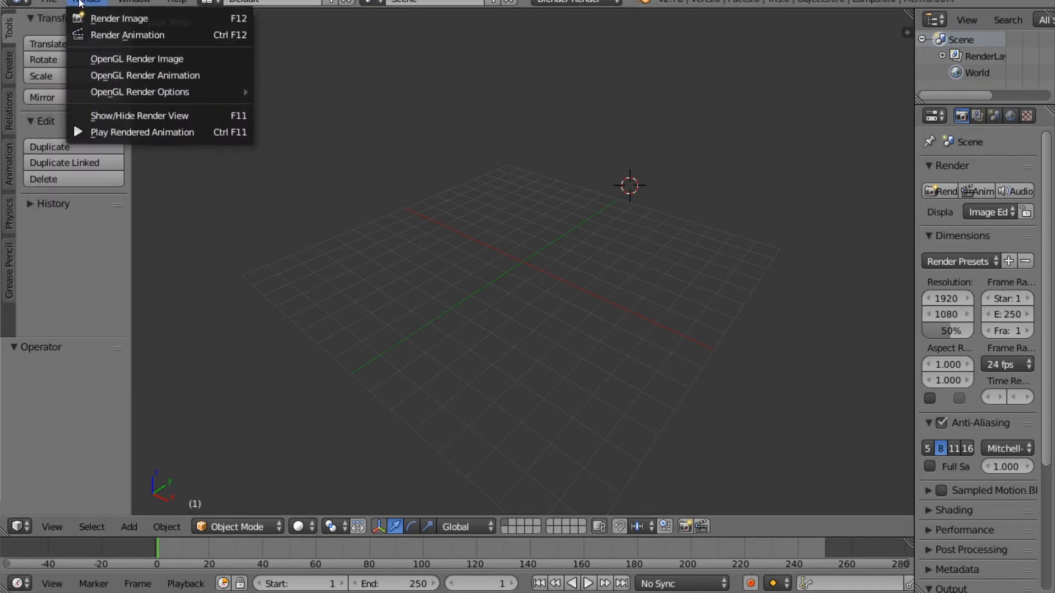
left_click(74, 2)
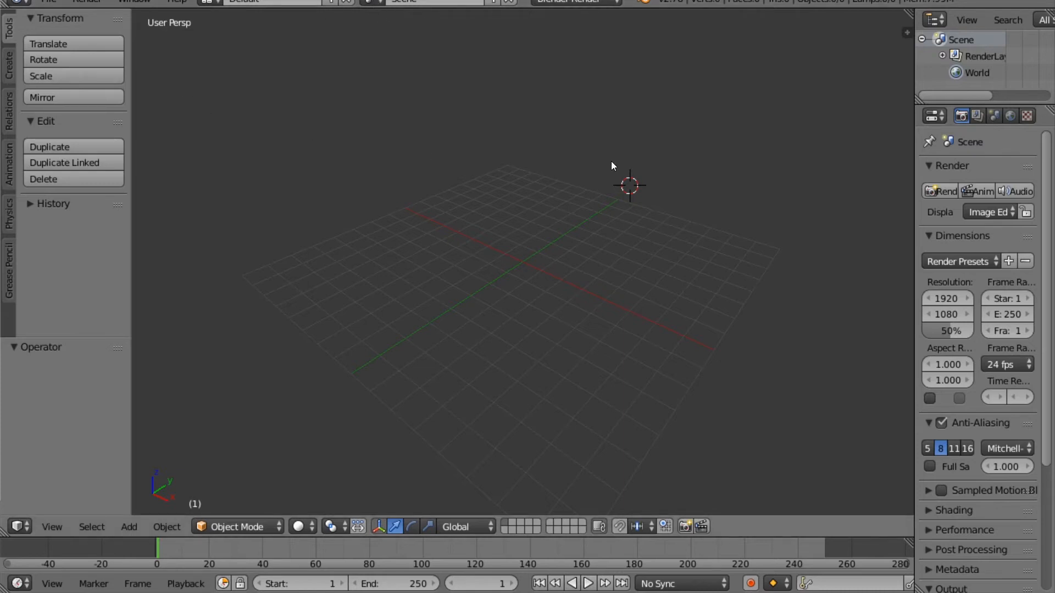
Step: Show and hide the 3D view's properties region several times, leaving it hidden
key("n")
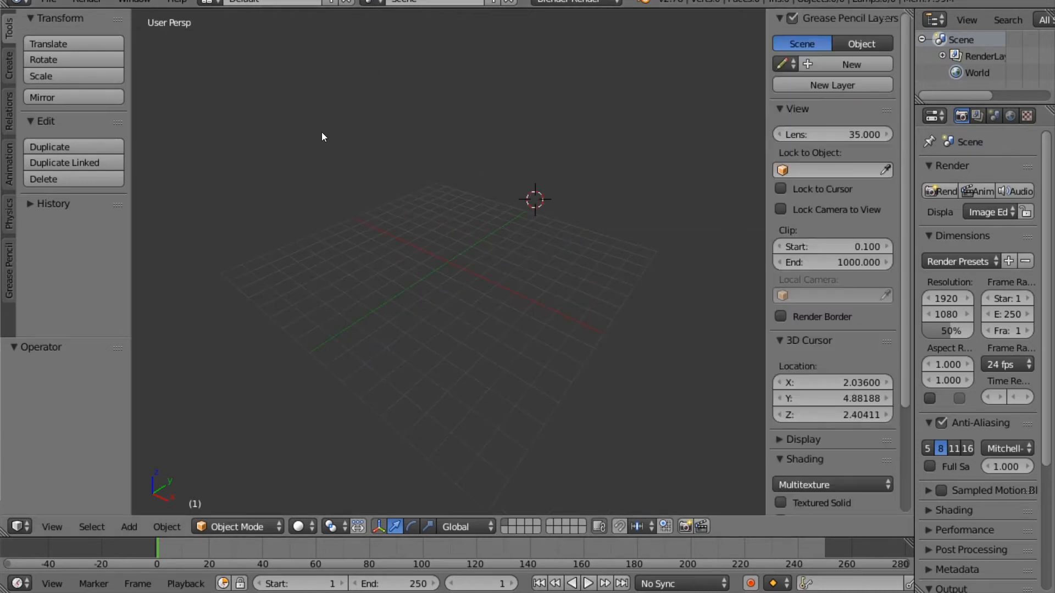
key("n")
key("n")
key("n")
key("n")
key("n")
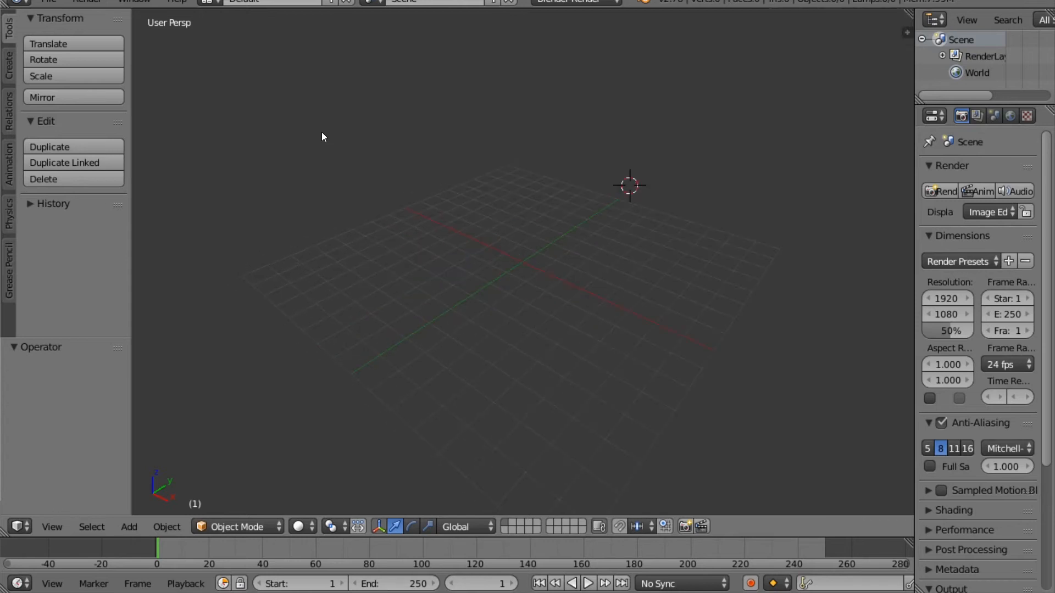
Step: Hide and show the 3D view's tool shelf several times, leaving it displayed
key("t")
key("t")
key("t")
key("t")
key("t")
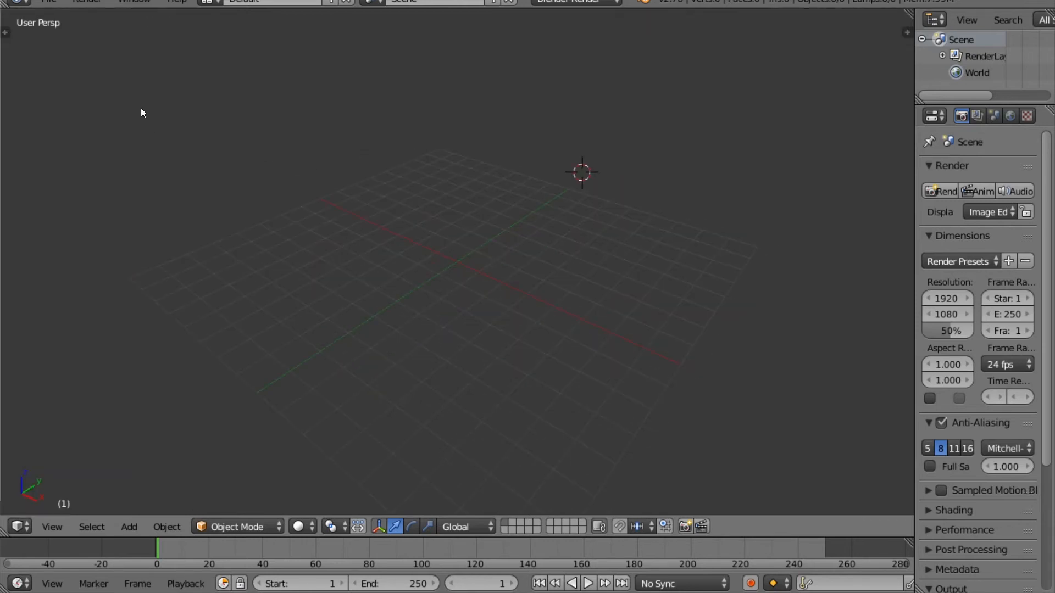
key("t")
Step: Display the Create tools in the tool shelf, look through the primitives, and show the 3D view's properties region
left_click(9, 65)
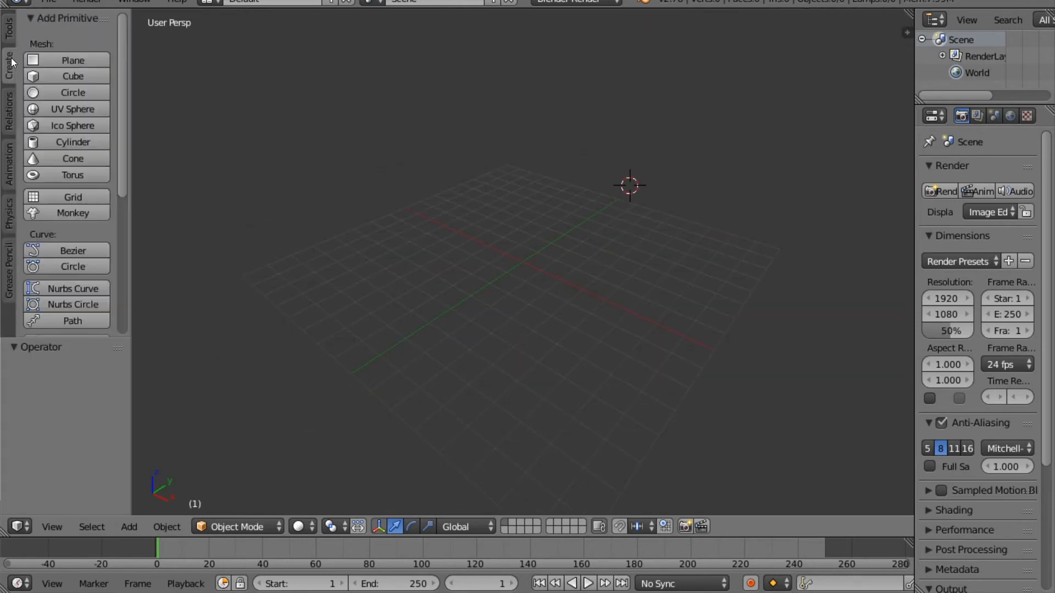
scroll(54, 72, "down", 10)
scroll(55, 79, "up", 10)
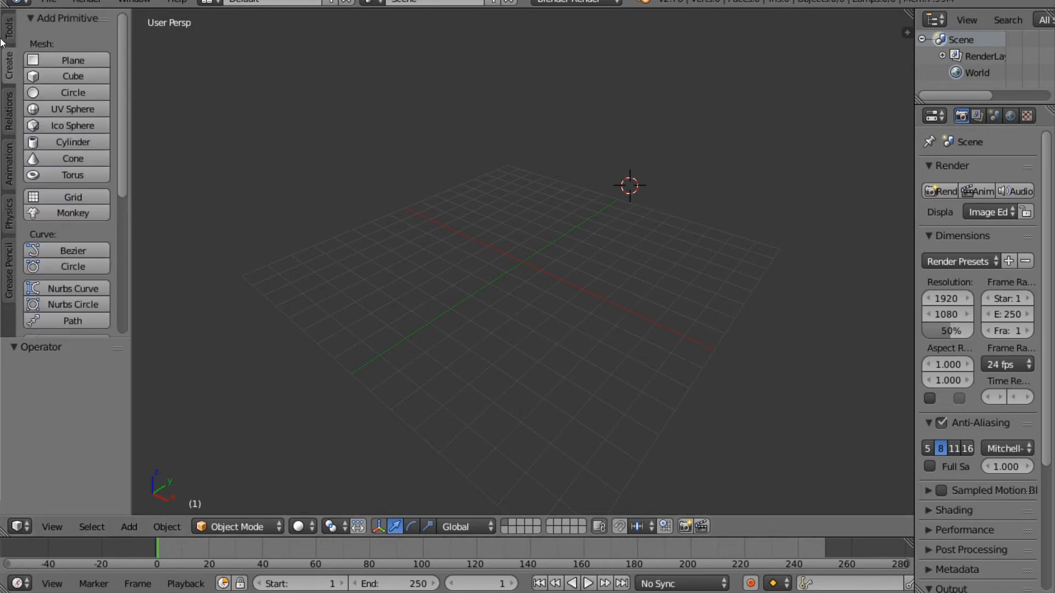
key("n")
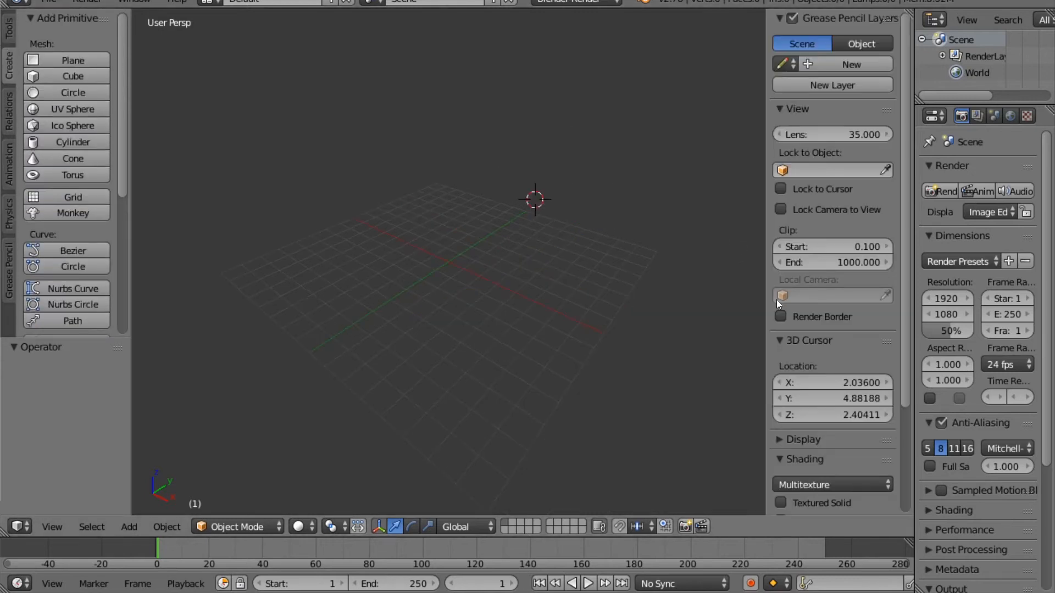
Step: Expand the Display section of the 3D view's properties region and look through its settings
scroll(809, 325, "down", 5)
left_click(786, 311)
scroll(786, 311, "down", 8)
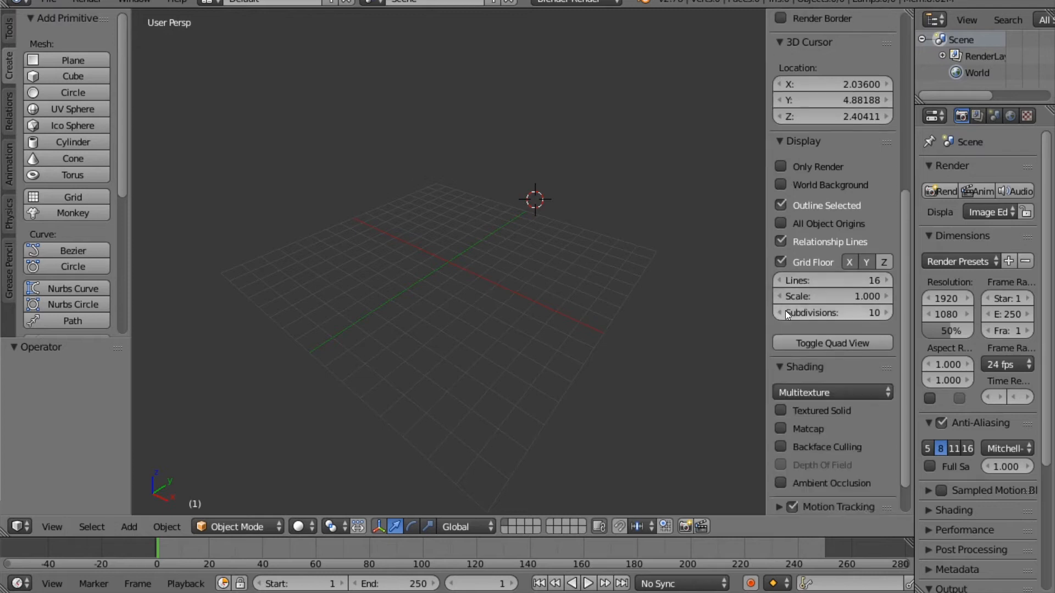
scroll(829, 482, "up", 10)
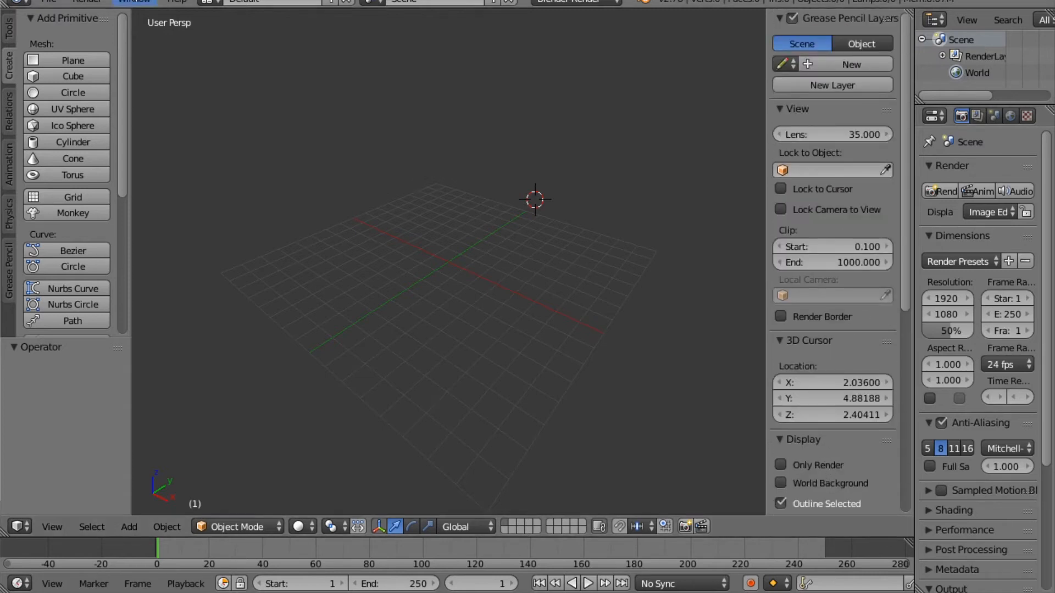
Step: Install the Screencast Keys add-on in the user preferences from its Python file in the Downloads folder
left_click(88, 2)
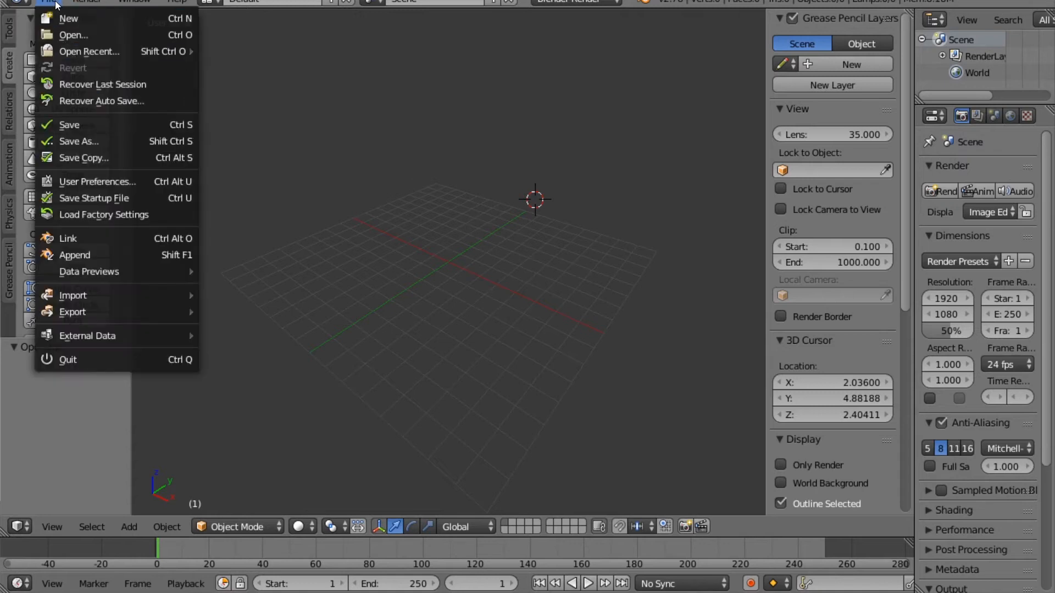
left_click(97, 175)
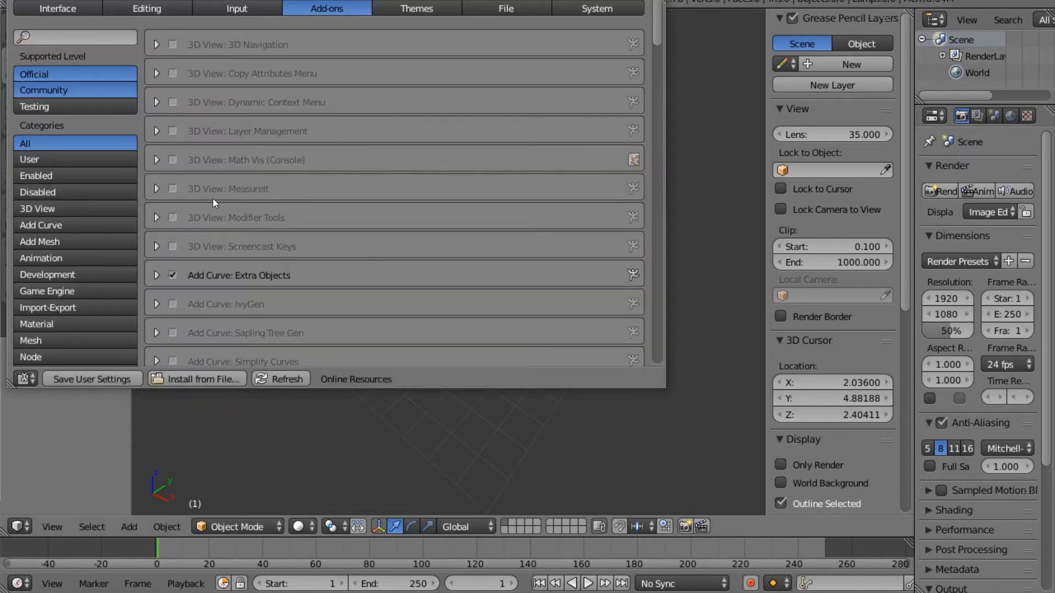
left_click(204, 380)
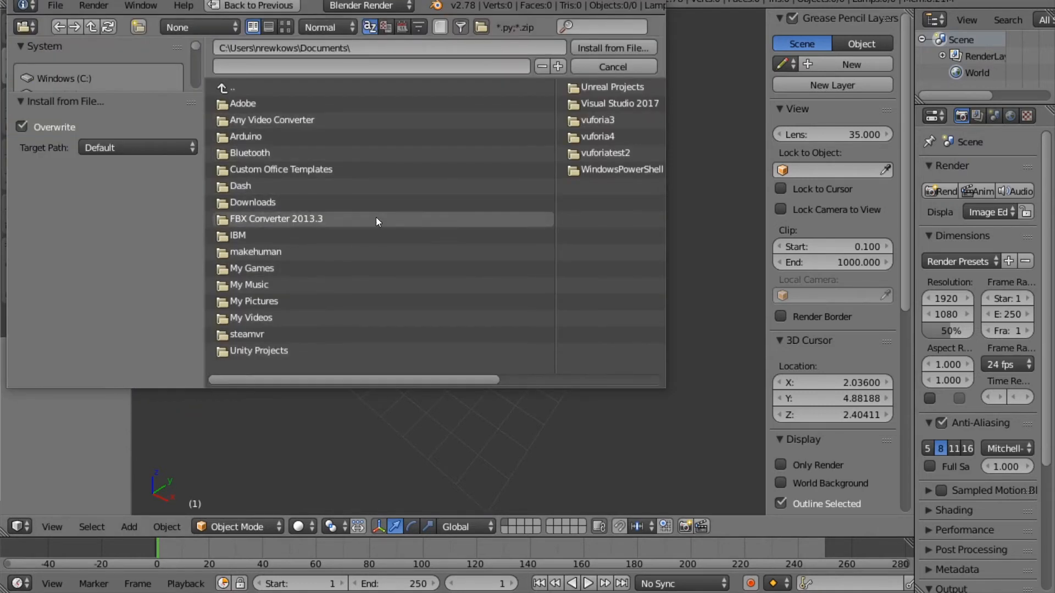
left_click_drag(93, 92, 92, 213)
scroll(90, 119, "down", 6)
scroll(88, 117, "up", 3)
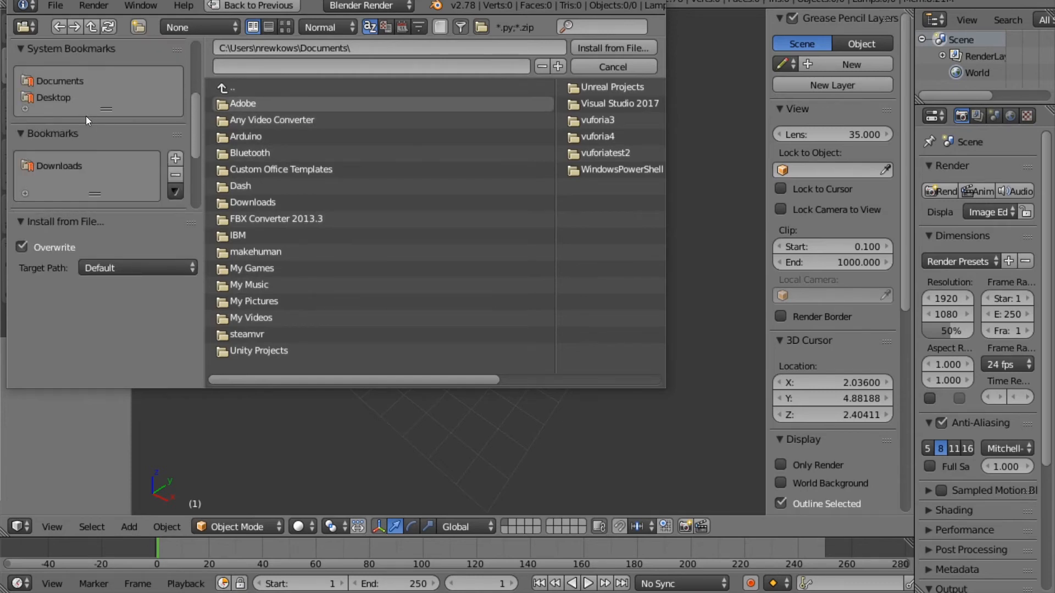
left_click(83, 166)
left_click_drag(269, 379, 555, 378)
double_click(511, 104)
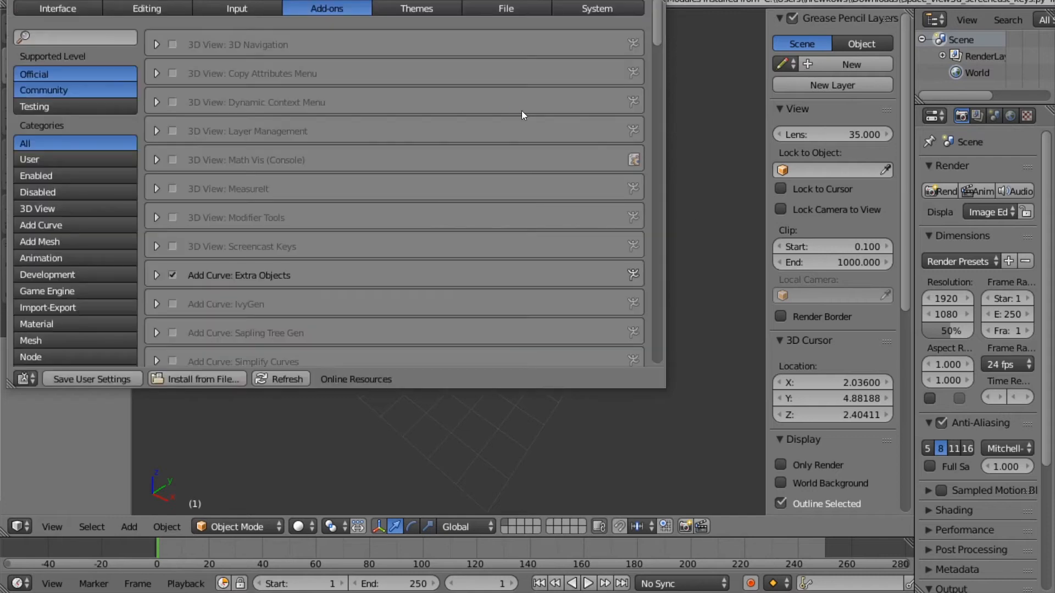
Step: Filter the add-ons by "scre", enable 3D View: Screencast Keys, and close the user preferences
scroll(526, 176, "down", 5)
scroll(523, 175, "up", 5)
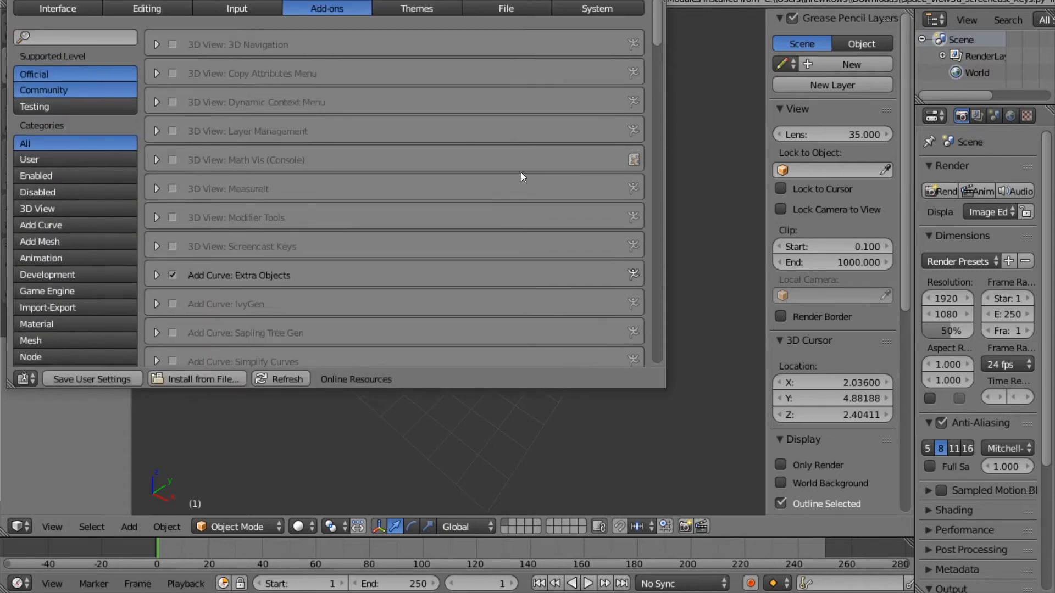
left_click(90, 41)
type("scre")
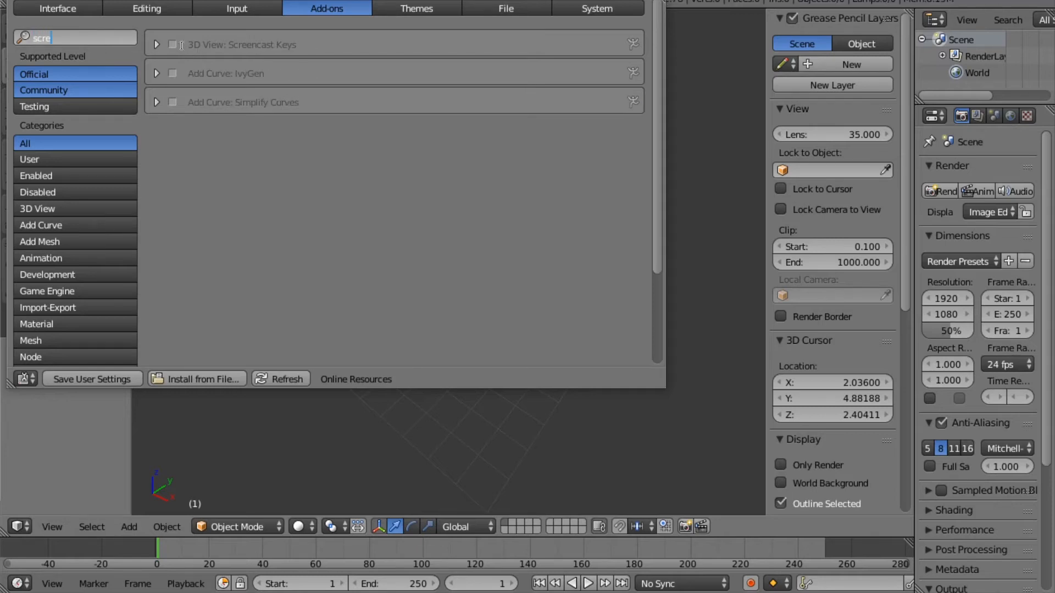
key("Return")
left_click(172, 45)
left_click(653, 1)
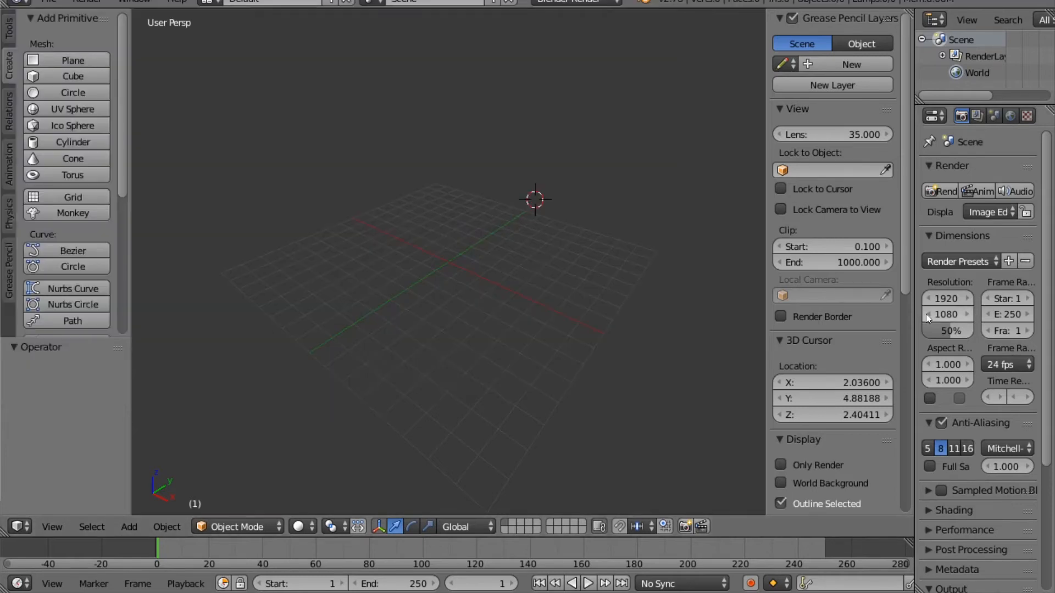
Step: Start the Screencast Keys display from the 3D view's properties region
scroll(840, 341, "down", 10)
scroll(839, 341, "down", 3)
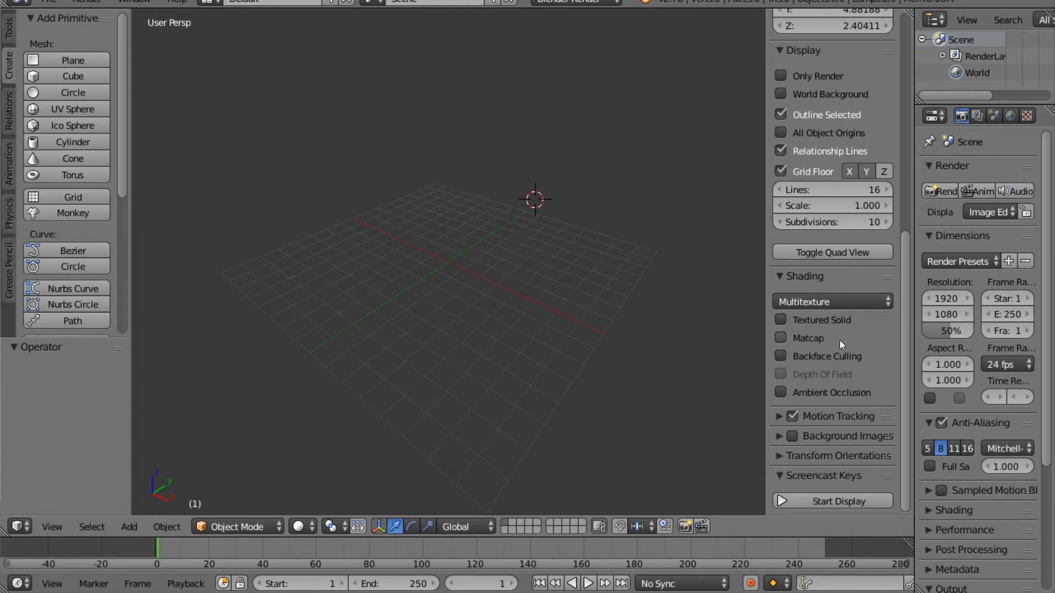
scroll(851, 414, "up", 6)
scroll(853, 417, "down", 6)
left_click(837, 501)
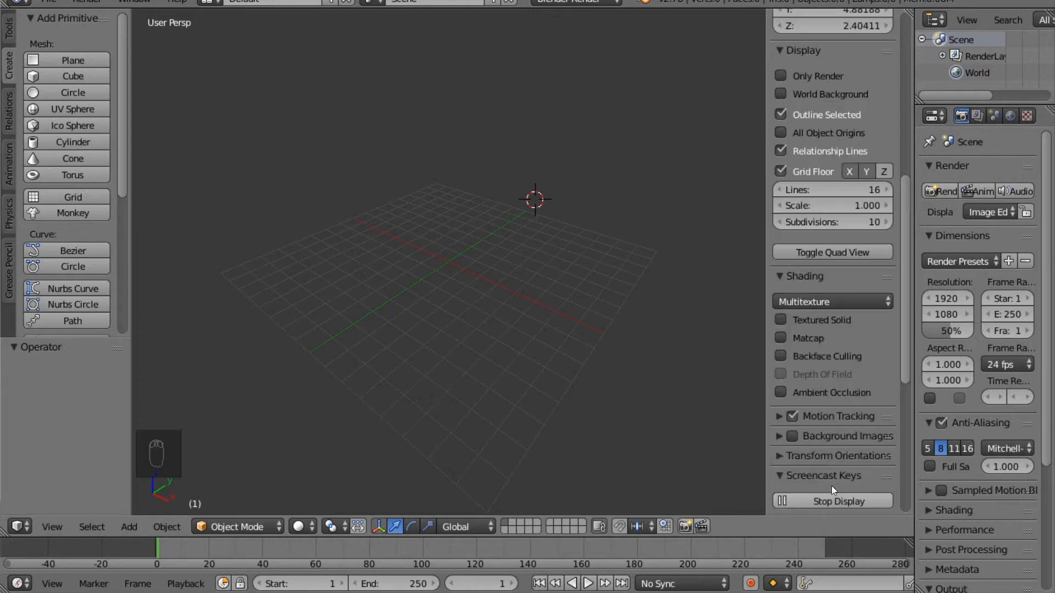
Step: Add a cube at the 3D cursor and bring its transform values into view in the properties region
middle_click_drag(384, 230, 483, 270)
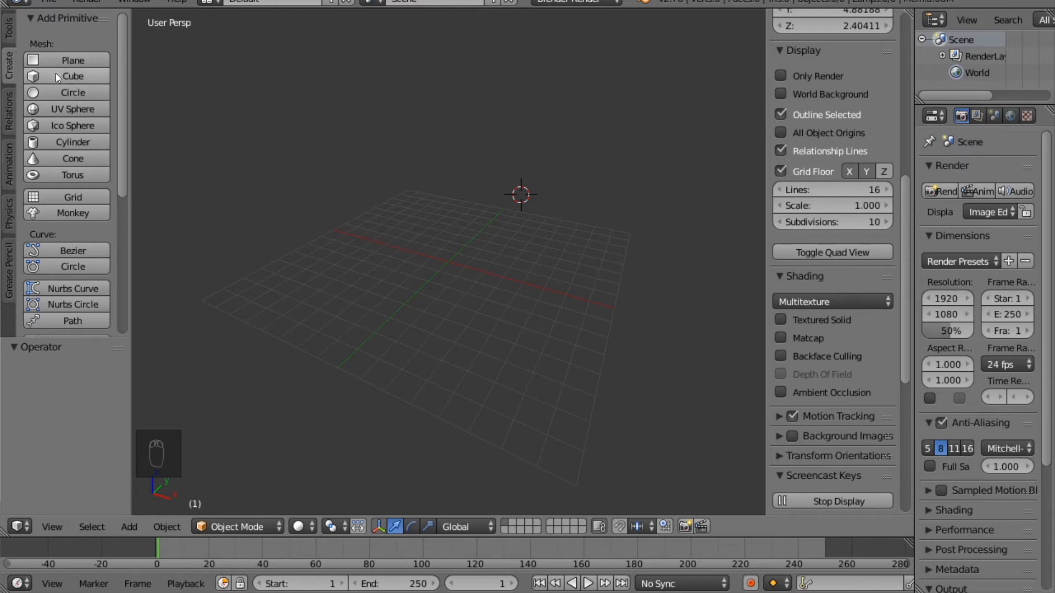
left_click(59, 77)
middle_click_drag(569, 205, 586, 220)
scroll(803, 126, "up", 10)
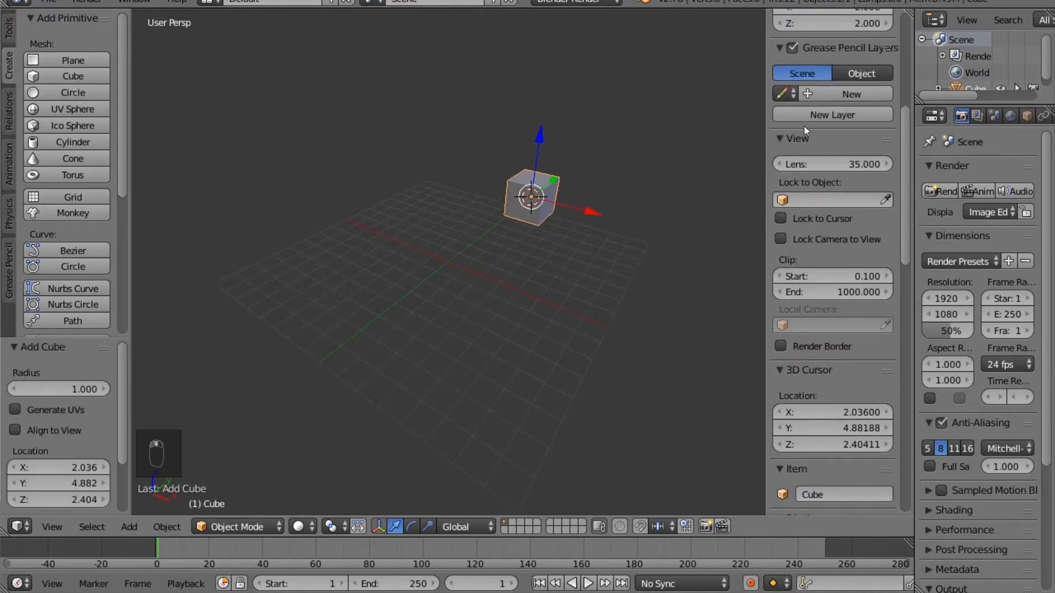
middle_click_drag(596, 163, 565, 195)
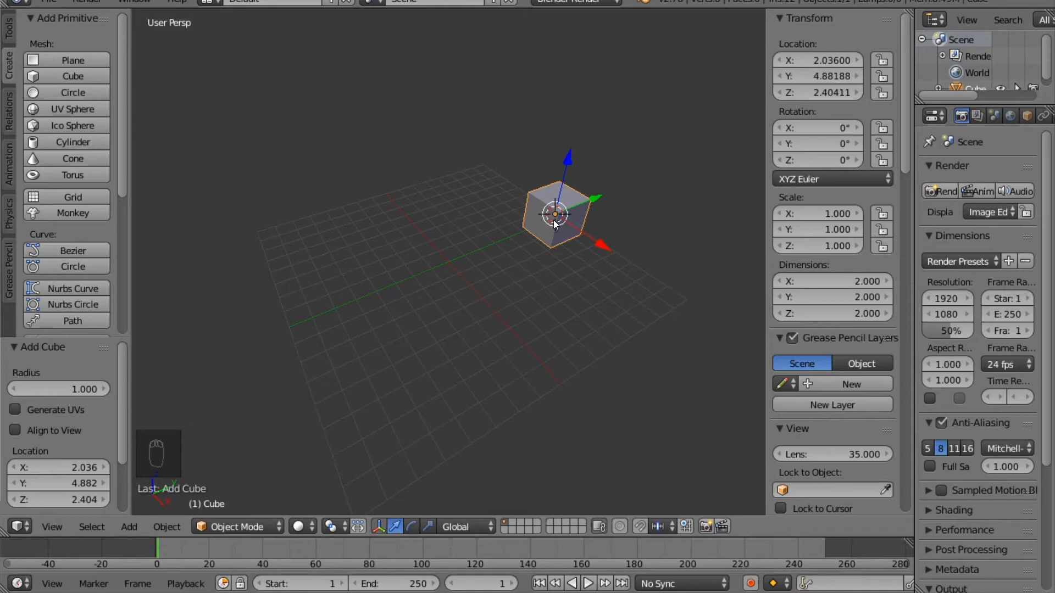
Step: Place the 3D cursor at several spots, ending beyond the grid's edge, and add a UV sphere there
left_click(329, 179)
left_click(383, 306)
left_click(549, 281)
left_click(492, 330)
left_click(481, 275)
left_click(189, 311)
left_click(62, 108)
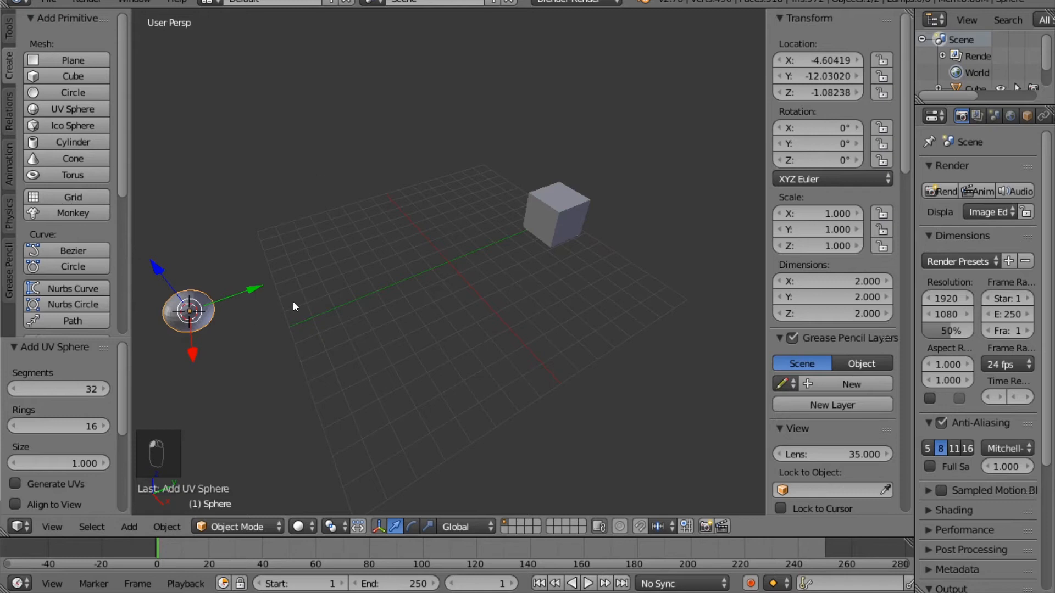
Step: Undo adding the UV sphere and the cube
key("ctrl+z")
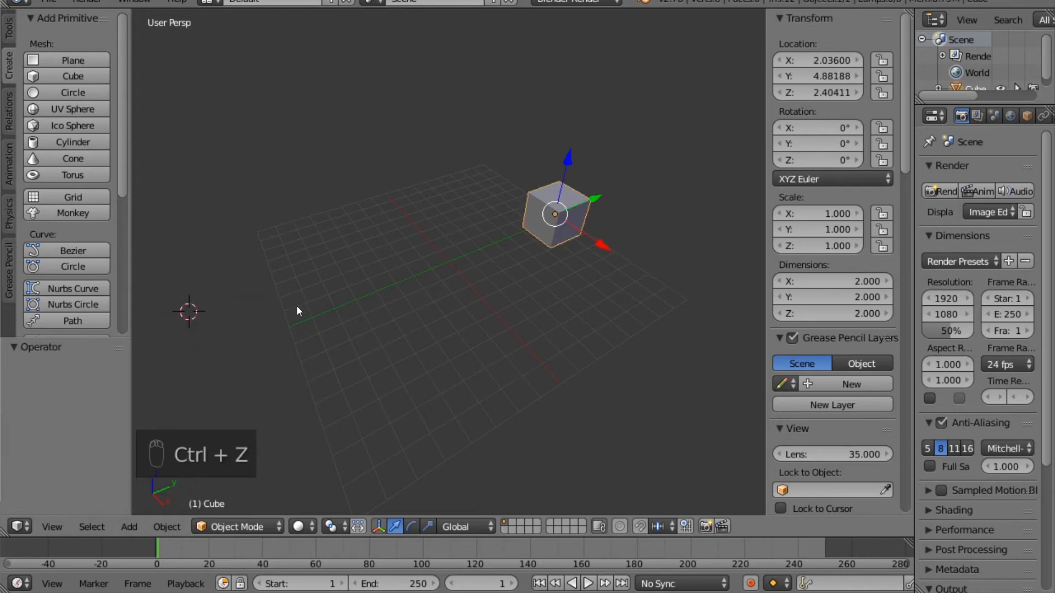
key("ctrl+z")
key("ctrl+z")
Step: Search the operators for "snap curs" and run Snap Cursor to Center
key("space")
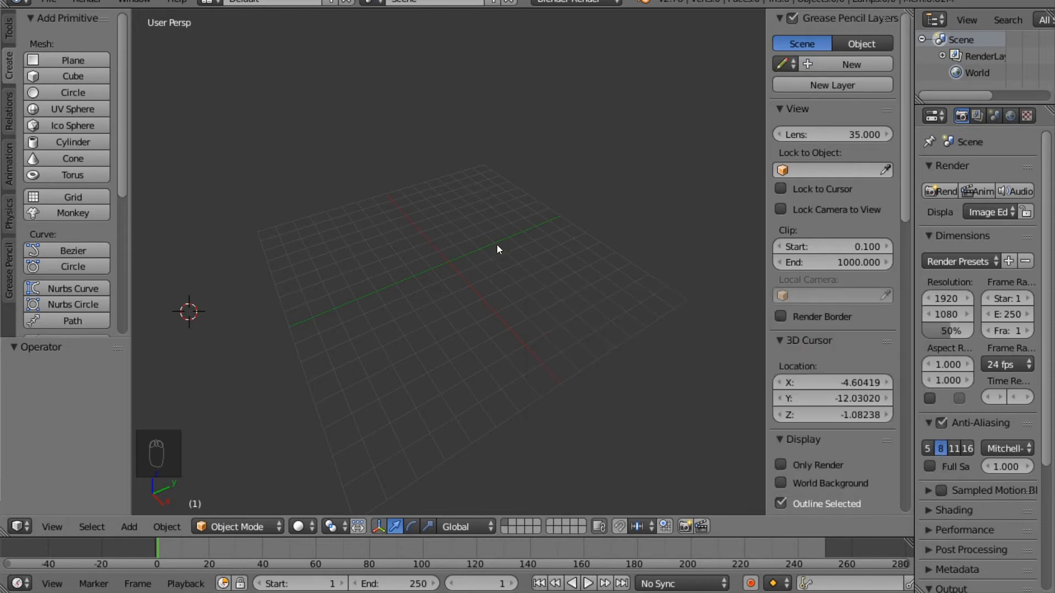
key("space")
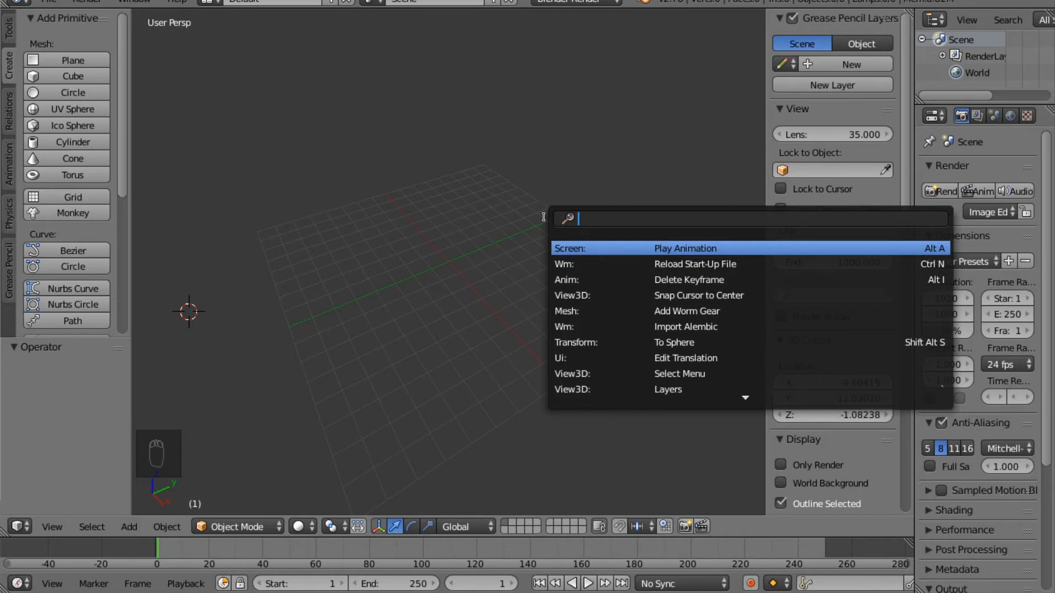
type("snap curs")
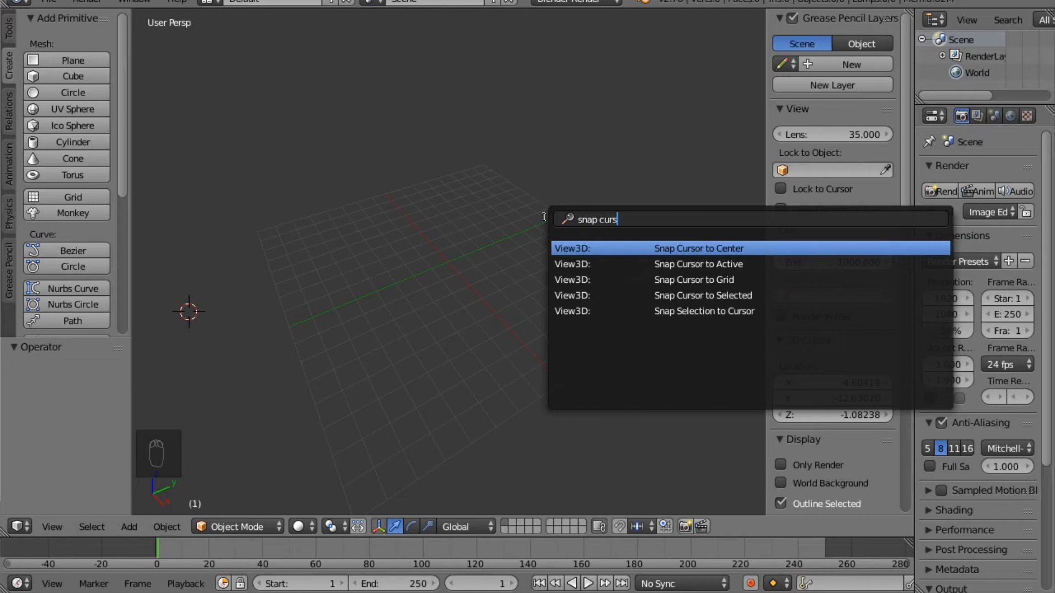
key("Return")
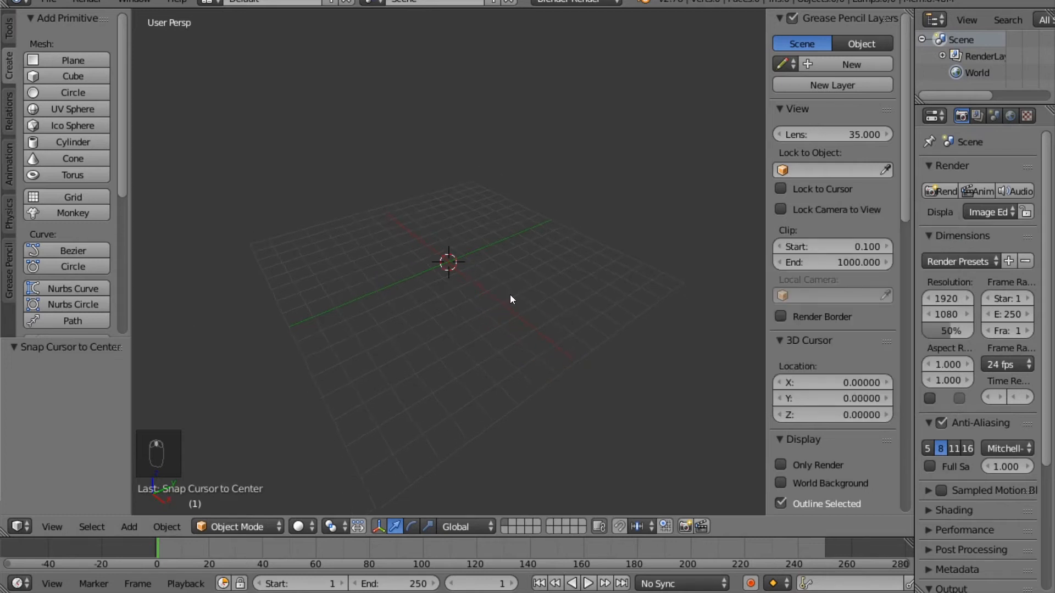
middle_click_drag(510, 295, 532, 278)
key("space")
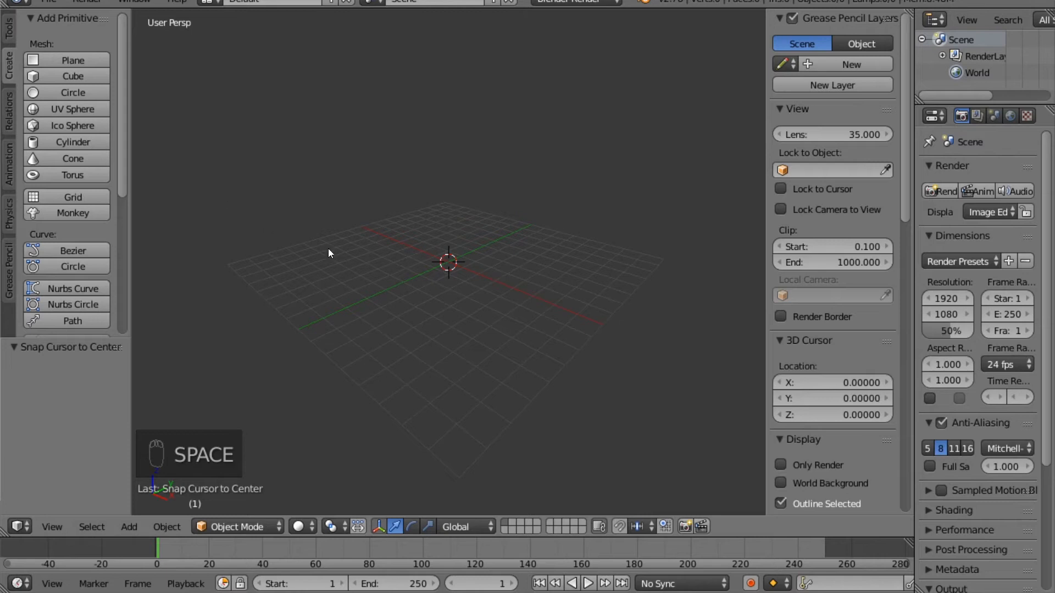
Step: Examine the mouse, orbit, zoom and view navigation options in the Input user preferences, and close the preferences
scroll(328, 249, "up", 2)
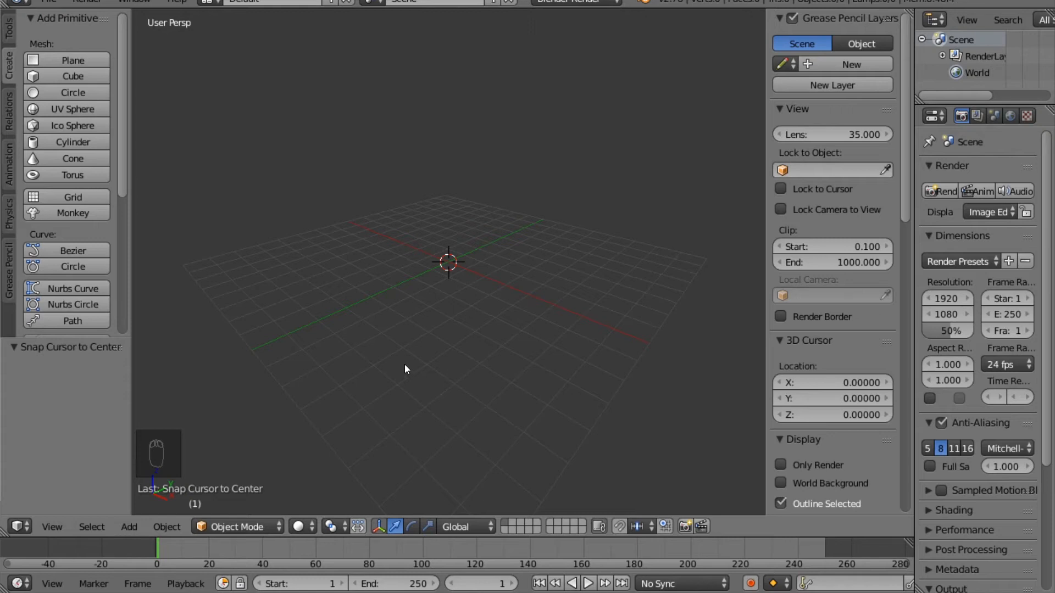
scroll(435, 360, "down", 1)
left_click(88, 2)
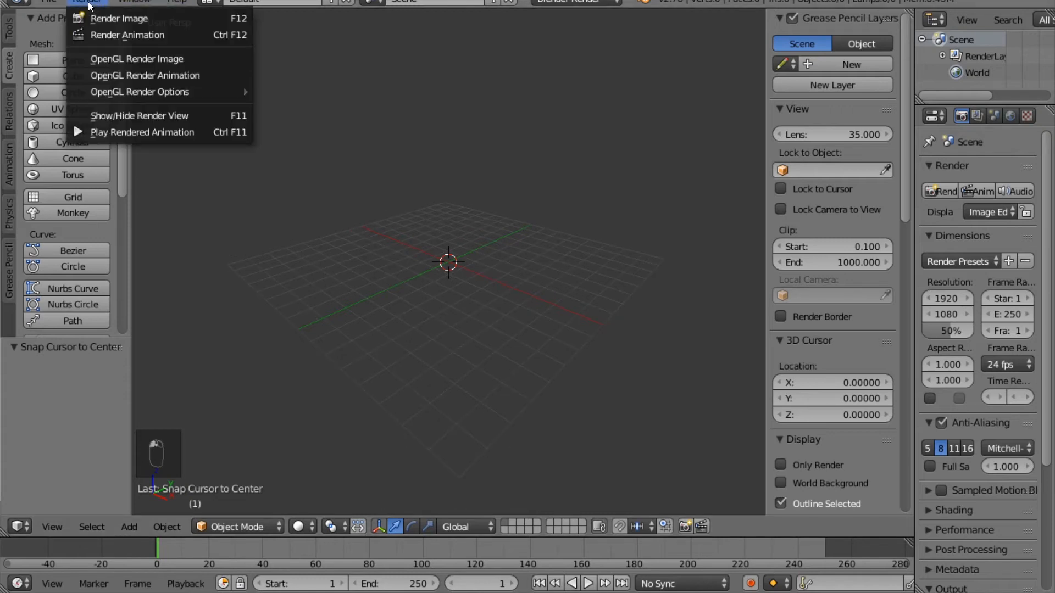
mouse_move(61, 2)
left_click(104, 181)
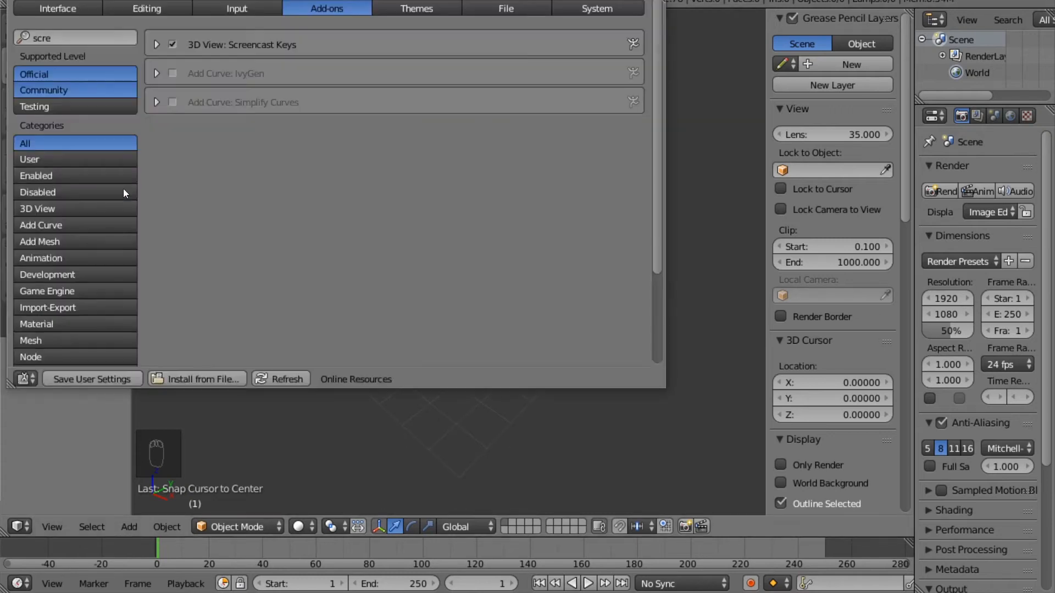
left_click(439, 8)
left_click(239, 11)
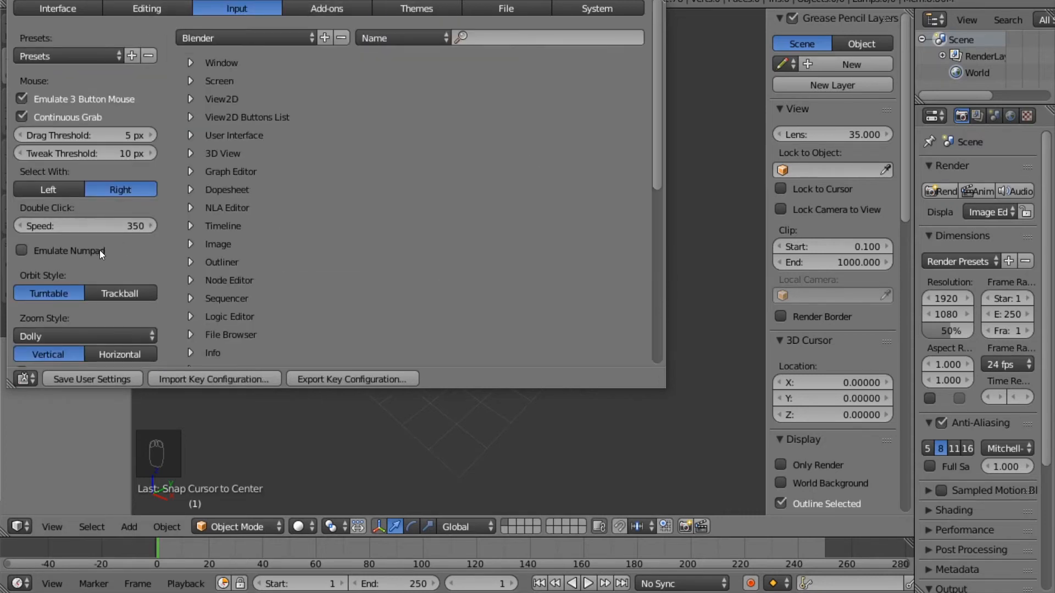
scroll(100, 249, "down", 5)
scroll(100, 249, "down", 4)
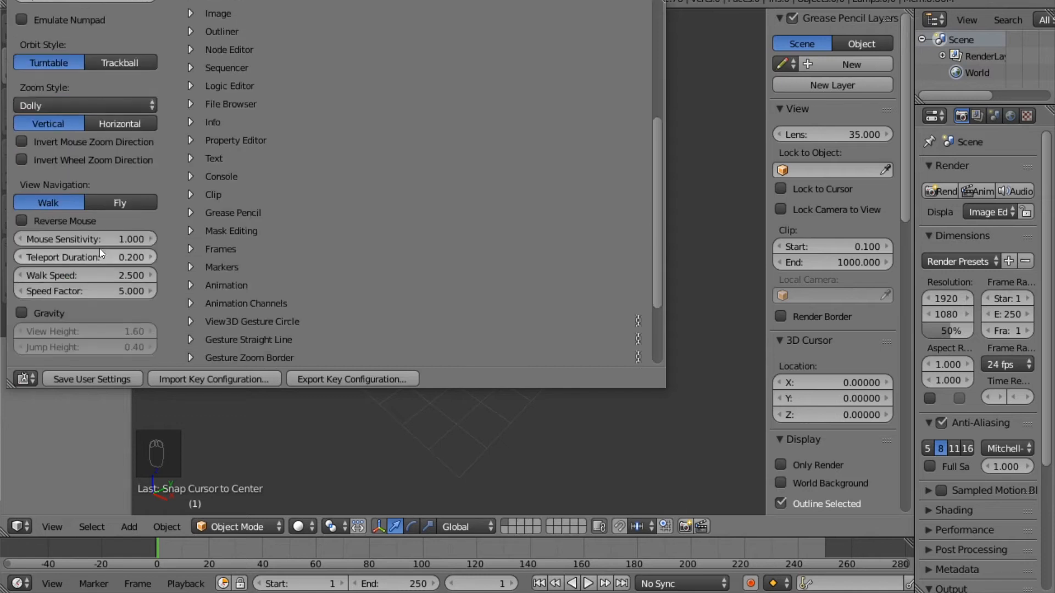
scroll(100, 248, "up", 9)
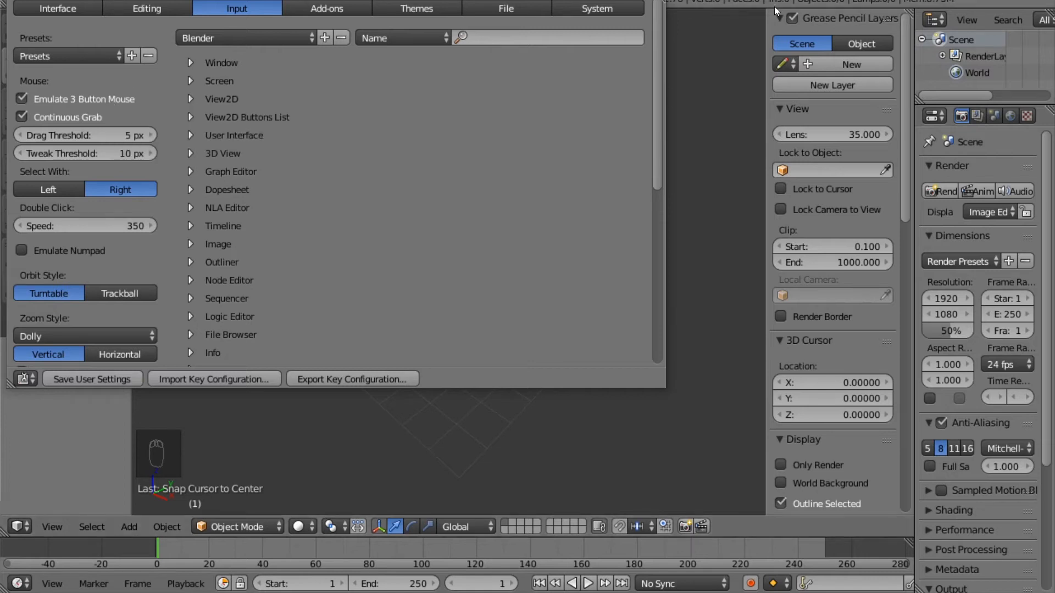
left_click(653, 2)
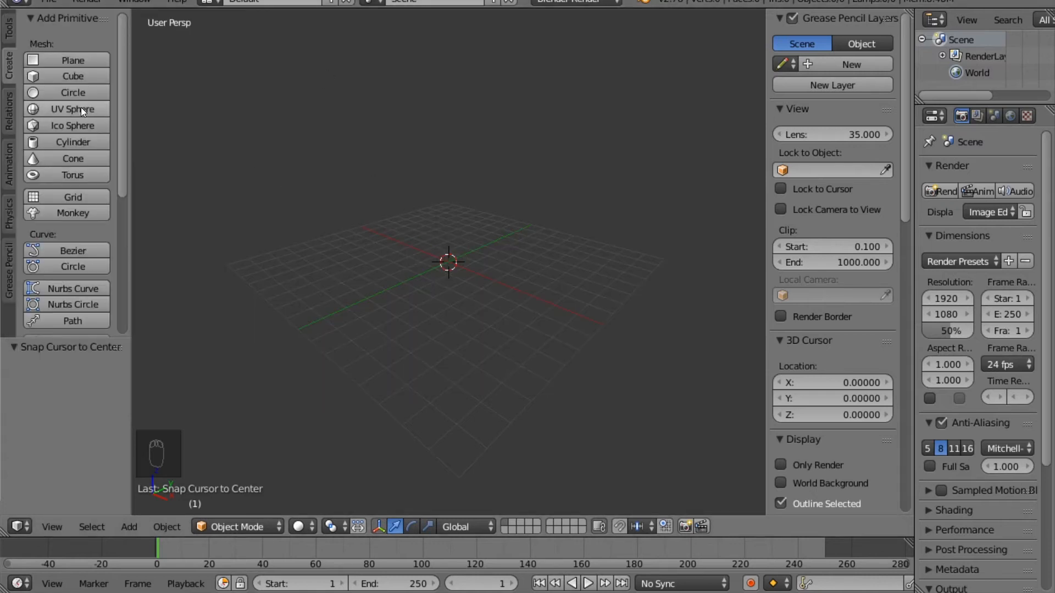
Step: Add a monkey mesh at the 3D cursor and view its face up close
left_click(73, 213)
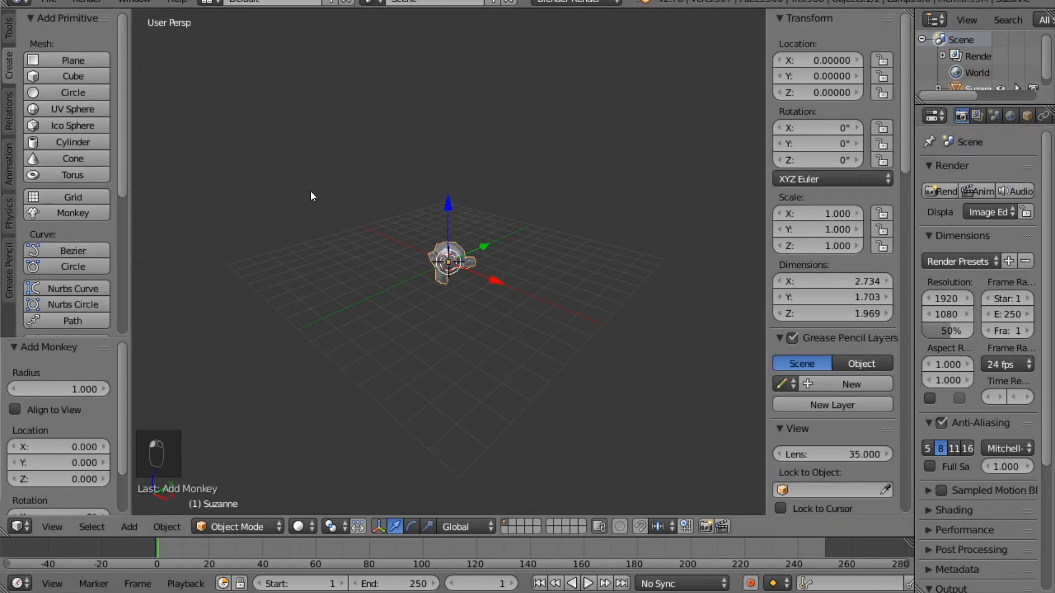
scroll(315, 192, "up", 10)
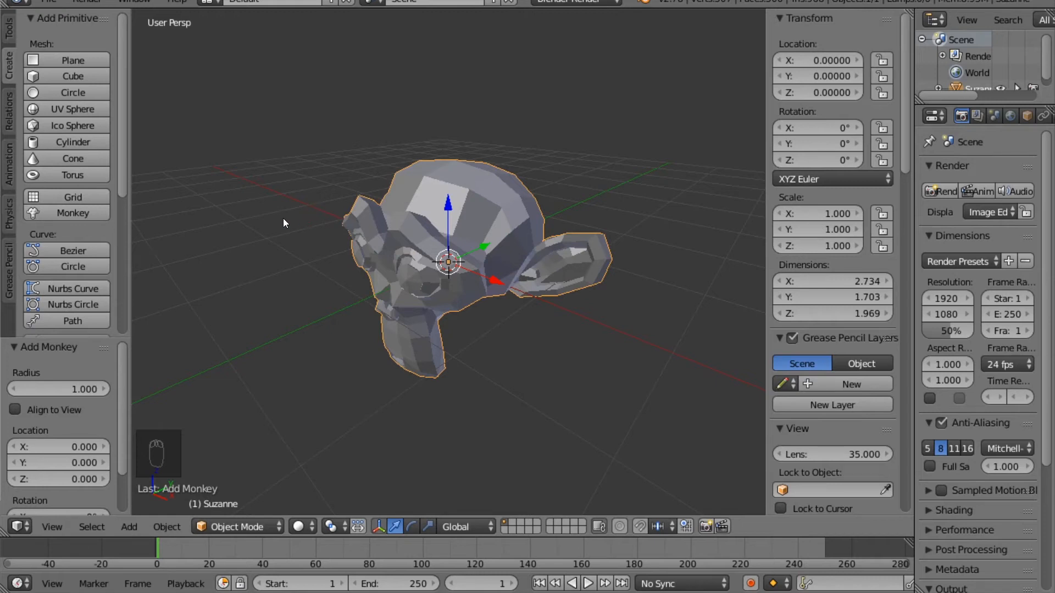
middle_click_drag(283, 223, 500, 248)
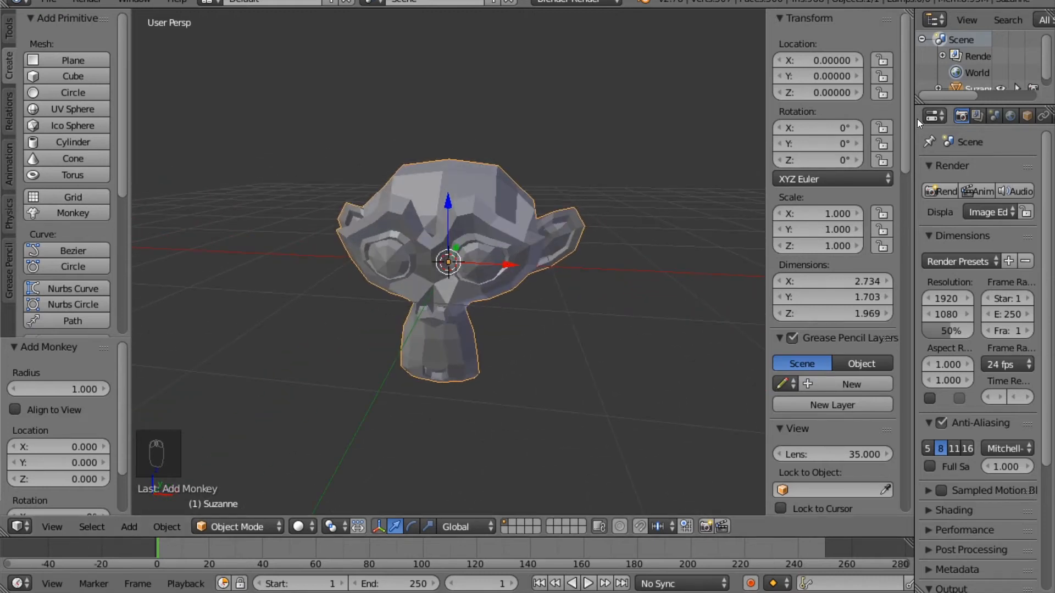
Step: Enlarge the Outliner so the monkey's entry is fully listed, and view the monkey from the front
left_click_drag(926, 104, 926, 142)
middle_click_drag(685, 206, 598, 236)
scroll(563, 222, "up", 3)
scroll(563, 222, "down", 1)
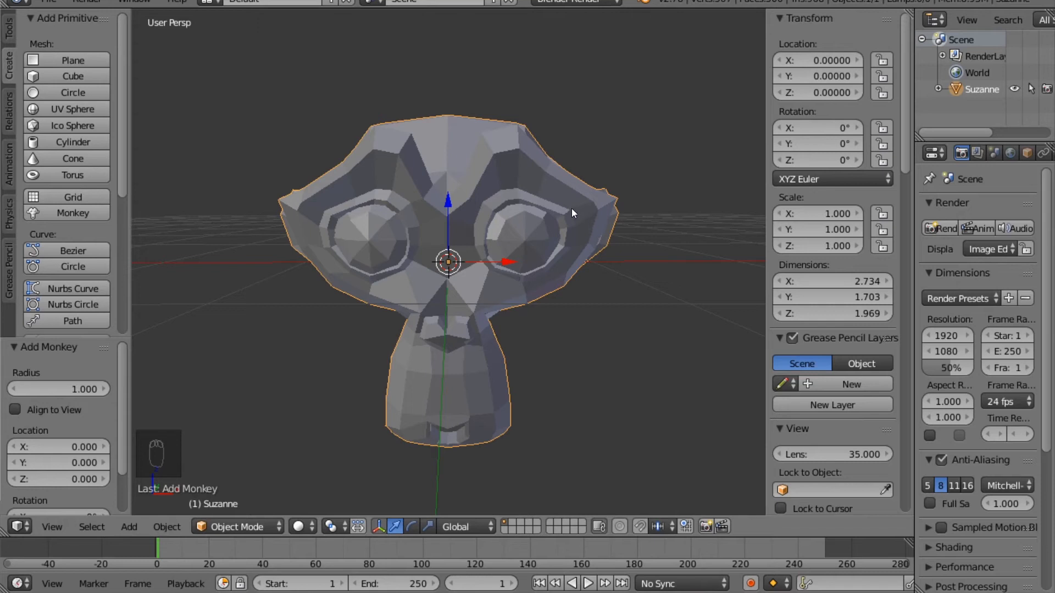
Step: Switch the monkey to Edit Mode and toggle the selection of its whole mesh off and on
middle_click_drag(571, 212, 523, 245)
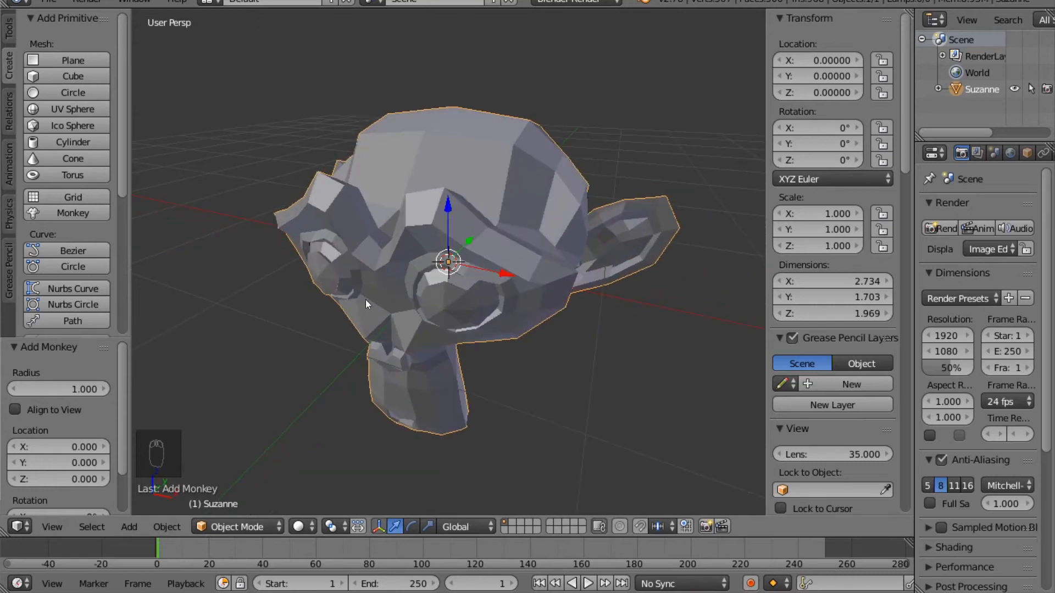
left_click(226, 529)
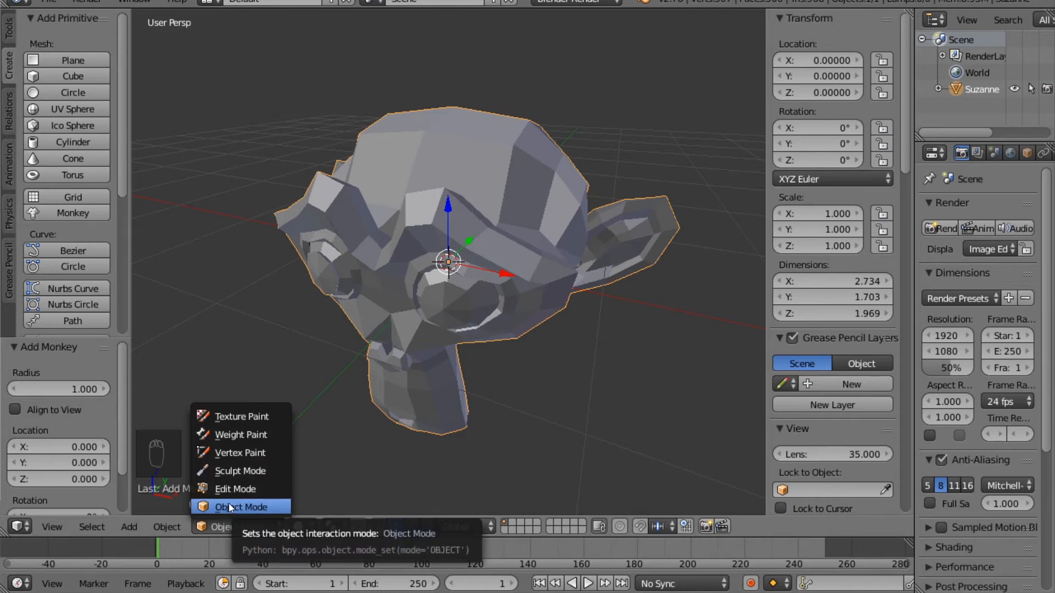
key("Tab")
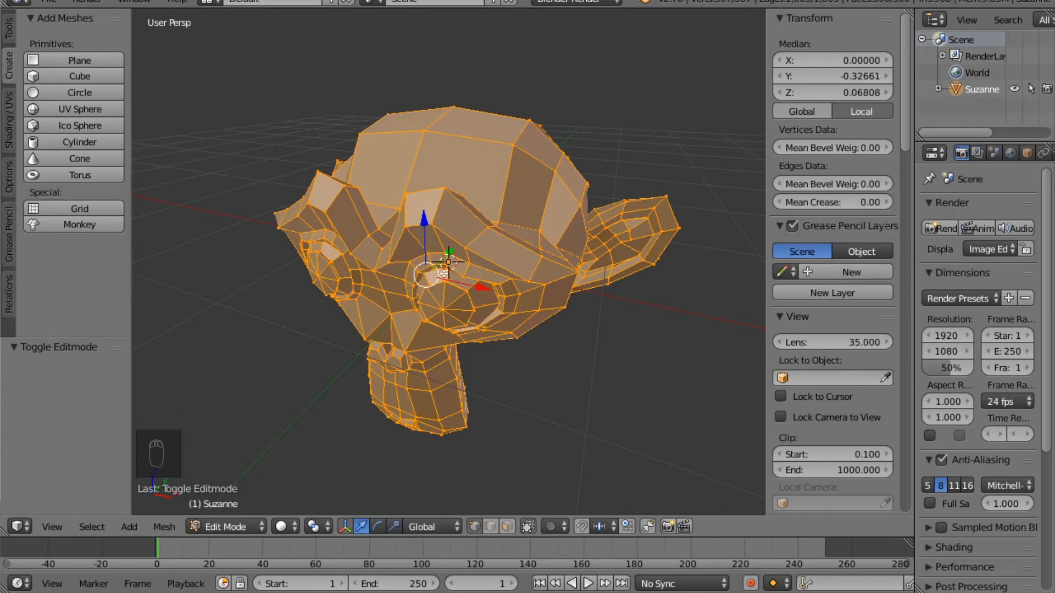
key("a")
key("a")
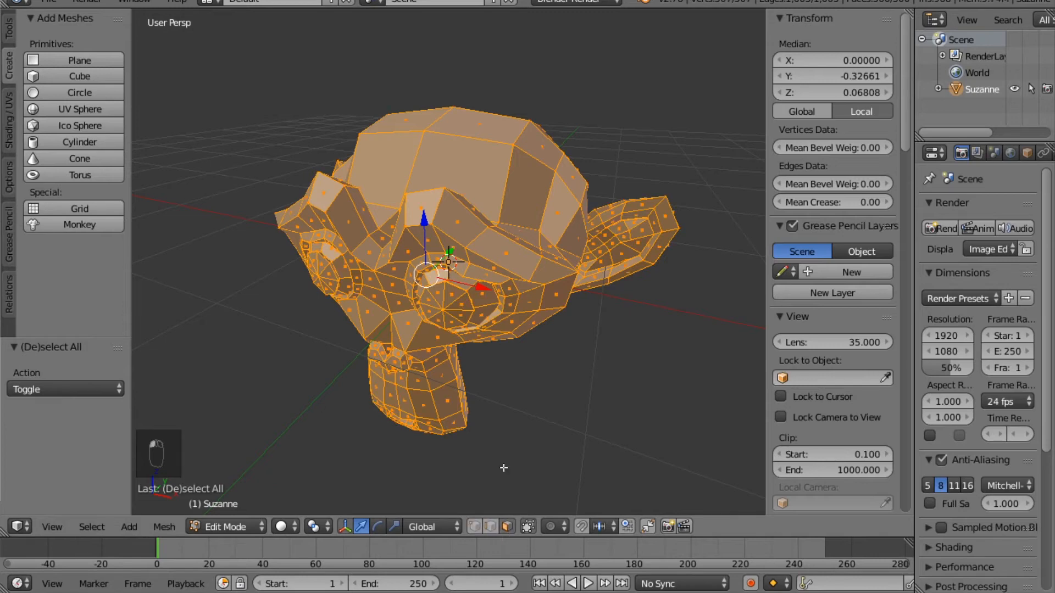
Step: Deselect the whole mesh and select single faces around the monkey's forehead and crown one after another
key("a")
right_click(471, 169)
right_click(495, 144)
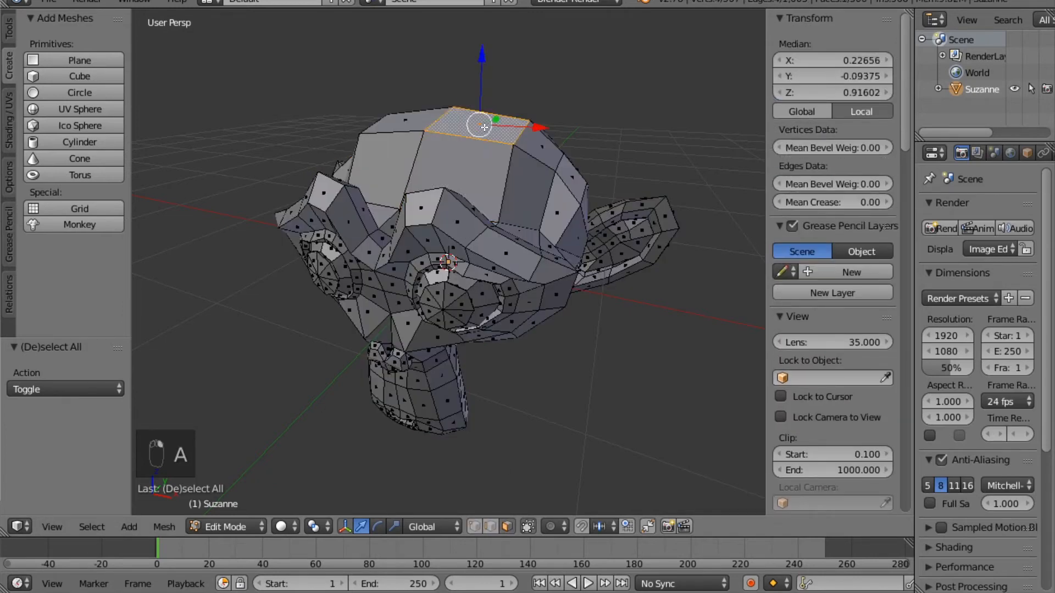
right_click(521, 167)
right_click(406, 155)
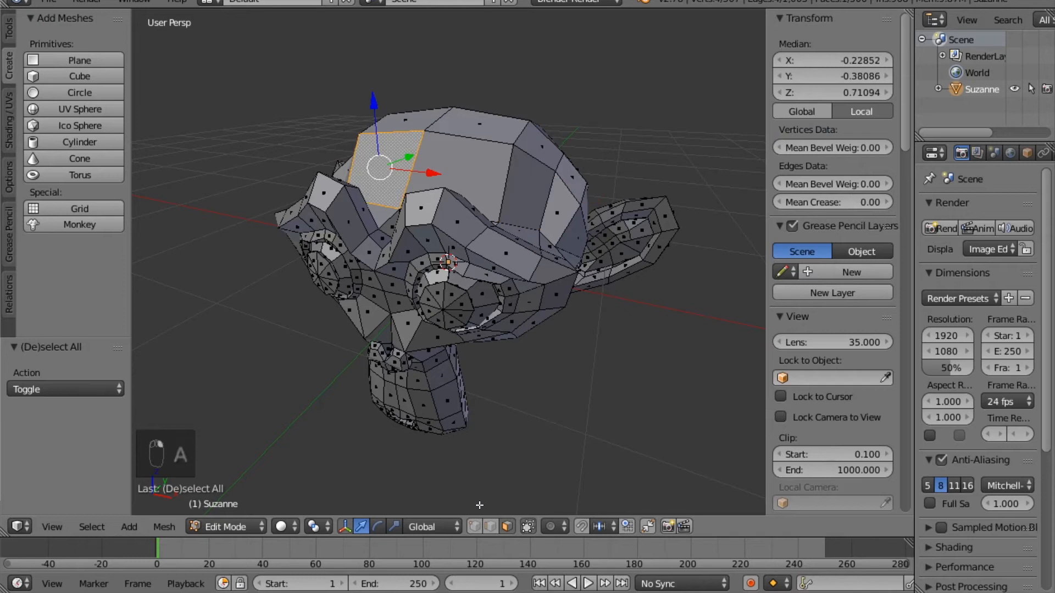
Step: In vertex select mode, pick a brow vertex and circle-select much of the monkey's mesh, and deselect everything
left_click(475, 526)
right_click(431, 224)
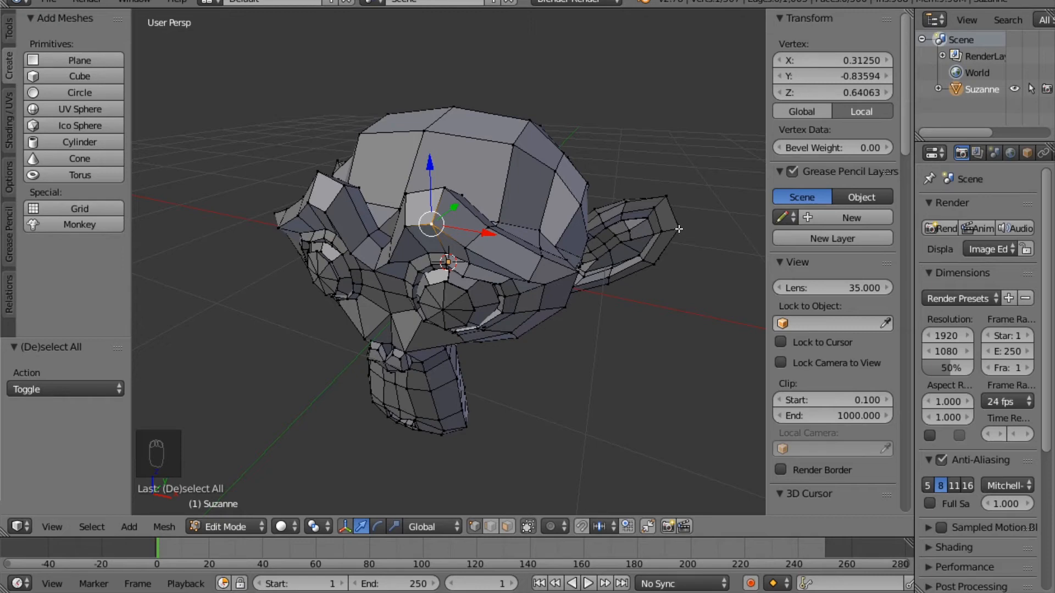
key("c")
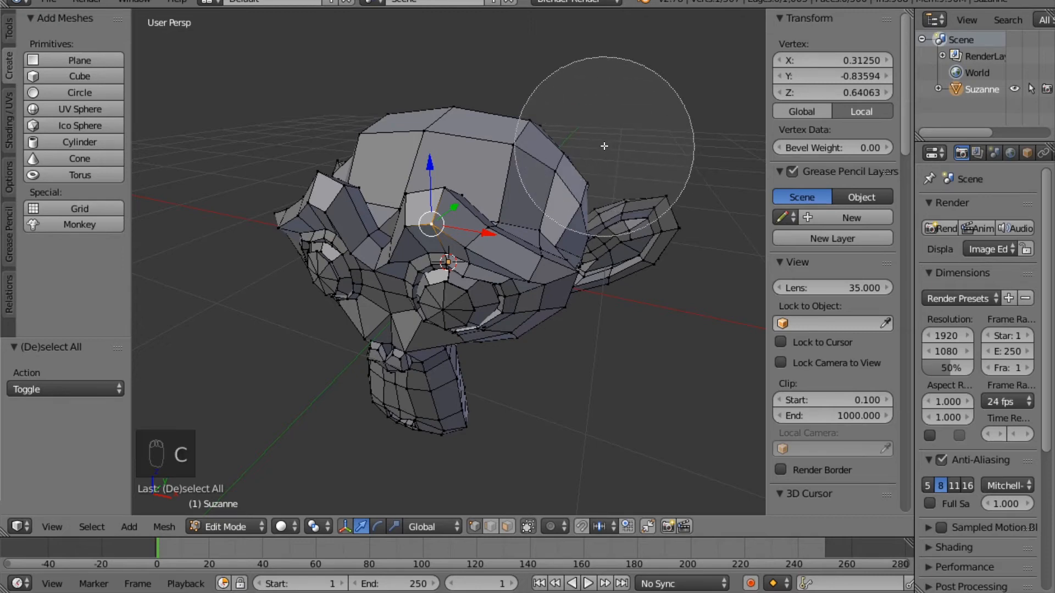
scroll(603, 148, "down", 1)
mouse_move(567, 183)
left_mouse_down()
mouse_move(270, 399)
mouse_move(371, 170)
mouse_move(652, 183)
left_mouse_up()
right_click(585, 170)
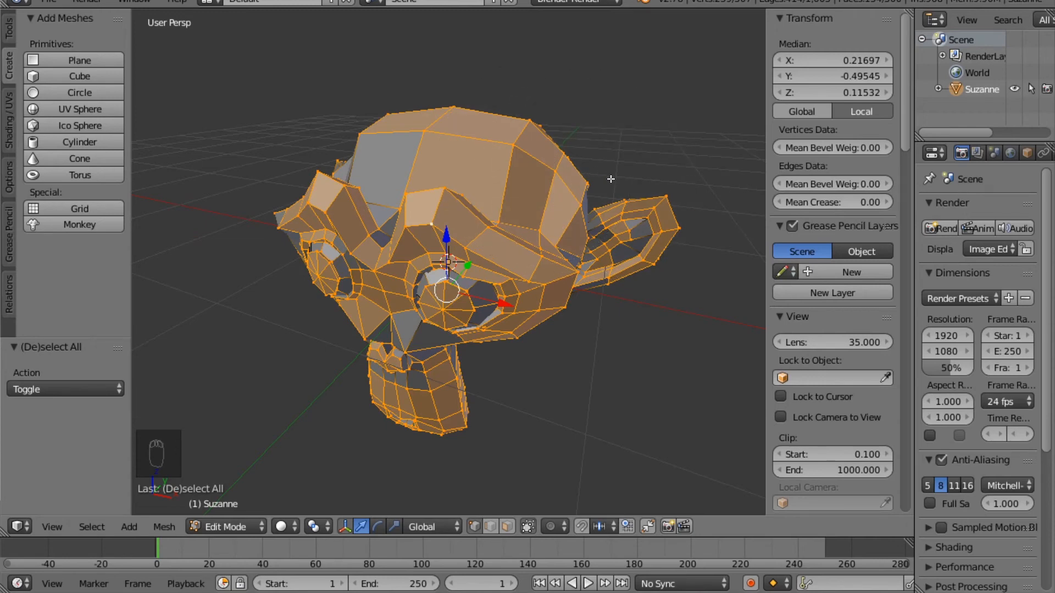
key("a")
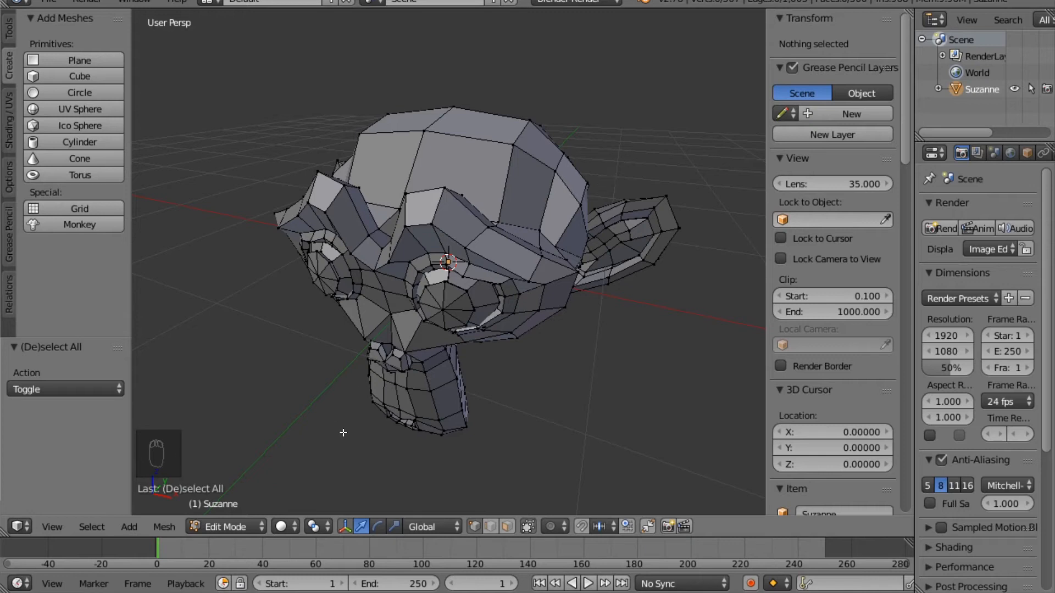
Step: Switch the monkey to Vertex Paint mode and set the viewport shading to Texture
left_click(246, 527)
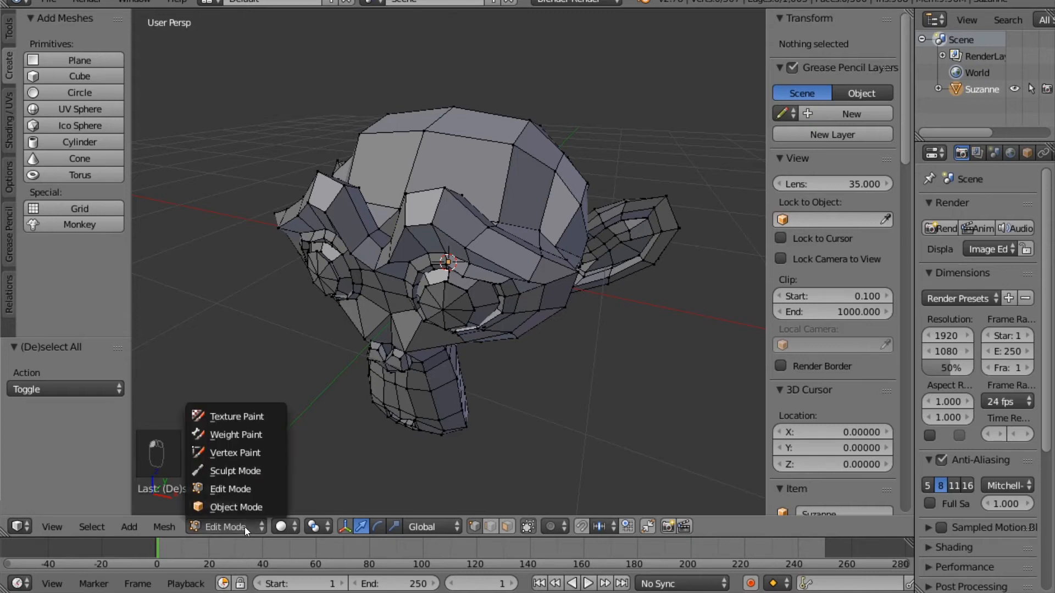
left_click(237, 454)
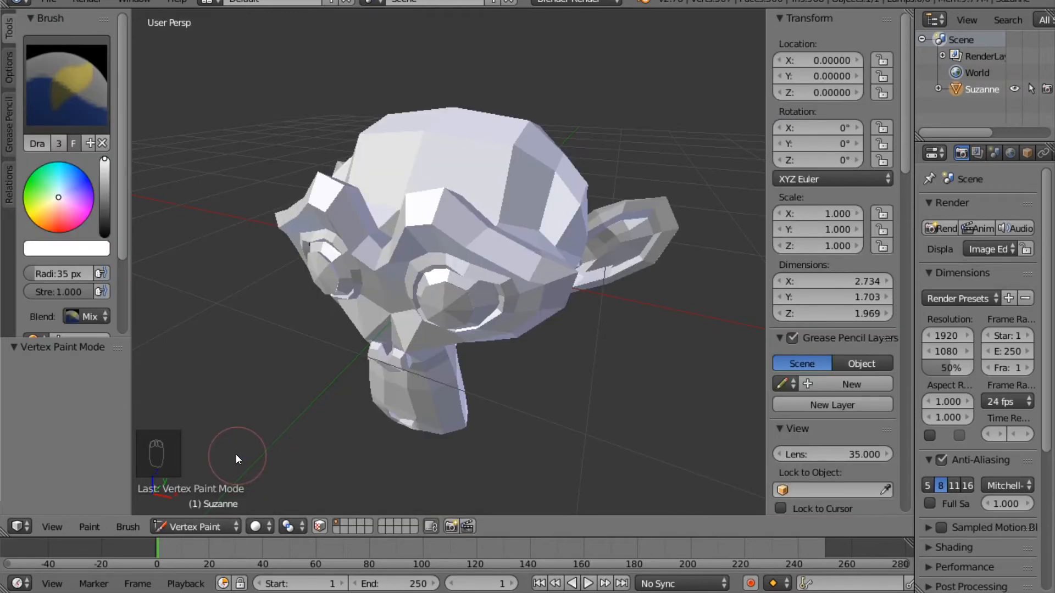
left_click_drag(407, 194, 420, 175)
left_click(262, 550)
left_click(255, 526)
left_click(276, 453)
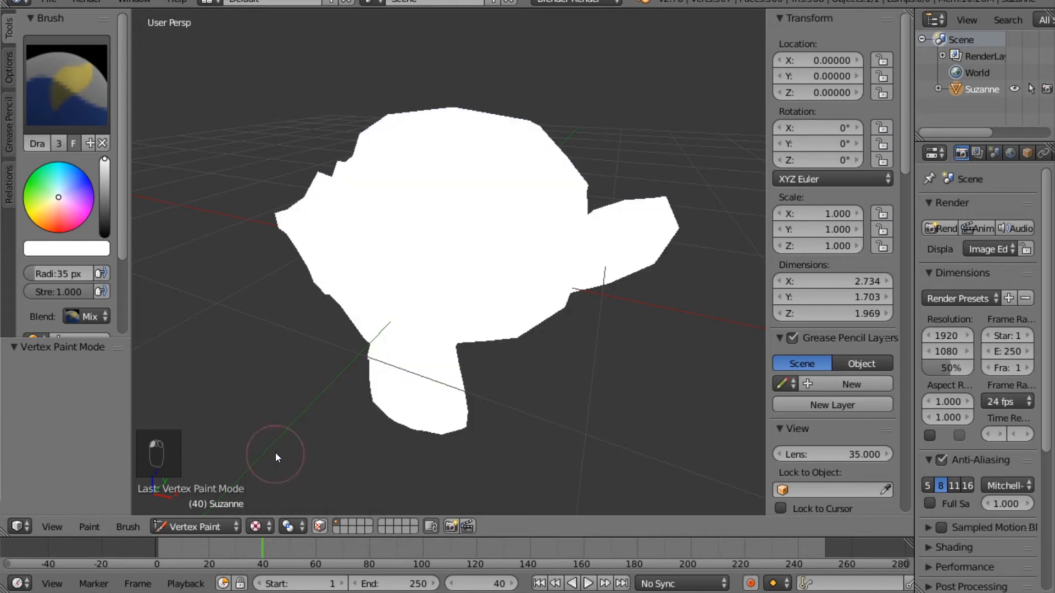
Step: Choose a blue brush color and paint over the monkey's forehead and brow
left_click(93, 189)
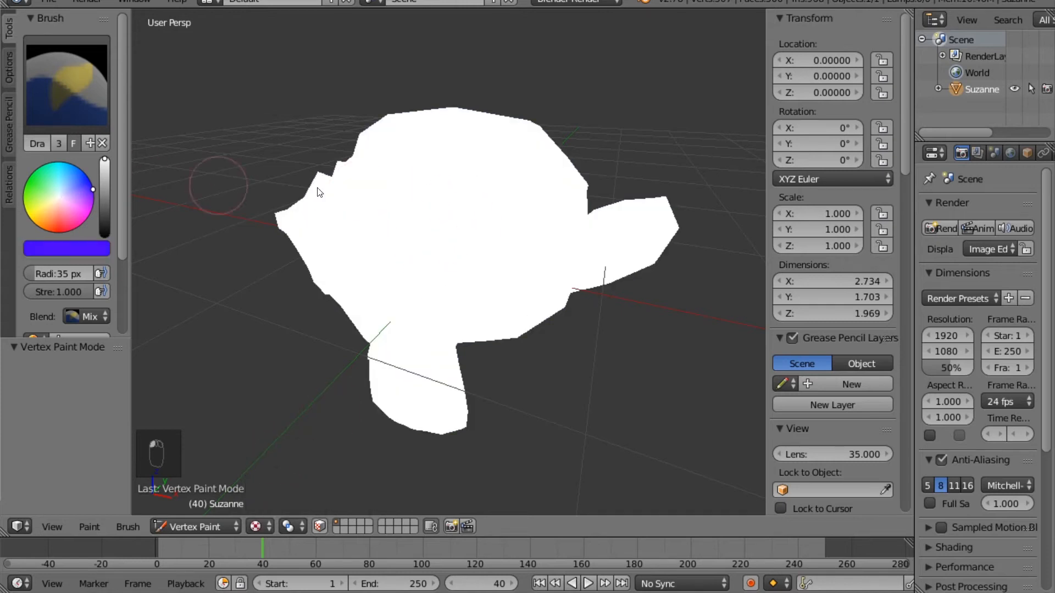
left_click_drag(403, 181, 435, 210)
Step: Switch the monkey to Texture Paint mode briefly, and change it to Sculpt Mode
left_click(207, 524)
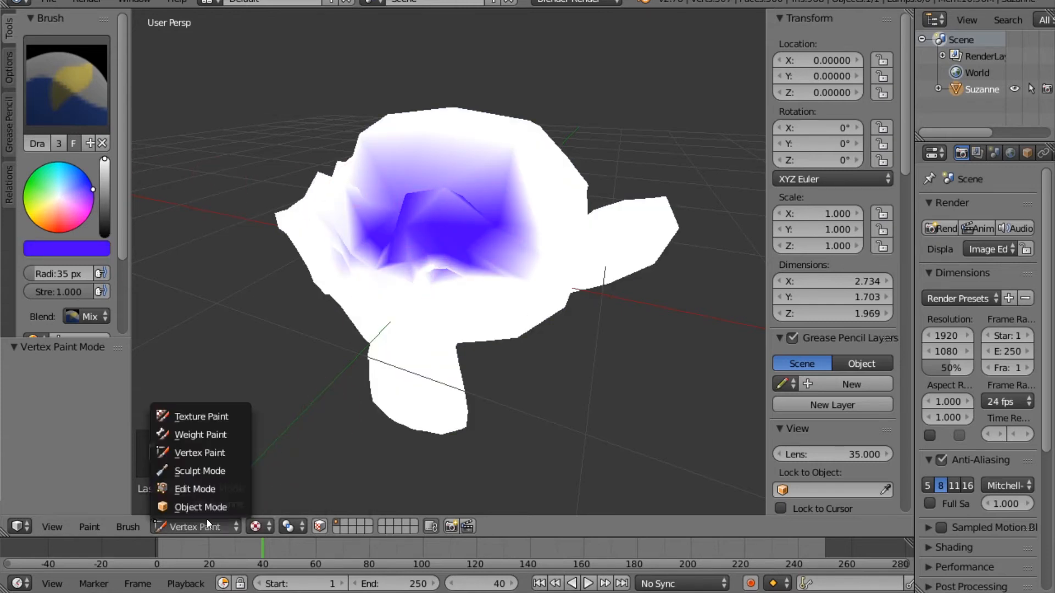
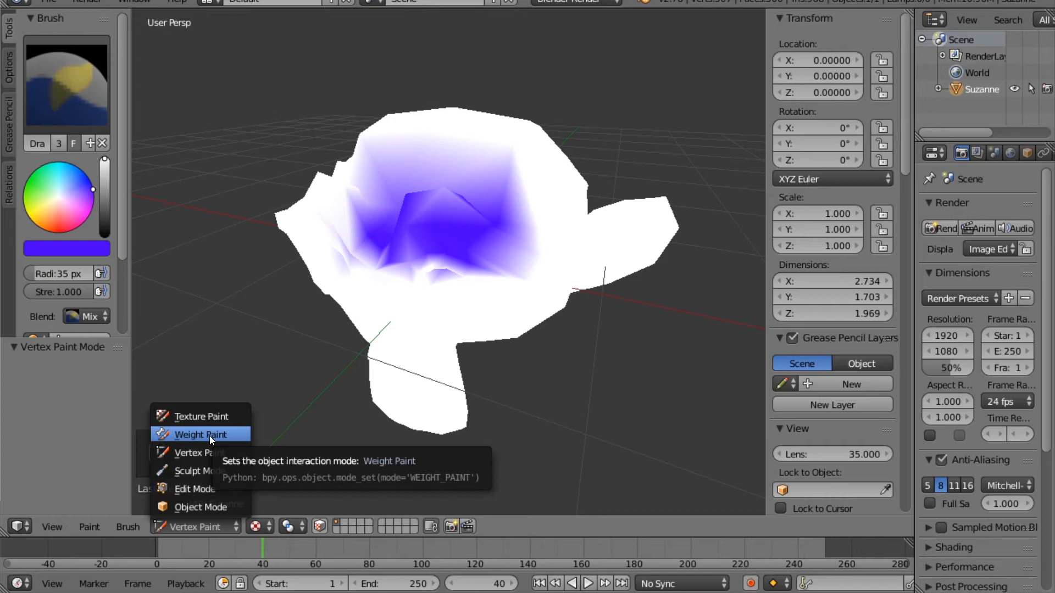
left_click(222, 531)
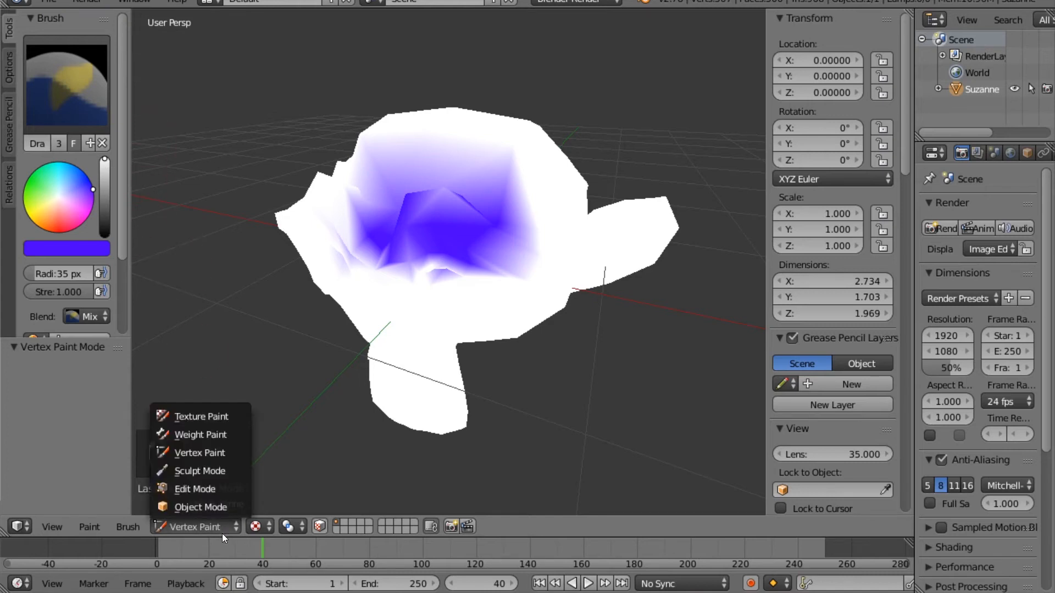
left_click(192, 416)
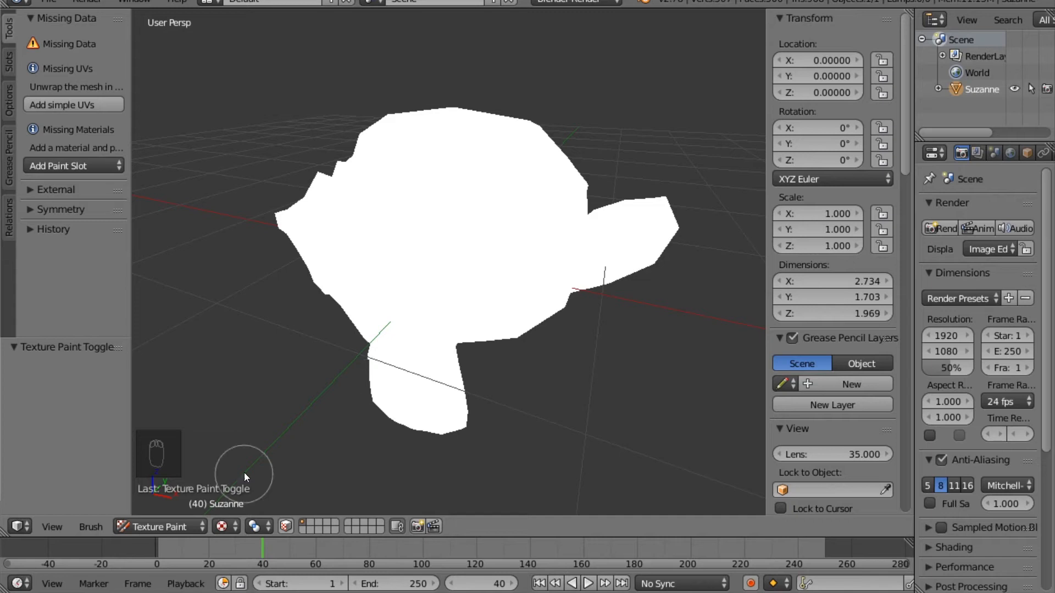
left_click(149, 529)
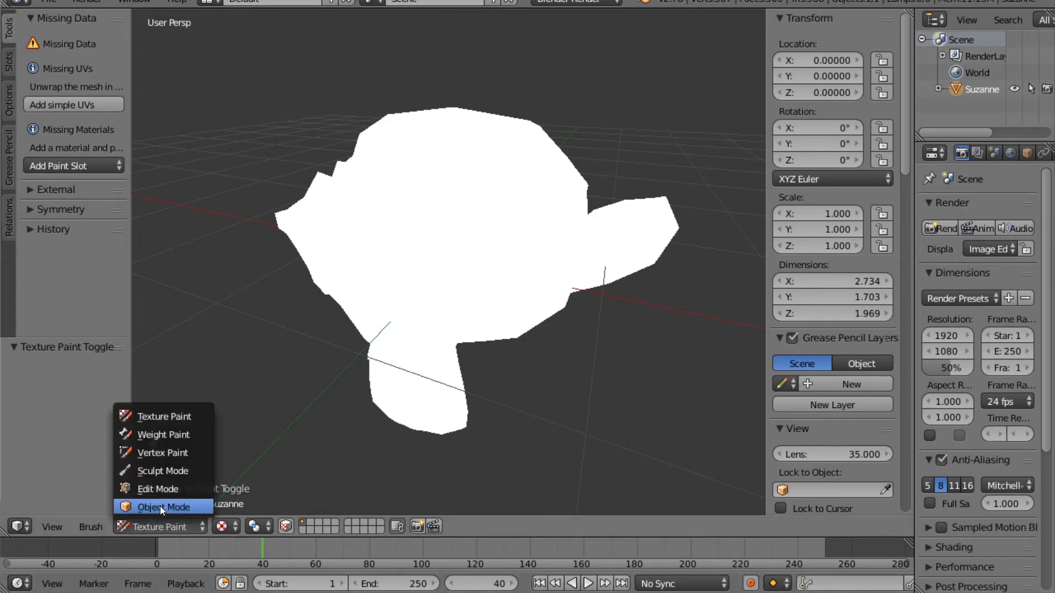
left_click(163, 470)
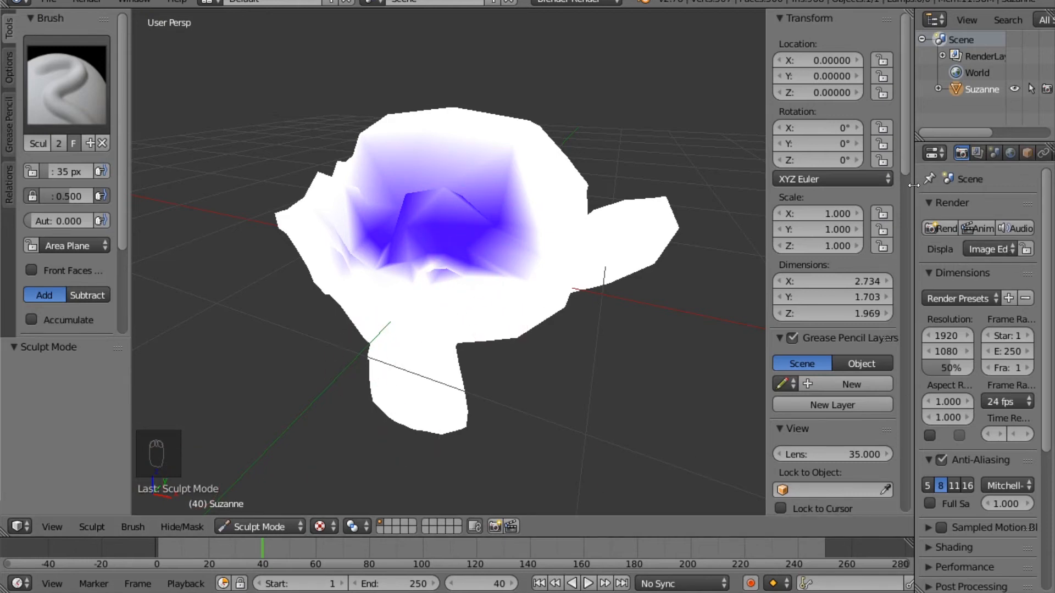
Step: Widen the Properties editor and examine the render layer, object and modifier settings
left_click_drag(915, 187, 787, 191)
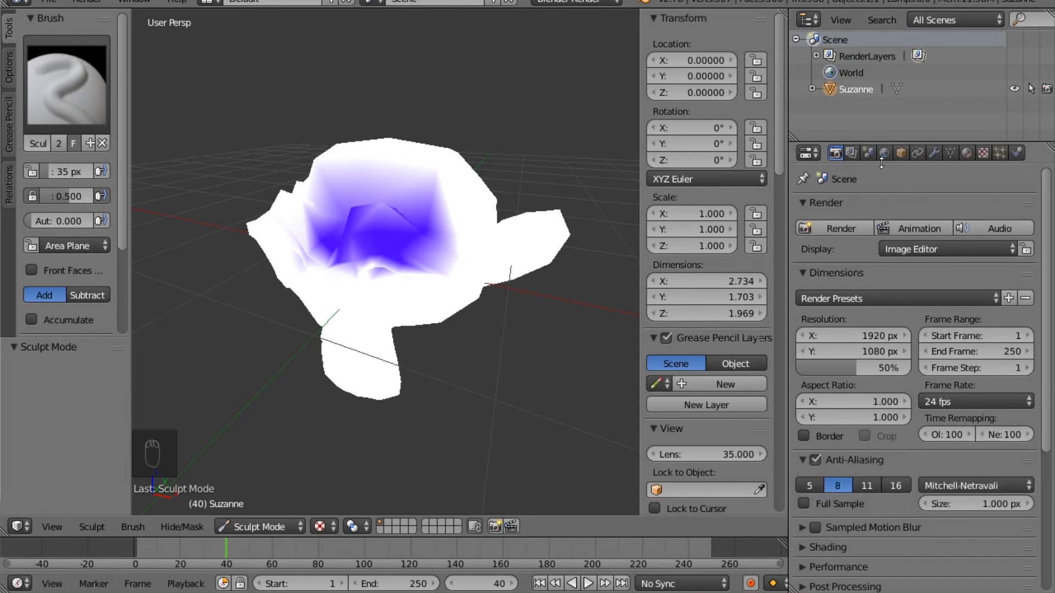
left_click(852, 153)
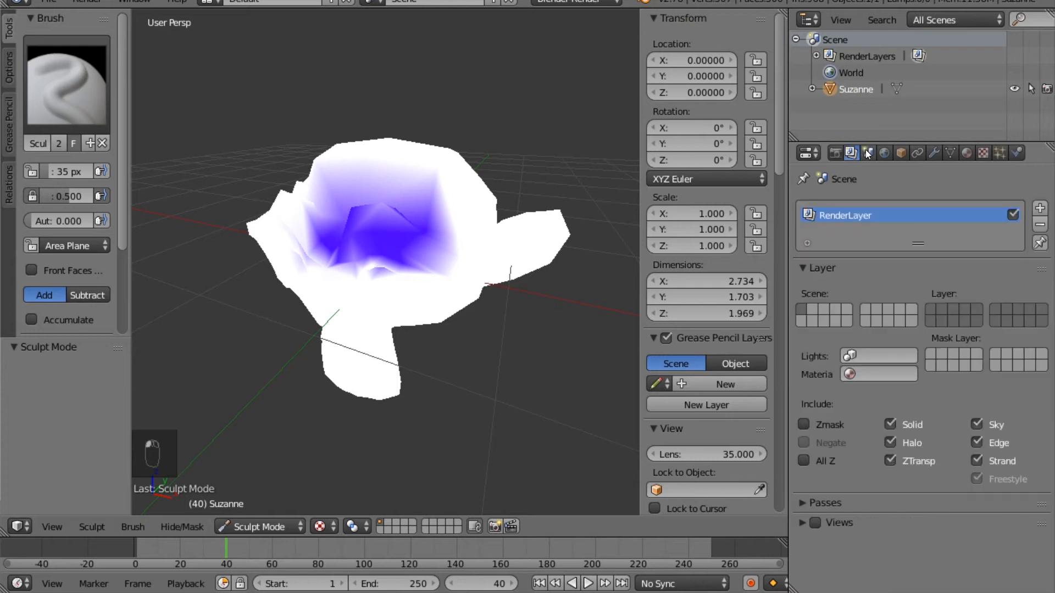
left_click(901, 152)
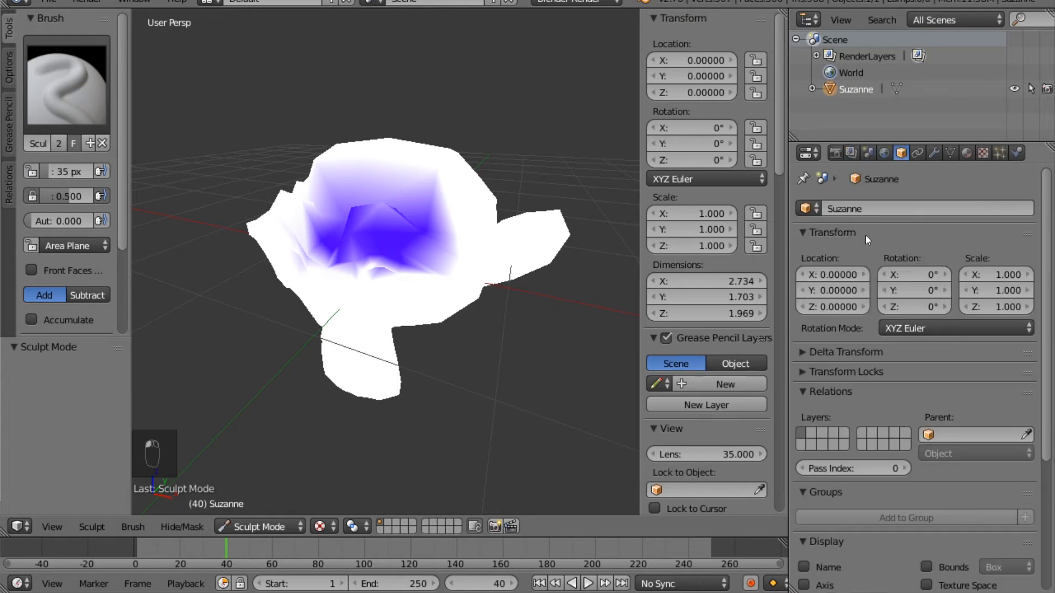
left_click(934, 152)
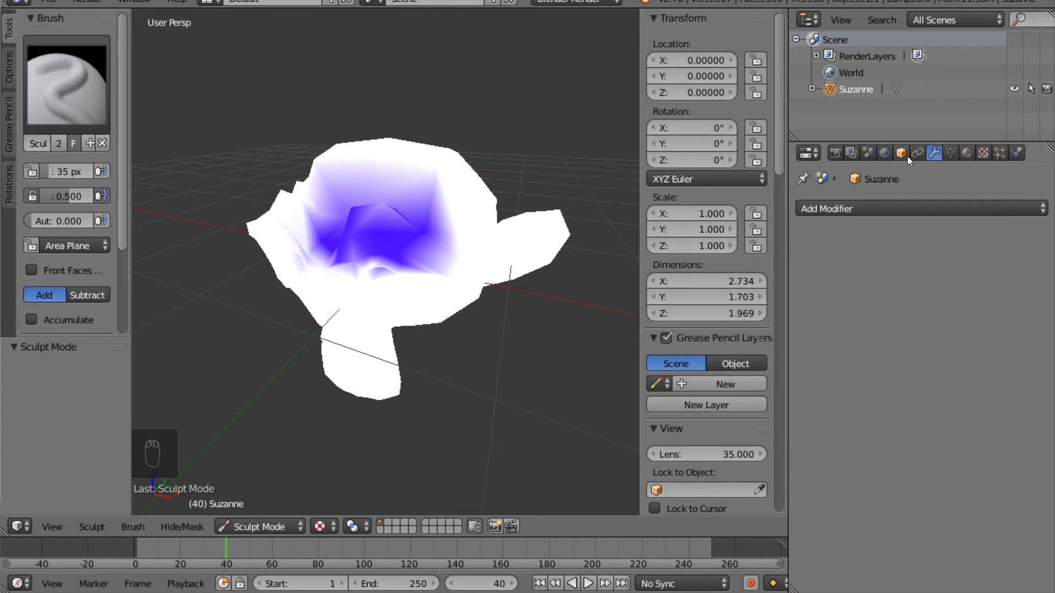
Step: Remove the Col vertex color layer from the monkey's mesh data
left_click(950, 153)
scroll(923, 474, "down", 3)
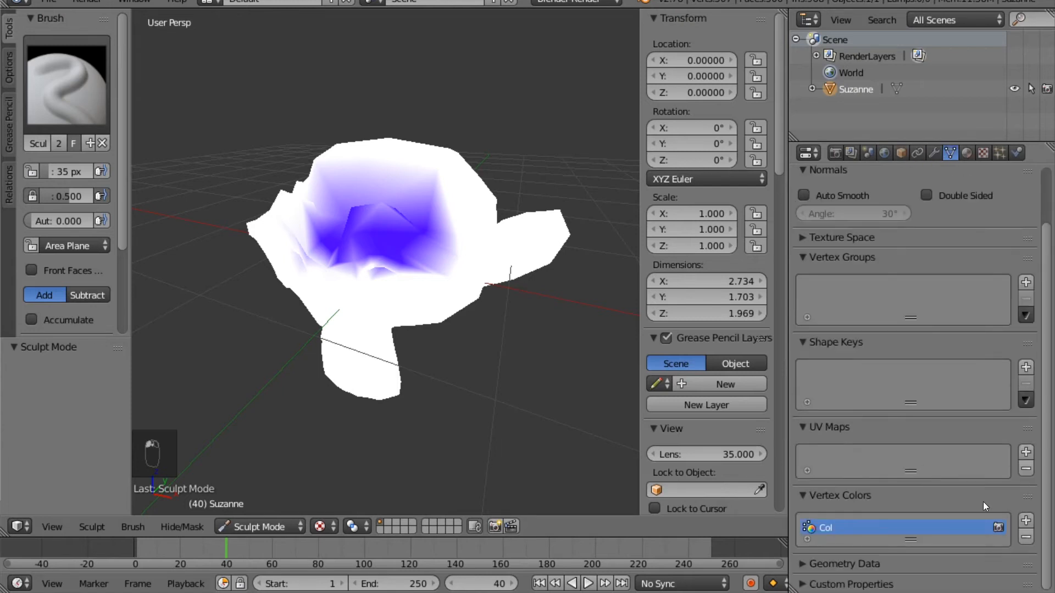
left_click(1026, 537)
Step: Enable Ambient Occlusion in the viewport shading with a strength of 2.000 and view the monkey's face
scroll(679, 339, "down", 20)
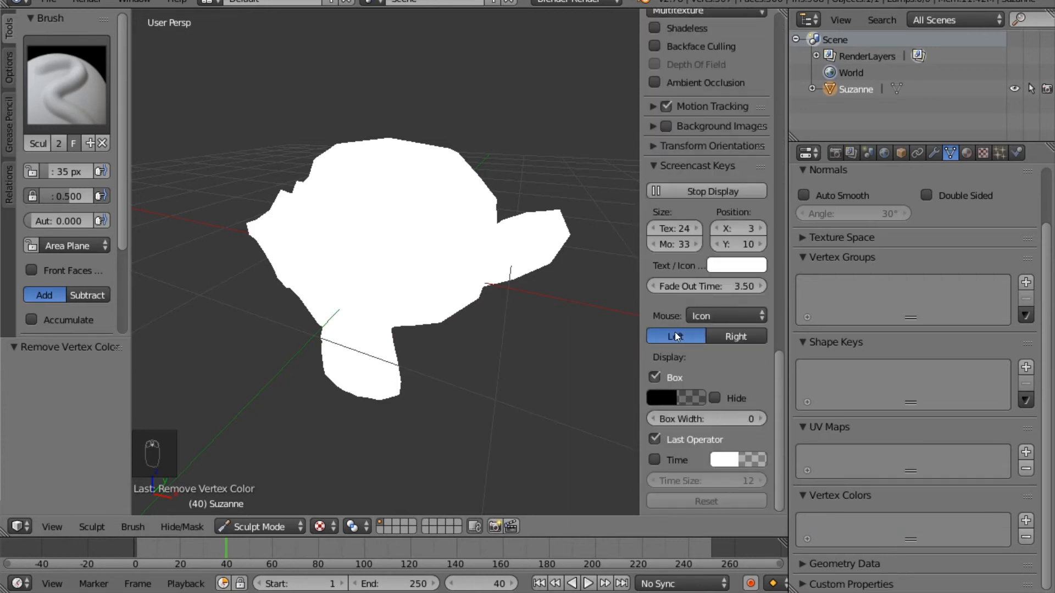
scroll(664, 196, "up", 5)
left_click(660, 180)
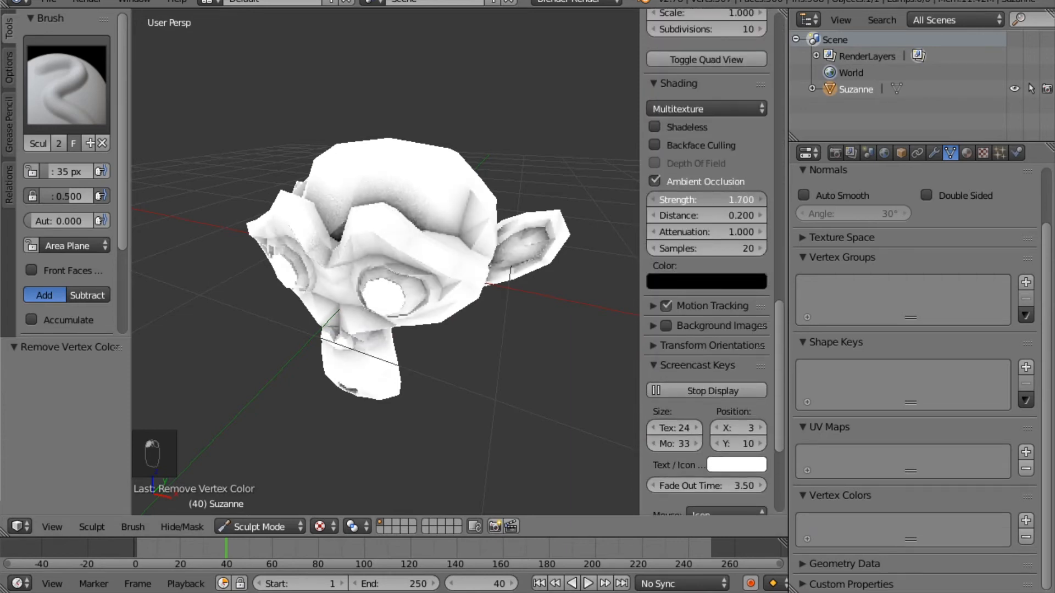
middle_click_drag(522, 247, 476, 269)
scroll(947, 321, "up", 3)
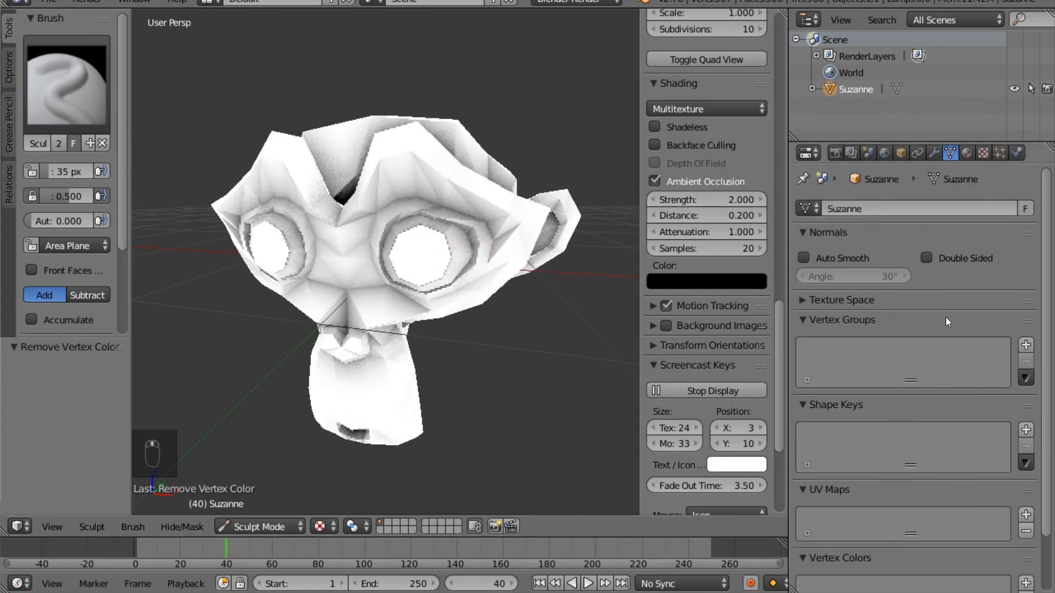
Step: Add a Subdivision Surface modifier to the monkey
left_click(934, 154)
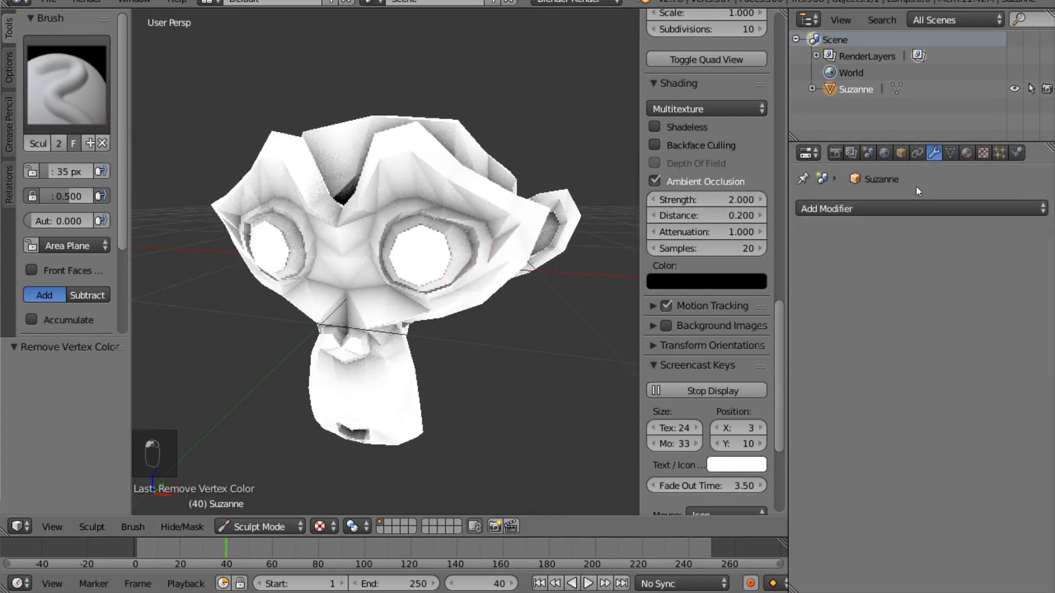
left_click(908, 203)
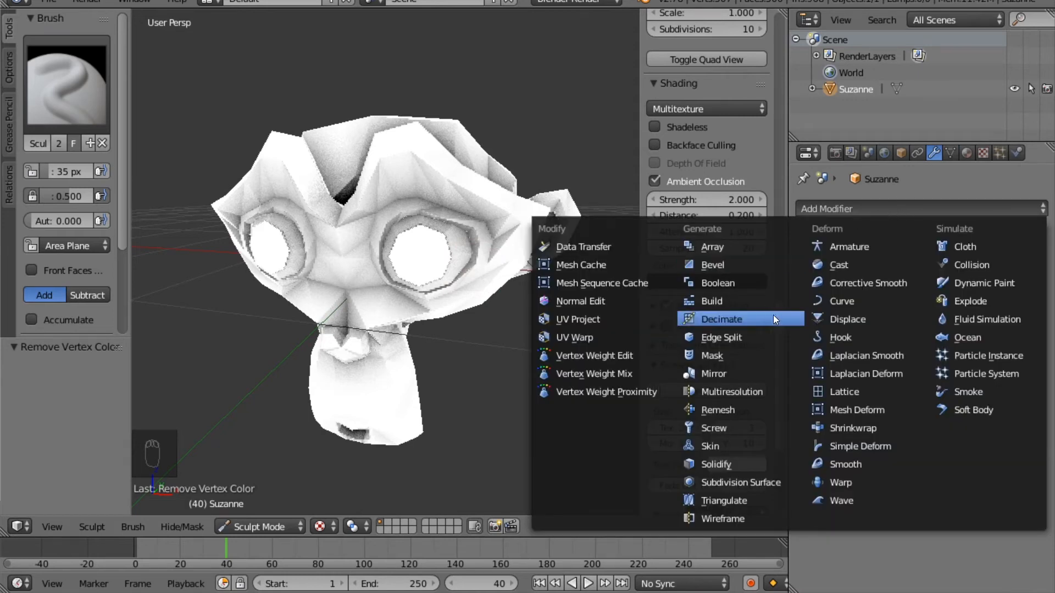
left_click(753, 483)
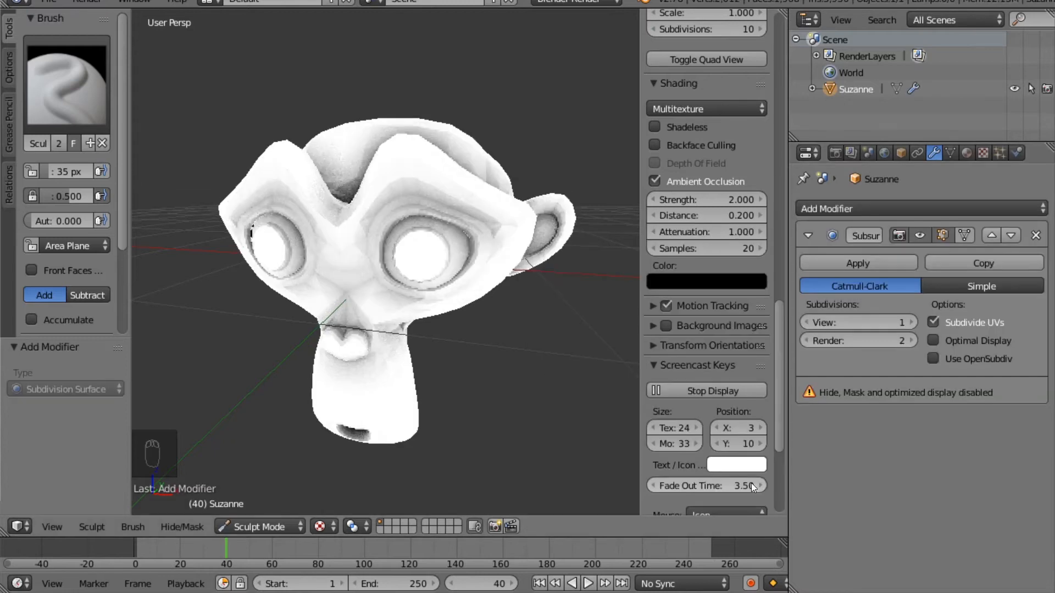
Step: Apply the Subdivision Surface modifier with its view subdivisions set to 1, and narrow the Properties editor
left_click(910, 324)
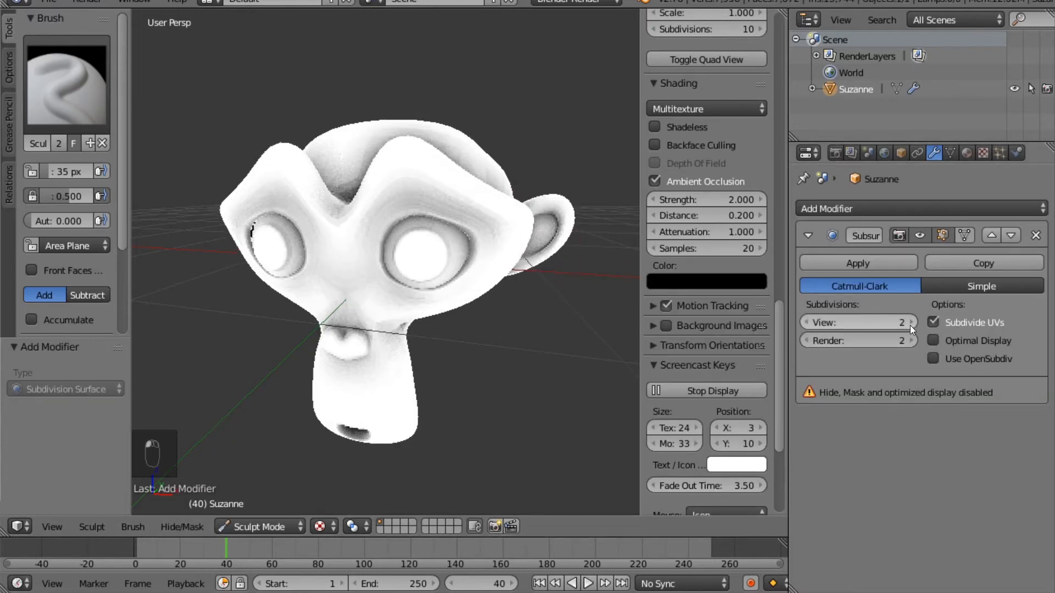
left_click(823, 324)
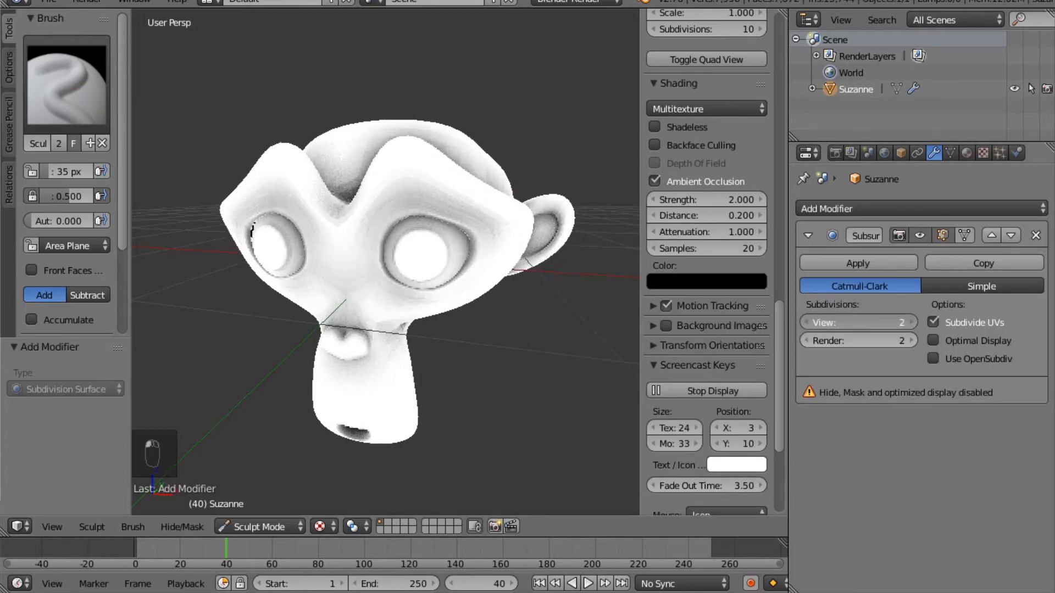
left_click(840, 265)
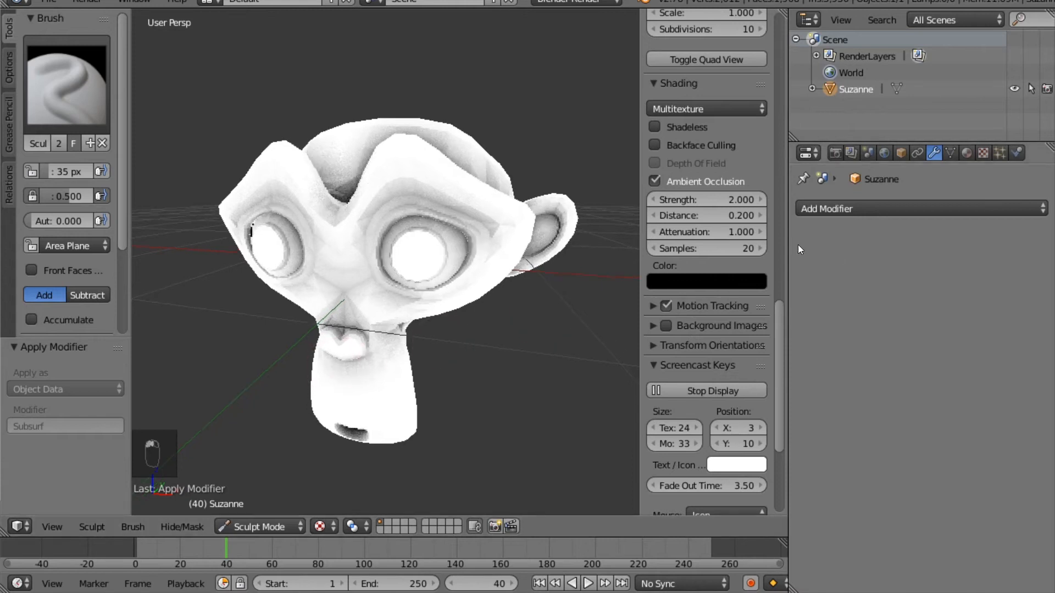
left_click_drag(789, 246, 873, 248)
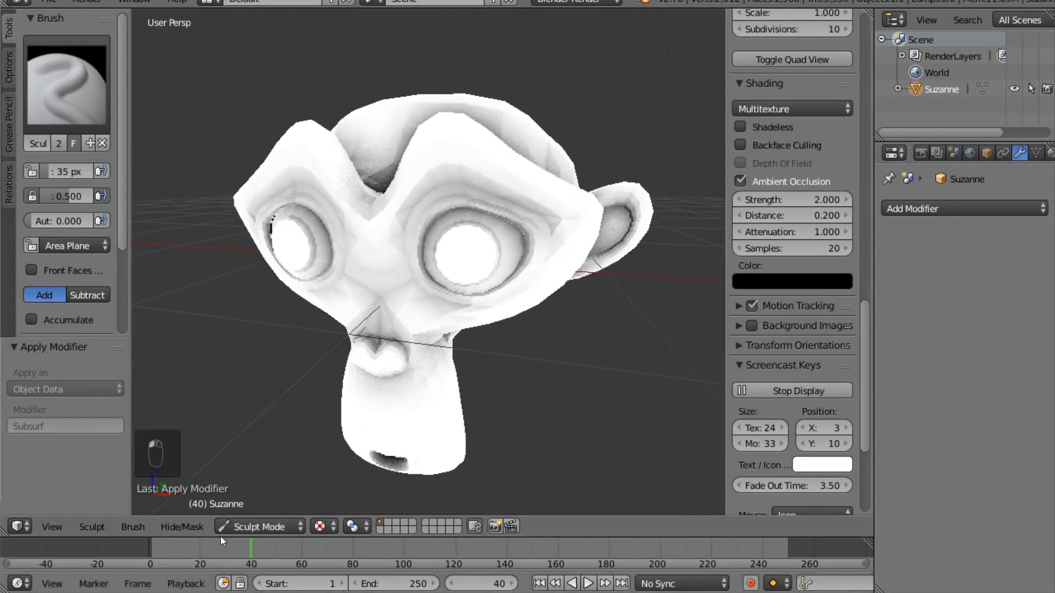
Step: Expand the Symmetry/Lock options in the sculpt tools to examine the Mirror axis settings
middle_click_drag(523, 314, 519, 330)
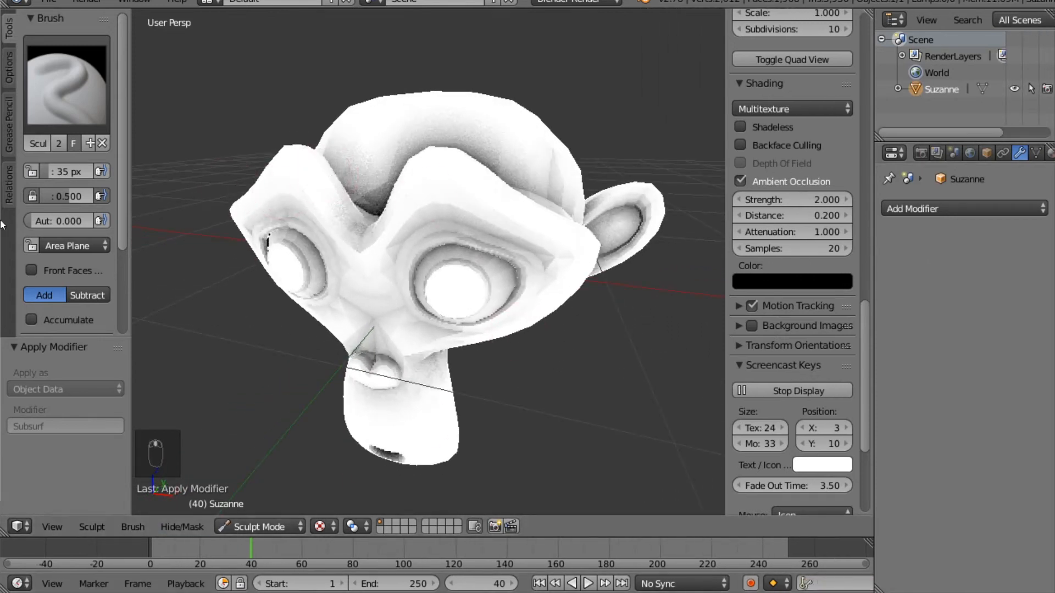
scroll(61, 154, "down", 5)
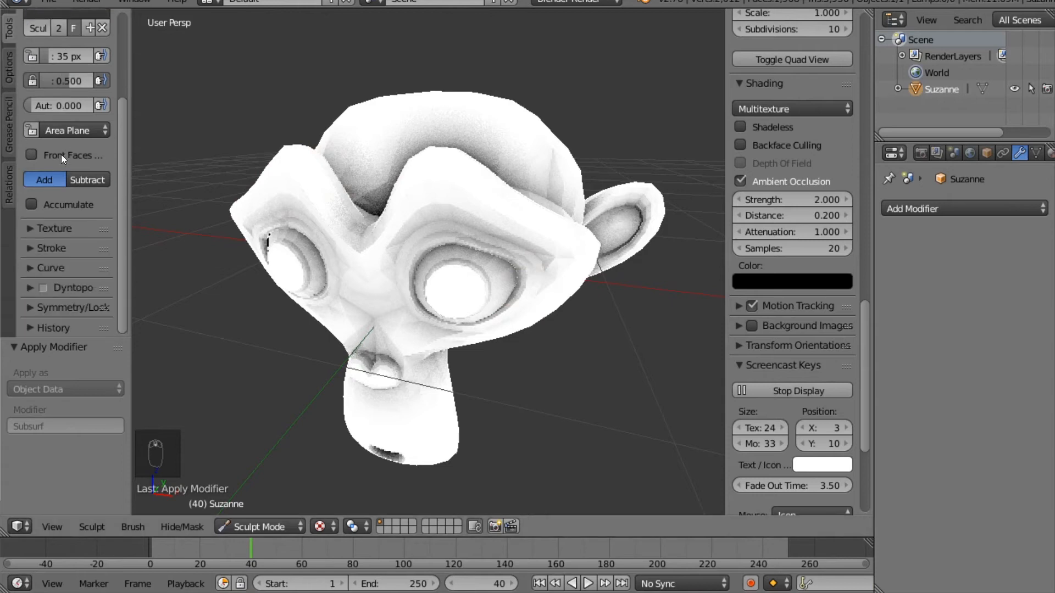
left_click(31, 307)
scroll(33, 305, "down", 4)
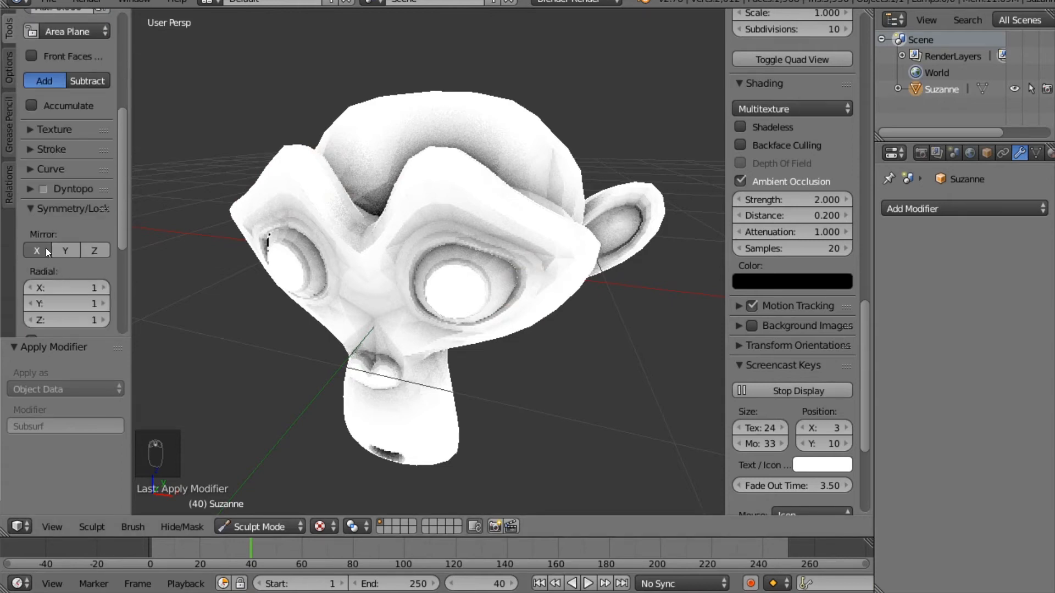
Step: Try a SculptDraw stroke on the side of the monkey's head, check it from several angles, and undo it
middle_click_drag(515, 265, 463, 285)
scroll(464, 286, "down", 4)
middle_click_drag(519, 324, 480, 384)
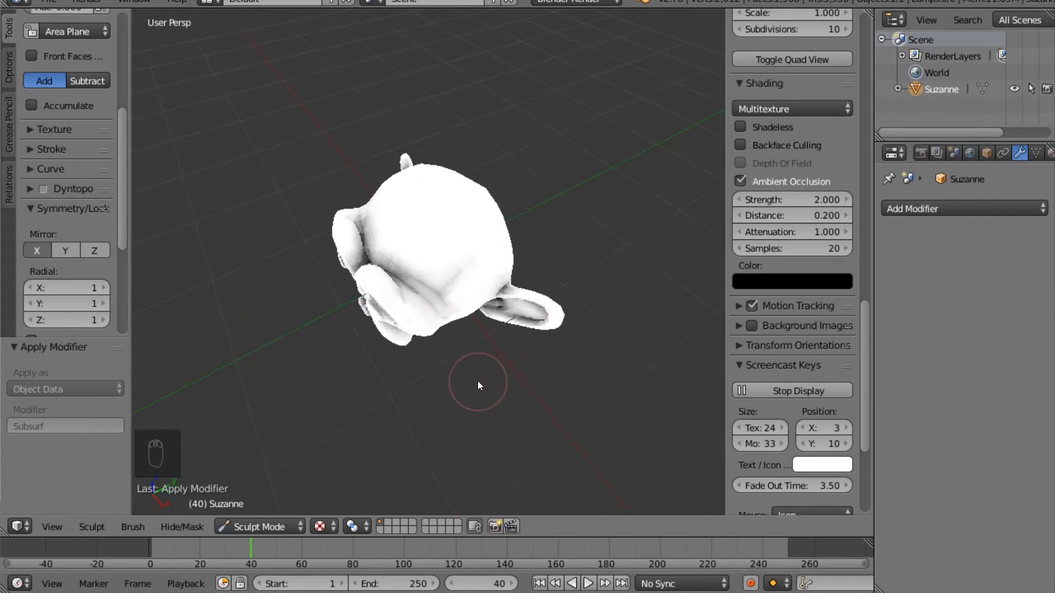
middle_click_drag(396, 279, 443, 264)
mouse_move(444, 260)
left_mouse_down()
mouse_move(436, 231)
mouse_move(379, 258)
mouse_move(500, 239)
mouse_move(474, 244)
mouse_move(466, 223)
mouse_move(481, 243)
mouse_move(483, 220)
left_mouse_up()
mouse_move(509, 247)
middle_mouse_down()
mouse_move(506, 229)
mouse_move(336, 192)
middle_mouse_up()
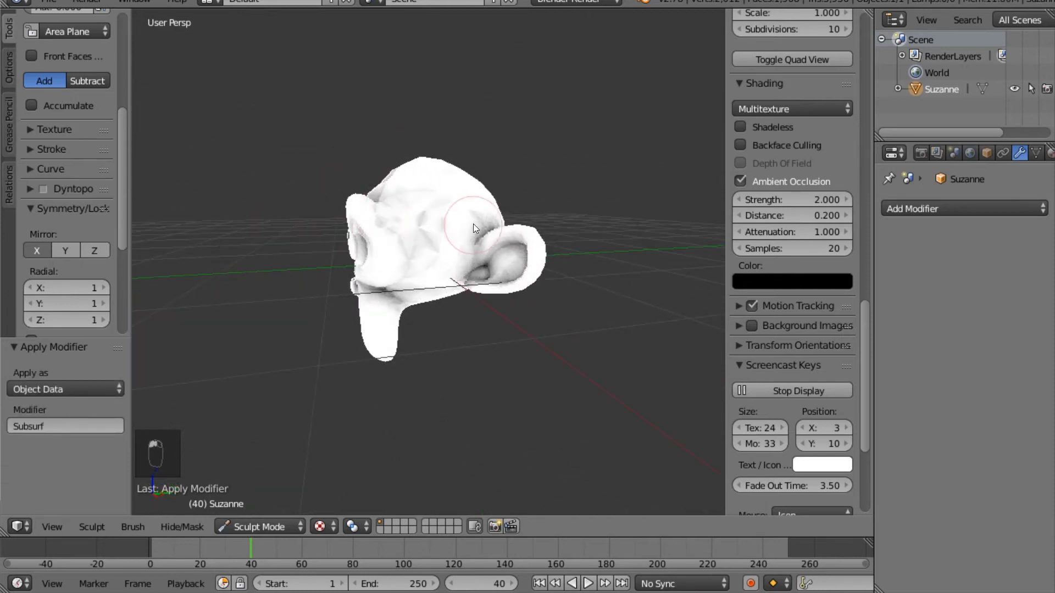
middle_click_drag(466, 255, 612, 333)
key("ctrl+z")
key("ctrl+z")
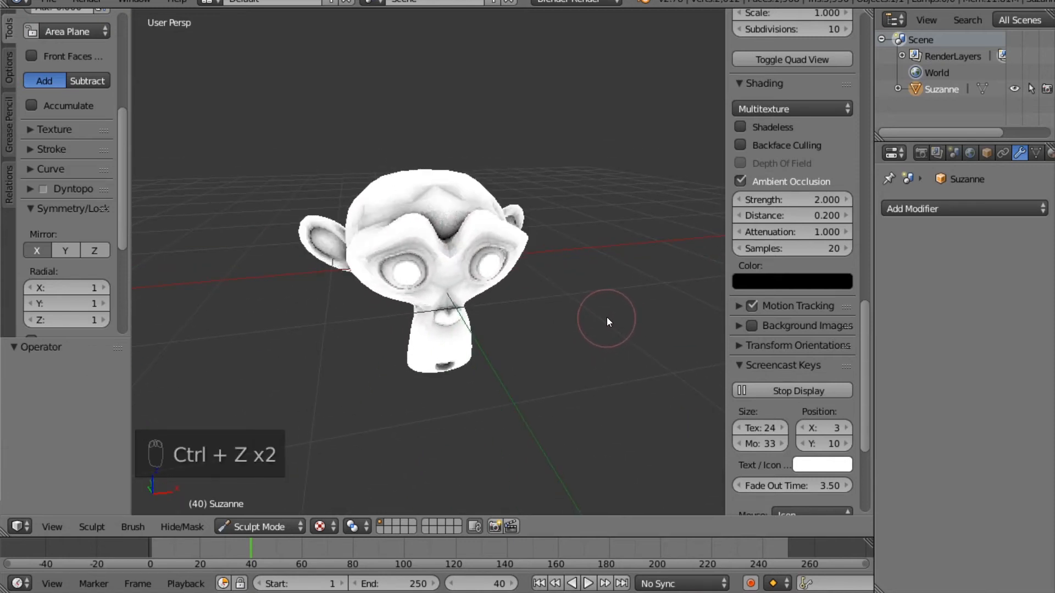
key("ctrl+z")
Step: Face the monkey from the front and expand the Dyntopo settings
middle_click_drag(602, 321, 561, 323)
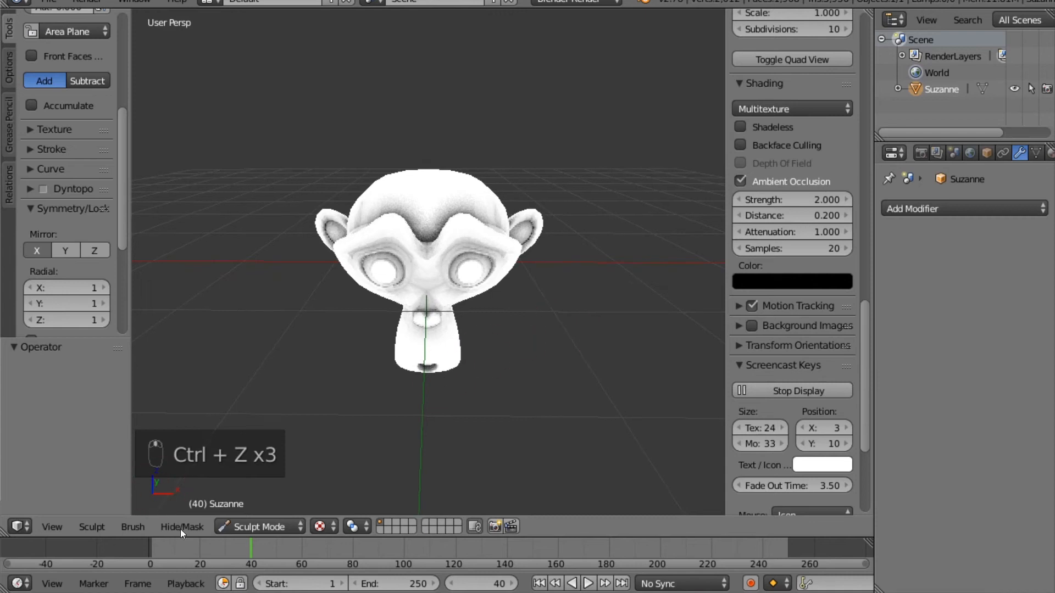
scroll(60, 236, "up", 3)
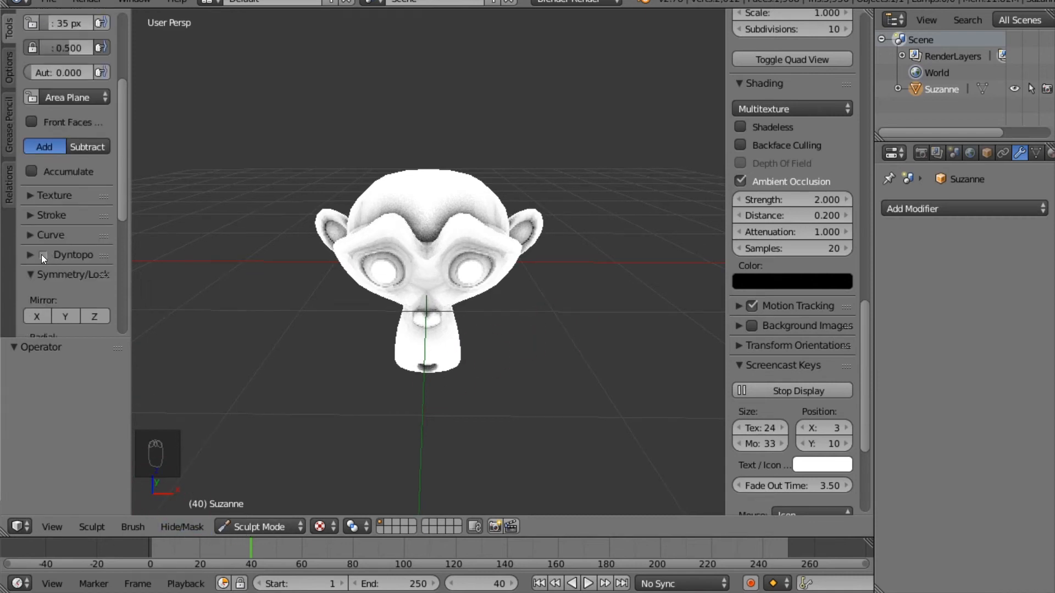
left_click(29, 252)
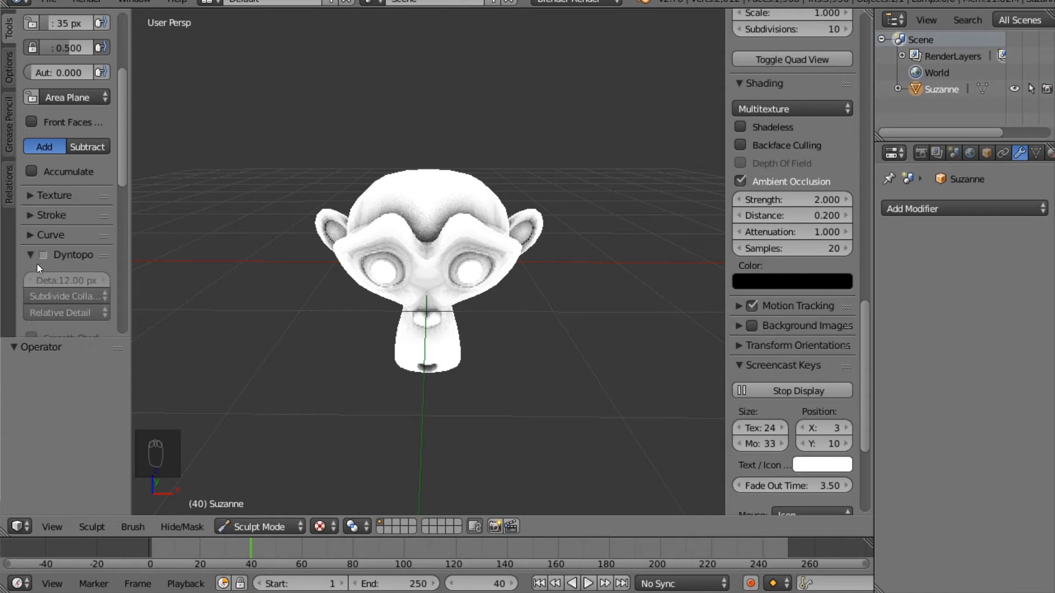
Step: Sculpt a test stroke on the head without Dyntopo, check its topology in Edit Mode, return to Sculpt Mode and undo the stroke
middle_click_drag(566, 189, 510, 196)
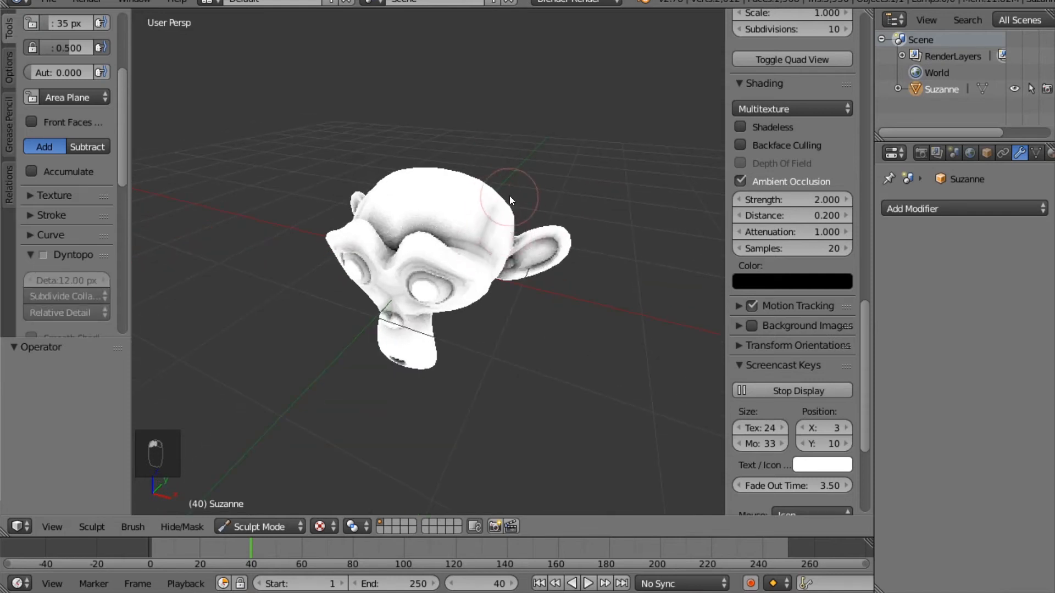
mouse_move(485, 237)
left_mouse_down()
mouse_move(460, 239)
mouse_move(489, 216)
mouse_move(490, 236)
mouse_move(554, 227)
left_mouse_up()
middle_click_drag(554, 227, 393, 229)
key("Tab")
scroll(387, 229, "down", 1)
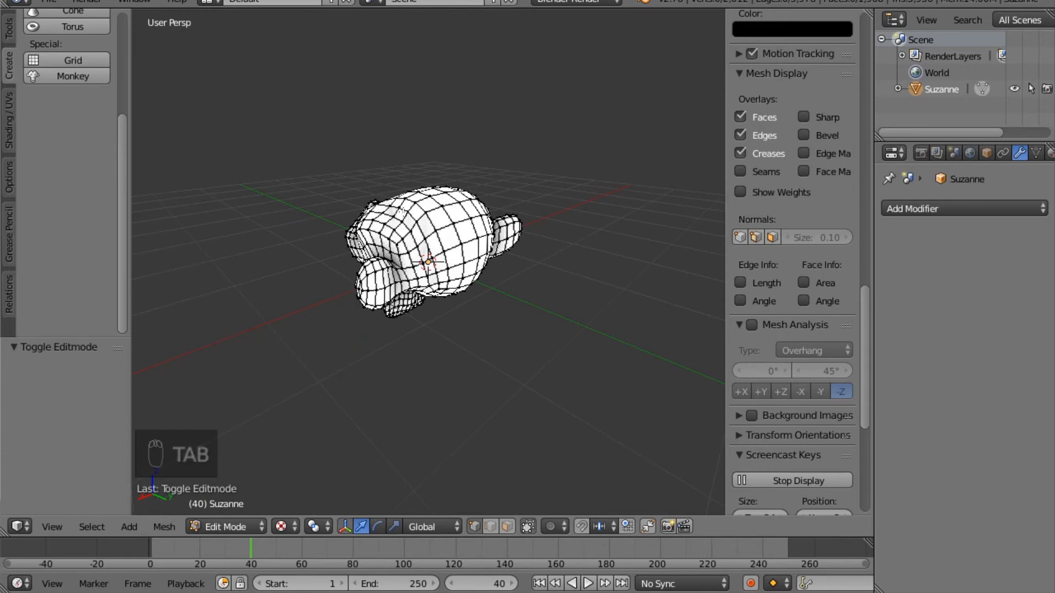
key("Tab")
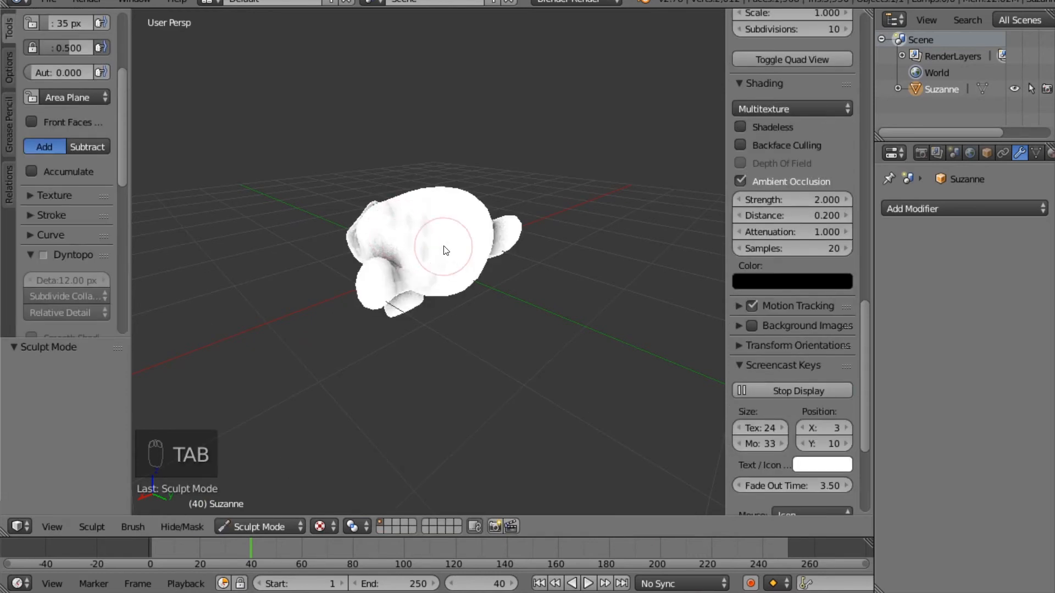
key("ctrl+z")
middle_click_drag(387, 255, 405, 258)
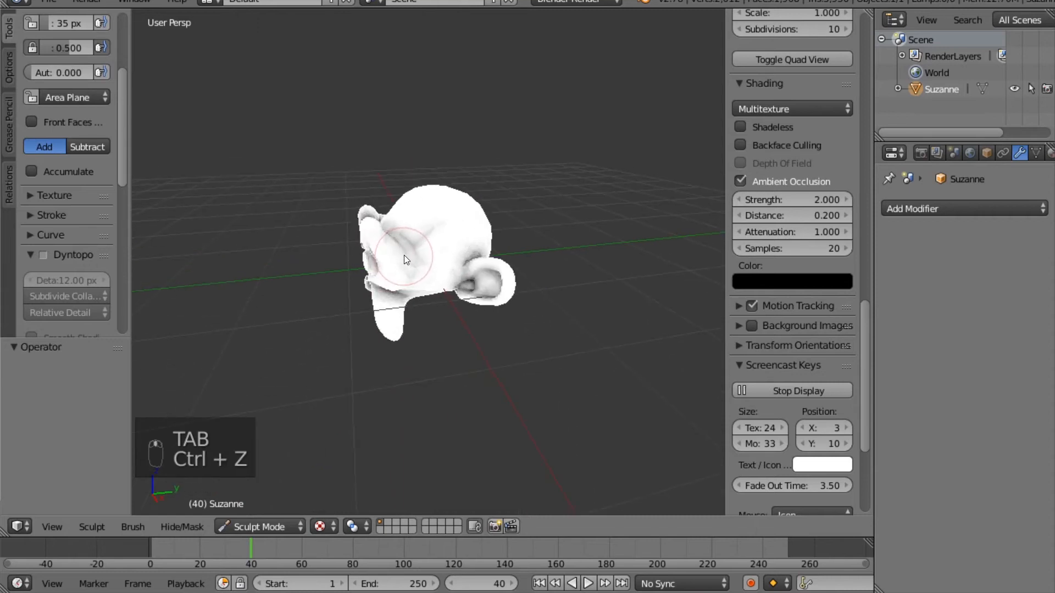
Step: Enable Dyntopo for the monkey and set its detail size to 3.00 px
left_click(44, 256)
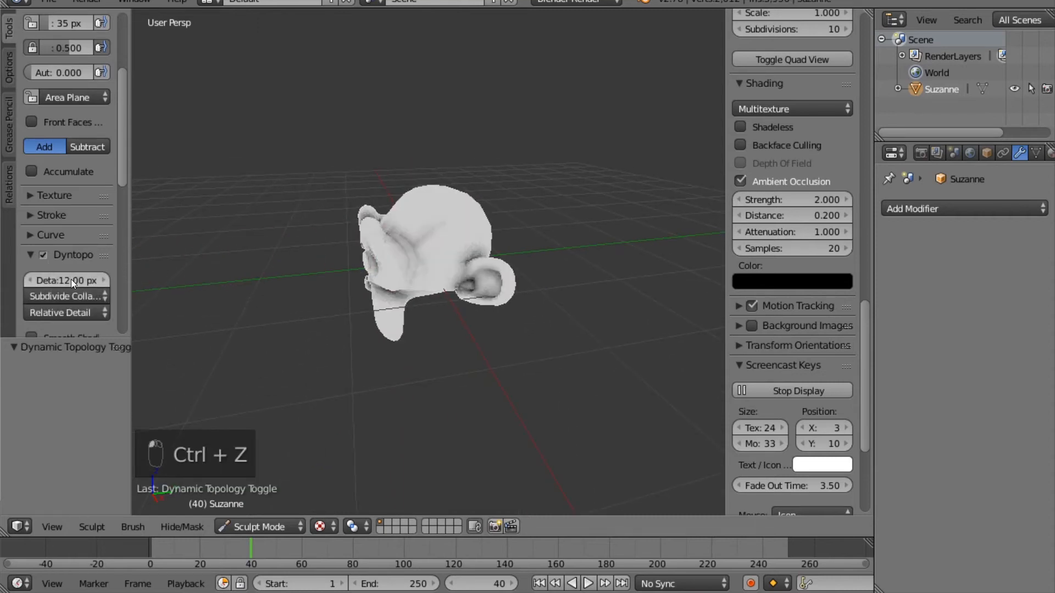
left_click(70, 279)
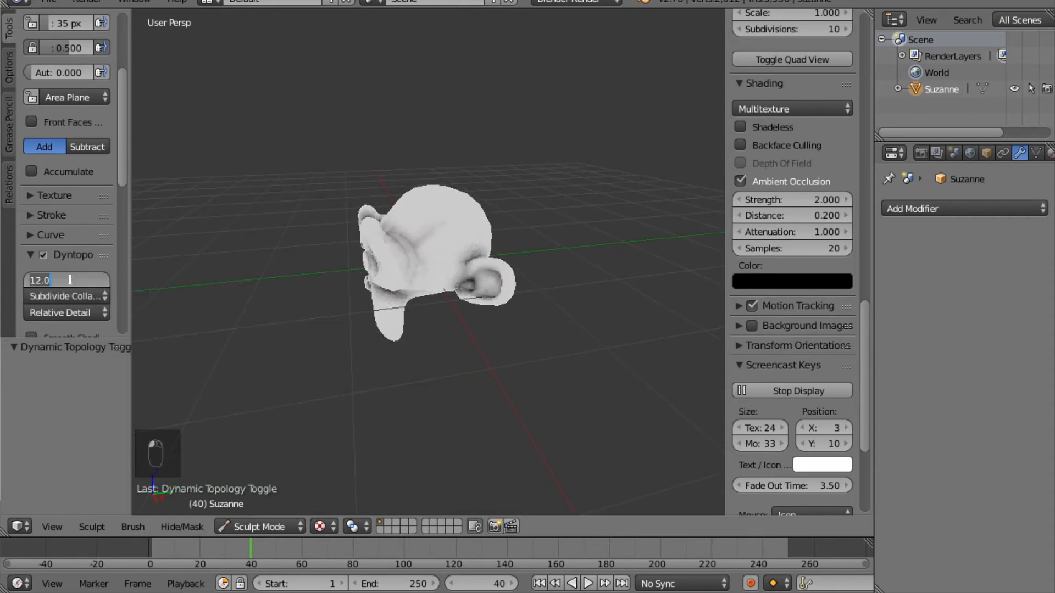
type("5")
key("Return")
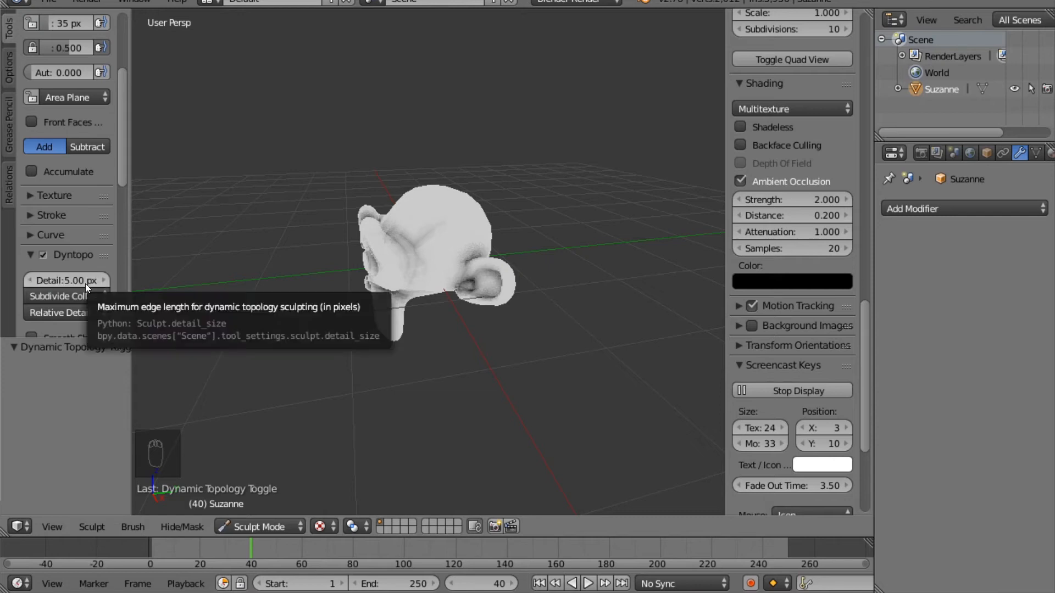
left_click(84, 283)
type("3")
key("Return")
Step: Sculpt a raised patch on top of the monkey's head with the SculptDraw brush
scroll(516, 194, "up", 5)
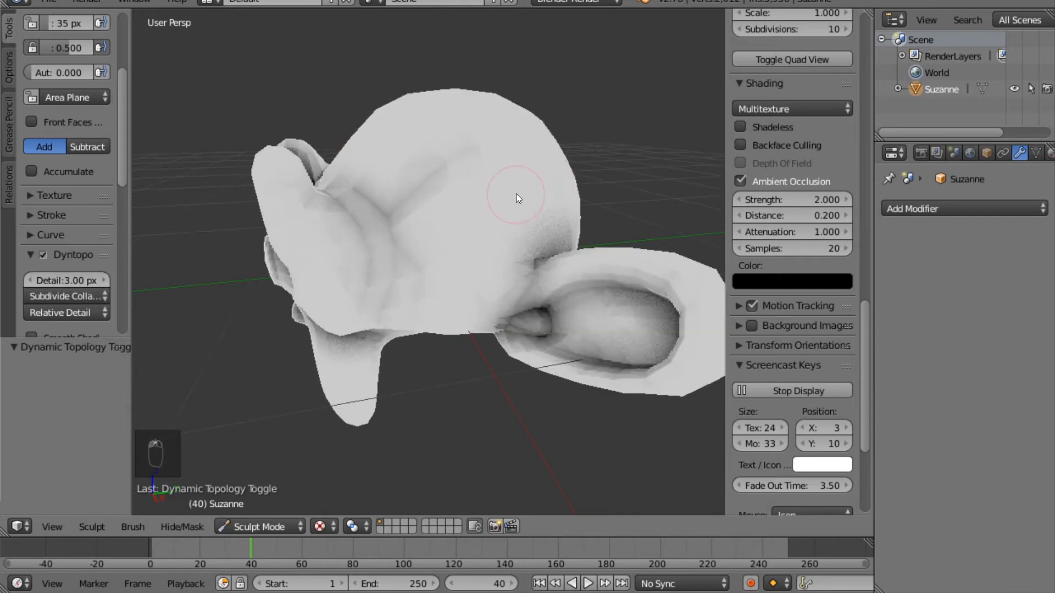
middle_click_drag(525, 226, 588, 226)
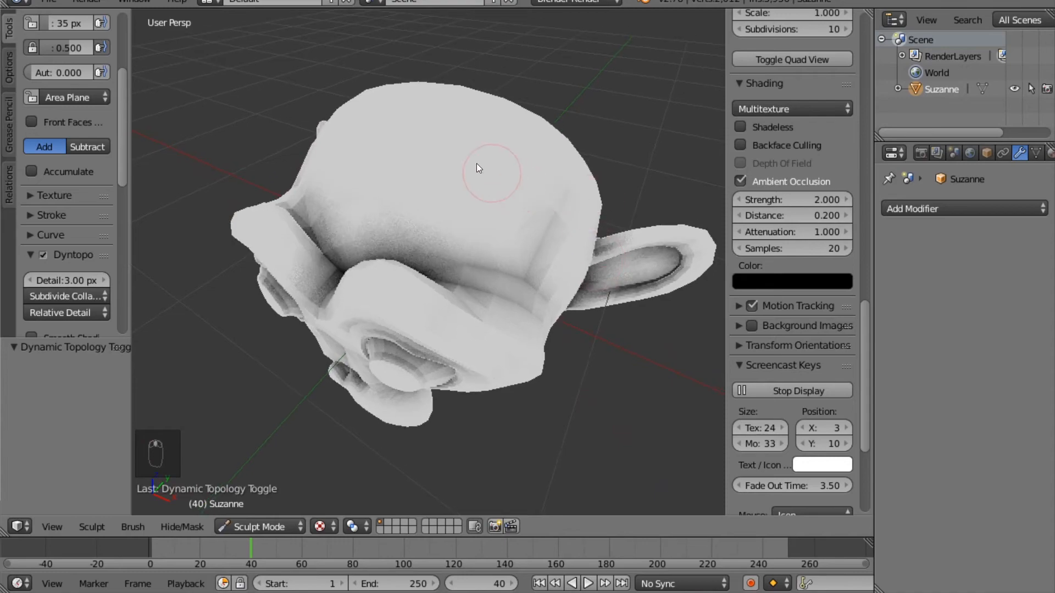
mouse_move(476, 163)
left_mouse_down()
mouse_move(409, 101)
mouse_move(466, 145)
mouse_move(417, 160)
mouse_move(458, 151)
left_mouse_up()
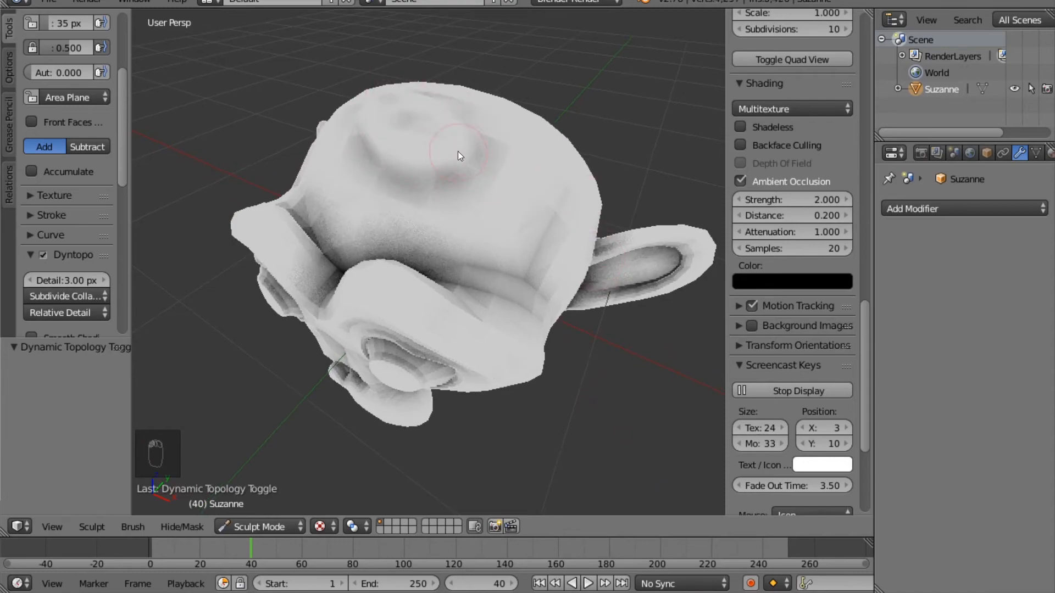
Step: Examine the mesh topology of the sculpted patch in Edit Mode, comparing it with the Sculpt Mode view
key("Tab")
middle_click_drag(479, 192, 434, 131)
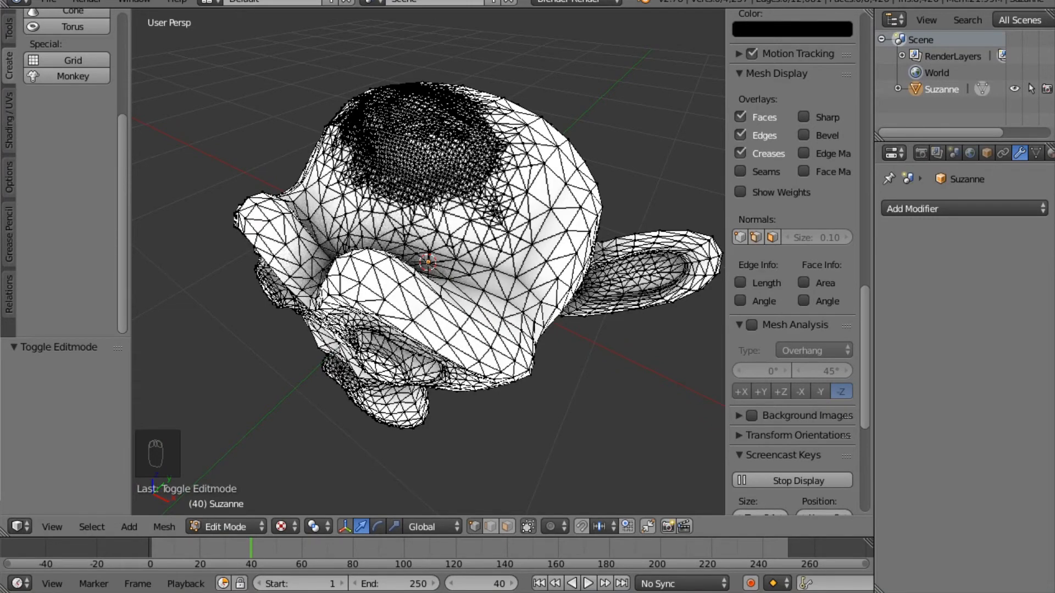
key("Tab")
key("Tab")
key("Tab")
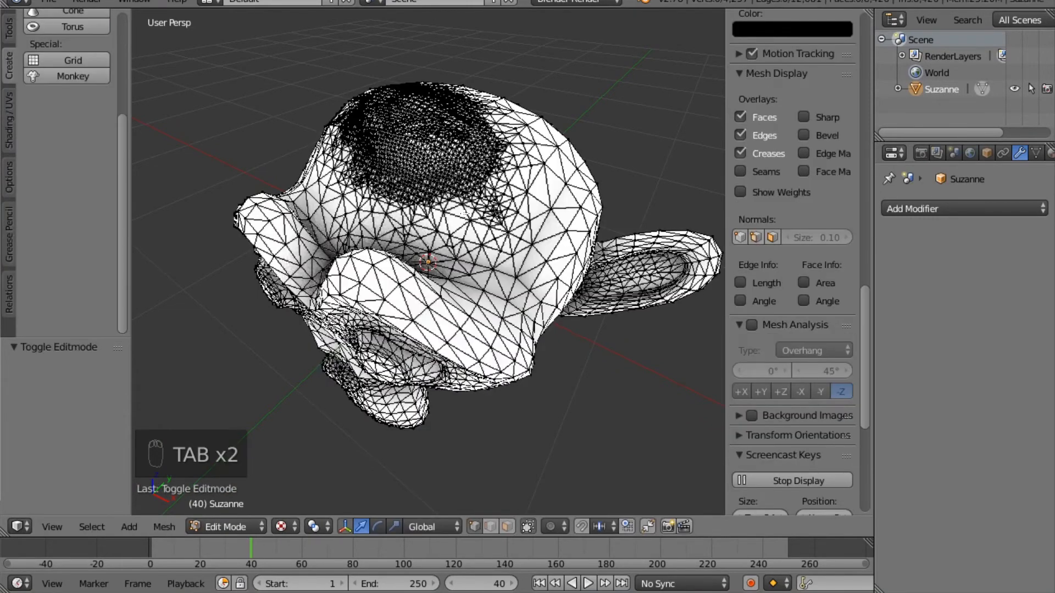
Step: Sculpt more raised strokes across the top and side of the monkey's head
mouse_move(435, 130)
left_mouse_down()
mouse_move(417, 115)
mouse_move(429, 149)
mouse_move(351, 103)
mouse_move(447, 124)
left_mouse_up()
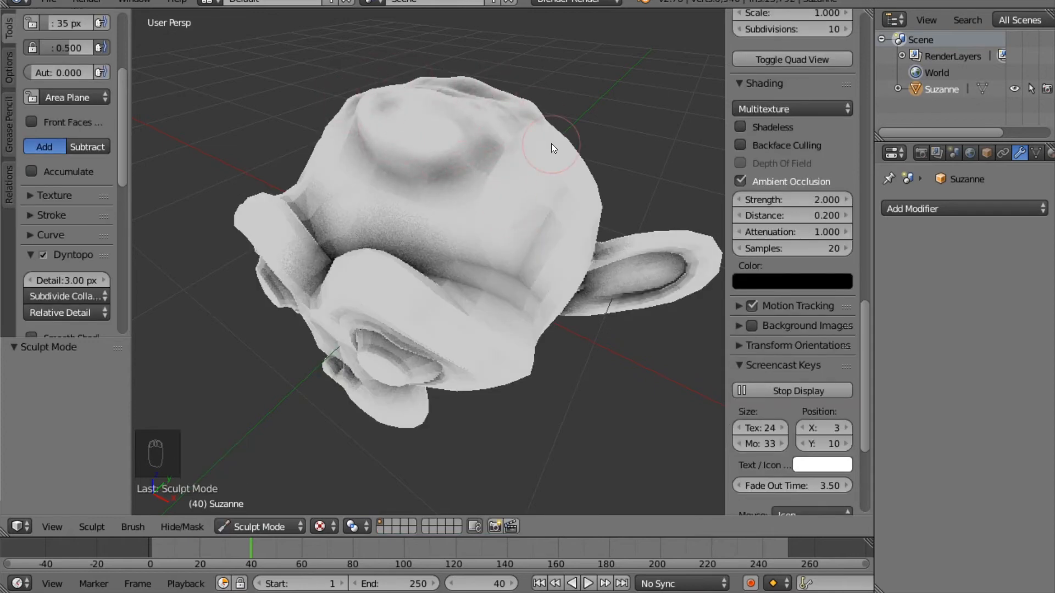
middle_click_drag(552, 144, 452, 137)
left_click_drag(401, 103, 444, 121)
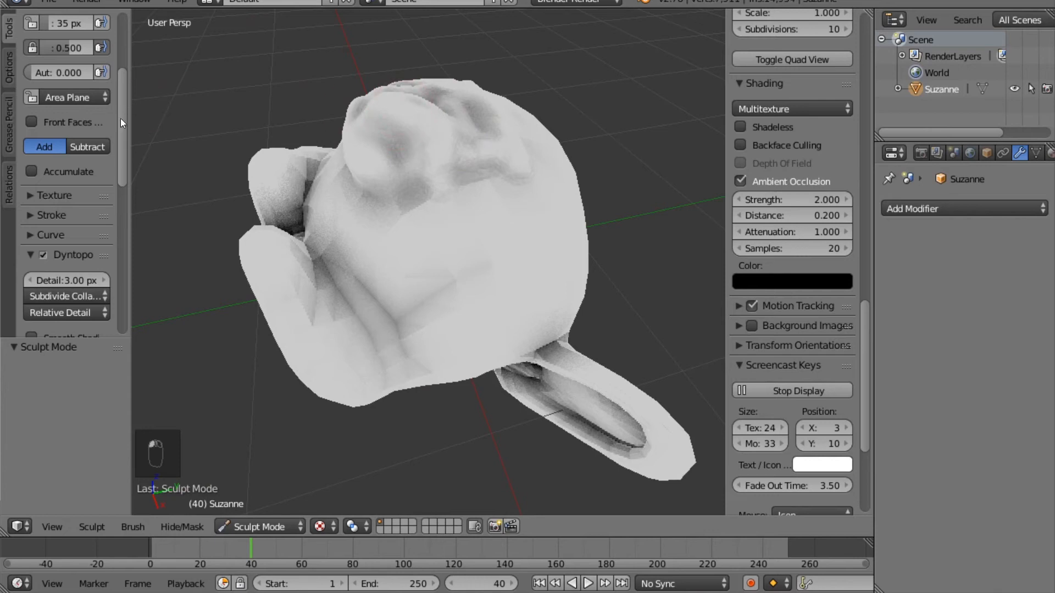
Step: Set the SculptDraw brush strength to 1.000 and its radius to 35 px
scroll(84, 228, "up", 6)
left_click_drag(81, 172, 64, 173)
left_click_drag(65, 196, 94, 196)
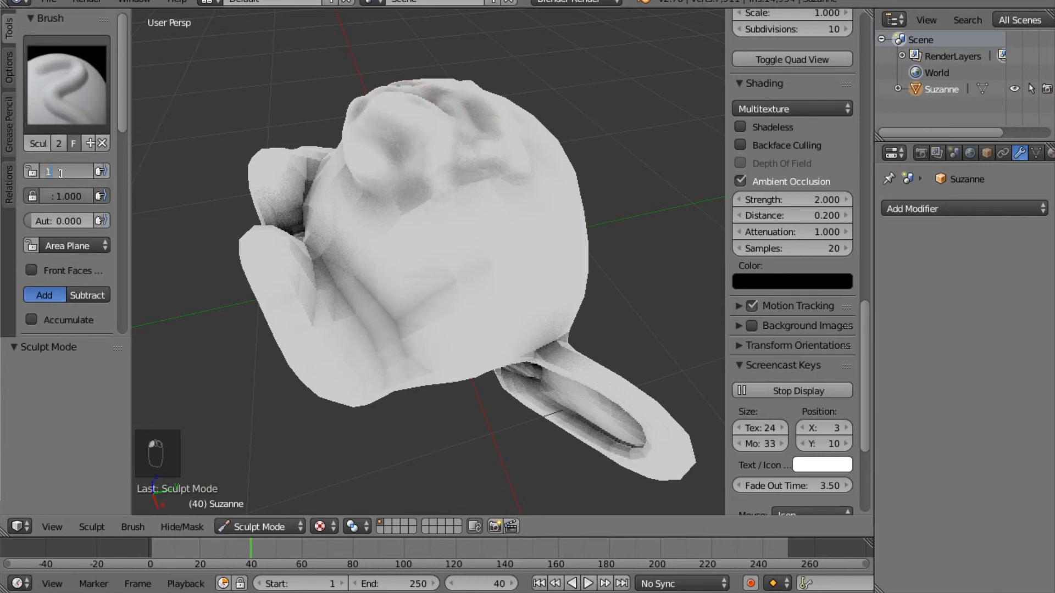
type("35")
Step: Build up large rounded lumps on top of the monkey's head with full-strength SculptDraw strokes
mouse_move(477, 117)
left_mouse_down()
mouse_move(433, 103)
mouse_move(427, 130)
mouse_move(503, 143)
mouse_move(387, 124)
mouse_move(398, 118)
left_mouse_up()
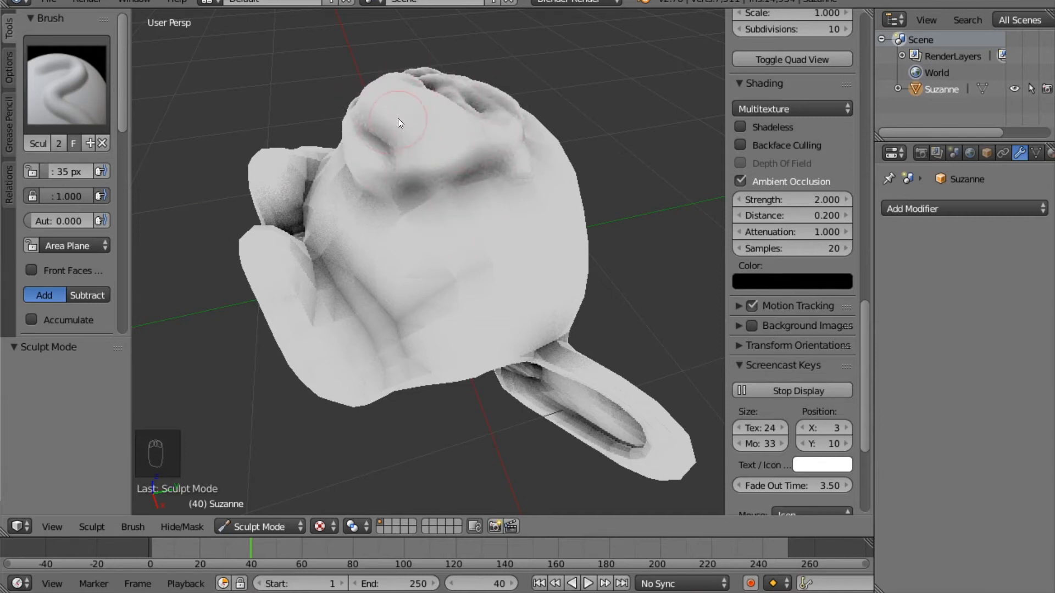
mouse_move(424, 81)
left_mouse_down()
mouse_move(502, 100)
mouse_move(441, 123)
left_mouse_up()
middle_click_drag(441, 123, 509, 178)
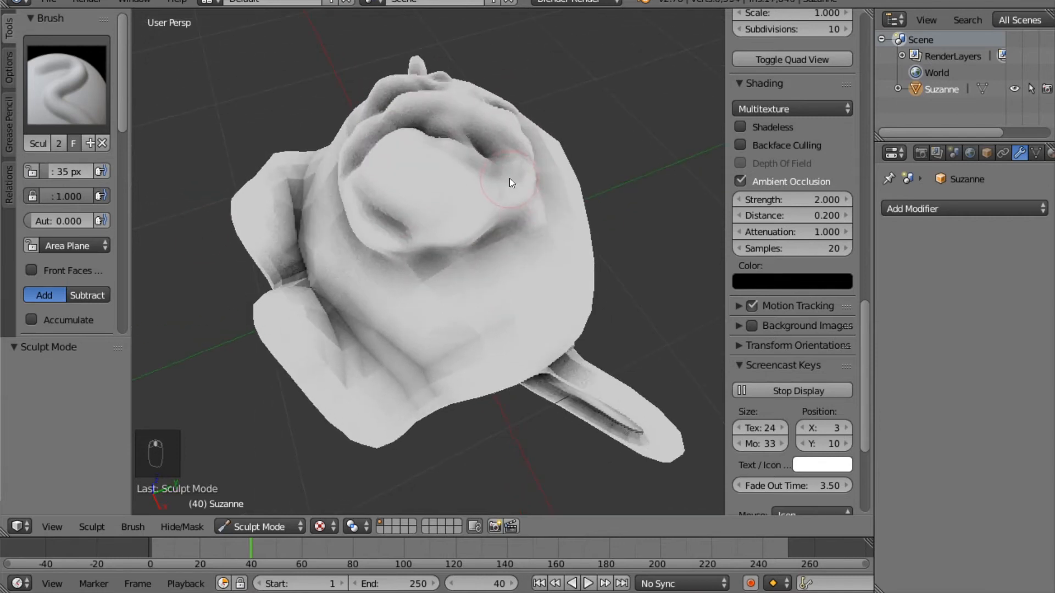
mouse_move(400, 123)
left_mouse_down()
mouse_move(391, 124)
mouse_move(486, 149)
mouse_move(406, 117)
mouse_move(387, 137)
mouse_move(426, 179)
mouse_move(496, 173)
left_mouse_up()
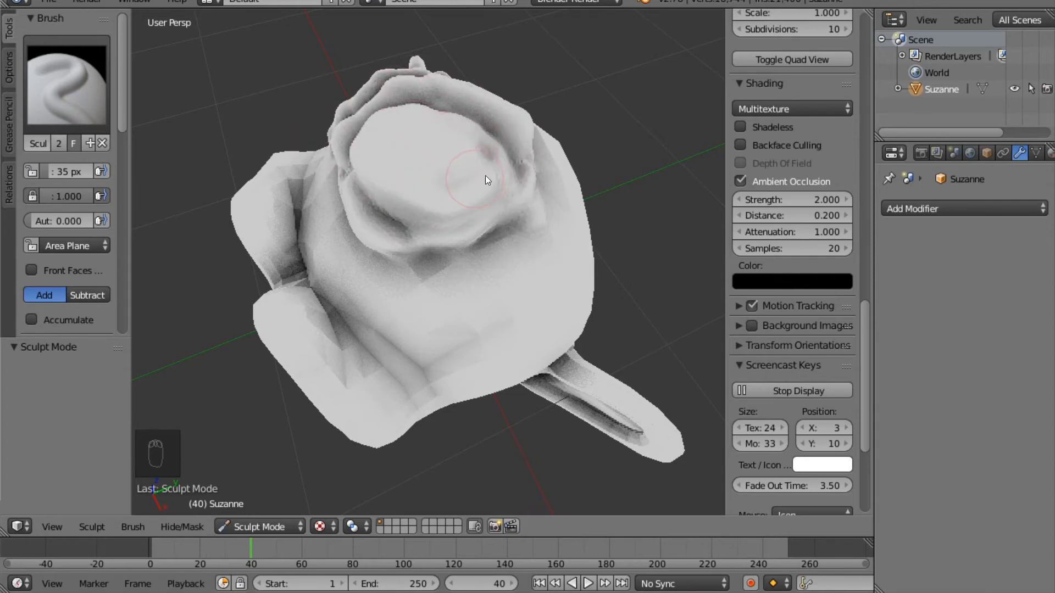
mouse_move(486, 176)
middle_mouse_down()
mouse_move(566, 94)
mouse_move(529, 134)
mouse_move(586, 163)
mouse_move(575, 190)
middle_mouse_up()
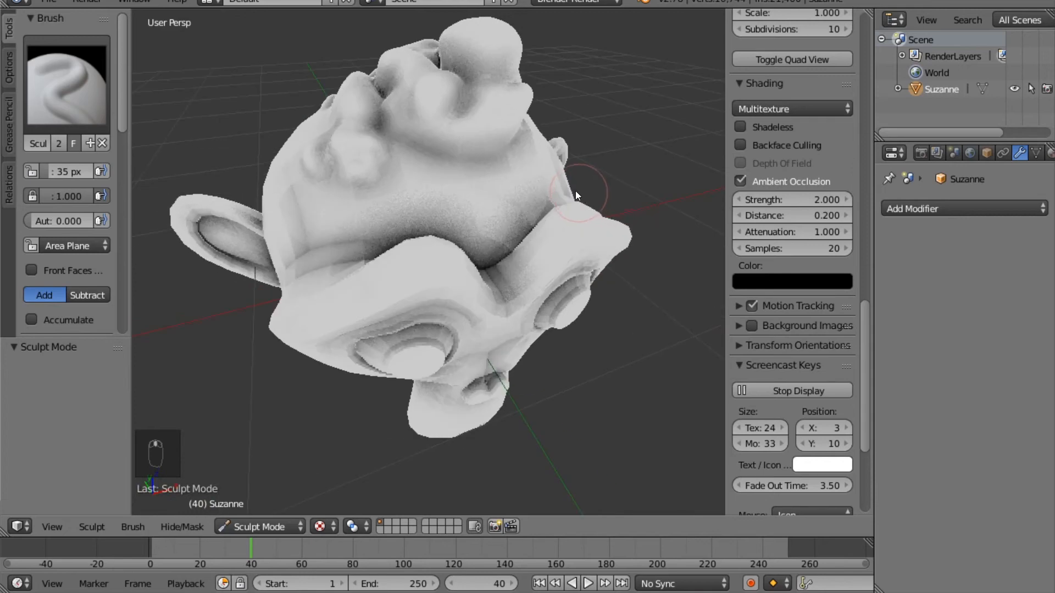
Step: Merge the lumps on the head into a broader mass by sculpting over them from a zoomed-out view
scroll(538, 189, "down", 4)
mouse_move(377, 212)
left_mouse_down()
mouse_move(437, 206)
mouse_move(400, 209)
mouse_move(420, 193)
left_mouse_up()
middle_click_drag(420, 193, 484, 116)
scroll(522, 164, "up", 5)
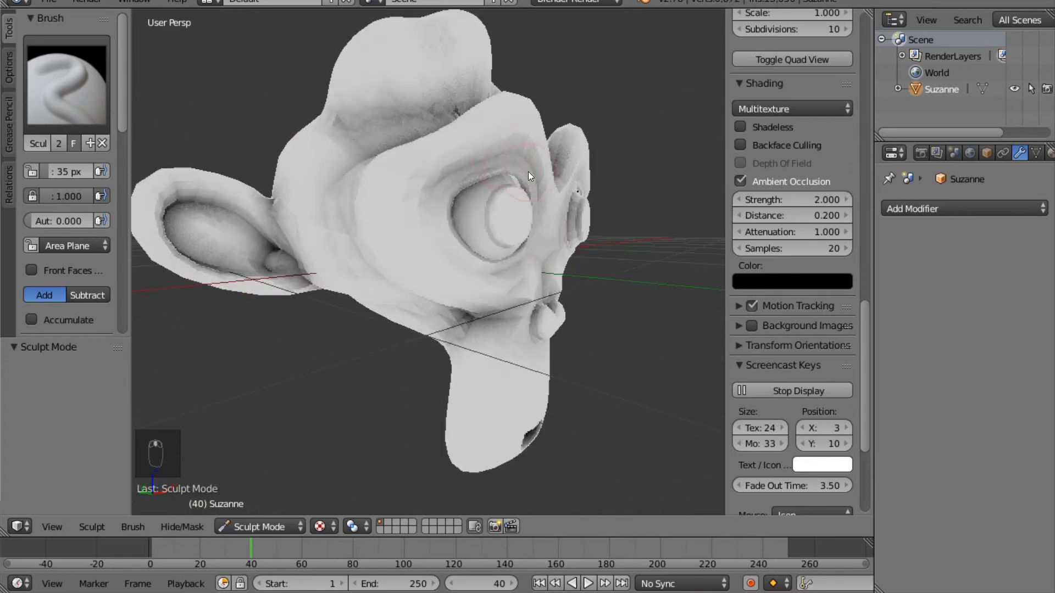
Step: Choose the Grab brush and pull the top of the monkey's head upward into a long pointed horn
middle_click_drag(529, 171, 362, 196)
scroll(359, 195, "down", 5)
left_click(67, 85)
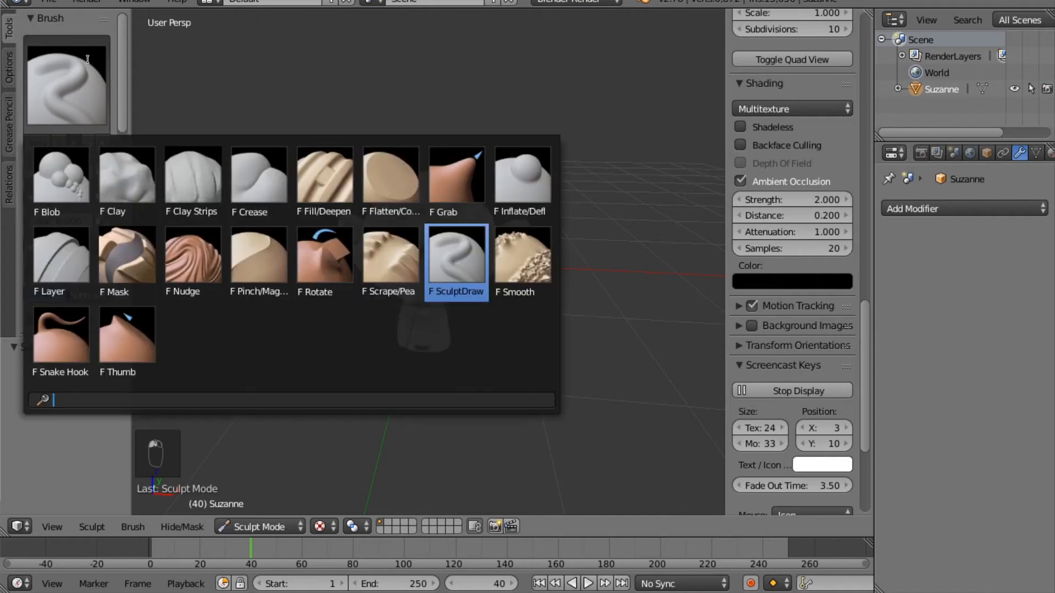
left_click(474, 194)
left_click_drag(476, 192, 404, 217)
left_click_drag(435, 186, 453, 58)
mouse_move(452, 58)
middle_mouse_down()
mouse_move(503, 143)
mouse_move(528, 123)
mouse_move(563, 134)
mouse_move(568, 147)
middle_mouse_up()
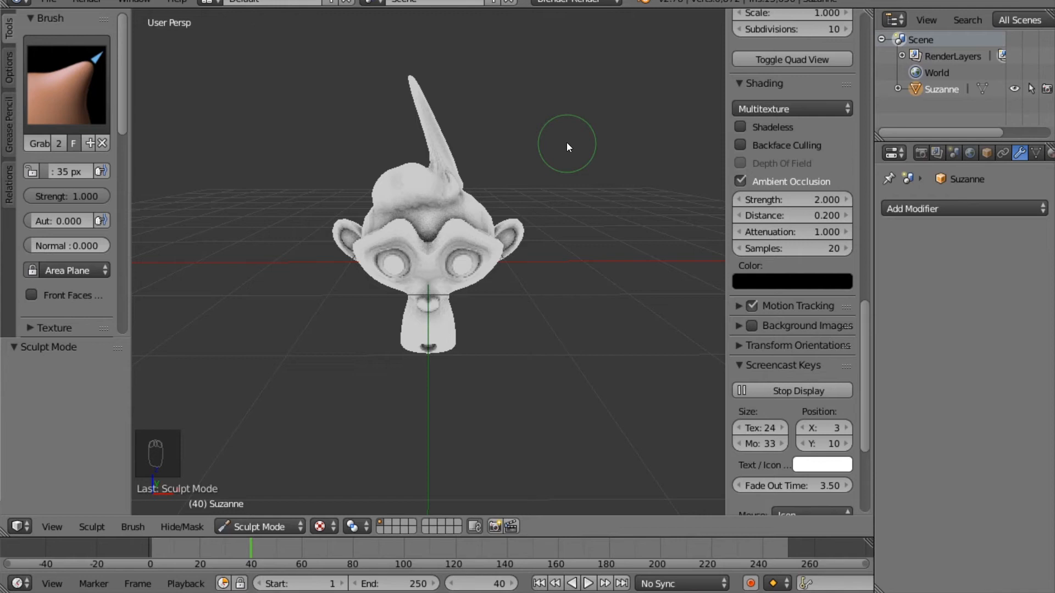
Step: View the horned monkey at an angle and switch it from Sculpt Mode to Vertex Paint mode
scroll(488, 138, "up", 6)
scroll(506, 150, "down", 4)
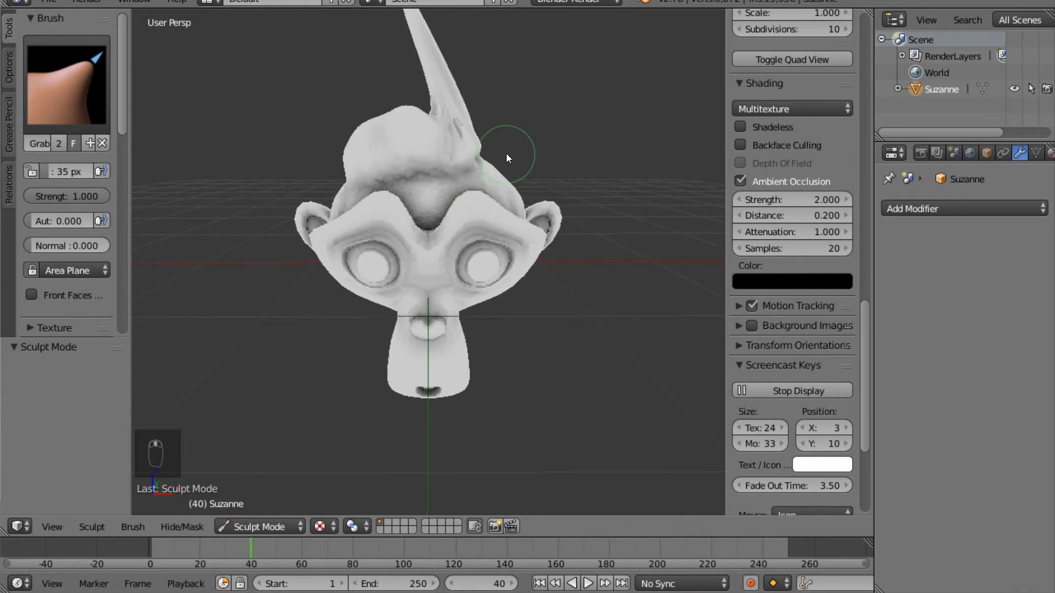
middle_click_drag(506, 153, 431, 170)
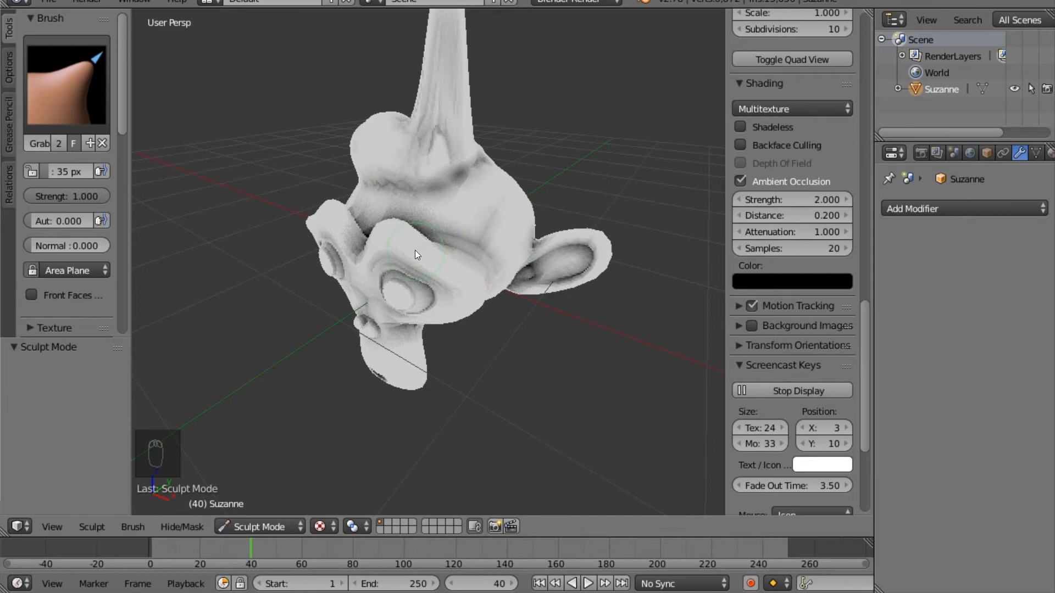
left_click(270, 526)
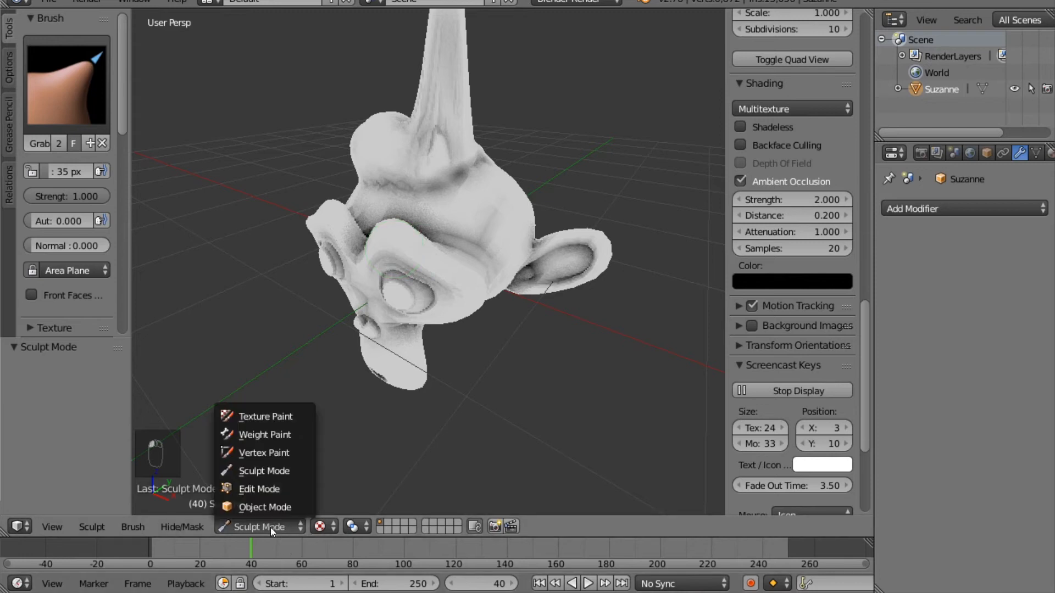
left_click(265, 451)
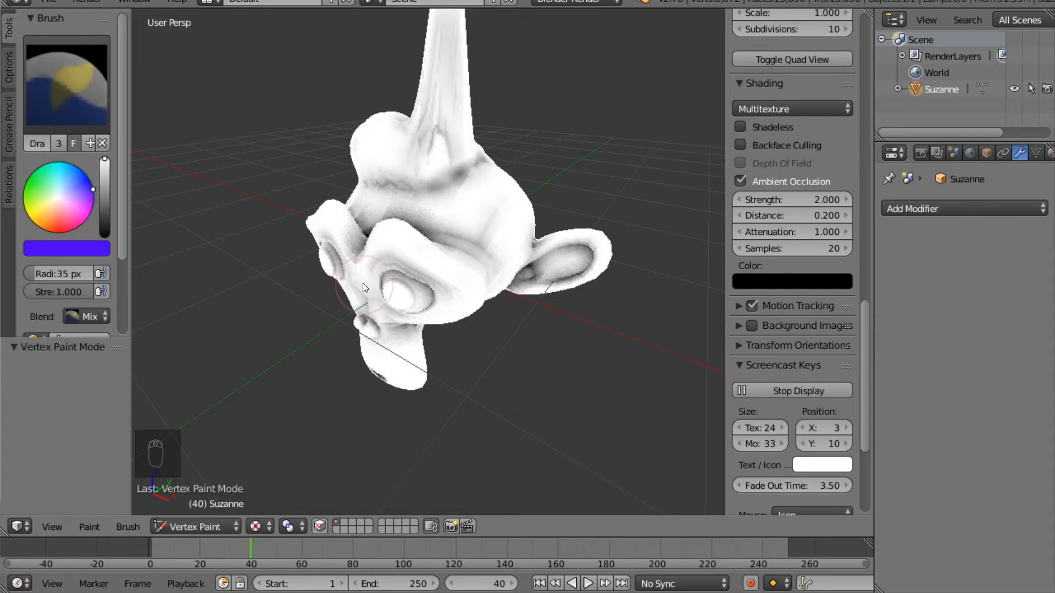
Step: Paint both of the monkey's eyes blue from a front view
middle_click_drag(255, 265, 337, 205)
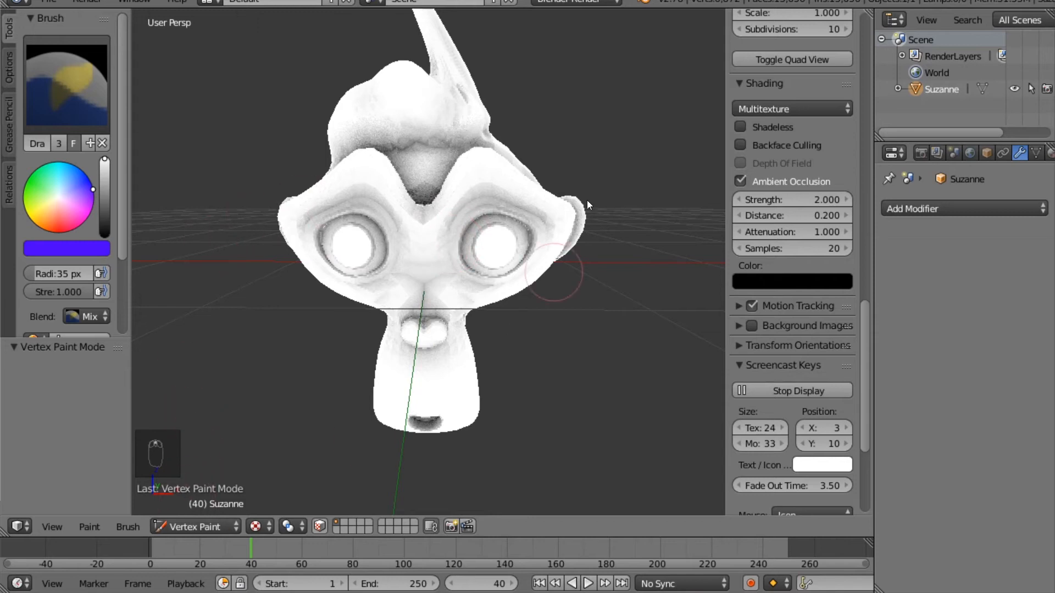
left_click(498, 248)
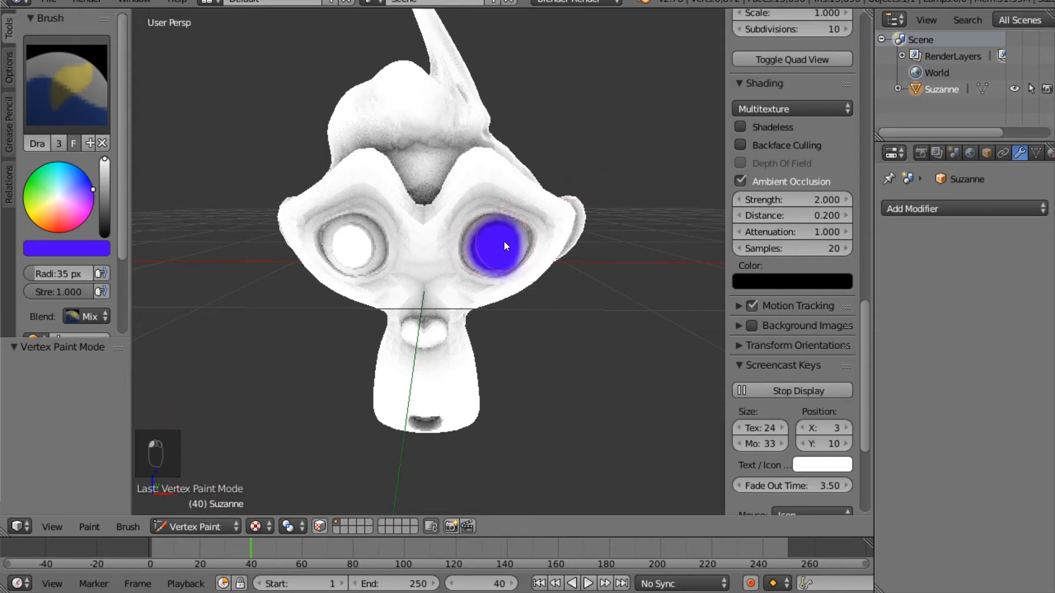
left_click_drag(353, 247, 342, 244)
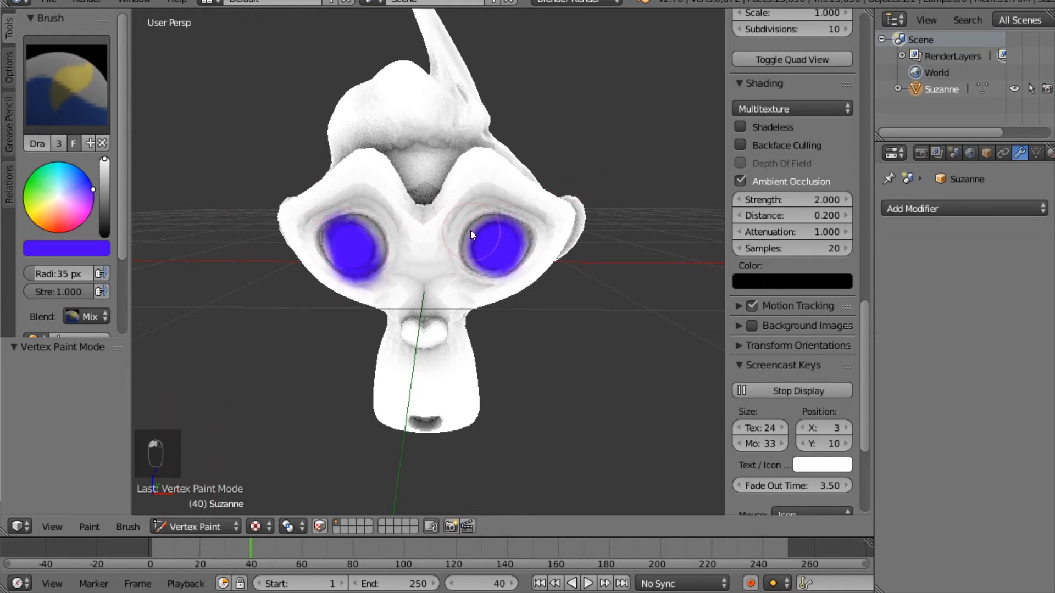
Step: Change the brush color to green and paint the monkey's nose
mouse_move(470, 229)
middle_mouse_down()
mouse_move(338, 278)
mouse_move(435, 246)
mouse_move(470, 208)
middle_mouse_up()
scroll(470, 208, "down", 1)
left_click(24, 189)
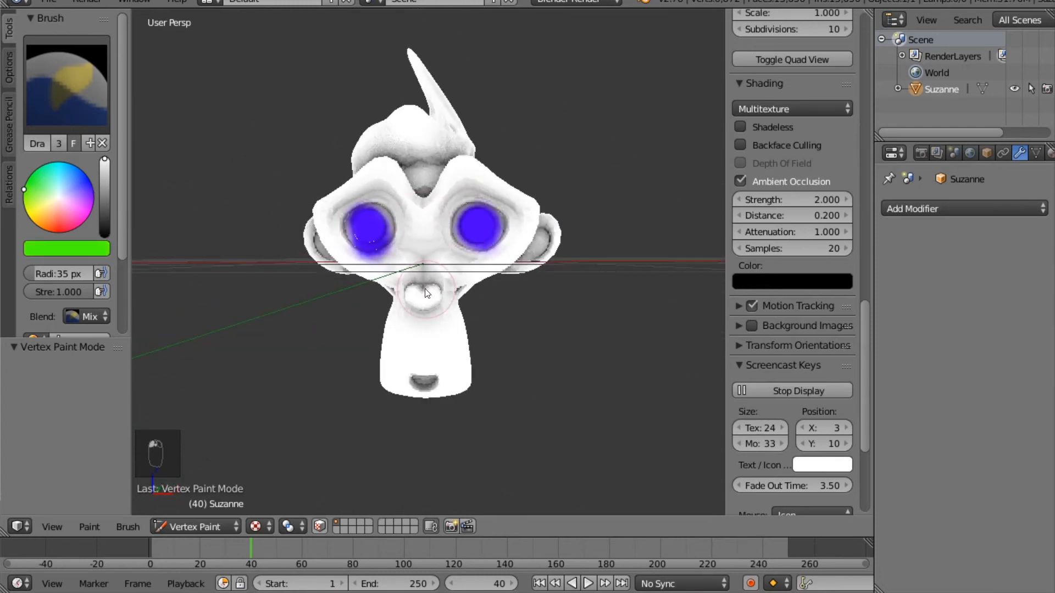
middle_click_drag(555, 286, 510, 361)
scroll(510, 361, "down", 2)
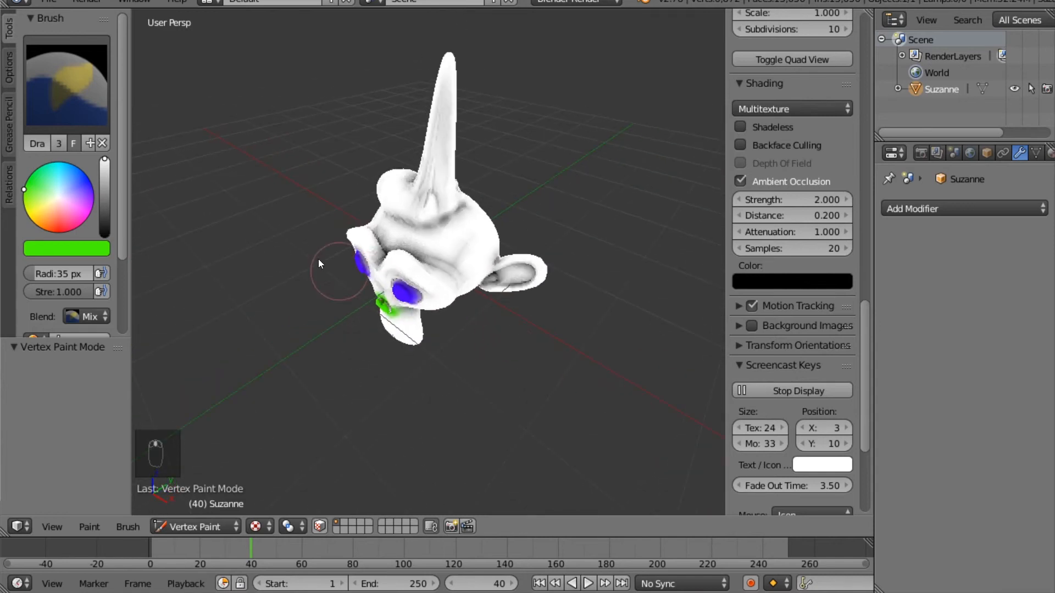
Step: Change the brush color to red and paint the horn and the top of the monkey's head from several angles
left_click(64, 230)
mouse_move(458, 114)
left_mouse_down()
mouse_move(453, 74)
mouse_move(424, 167)
mouse_move(464, 200)
mouse_move(378, 219)
left_mouse_up()
mouse_move(545, 197)
middle_mouse_down()
mouse_move(331, 212)
mouse_move(377, 218)
middle_mouse_up()
mouse_move(377, 217)
left_mouse_down()
mouse_move(415, 199)
mouse_move(354, 177)
mouse_move(458, 90)
mouse_move(437, 133)
left_mouse_up()
middle_click_drag(254, 288, 575, 245)
scroll(572, 239, "up", 4)
scroll(561, 218, "down", 3)
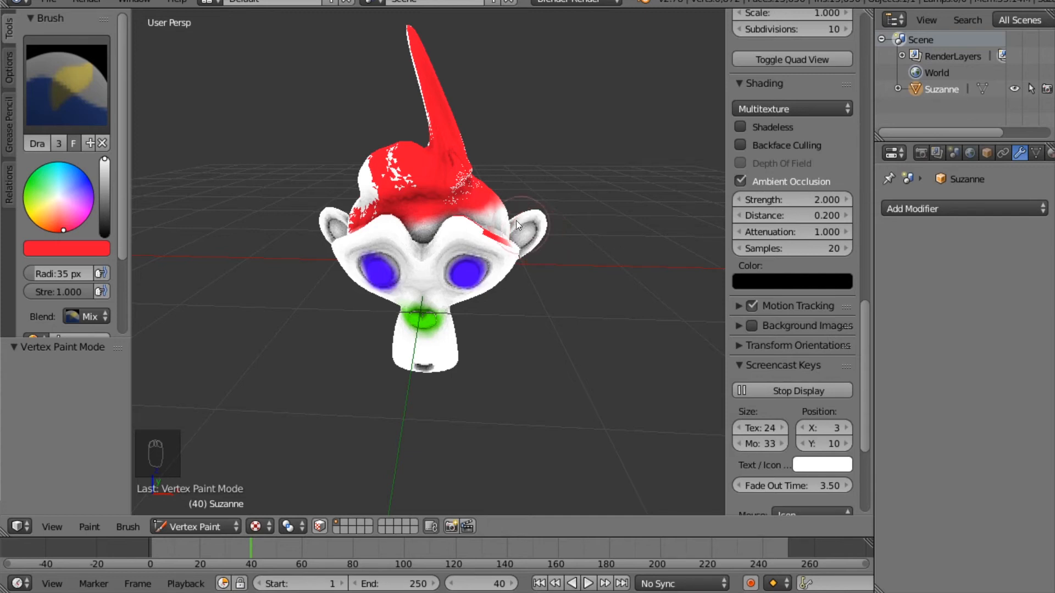
Step: In Object Mode, duplicate the painted monkey and move the copy about 2.898 units along the X axis
scroll(505, 216, "down", 1)
left_click(201, 528)
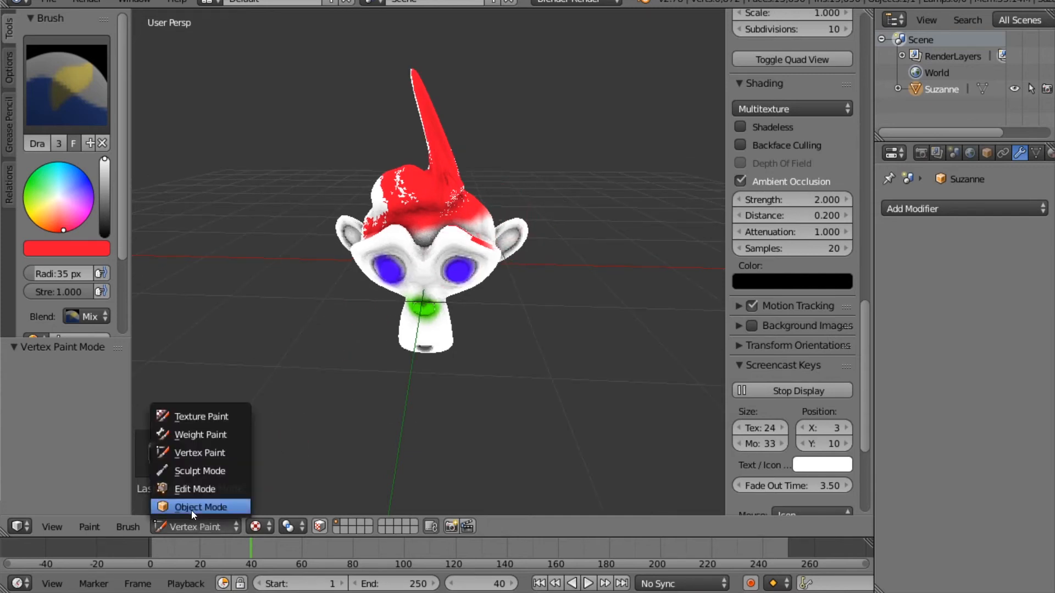
left_click(191, 510)
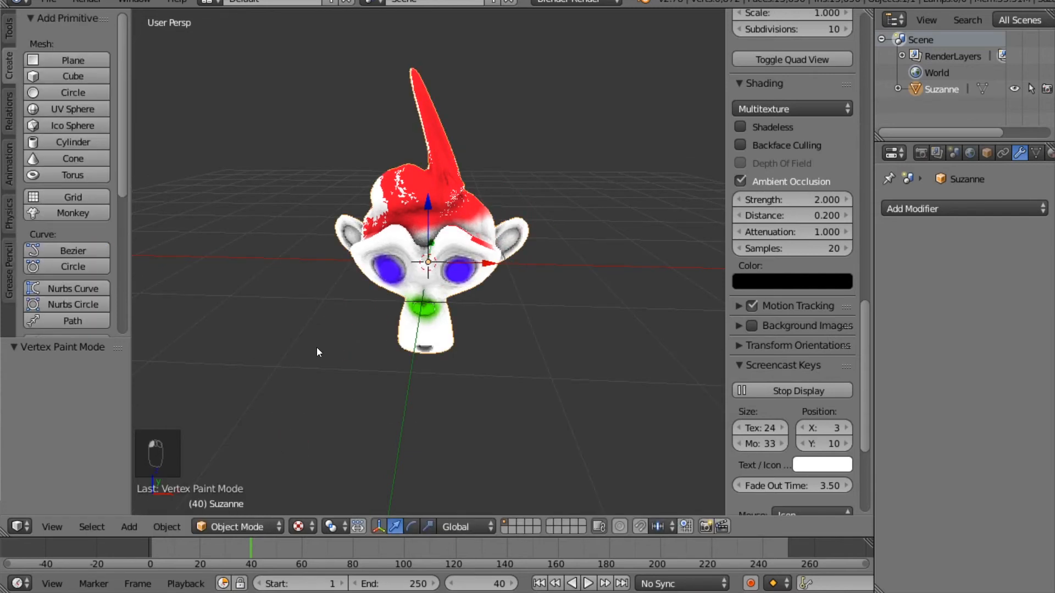
left_click(7, 30)
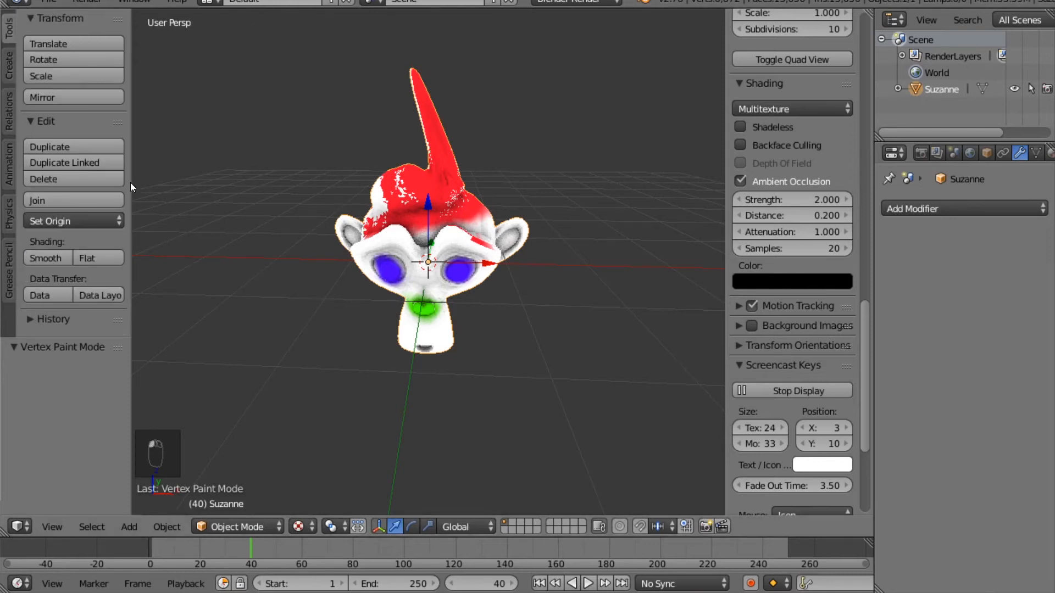
left_click(68, 147)
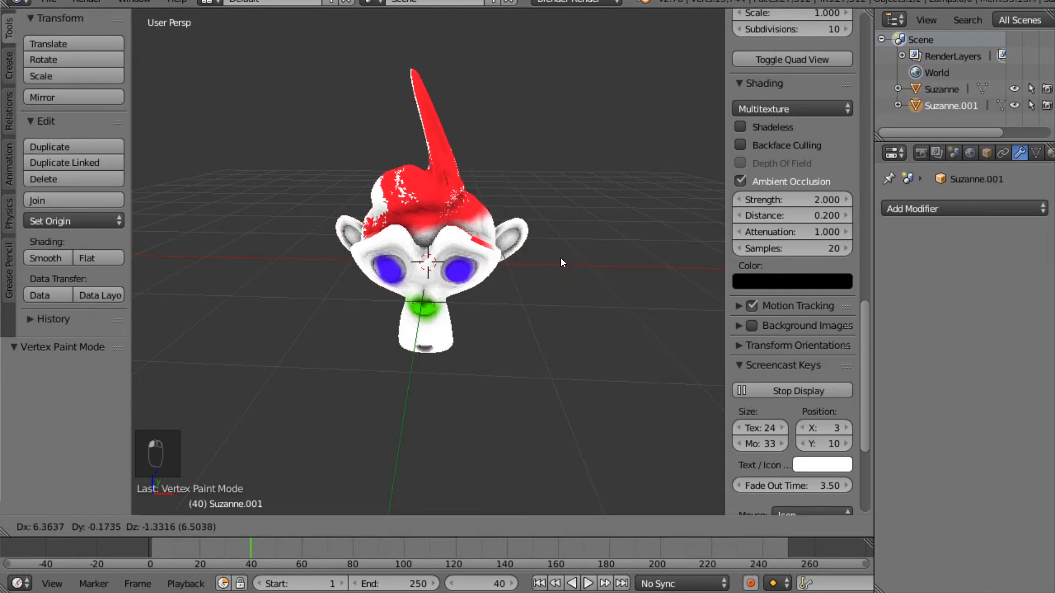
right_click(443, 181)
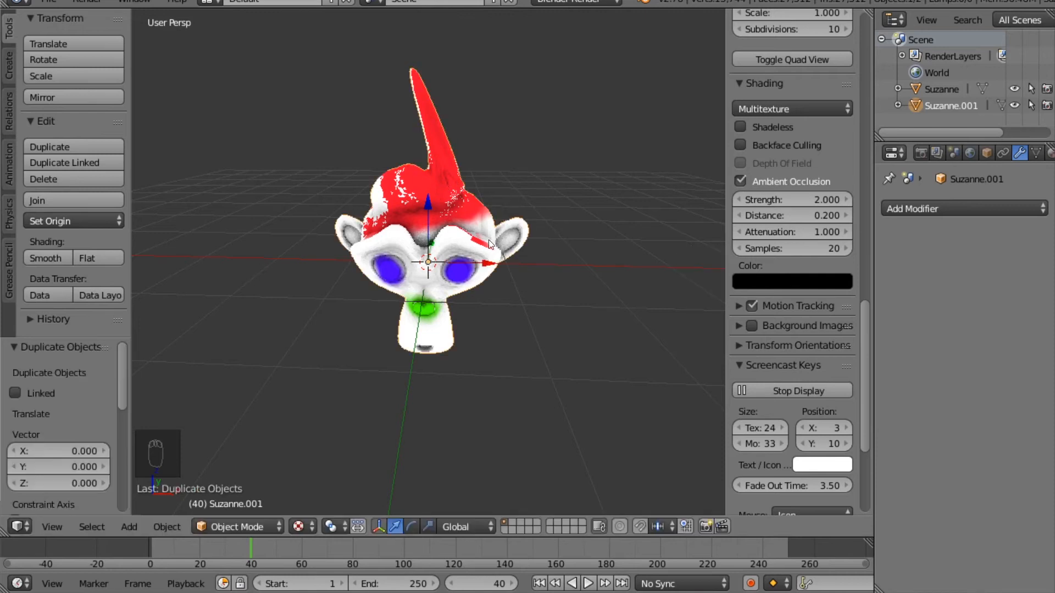
scroll(489, 240, "down", 1)
left_click_drag(489, 263, 666, 276)
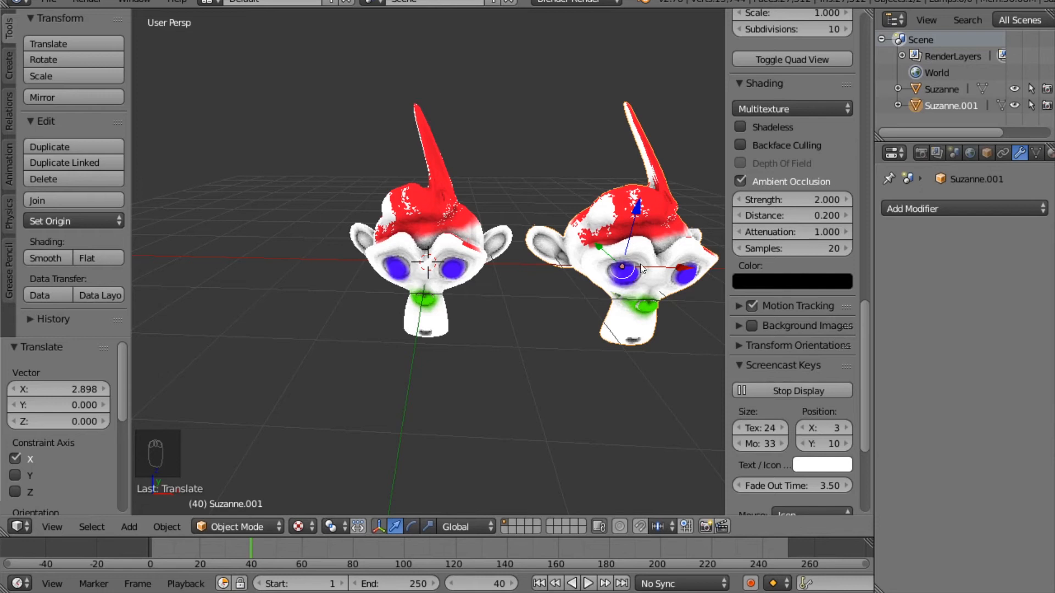
Step: Remove the vertex color layer Col from the duplicated monkey
scroll(597, 258, "up", 4, "shift")
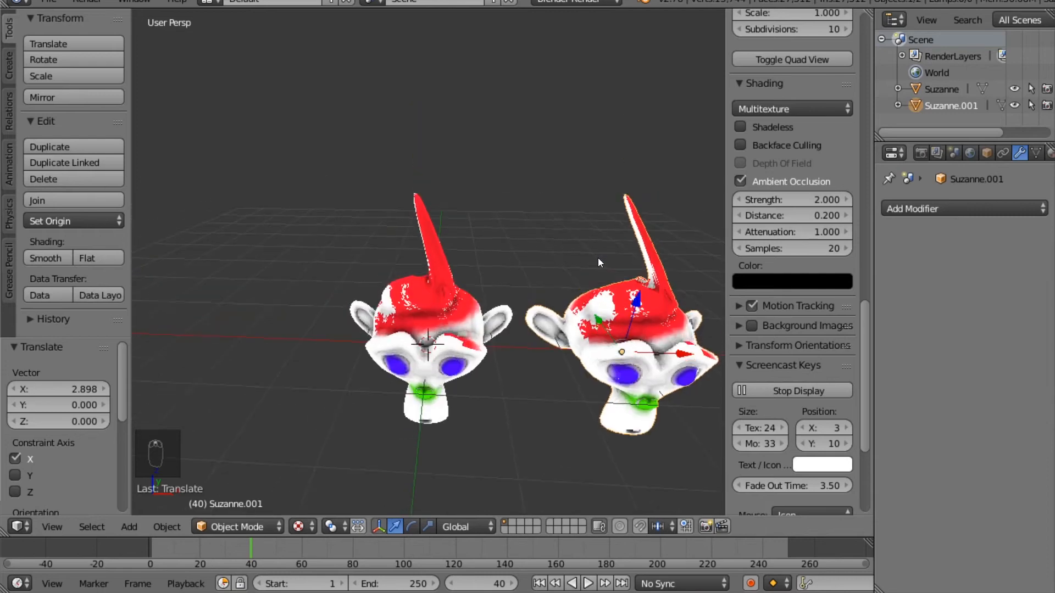
scroll(598, 258, "down", 5, "shift")
scroll(598, 257, "up", 2, "shift")
scroll(598, 258, "down", 5, "ctrl")
scroll(598, 258, "up", 13, "ctrl")
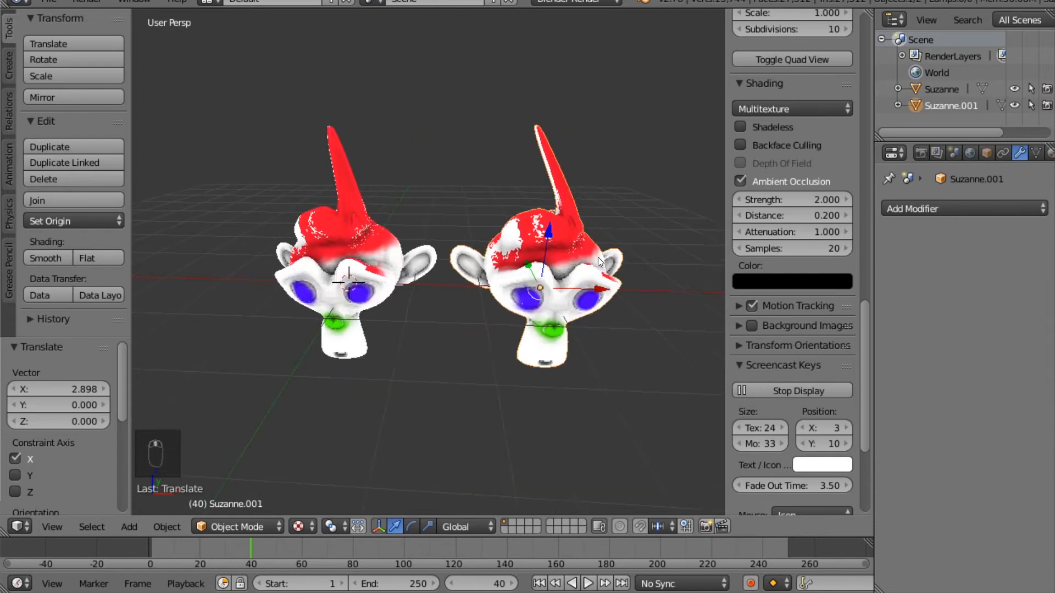
middle_click_drag(597, 257, 584, 265)
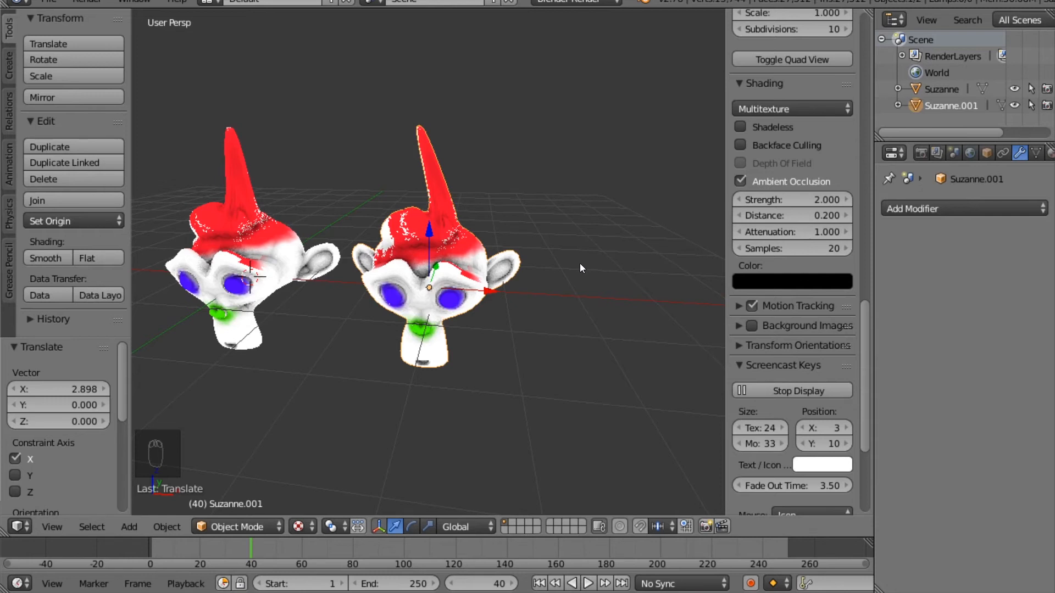
scroll(579, 263, "up", 4)
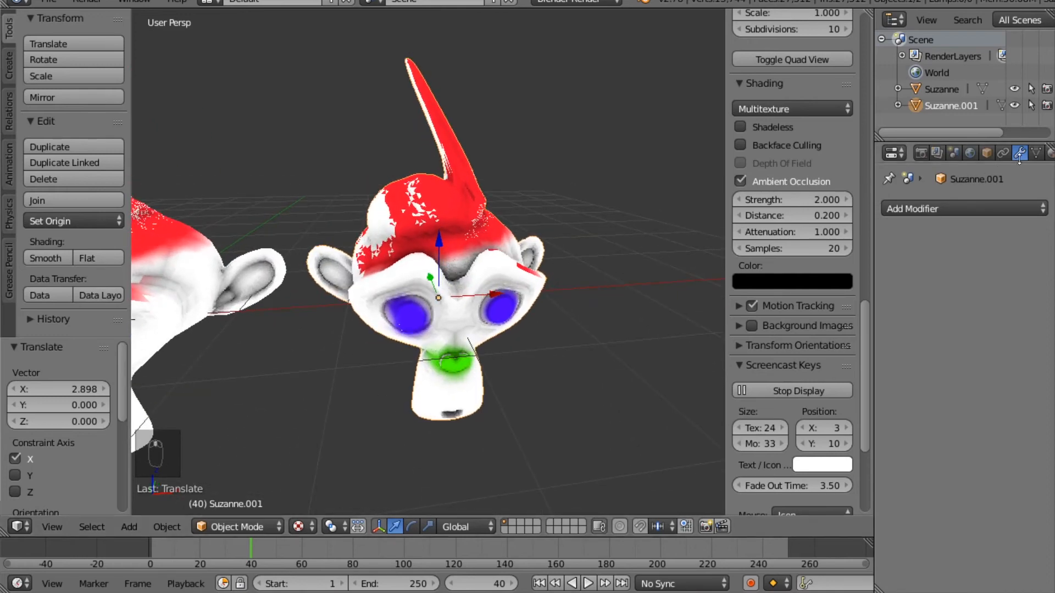
left_click(1036, 153)
scroll(969, 561, "down", 3)
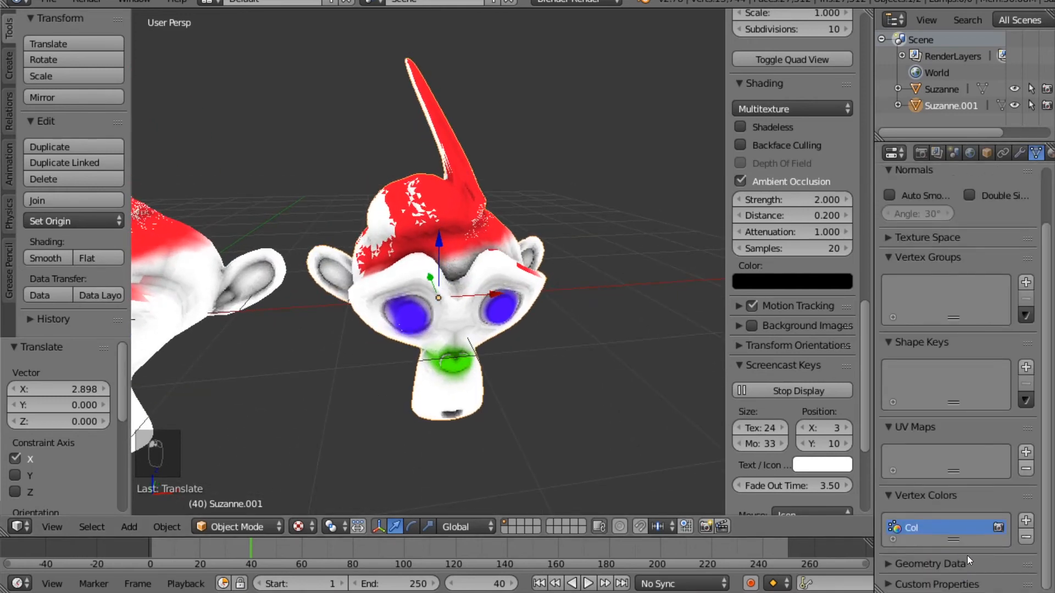
left_click(1026, 538)
middle_click_drag(605, 352, 578, 332)
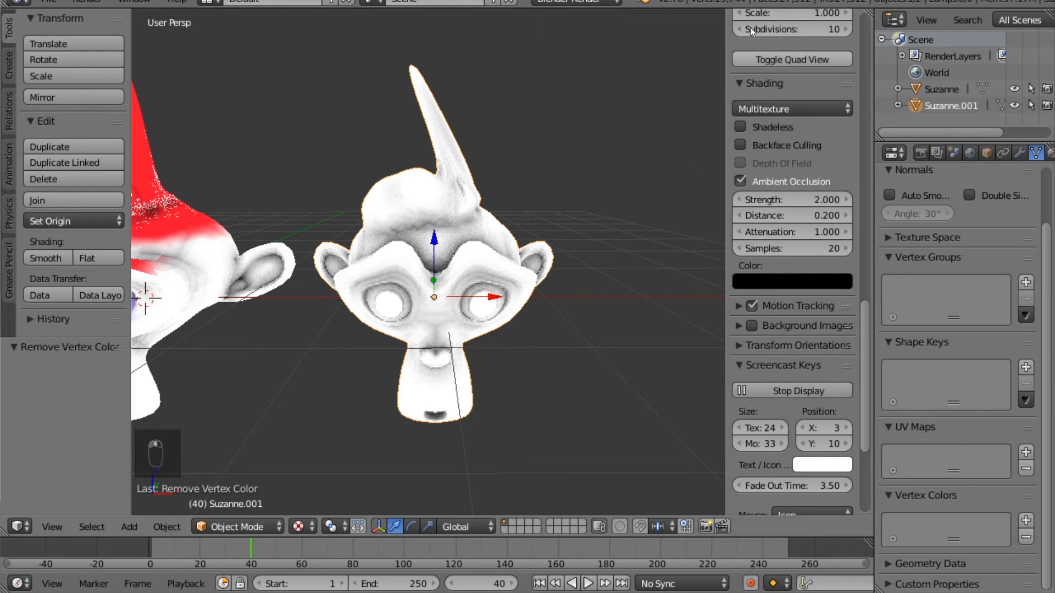
mouse_move(870, 12)
left_mouse_down()
mouse_move(680, 59)
mouse_move(846, 33)
mouse_move(862, 20)
left_mouse_up()
scroll(844, 17, "up", 10)
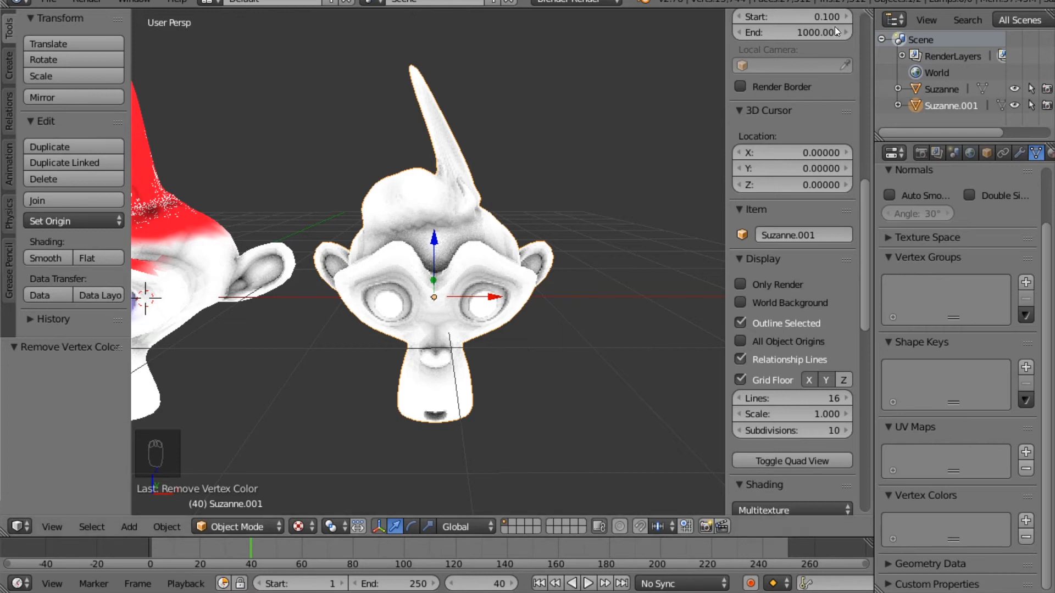
left_click(871, 11)
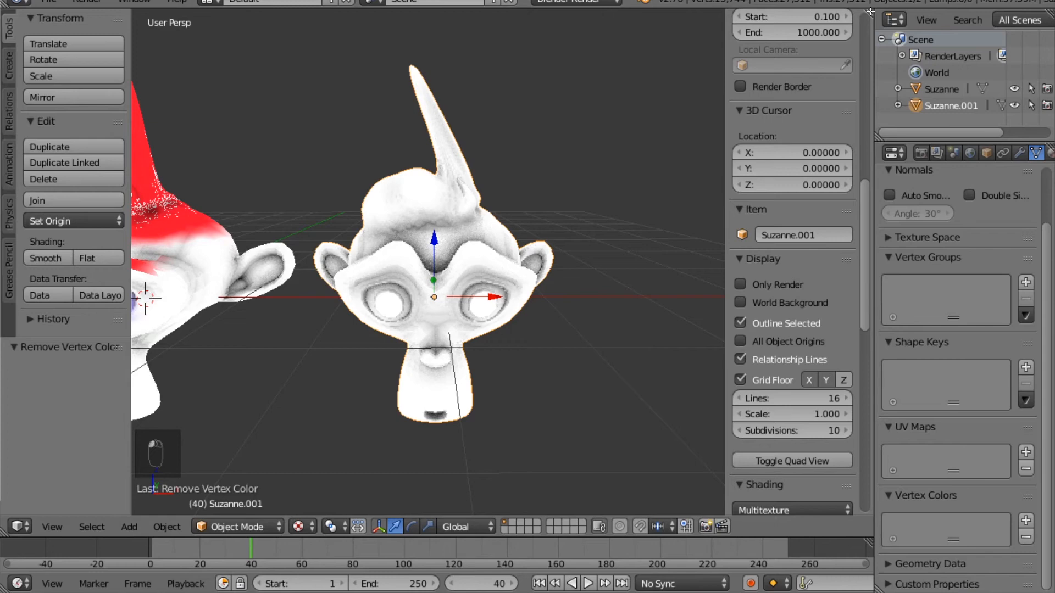
left_click_drag(871, 11, 542, 44)
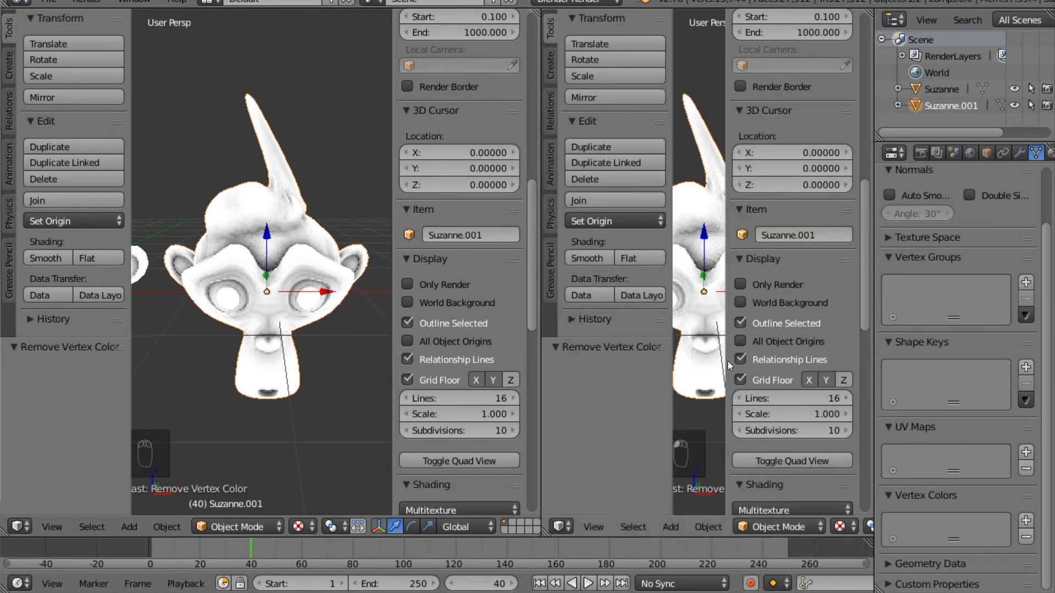
left_click(562, 527)
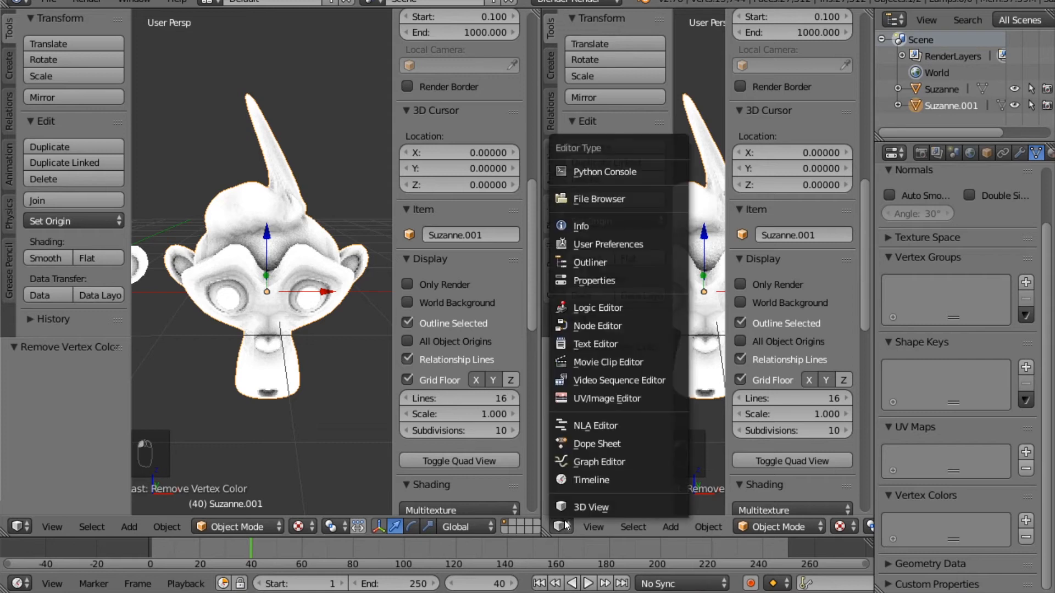
left_click(595, 401)
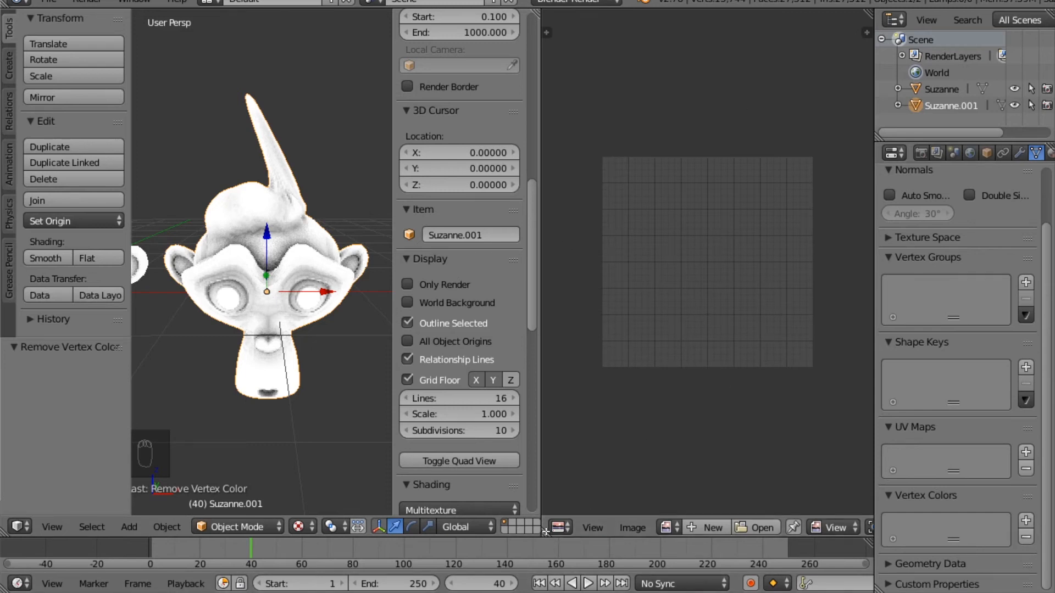
left_click_drag(545, 16, 698, 28)
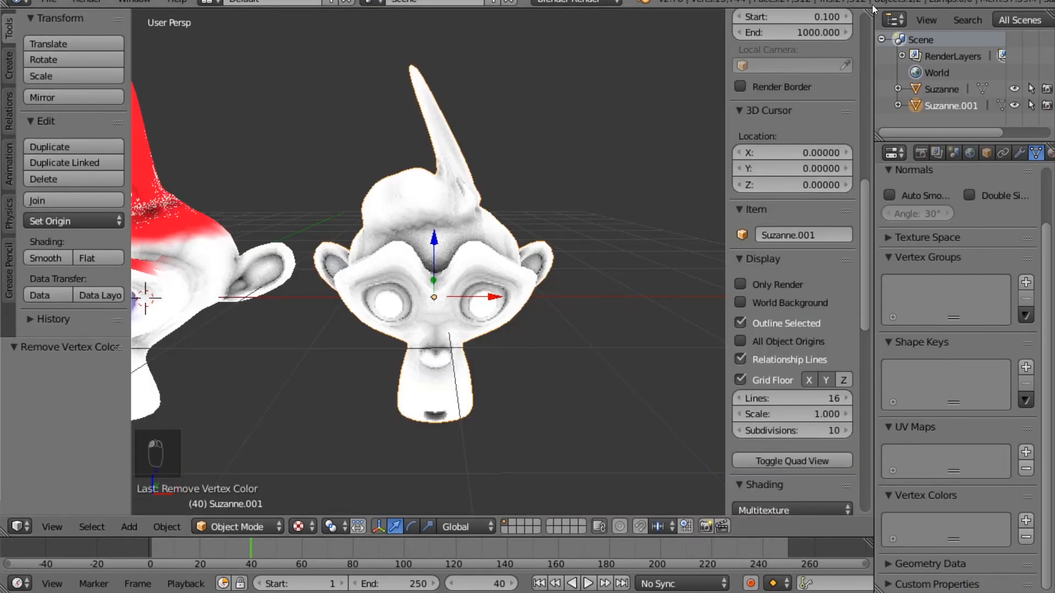
left_click_drag(870, 13, 548, 66)
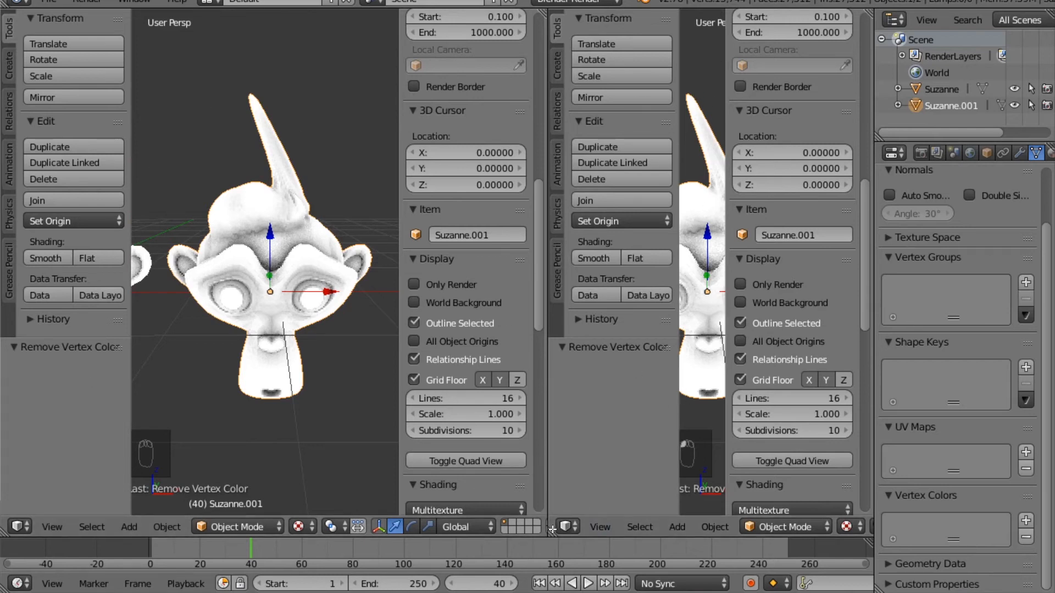
left_click_drag(552, 535, 219, 526)
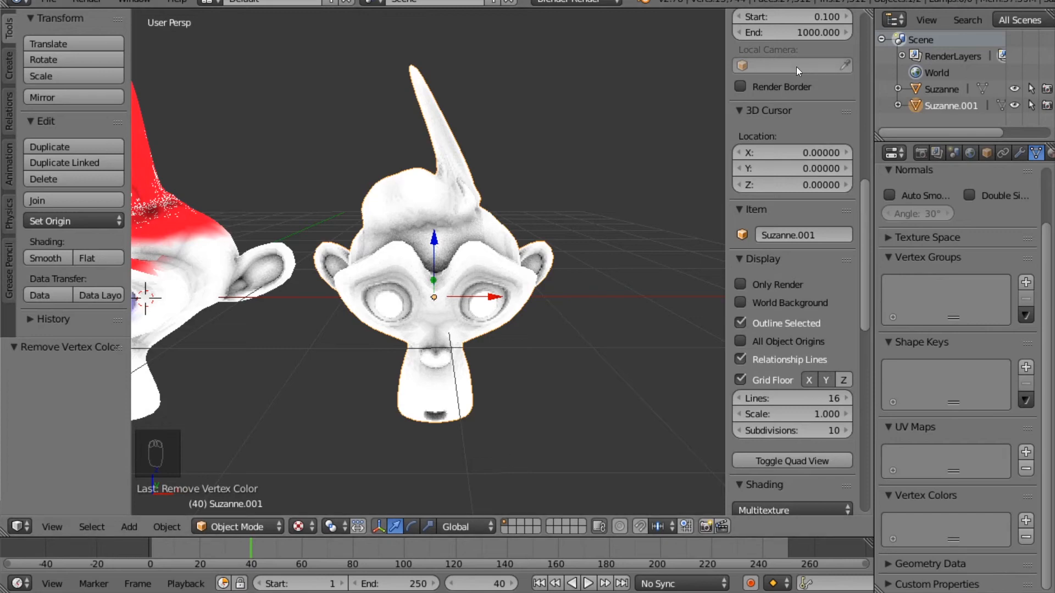
Step: Split the 3D View into two side-by-side areas and change the new one to a UV/Image Editor
left_click_drag(871, 21, 721, 22)
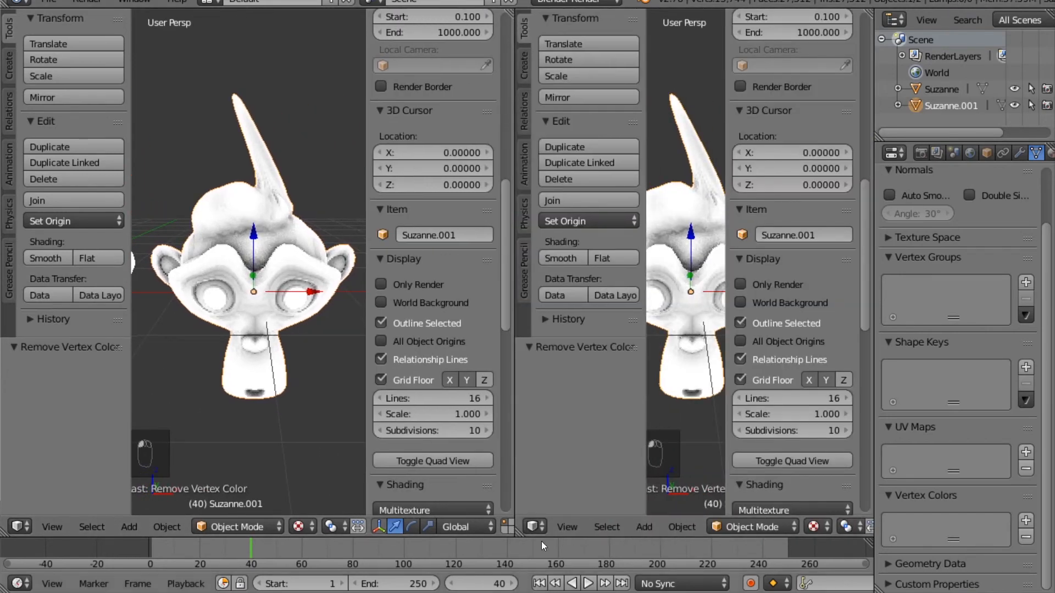
left_click(535, 527)
left_click(595, 400)
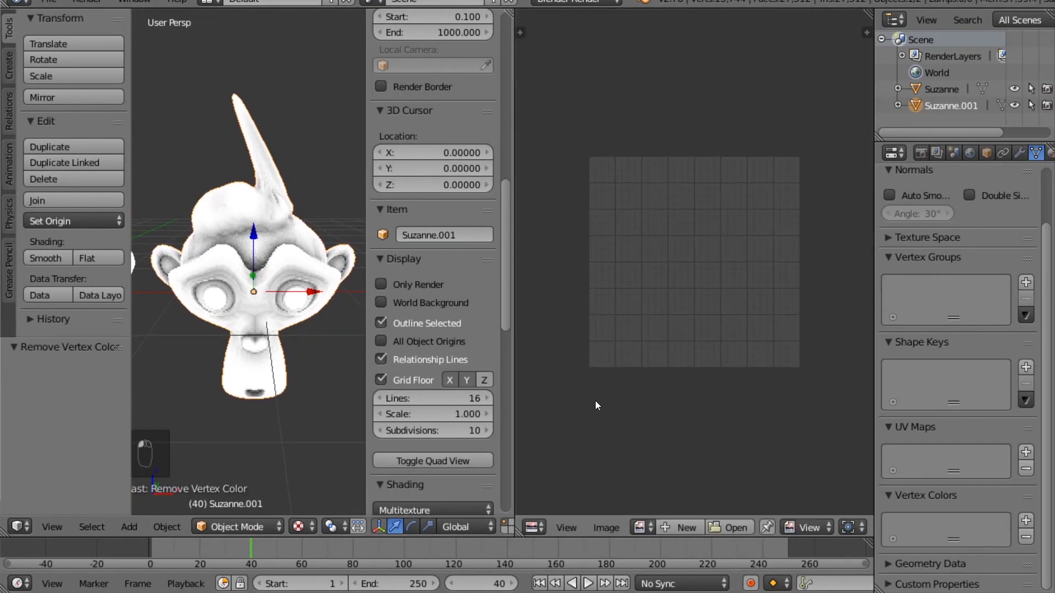
Step: Open the image uakari.jpg from the Downloads folder in the UV/Image Editor
left_click(646, 527)
left_click(728, 527)
scroll(102, 233, "down", 4)
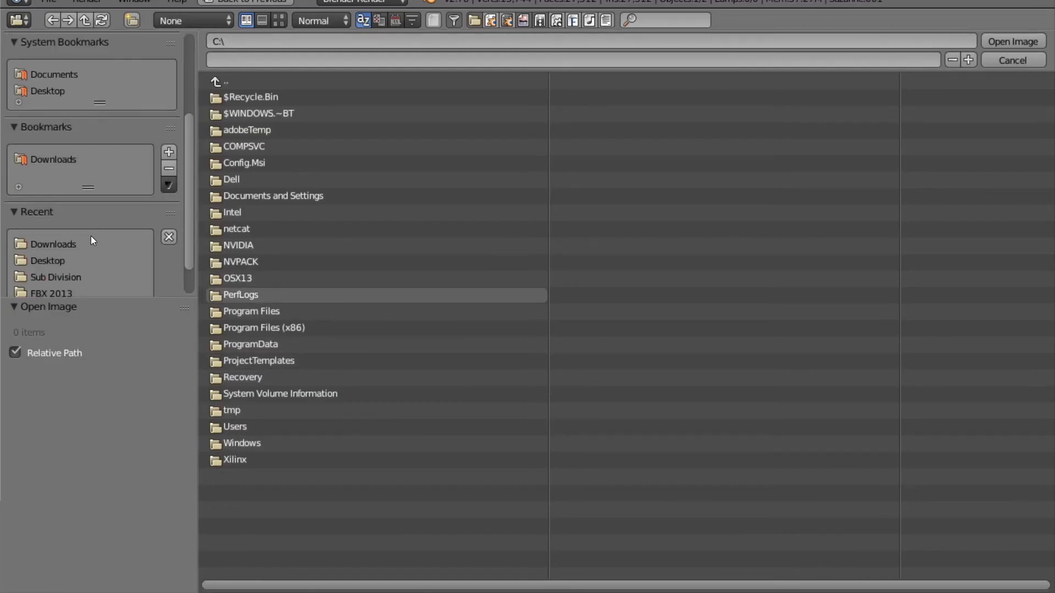
left_click(106, 163)
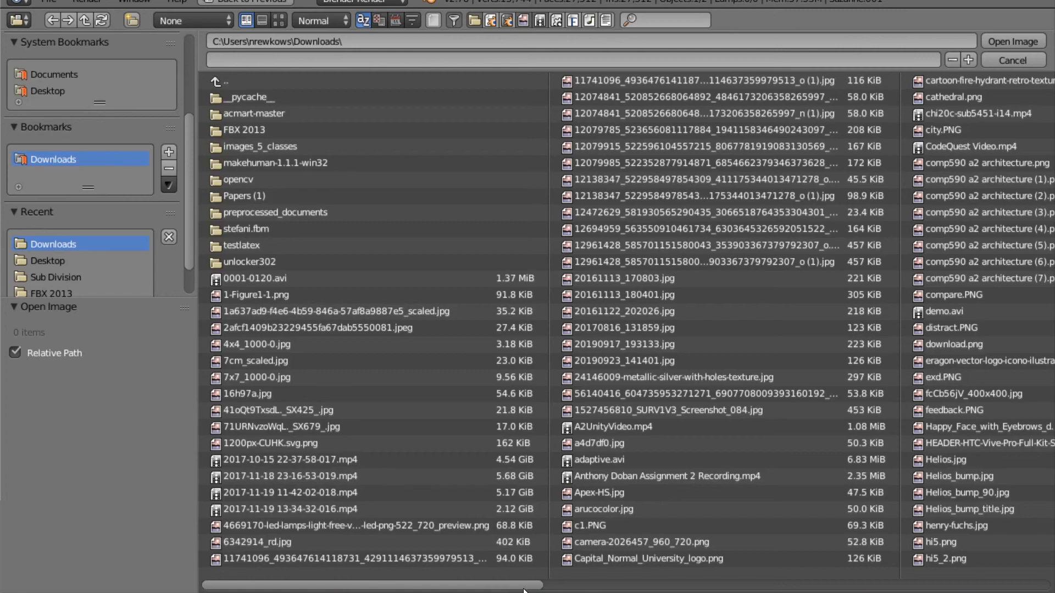
left_click_drag(552, 585, 1016, 583)
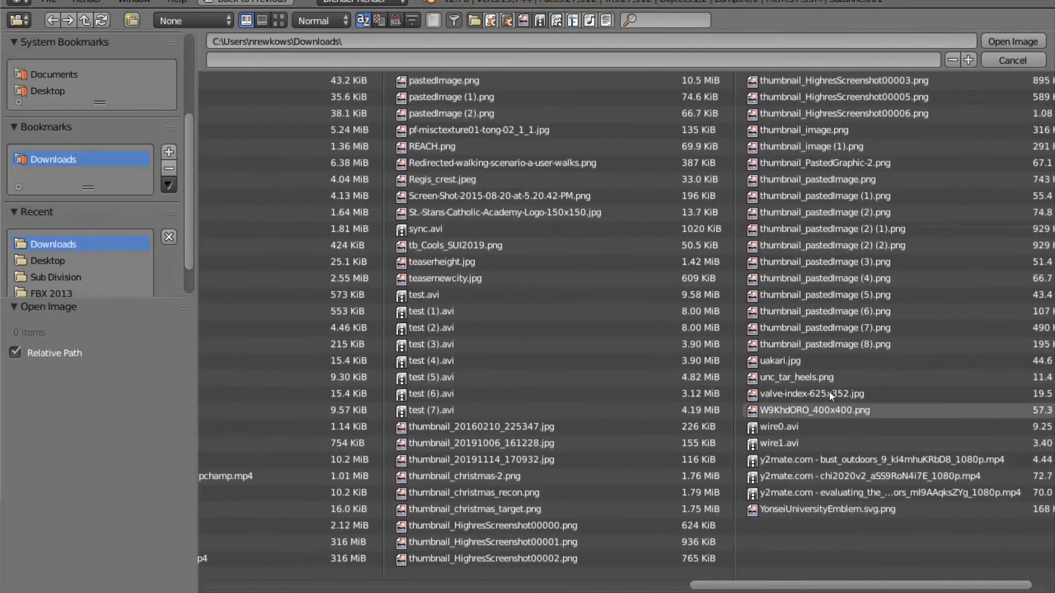
double_click(781, 362)
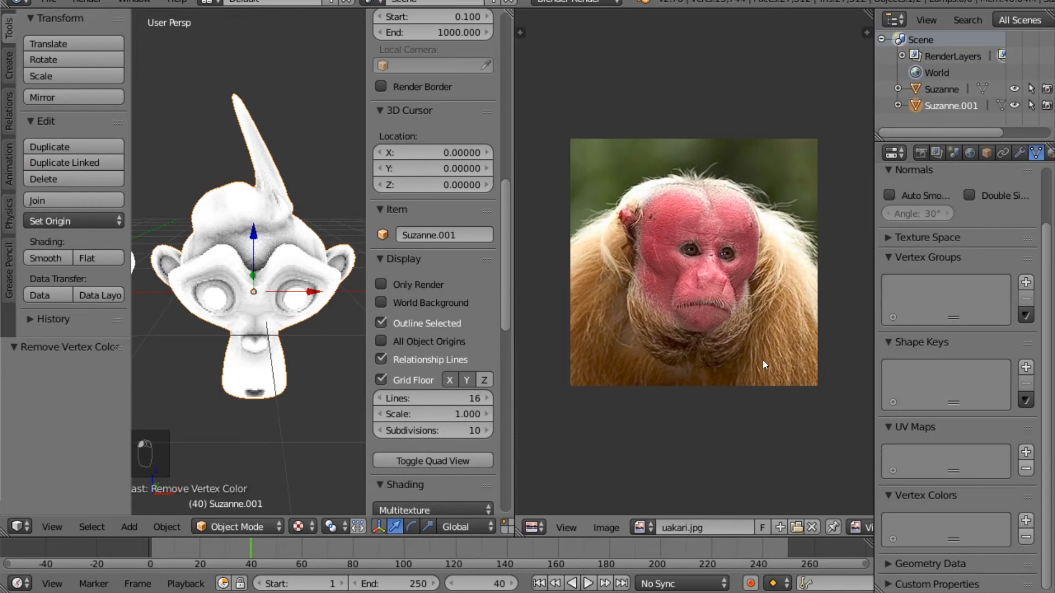
Step: Put the duplicated monkey in Edit Mode and select its entire mesh
key("Tab")
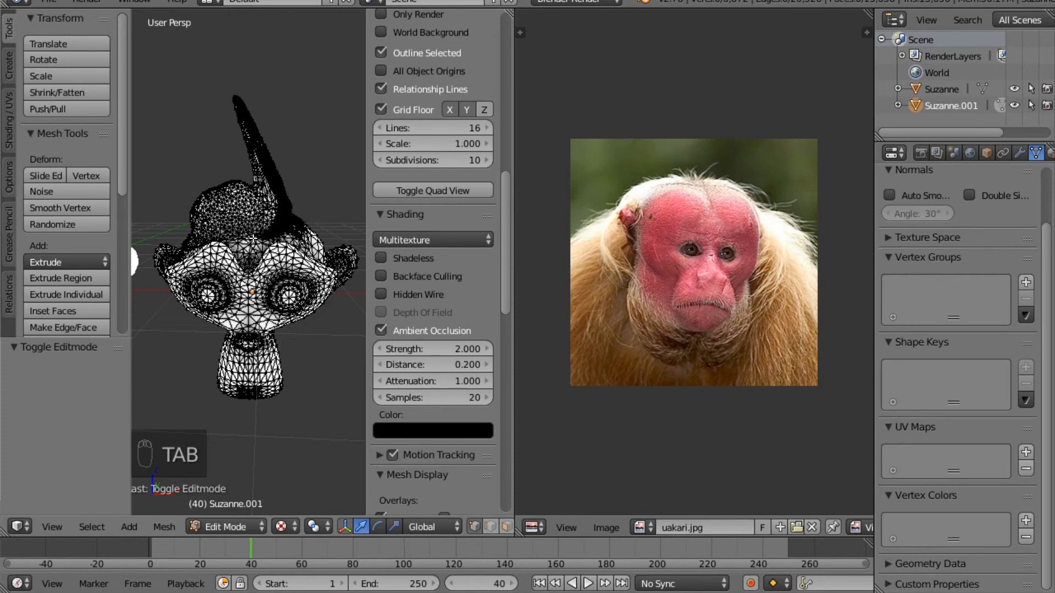
key("a")
key("a")
key("a")
key("a")
key("a")
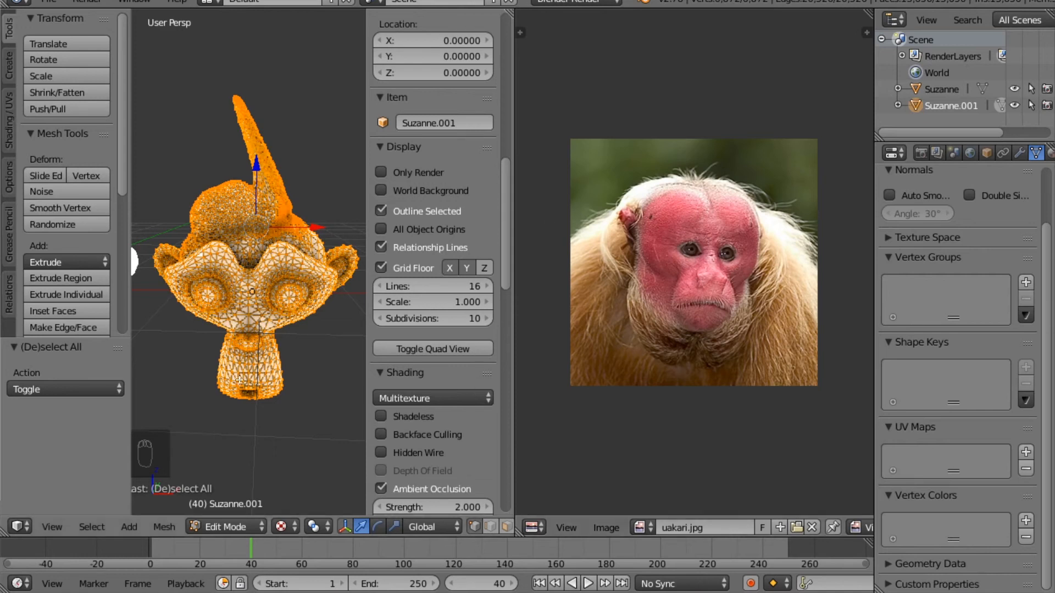
key("Tab")
key("Tab")
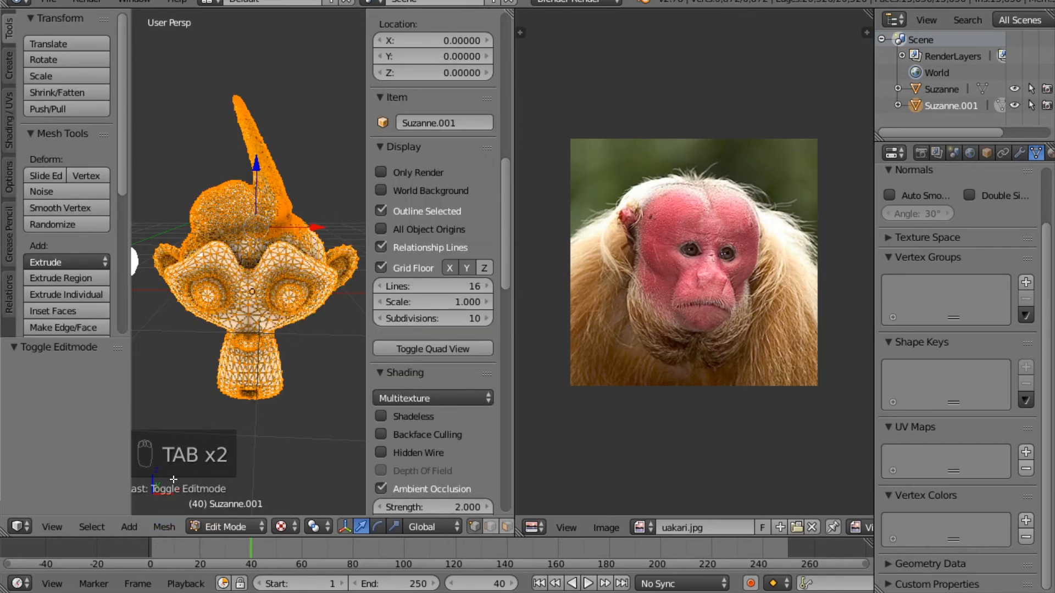
Step: Try the Angle Based Unwrap on the selected mesh of the duplicated monkey, and remove the UV map it produces
left_click(164, 528)
mouse_move(247, 400)
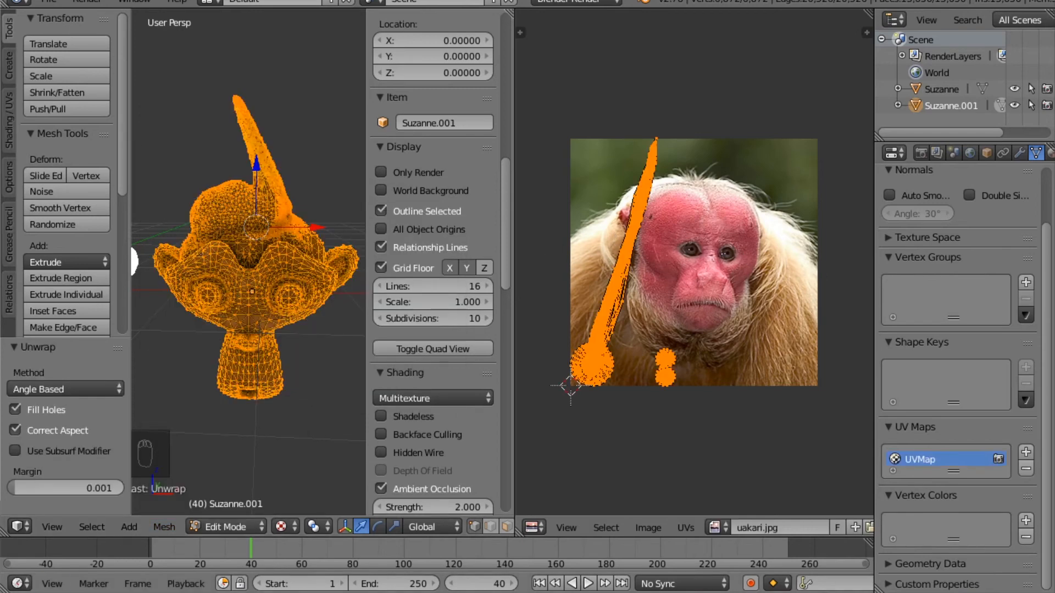
scroll(249, 286, "up", 5)
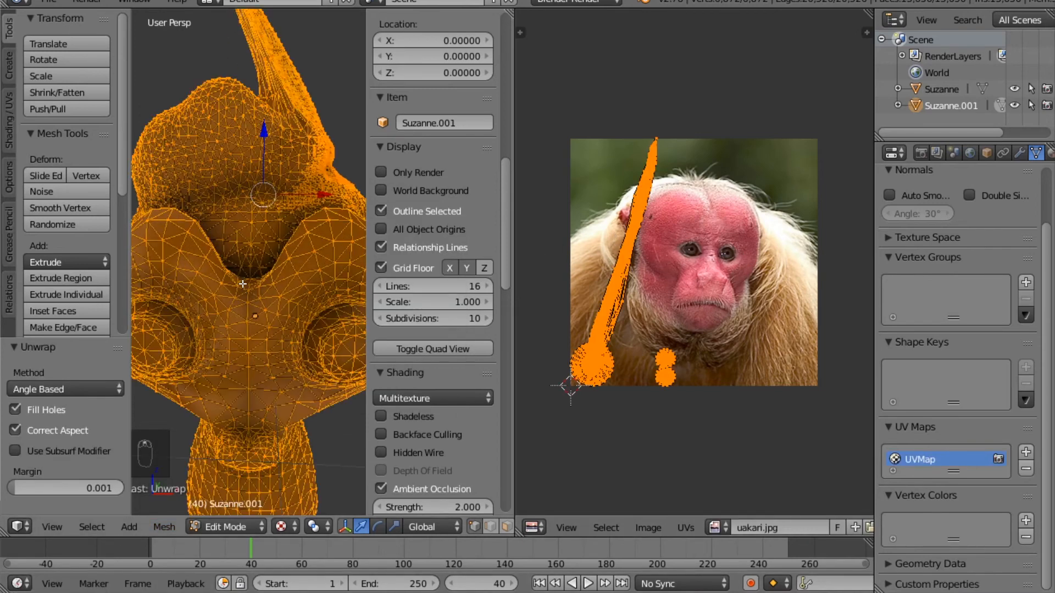
scroll(249, 286, "down", 2)
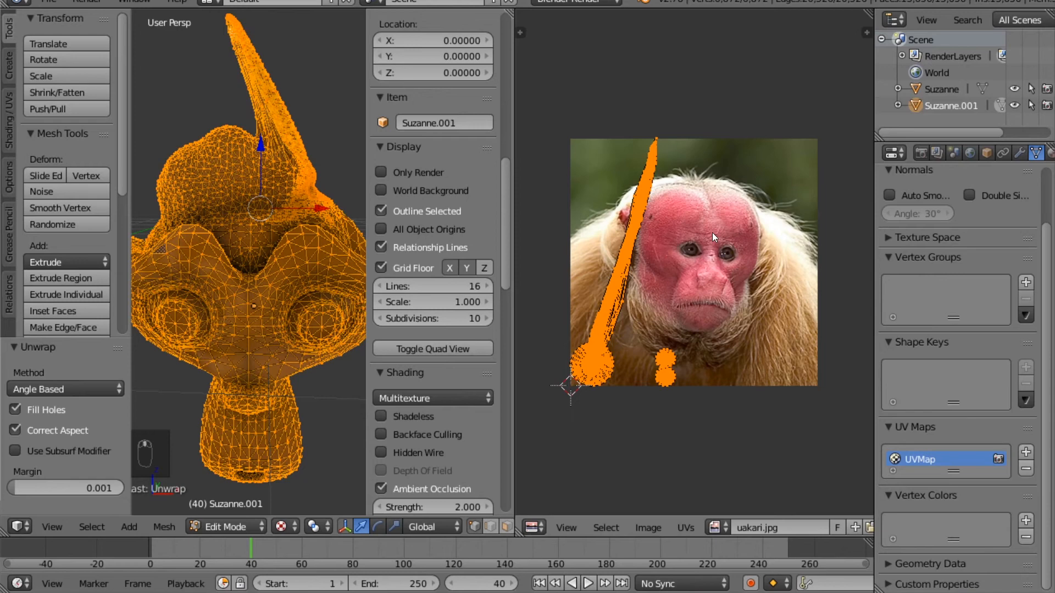
mouse_move(277, 303)
middle_mouse_down()
mouse_move(286, 293)
mouse_move(286, 310)
middle_mouse_up()
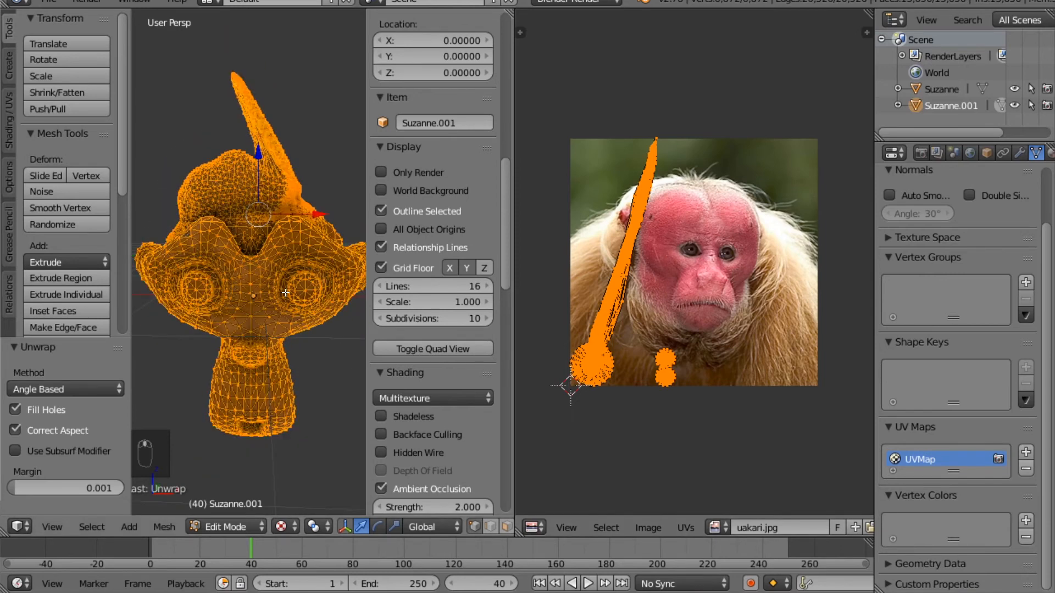
left_click(1026, 469)
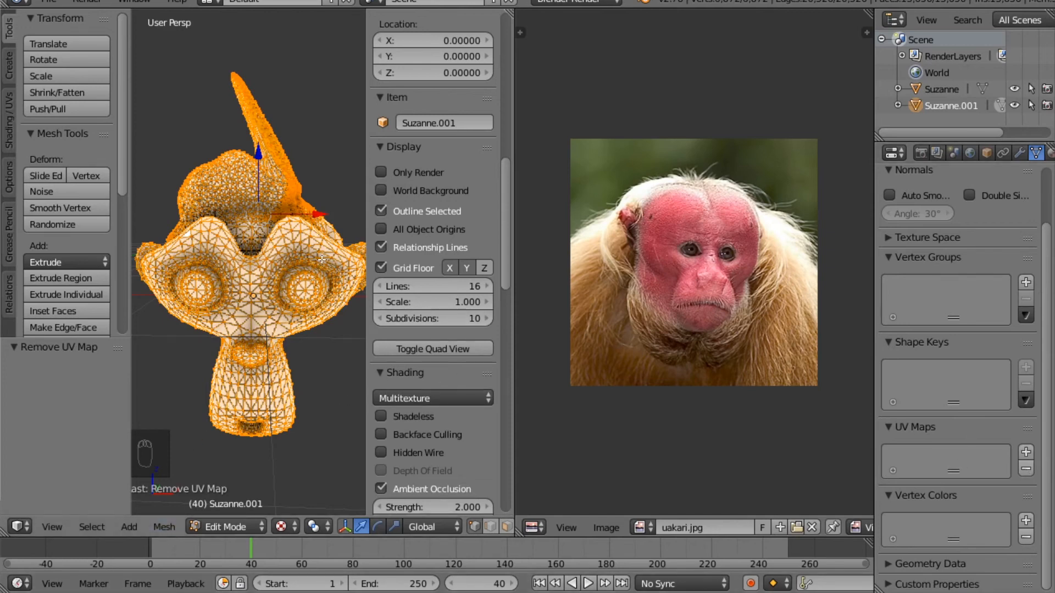
Step: UV unwrap the selected mesh with Project from View (Bounds) from a slightly angled front view
key("n")
left_click(170, 528)
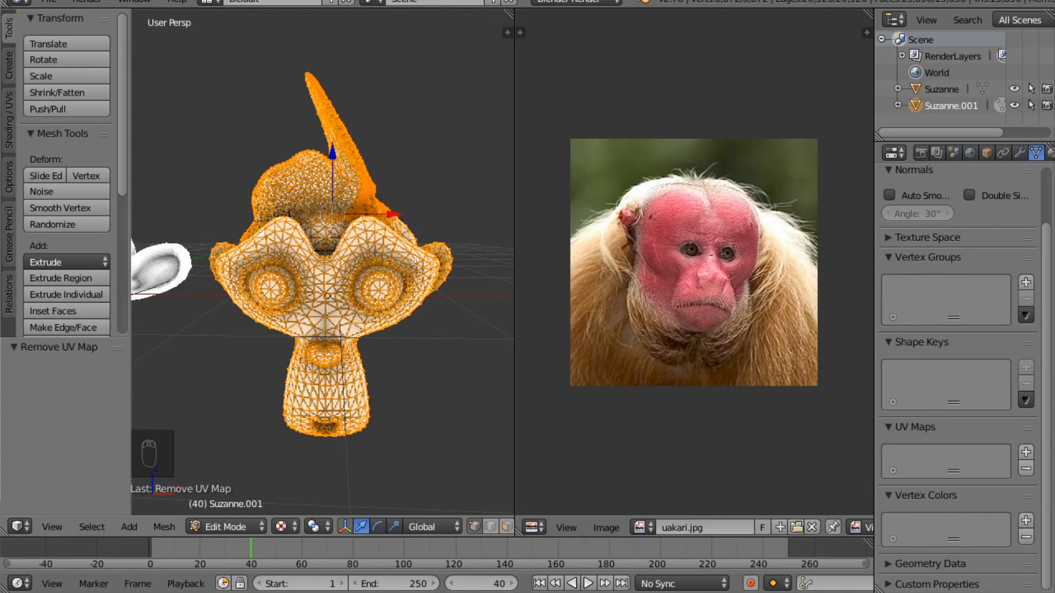
middle_click_drag(415, 259, 453, 255)
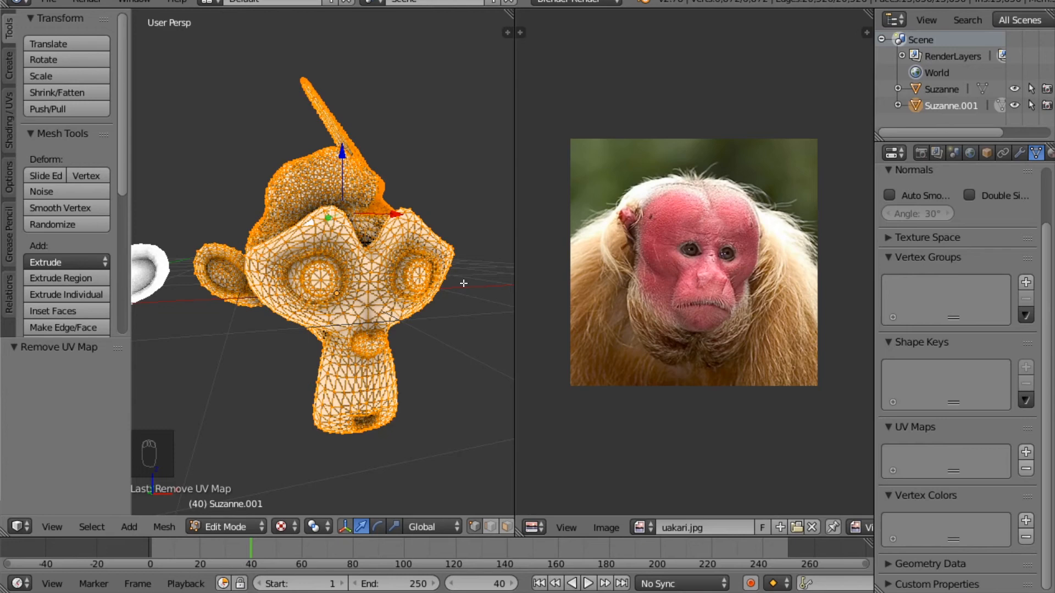
left_click(176, 527)
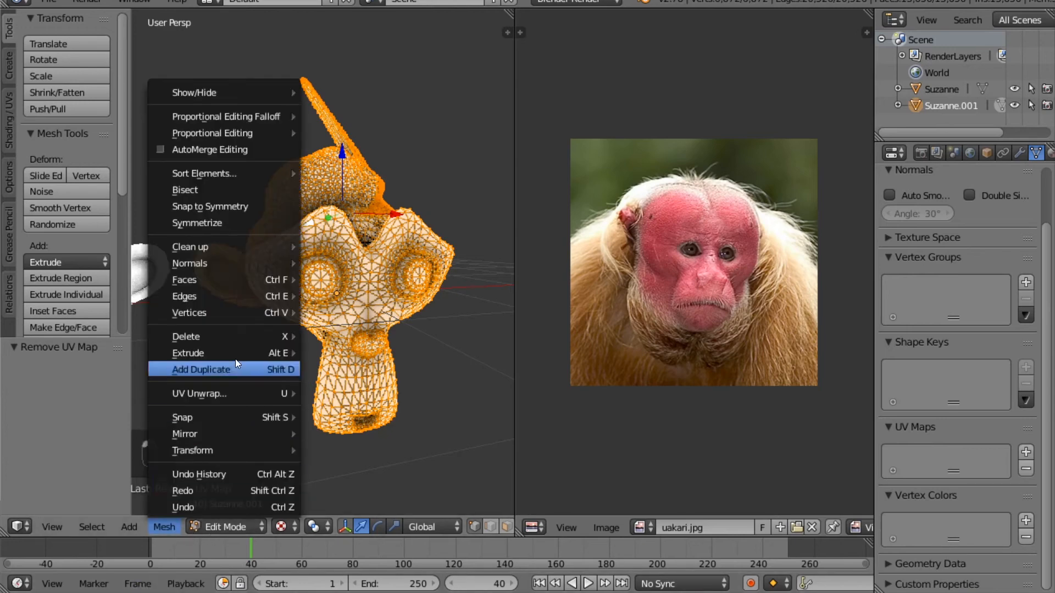
mouse_move(239, 394)
left_click(401, 369)
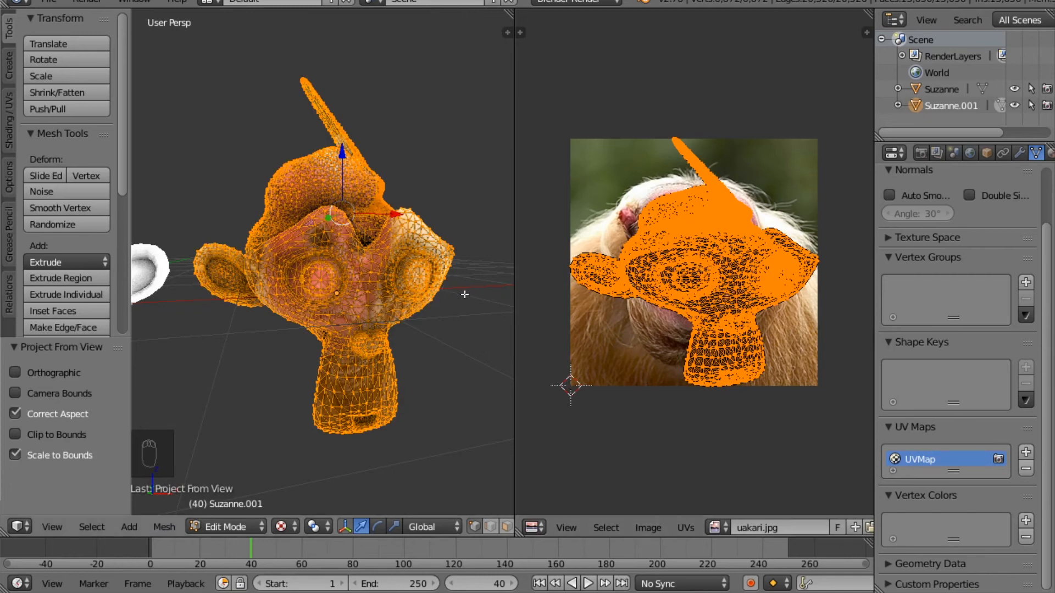
Step: Turn off the Faces, Edges and Creases overlays in the 3D View so the image shows on the mesh
key("n")
scroll(455, 288, "down", 10)
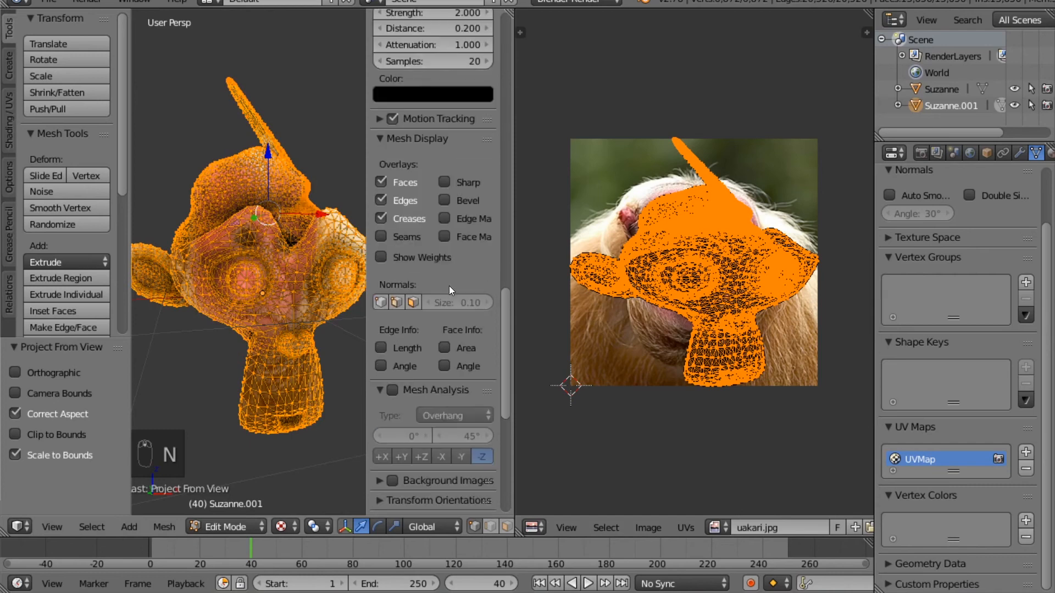
left_click(404, 219)
left_click(402, 200)
left_click(401, 180)
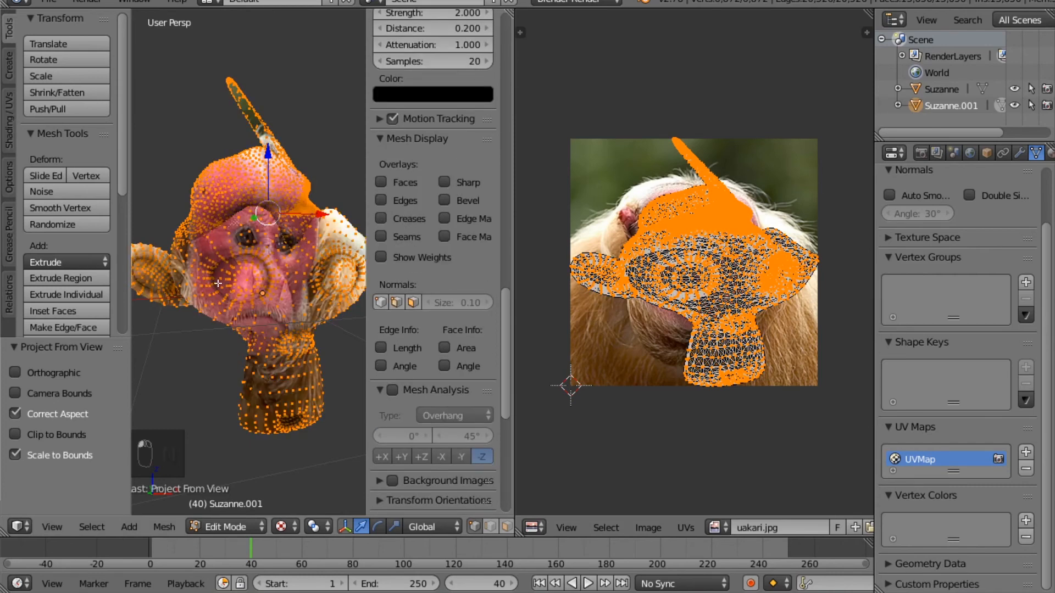
middle_click_drag(238, 321, 236, 320)
key("n")
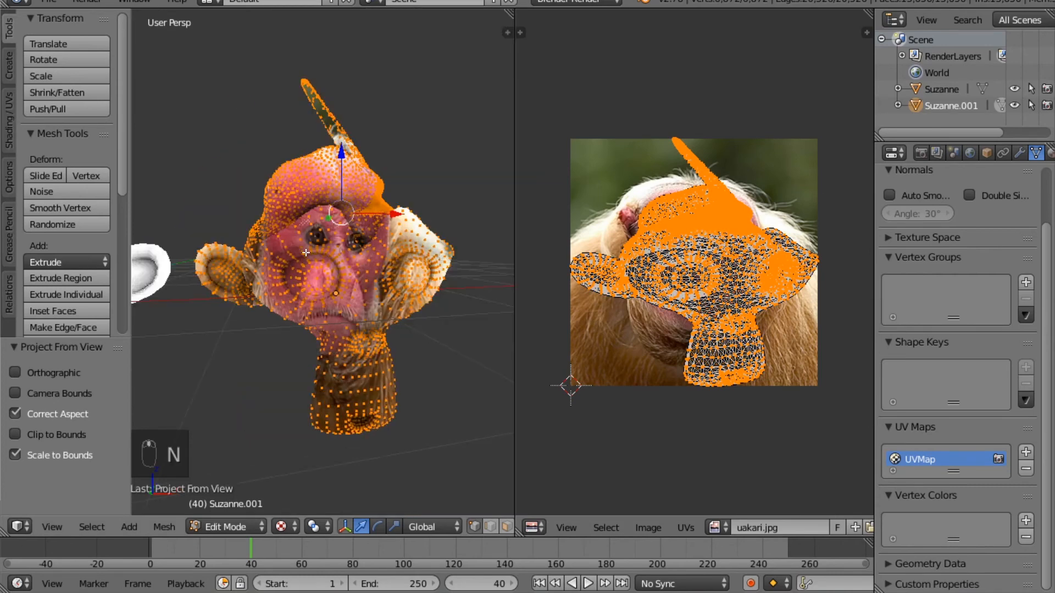
Step: Select all the projected UVs and move them over the image by about -0.090 in X and 0.133 in Y
scroll(334, 263, "up", 2)
scroll(335, 267, "down", 1)
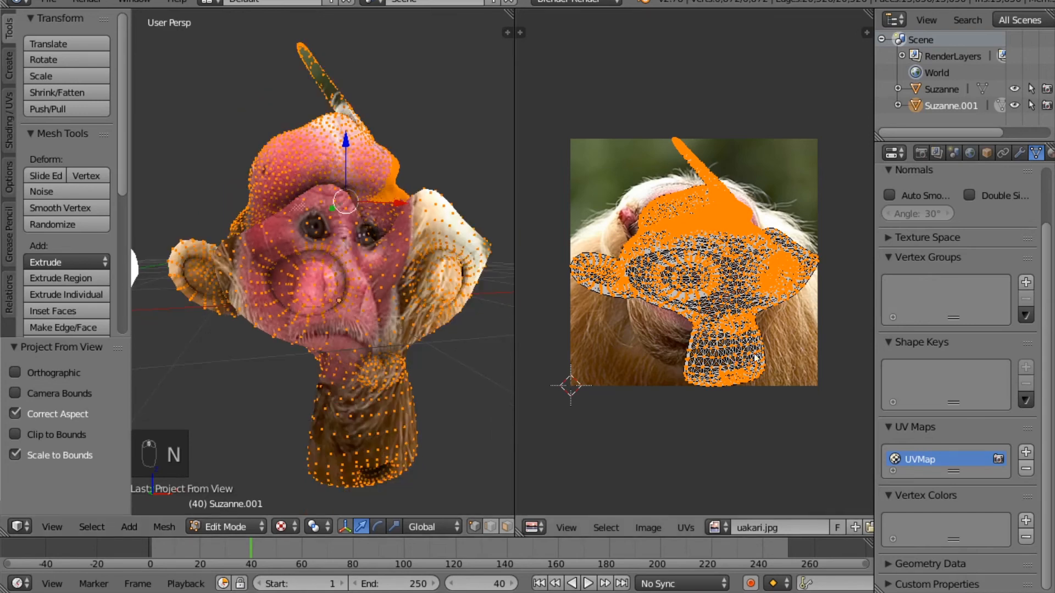
key("a")
key("a")
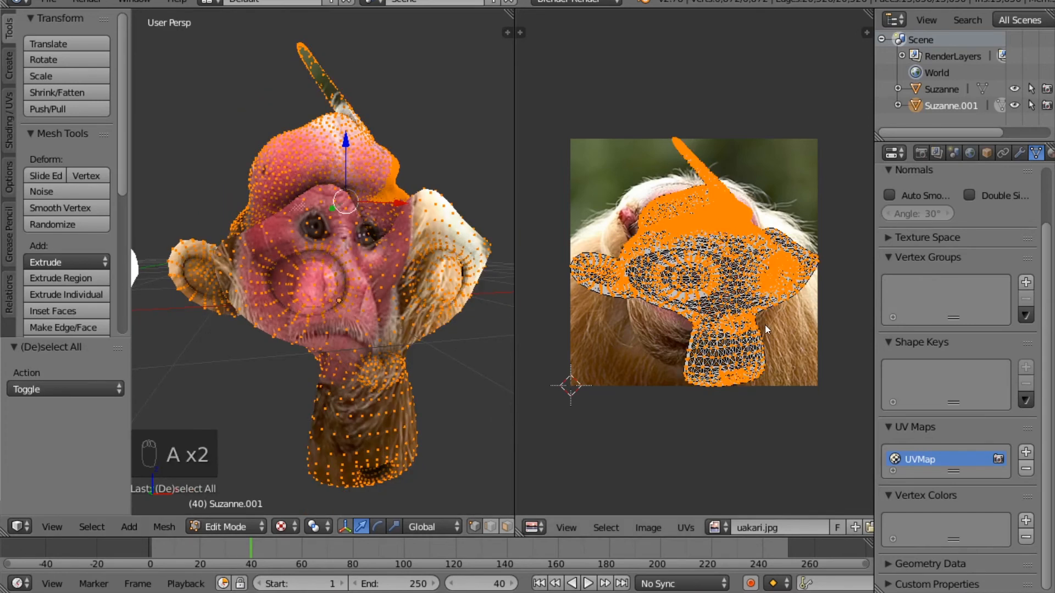
key("g")
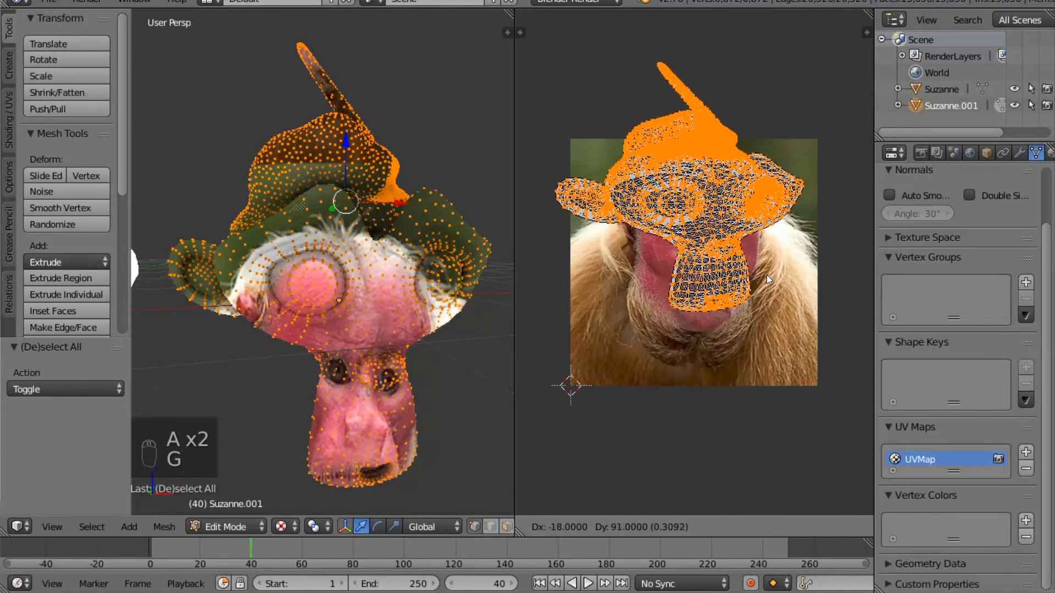
left_click(760, 315)
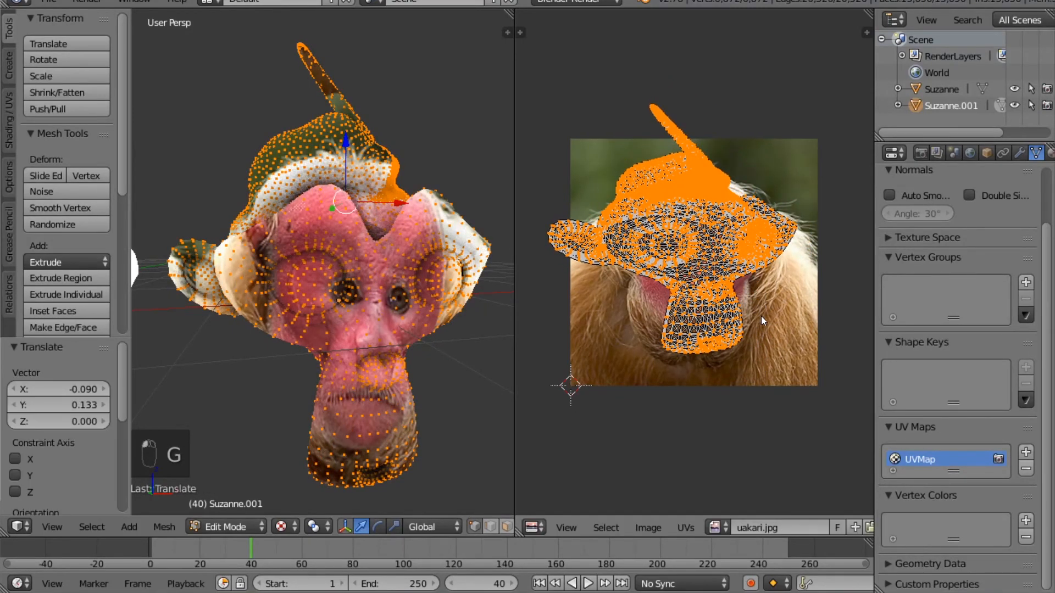
Step: Scale the UVs up by about 1.3 overall, and narrow them by about 0.677 along X only
key("s")
left_click(797, 335)
key("s")
key("x")
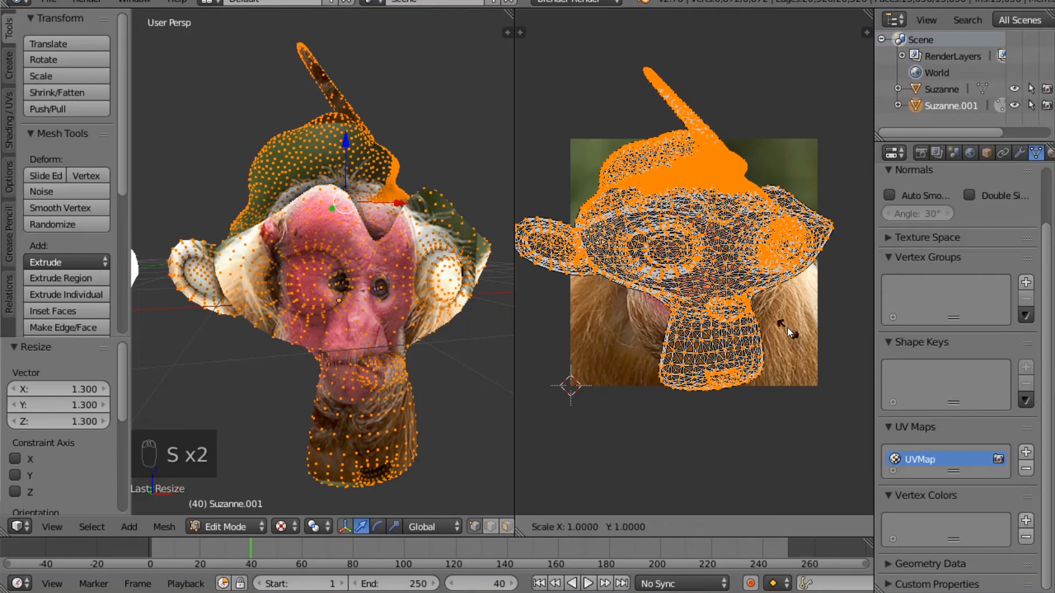
left_click(723, 324)
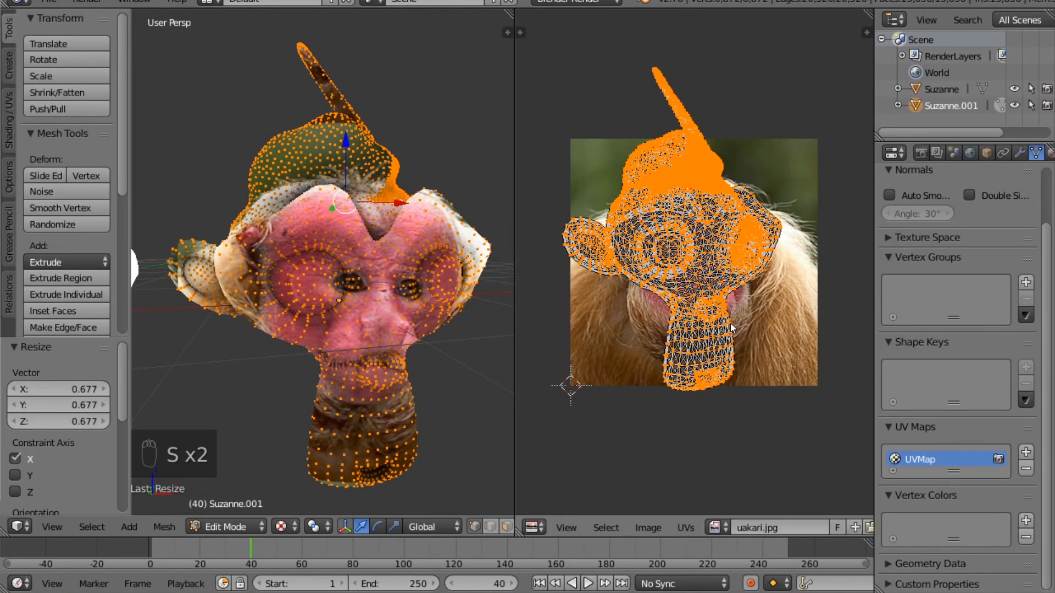
Step: Move the UVs by about 0.060 in X and -0.040 in Y, and rotate them by about 8 degrees
key("g")
left_click(745, 332)
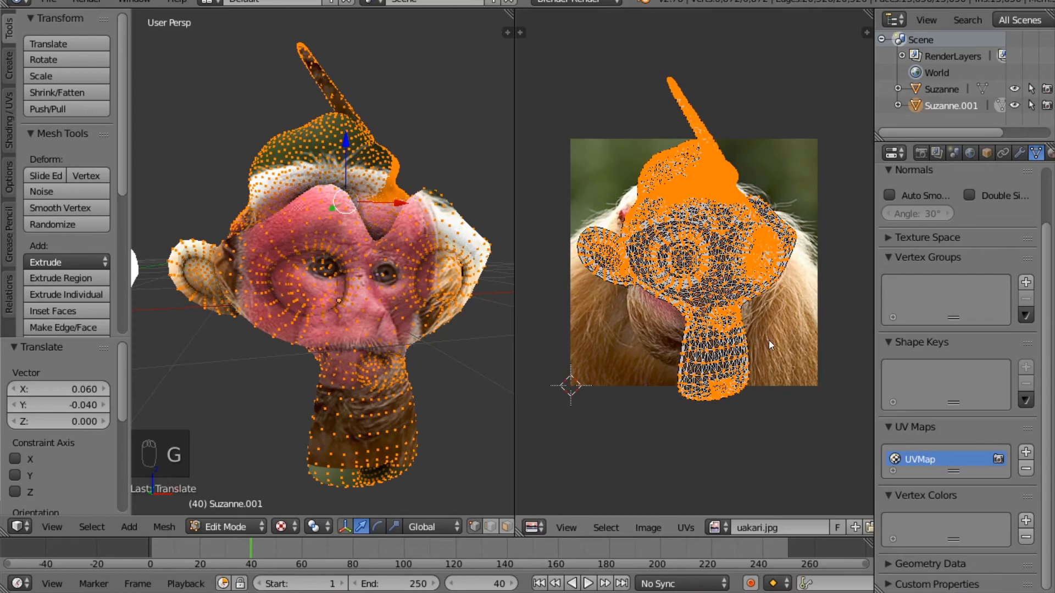
key("r")
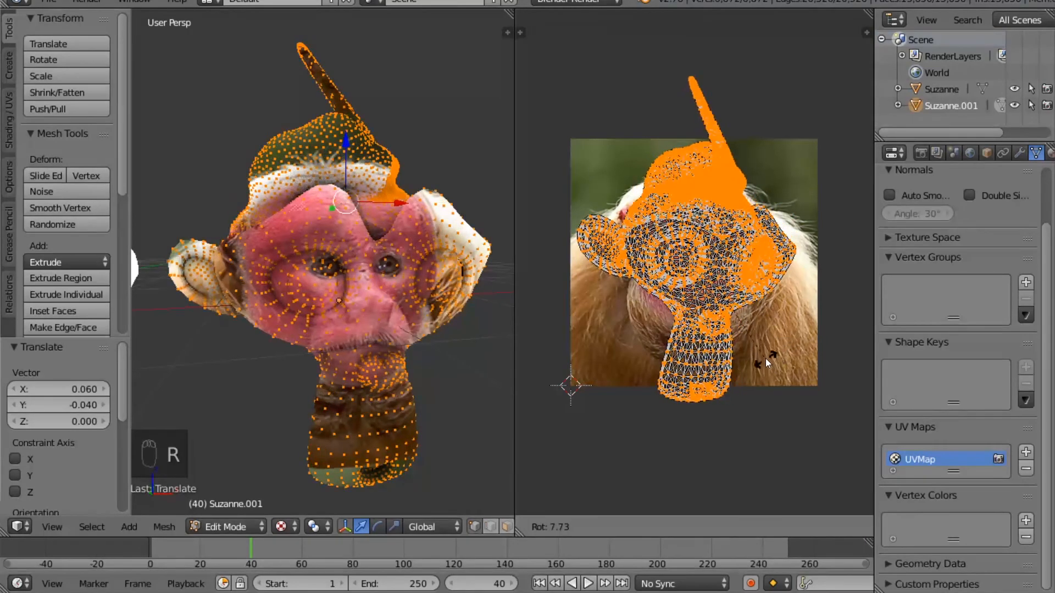
left_click(763, 354)
Step: Scale the UVs by about 0.474 and move them by about 0.047 in X and -0.003 in Y, aligning both eyes
key("s")
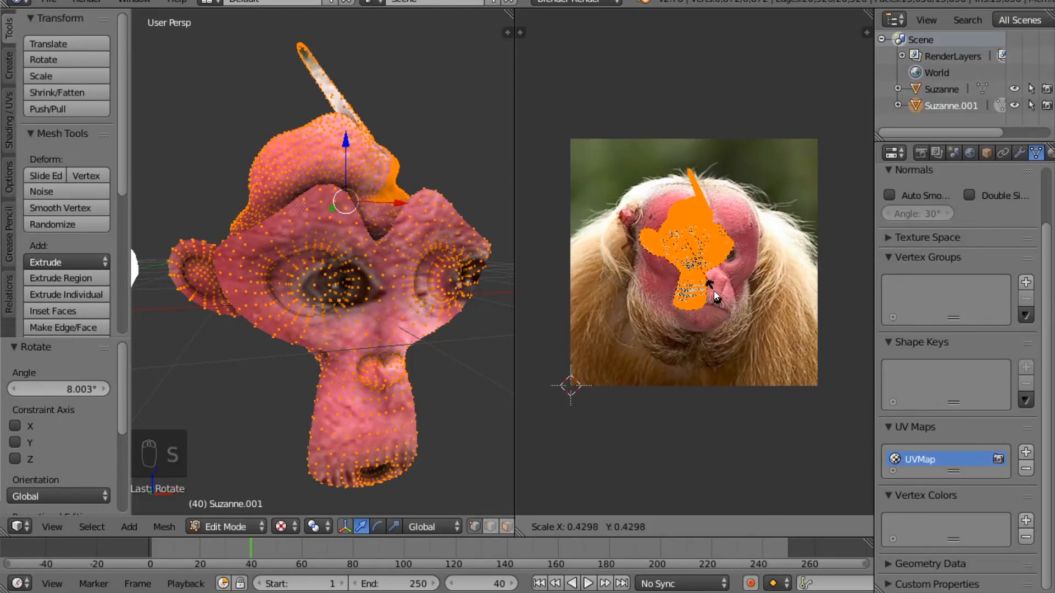
left_click(720, 295)
key("g")
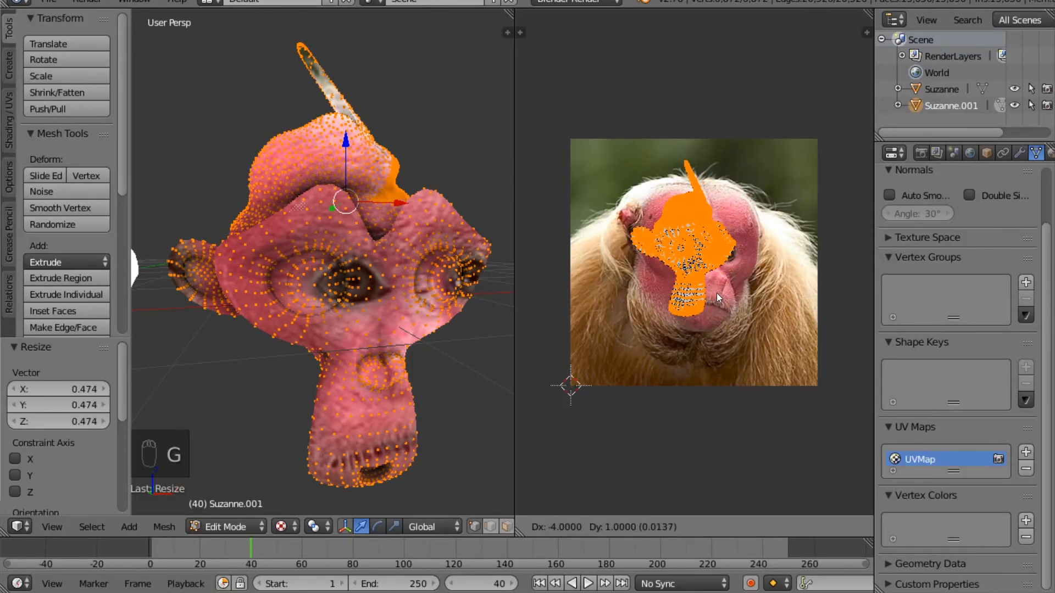
left_click(731, 296)
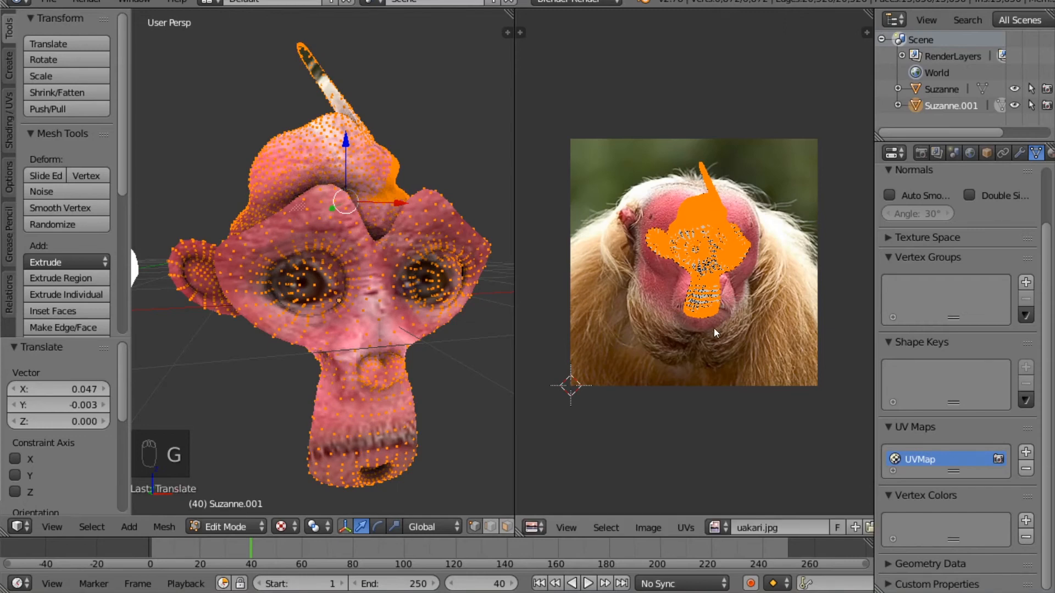
mouse_move(372, 367)
middle_mouse_down()
mouse_move(406, 365)
mouse_move(380, 368)
middle_mouse_up()
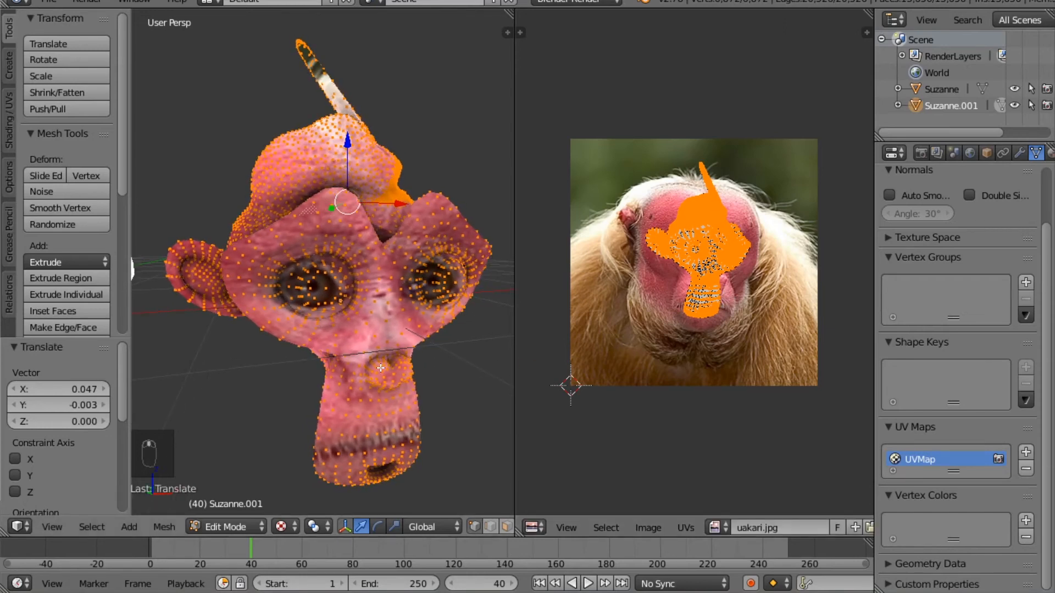
scroll(731, 314, "up", 4)
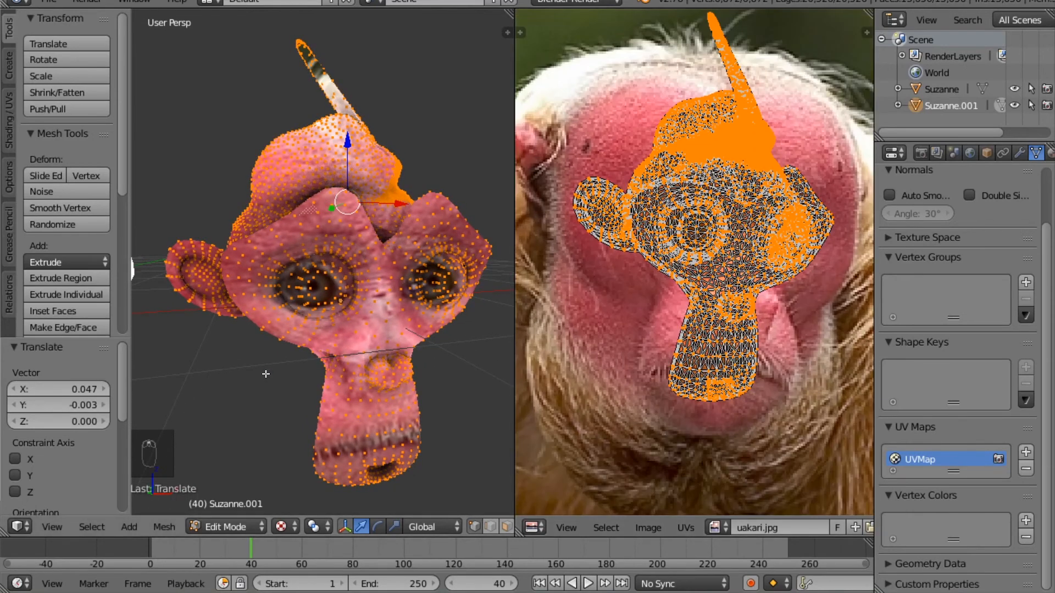
Step: Remove the UV map and unwrap the mesh with Sphere Projection from behind the monkey's head
middle_click_drag(266, 374, 329, 358)
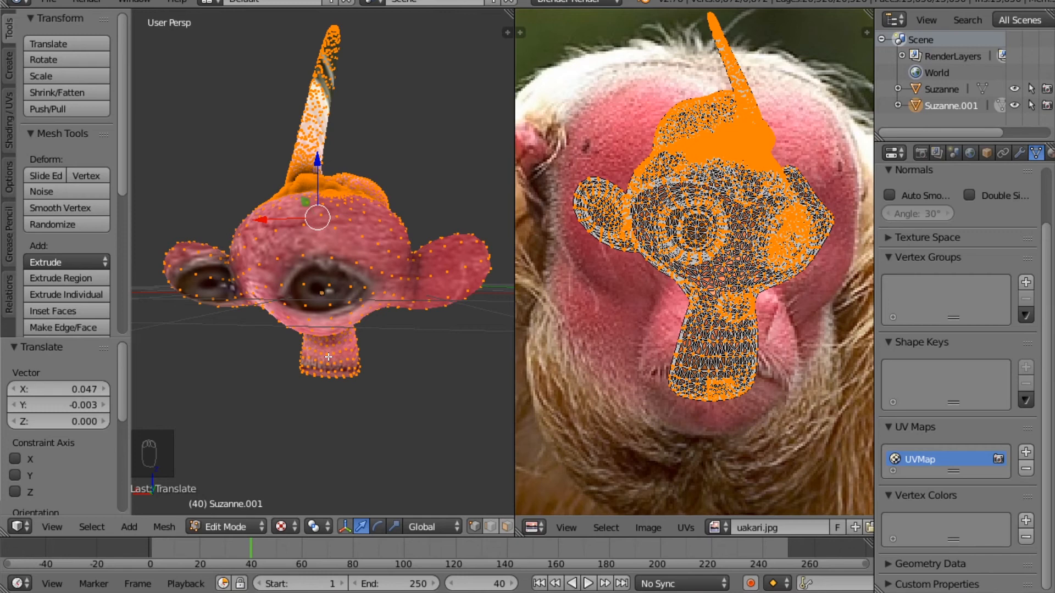
left_click(1026, 470)
left_click(160, 522)
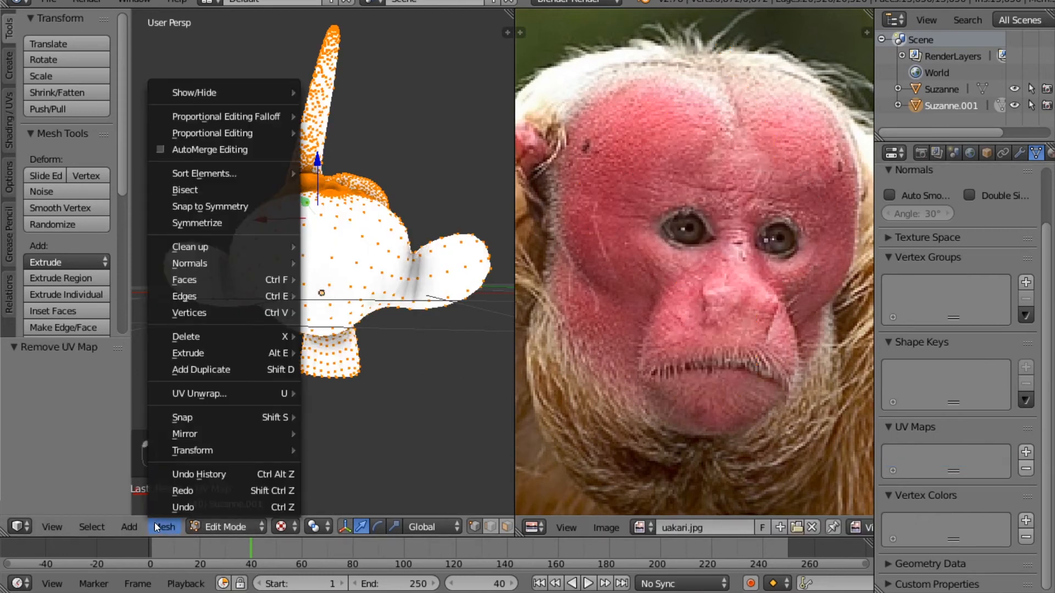
mouse_move(239, 392)
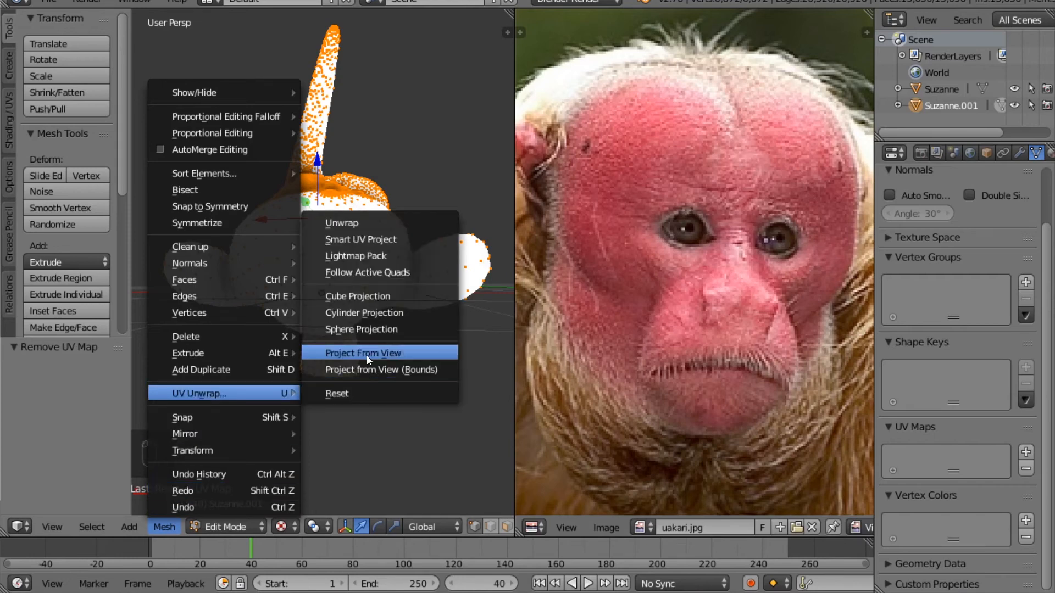
left_click(376, 329)
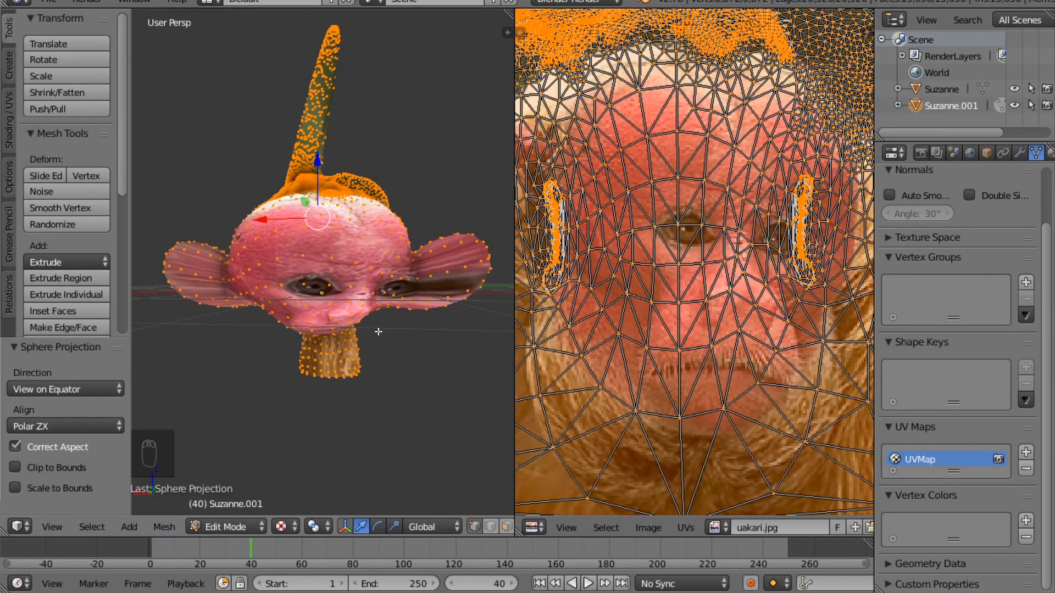
Step: Remove the rear-view UV map and unwrap the mesh again with Sphere Projection while facing the monkey's front
middle_click_drag(398, 372, 292, 379)
scroll(321, 363, "down", 3)
middle_click_drag(398, 372, 429, 367)
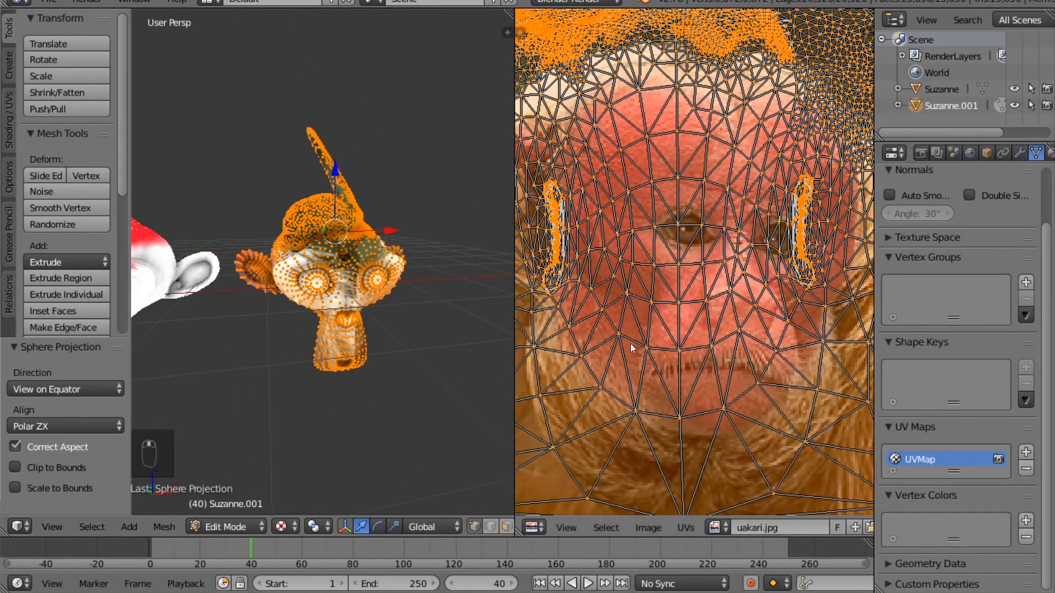
scroll(631, 344, "down", 8)
scroll(665, 338, "up", 4)
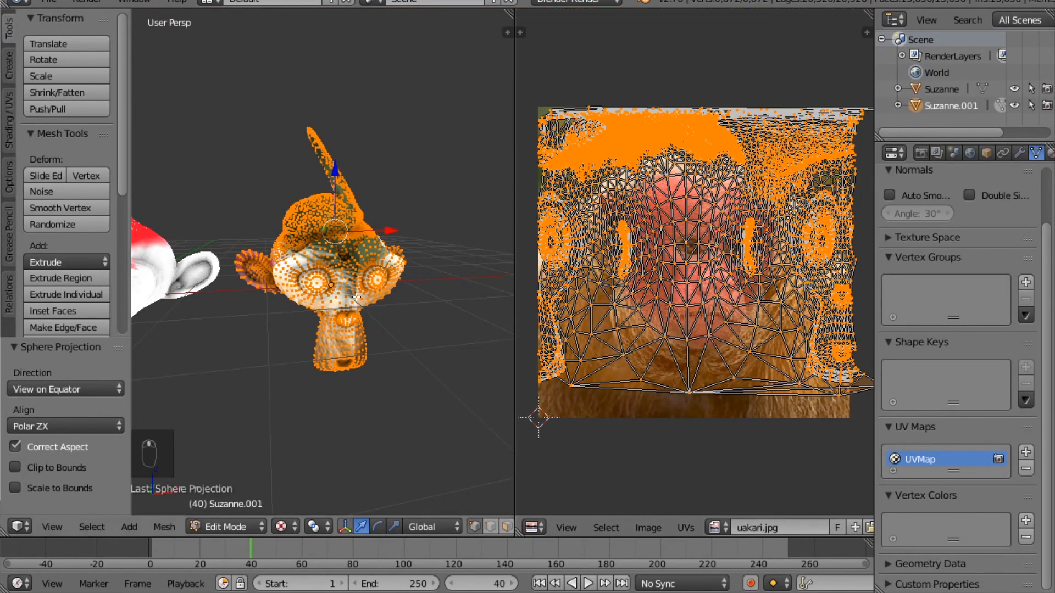
middle_click_drag(351, 293, 341, 292)
left_click(1027, 468)
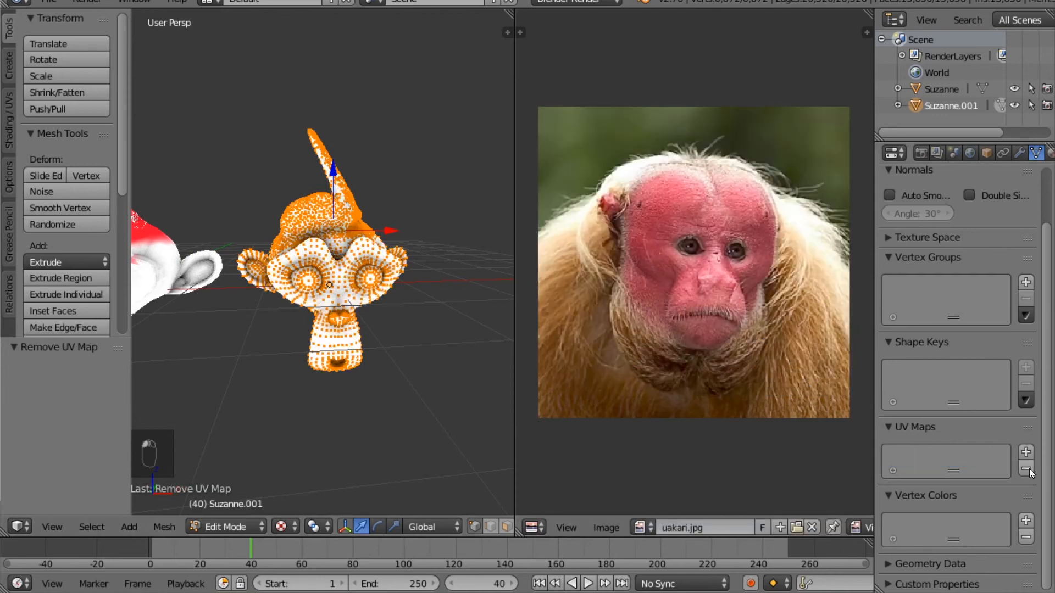
left_click(171, 527)
left_click(171, 528)
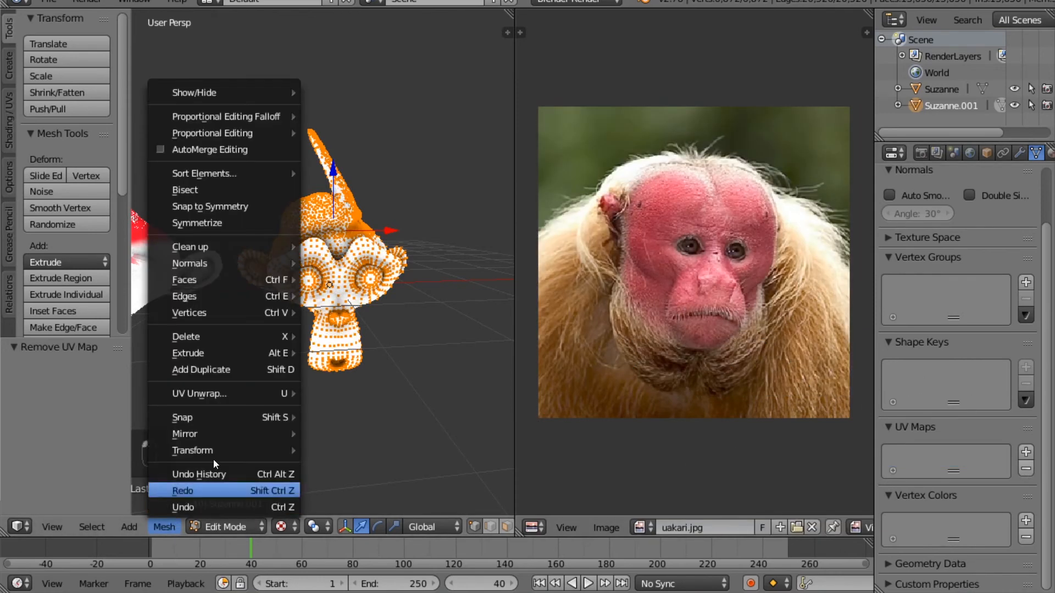
mouse_move(248, 399)
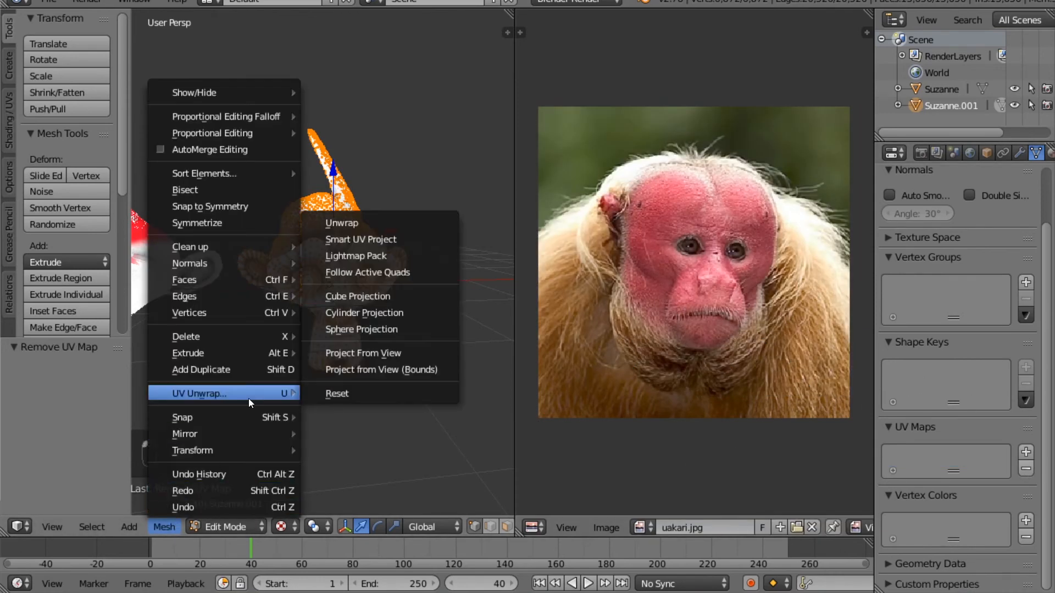
left_click(385, 329)
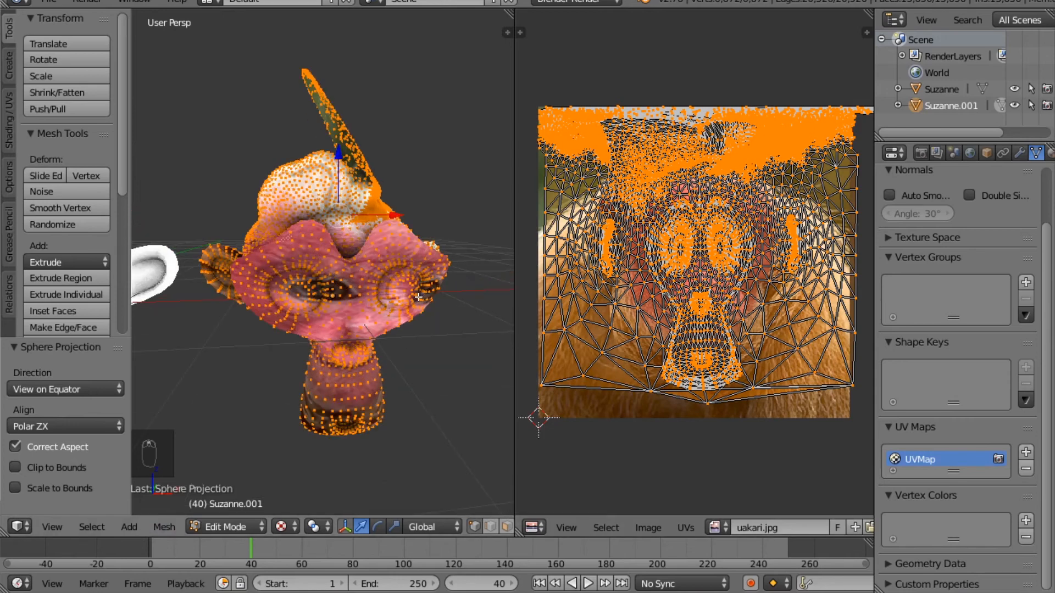
Step: Move the UVs by about 0.040 in X and -0.013 in Y, centring the photo's eyes on the monkey's face
scroll(418, 307, "up", 4)
scroll(411, 337, "down", 1)
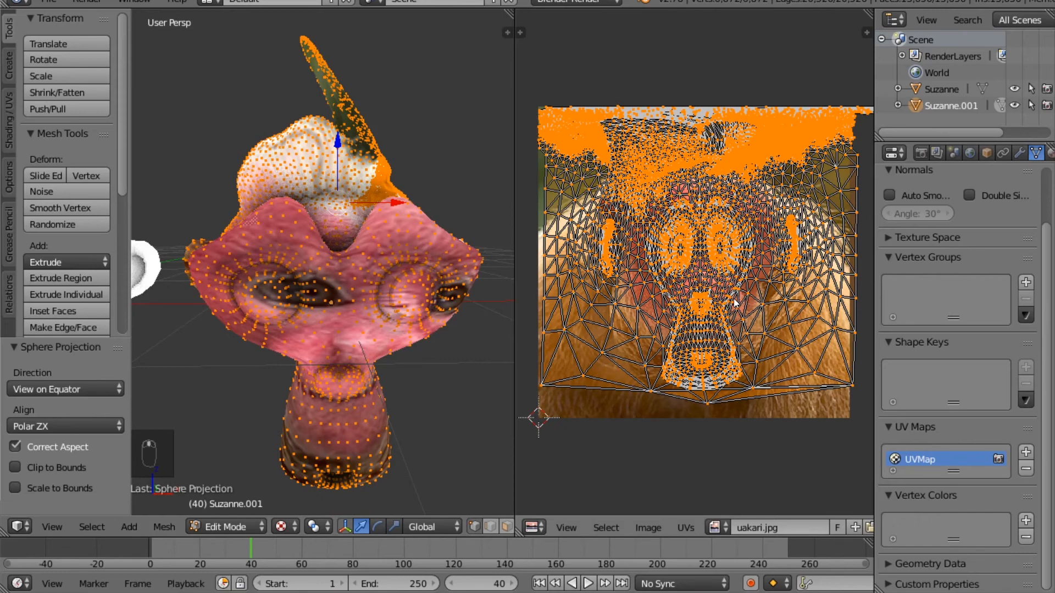
scroll(739, 300, "up", 2)
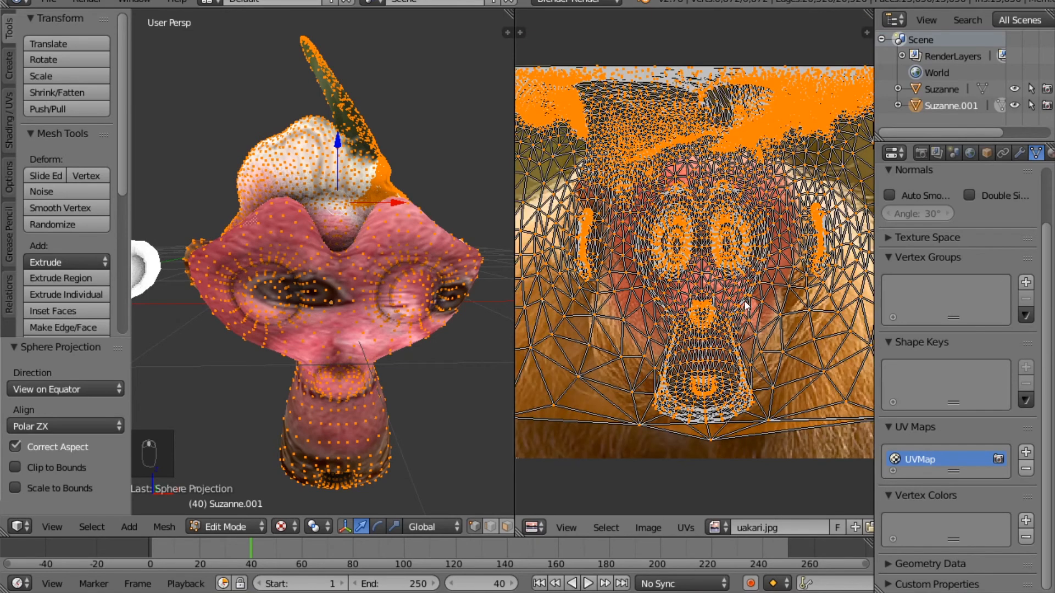
key("g")
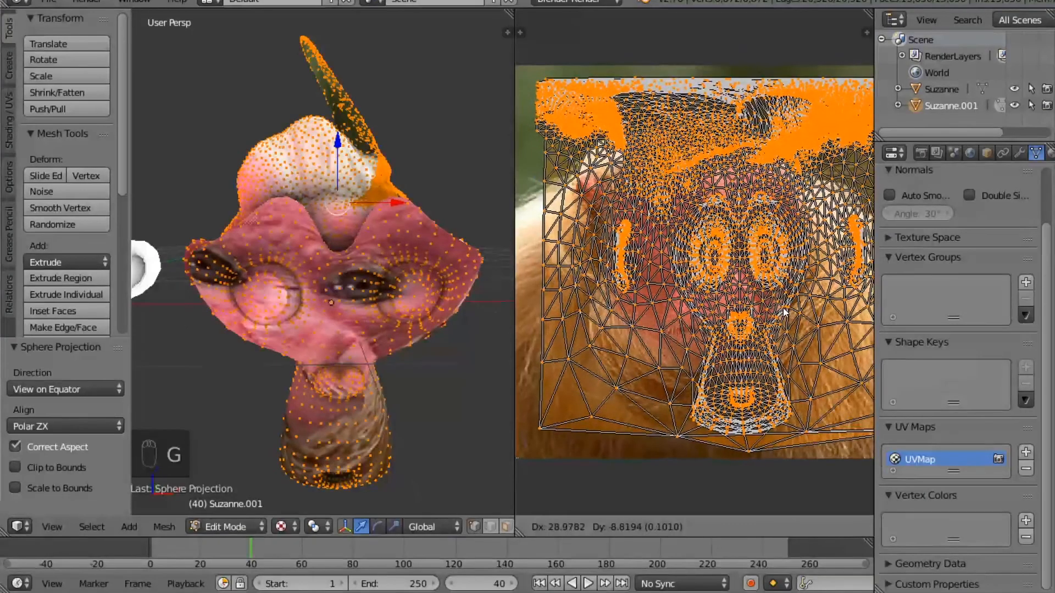
left_click(762, 306)
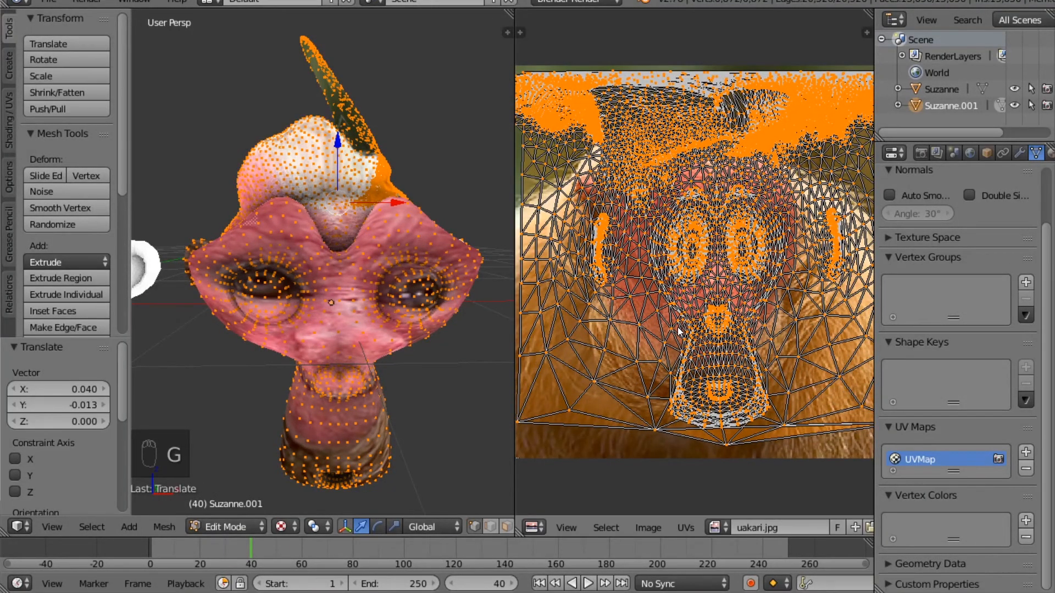
Step: Scale the UVs by about 0.644 along Y and move them by about 0.021 in Y to realign the eyes
key("s")
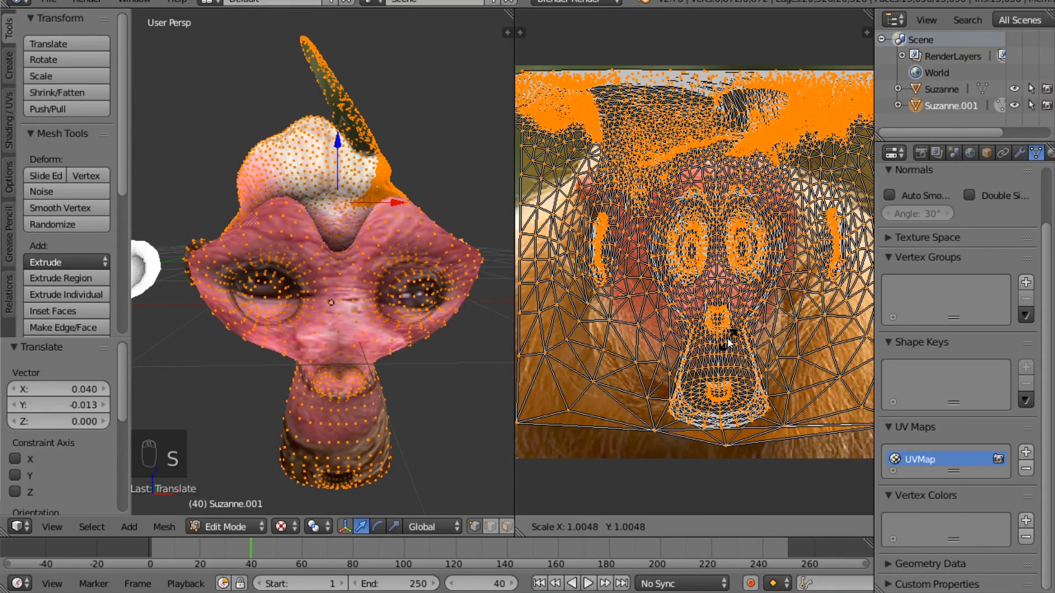
key("y")
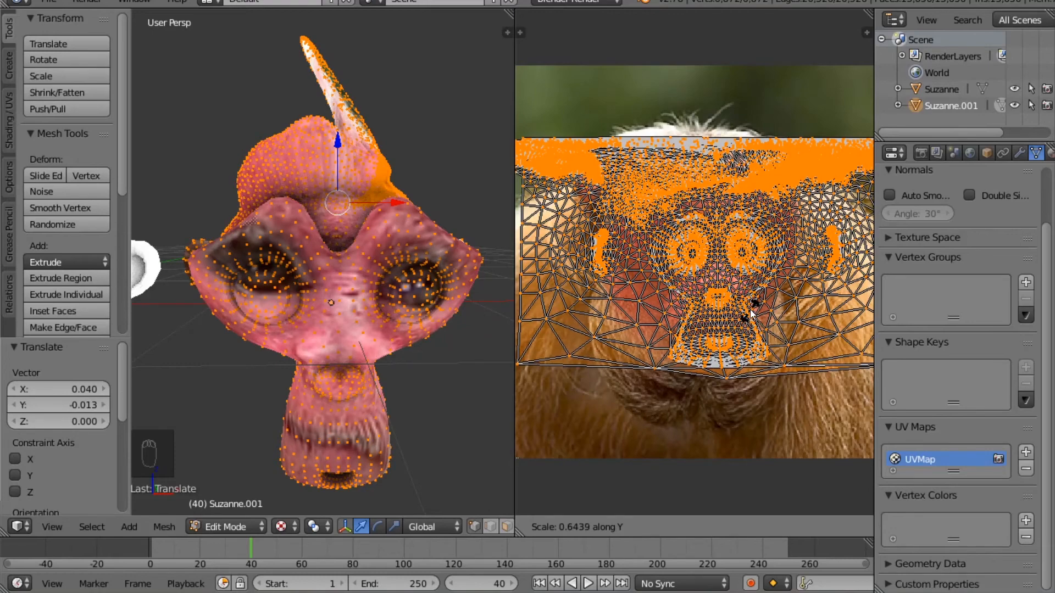
left_click(750, 309)
key("g")
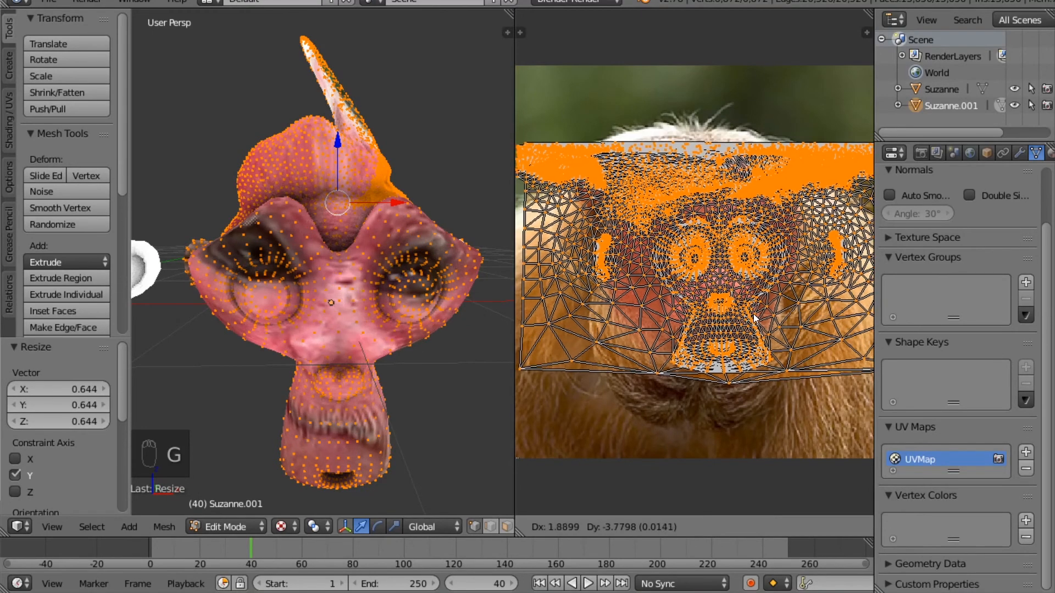
left_click(750, 302)
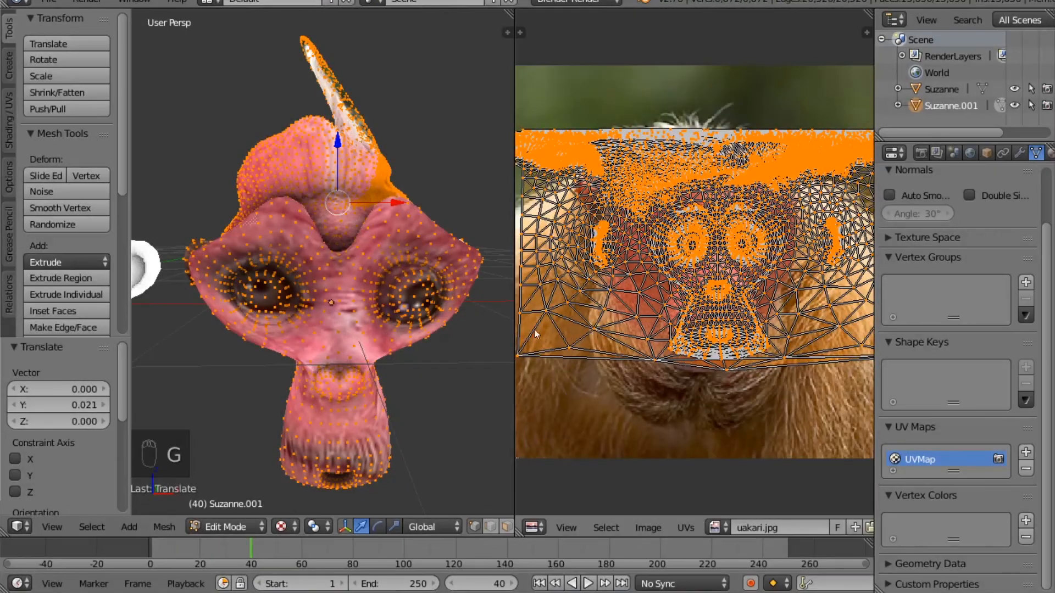
Step: Leave Edit Mode and switch the textured monkey to Vertex Paint mode
middle_click_drag(462, 327, 496, 377)
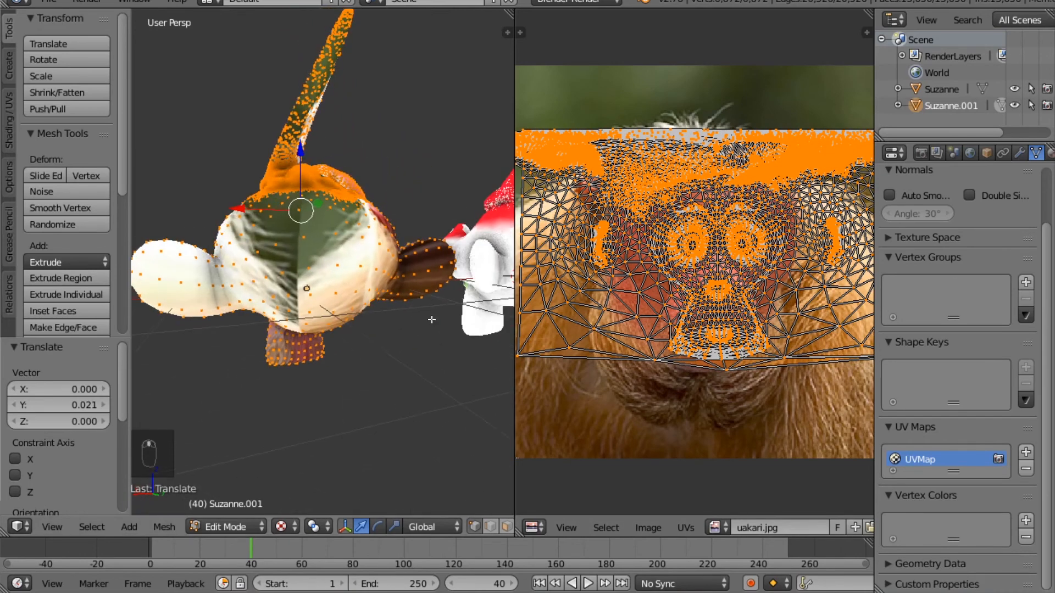
middle_click_drag(432, 319, 378, 309)
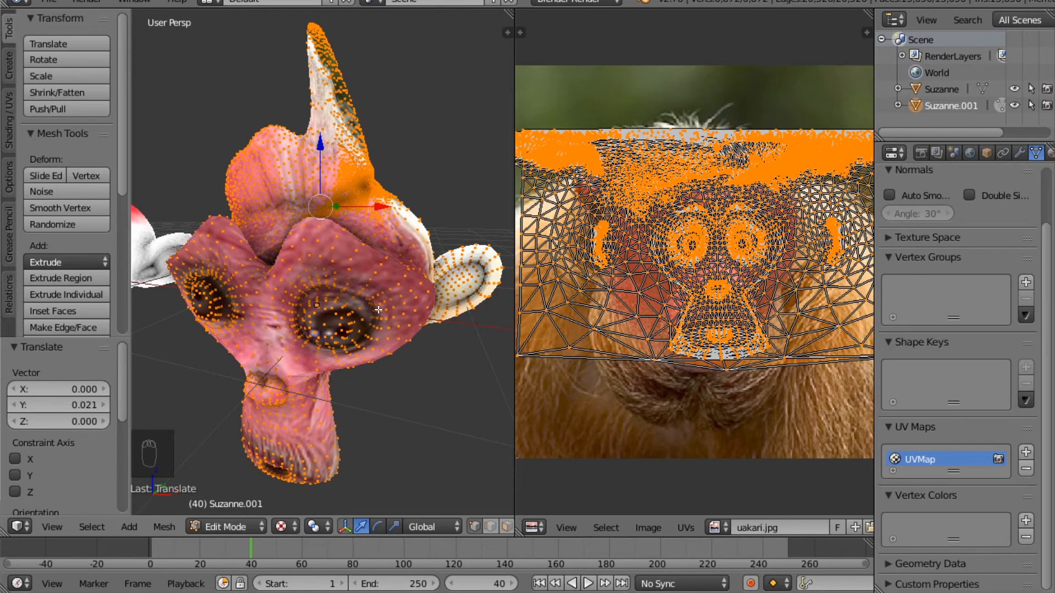
middle_click_drag(378, 309, 428, 405)
key("Tab")
left_click(204, 528)
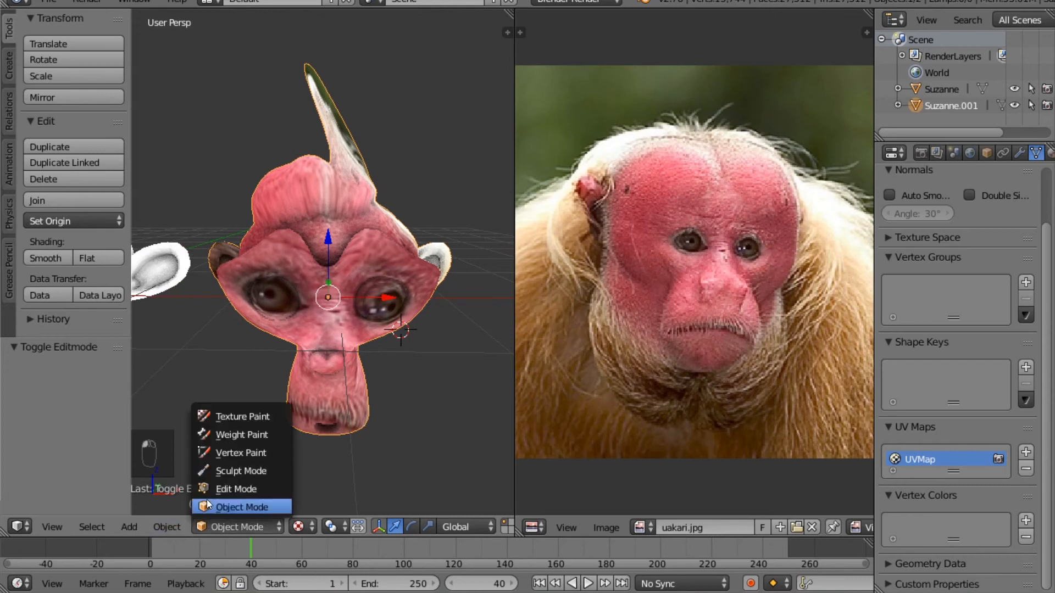
left_click(236, 454)
Step: Paint red over the top of the head and the horn, covering both the front and the back
mouse_move(245, 457)
middle_mouse_down()
mouse_move(357, 400)
mouse_move(387, 166)
middle_mouse_up()
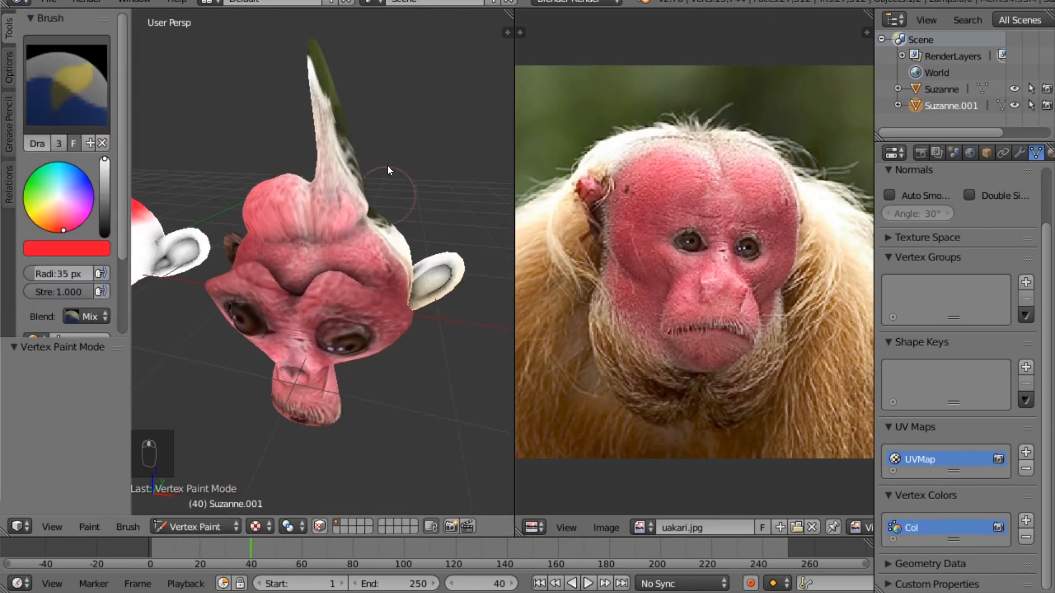
mouse_move(325, 88)
left_mouse_down()
mouse_move(304, 75)
mouse_move(331, 83)
mouse_move(252, 164)
mouse_move(239, 195)
mouse_move(269, 222)
mouse_move(335, 183)
mouse_move(316, 140)
mouse_move(323, 64)
mouse_move(361, 210)
left_mouse_up()
middle_click_drag(388, 220, 279, 223)
left_click_drag(295, 180, 332, 88)
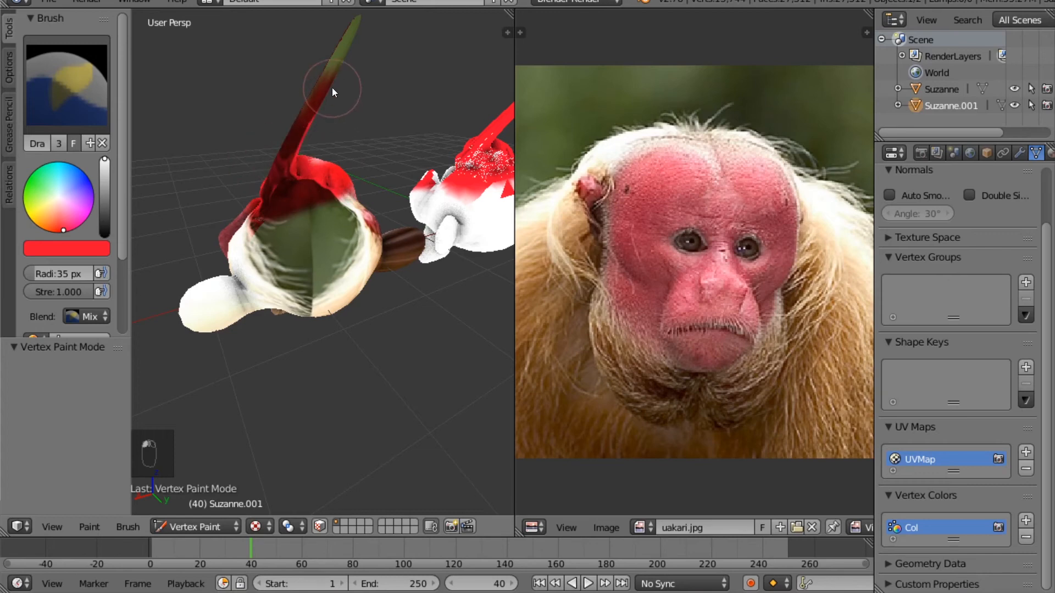
left_click_drag(362, 14, 277, 152)
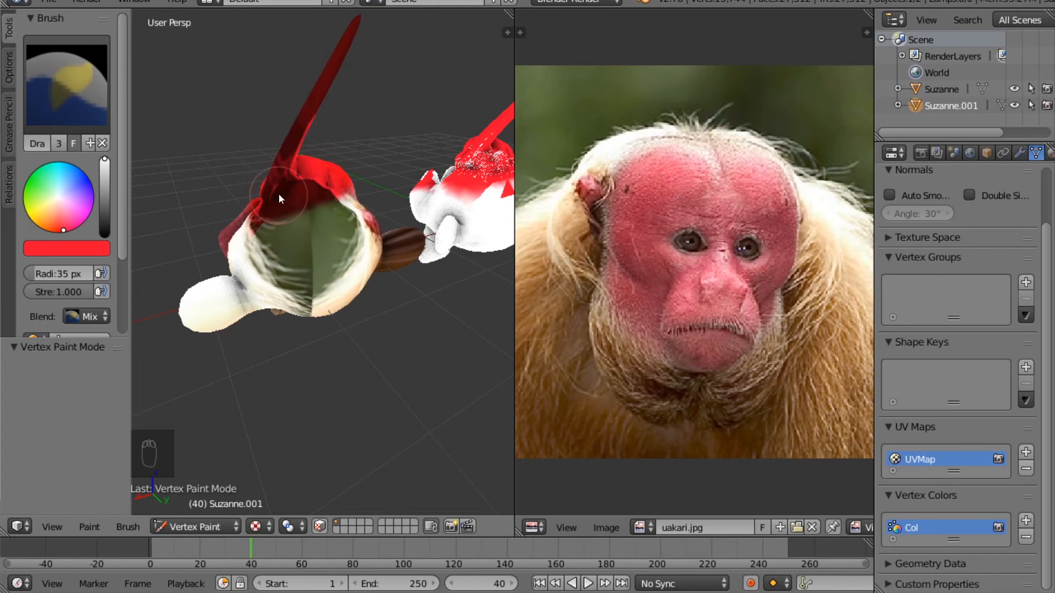
mouse_move(278, 193)
middle_mouse_down()
mouse_move(404, 203)
mouse_move(249, 315)
mouse_move(394, 288)
mouse_move(419, 266)
mouse_move(414, 252)
middle_mouse_up()
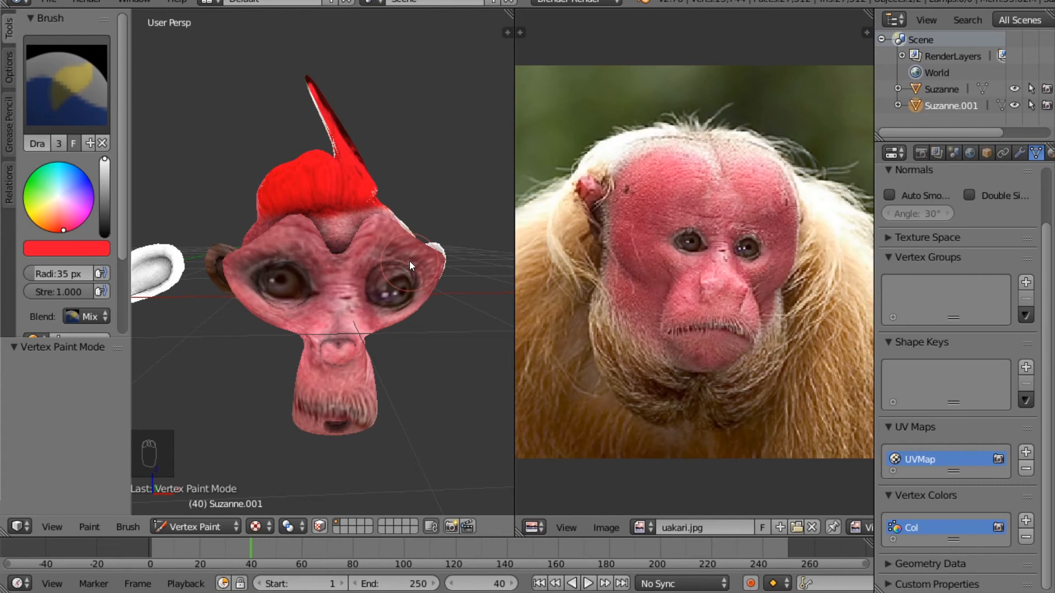
Step: Switch the monkey to Texture Paint mode and add a blank black 1024 × 1024 px Diffuse Color paint slot
left_click(11, 65)
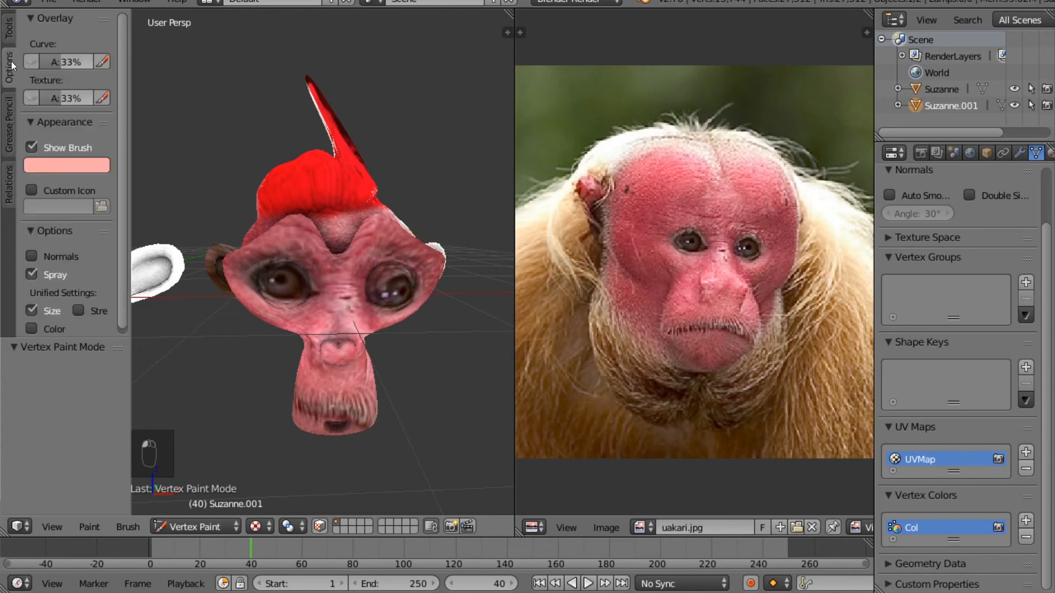
left_click(209, 528)
left_click(215, 416)
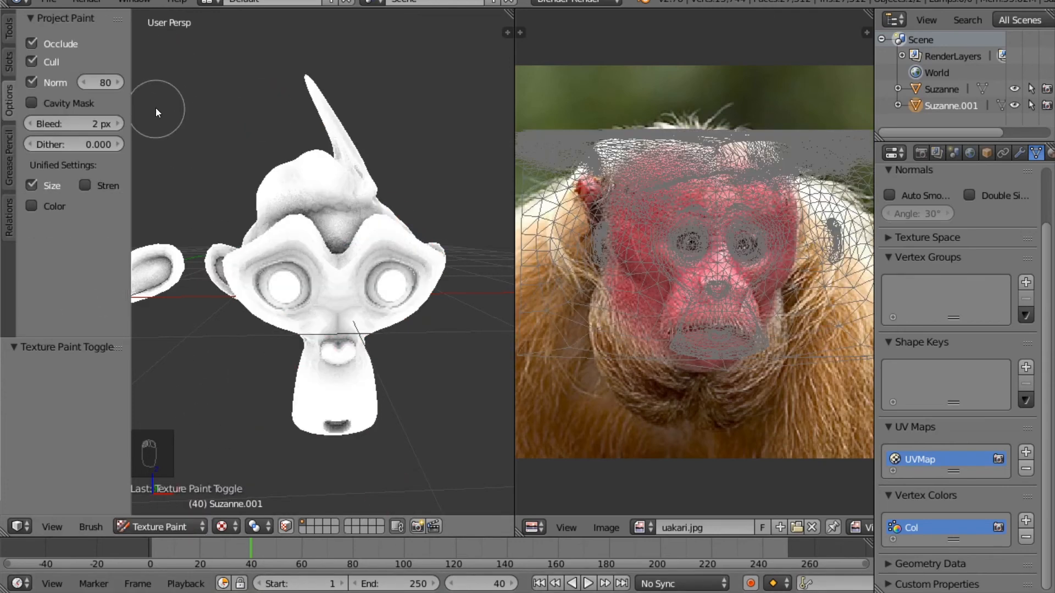
left_click(11, 34)
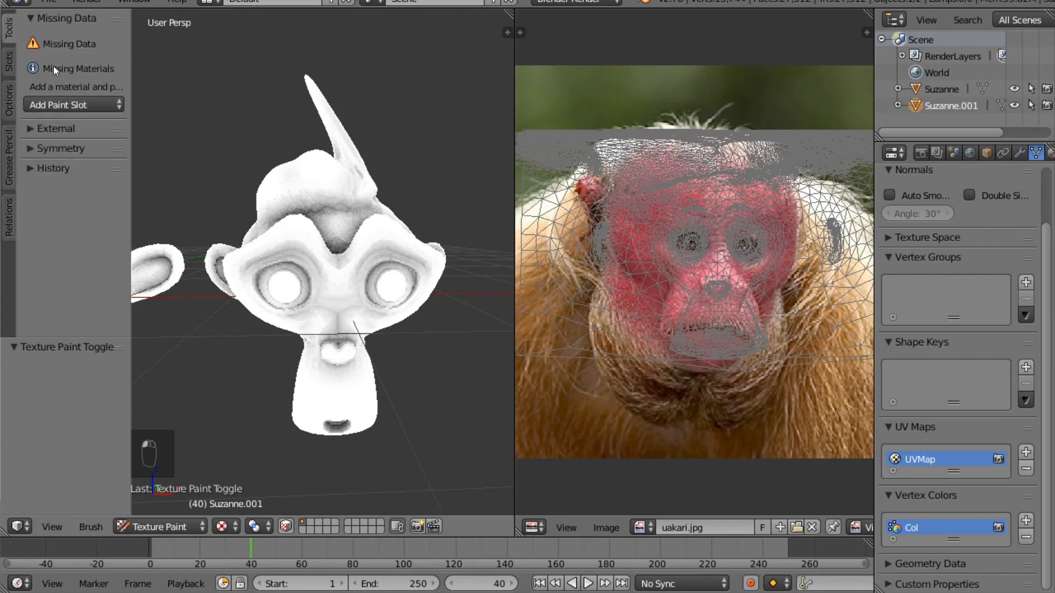
left_click(61, 105)
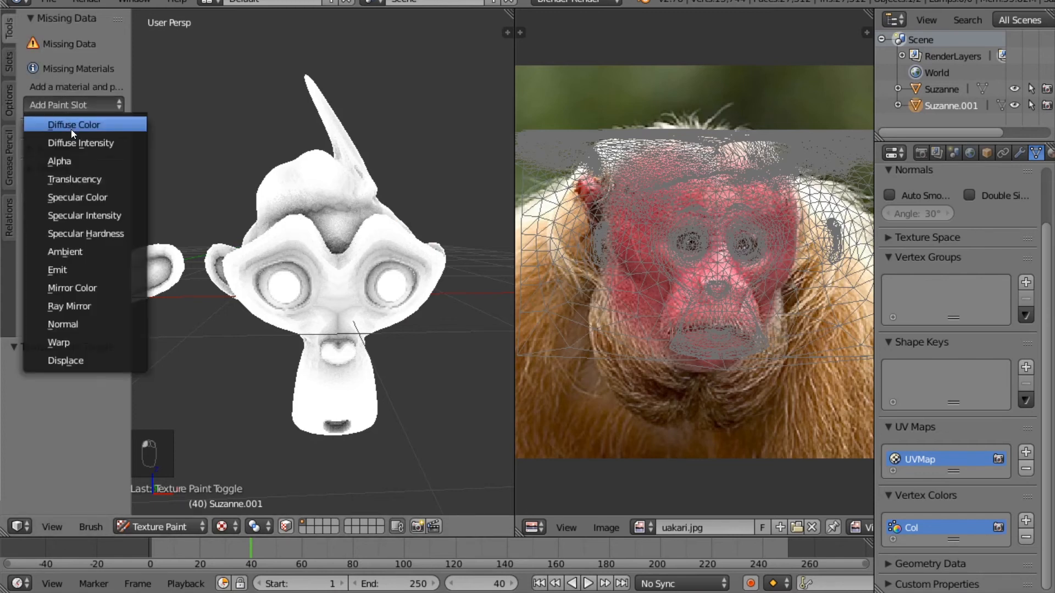
left_click(71, 129)
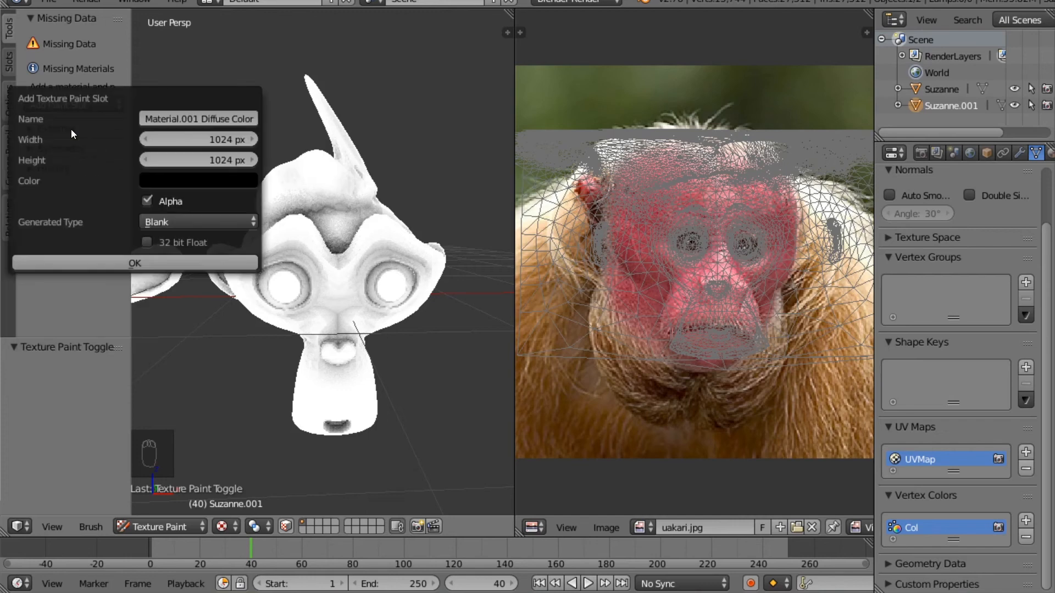
left_click(183, 262)
Step: Create a new texture for the paint brush, keeping its Tiled brush mapping
scroll(86, 165, "down", 8)
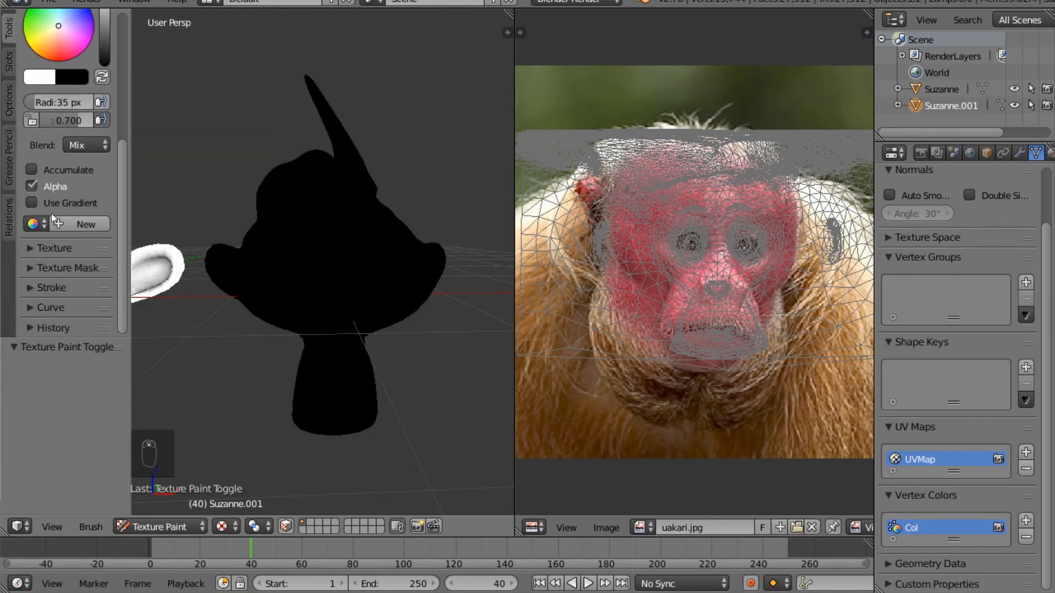
left_click(33, 248)
scroll(55, 258, "down", 6)
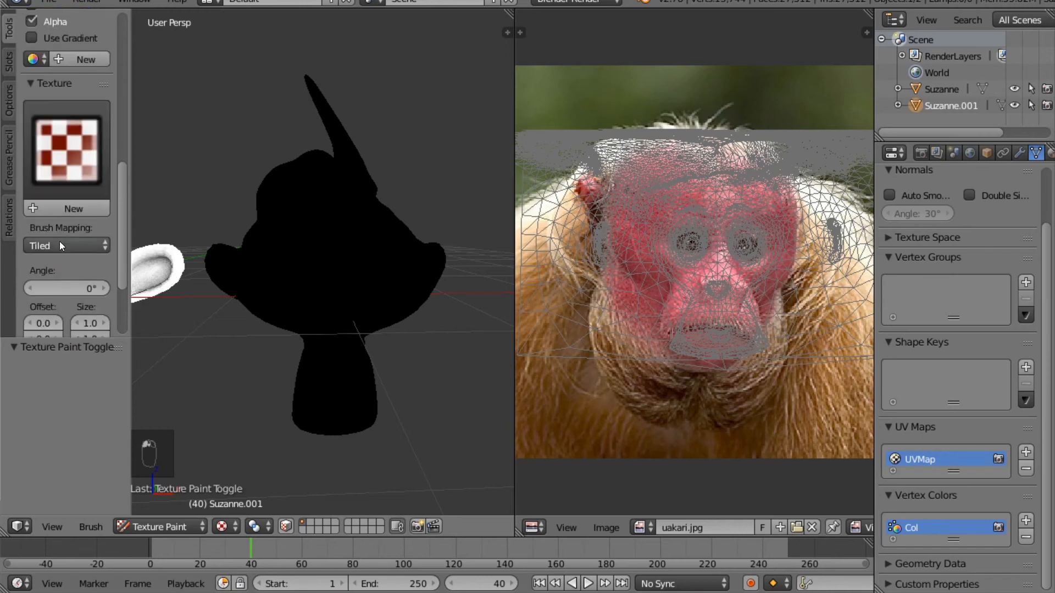
left_click(63, 207)
double_click(44, 209)
key("Return")
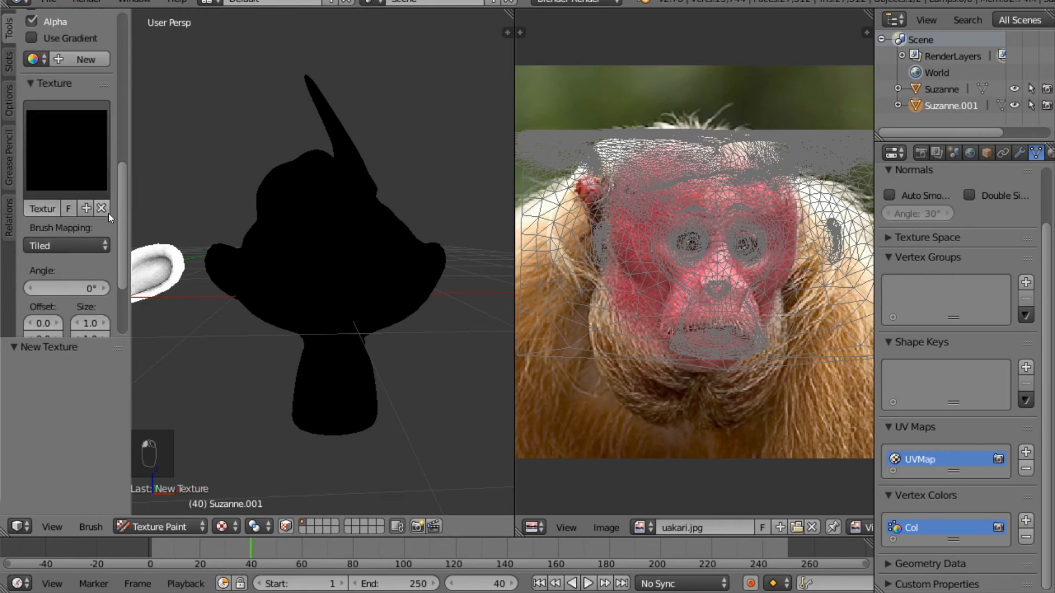
scroll(104, 209, "down", 2)
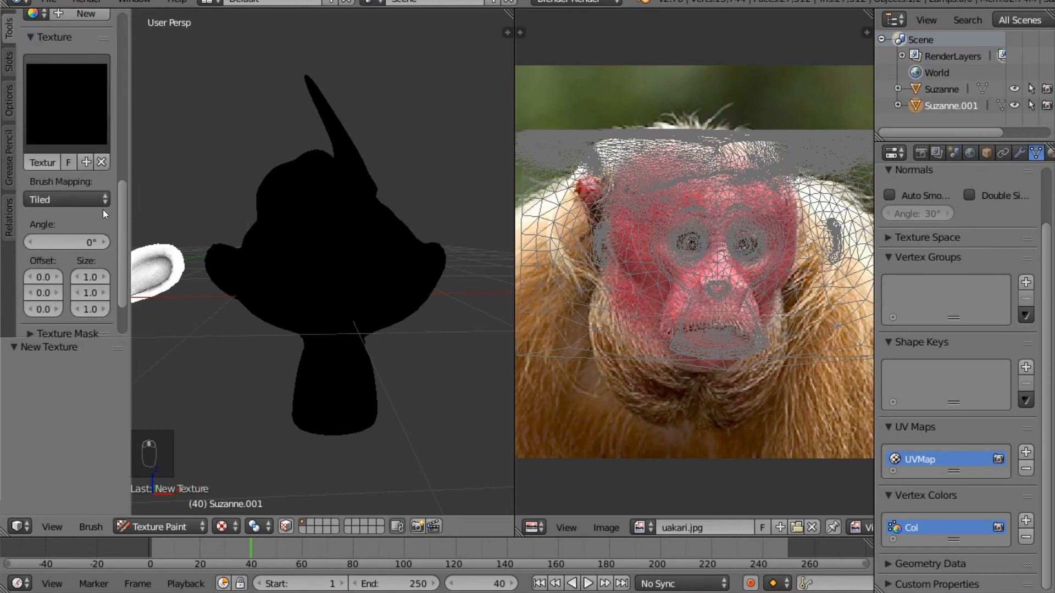
left_click(68, 118)
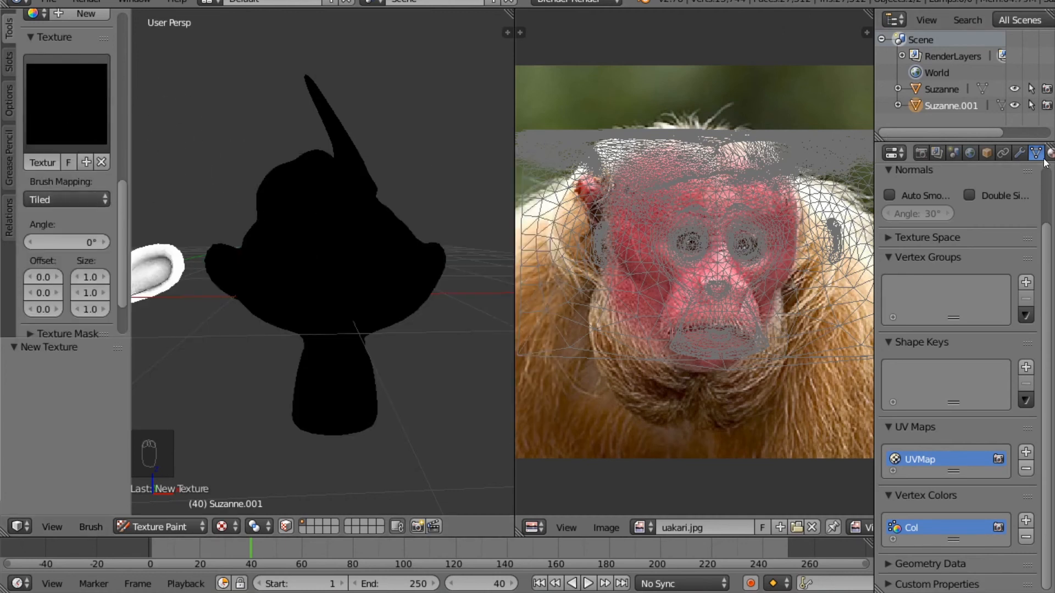
Step: Assign the uakari.jpg image to a copy of the brush texture and paint it in strokes across the monkey's face
left_click_drag(876, 193, 757, 187)
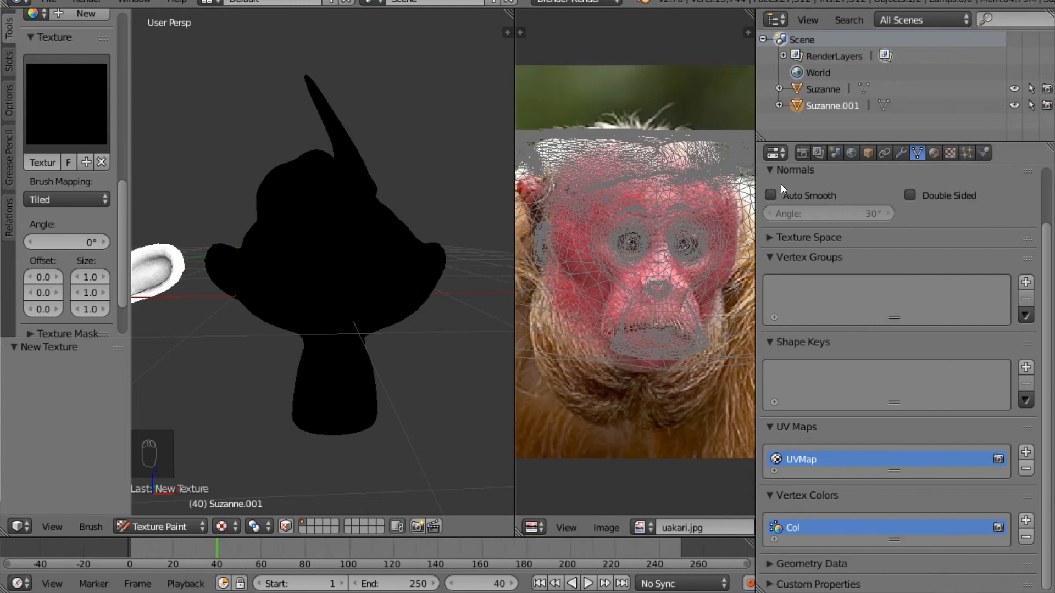
left_click(948, 154)
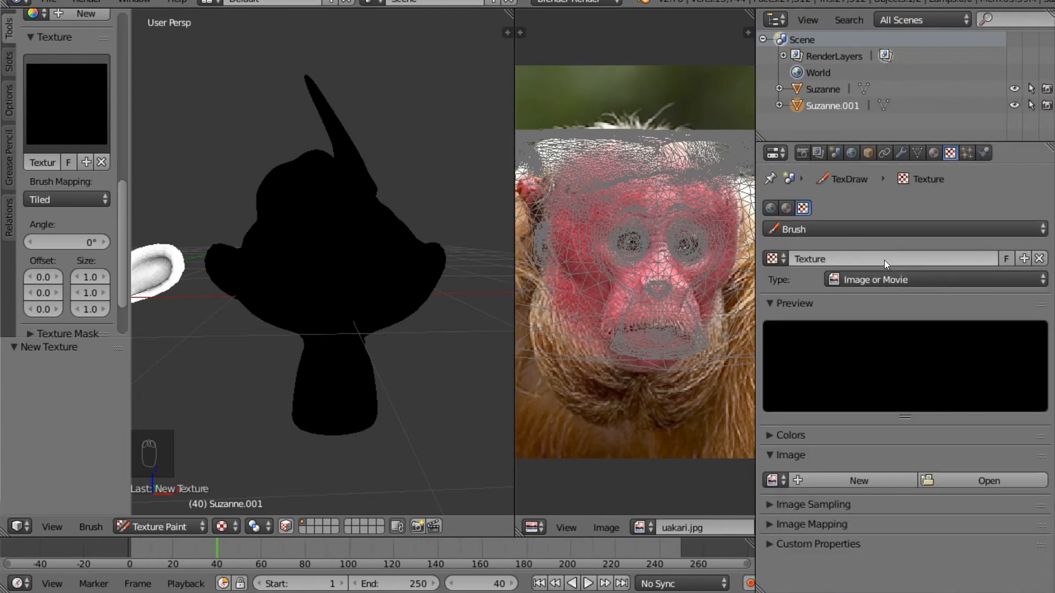
left_click(1023, 259)
left_click(906, 281)
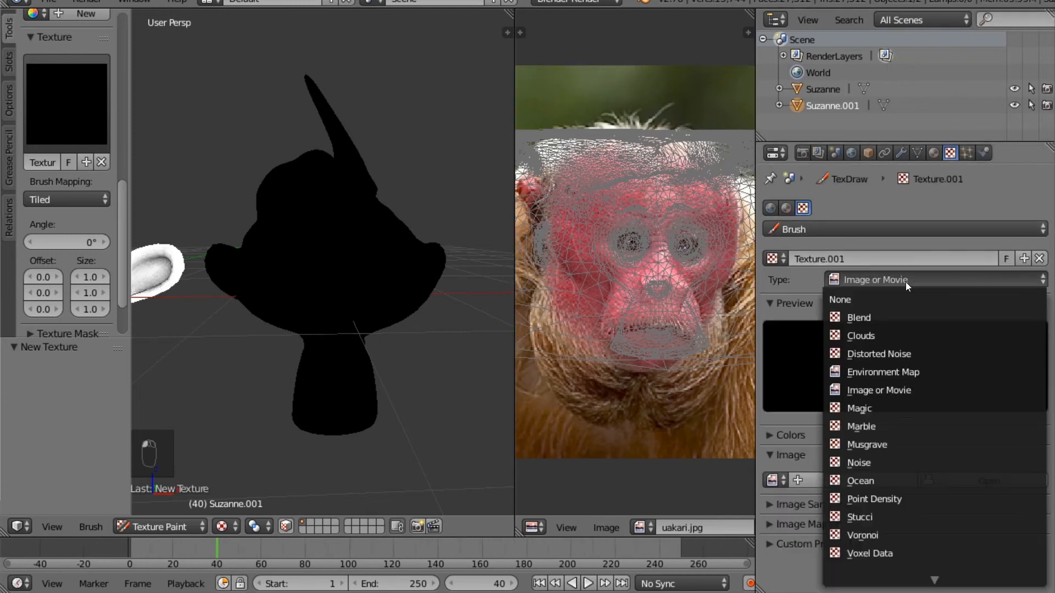
left_click(905, 282)
left_click(783, 480)
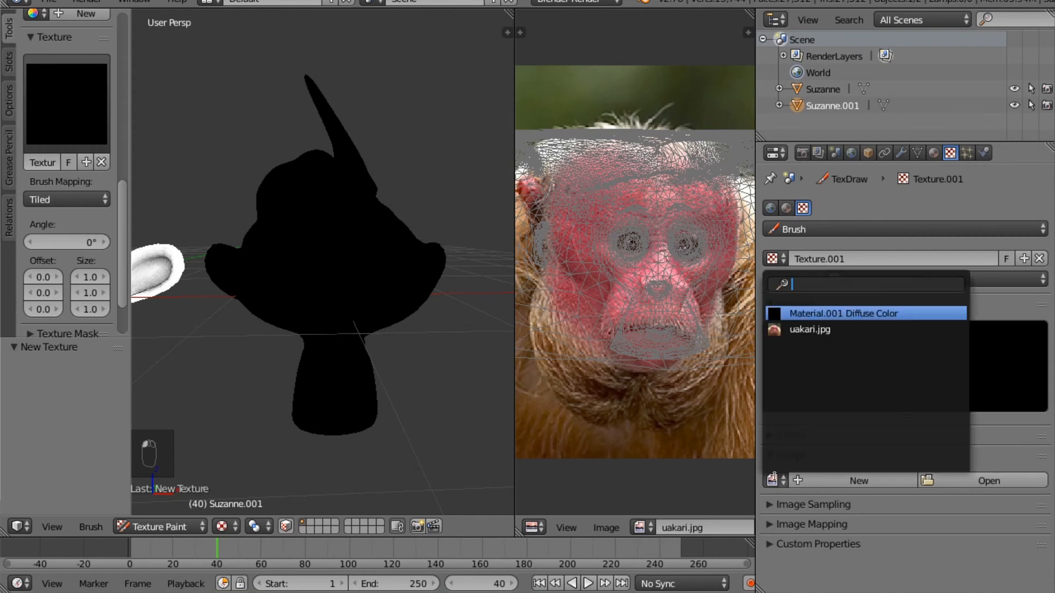
left_click(821, 334)
mouse_move(292, 220)
left_mouse_down()
mouse_move(325, 277)
mouse_move(378, 251)
mouse_move(279, 282)
mouse_move(292, 250)
mouse_move(340, 299)
left_mouse_up()
mouse_move(313, 345)
left_mouse_down()
mouse_move(308, 335)
mouse_move(329, 337)
left_mouse_up()
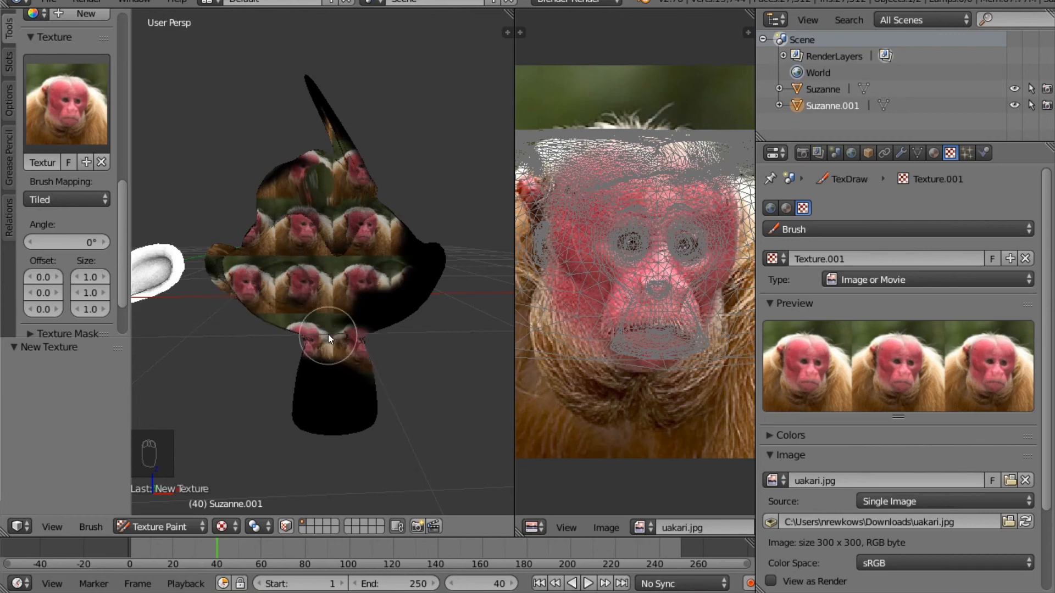
Step: Set the brush radius to 101 px and paint the uakari photo over the face, the horn and the back of the head
scroll(55, 155, "up", 10)
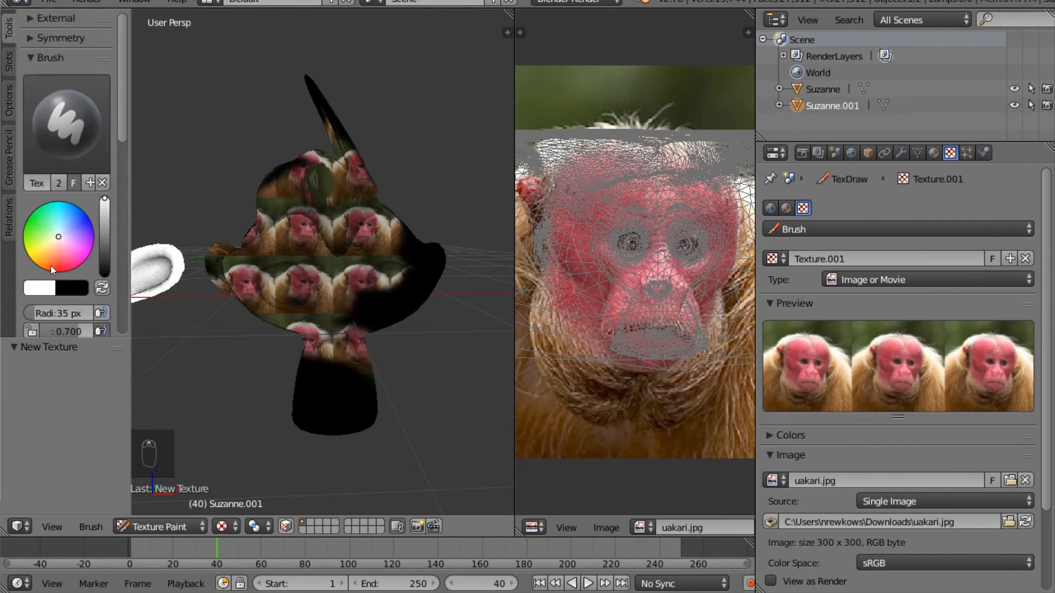
scroll(52, 272, "down", 2)
left_click_drag(54, 280, 64, 280)
mouse_move(344, 215)
left_mouse_down()
mouse_move(289, 362)
mouse_move(365, 261)
mouse_move(321, 367)
mouse_move(275, 150)
mouse_move(340, 143)
mouse_move(338, 130)
left_mouse_up()
mouse_move(400, 249)
middle_mouse_down()
mouse_move(319, 298)
mouse_move(270, 262)
mouse_move(367, 313)
middle_mouse_up()
mouse_move(367, 313)
left_mouse_down()
mouse_move(449, 312)
mouse_move(344, 176)
mouse_move(248, 184)
mouse_move(324, 265)
mouse_move(276, 384)
mouse_move(322, 307)
left_mouse_up()
mouse_move(322, 307)
middle_mouse_down()
mouse_move(200, 291)
mouse_move(310, 283)
mouse_move(228, 280)
mouse_move(270, 197)
middle_mouse_up()
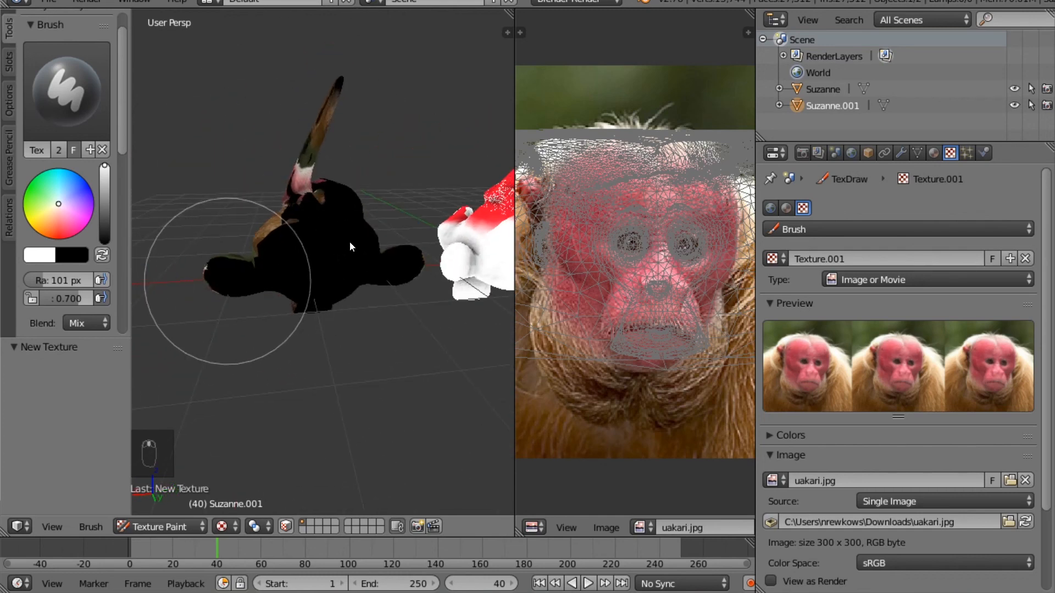
mouse_move(350, 241)
left_mouse_down()
mouse_move(440, 255)
mouse_move(362, 185)
mouse_move(299, 190)
mouse_move(305, 222)
mouse_move(288, 256)
left_mouse_up()
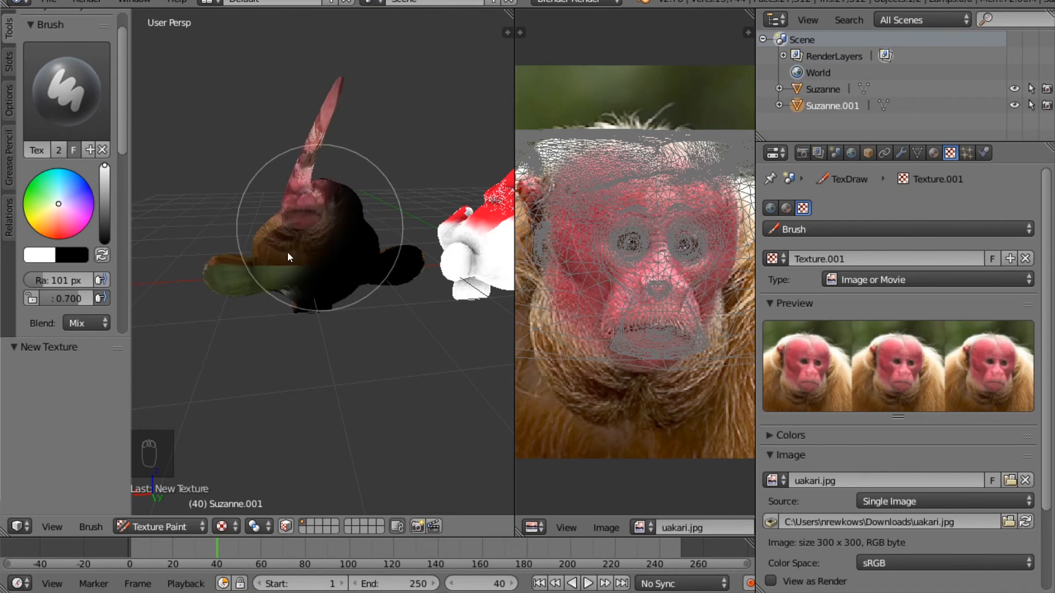
mouse_move(436, 335)
middle_mouse_down()
mouse_move(390, 278)
mouse_move(385, 346)
mouse_move(361, 333)
mouse_move(427, 286)
middle_mouse_up()
scroll(426, 286, "up", 5)
scroll(420, 293, "down", 5)
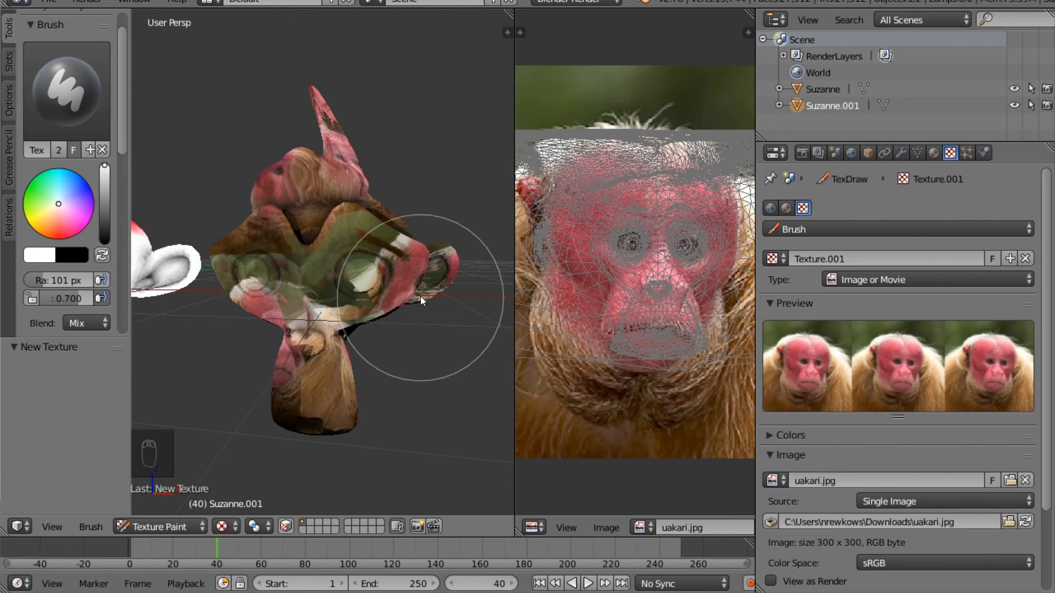
mouse_move(420, 288)
middle_mouse_down()
mouse_move(403, 253)
mouse_move(433, 262)
middle_mouse_up()
key("n")
key("n")
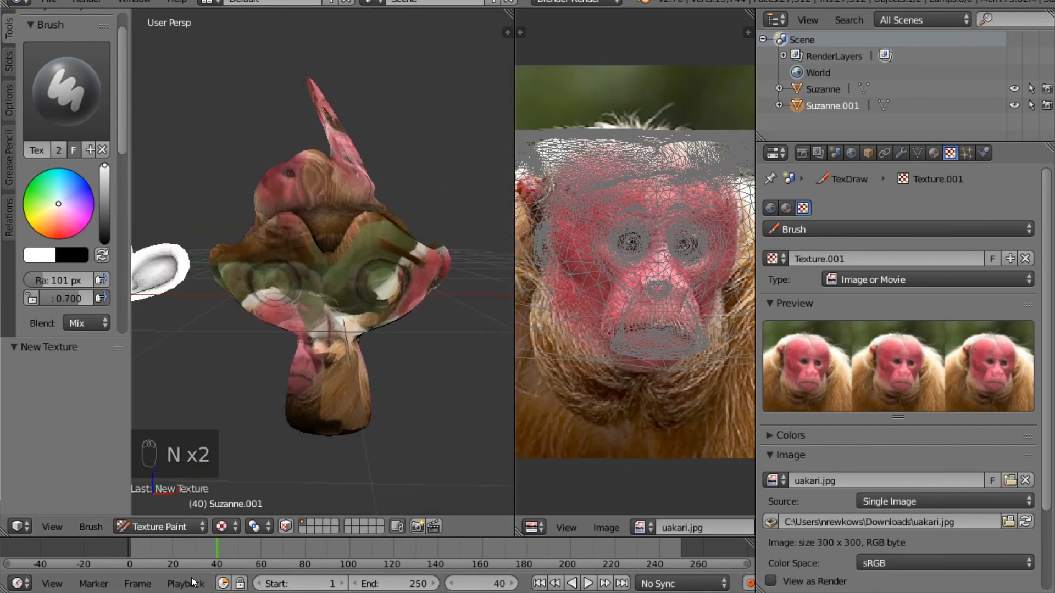
Step: Switch the painted monkey from Texture Paint mode to Object Mode
left_click(146, 529)
left_click(157, 512)
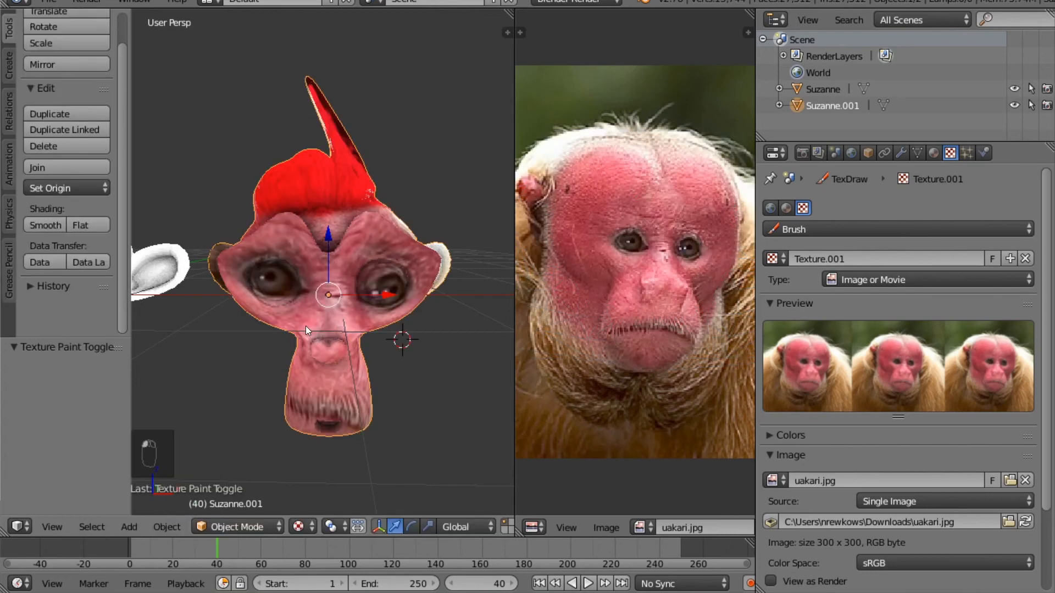
scroll(306, 325, "down", 2)
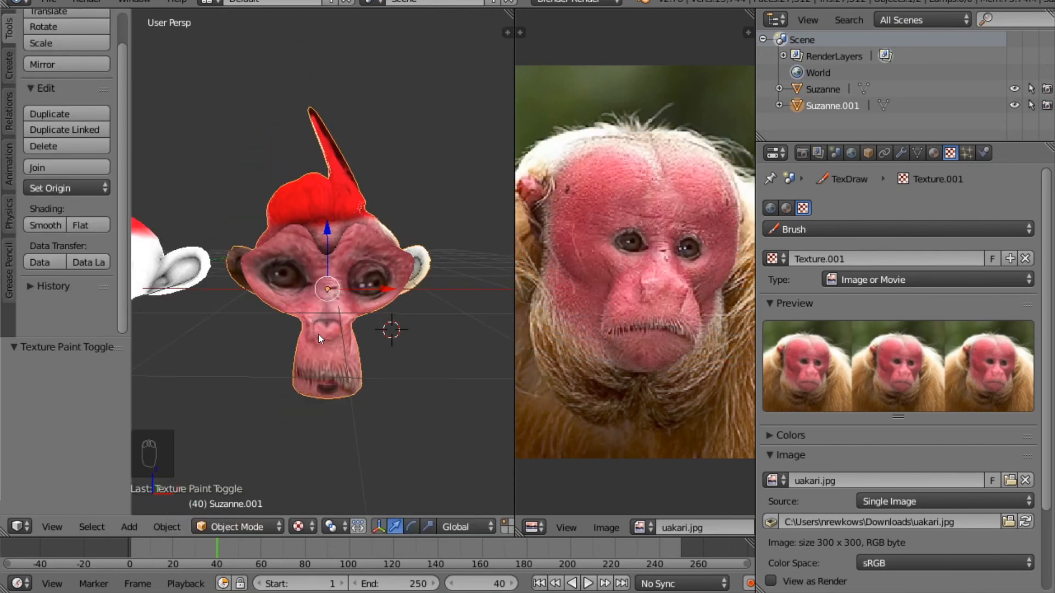
Step: Toggle the selection of all objects on and off repeatedly, ending with everything deselected
key("a")
key("a")
key("a")
key("a")
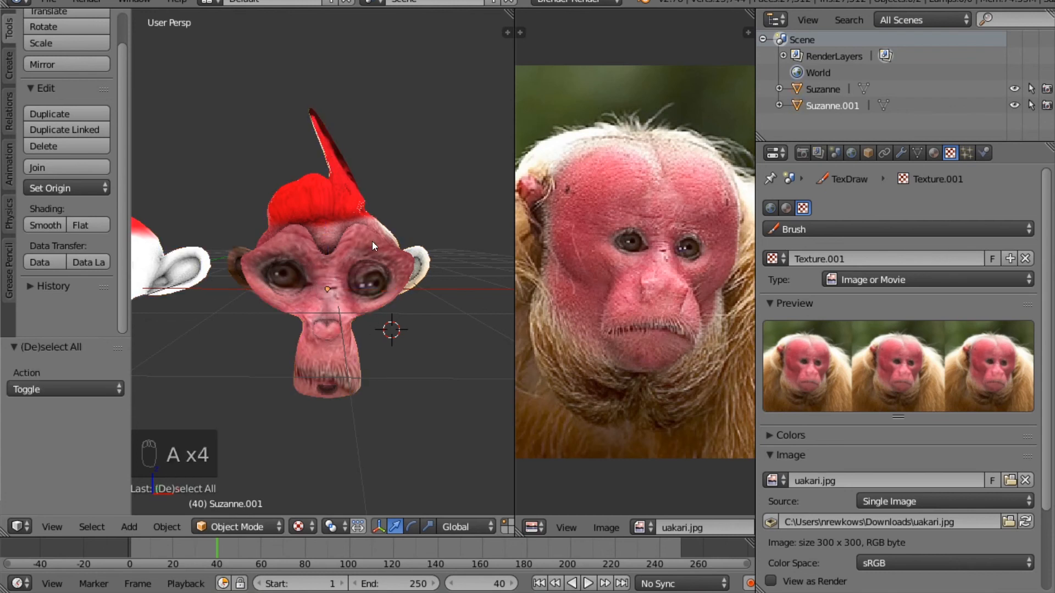
key("a")
key("a")
key("a")
key("a")
key("a")
key("a")
key("a")
key("a")
key("a")
key("a")
key("a")
key("a")
key("a")
key("a")
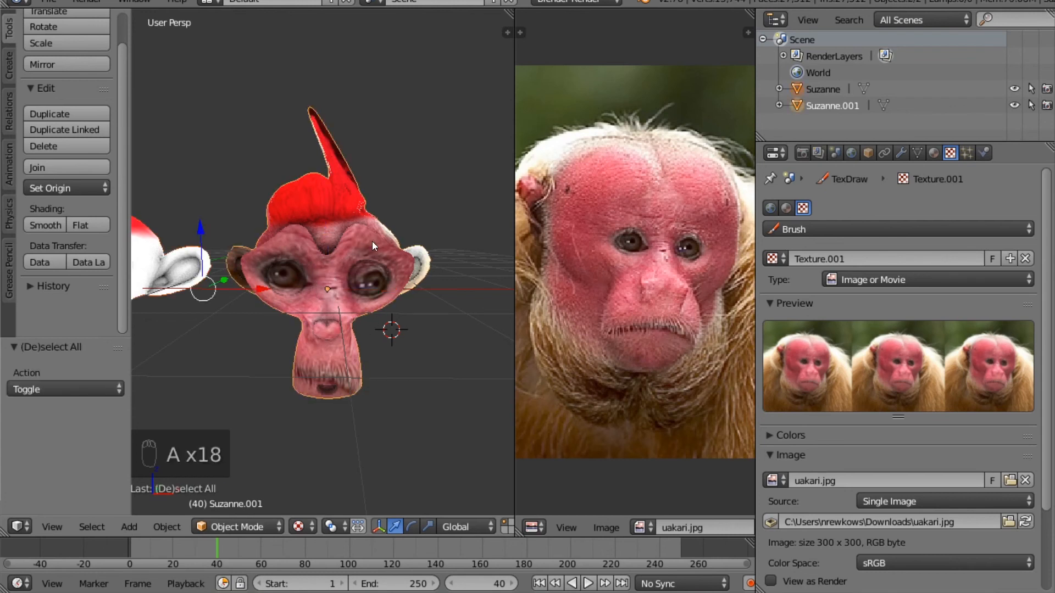
key("a")
key("a")
key("a")
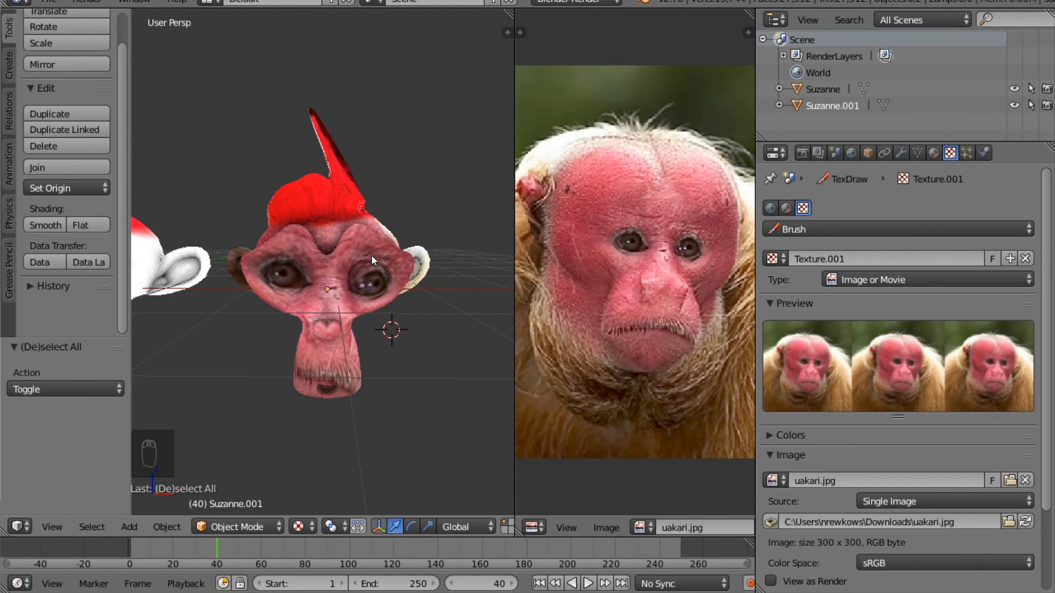
Step: Try to render the scene, and add a camera to it
left_click(802, 153)
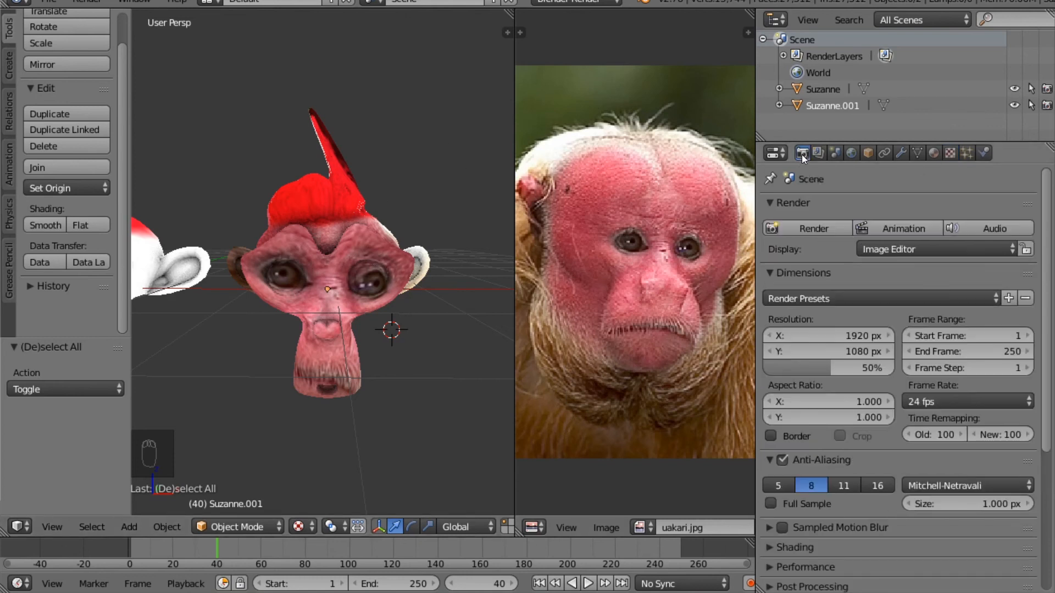
left_click(825, 226)
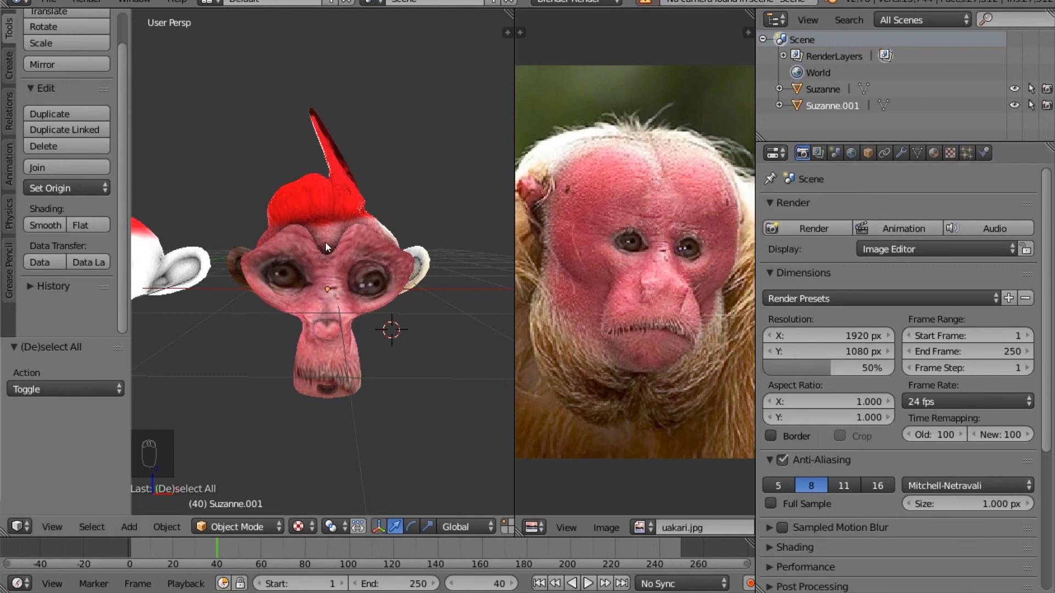
key("space")
type("add camer")
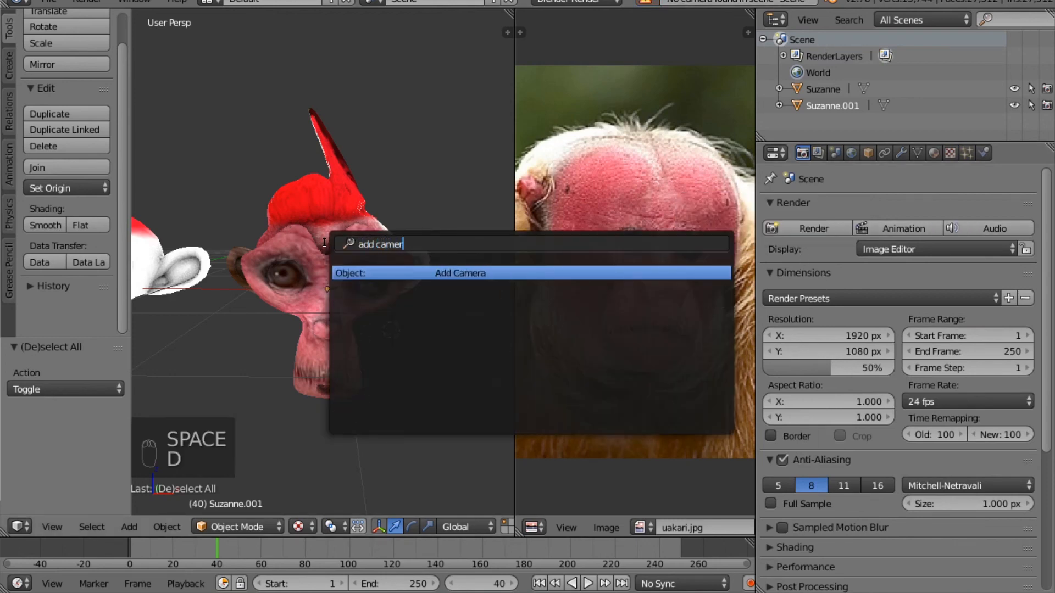
key("Return")
Step: Move the camera about -6.58 units along Y and 1.29 units along Z in front of the monkeys, and render the scene
middle_click_drag(358, 292, 324, 327)
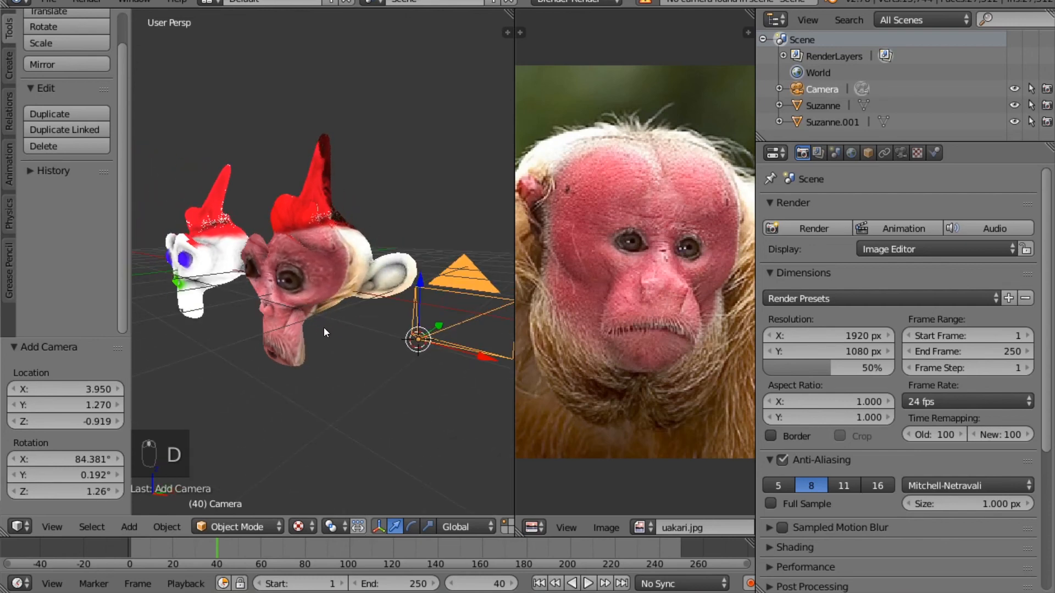
scroll(324, 328, "down", 3)
left_click_drag(391, 286, 227, 344)
left_click_drag(176, 300, 171, 230)
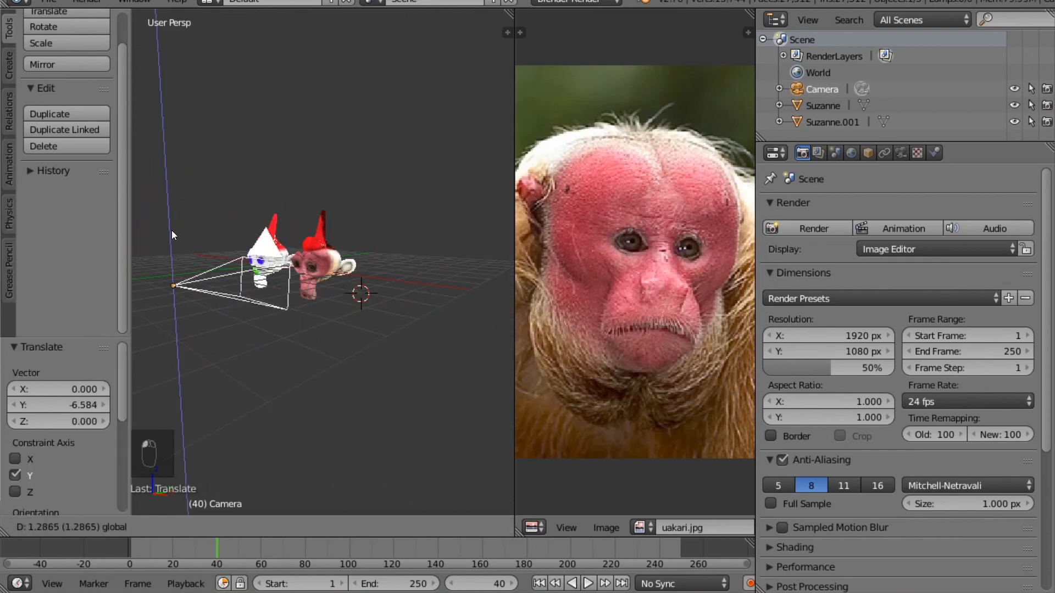
left_click(811, 228)
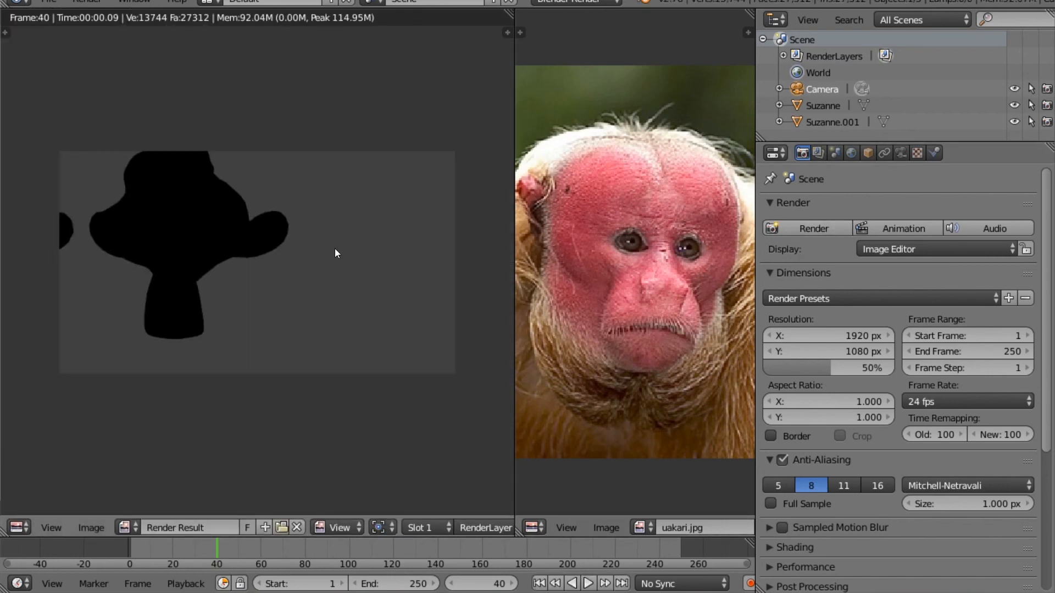
key("Escape")
Step: Add a Sun lamp to the scene
left_click(10, 67)
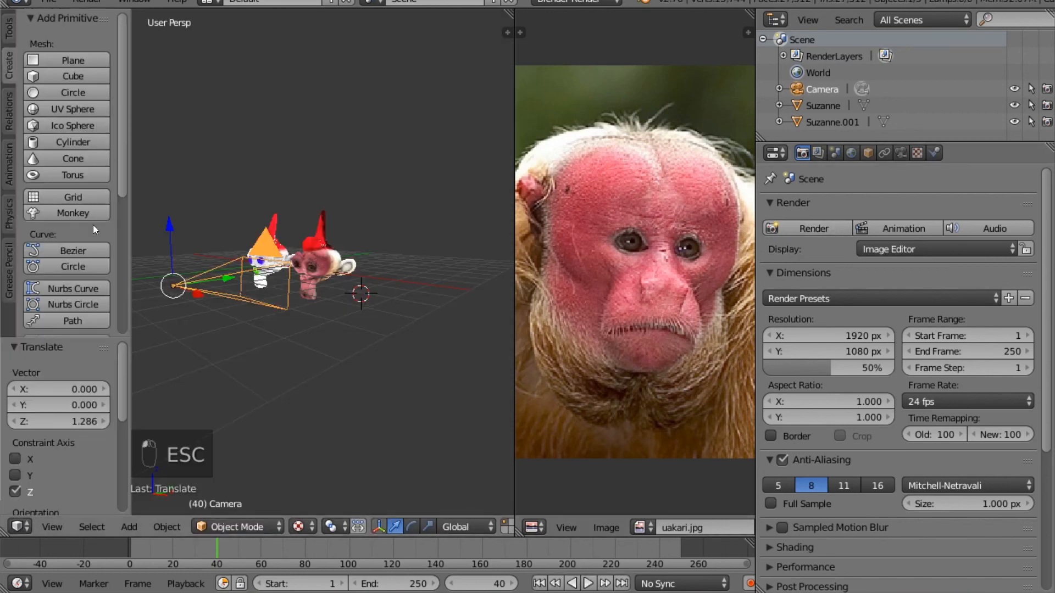
scroll(92, 225, "down", 8)
left_click(85, 152)
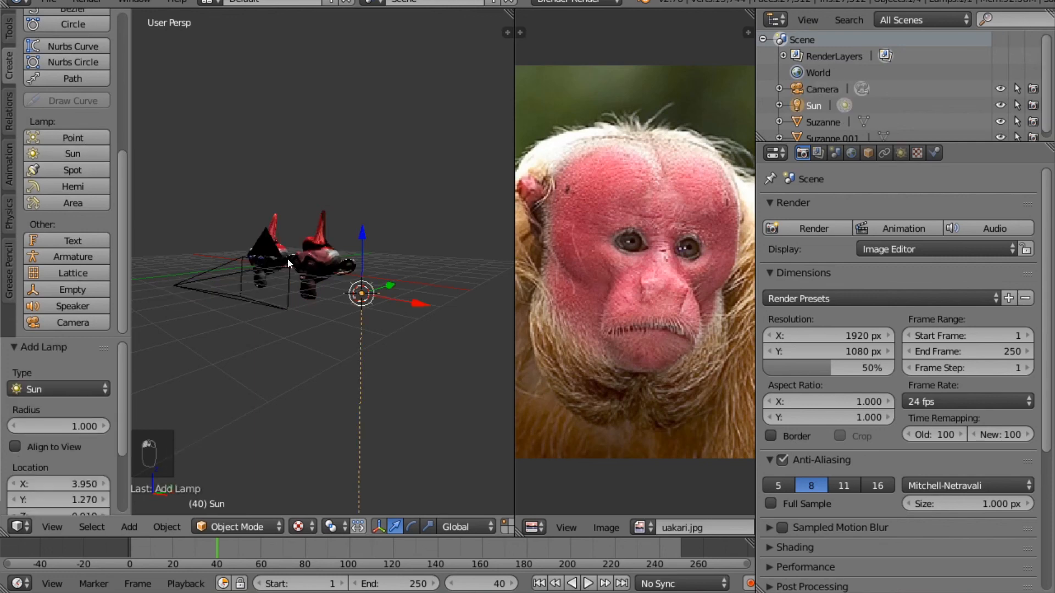
Step: Rotate the Sun lamp about 77° around the global X axis and render the lit scene
key("r")
key("x")
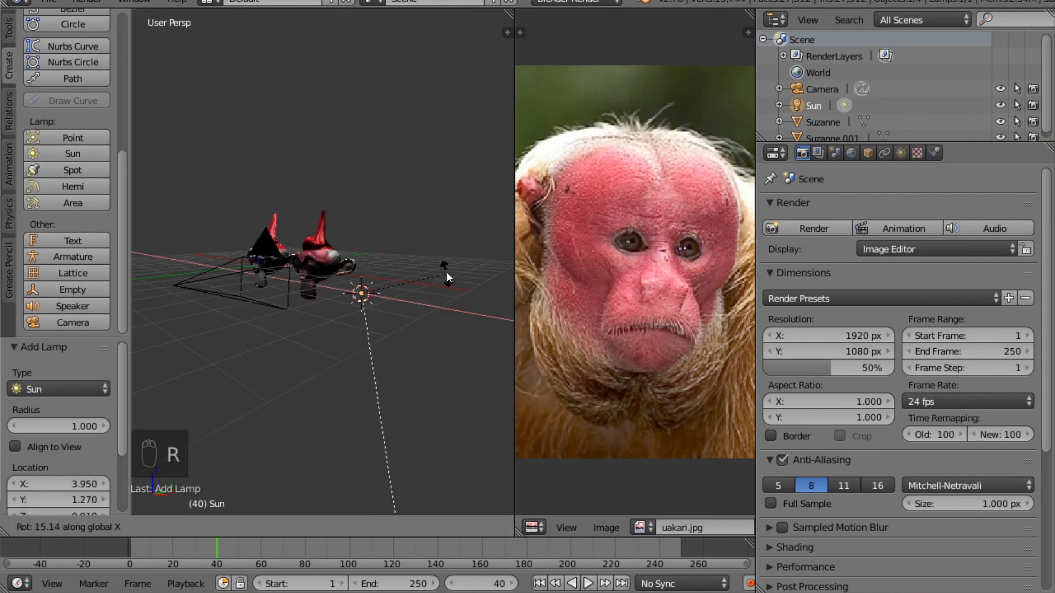
left_click(388, 196)
scroll(289, 290, "up", 6)
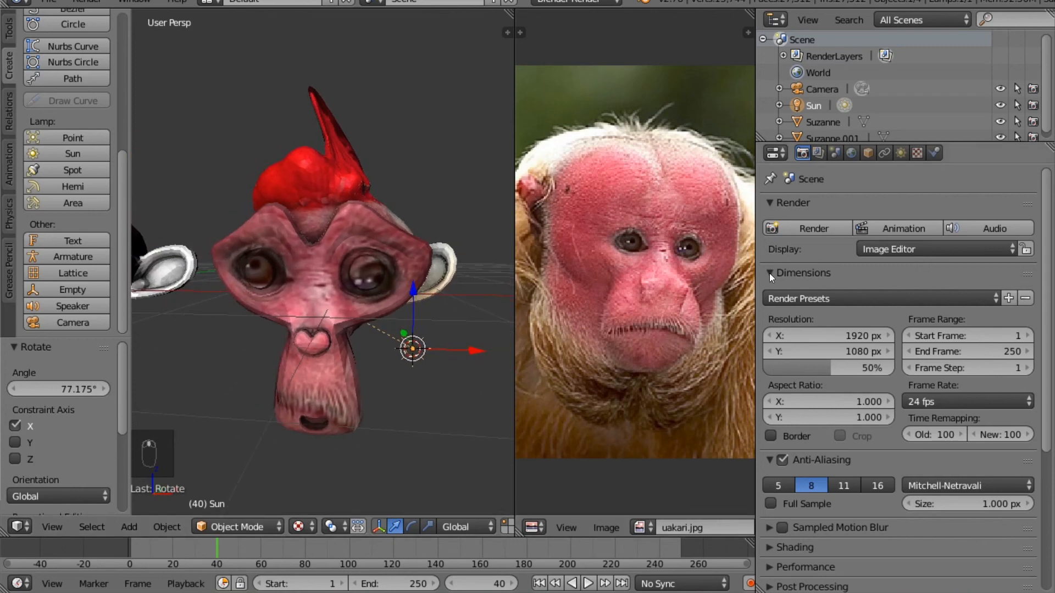
left_click(814, 227)
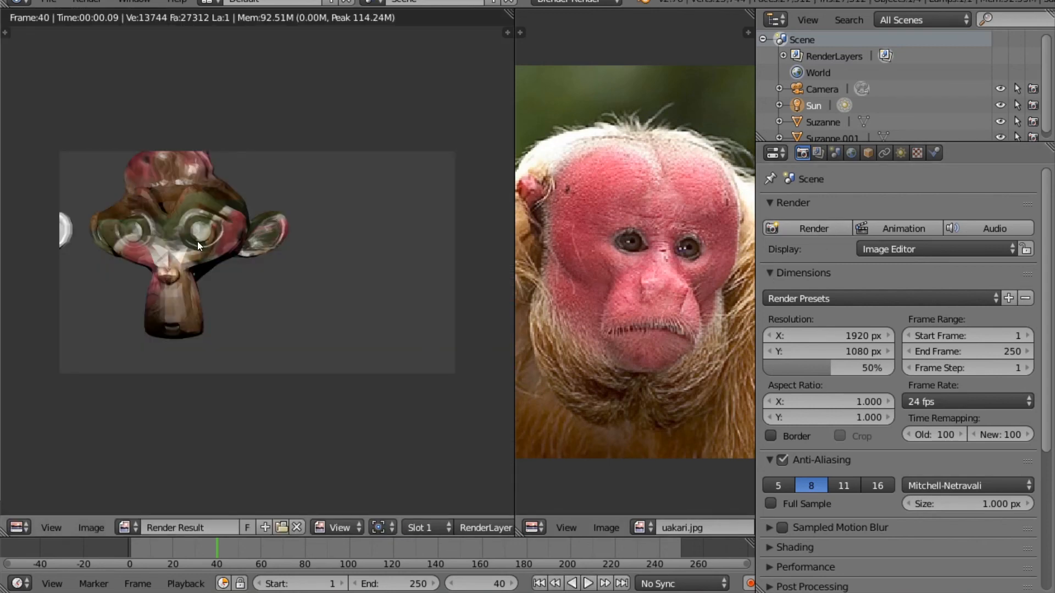
key("Escape")
Step: Select the painted monkey Suzanne.001 and remove its Col vertex color layer
right_click(365, 252)
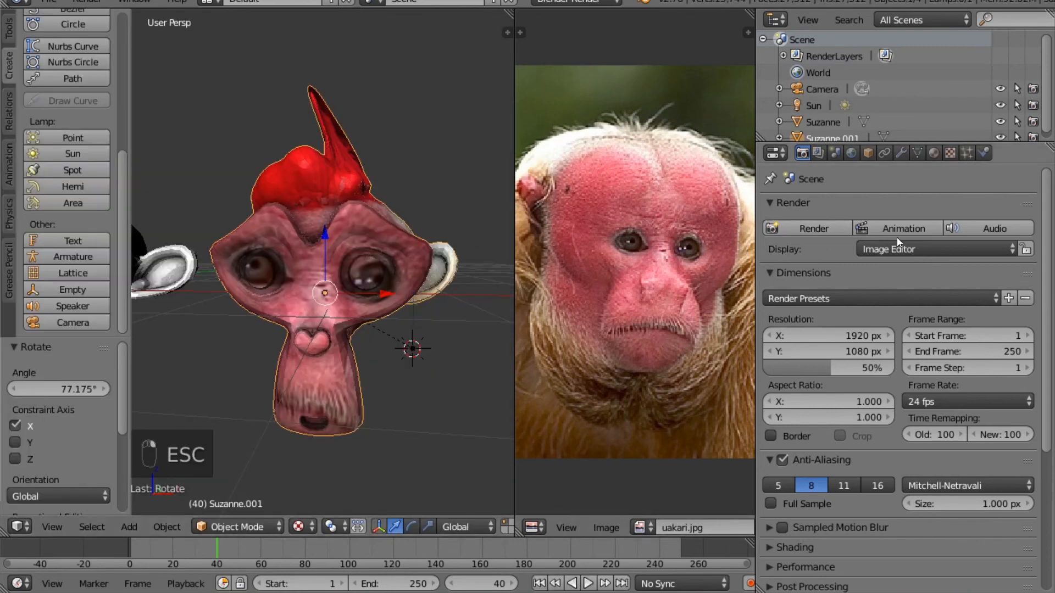
left_click(917, 153)
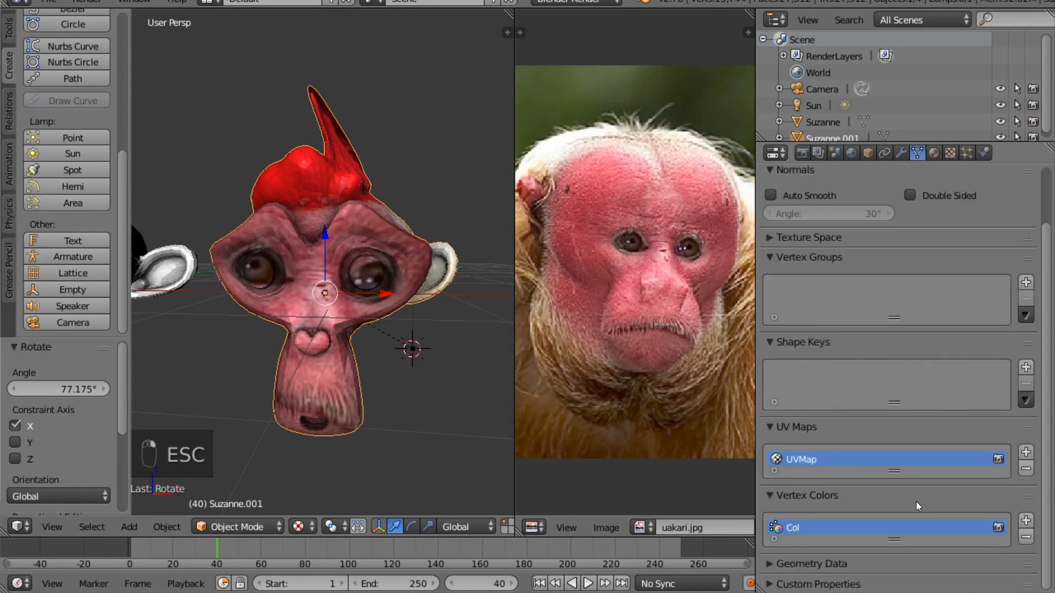
left_click(1026, 537)
scroll(790, 243, "up", 3)
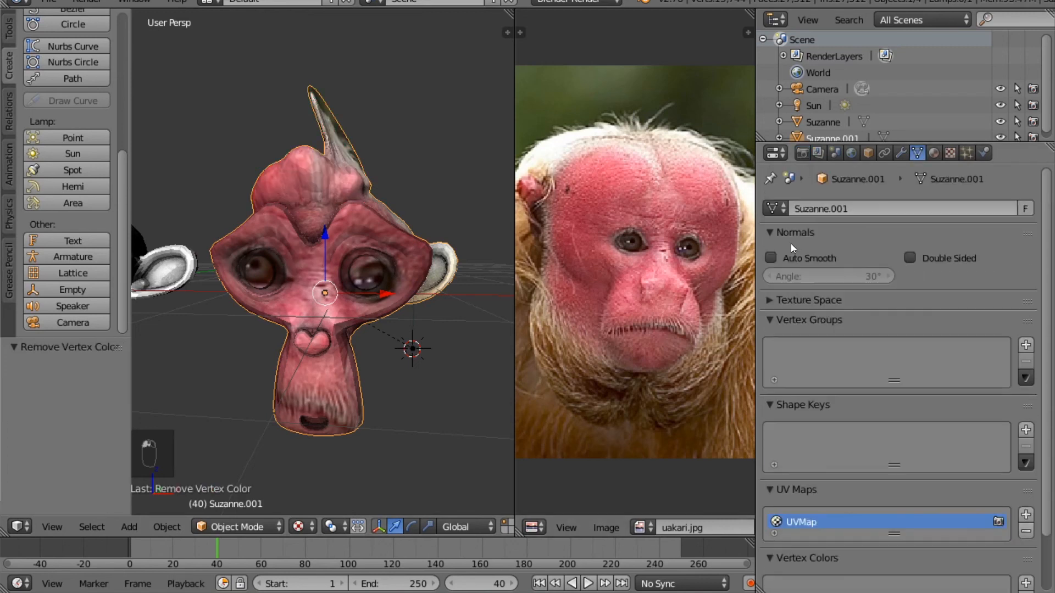
Step: Render the scene again to check the monkey without its vertex colors
scroll(803, 246, "down", 3)
scroll(802, 246, "up", 3)
left_click(802, 154)
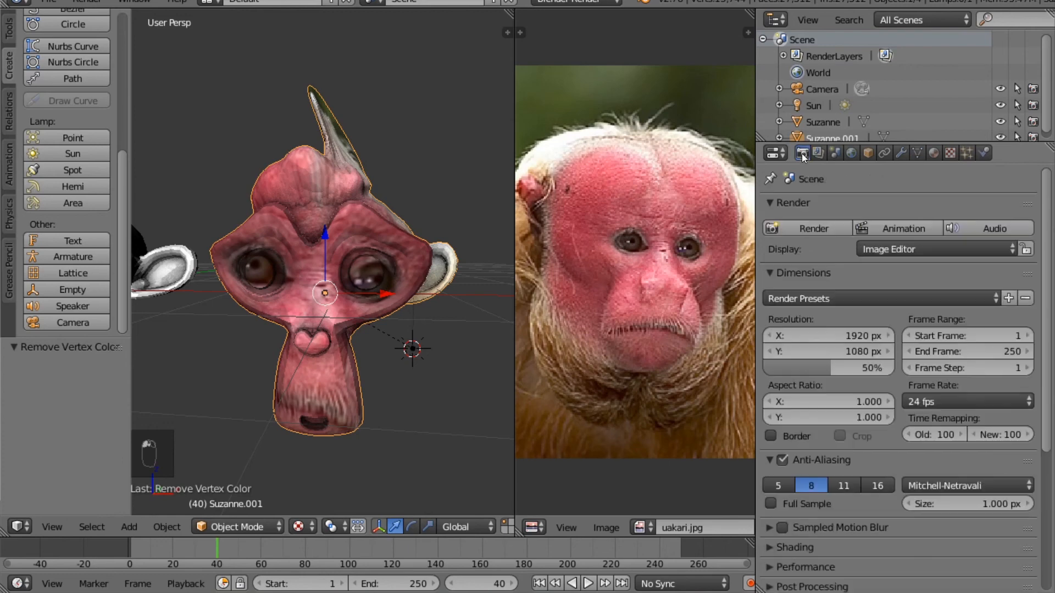
left_click(812, 227)
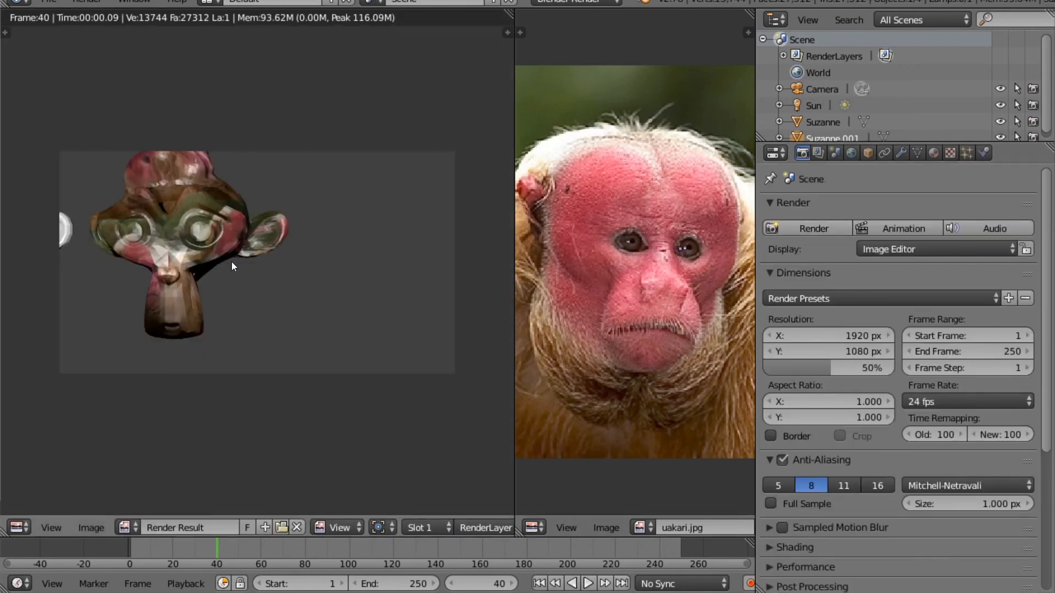
key("Escape")
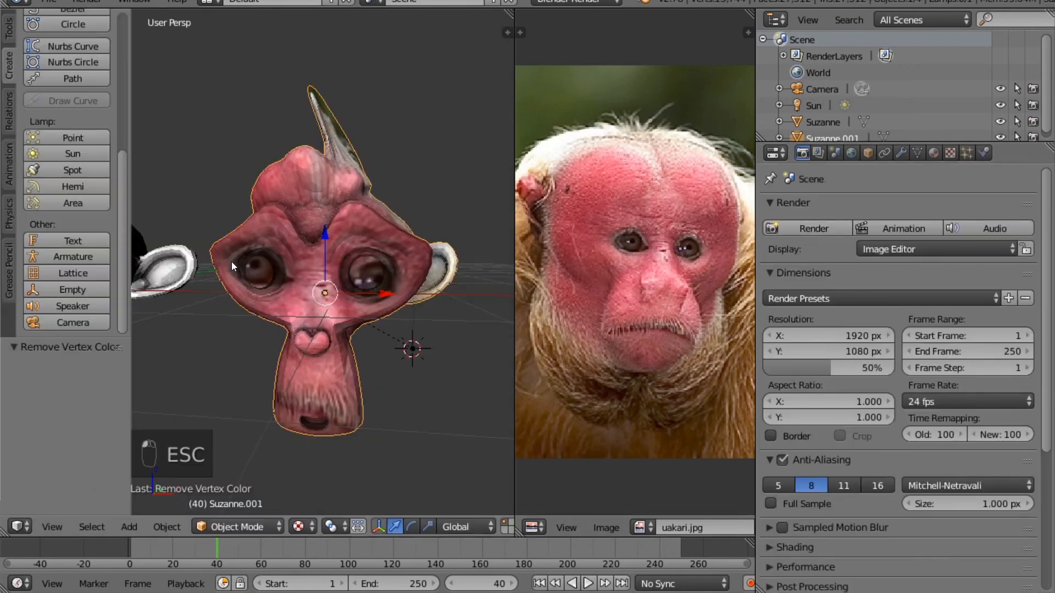
Step: Remove the UVMap layer from the painted monkey's mesh data
left_click(917, 154)
scroll(897, 398, "down", 2)
left_click(1026, 470)
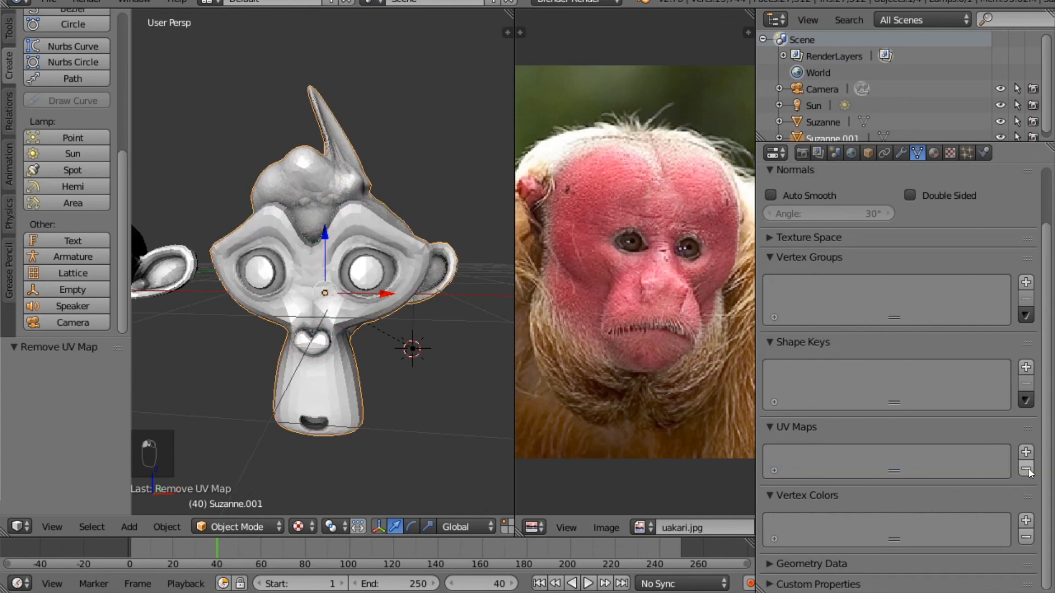
Step: Unwrap the monkey's whole mesh in Edit Mode with Sphere Projection
key("Tab")
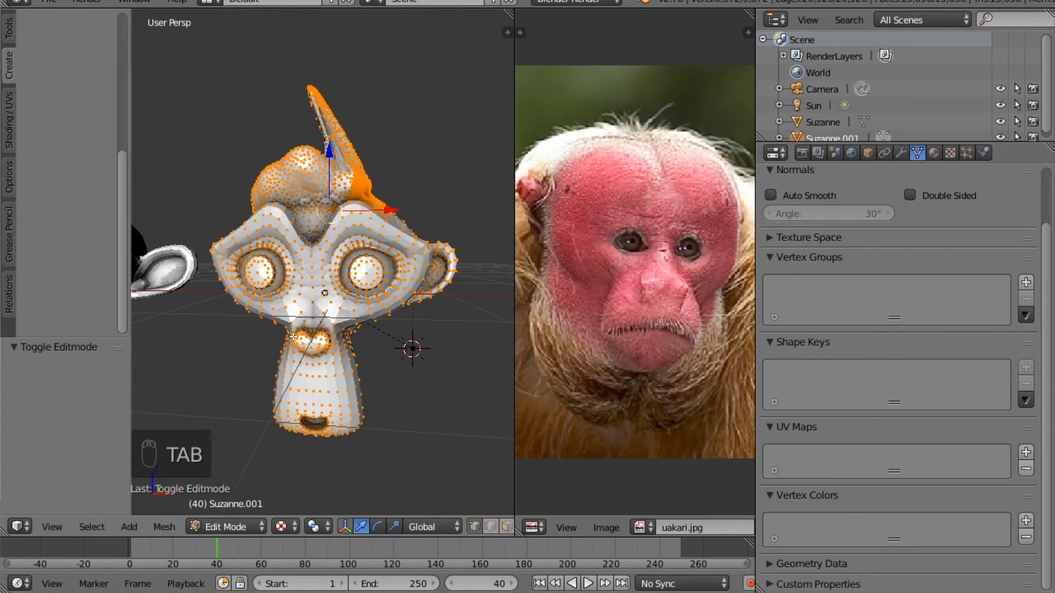
left_click(165, 527)
mouse_move(222, 391)
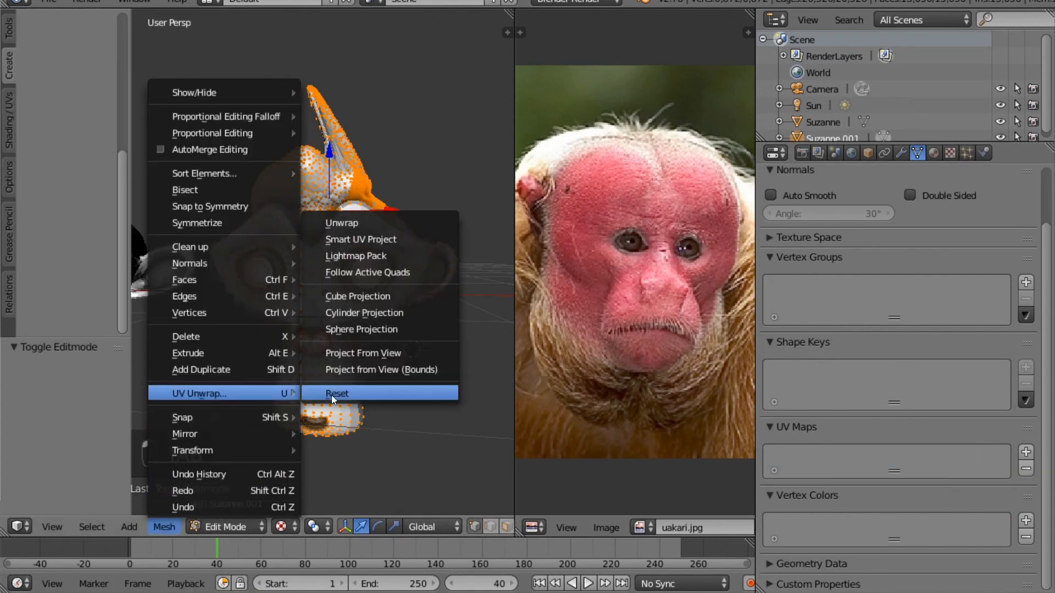
left_click(372, 329)
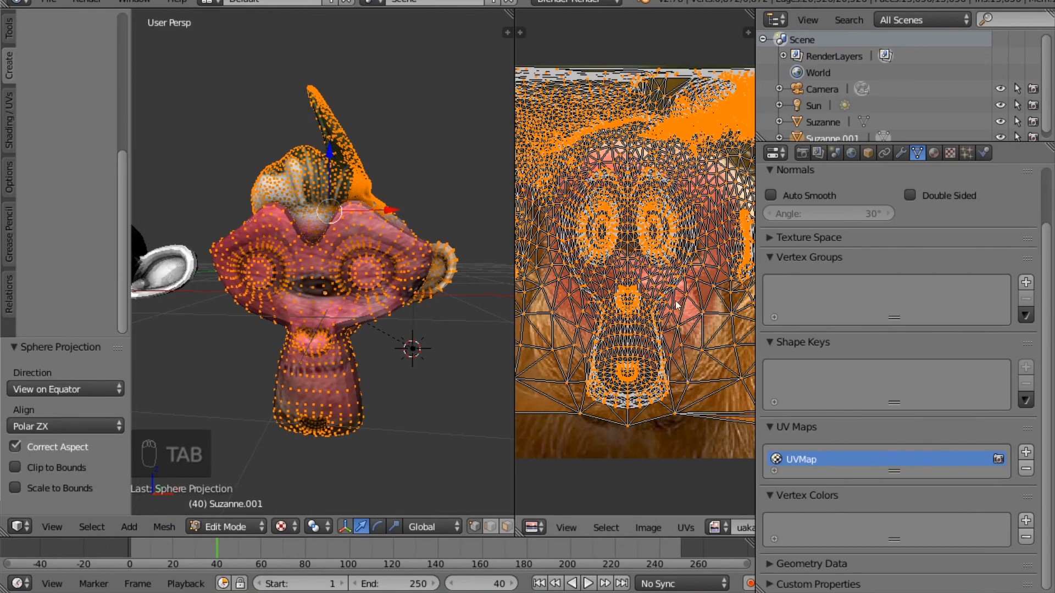
Step: Scale the UV layout by about 0.81 and move it about 0.038 in X and -0.023 in Y over the uakari's face
key("s")
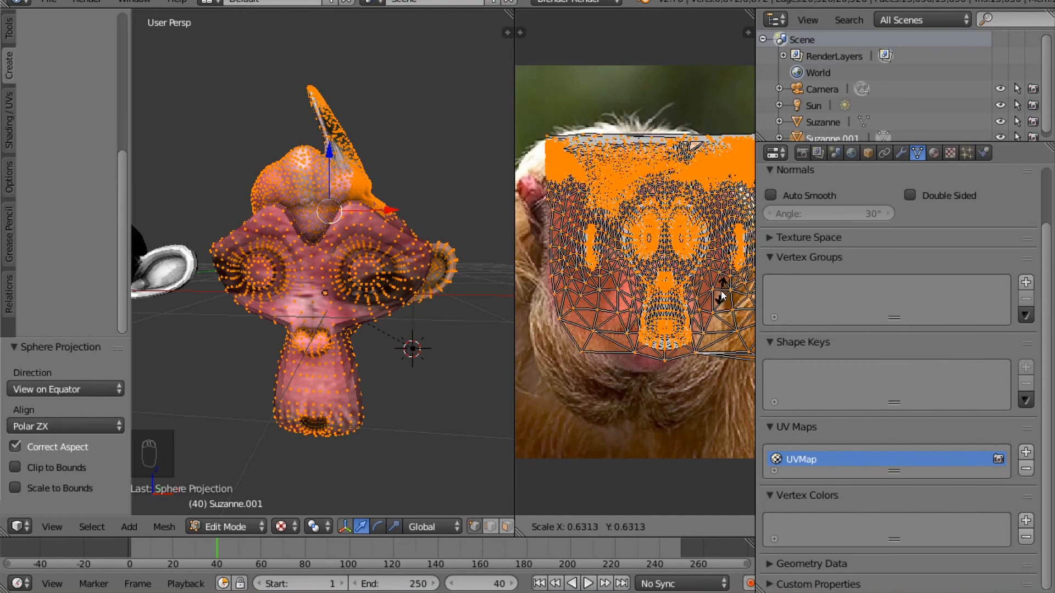
left_click(714, 299)
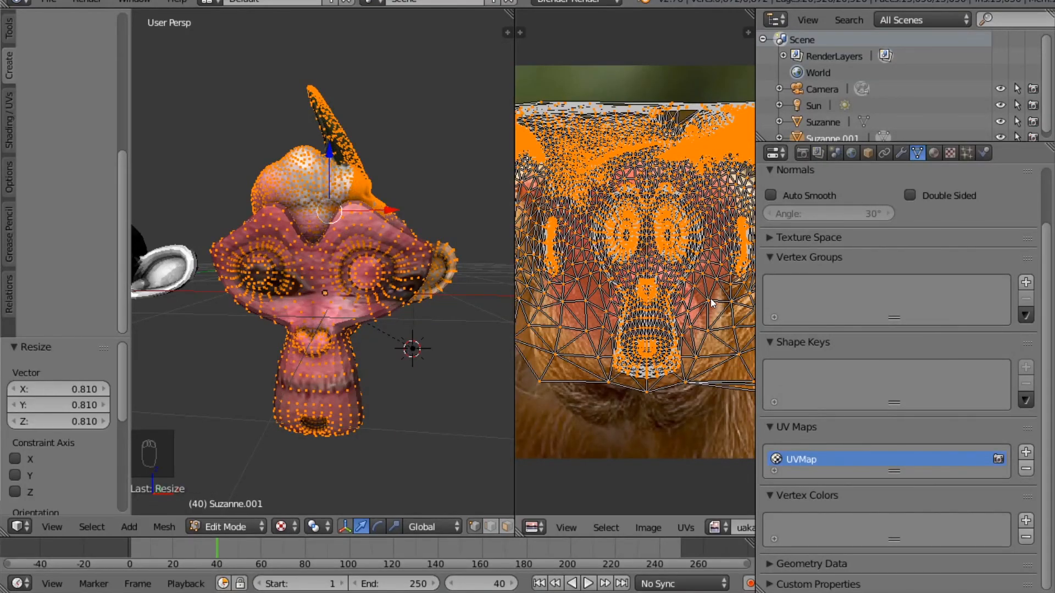
key("g")
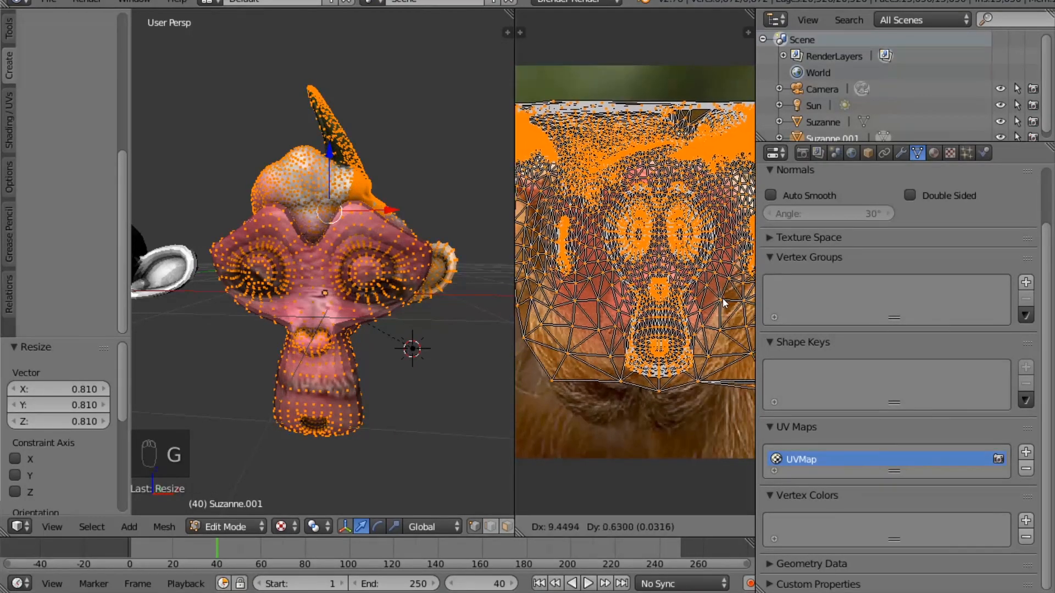
left_click(725, 310)
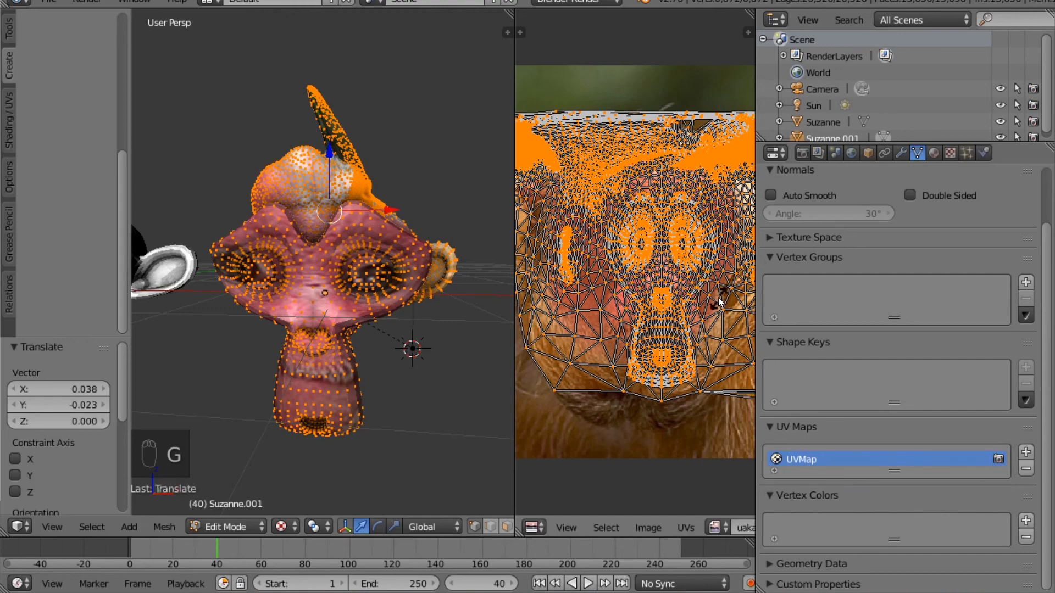
Step: Enlarge the UV layout twice, by about 1.12 and 1.13, and move it about 0.052 in X and -0.019 in Y
key("s")
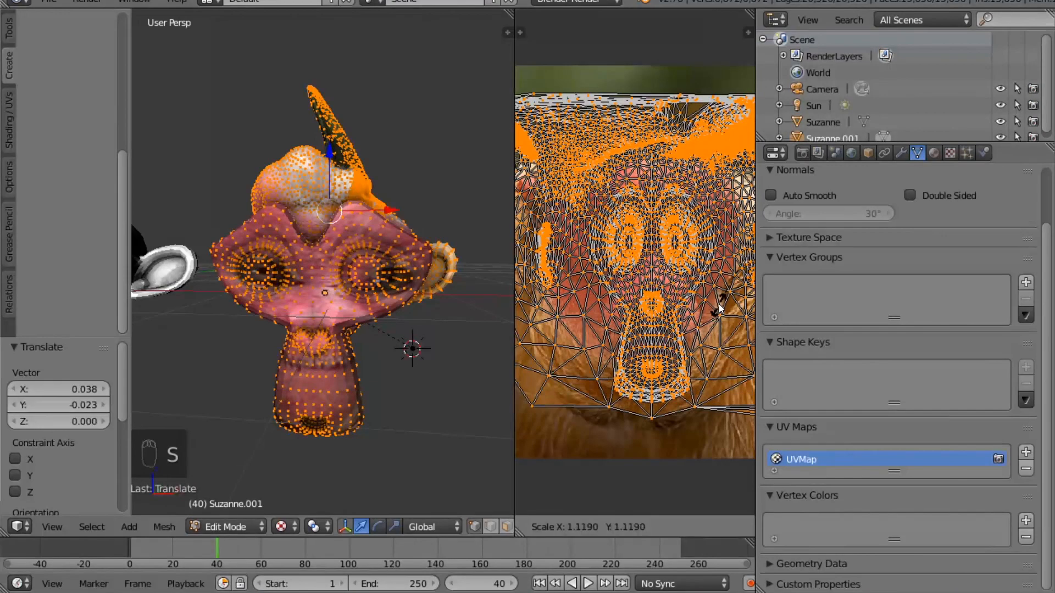
left_click(720, 309)
key("s")
left_click(723, 318)
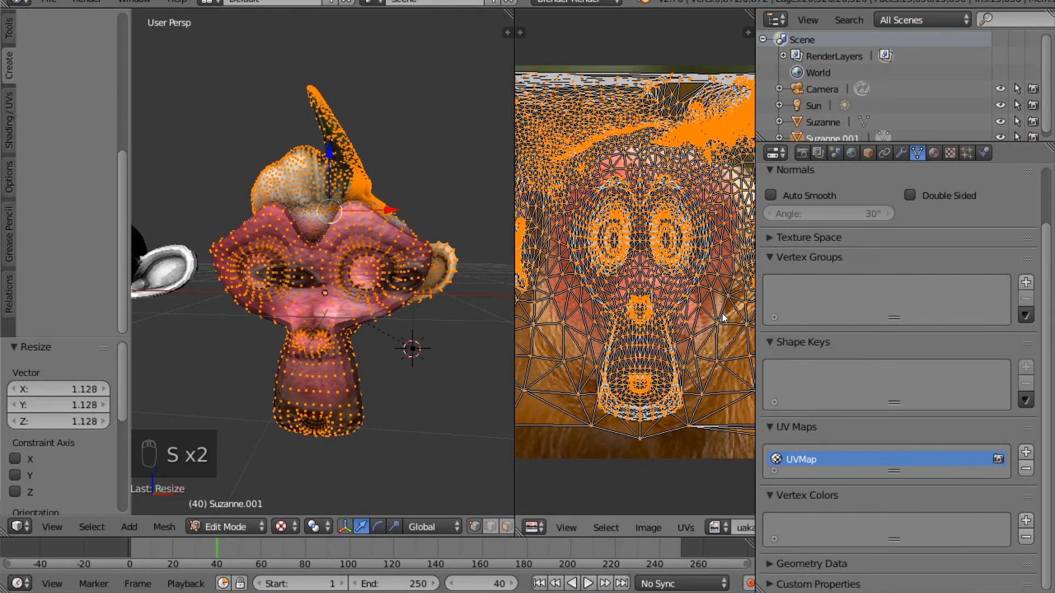
key("g")
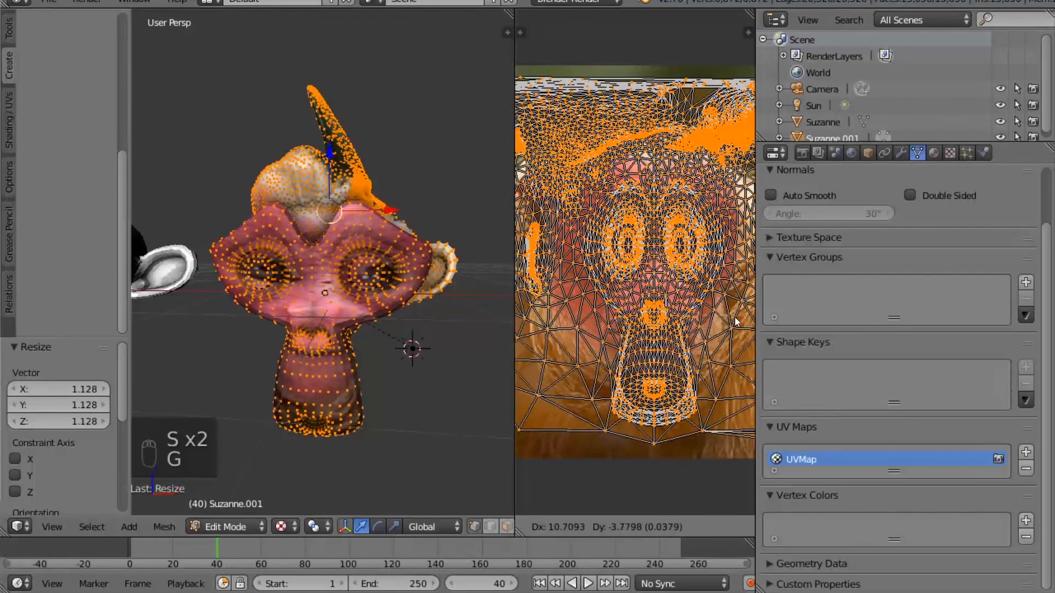
left_click(743, 325)
Step: Render the scene to check the monkey with its new sphere-projected UV layout
scroll(815, 281, "up", 3)
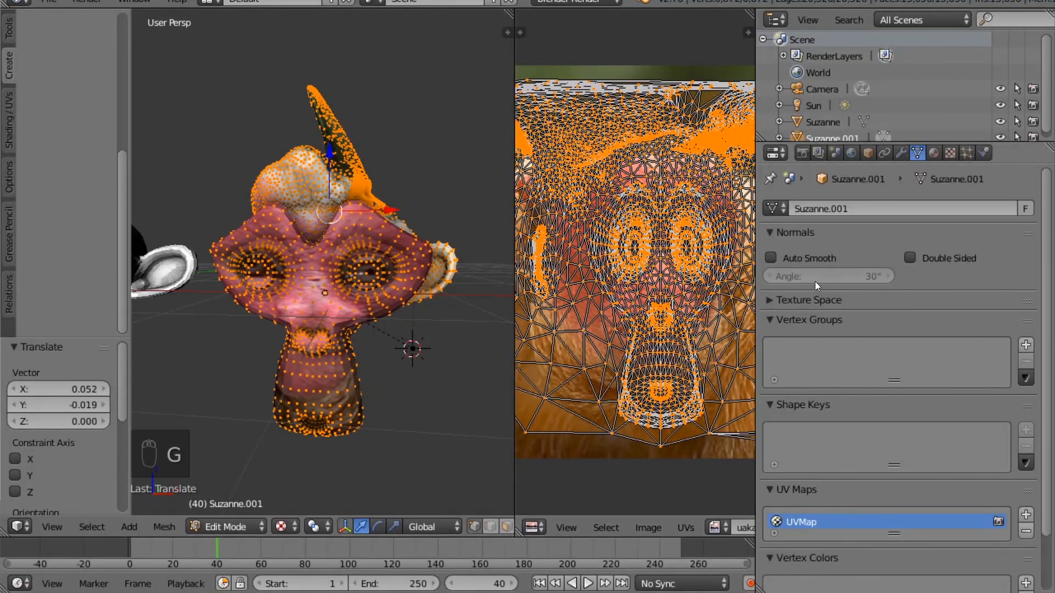
left_click(805, 152)
left_click(816, 225)
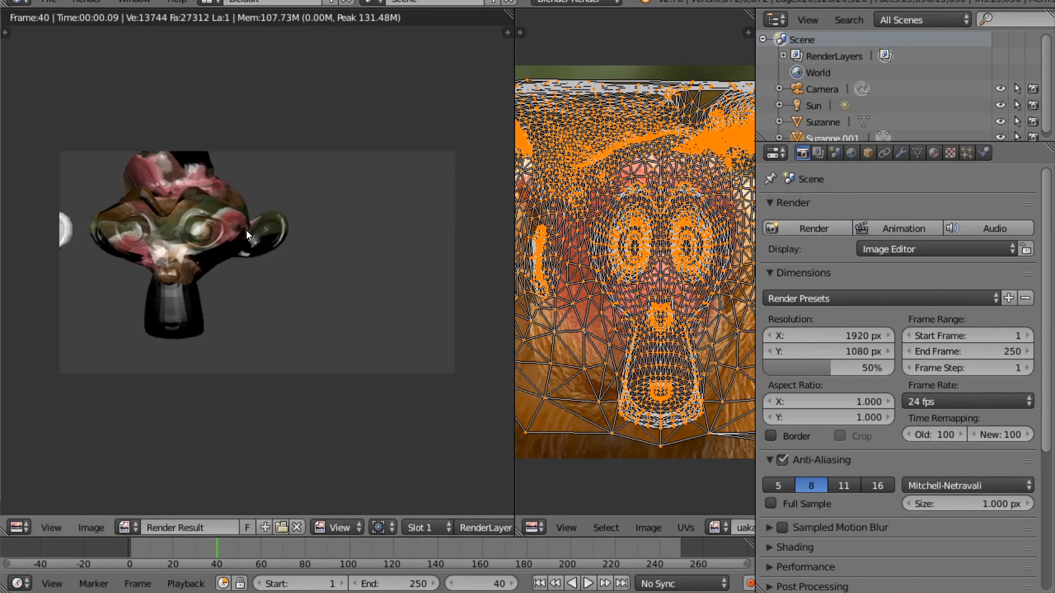
Step: Close the render result and switch the sphere-projected monkey to Texture Paint mode
key("Escape")
left_click(249, 526)
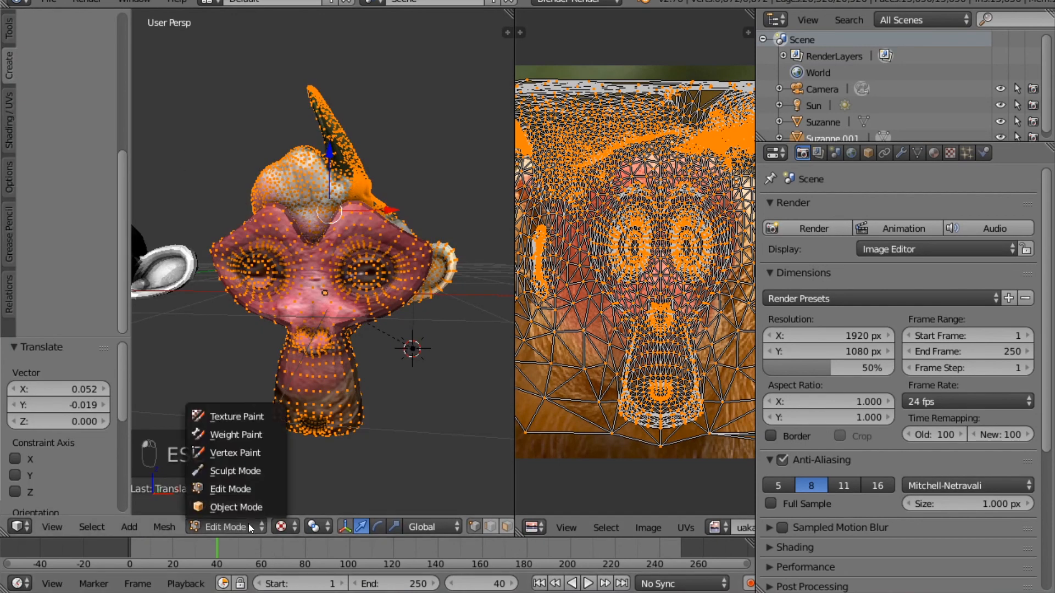
left_click(250, 417)
scroll(64, 263, "down", 5)
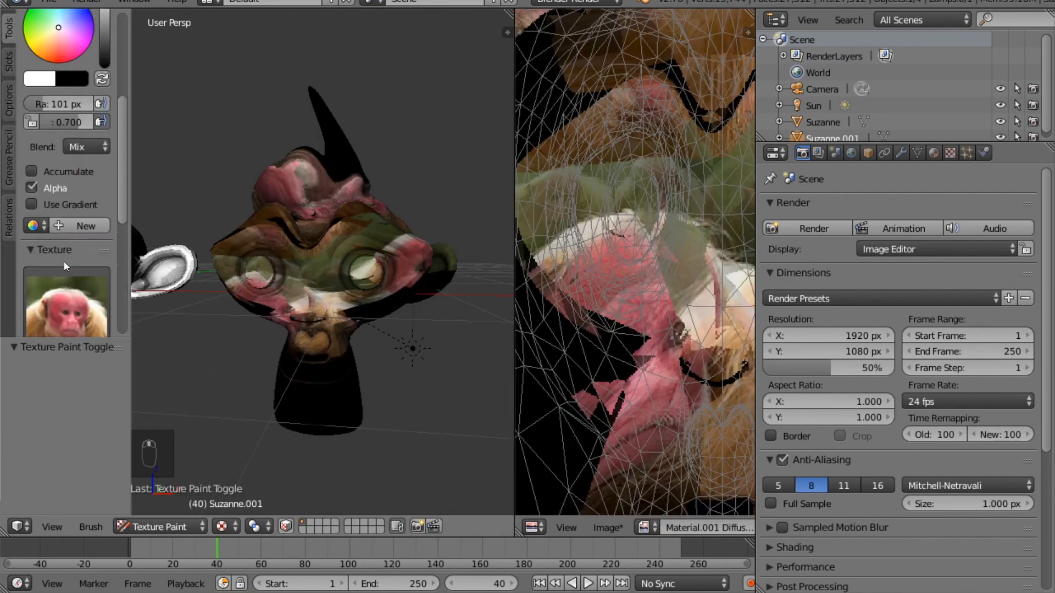
scroll(688, 391, "down", 3)
scroll(686, 496, "down", 2)
scroll(697, 526, "down", 4)
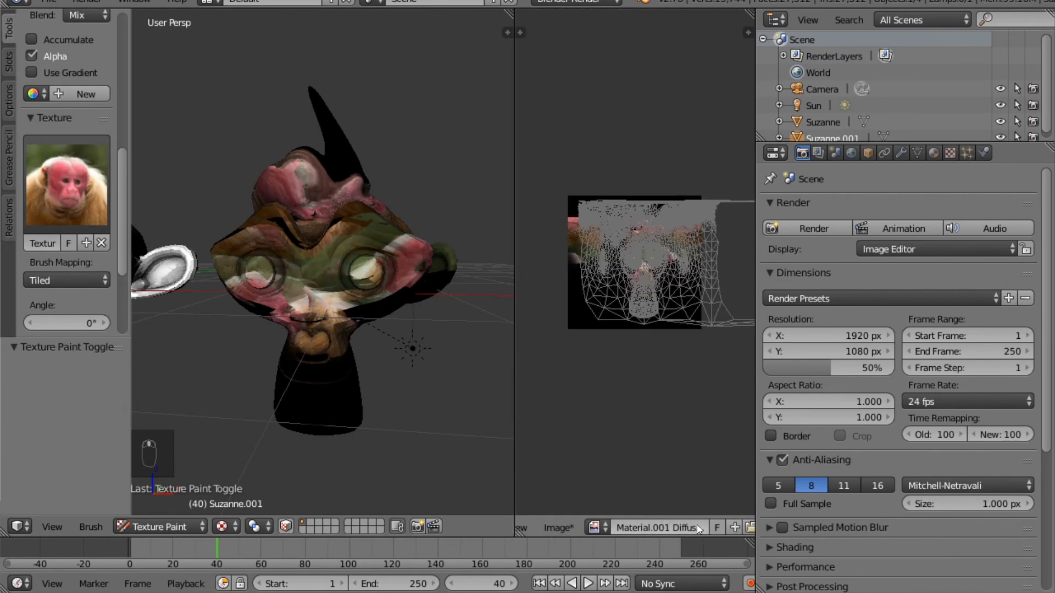
scroll(720, 530, "down", 1)
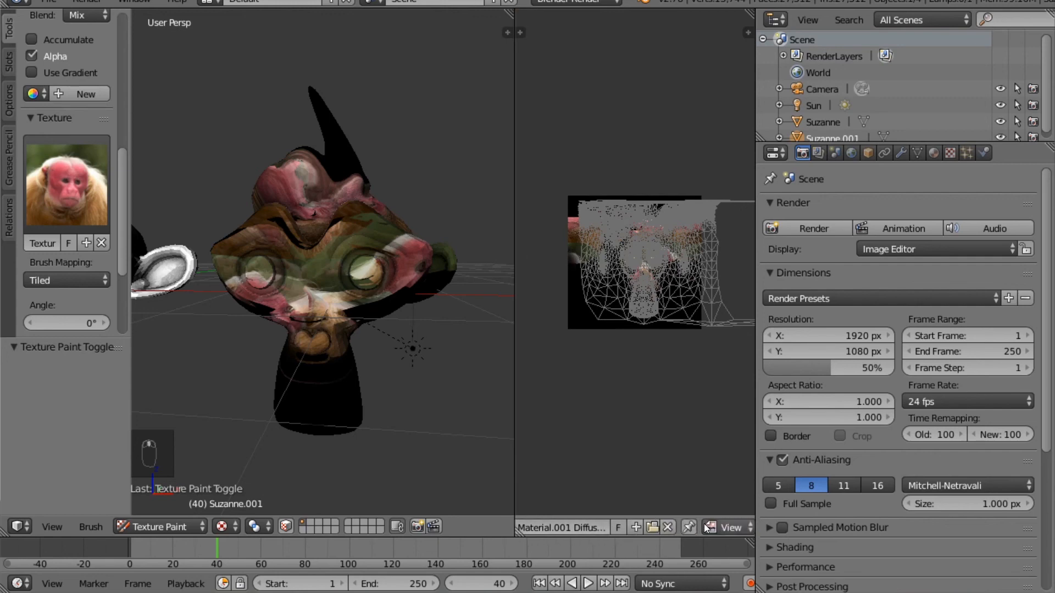
Step: Unlink the Material.001 Diffuse Color image from the image editor and display uakari.jpg there instead
left_click(667, 528)
scroll(633, 237, "up", 5)
scroll(633, 236, "up", 4)
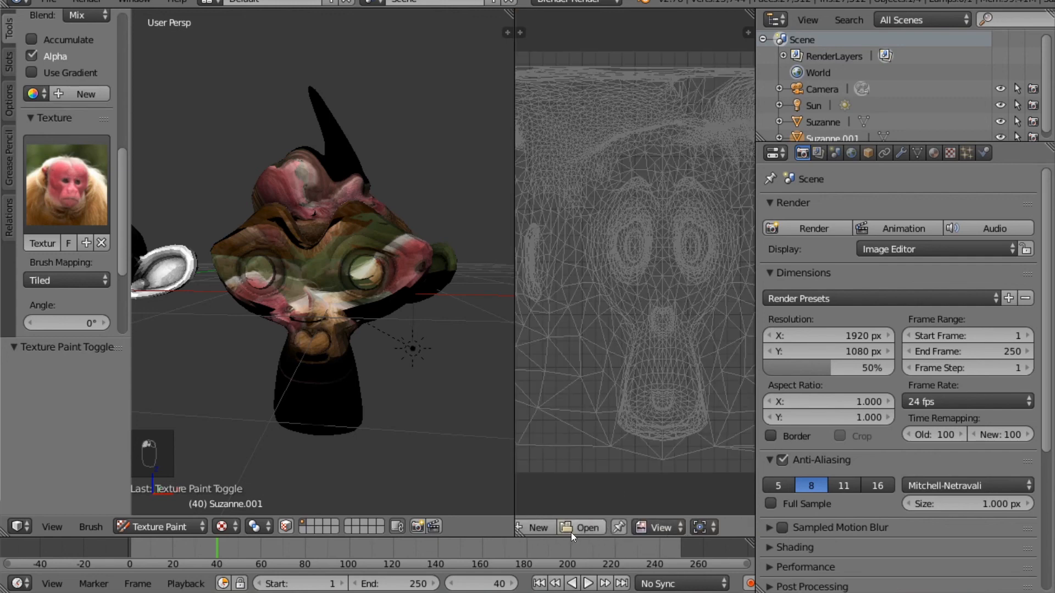
scroll(571, 533, "up", 5)
left_click(606, 527)
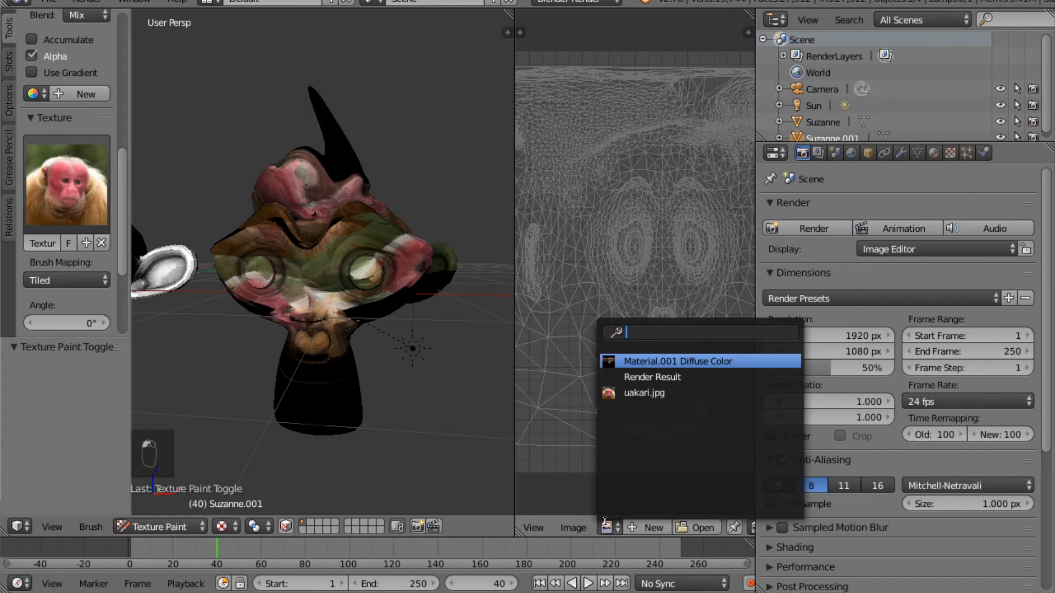
left_click(637, 393)
scroll(646, 434, "down", 5)
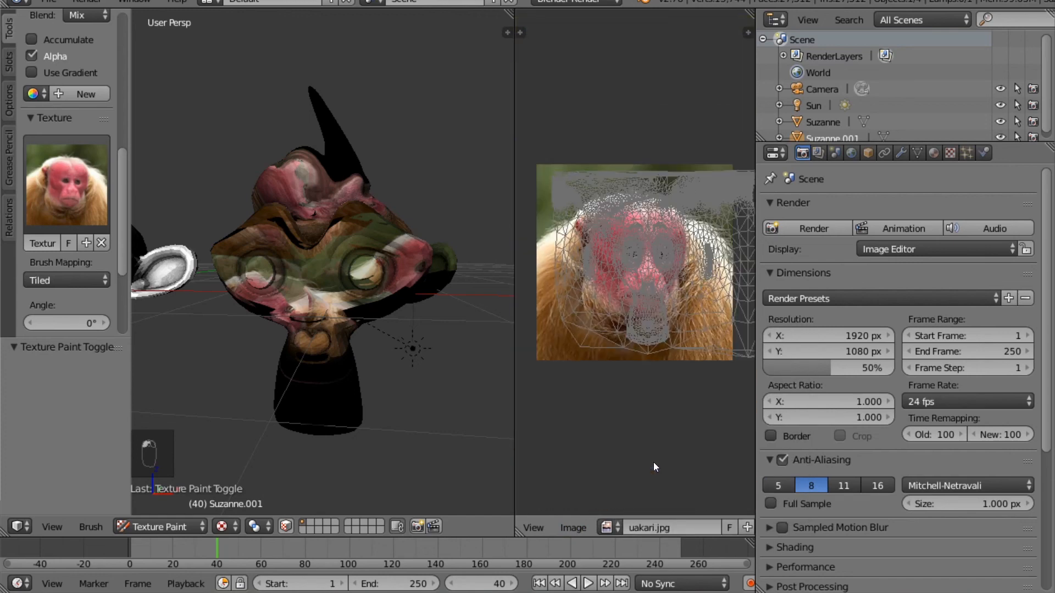
left_click(618, 523)
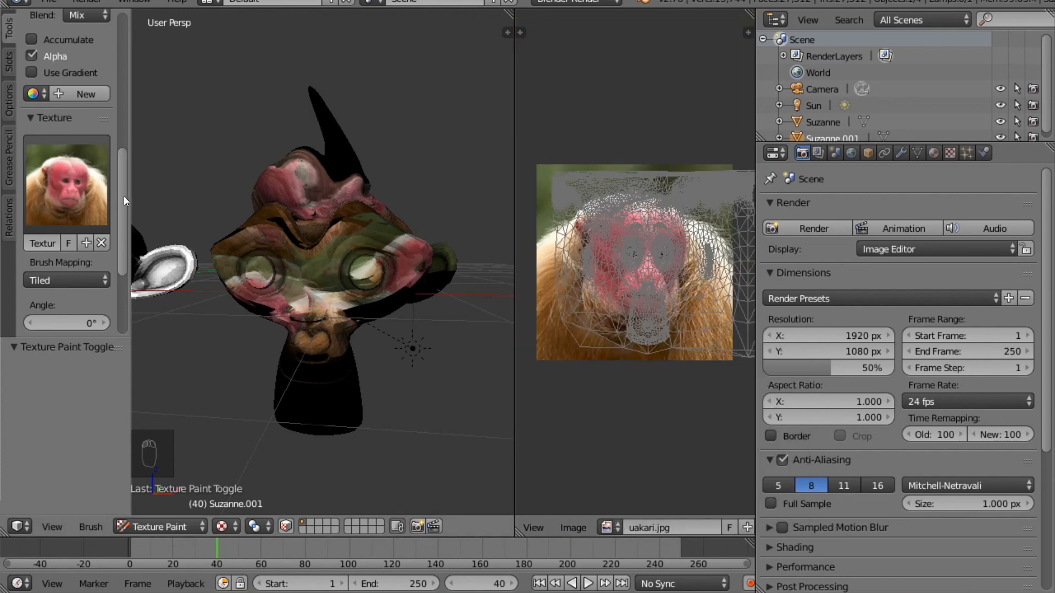
Step: Remove the uakari photo texture from the paint brush and paint plain white over the monkey's face and horn
left_click_drag(124, 196, 123, 32)
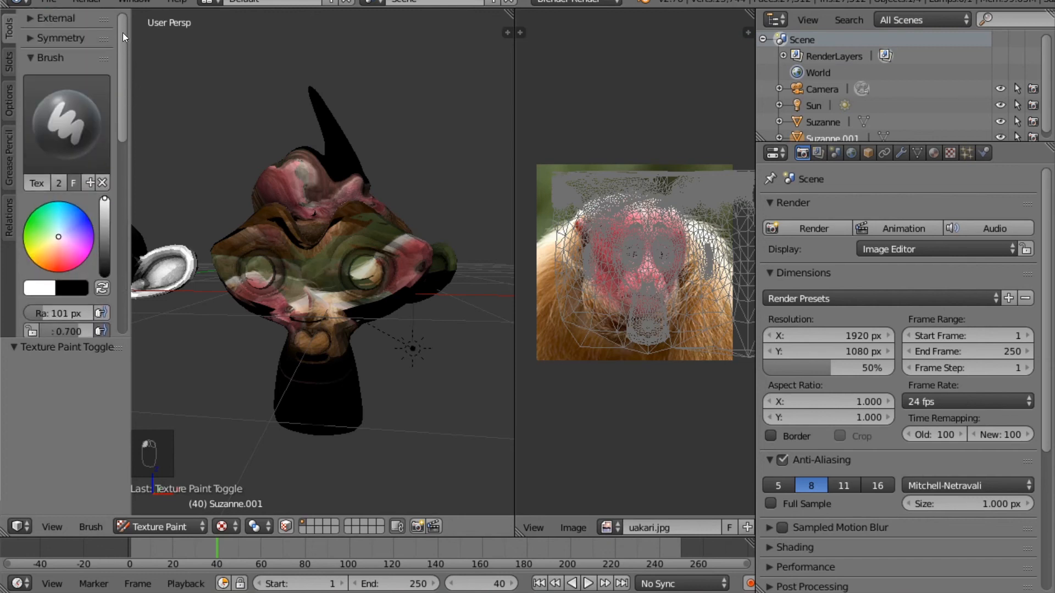
left_click(68, 22)
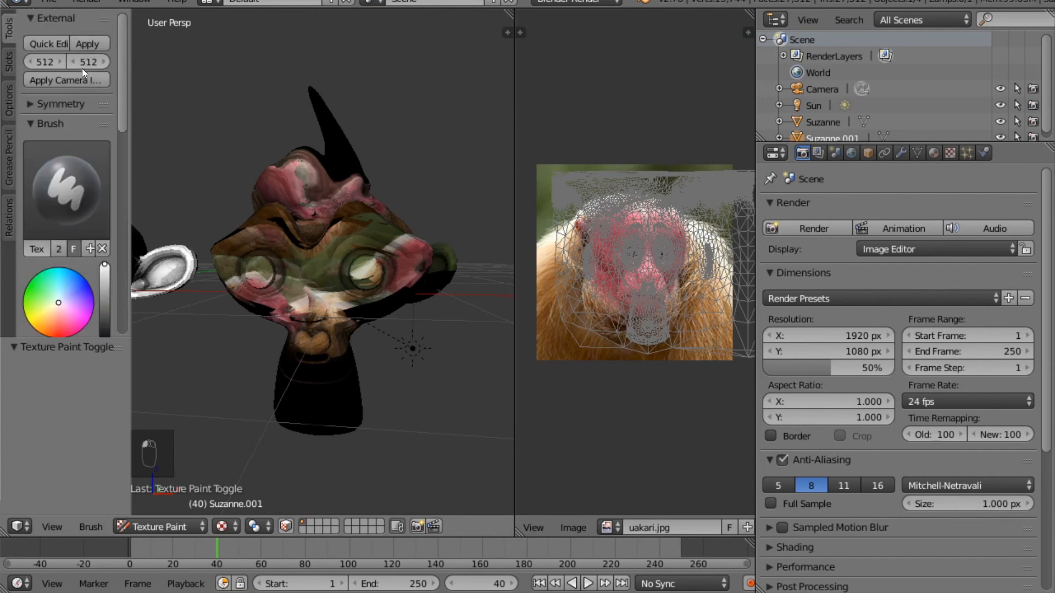
scroll(81, 70, "down", 15)
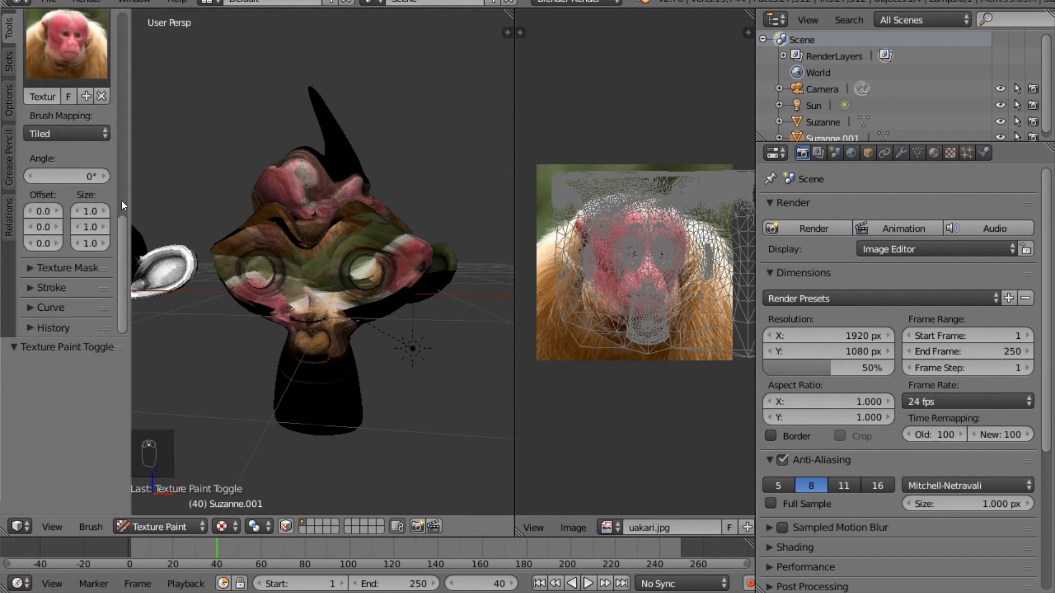
left_click(75, 271)
scroll(81, 272, "down", 8)
scroll(81, 270, "up", 10)
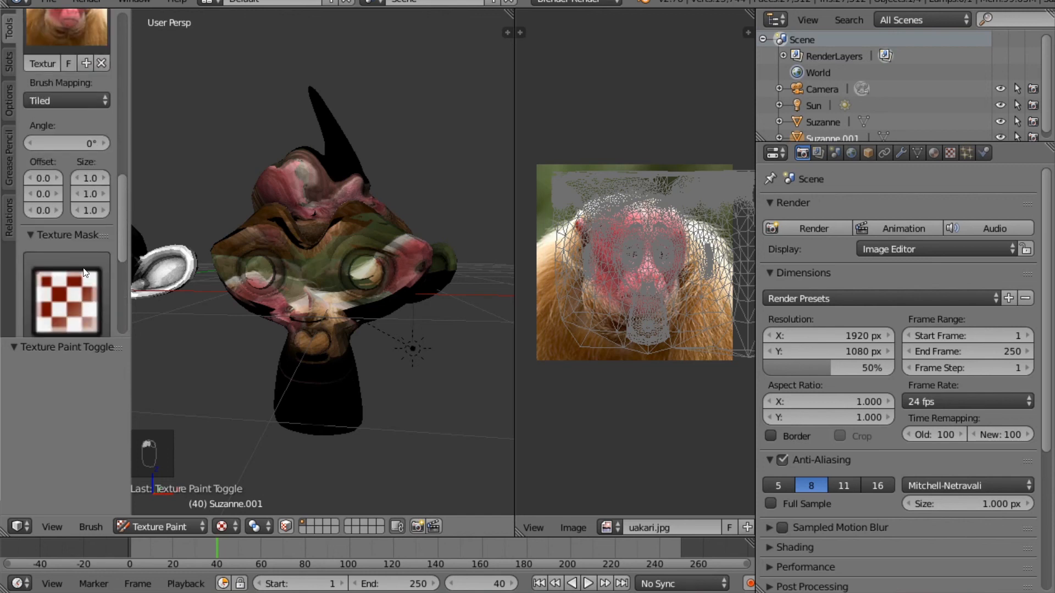
left_click(104, 127)
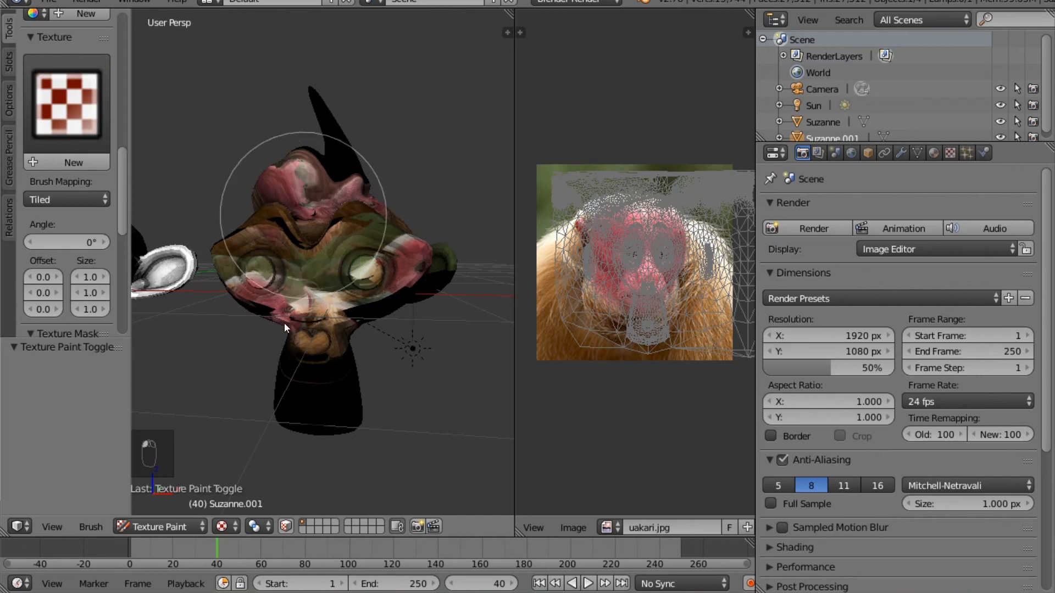
mouse_move(285, 323)
left_mouse_down()
mouse_move(344, 308)
mouse_move(269, 209)
mouse_move(272, 139)
mouse_move(235, 293)
mouse_move(301, 440)
mouse_move(388, 252)
mouse_move(361, 212)
mouse_move(358, 237)
left_mouse_up()
middle_click_drag(358, 236, 140, 288)
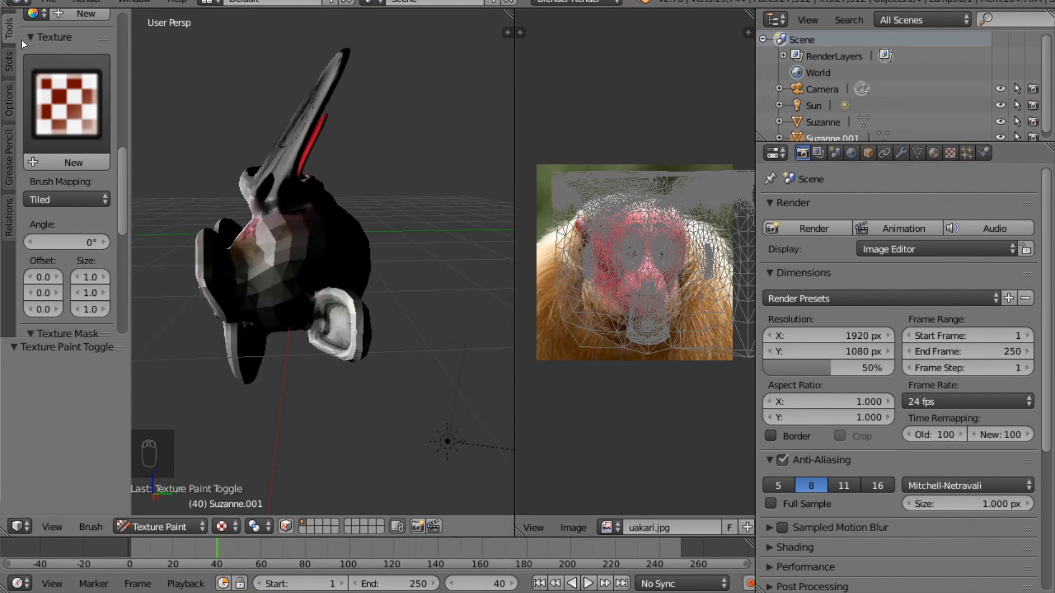
Step: Examine the monkey's texture paint slots and toggle Edit Mode on and off
left_click(9, 61)
middle_click_drag(284, 215, 375, 230)
key("Tab")
key("Tab")
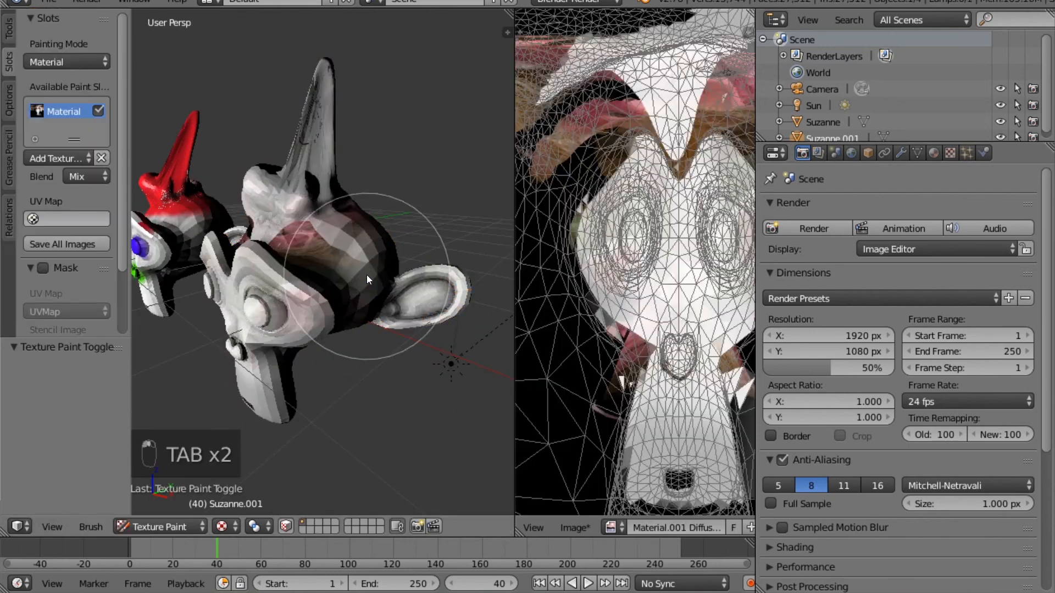
Step: Switch to Object Mode and delete the texture-painted monkey
left_click(160, 527)
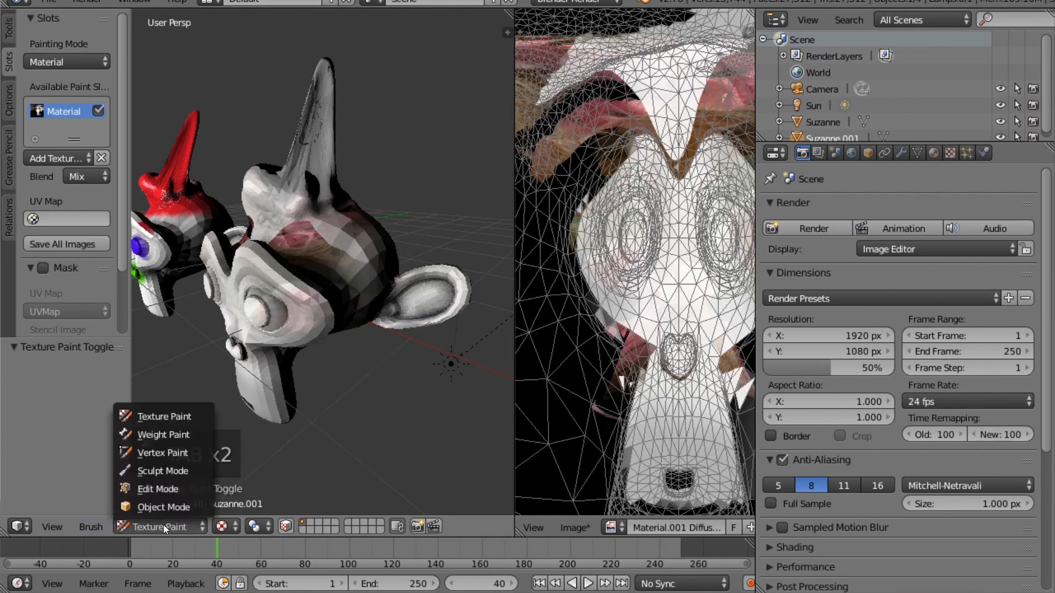
left_click(173, 528)
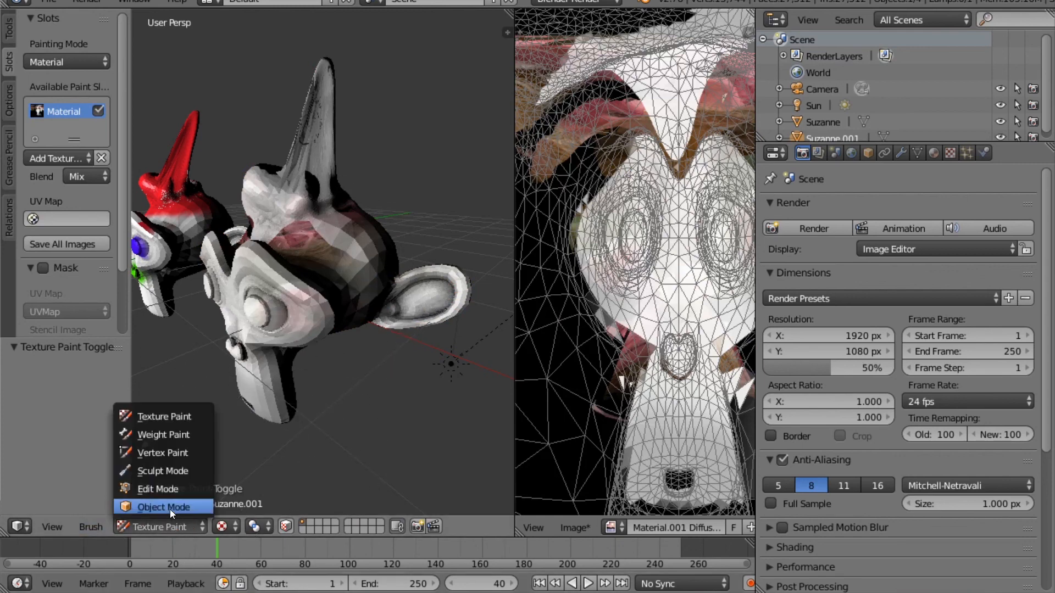
left_click(170, 509)
key("Delete")
key("Return")
key("Return")
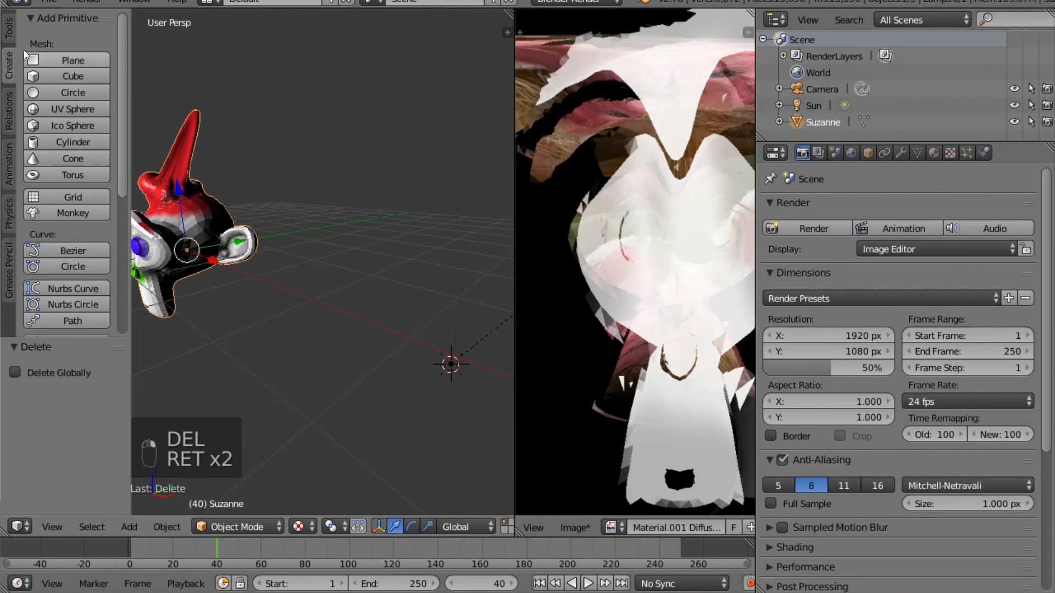
left_click(9, 27)
left_click(75, 168)
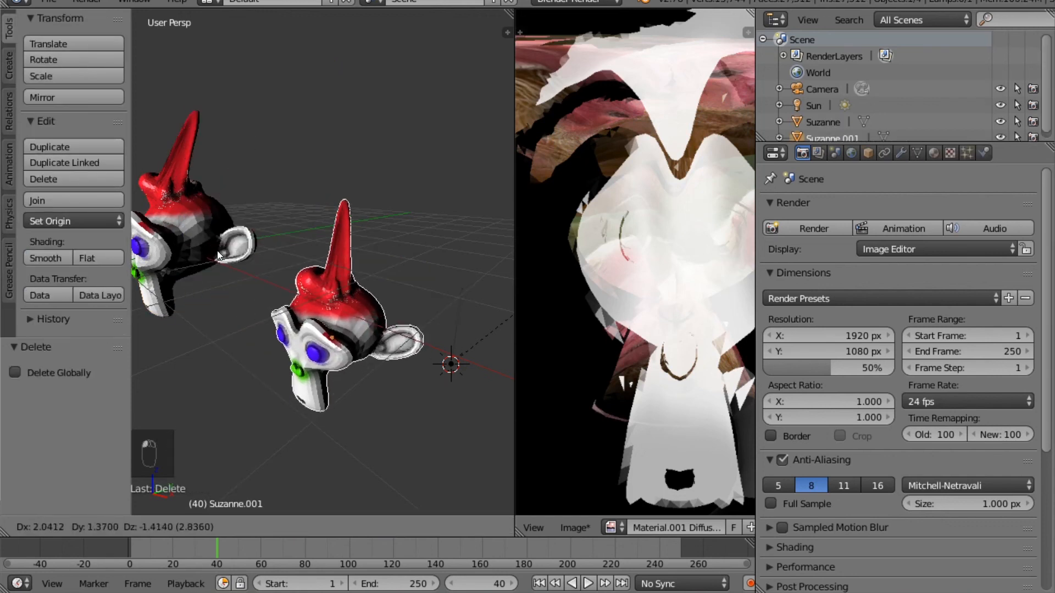
key("Escape")
key("Delete")
left_click(214, 210)
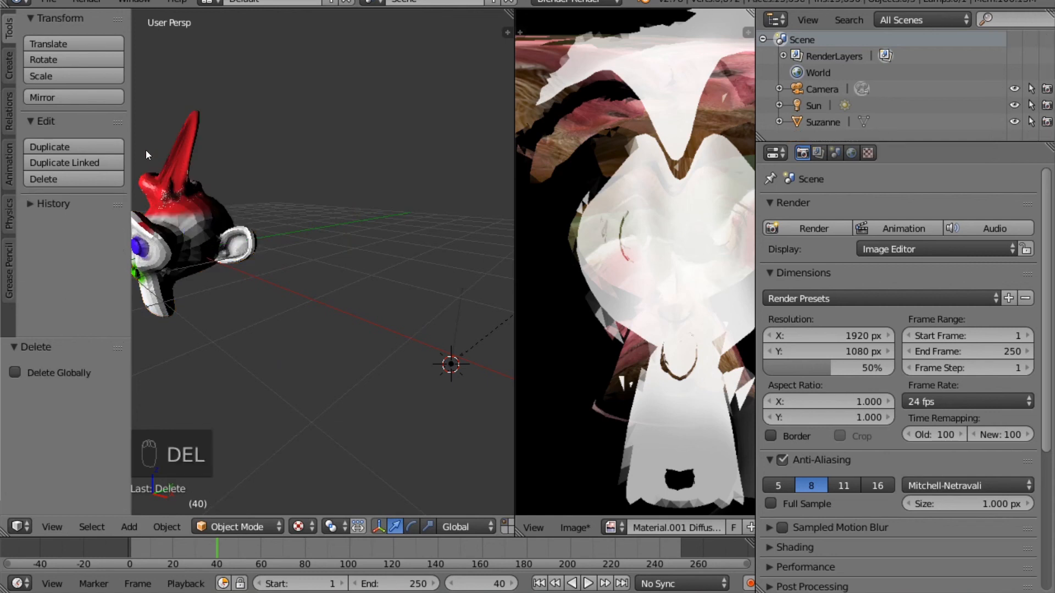
left_click(105, 147)
scroll(266, 252, "down", 2)
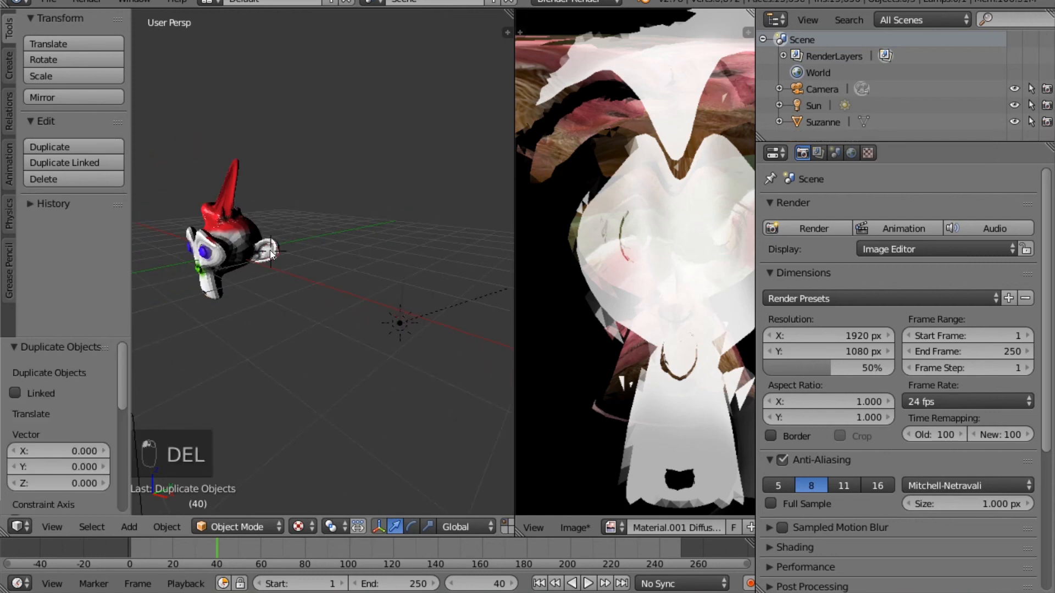
Step: Duplicate the red-horned monkey, place the copy beside it, and move the copy about 1.118 further along X
right_click(240, 227)
left_click(110, 148)
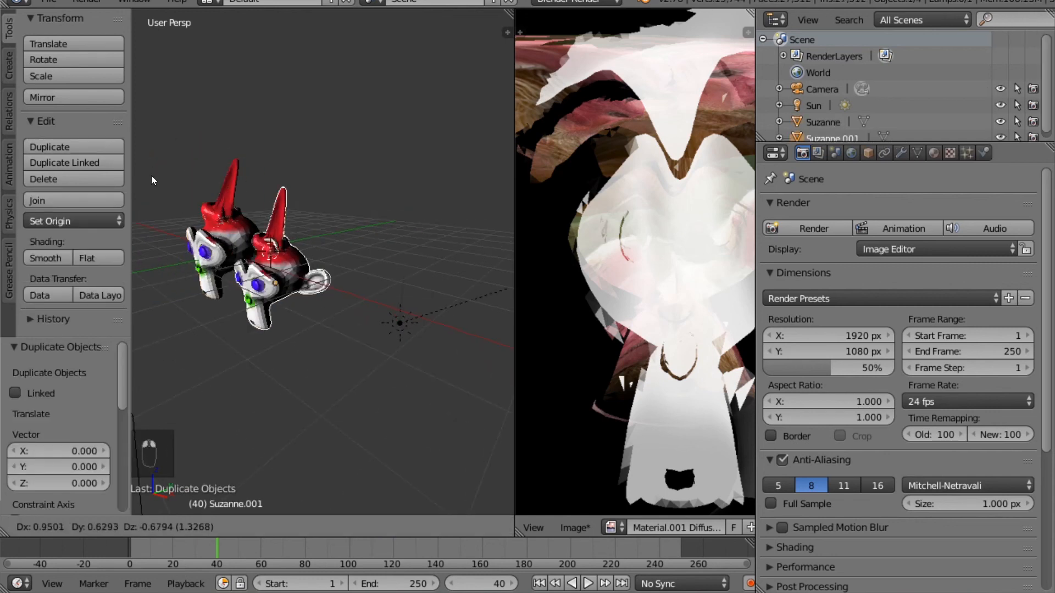
left_click(208, 191)
left_click_drag(374, 329, 421, 337)
key("space")
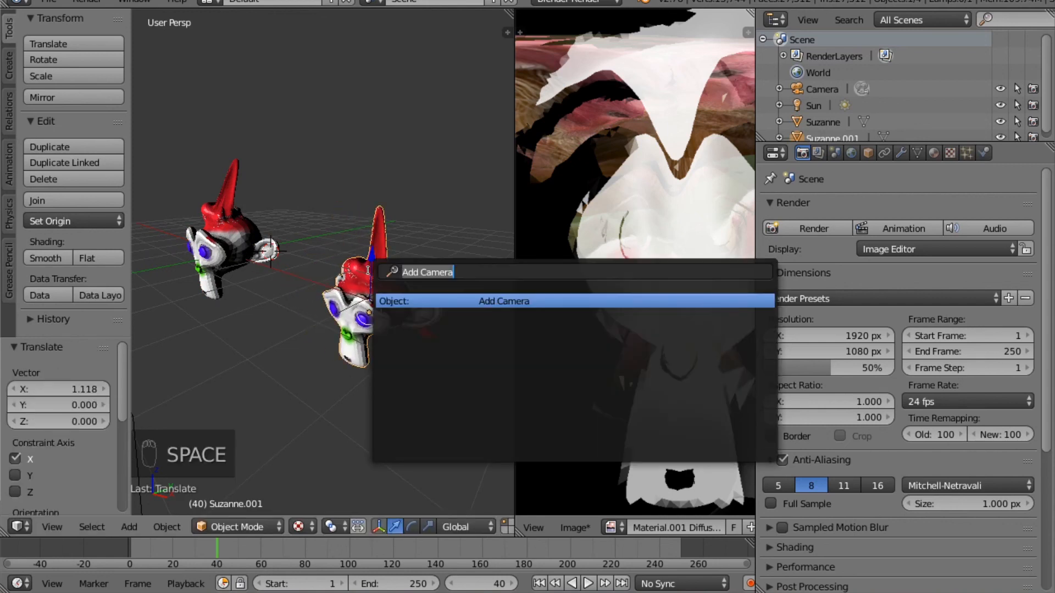
left_click(214, 235)
Step: Shift the duplicate monkey along negative Y, raise it about 0.849 in Z, and move it another -0.412 in Y
middle_click_drag(213, 236, 147, 216)
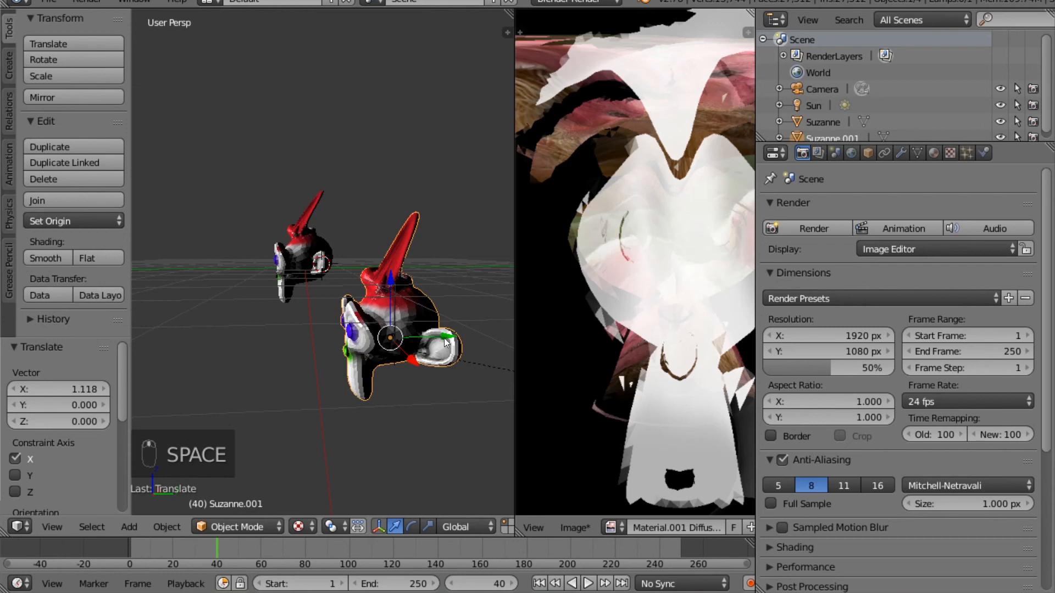
left_click_drag(446, 338, 392, 338)
left_click_drag(337, 280, 337, 232)
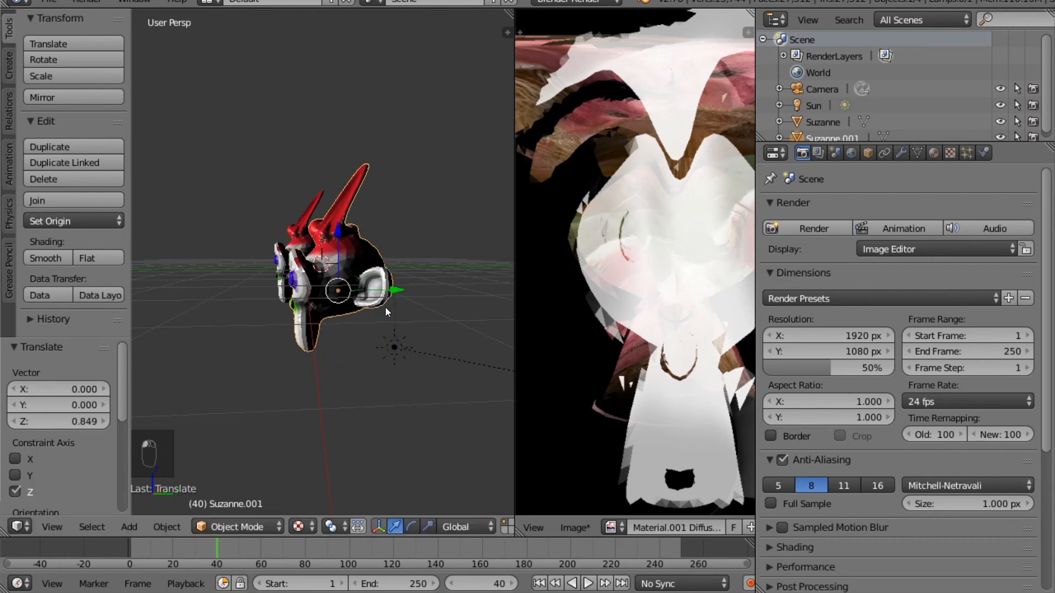
left_click_drag(397, 290, 373, 290)
Step: Remove the Col vertex color layer from the duplicate monkey's mesh data
left_click(917, 153)
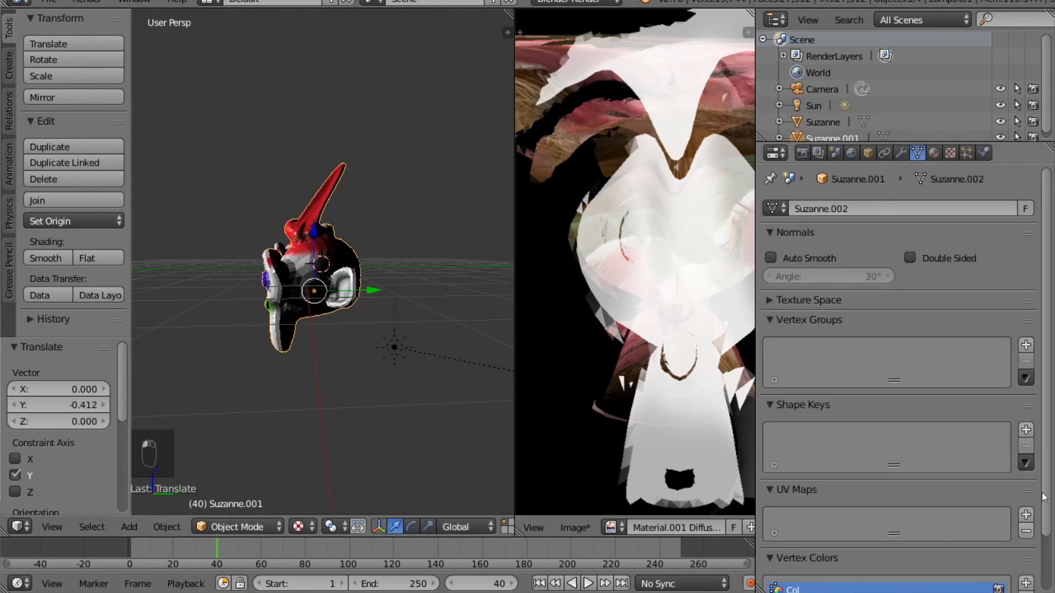
scroll(1044, 498, "down", 3)
left_click(1026, 536)
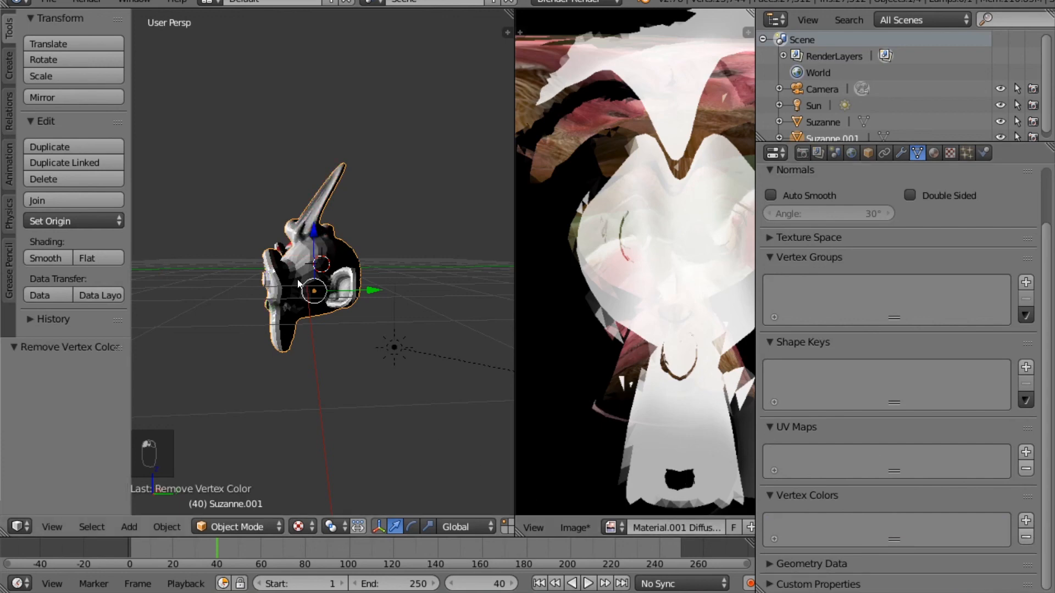
Step: Unwrap the duplicate monkey's whole mesh in Edit Mode with Sphere Projection
middle_click_drag(299, 284, 387, 309)
key("Tab")
key("a")
key("a")
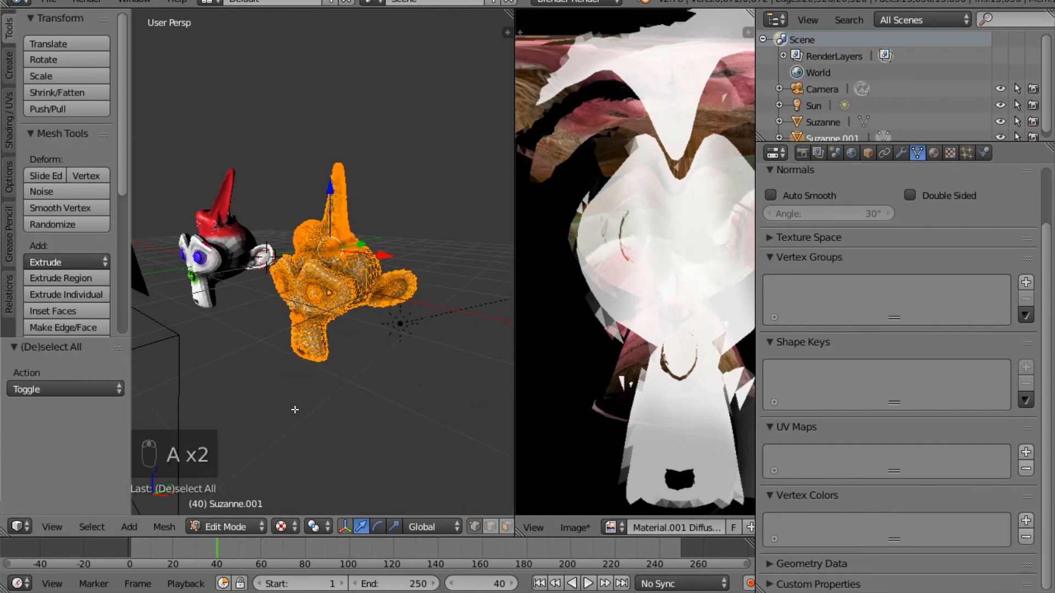
left_click(164, 527)
mouse_move(282, 394)
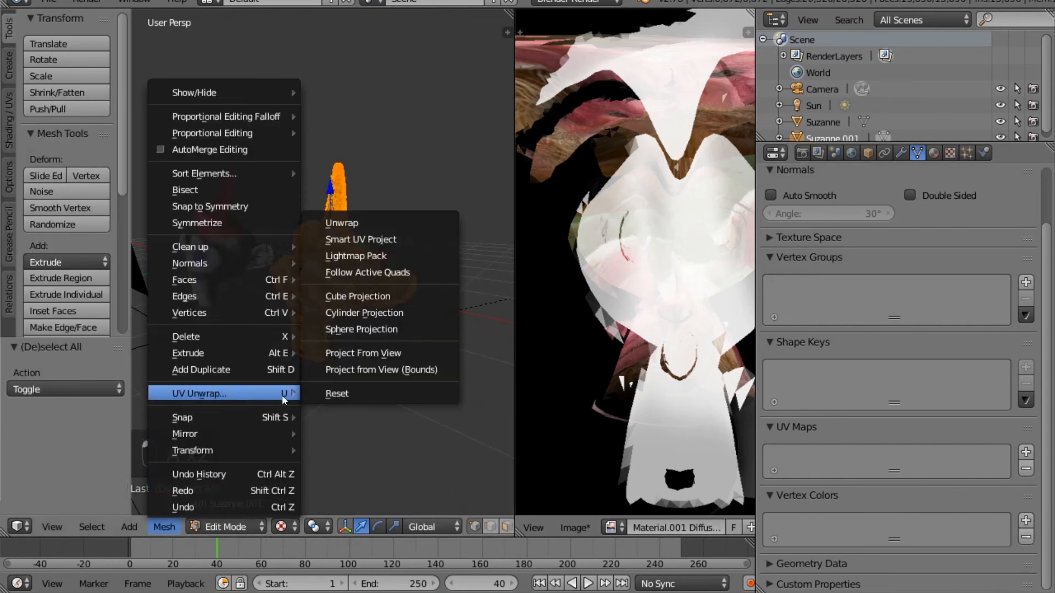
left_click(374, 329)
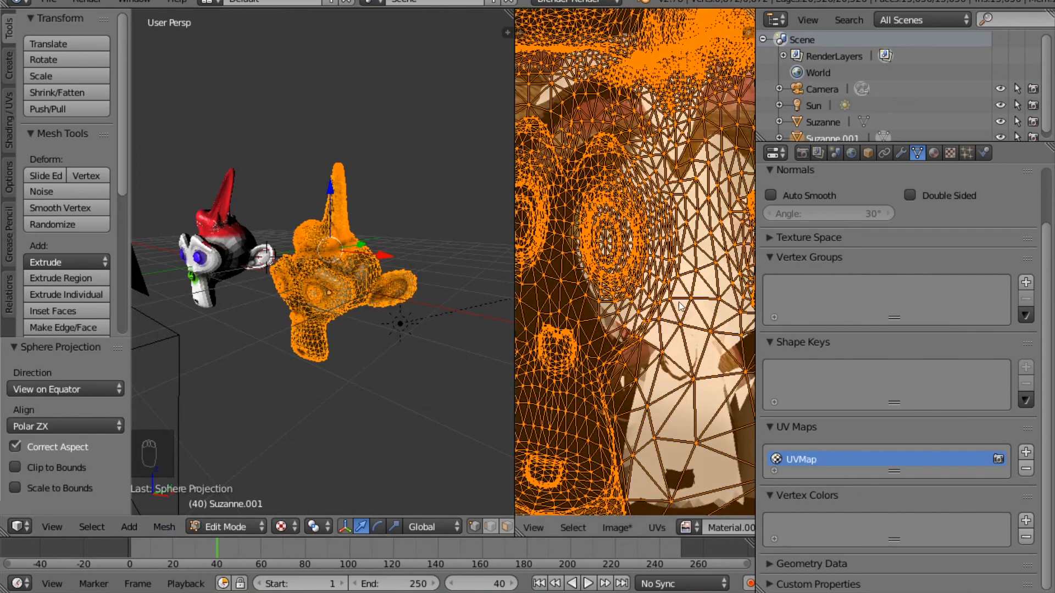
scroll(681, 302, "down", 1)
key("g")
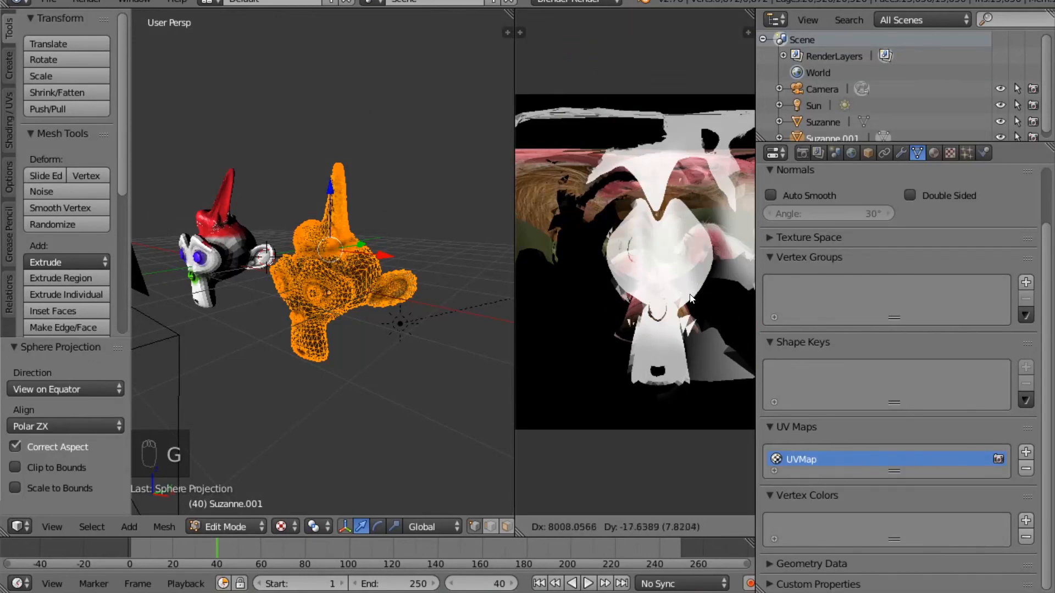
right_click(706, 302)
Step: Assign uakari.jpg as the image for the duplicate monkey's UV layout
scroll(687, 341, "down", 3)
left_click(687, 528)
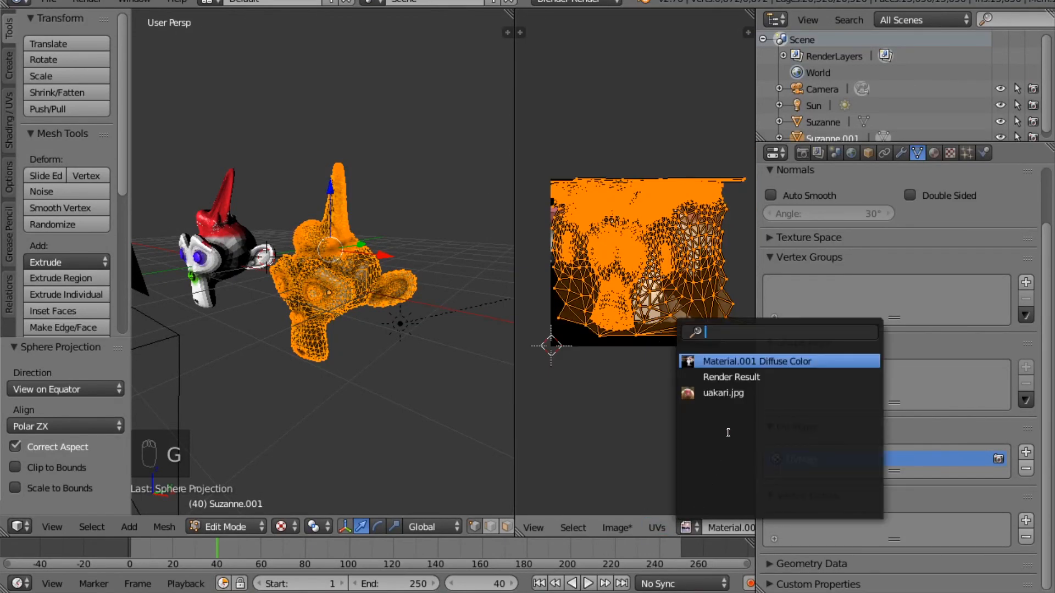
left_click(708, 394)
Step: Rotate the duplicate monkey's UV layout about -5.84° and move it about 0.202 in X and 0.022 in Y over the uakari's face
scroll(308, 337, "up", 4)
scroll(308, 337, "up", 3)
middle_click_drag(308, 337, 410, 308)
scroll(410, 308, "down", 6)
scroll(657, 280, "up", 8)
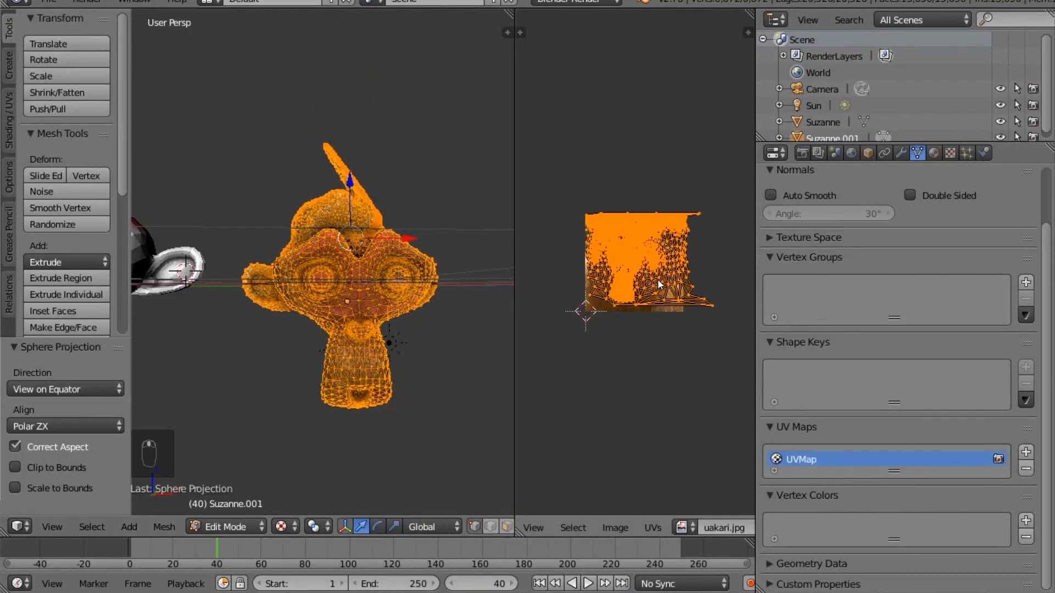
key("r")
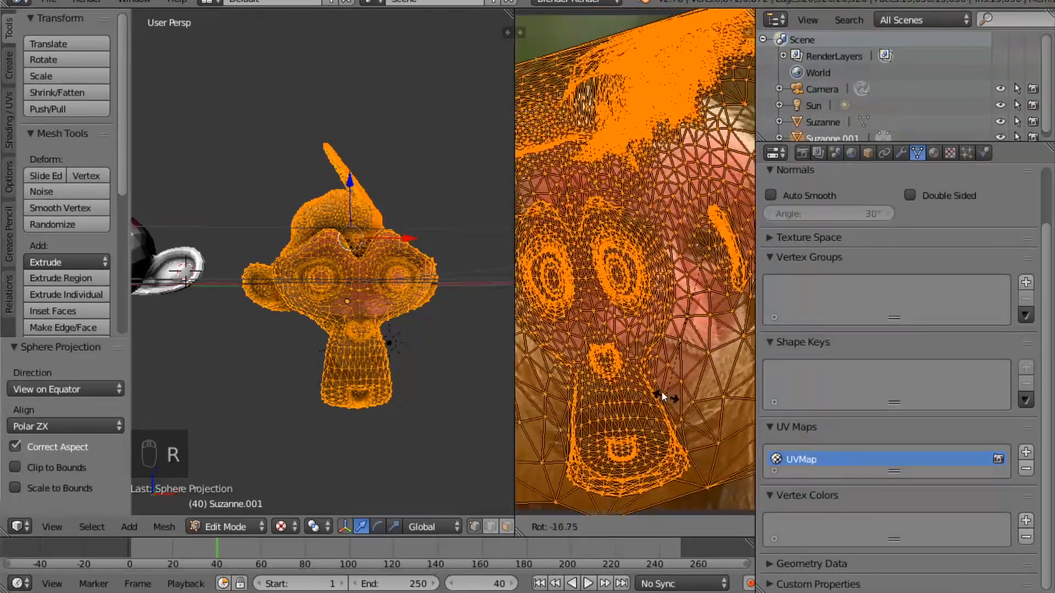
left_click(642, 378)
key("g")
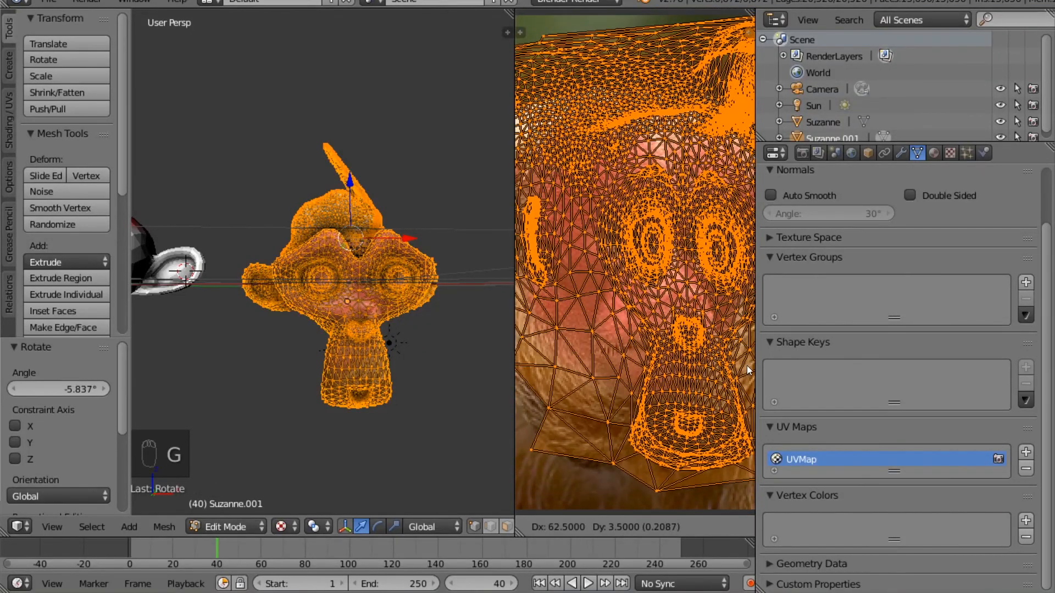
left_click(743, 360)
scroll(428, 330, "up", 5)
scroll(429, 330, "down", 5)
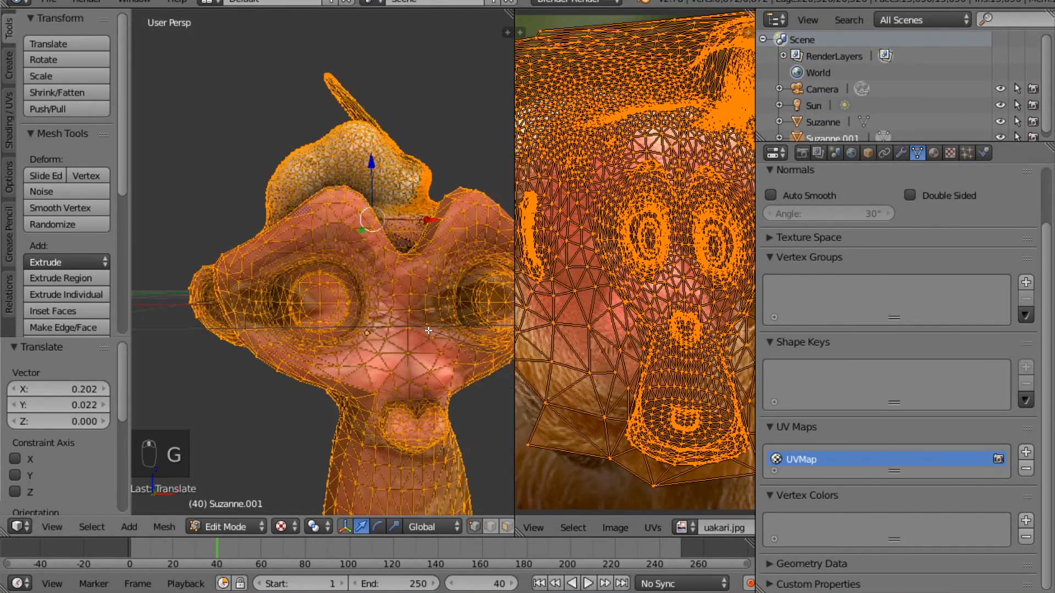
Step: Render the current frame to check the duplicate monkey, and return to the 3D view
left_click(802, 152)
left_click(796, 231)
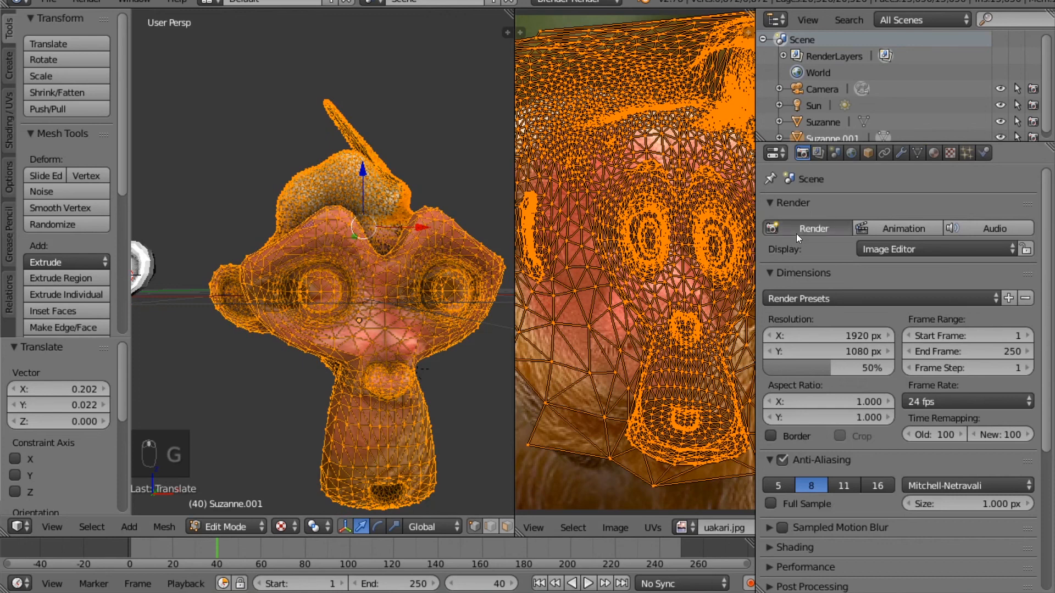
key("Escape")
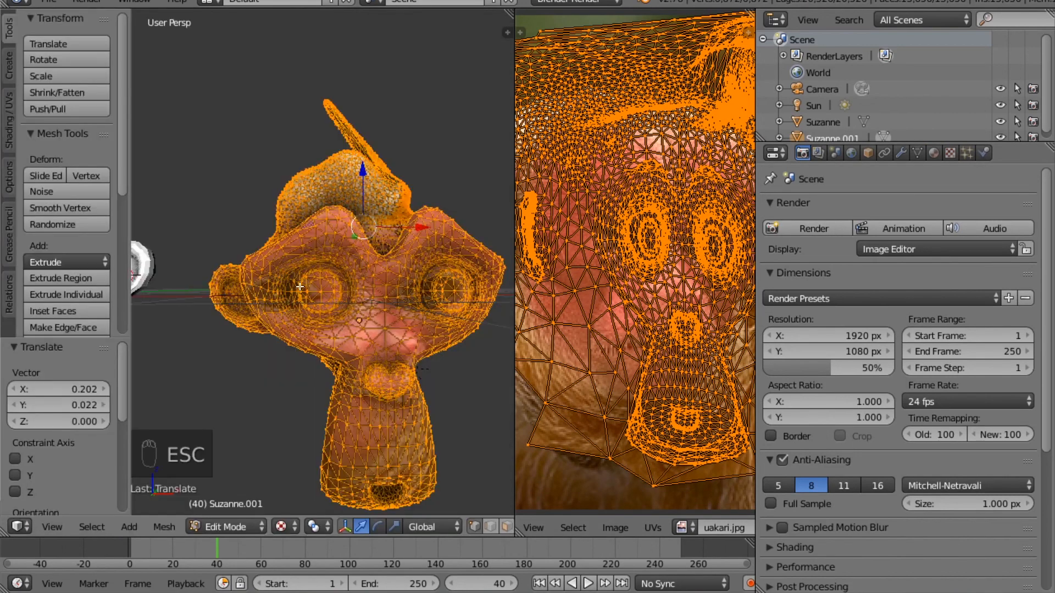
Step: Add a new material to the duplicate monkey and open that material's texture settings
left_click(940, 154)
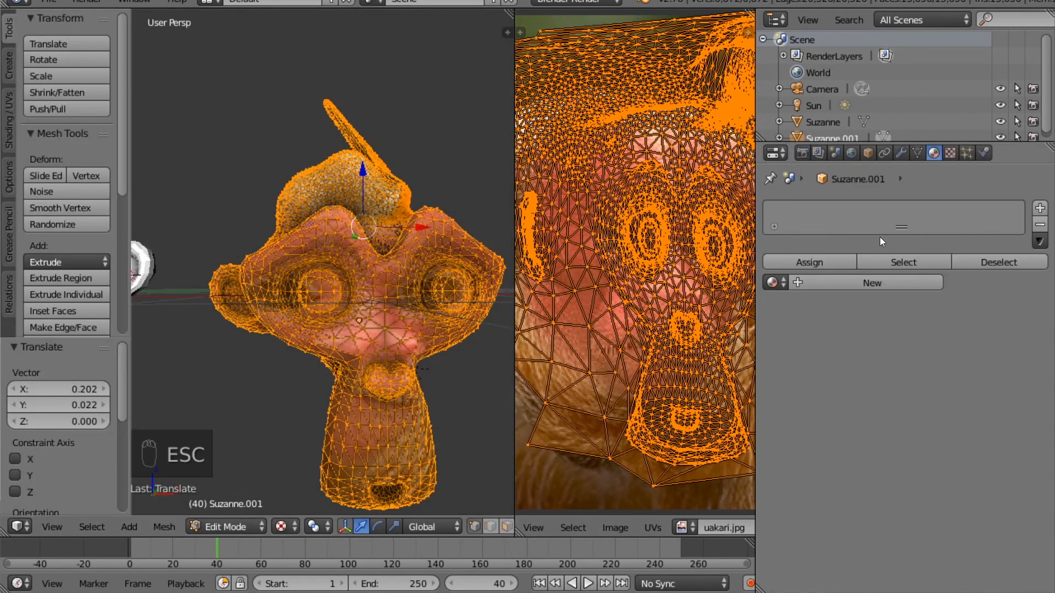
left_click(857, 282)
scroll(879, 385, "down", 6)
scroll(868, 356, "up", 5)
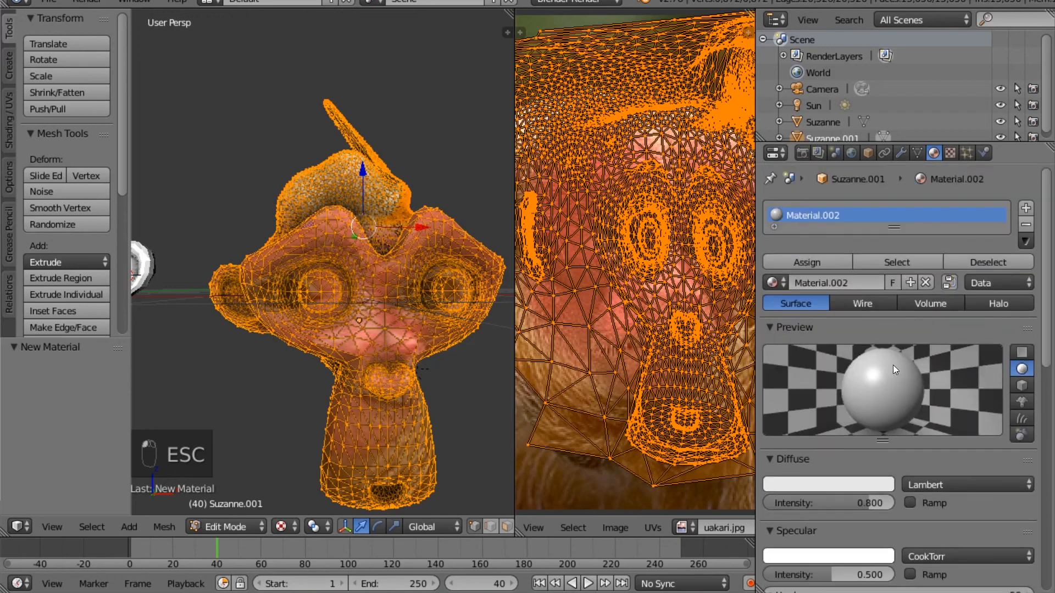
left_click(949, 153)
scroll(252, 340, "down", 2)
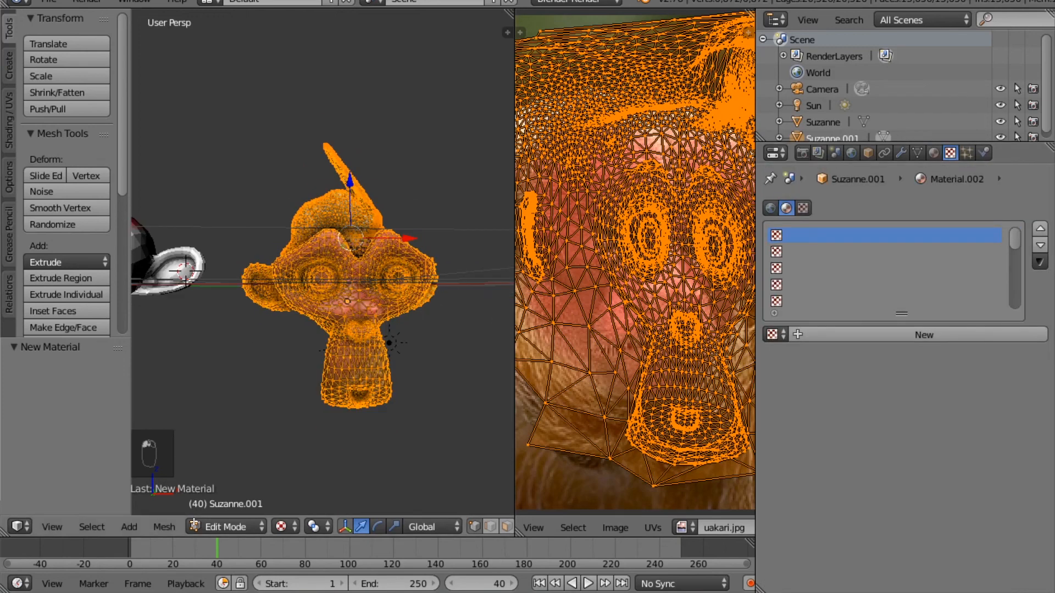
Step: Preview the duplicate monkey with Rendered viewport shading and return the viewport to Solid shading
left_click(291, 528)
left_click(321, 421)
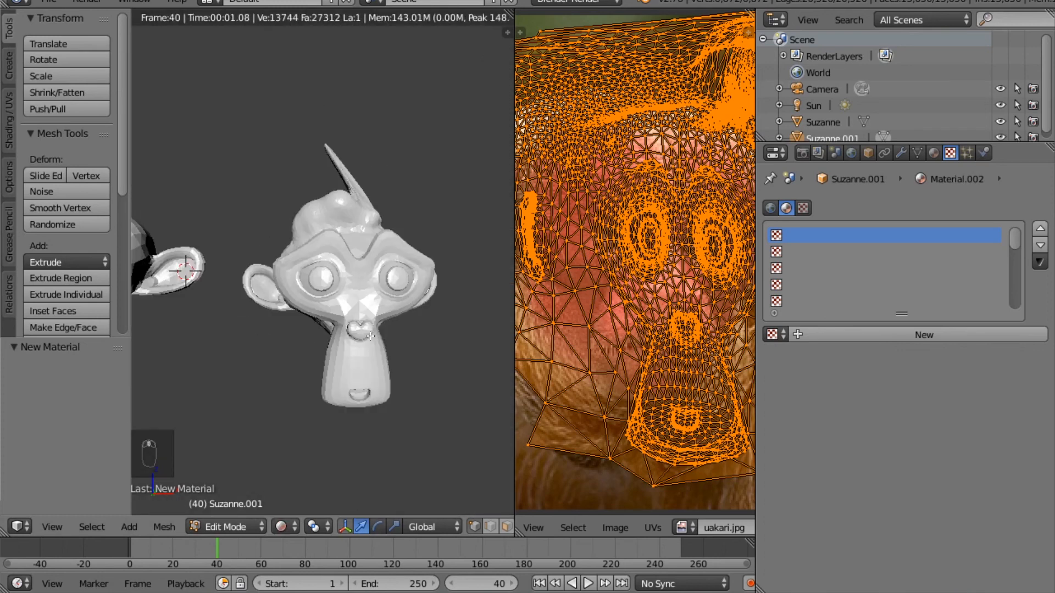
key("Escape")
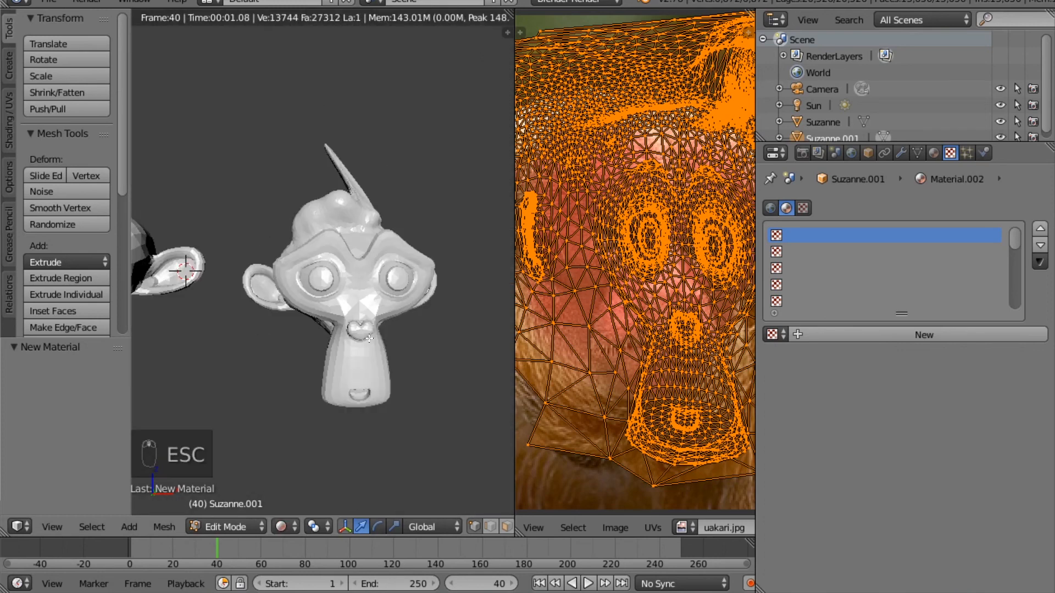
left_click(285, 529)
left_click(319, 474)
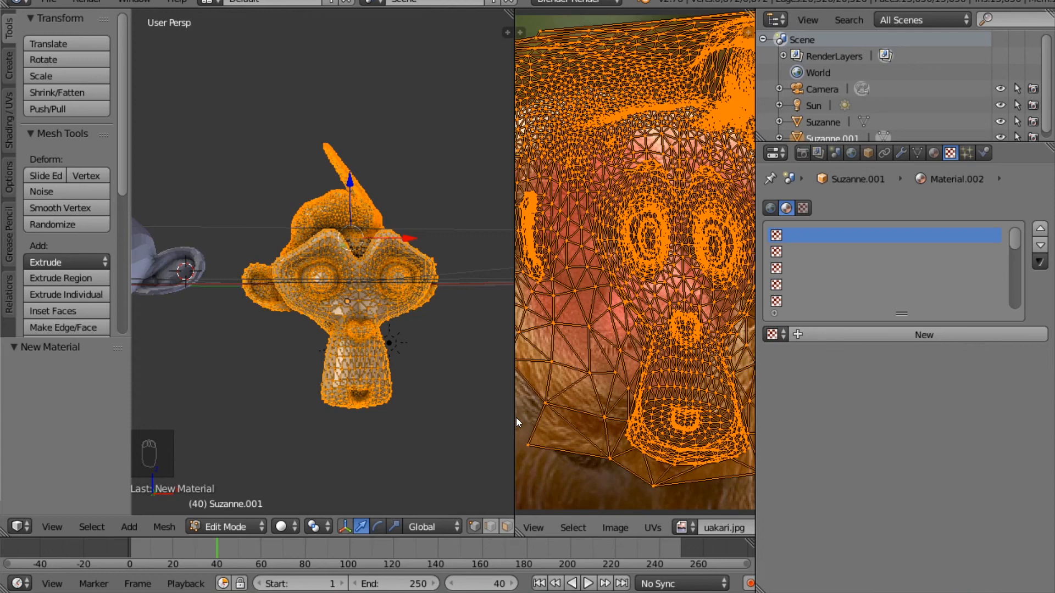
Step: Examine the uakari photo with and without the UV layout by toggling Edit Mode and the whole mesh's selection
key("a")
key("Tab")
scroll(446, 233, "up", 5)
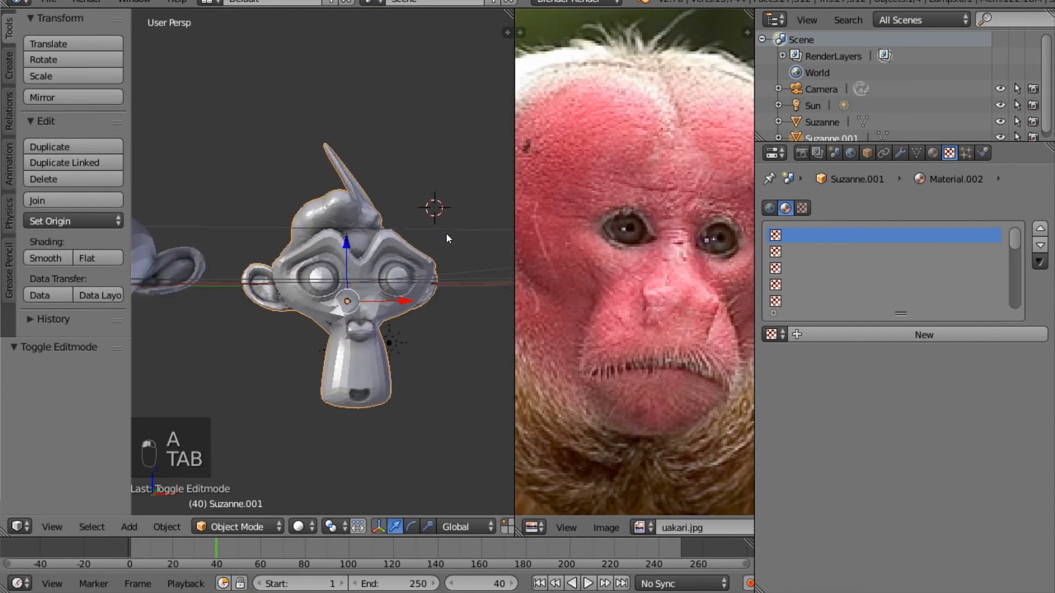
scroll(679, 304, "down", 4)
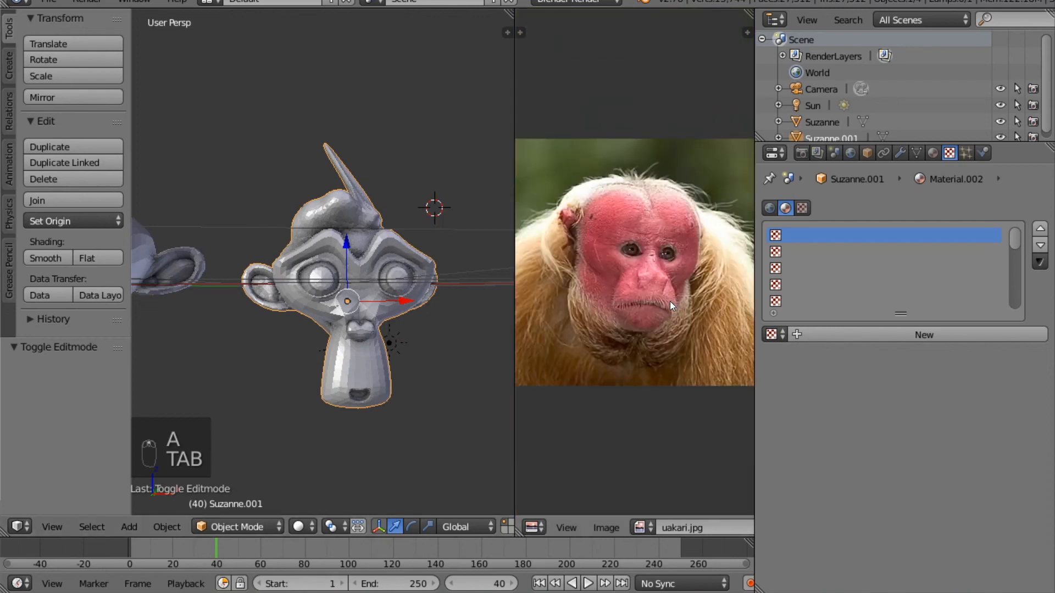
key("Tab")
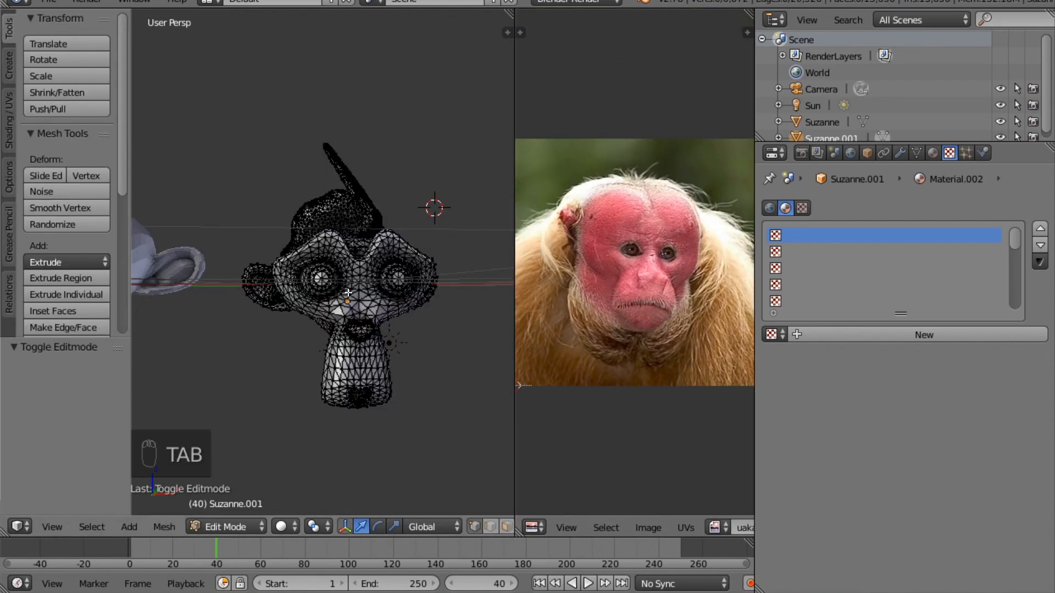
key("a")
key("a")
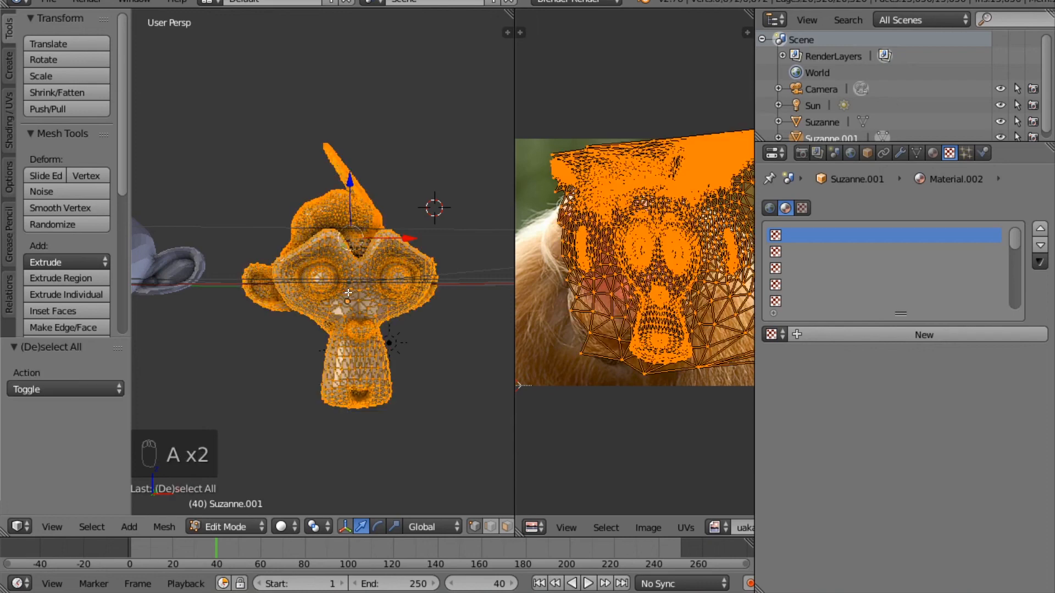
key("a")
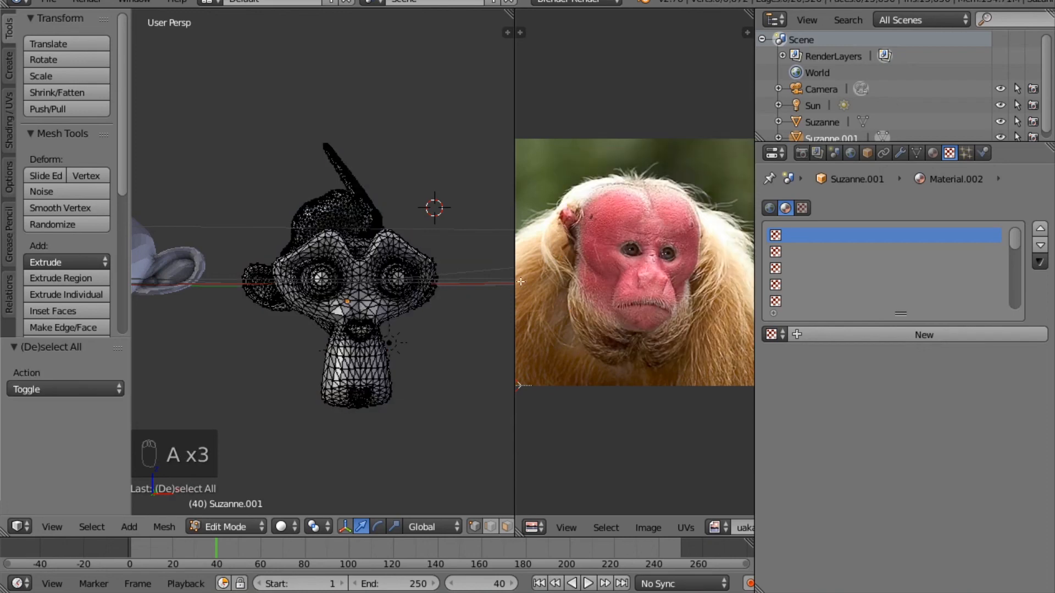
Step: Assign the existing image texture Texture.001 to the first texture slot of the duplicate monkey's material
left_click(778, 341)
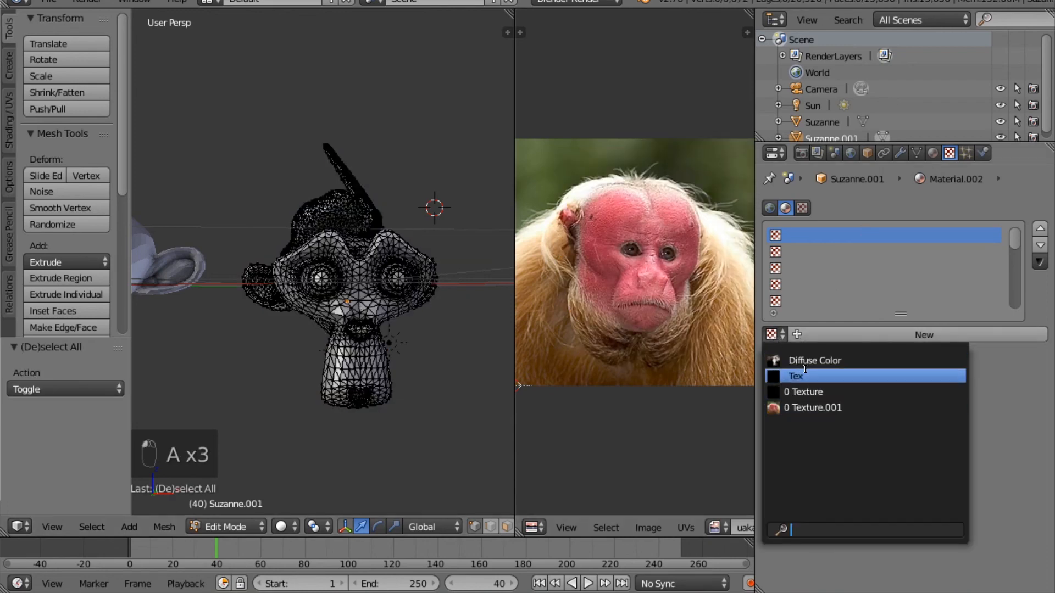
left_click(805, 403)
scroll(401, 329, "up", 1)
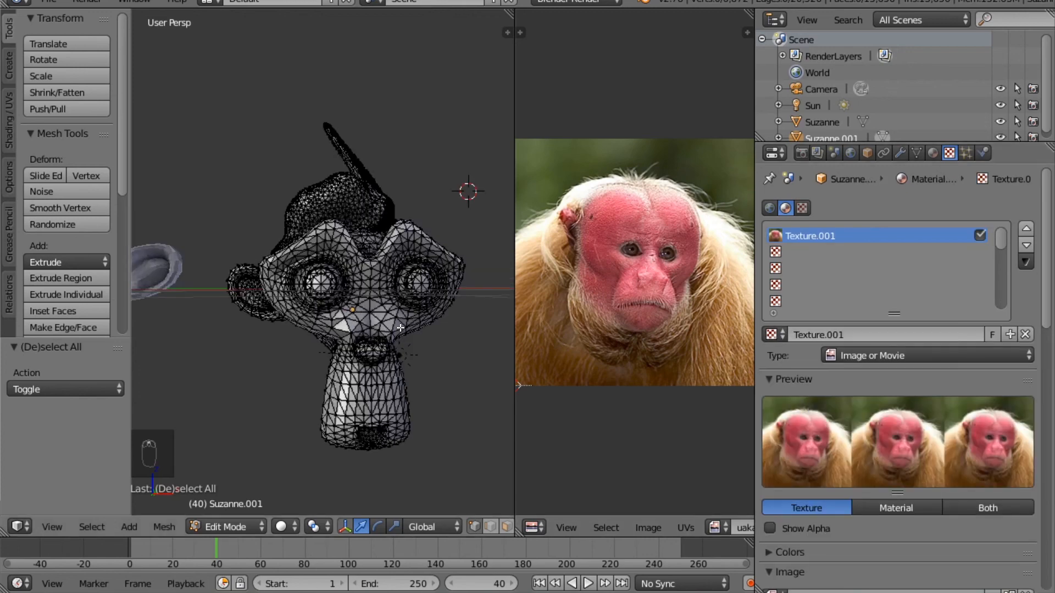
Step: Display the duplicate monkey in Object Mode with Texture viewport shading and render the current frame
scroll(401, 329, "up", 2)
key("Tab")
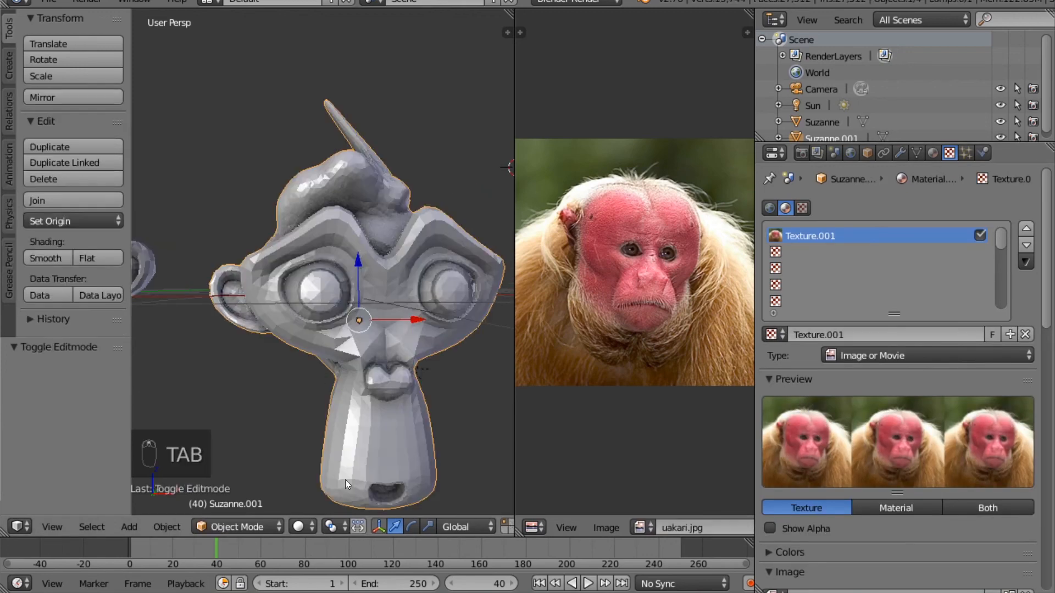
left_click(308, 527)
left_click(324, 454)
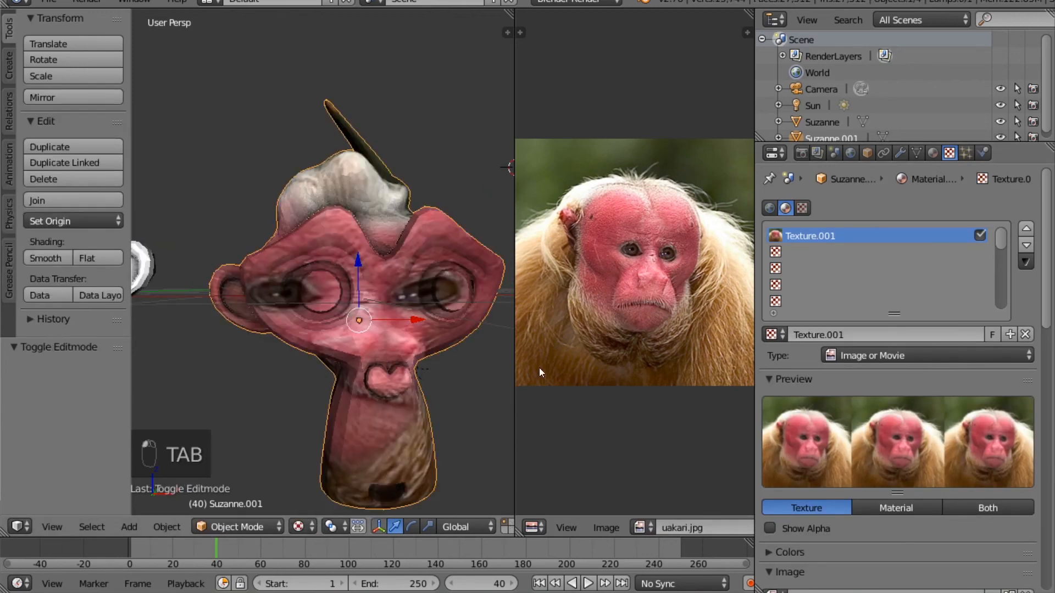
left_click(802, 156)
left_click(806, 224)
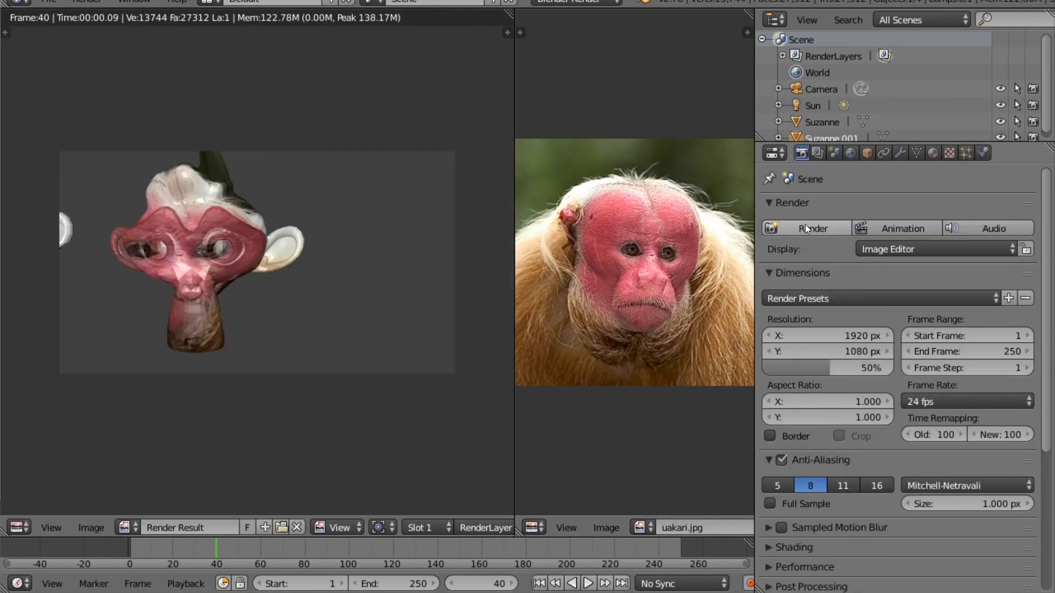